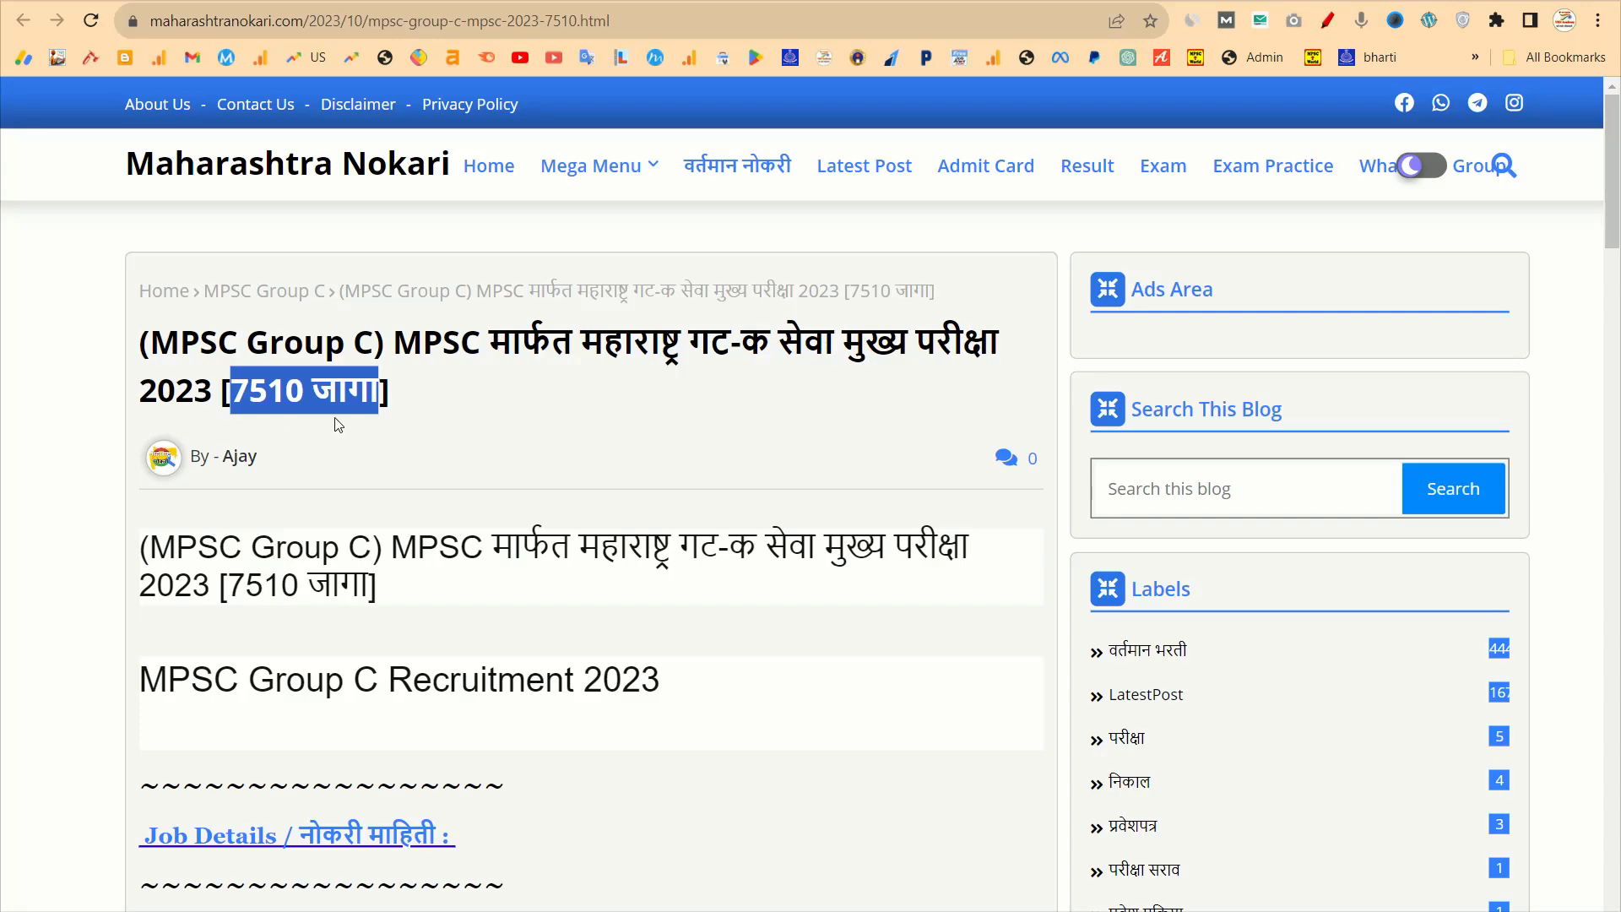
Read the MPSC Group C recruitment post, covering the posts table, eligibility, age limits, fee, key dates and application links.
scroll(422, 472, "down", 3)
scroll(423, 472, "down", 5)
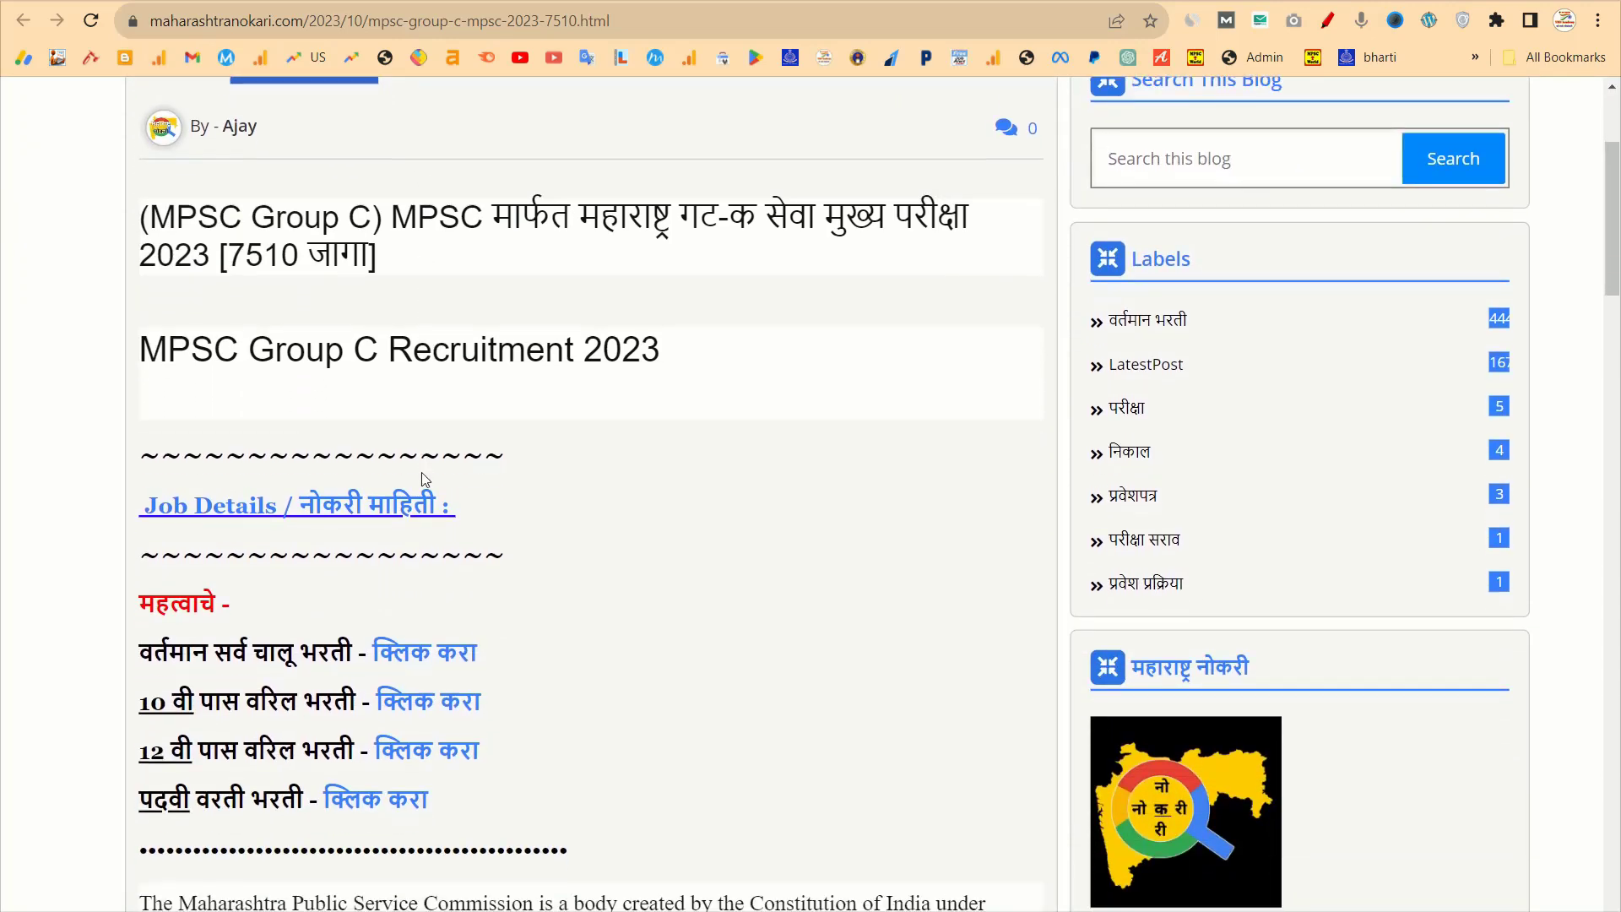
scroll(423, 475, "down", 4)
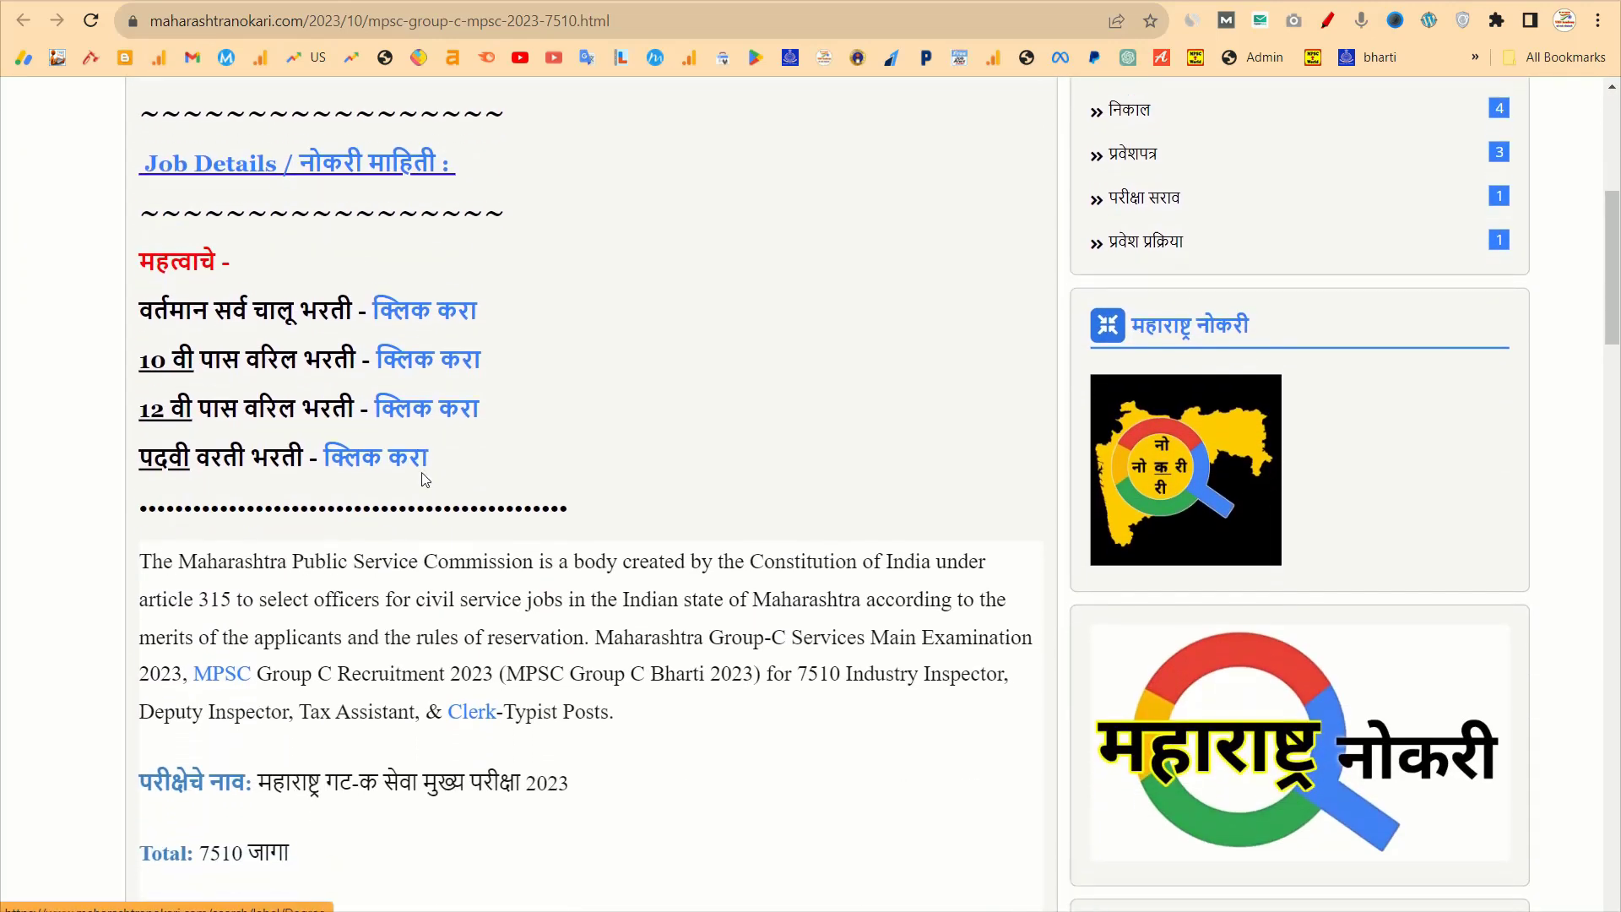
scroll(423, 472, "down", 4)
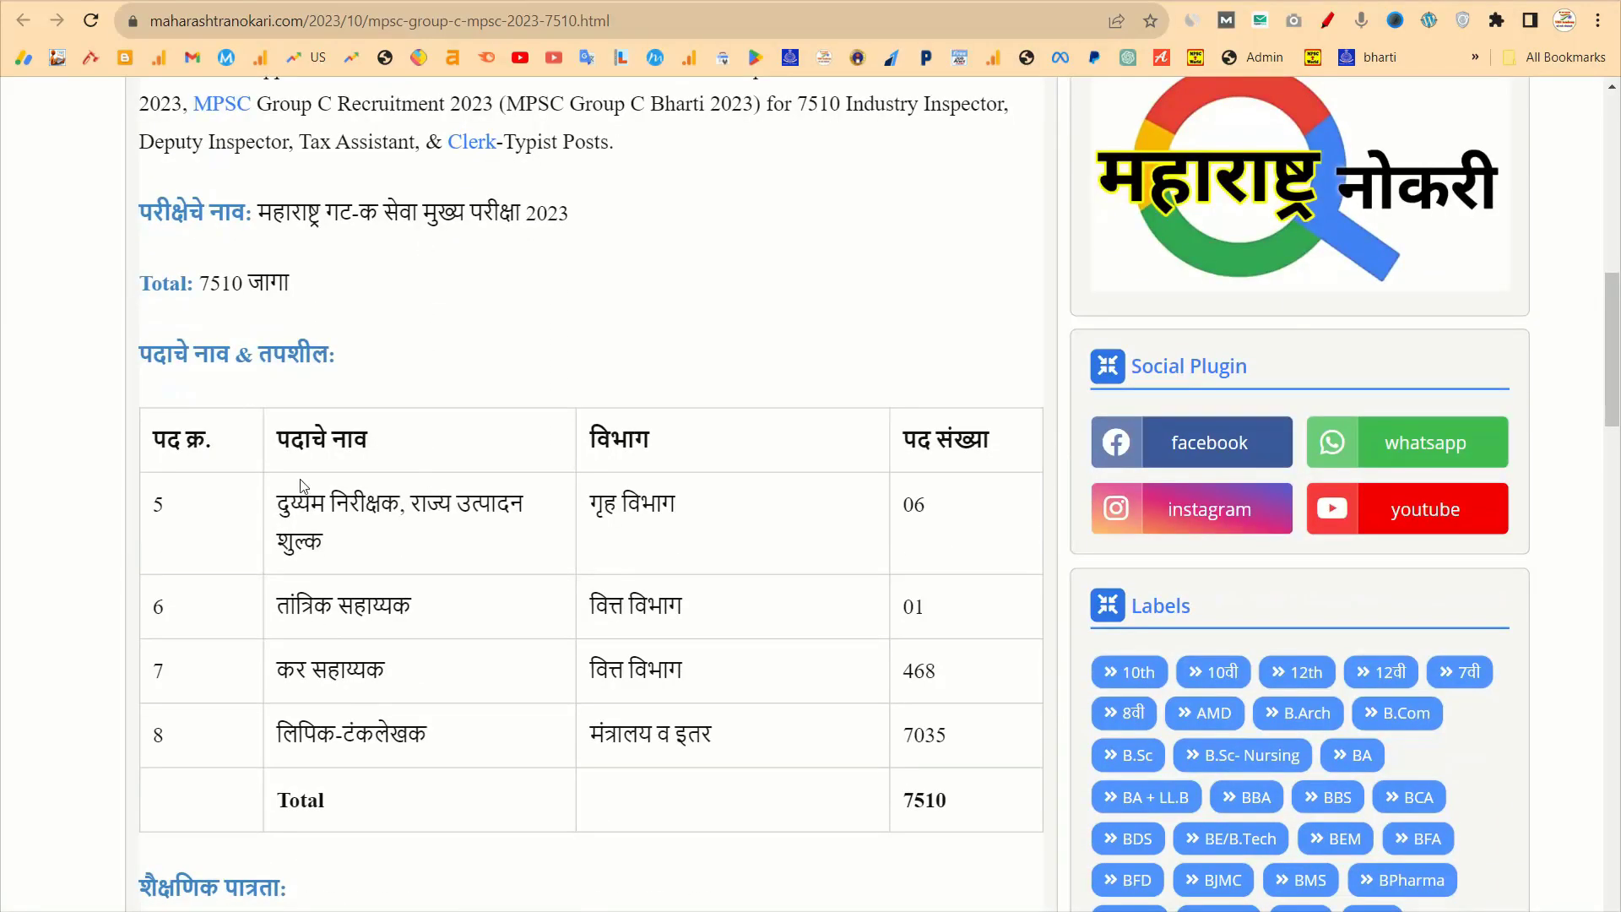
left_click_drag(276, 492, 439, 730)
scroll(494, 797, "down", 4)
scroll(493, 797, "down", 2)
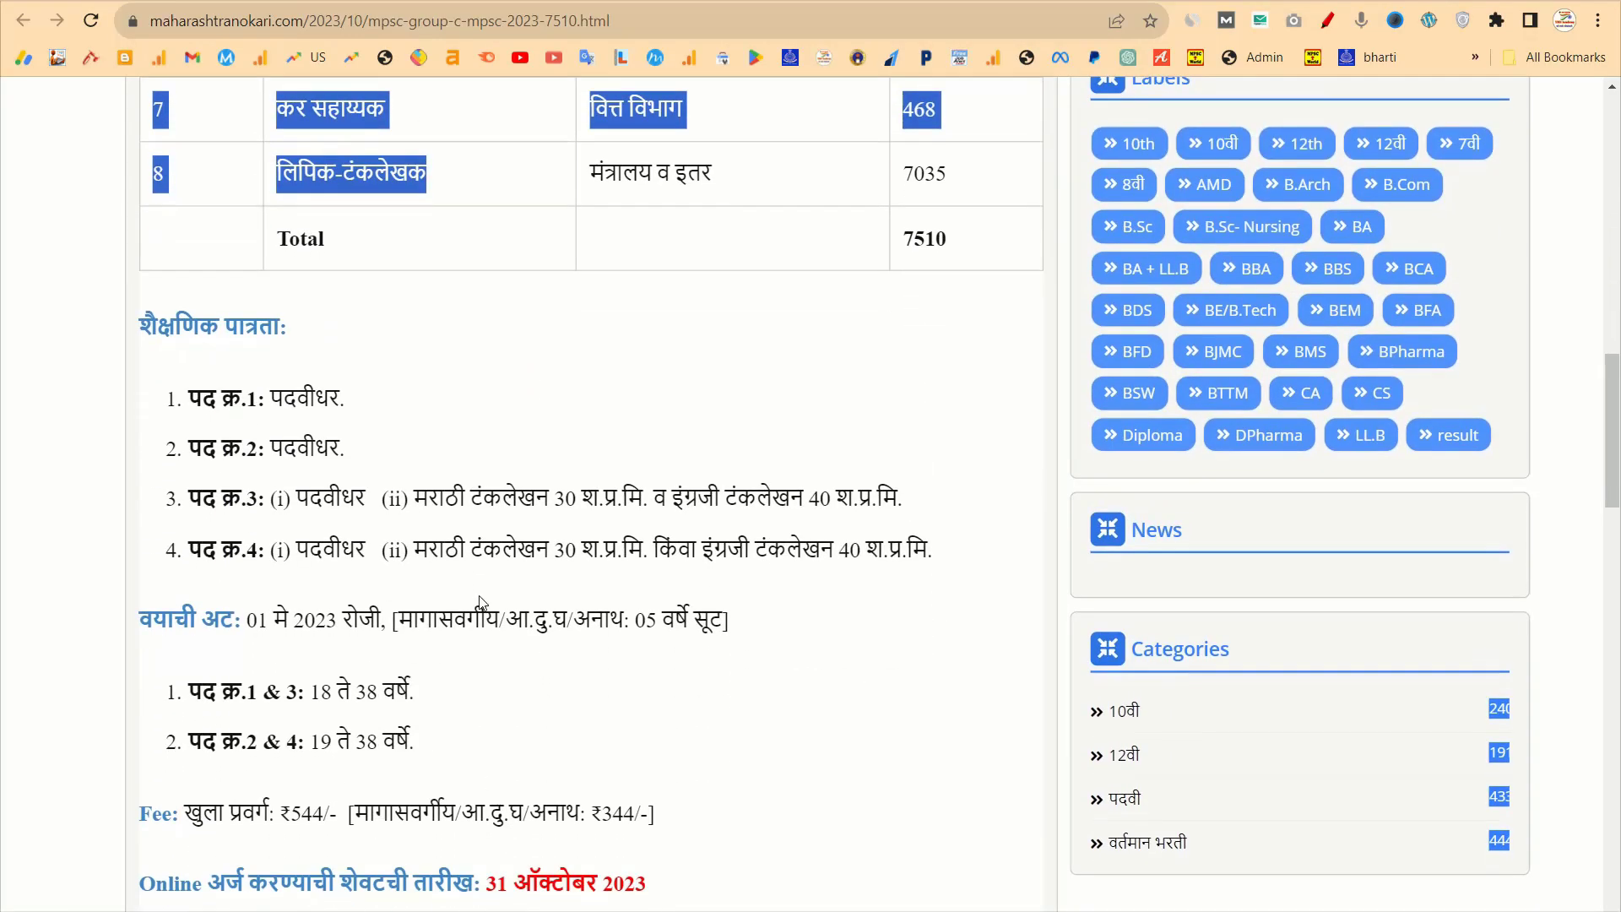
scroll(519, 501, "down", 2)
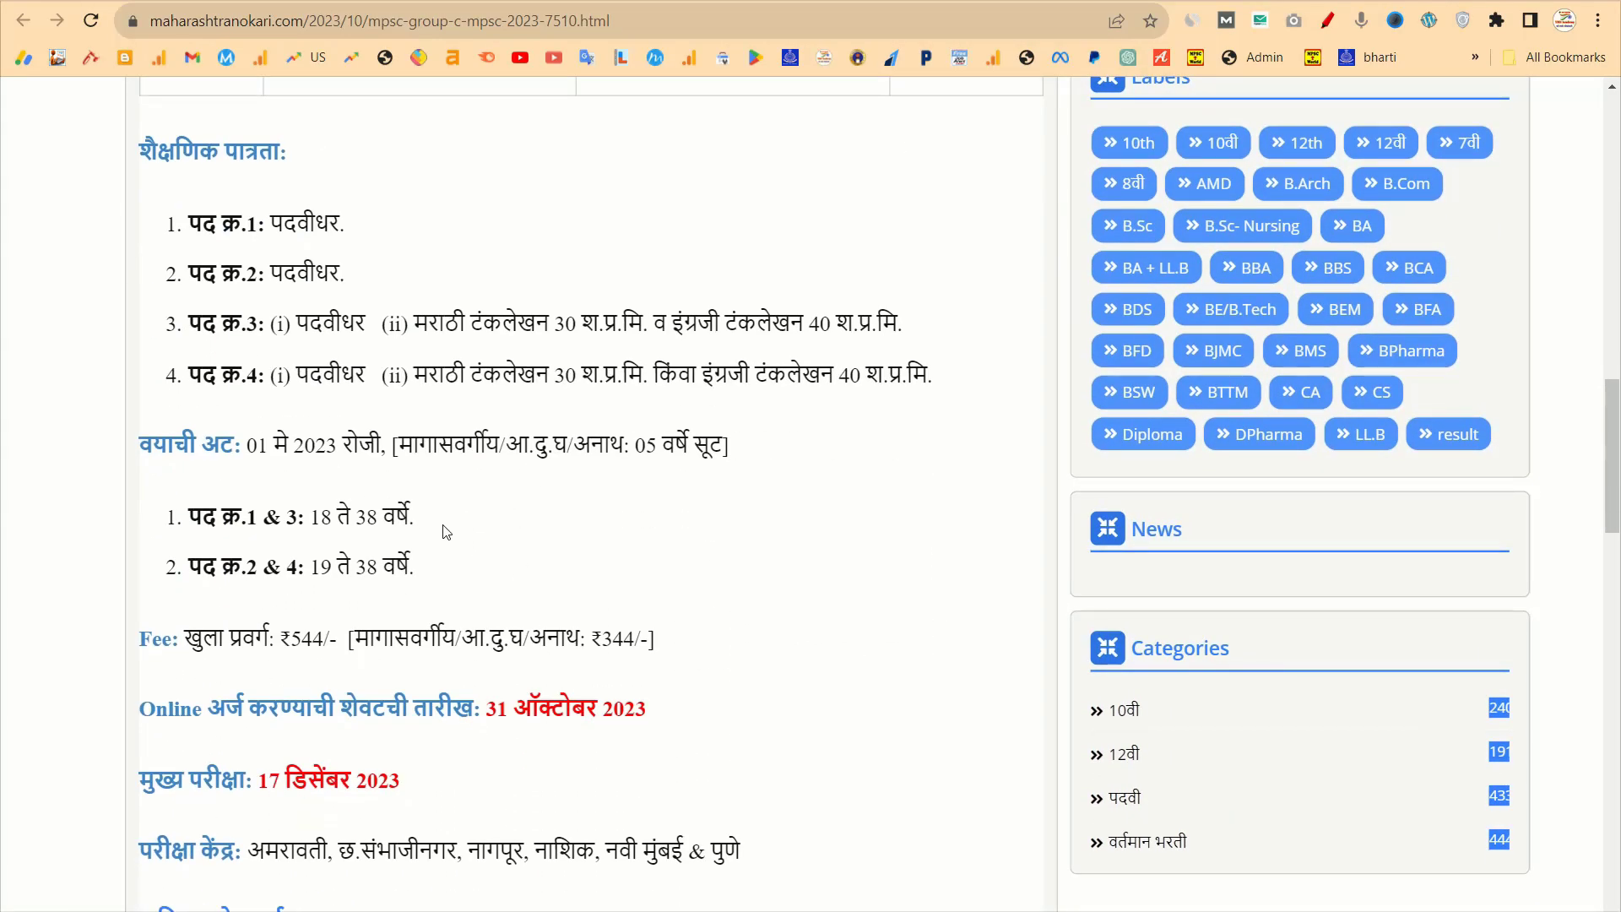
scroll(424, 592, "down", 2)
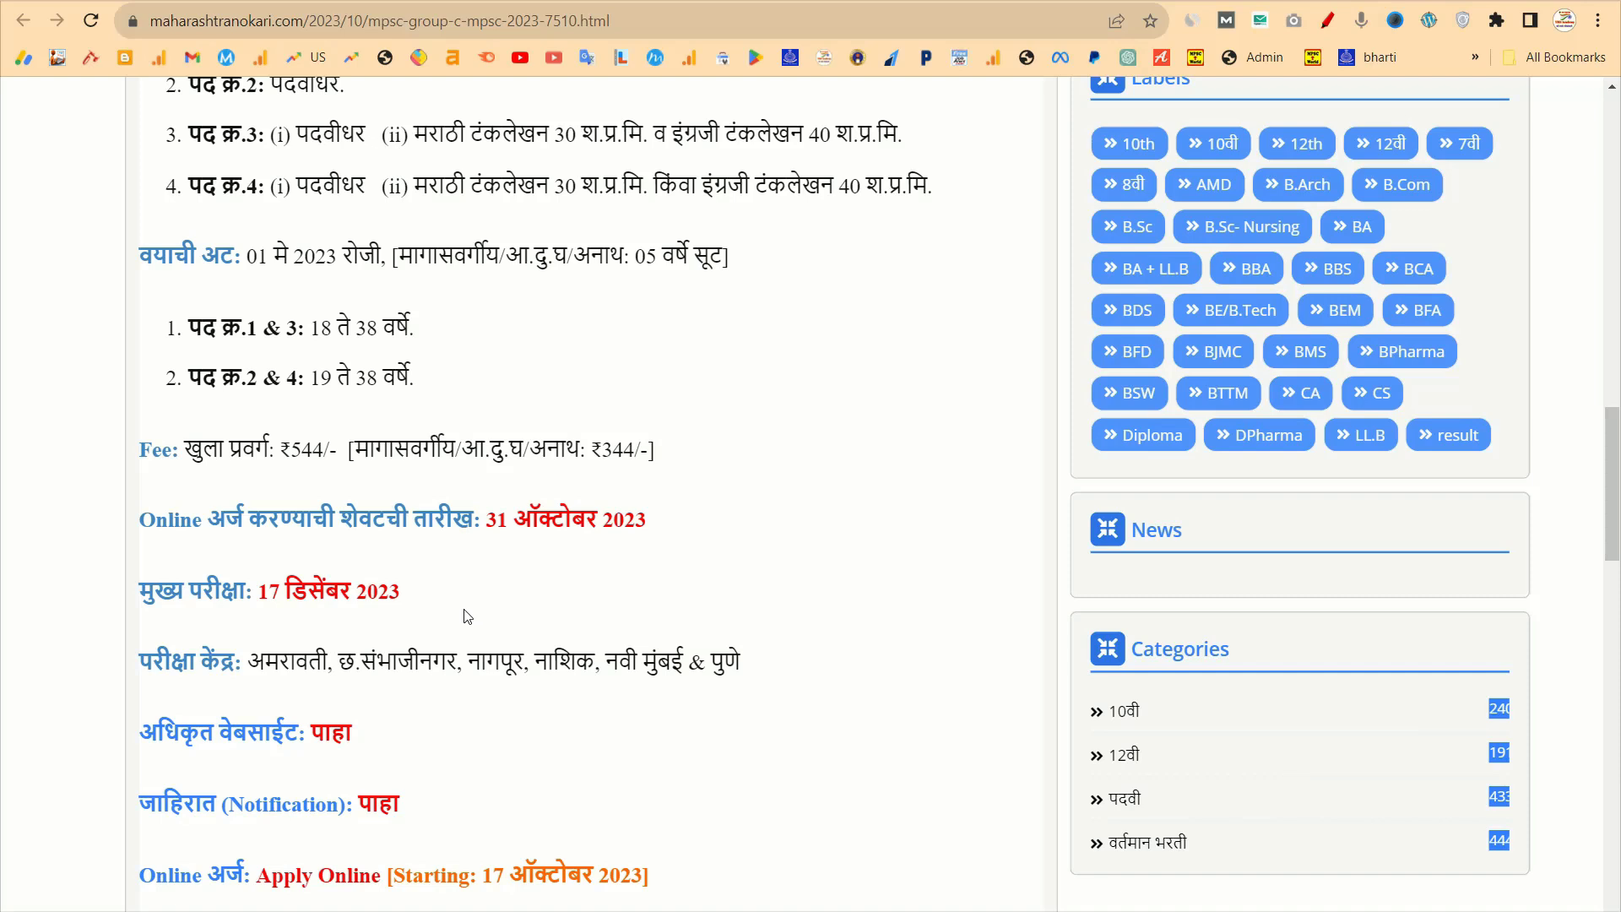
scroll(439, 766, "down", 1)
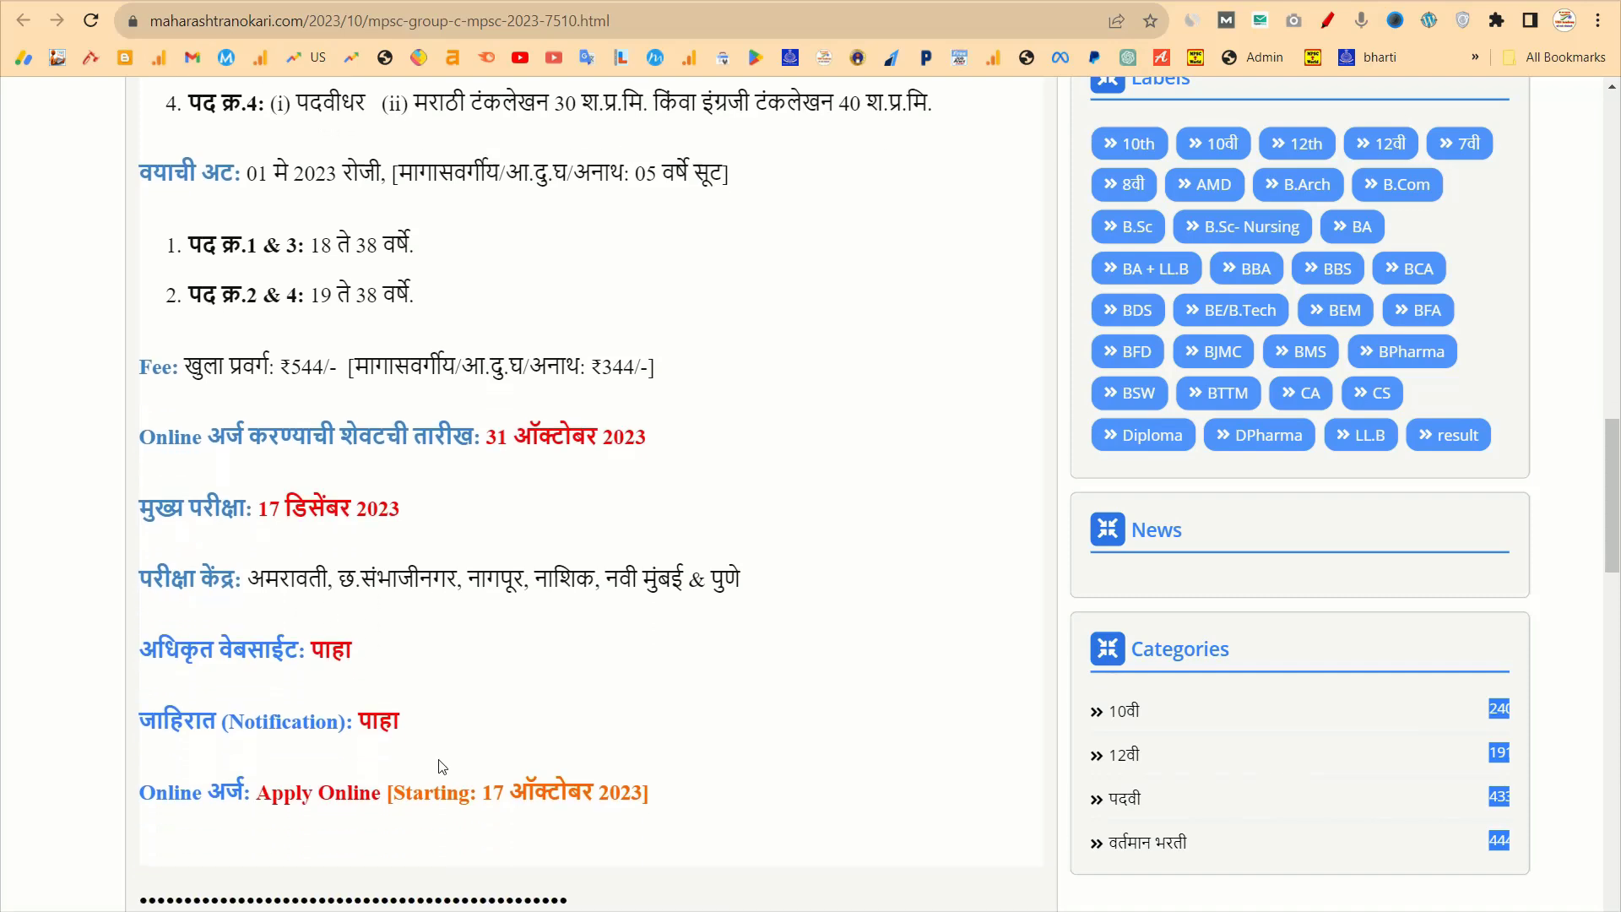
scroll(439, 764, "up", 1)
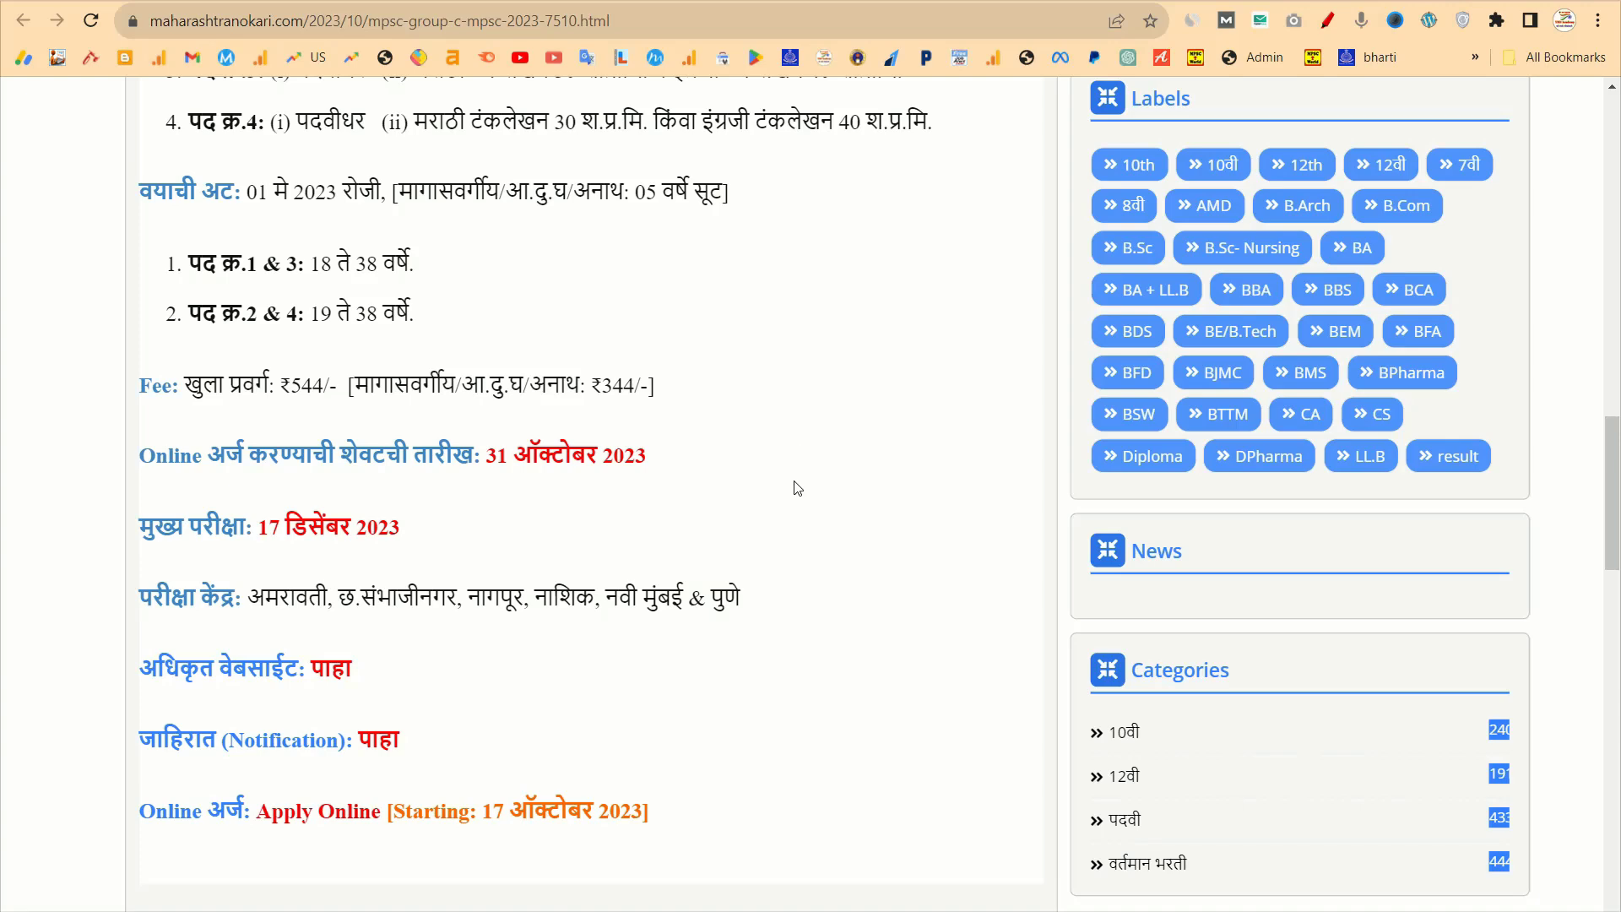
scroll(793, 498, "up", 2)
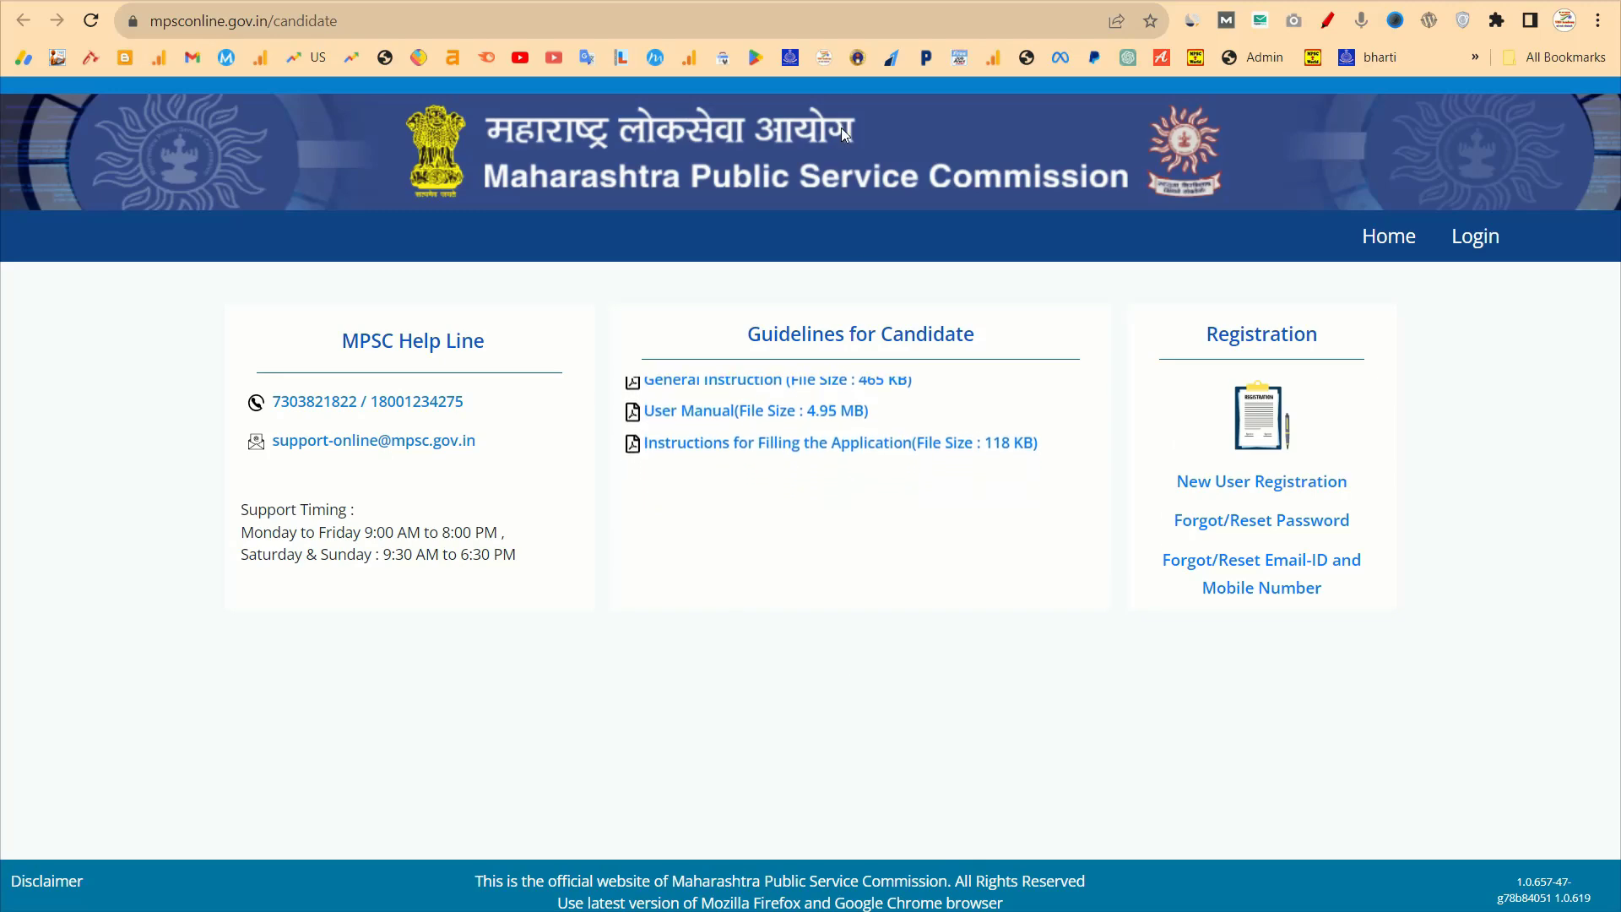
Return to the recruitment post and highlight the clerk-typist and tax assistant vacancy counts in the posts table.
left_click(838, 0)
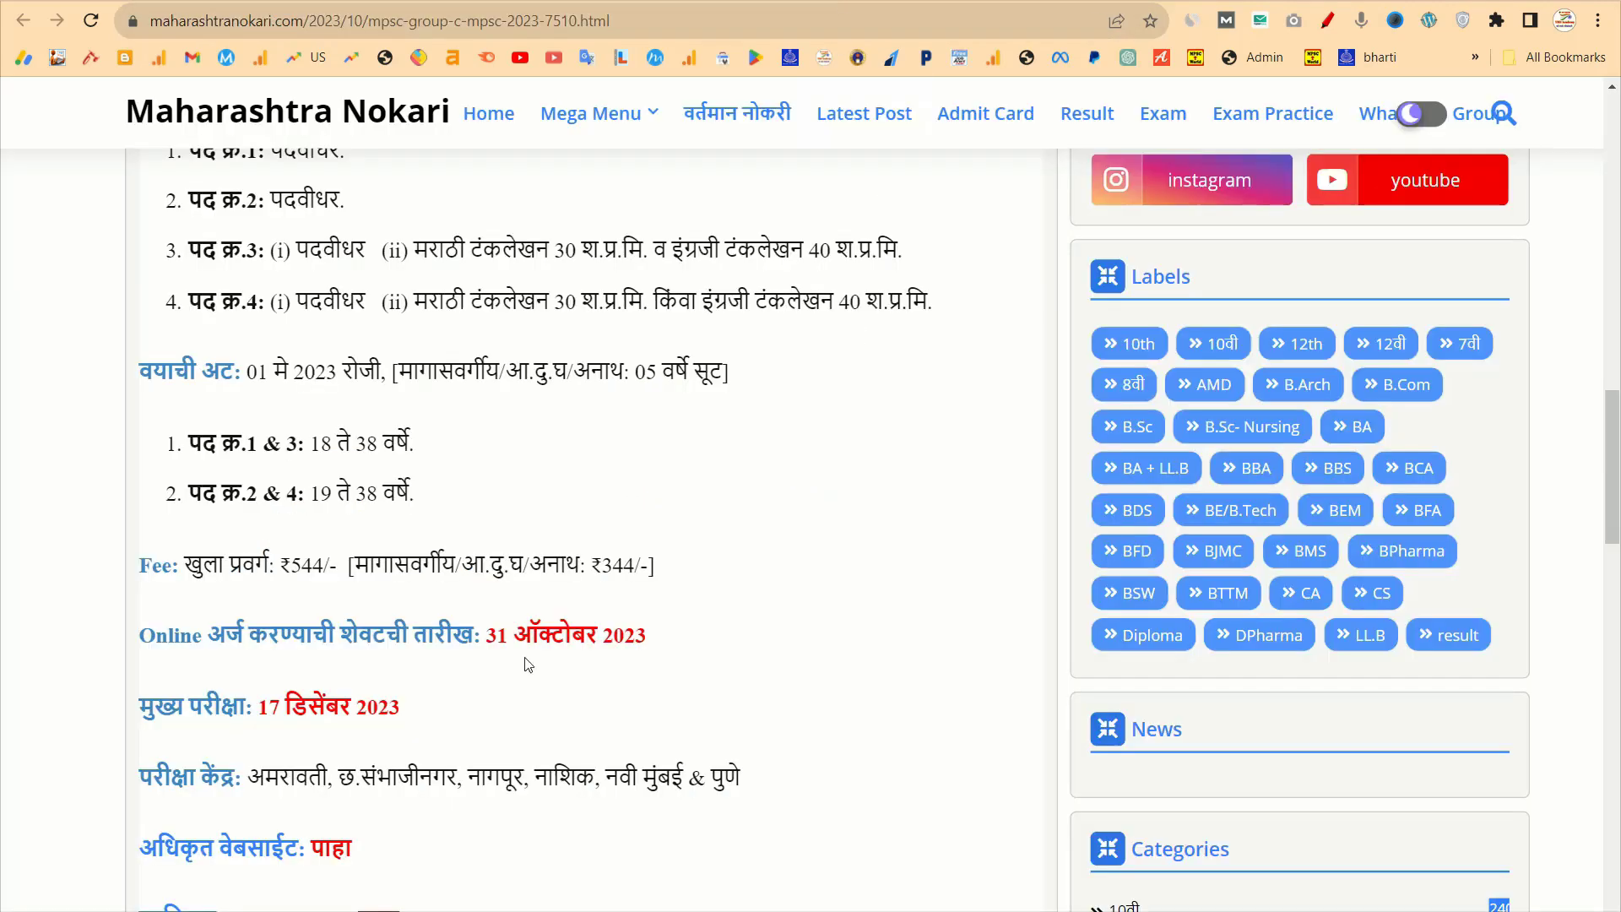
scroll(699, 535, "up", 6)
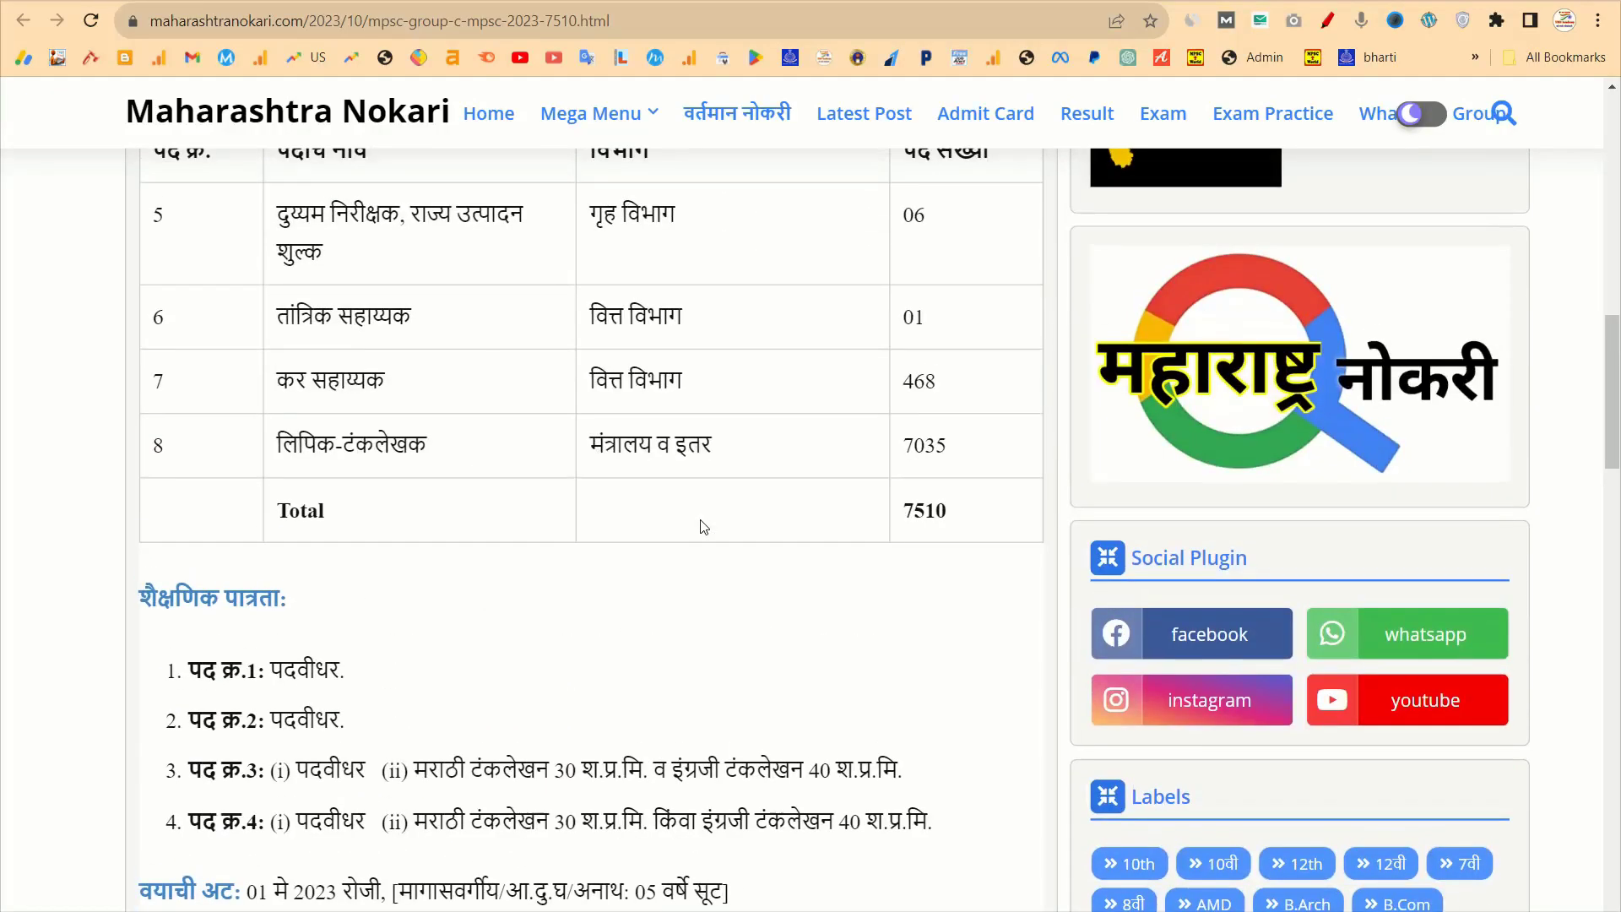
left_click_drag(270, 450, 464, 432)
left_click_drag(963, 453, 899, 443)
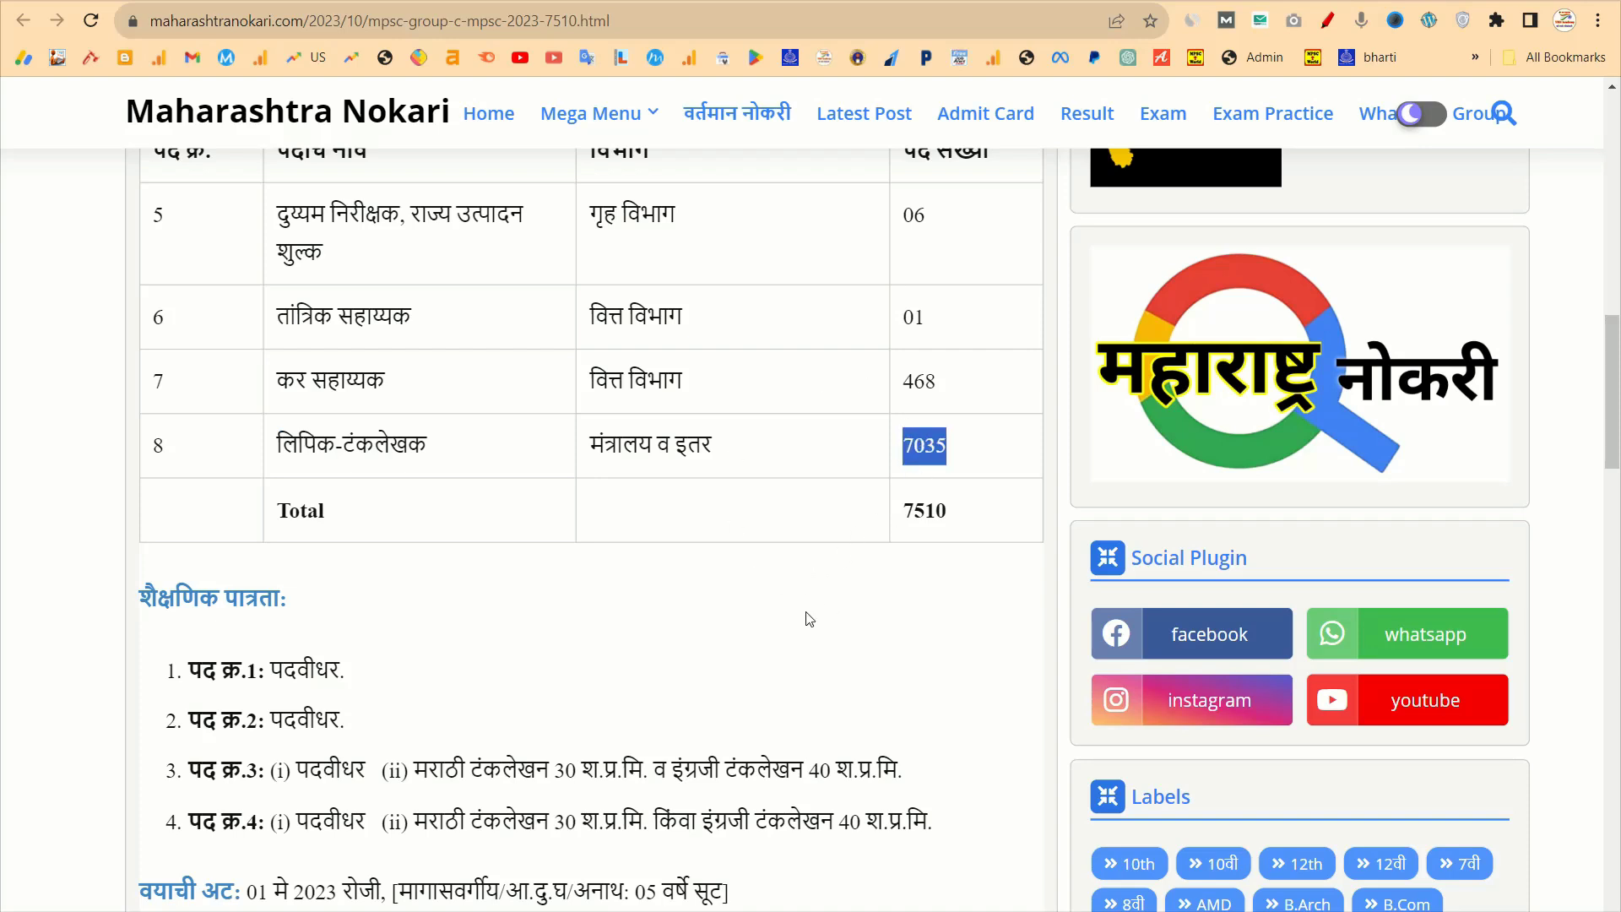
scroll(670, 650, "down", 1)
scroll(669, 637, "up", 1)
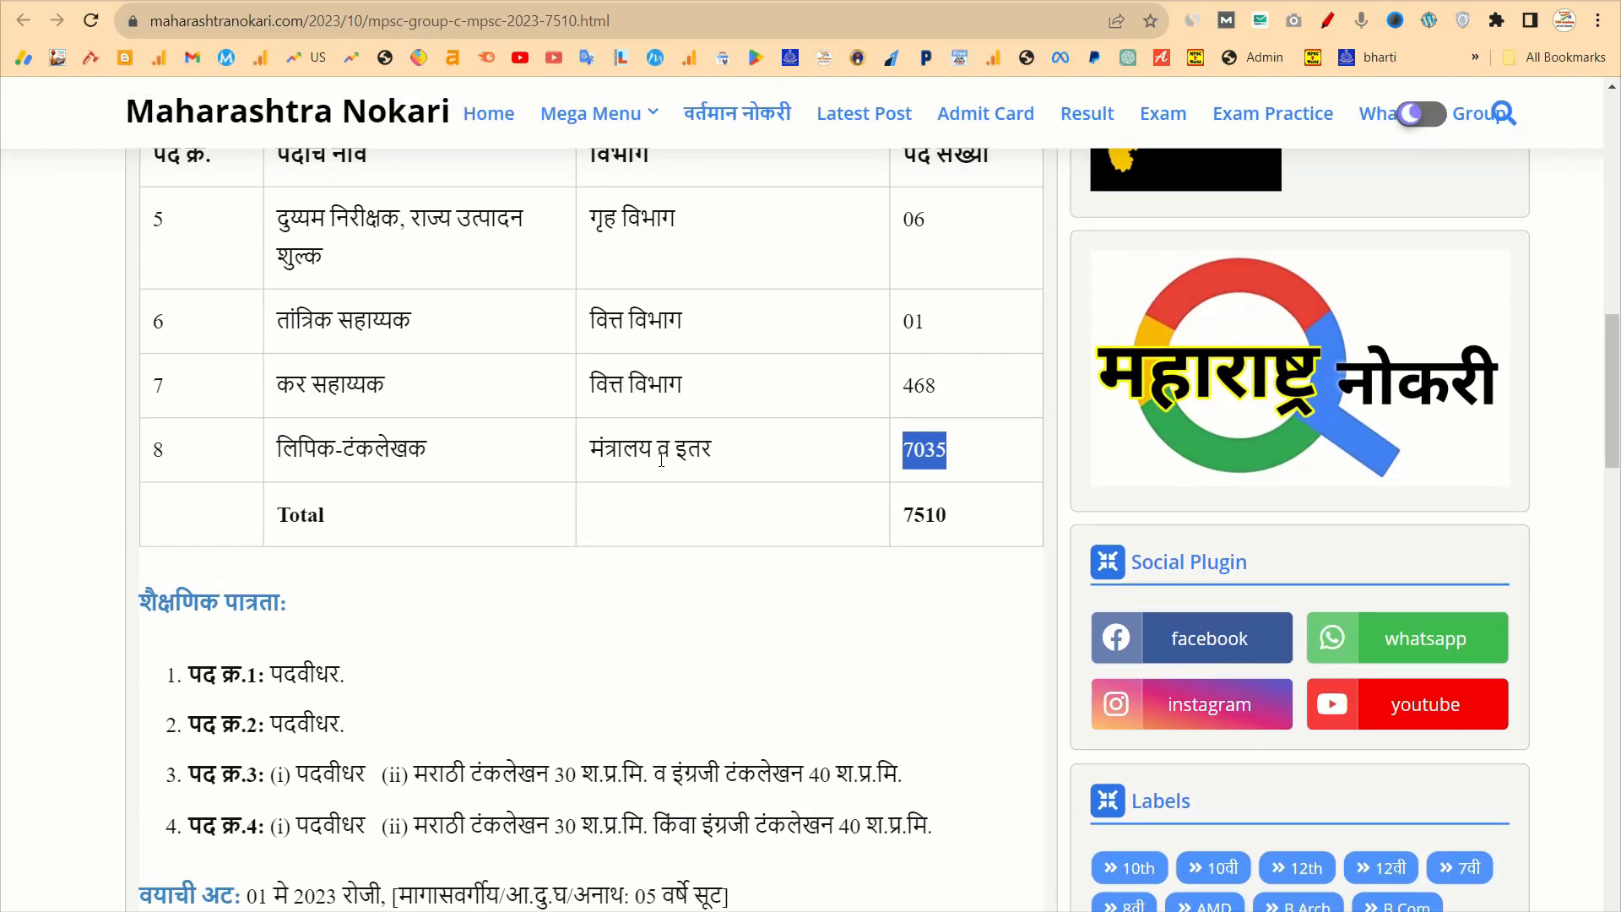
left_click_drag(967, 389, 902, 386)
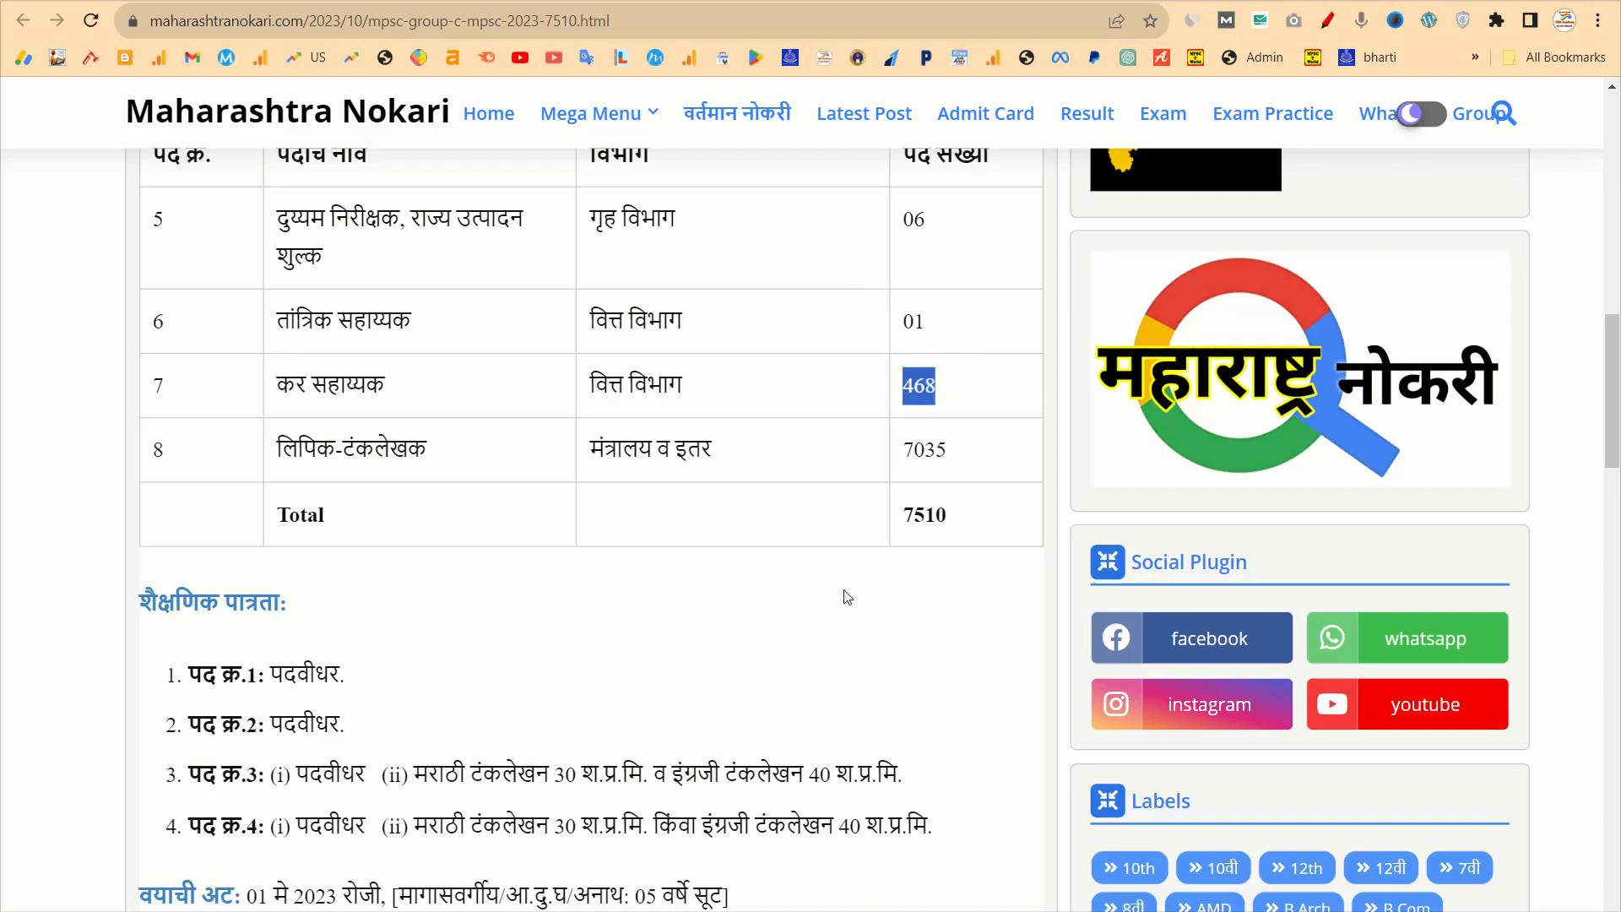
Review the application details in the post and highlight the last date for online applications.
scroll(771, 678, "down", 5)
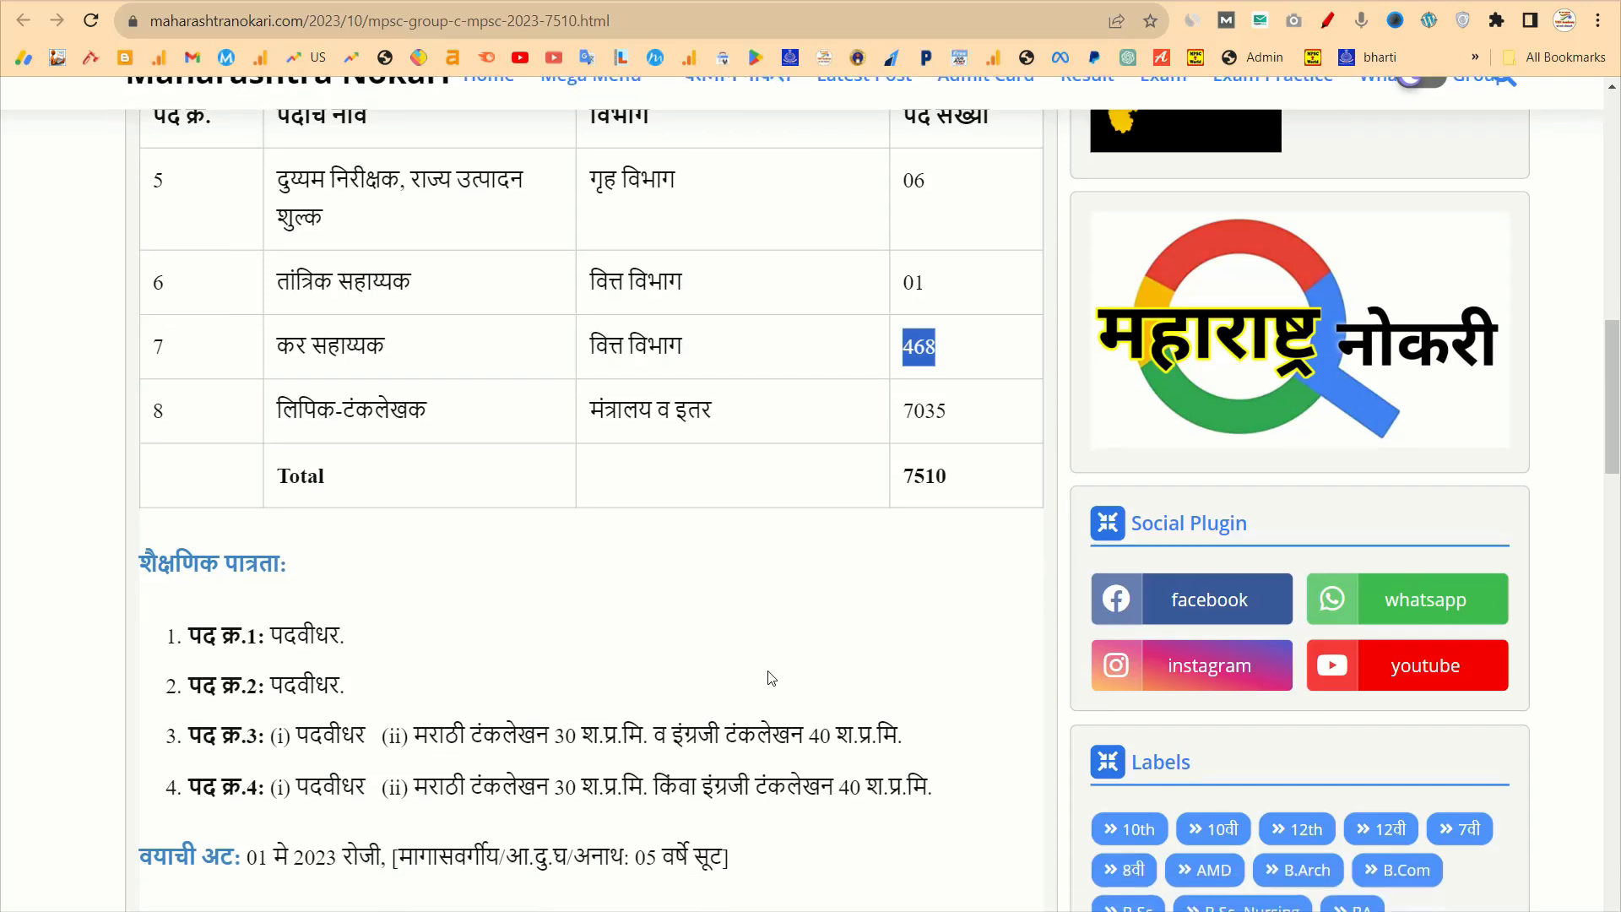
scroll(770, 678, "down", 1)
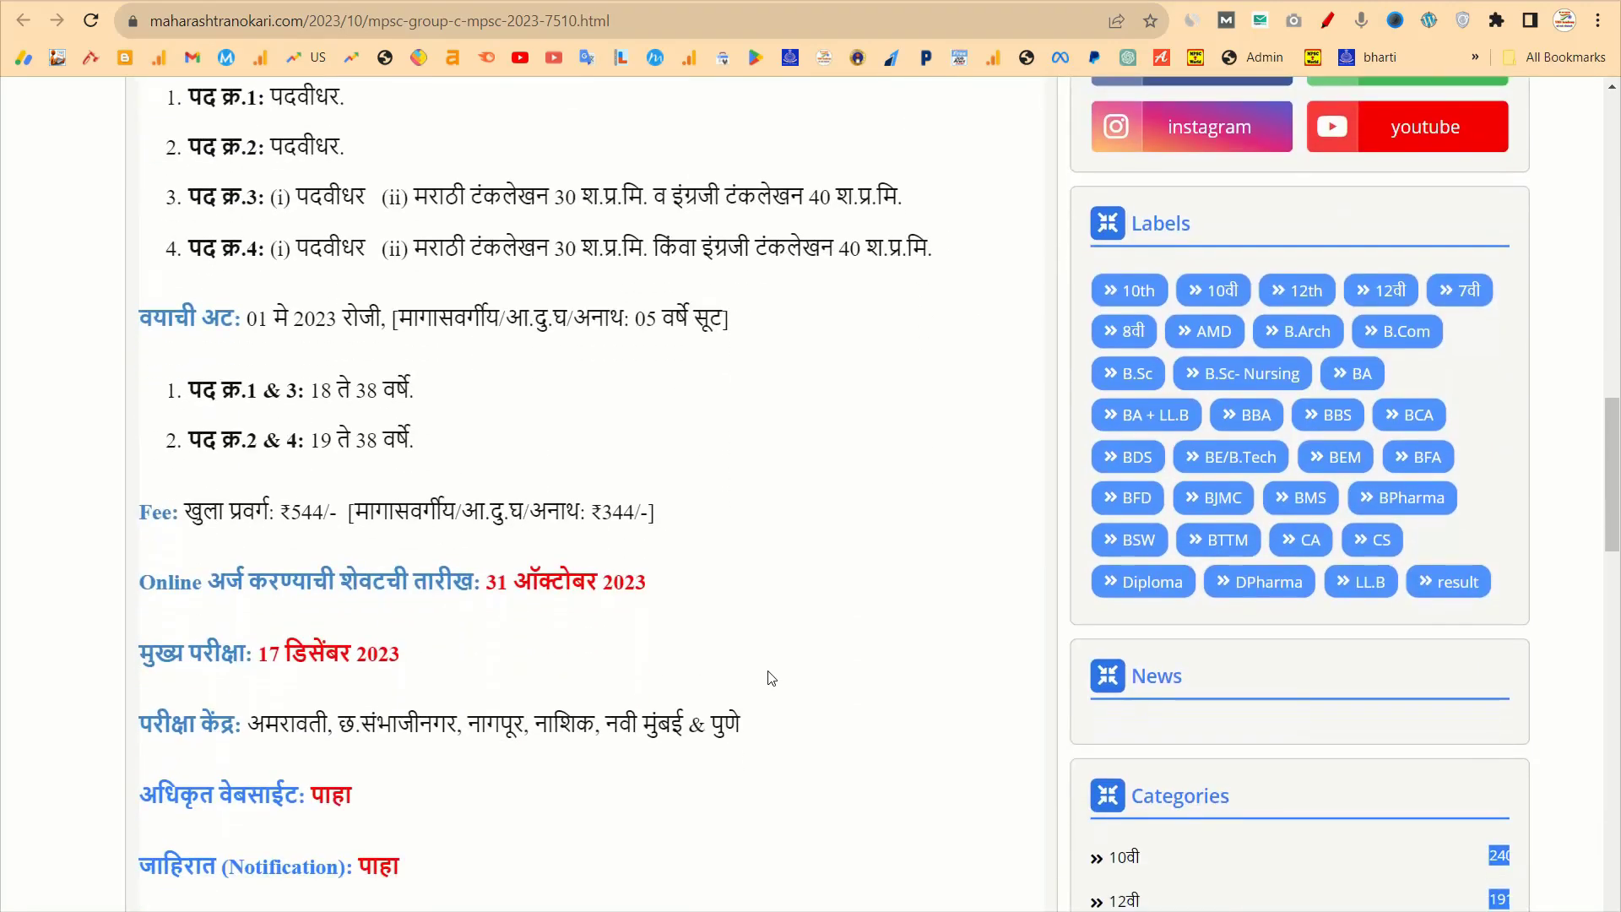
scroll(771, 678, "down", 1)
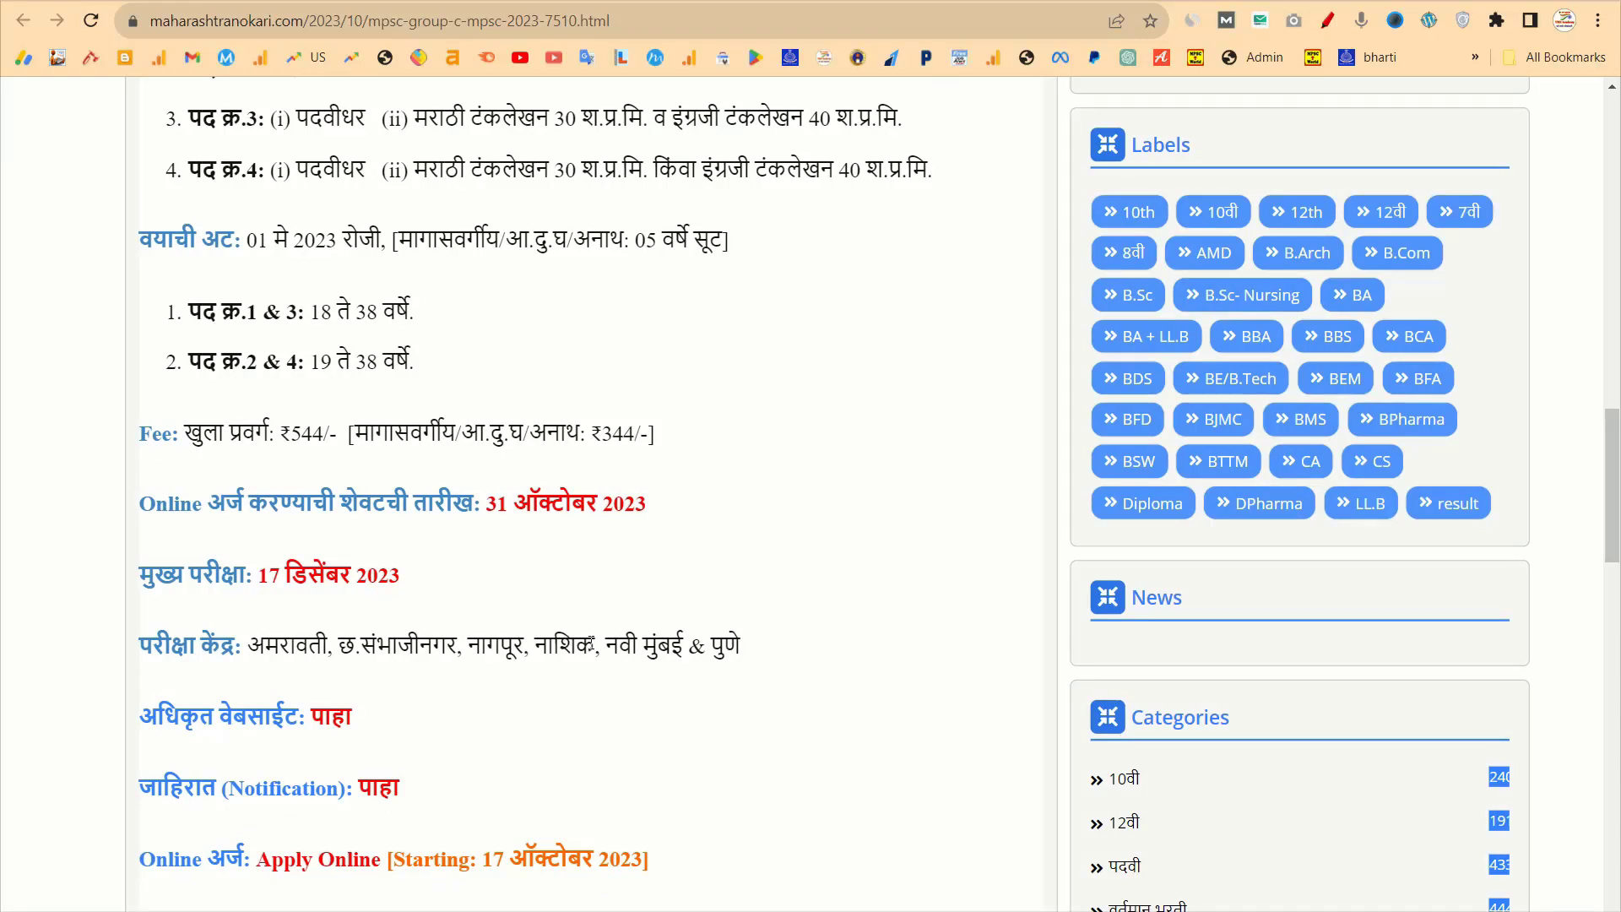
left_click_drag(650, 509, 486, 498)
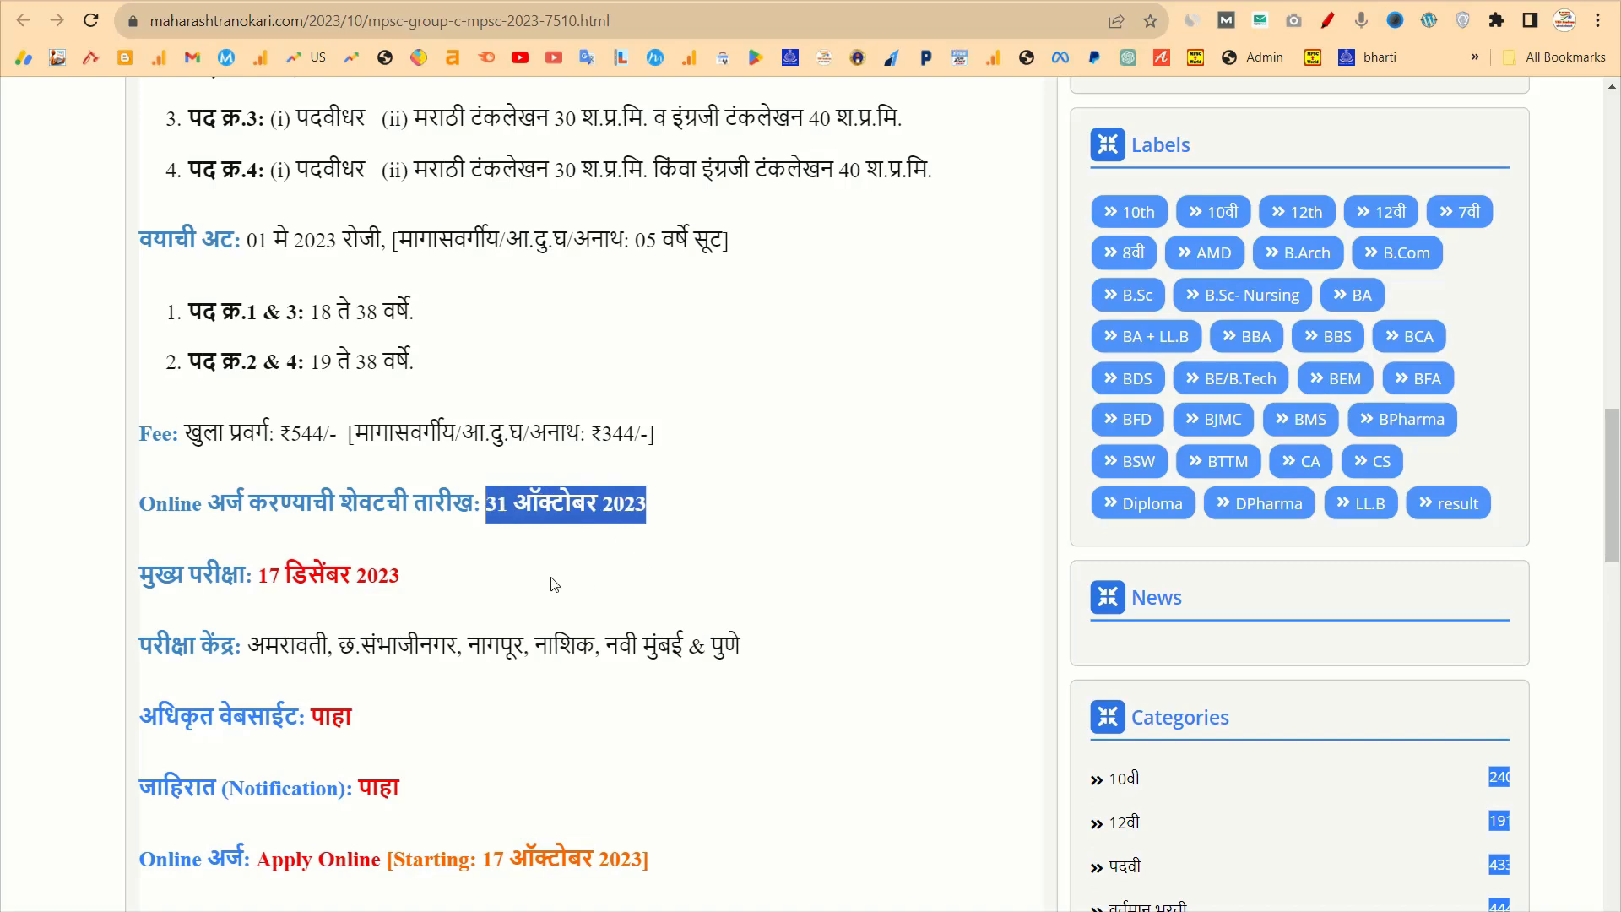
scroll(553, 583, "down", 1)
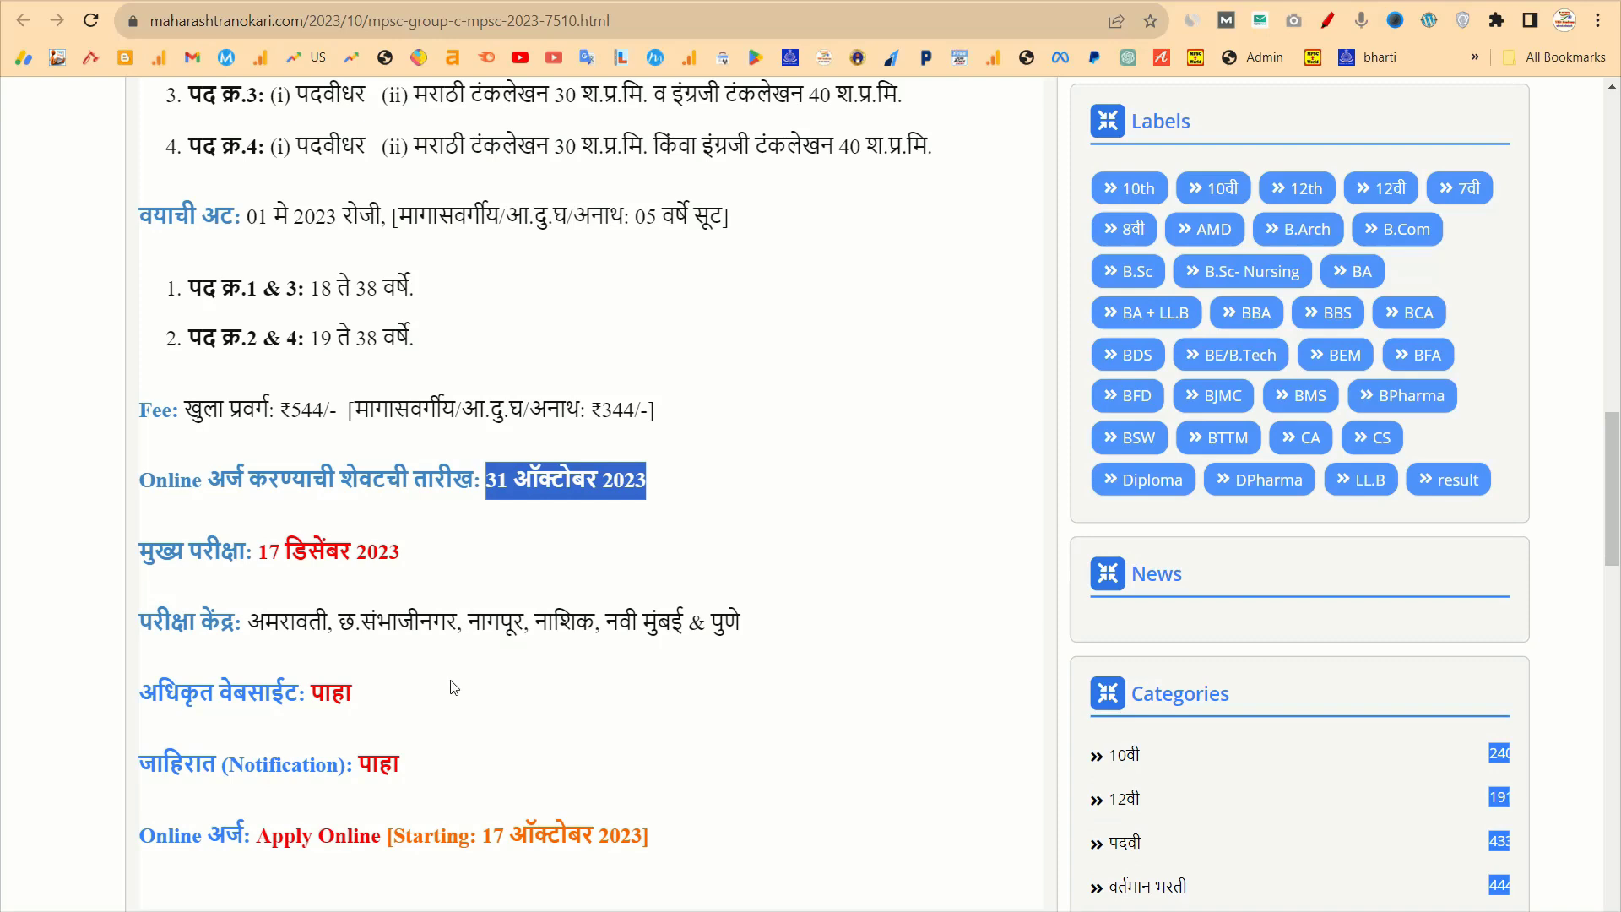
scroll(452, 688, "down", 2)
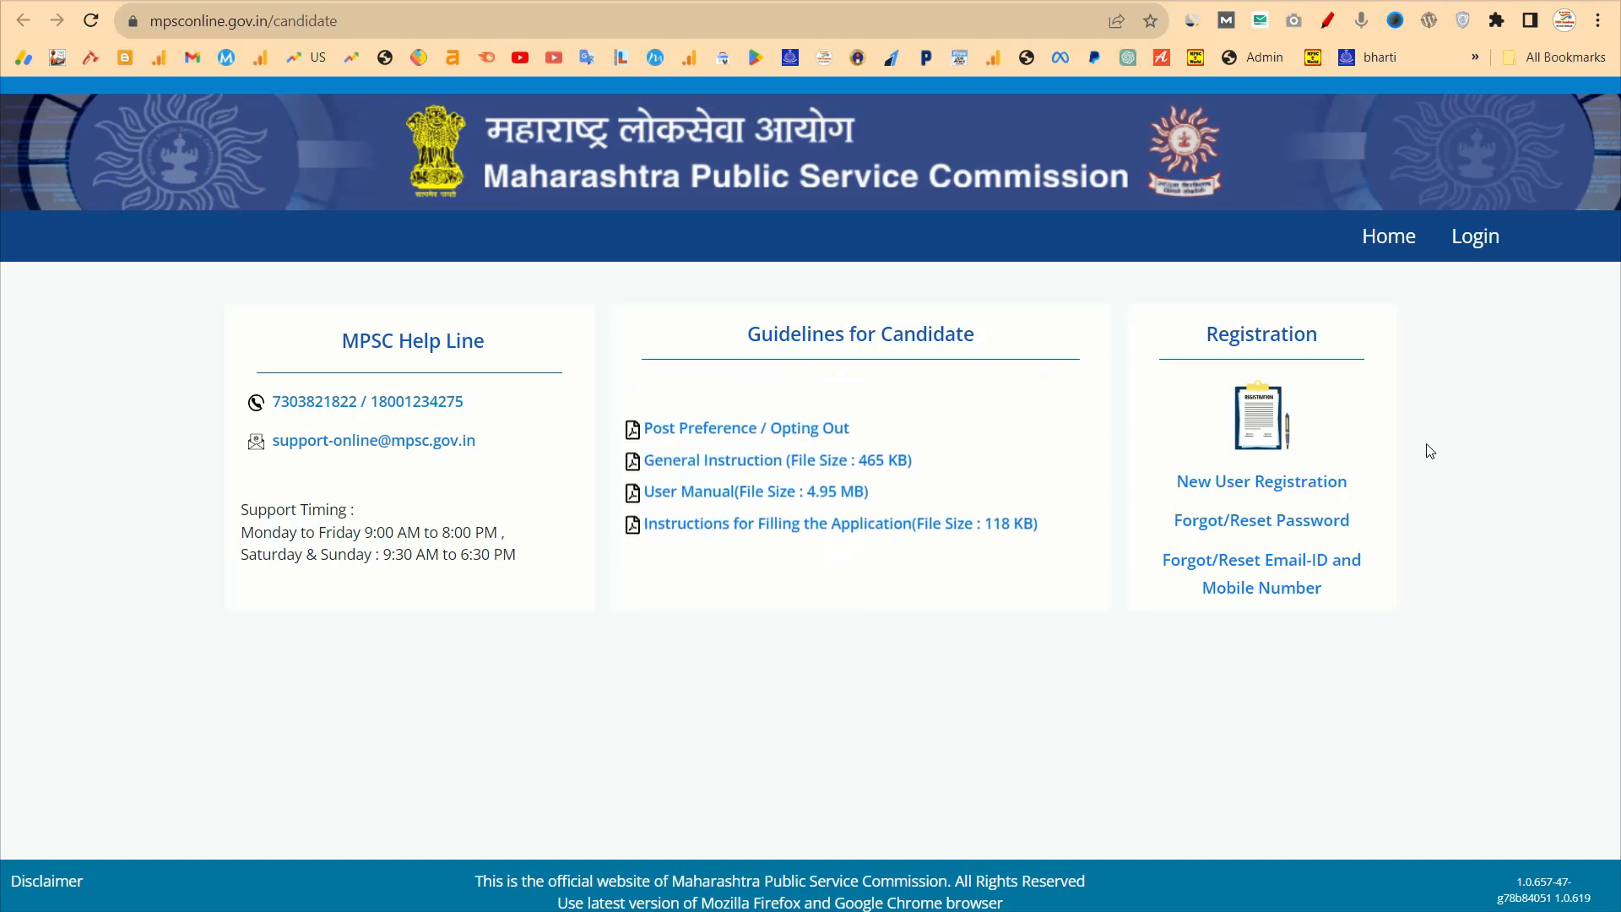
Open New User Registration on the MPSC candidate site, request an OTP for the e-mail address, and activate the e-mail OTP field.
left_click(1258, 488)
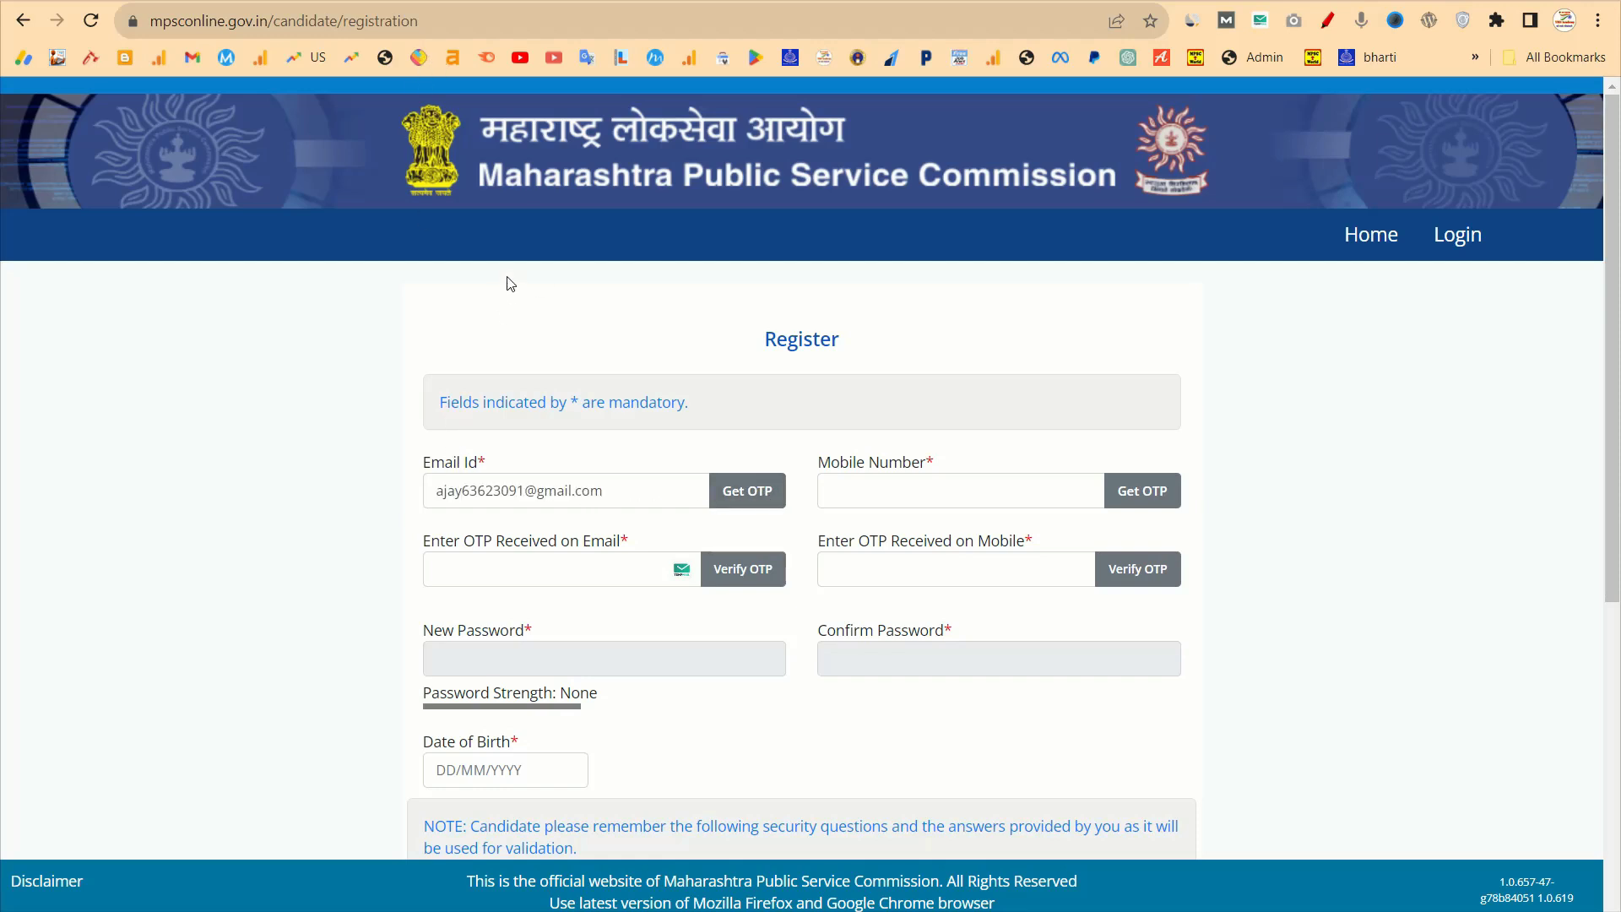
left_click(746, 498)
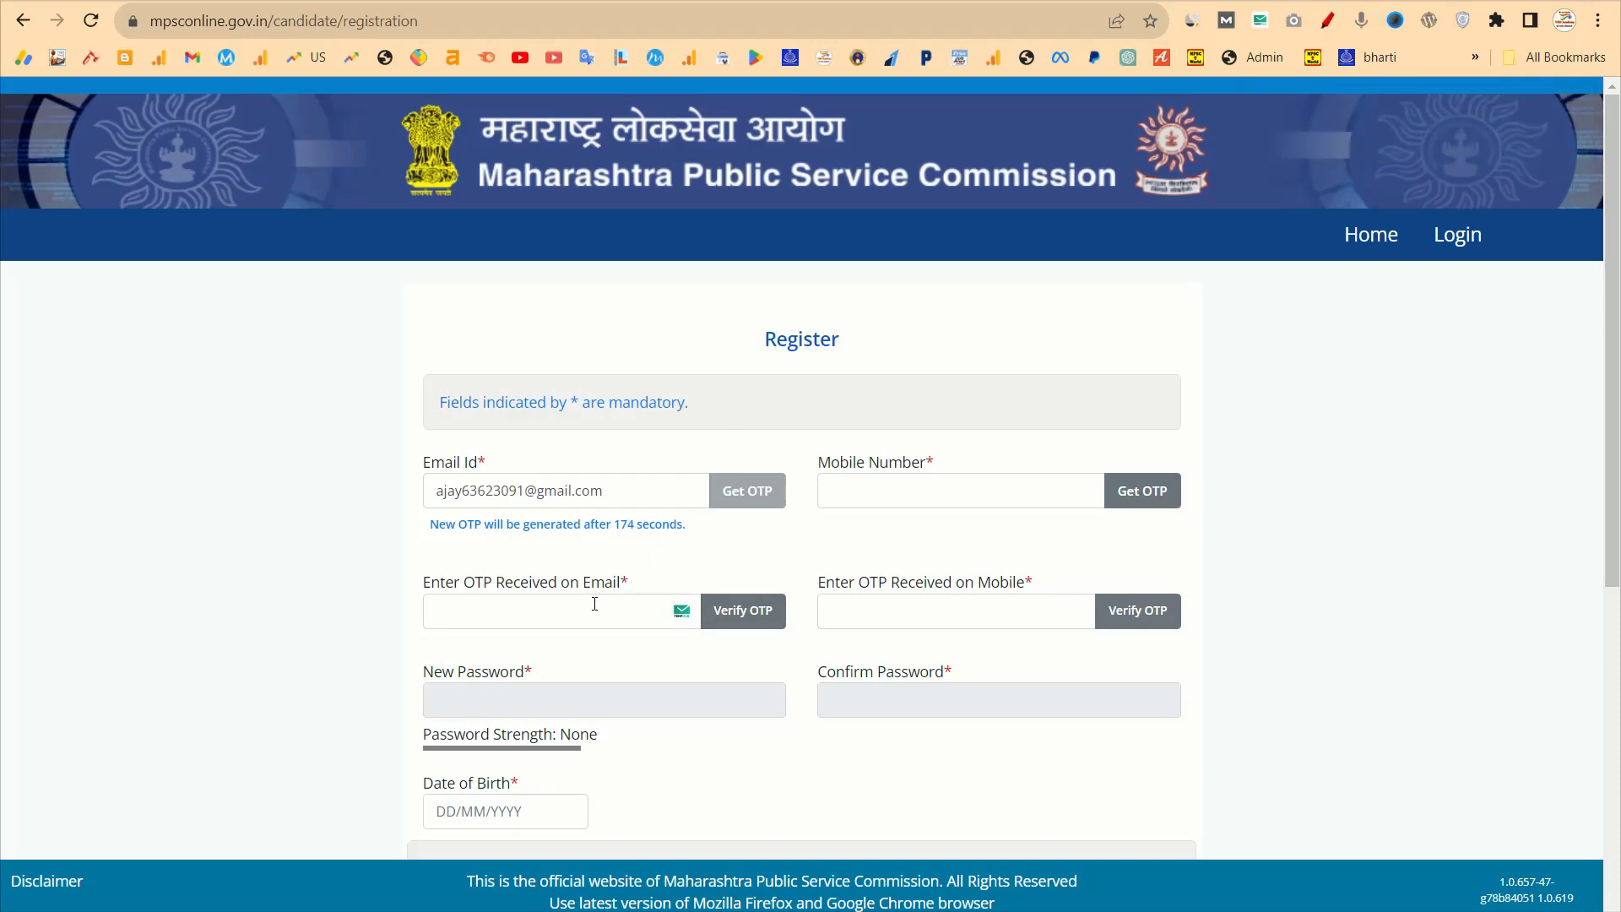
left_click(546, 616)
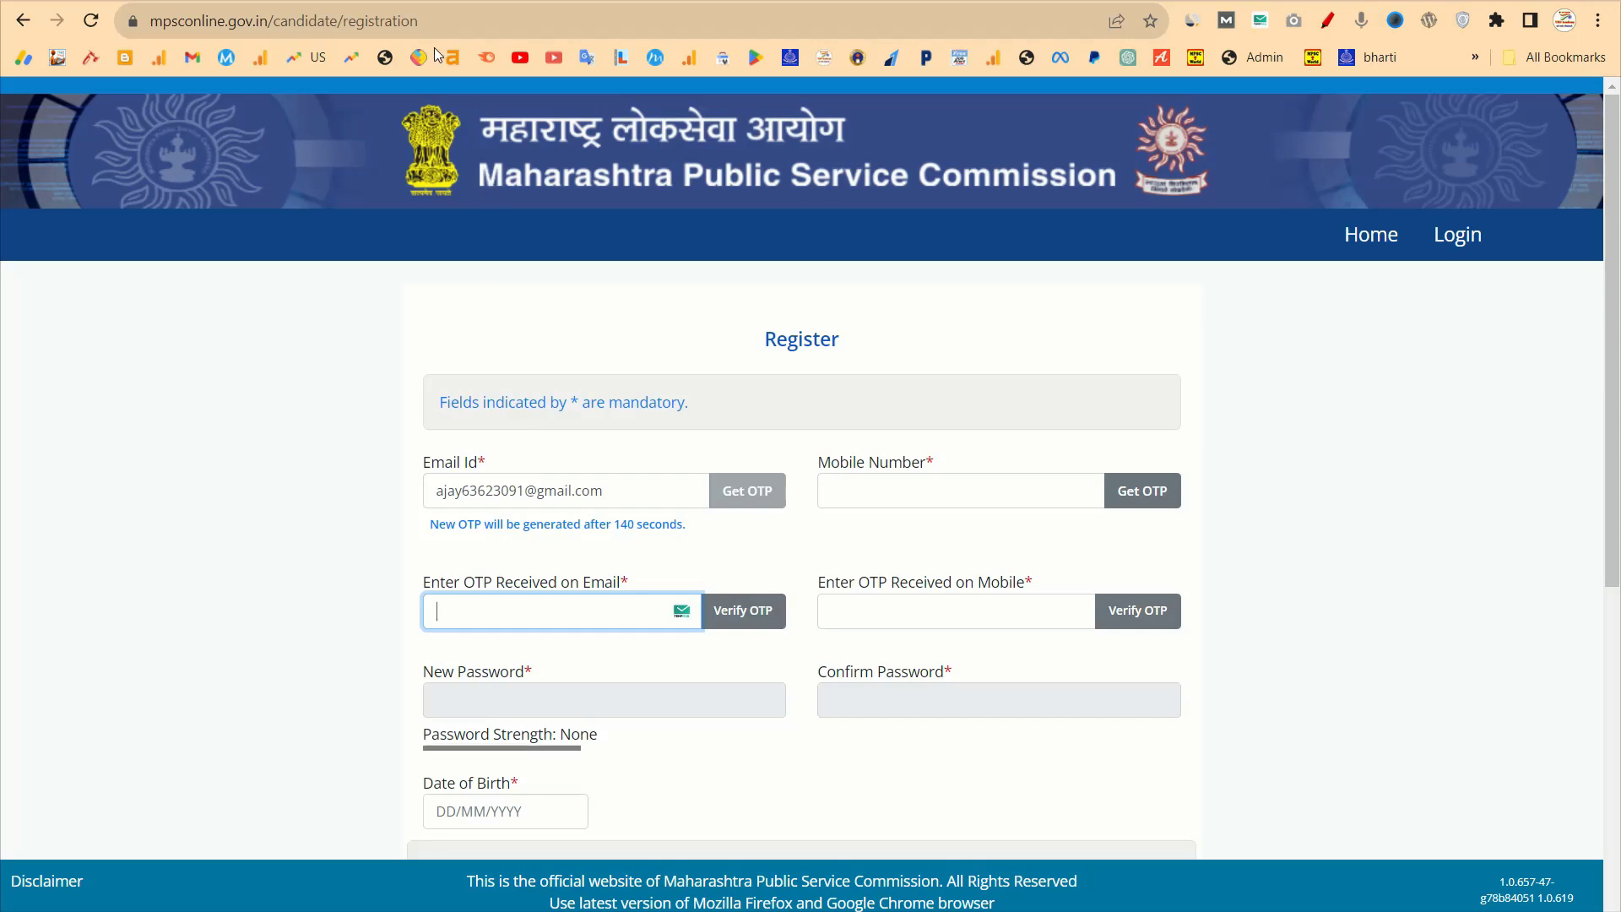
Fill in the New Password and Confirm Password fields of the registration form with the account password.
scroll(565, 152, "down", 6)
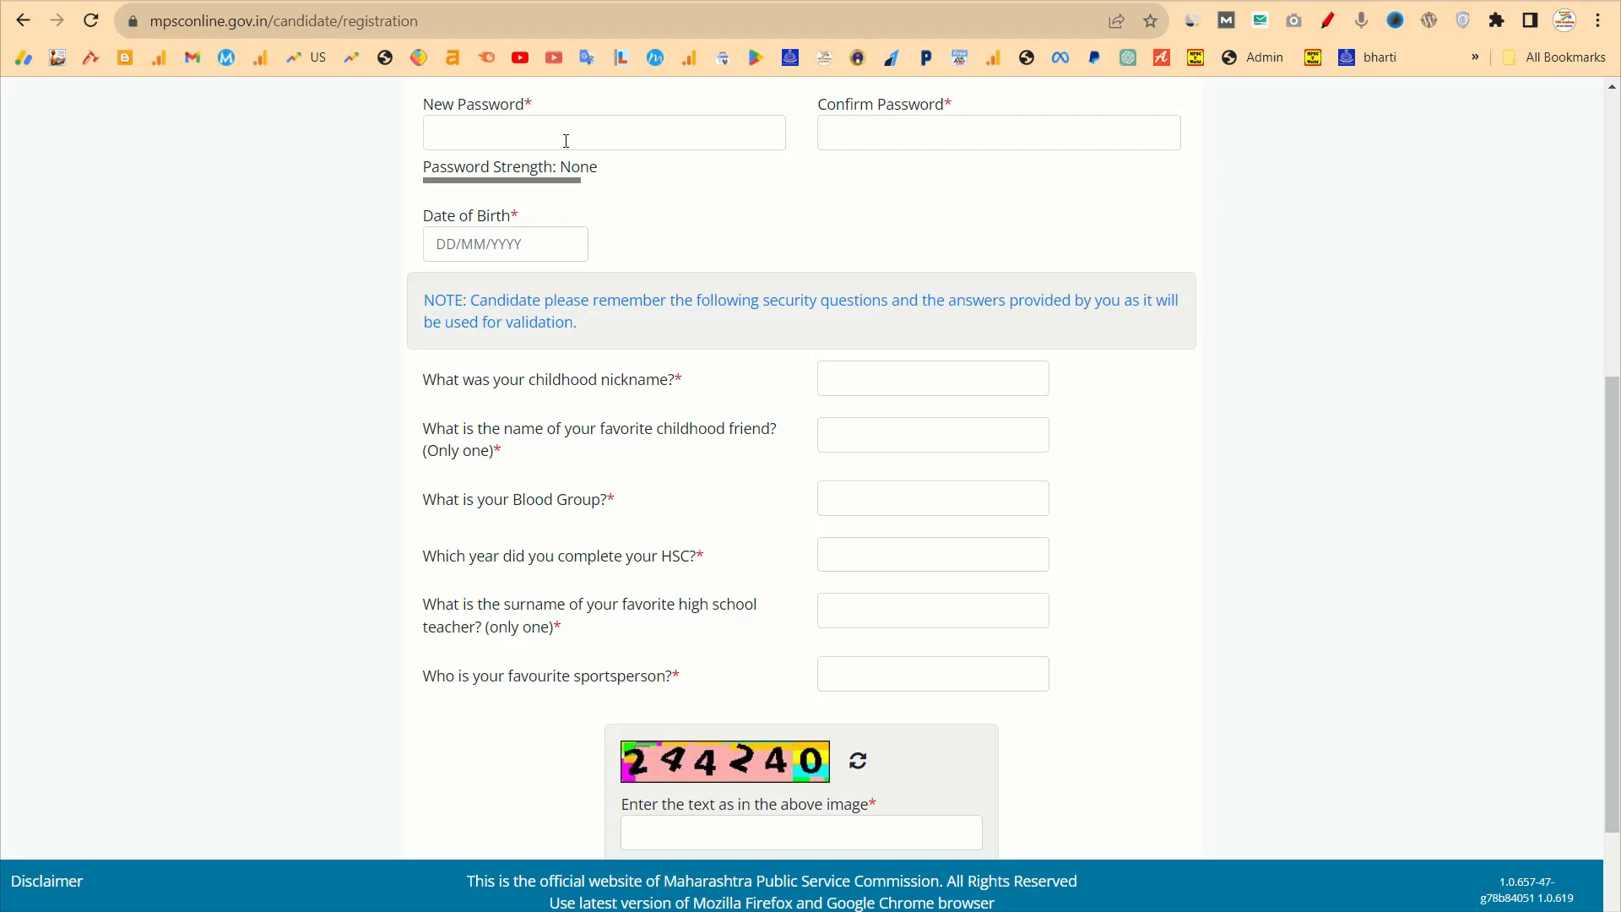
left_click(545, 144)
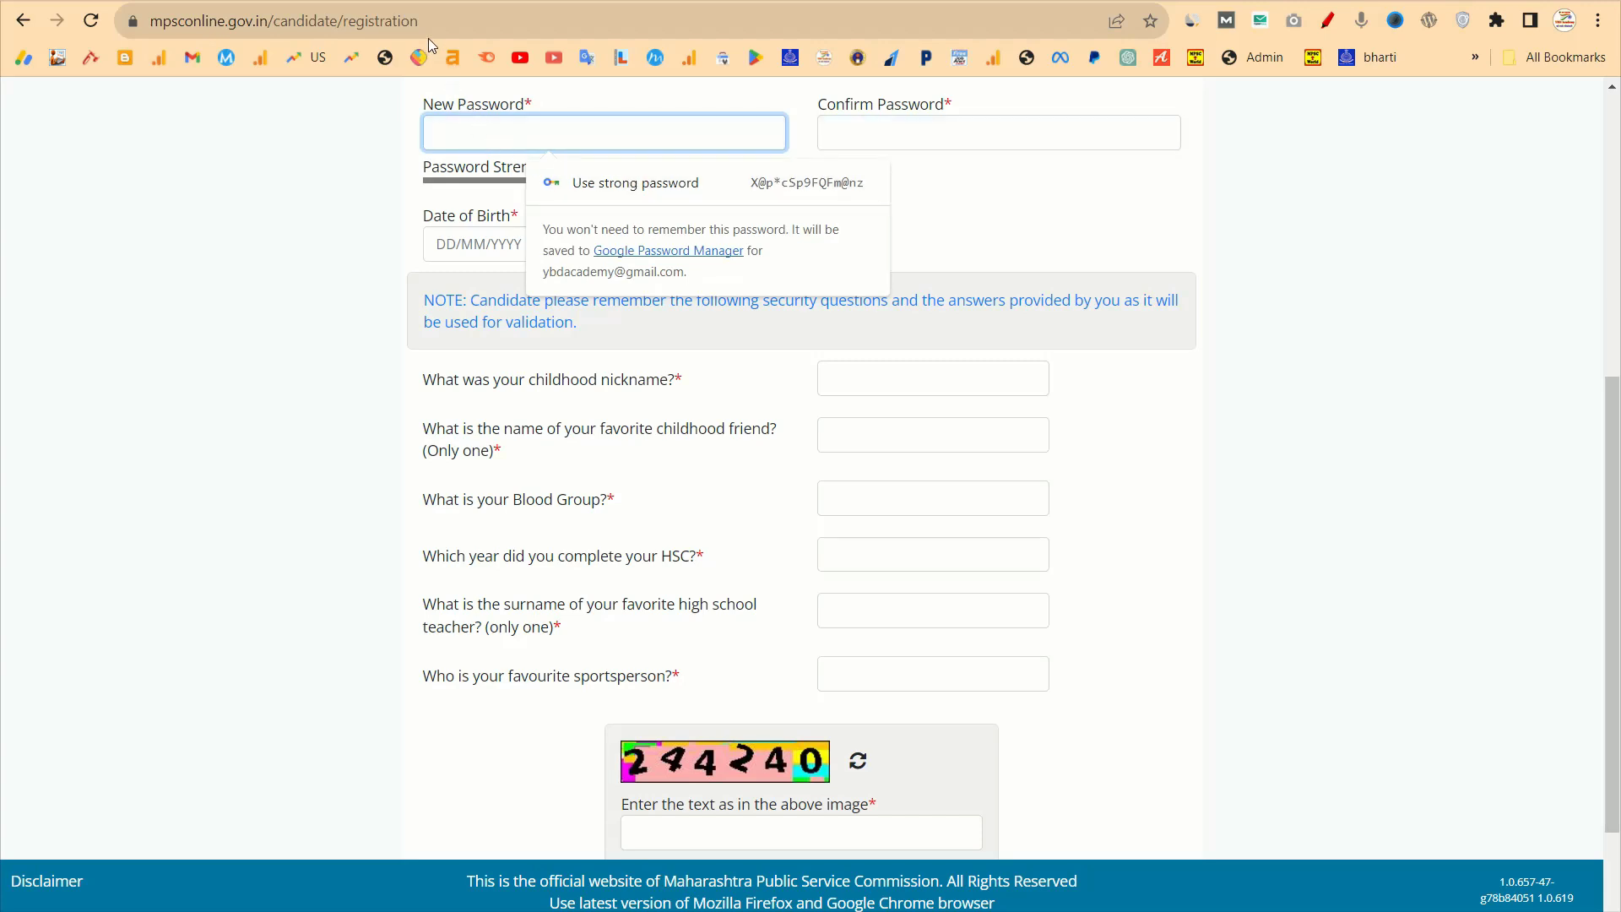
key("Down")
key("Return")
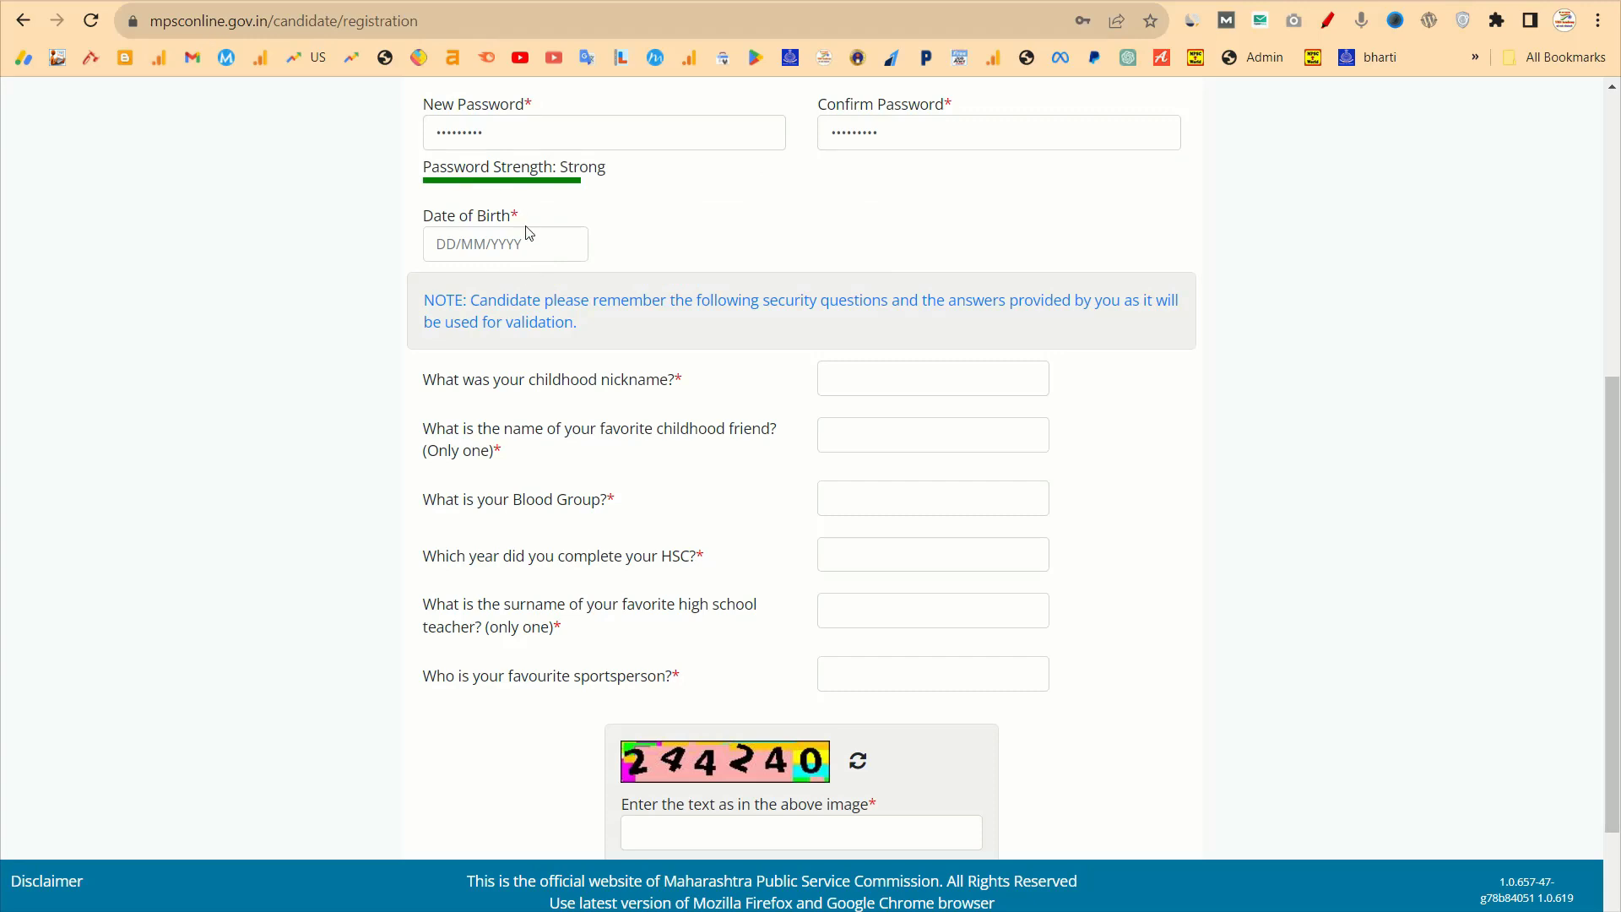
Open the Date of Birth calendar and move its year back to 2017.
left_click(453, 247)
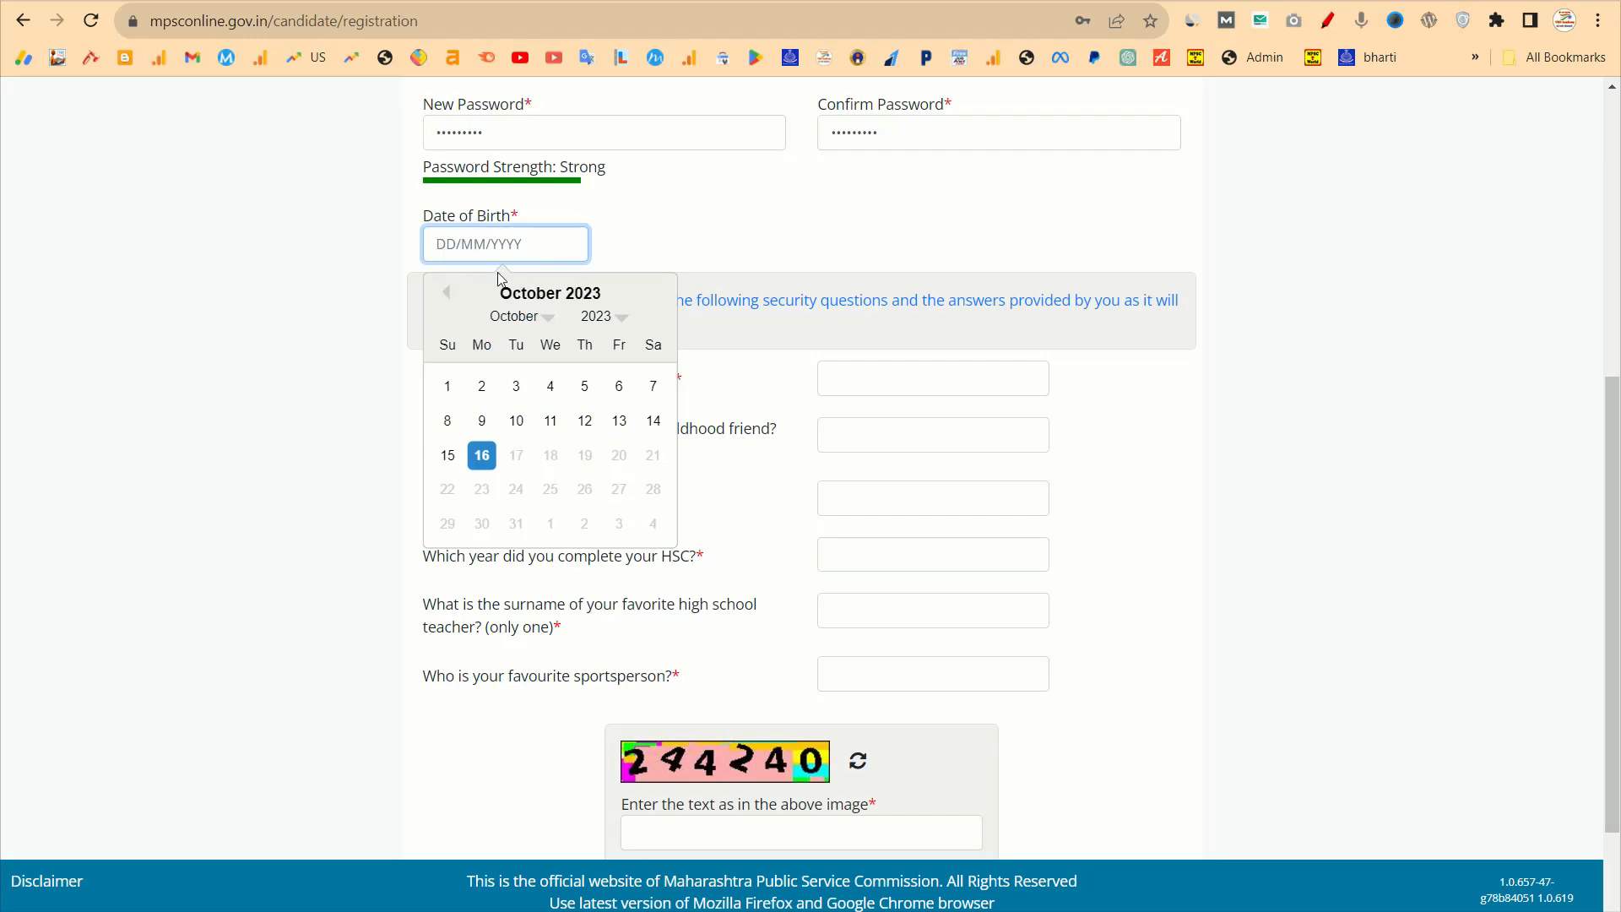
left_click(615, 318)
scroll(568, 376, "down", 1)
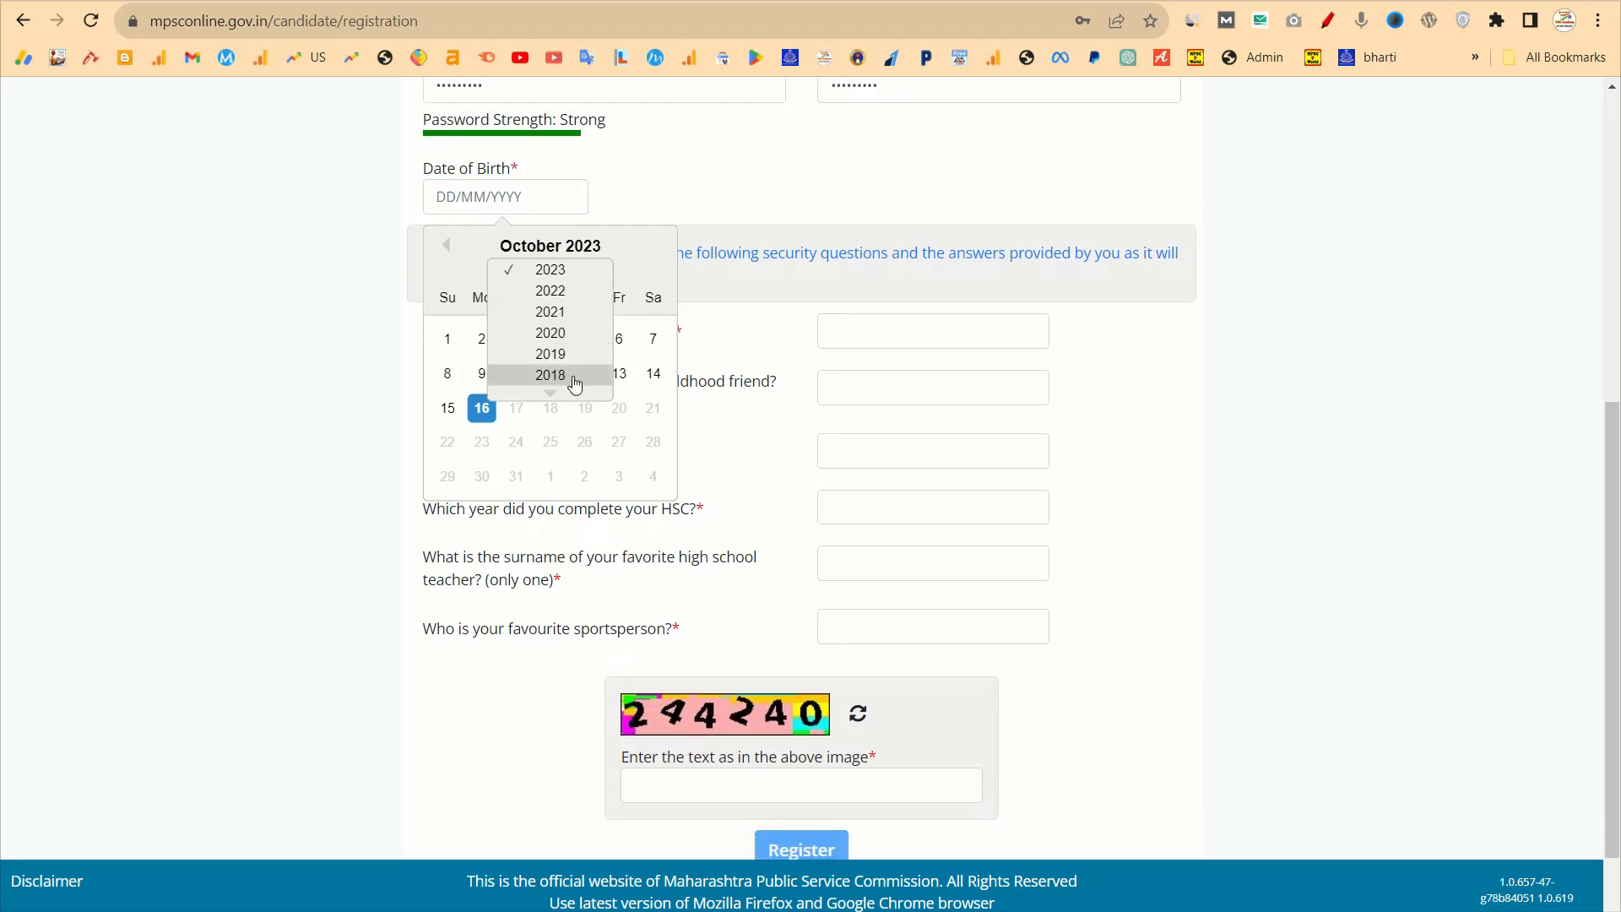
scroll(548, 351, "up", 2)
scroll(557, 353, "down", 1)
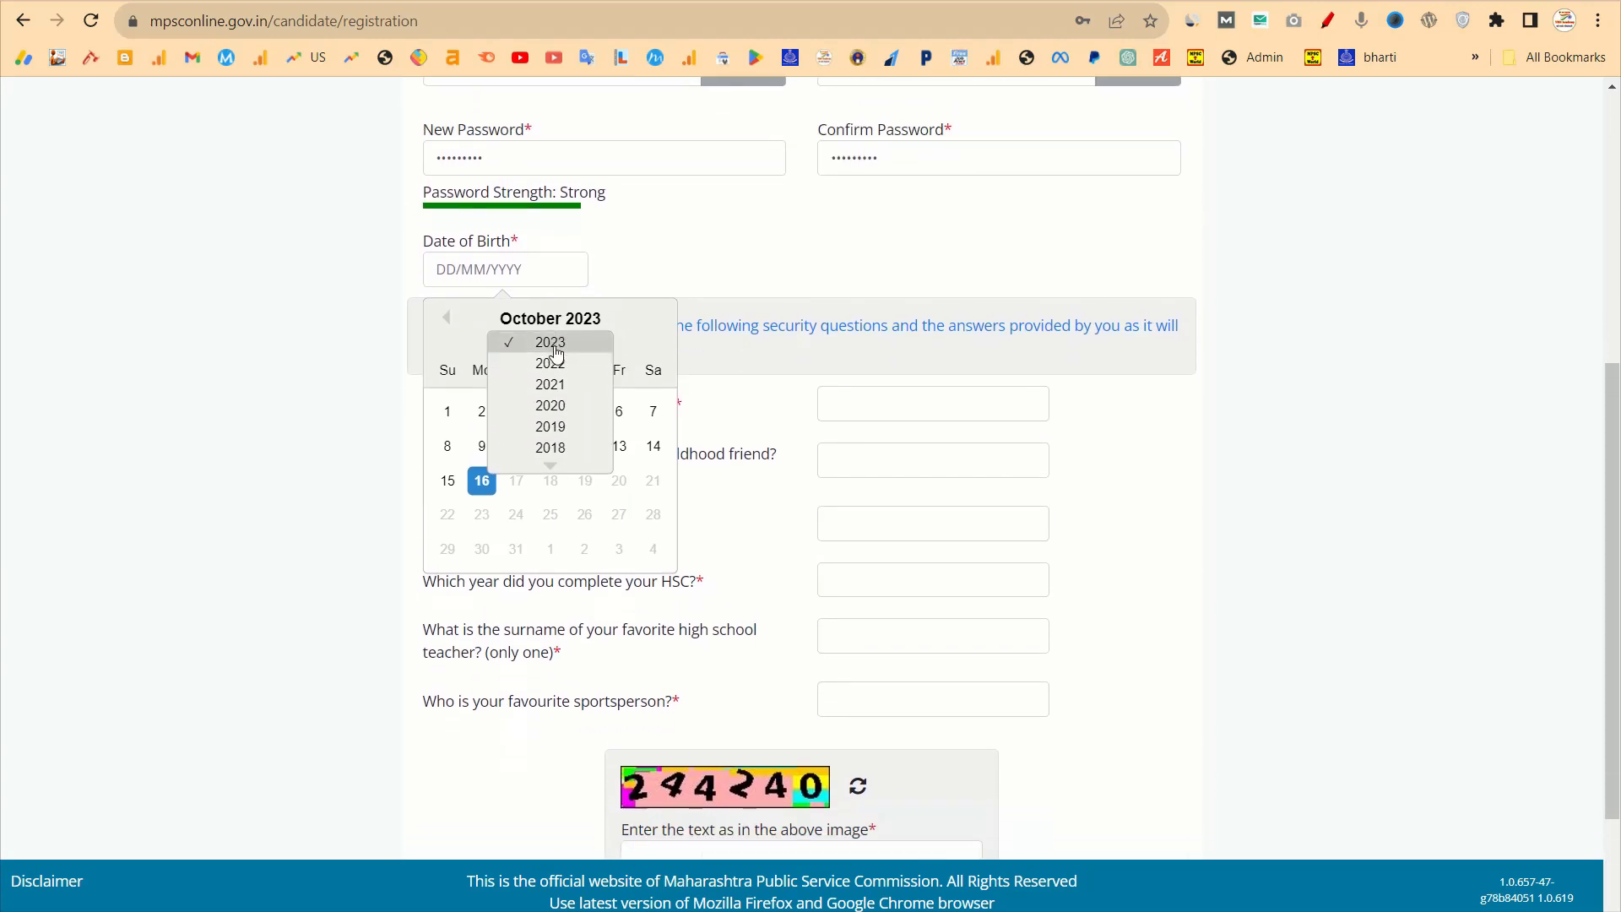
left_click(553, 359)
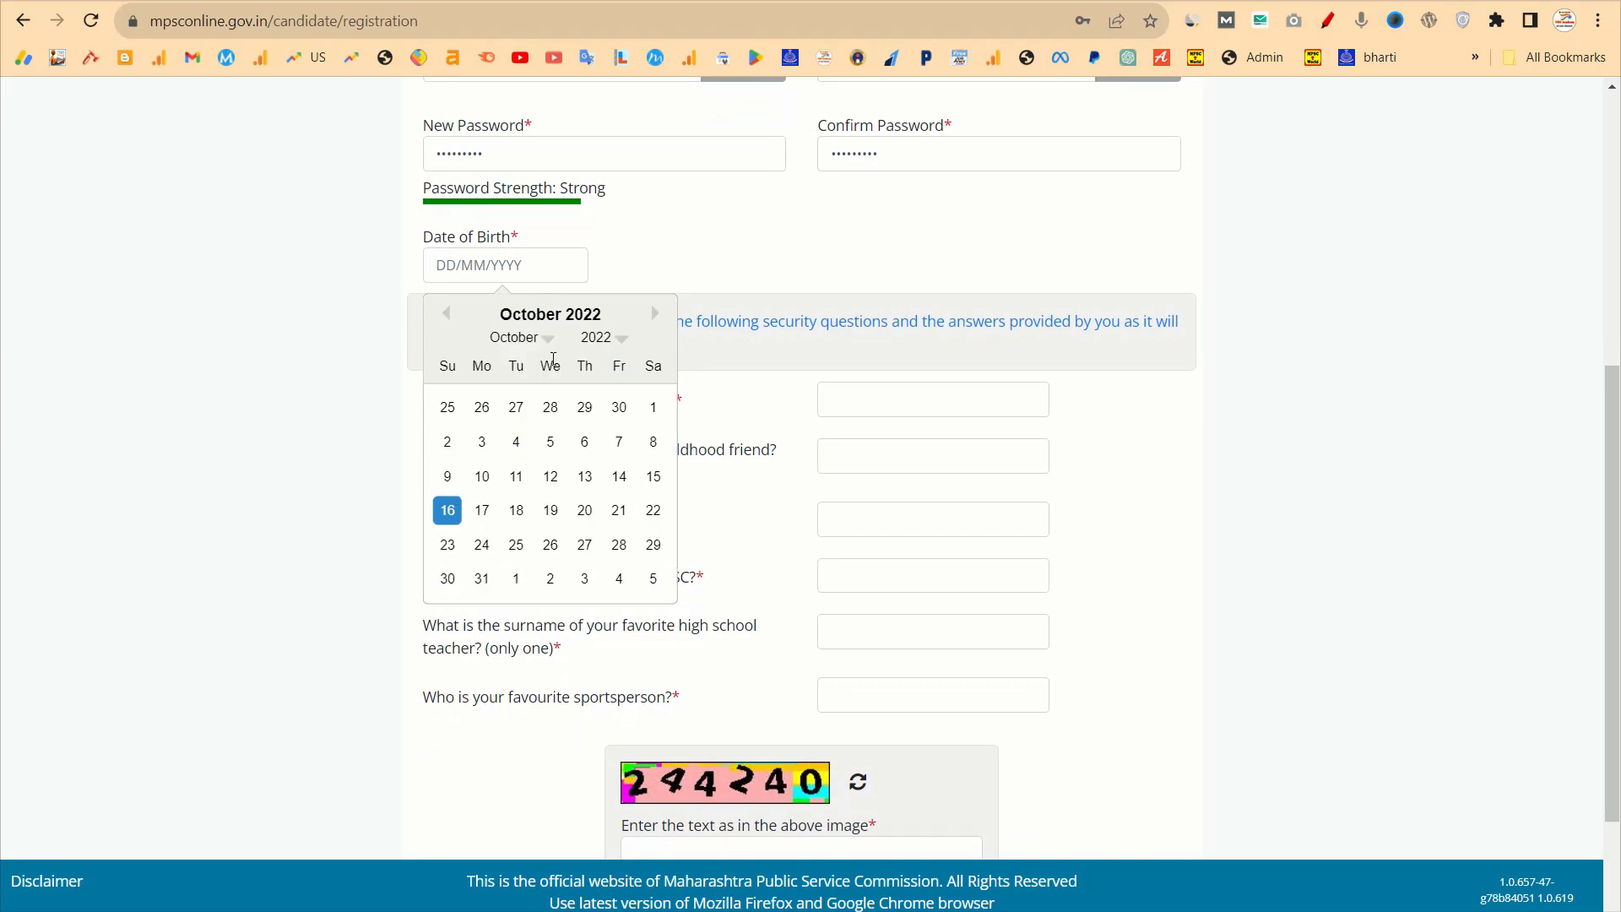
left_click(595, 337)
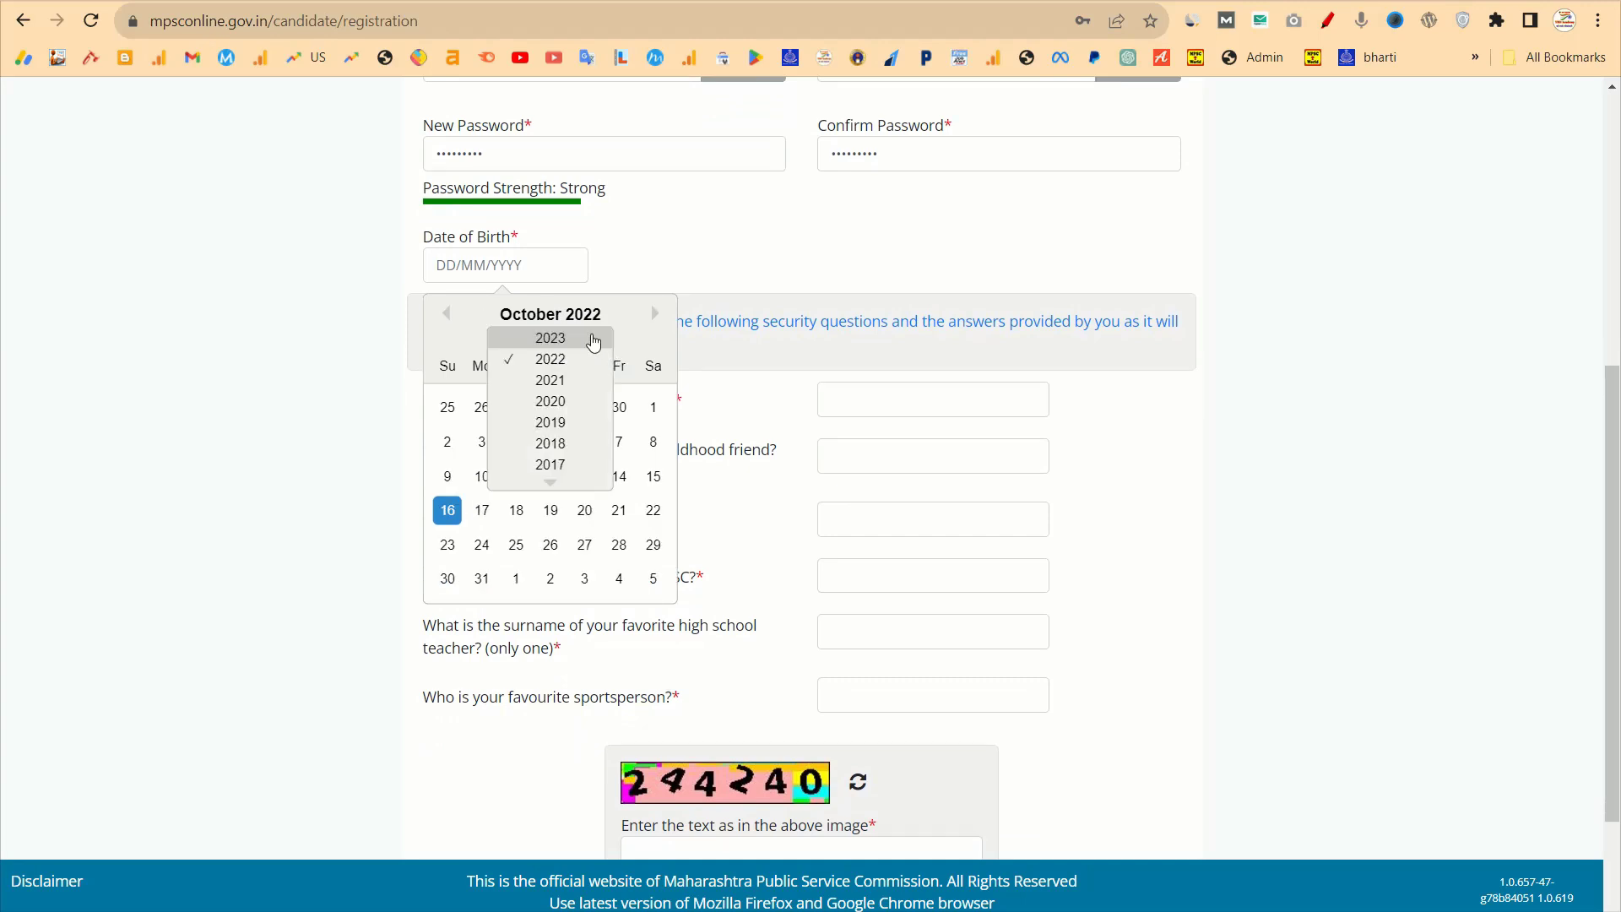
left_click(550, 465)
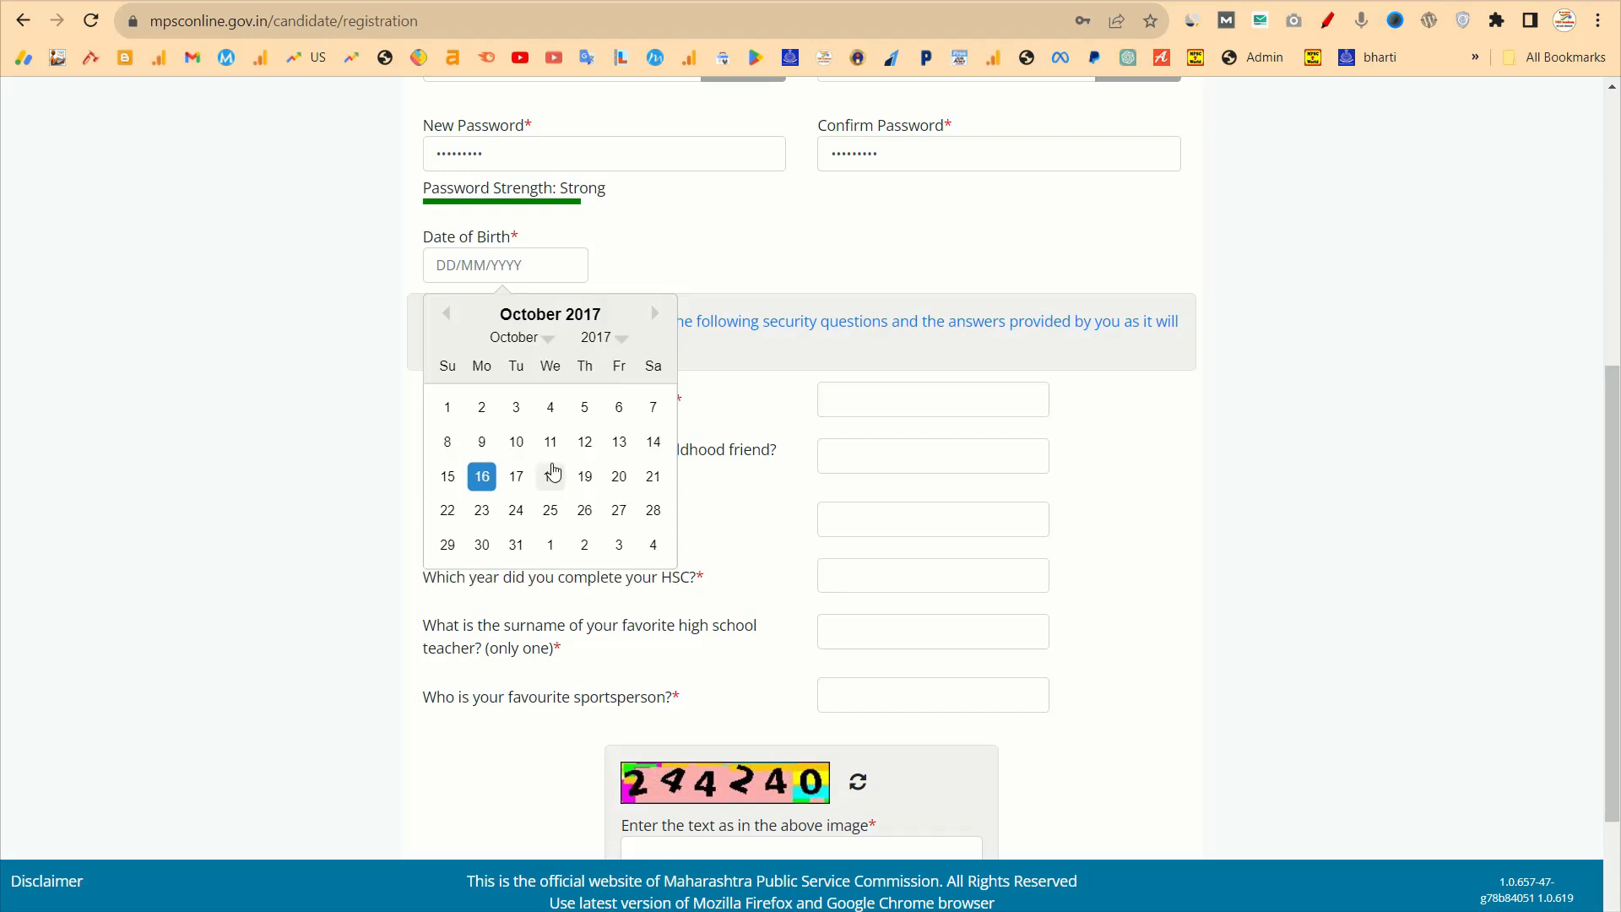
Go further back through the calendar's years and select the candidate's birth year.
left_click(596, 338)
scroll(547, 477, "down", 1)
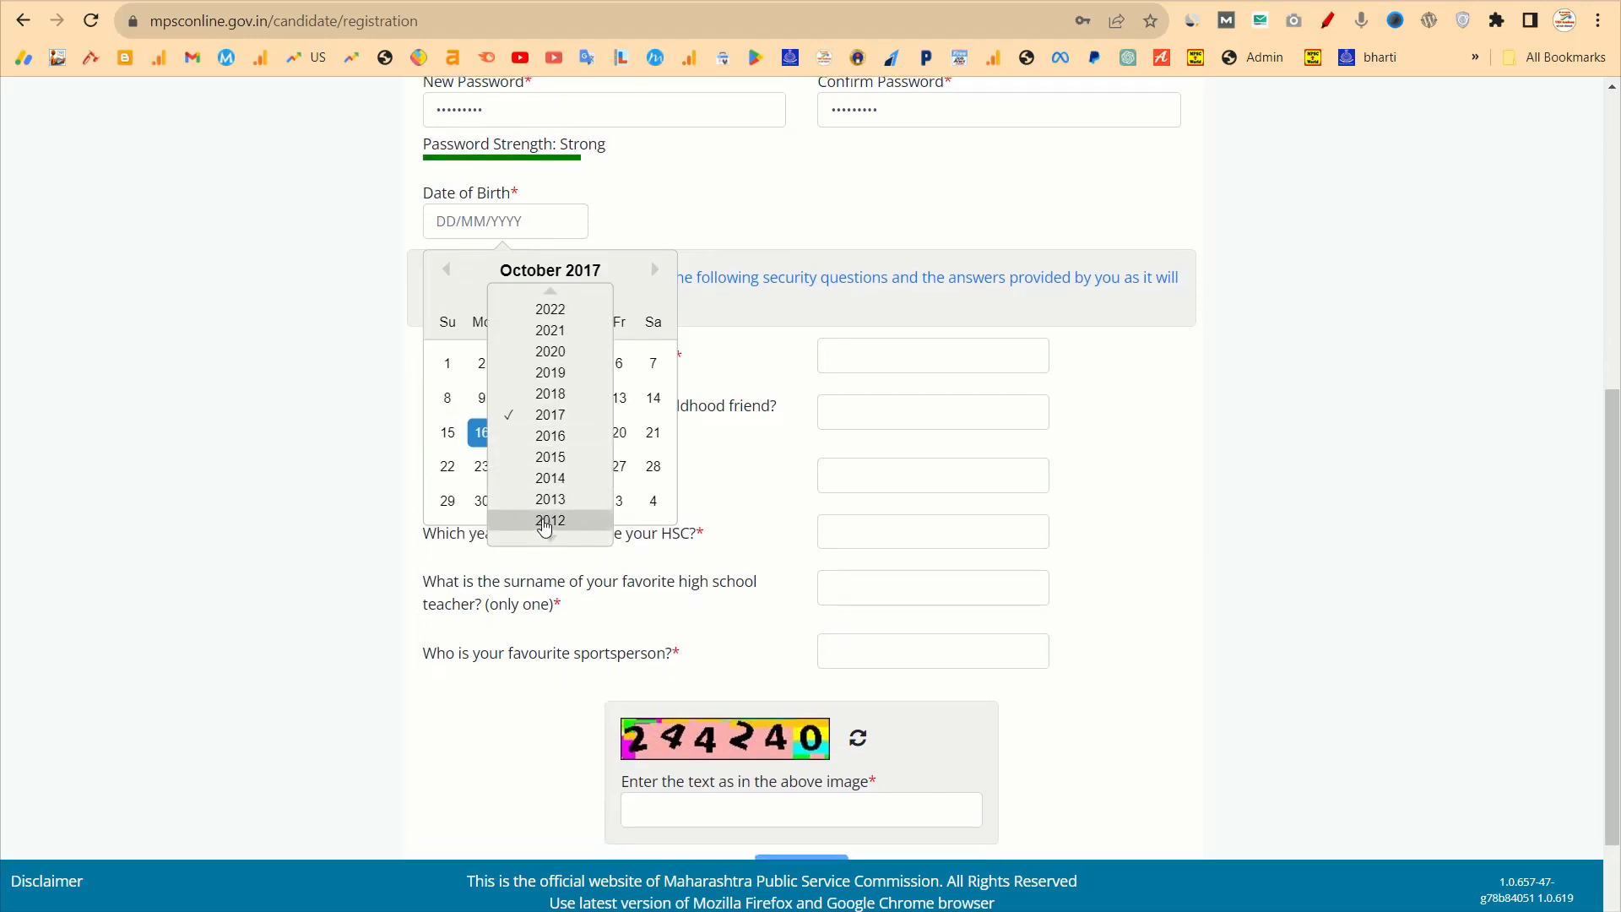
left_click(551, 541)
left_click(551, 540)
left_click(552, 540)
left_click(551, 540)
left_click(551, 540)
left_click(551, 540)
left_click(552, 540)
left_click(551, 540)
left_click(551, 540)
left_click(552, 540)
left_click(551, 540)
left_click(551, 540)
left_click(550, 522)
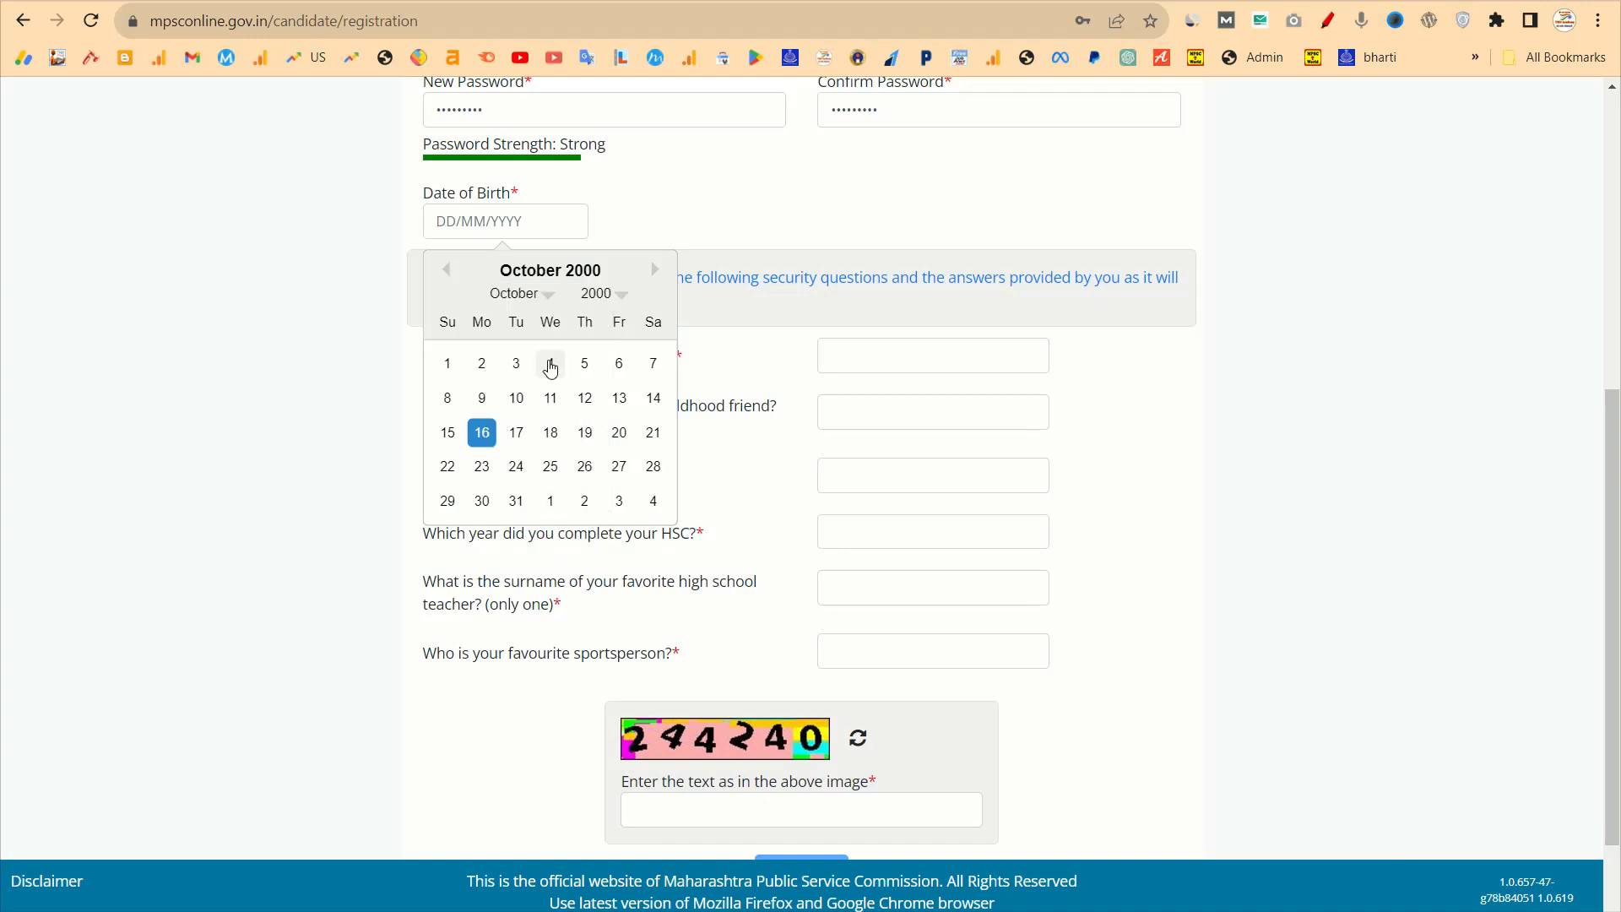
Choose the candidate's birth month and day in the Date of Birth calendar.
left_click(532, 295)
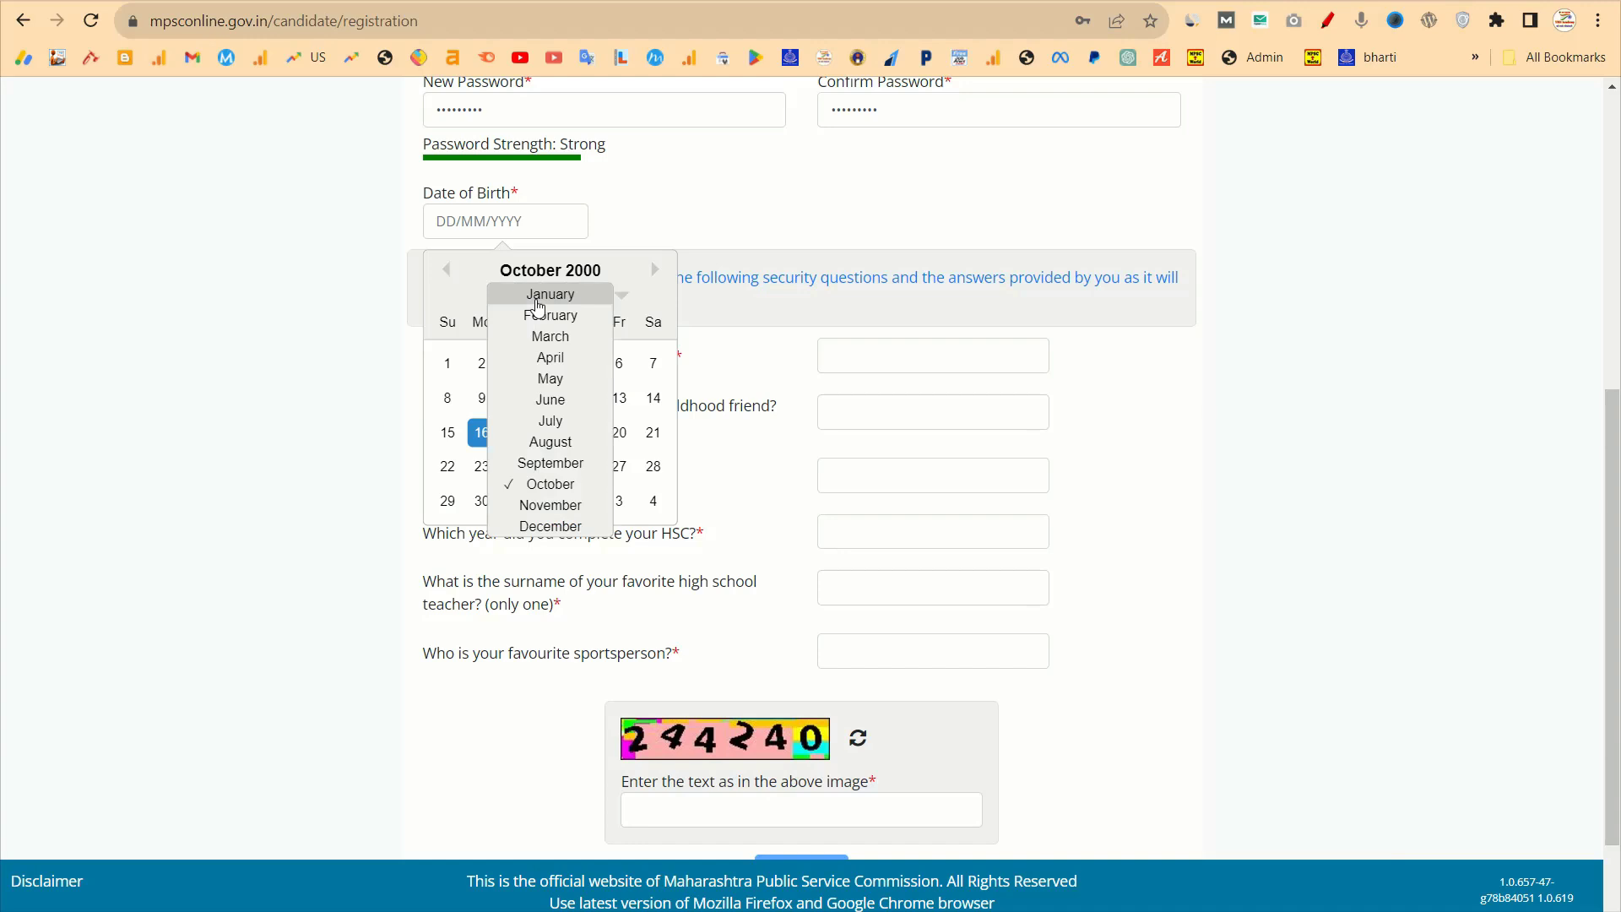
left_click(550, 401)
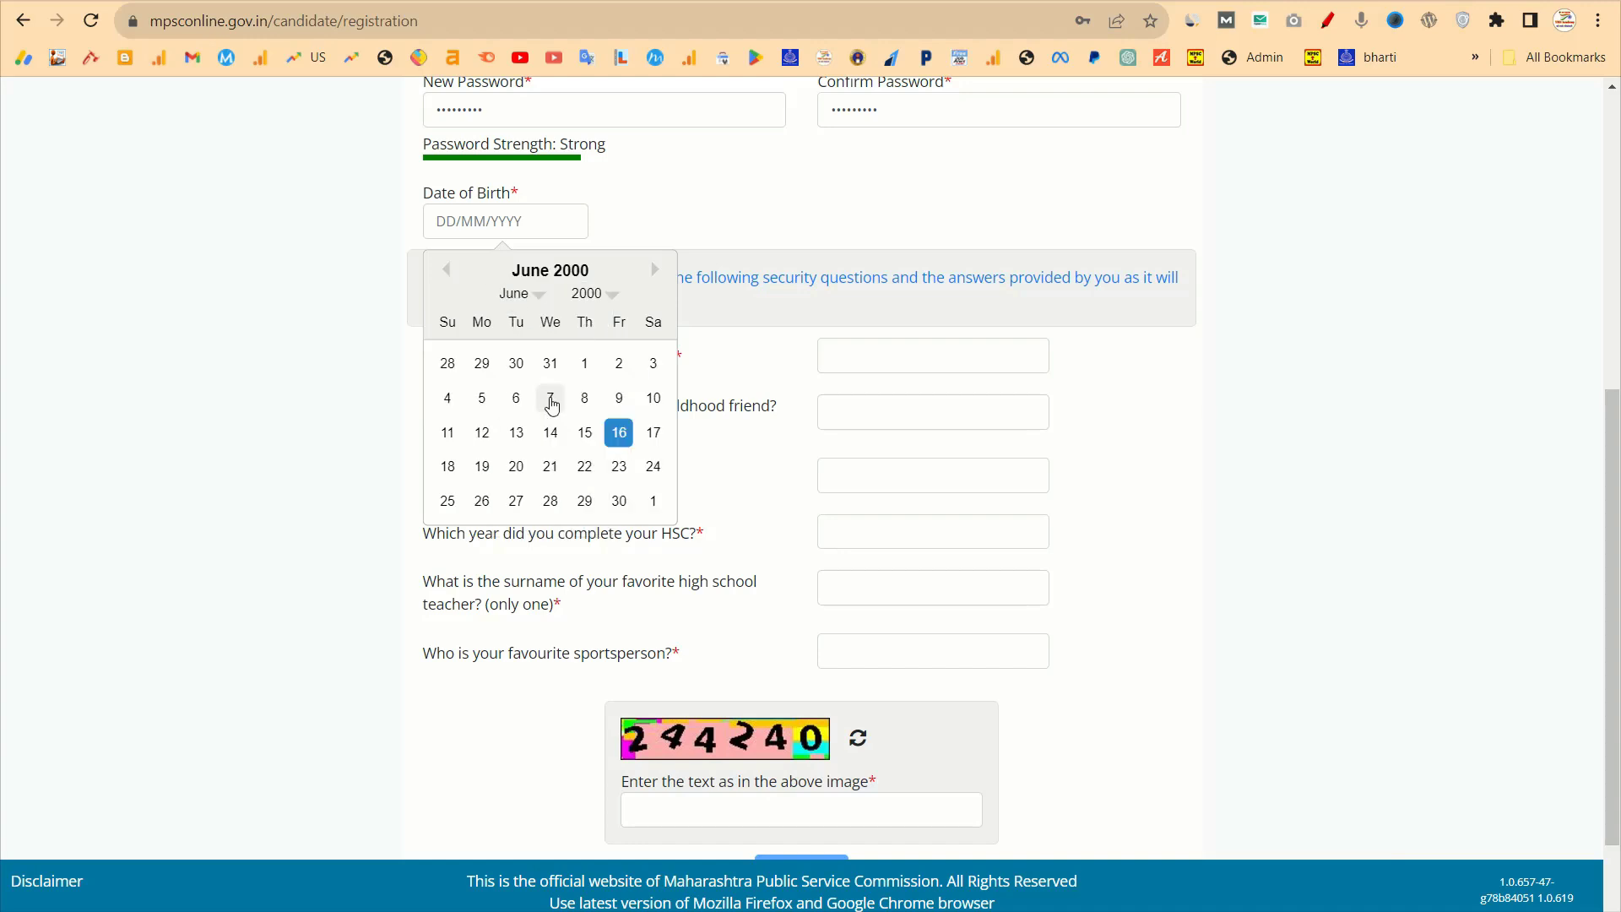
left_click(447, 466)
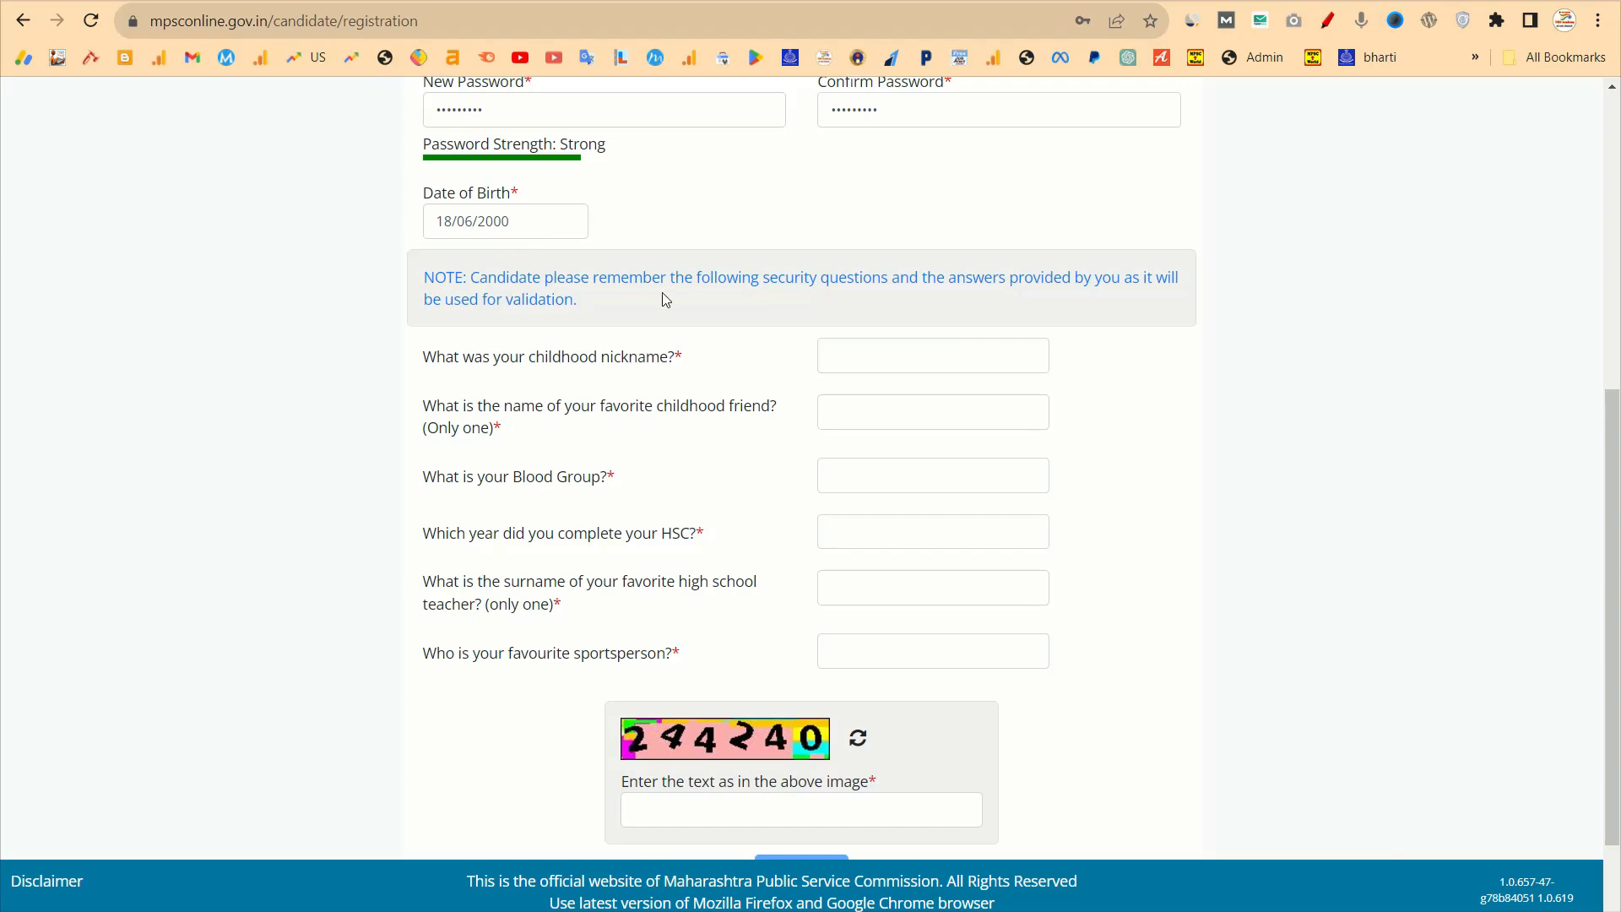
Read the note about security questions and each of the six security questions on the registration form.
scroll(852, 402, "down", 1)
scroll(850, 402, "up", 3)
scroll(850, 402, "up", 1)
scroll(600, 421, "down", 1)
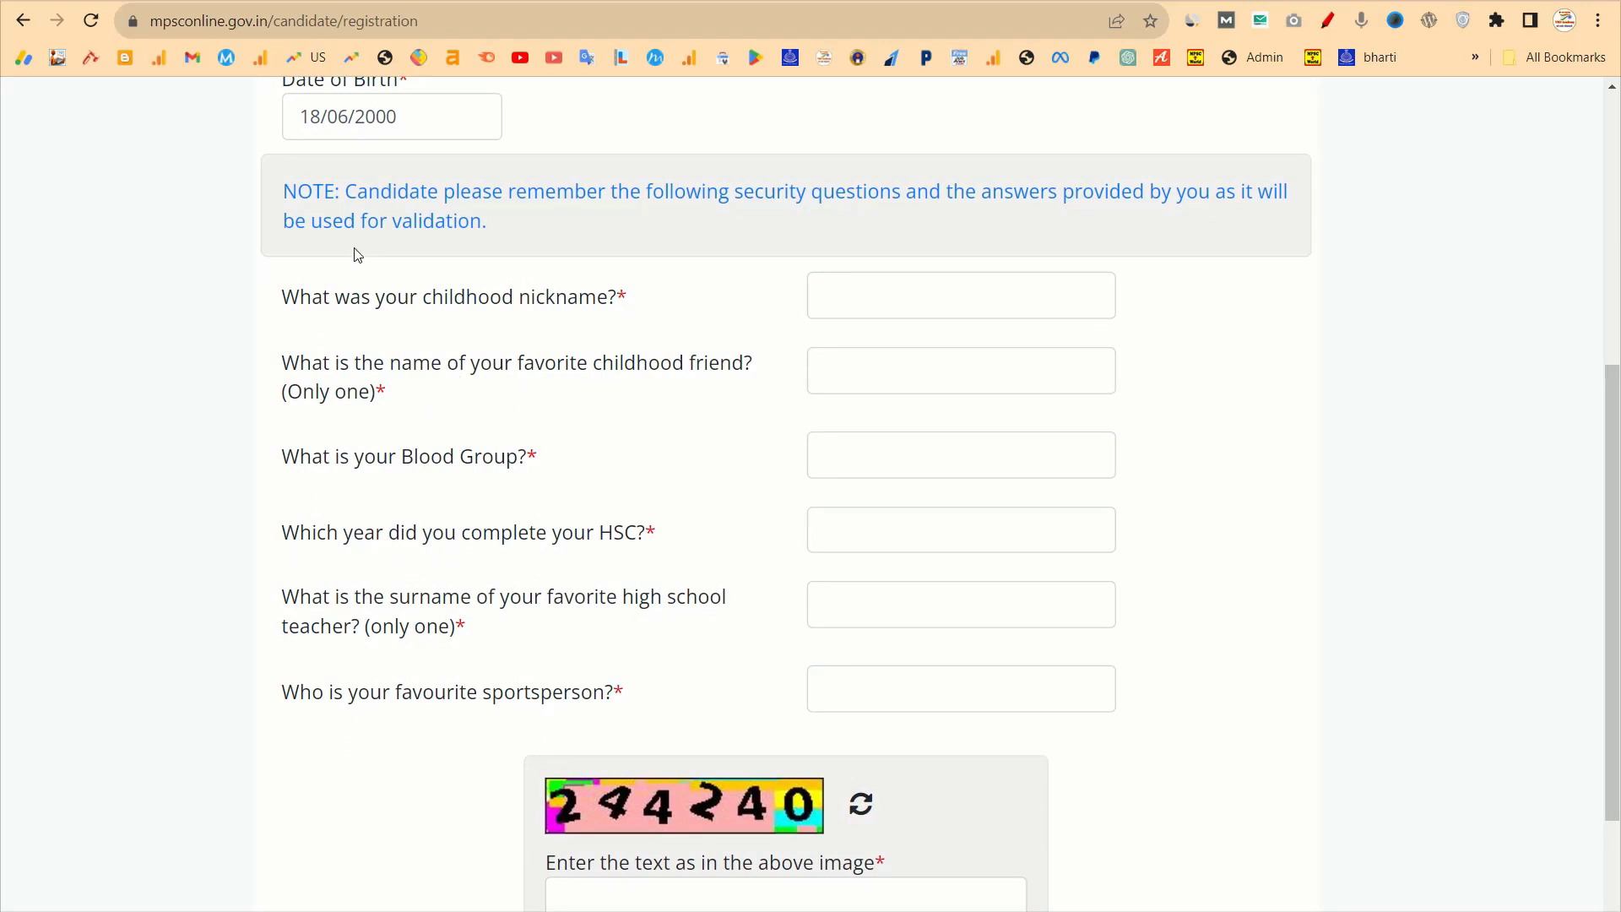
left_click_drag(284, 192, 530, 229)
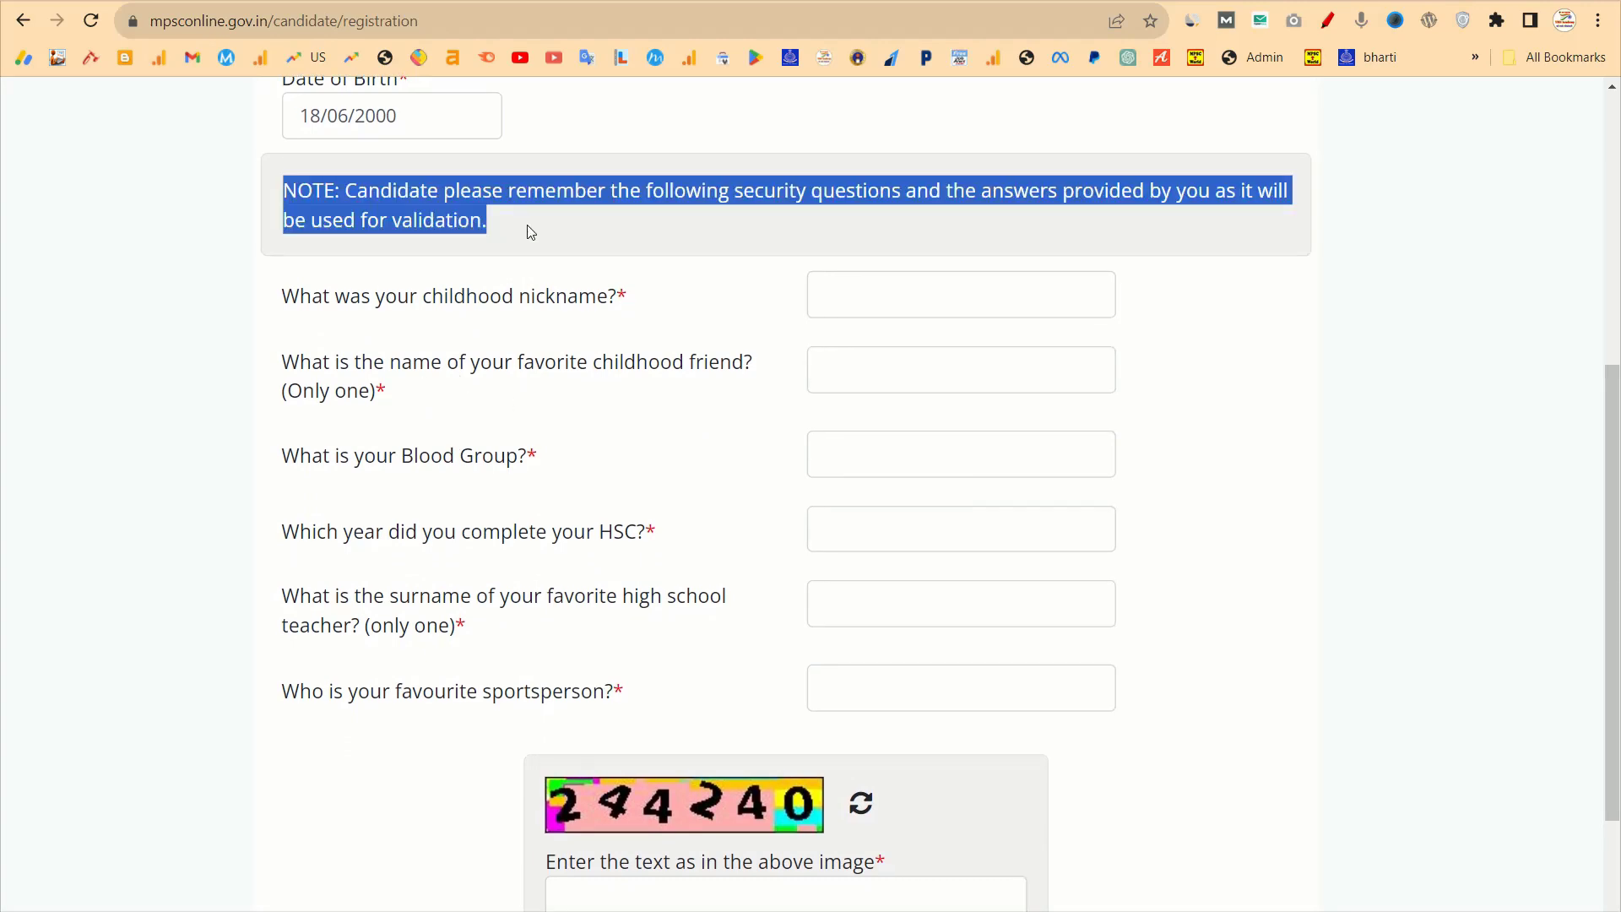
left_click_drag(284, 296, 642, 297)
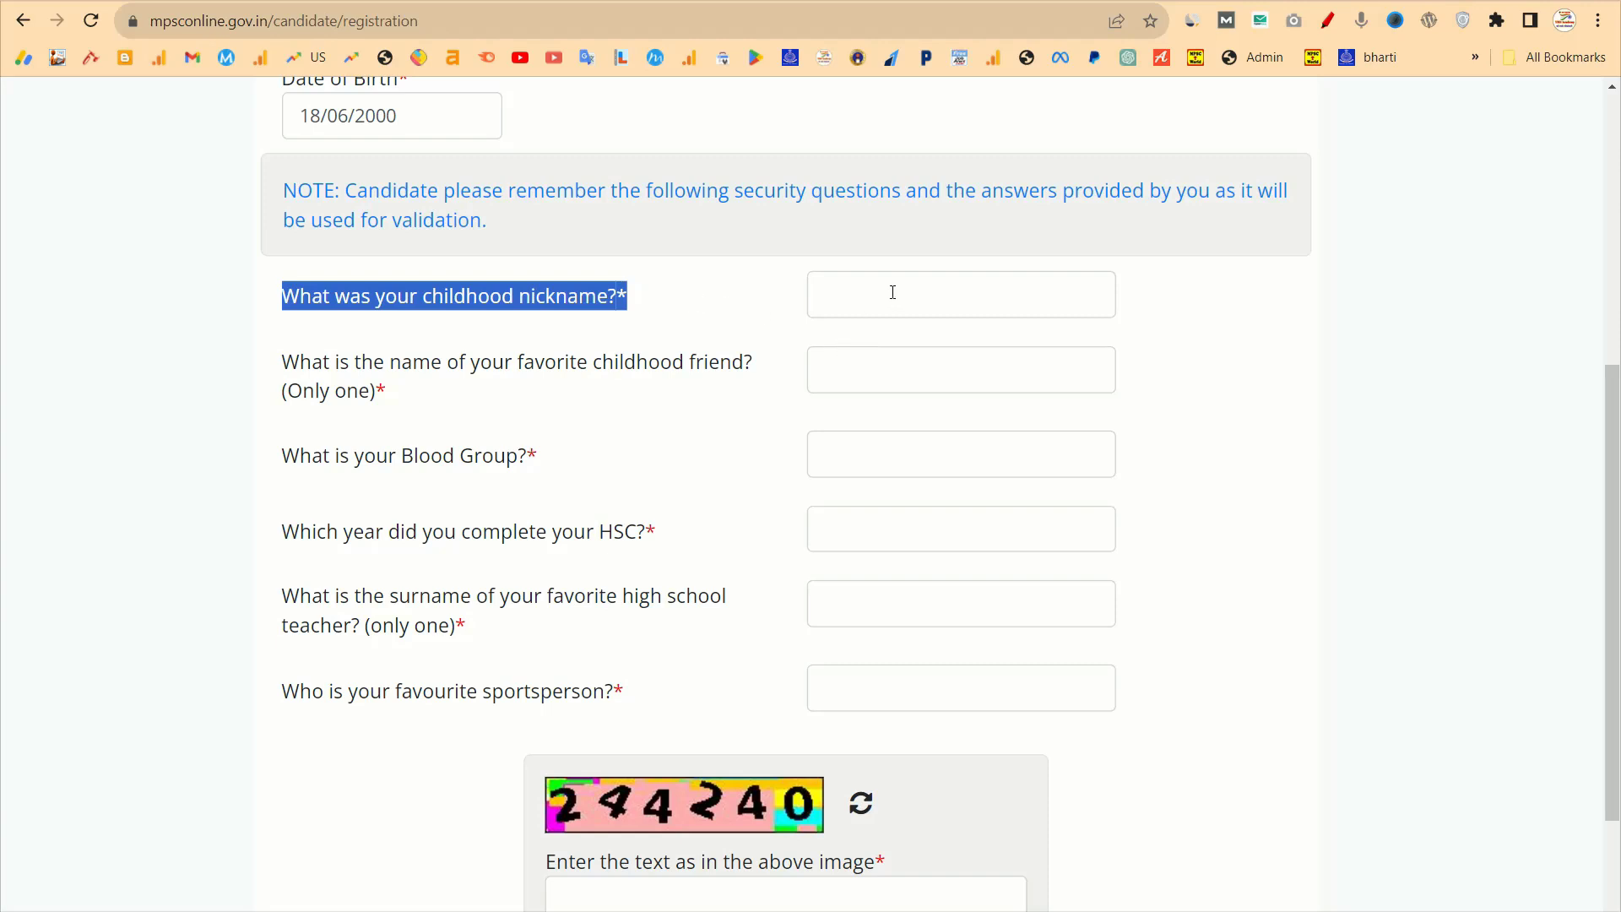
left_click_drag(286, 363, 582, 394)
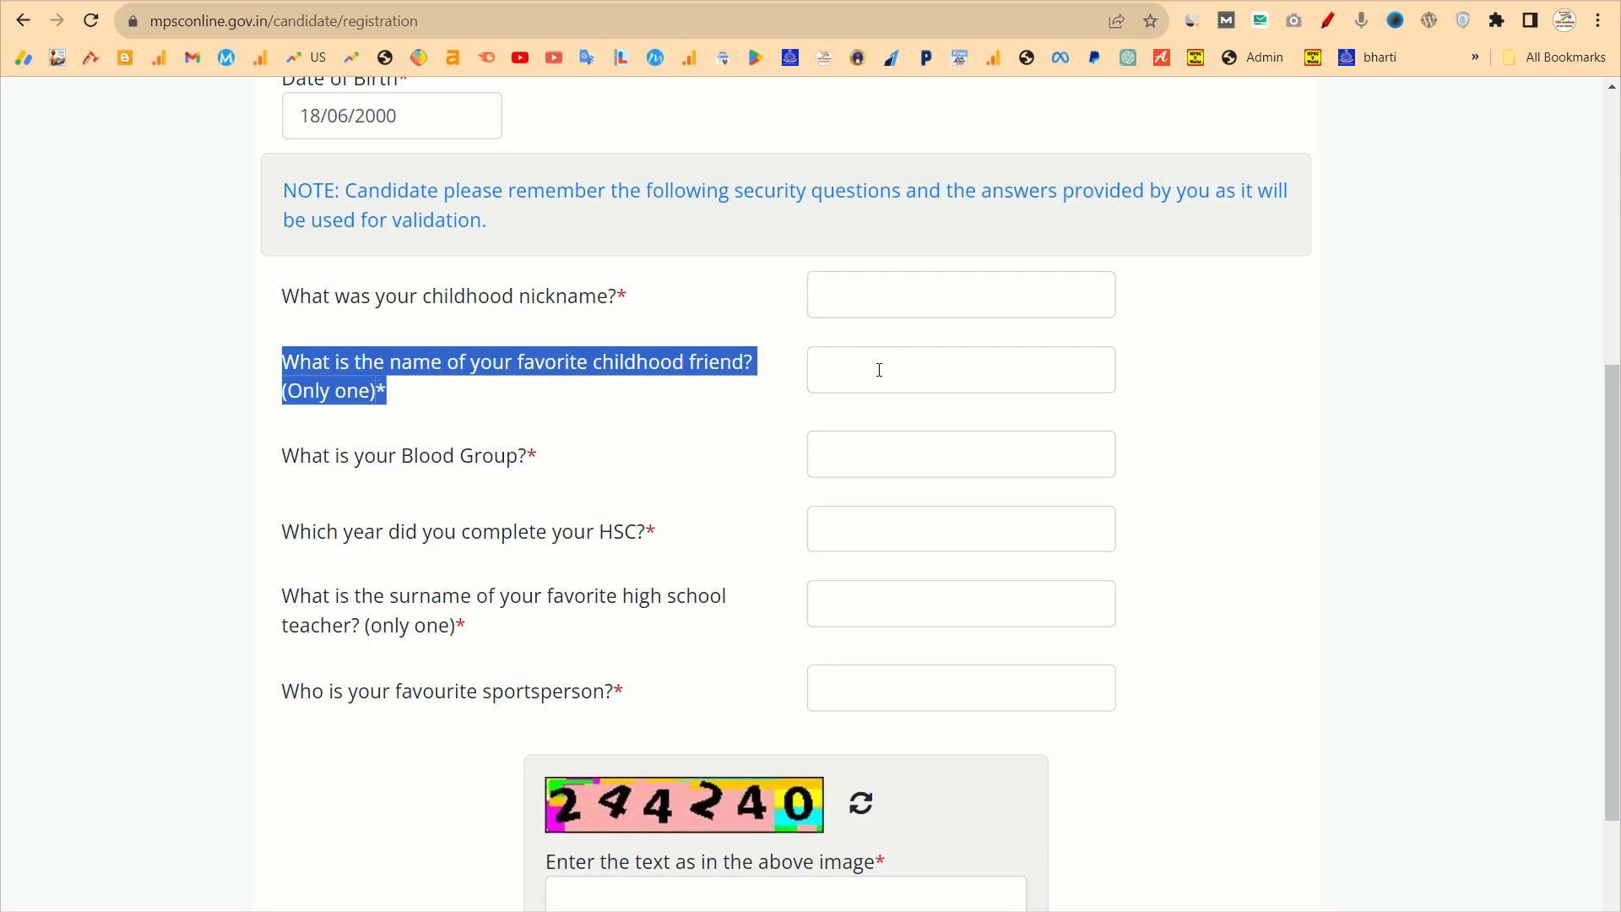
left_click_drag(286, 456, 550, 456)
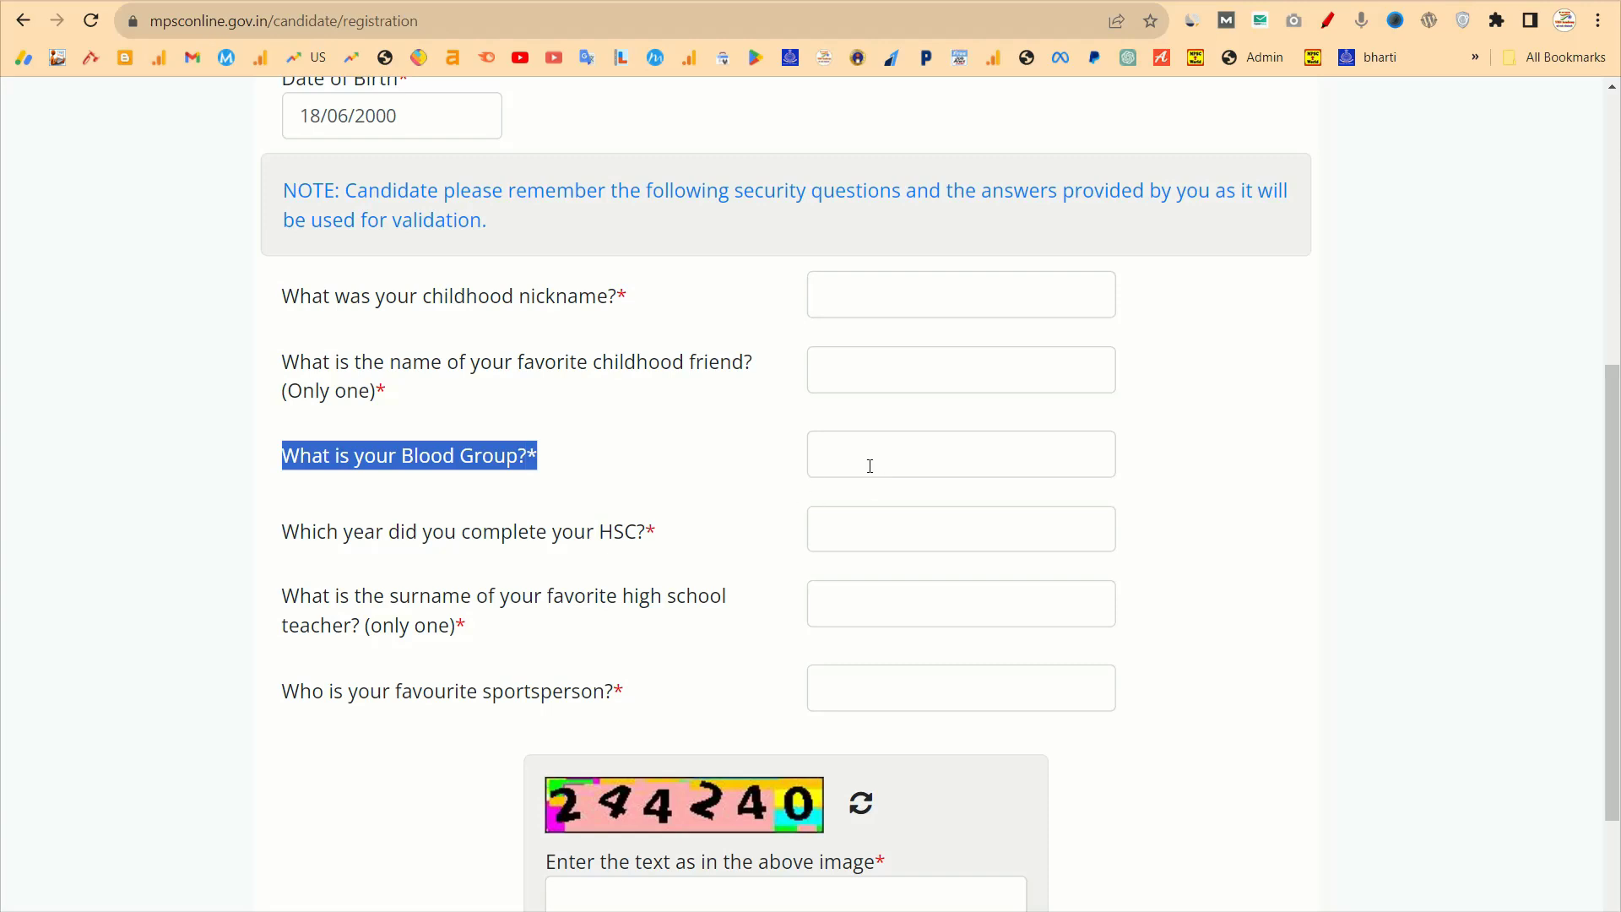
left_click(293, 528)
left_click_drag(293, 528, 835, 525)
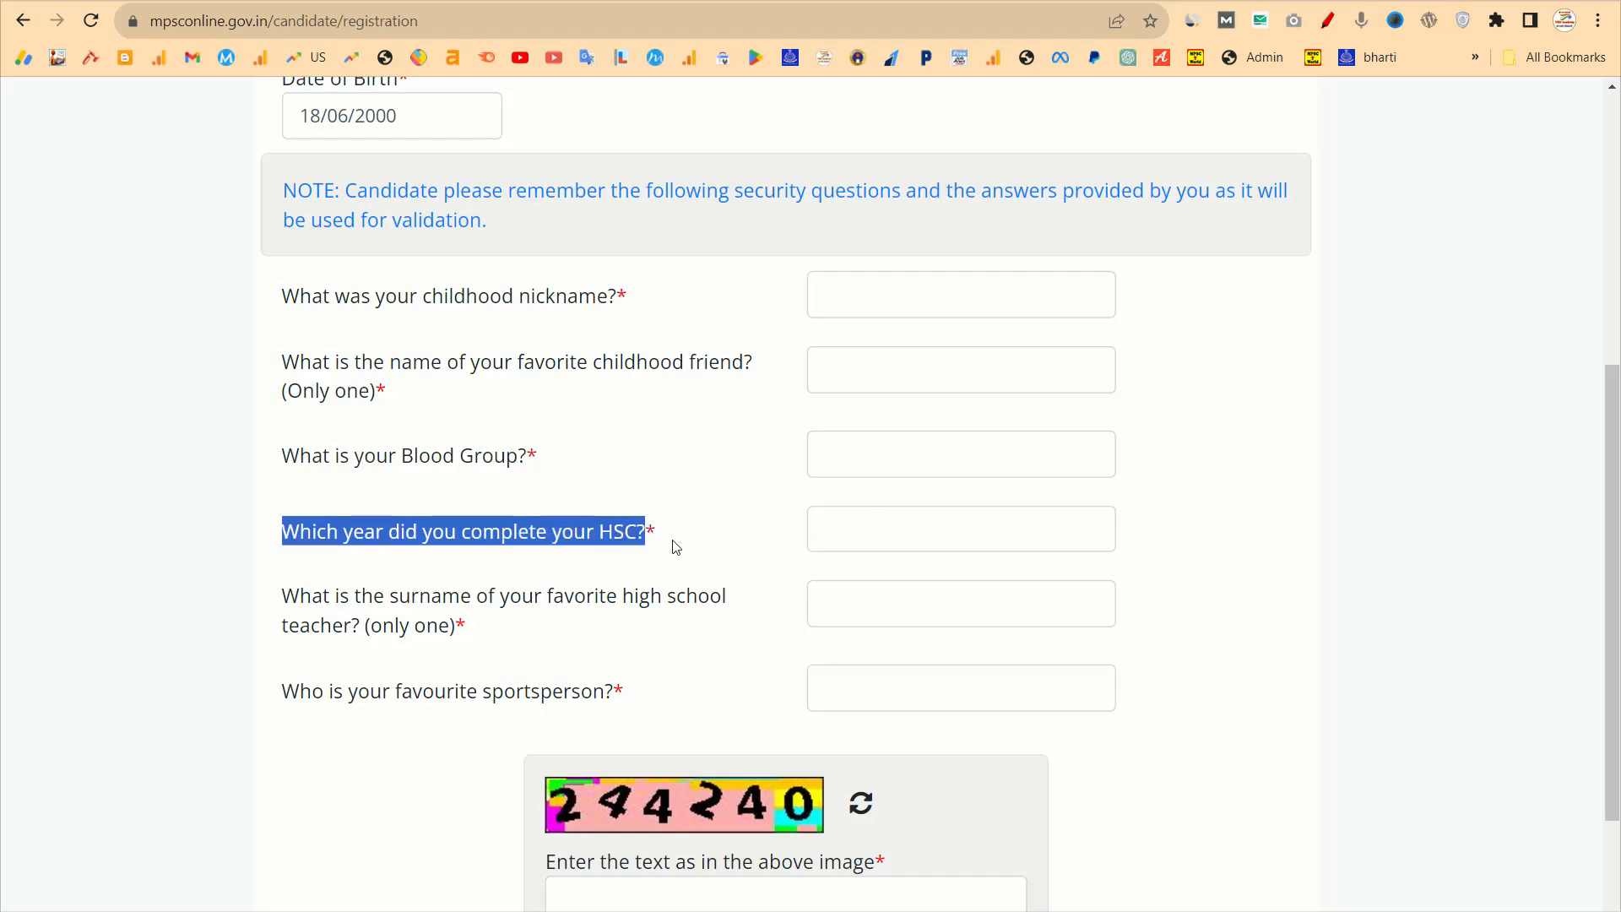
left_click_drag(287, 600, 475, 623)
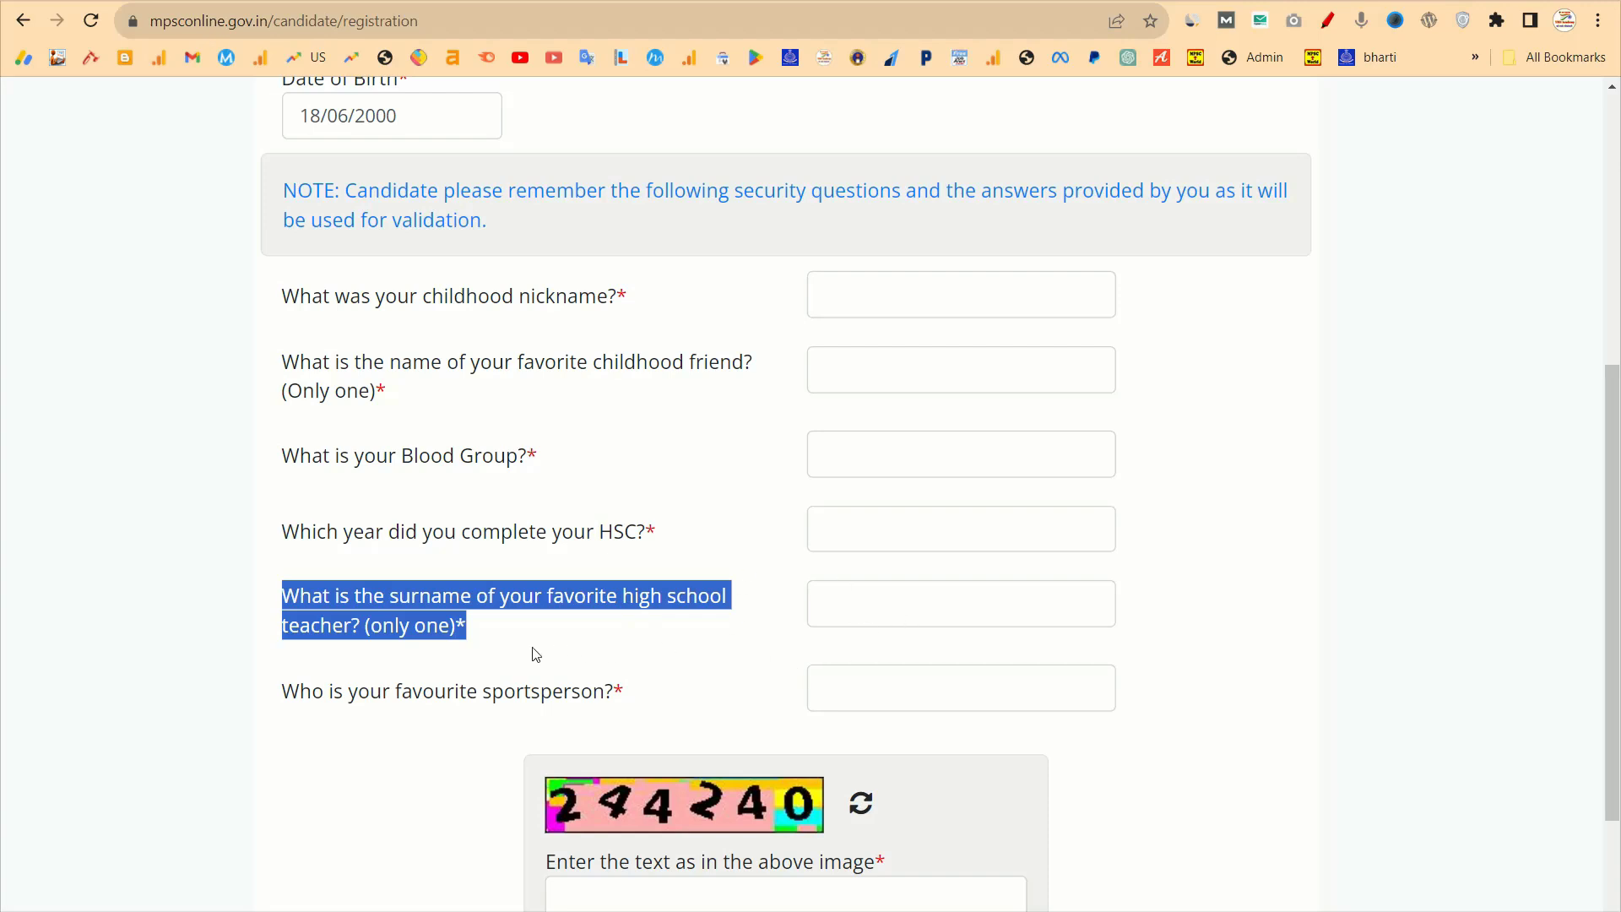
left_click(287, 697)
left_click_drag(287, 697, 632, 689)
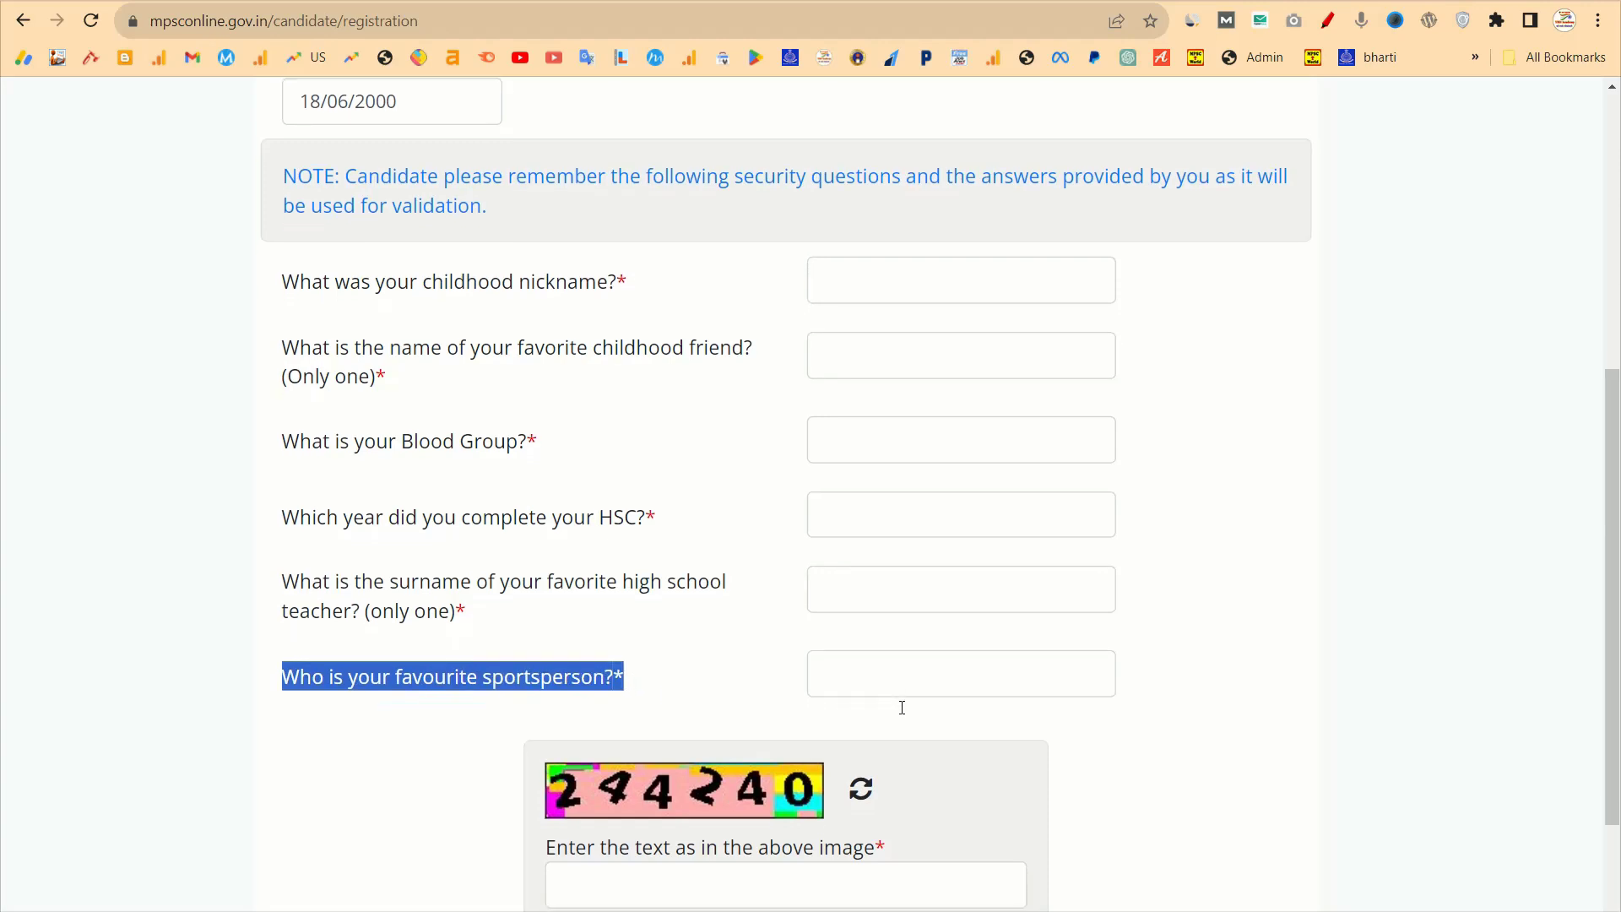
Enter the captcha text to register the candidate account, and save its login credentials in the browser.
scroll(902, 708, "down", 3)
scroll(902, 707, "down", 1)
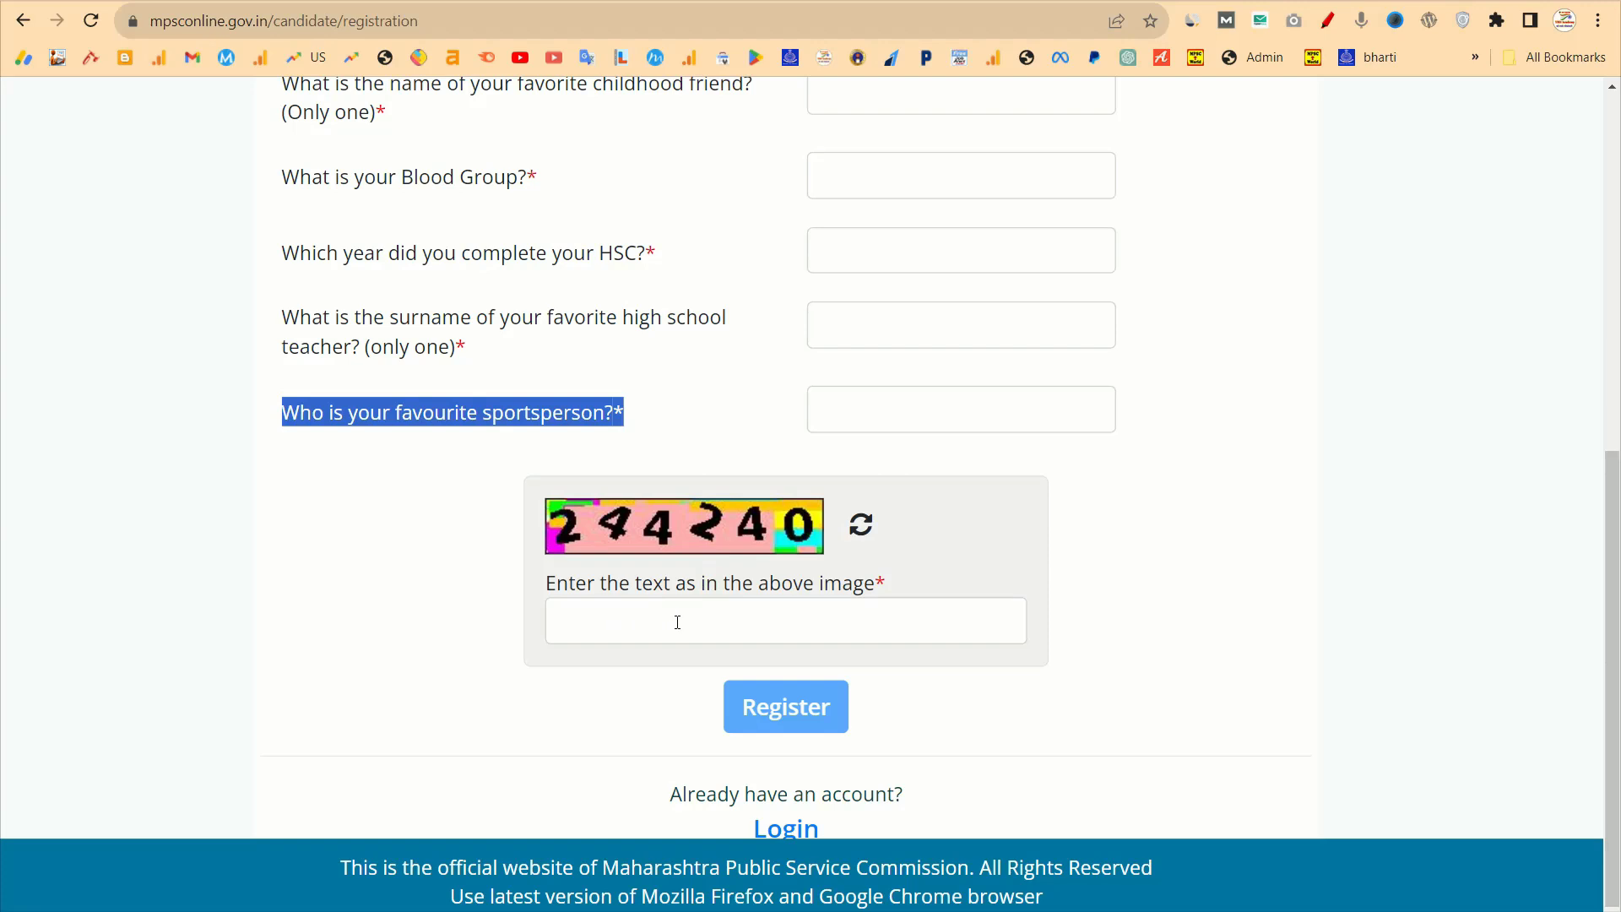
left_click(613, 620)
type("24424")
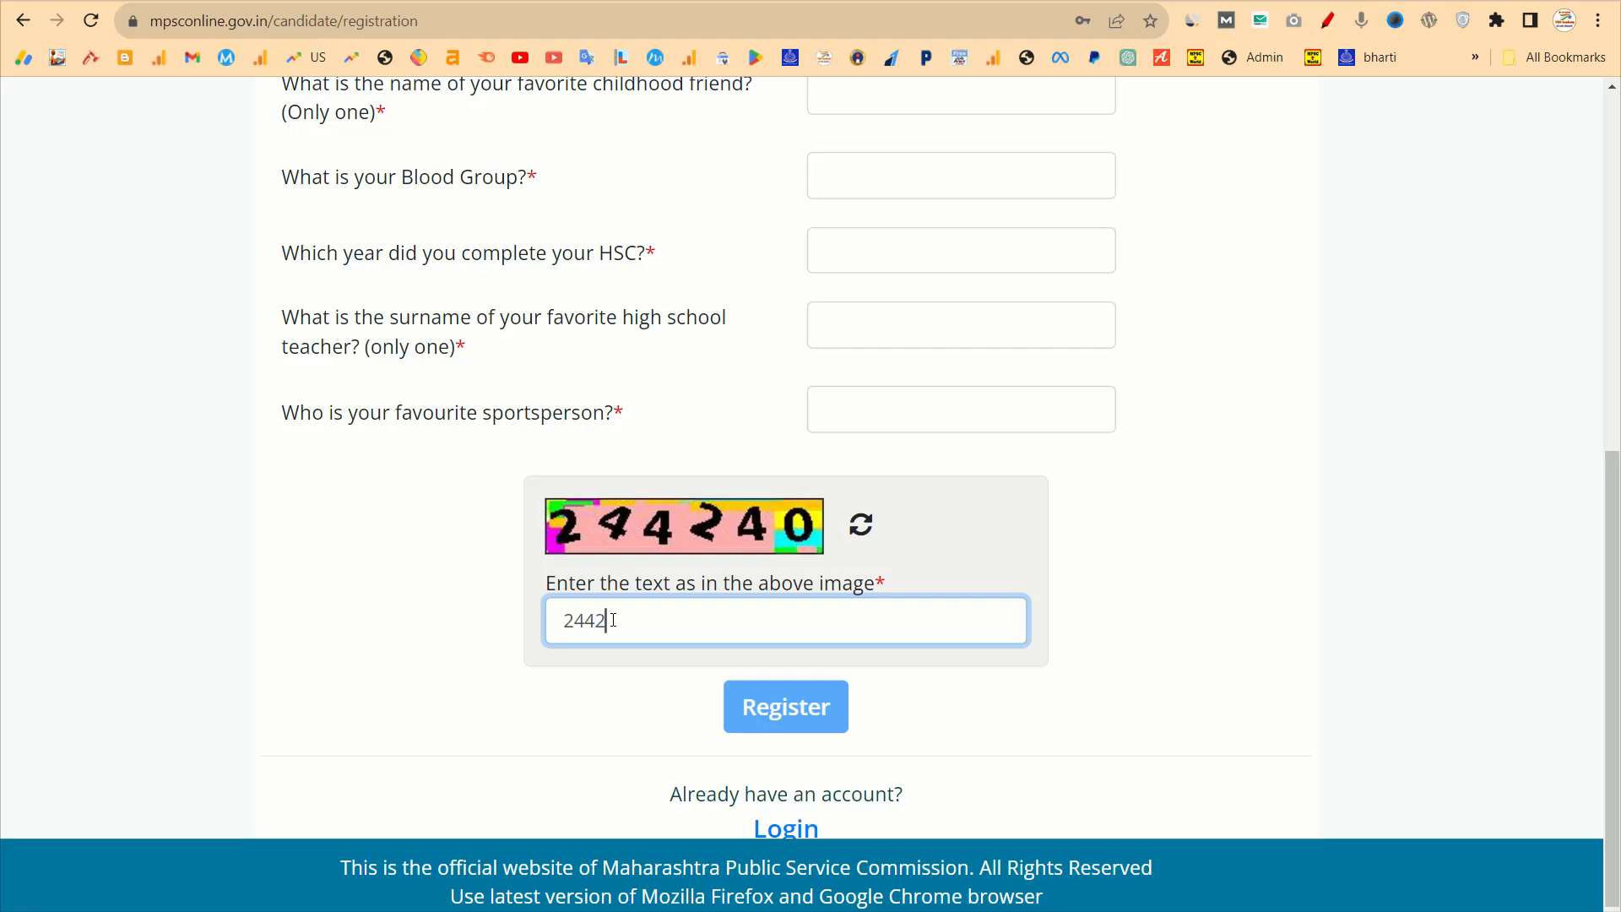
type("0")
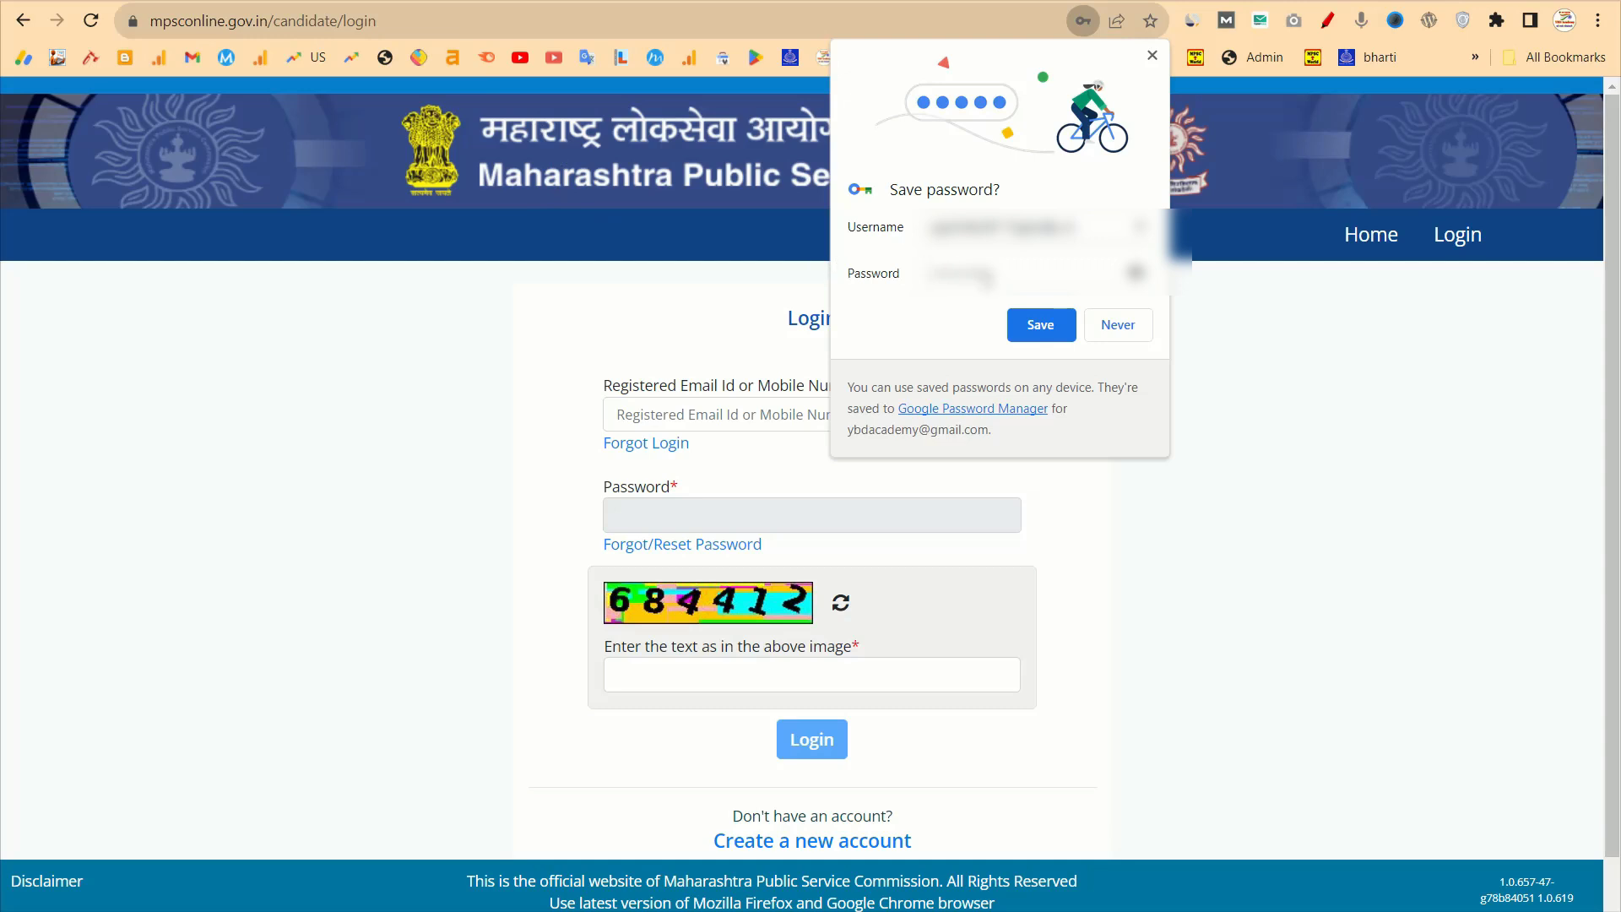
left_click(1039, 334)
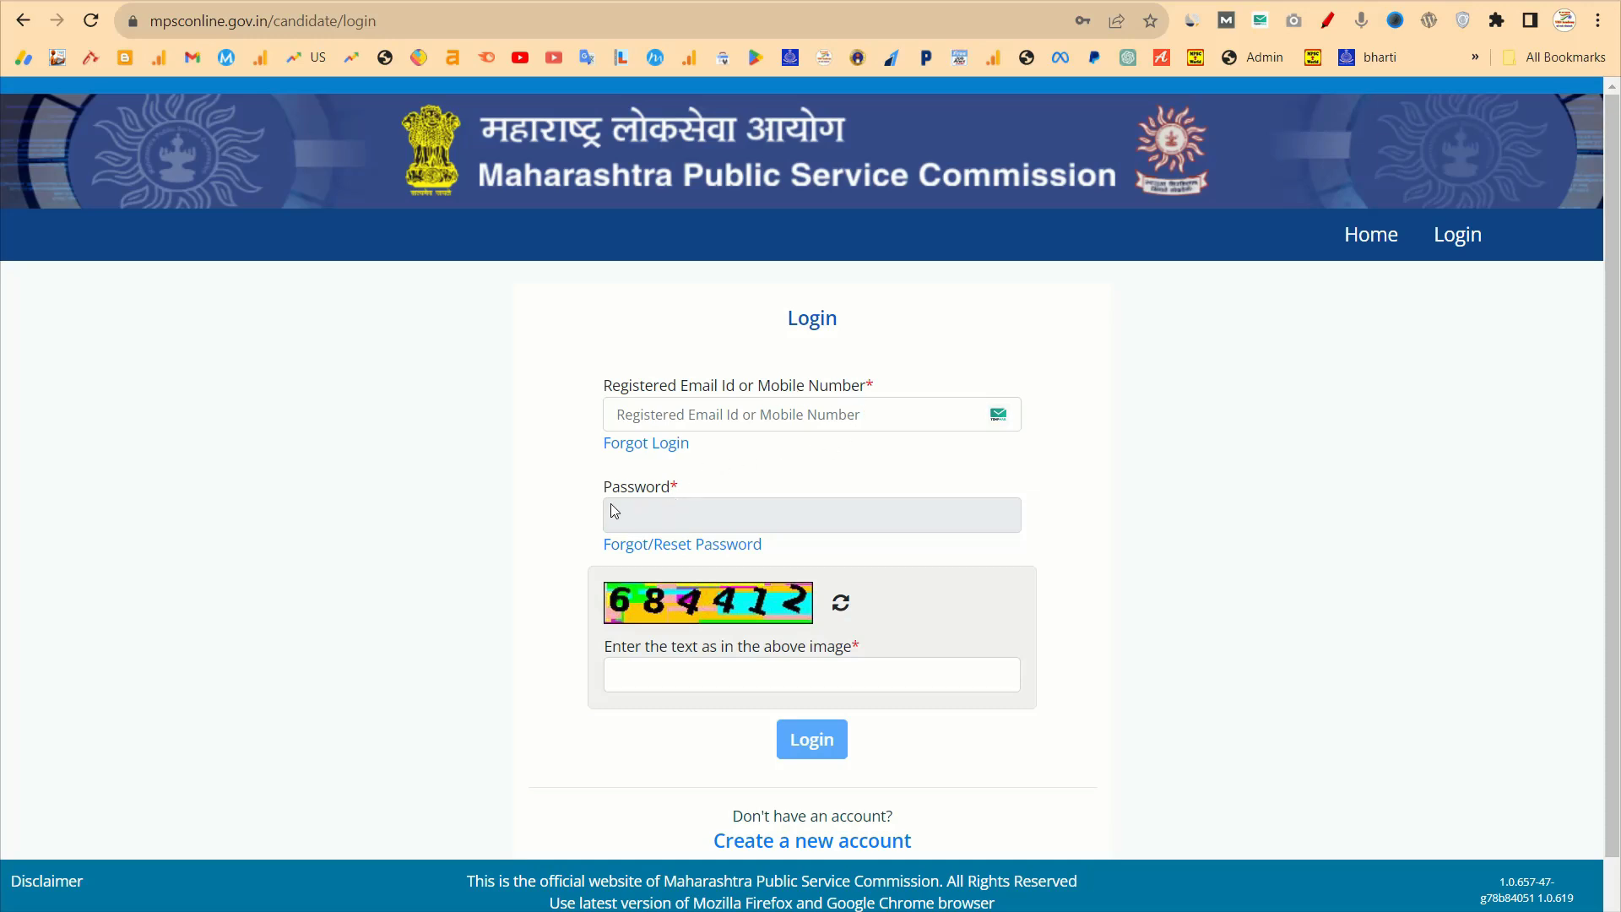
Log in to the new candidate account and open Profile Creation.
scroll(694, 528, "up", 5)
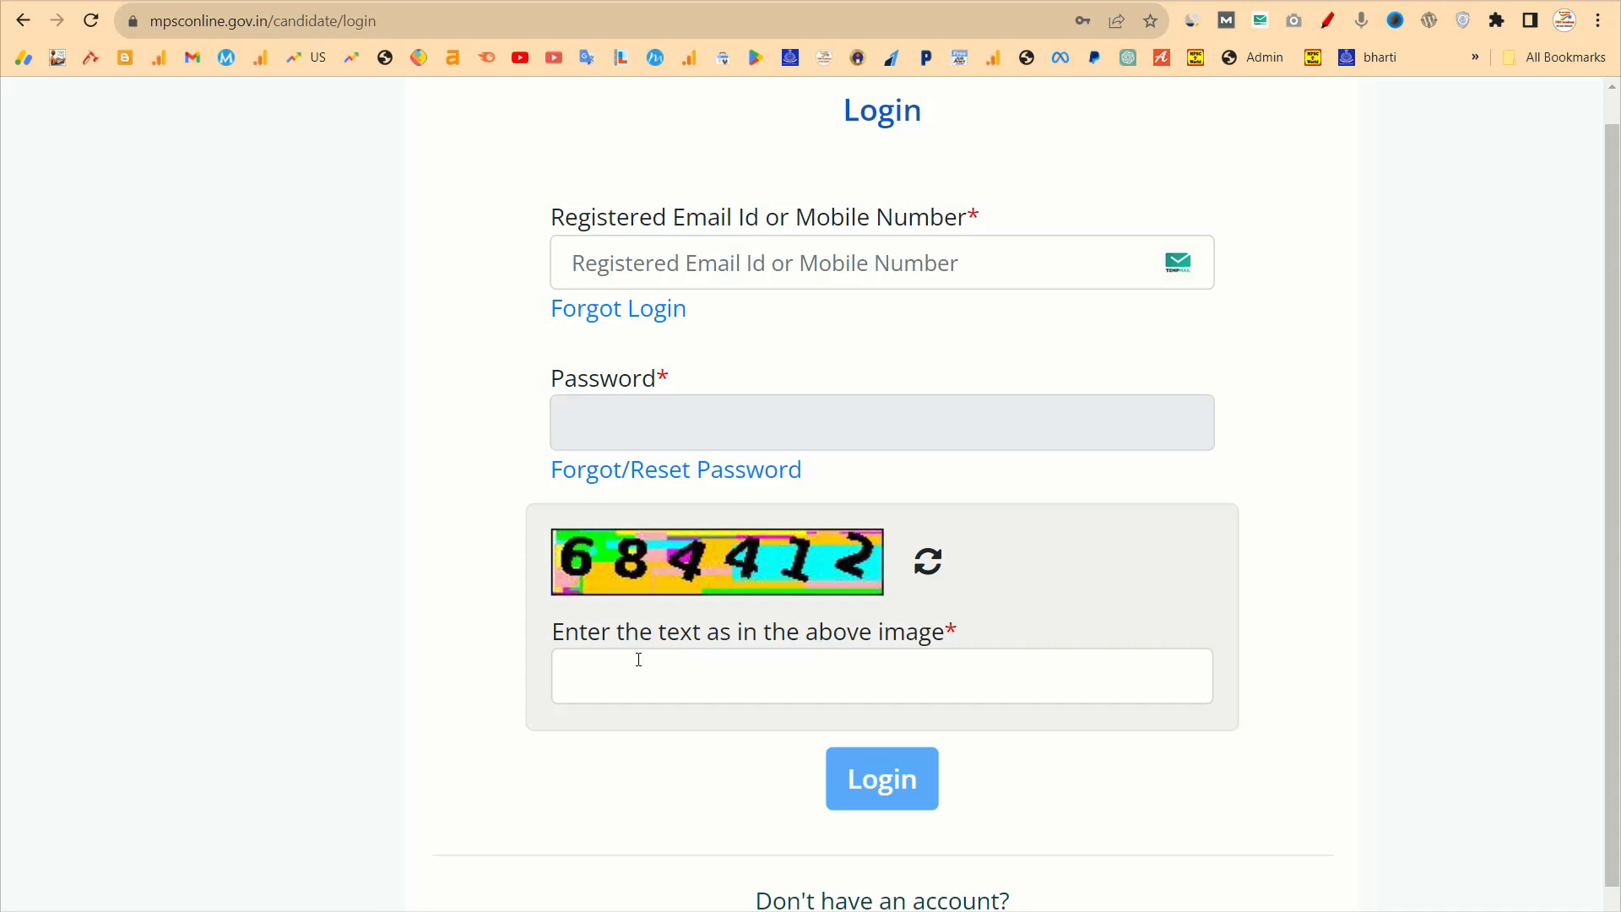
left_click(899, 798)
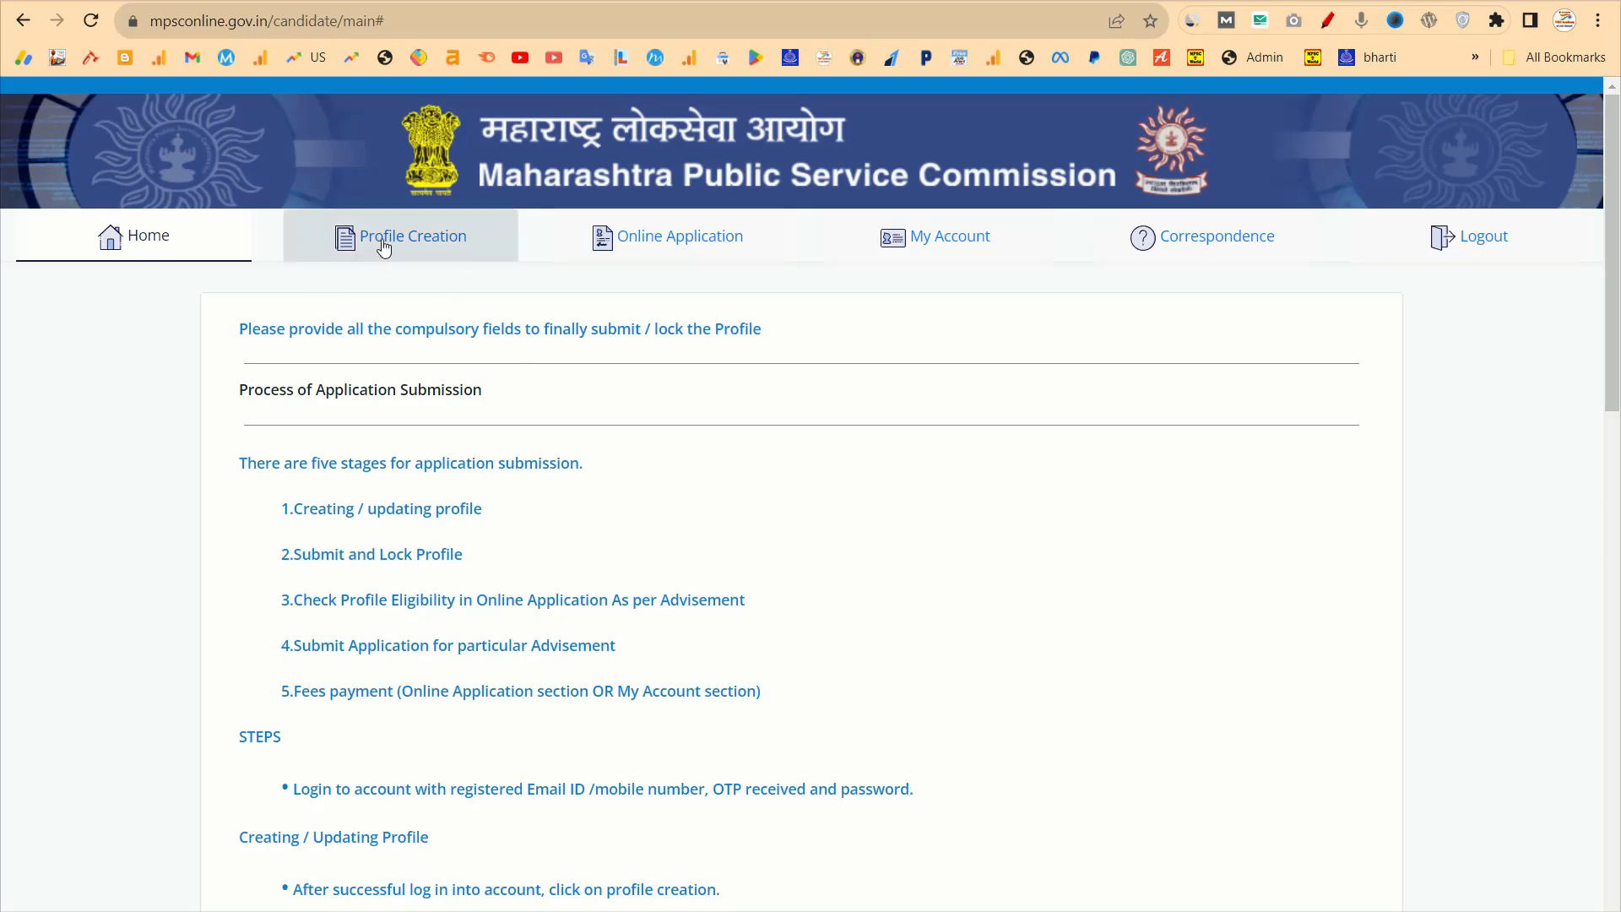
left_click(396, 249)
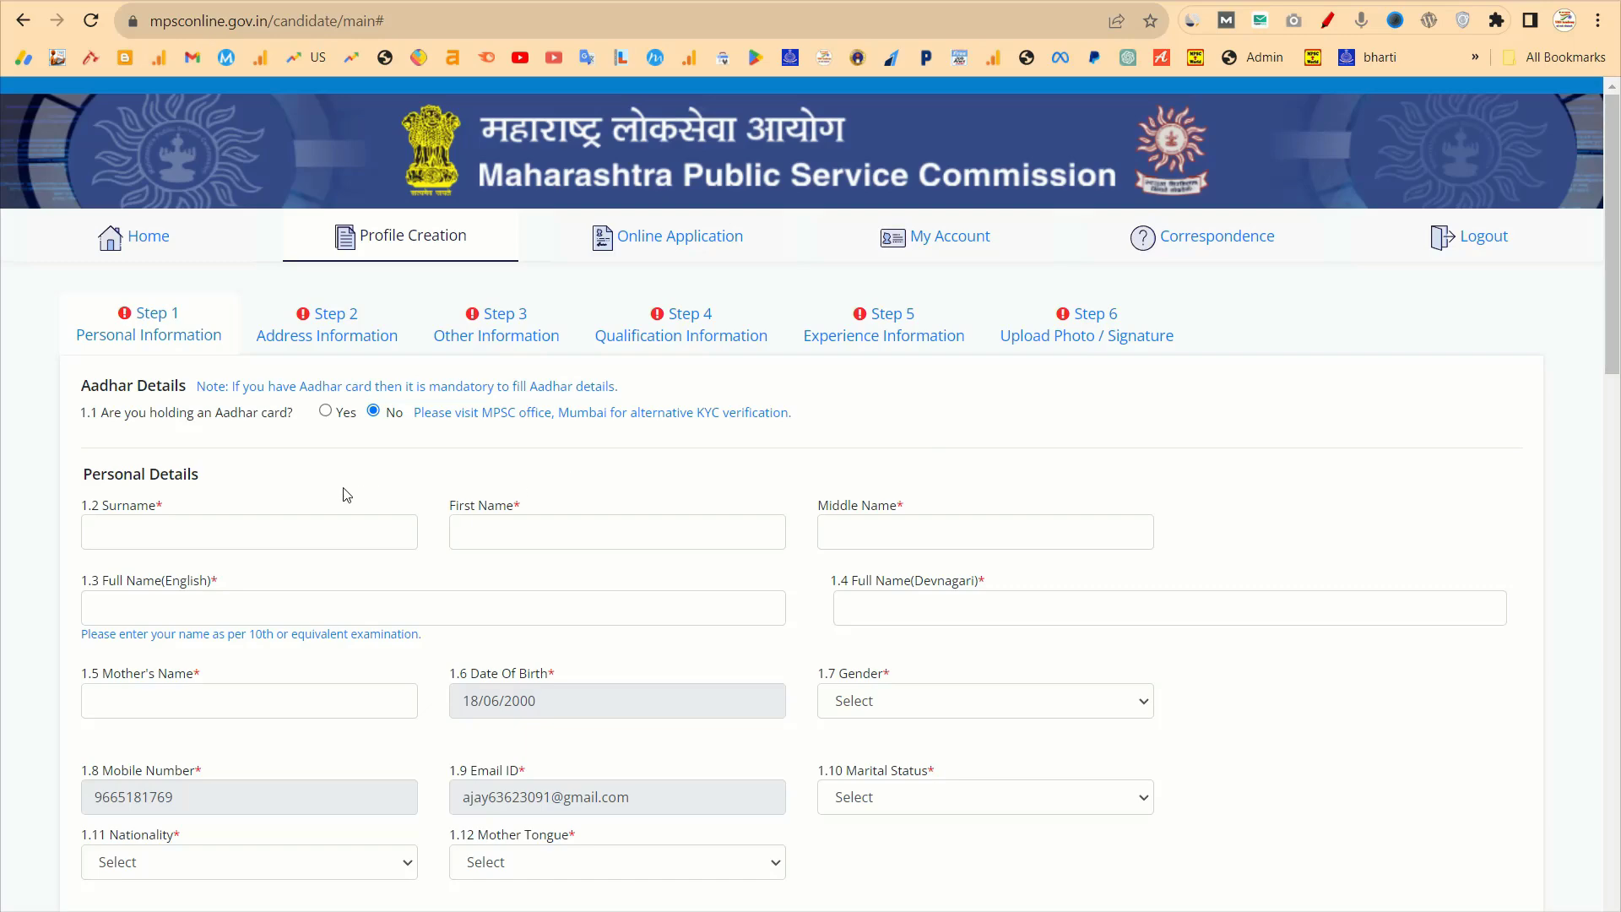
Answer Yes to the Aadhar card question in the Personal Information step.
scroll(212, 464, "up", 5)
scroll(212, 464, "left", 1)
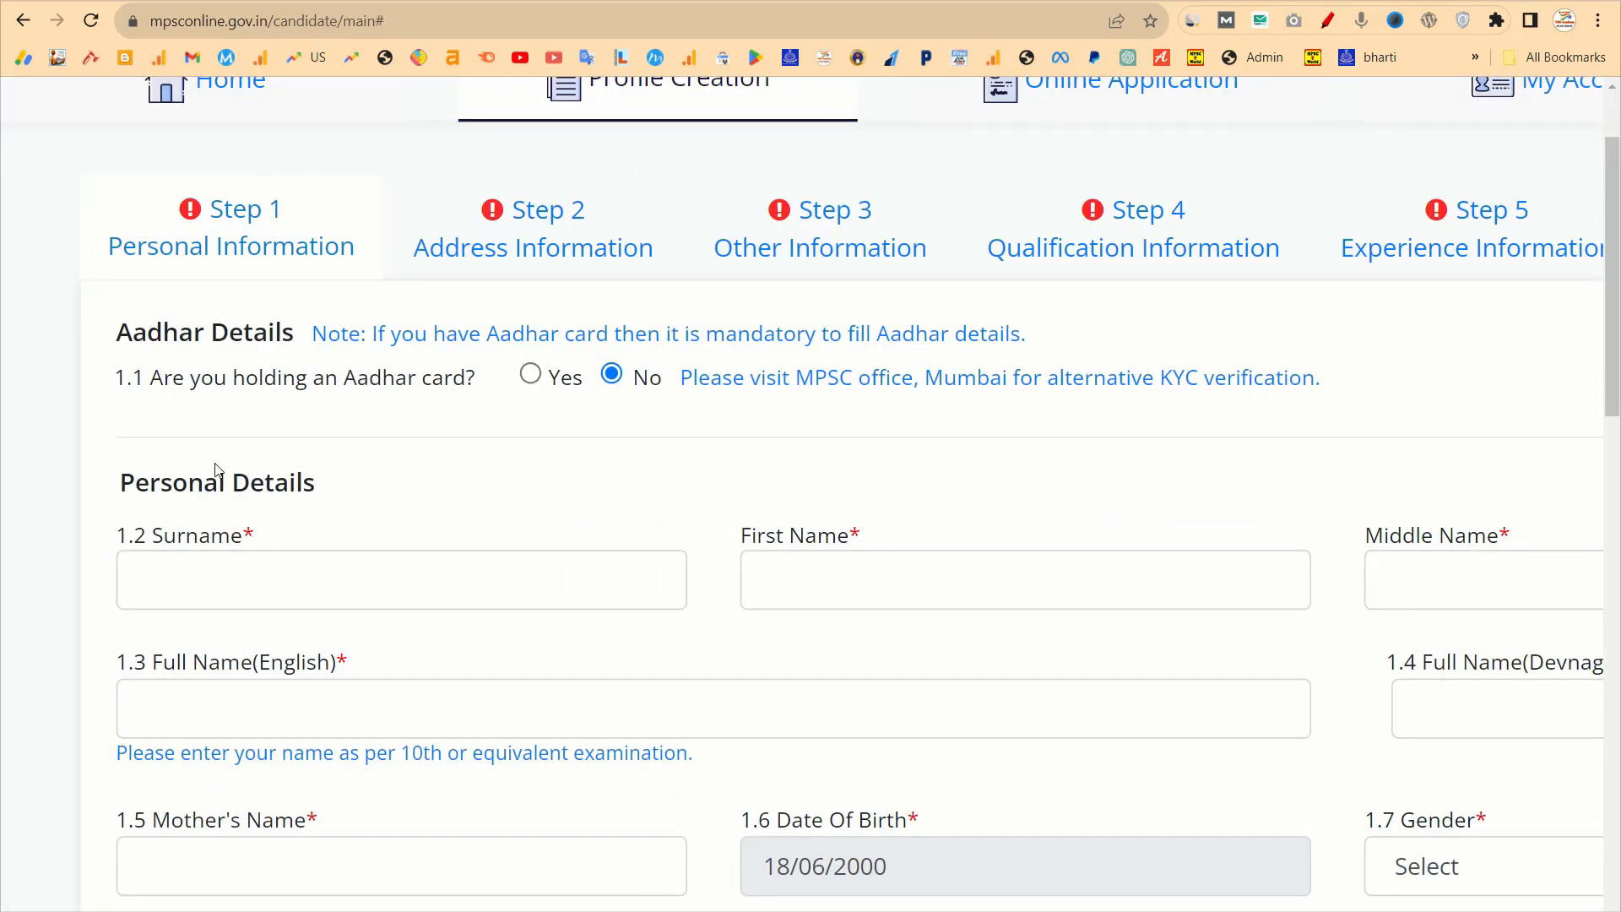
left_click(531, 378)
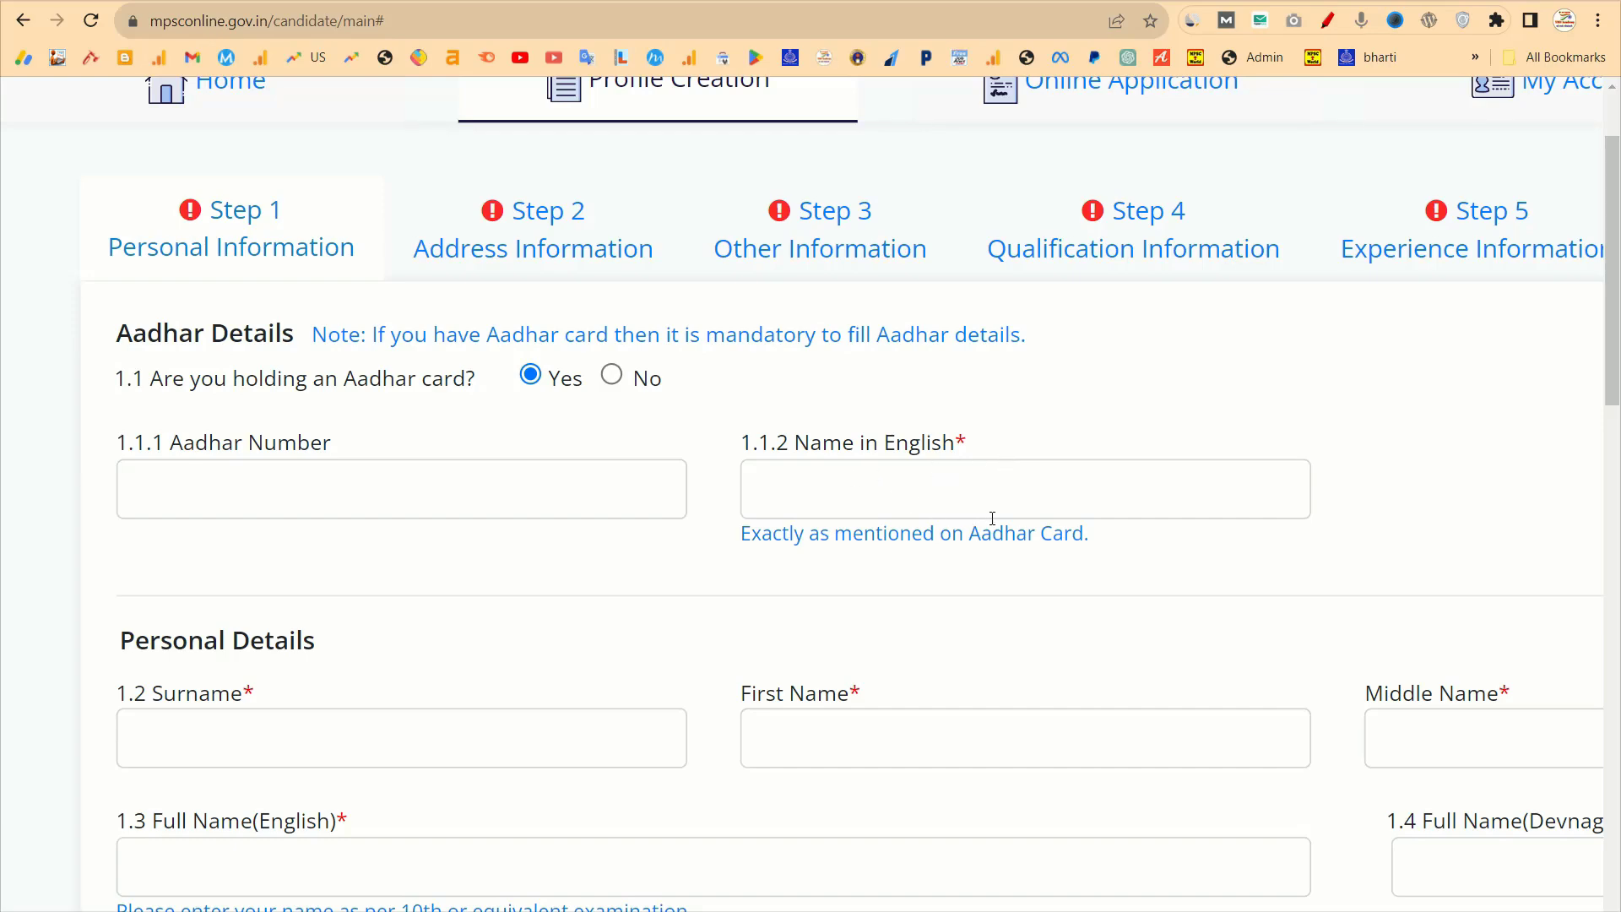
Examine the Personal Details fields for surname, first, middle and full names, mother's name and date of birth.
scroll(634, 517, "down", 4)
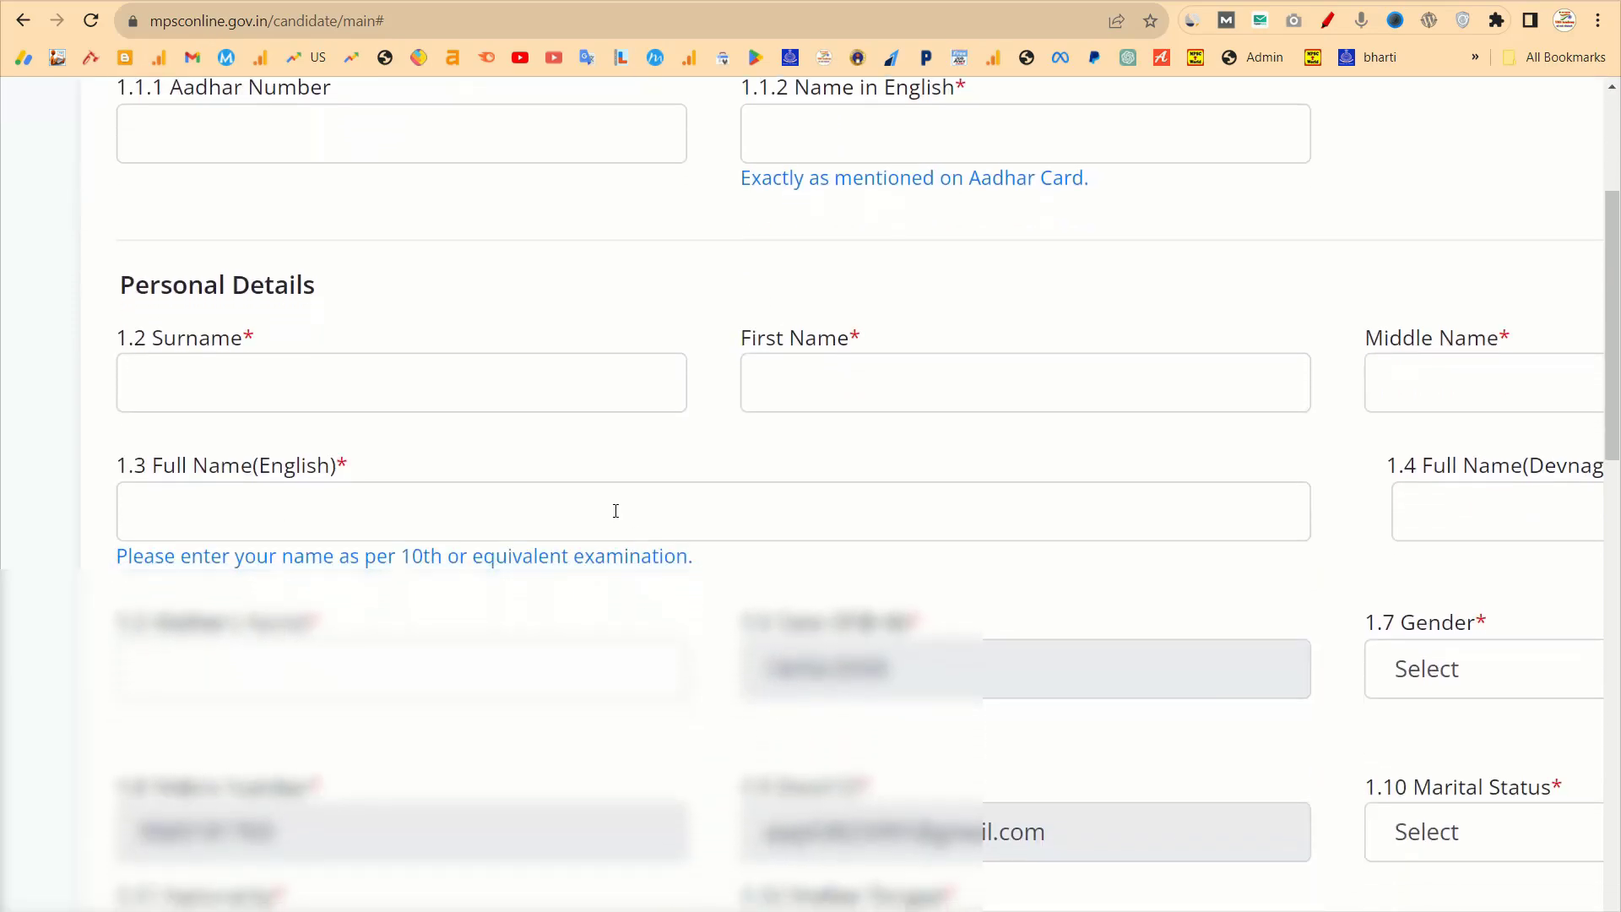
left_click_drag(253, 340, 147, 338)
left_click_drag(838, 339, 681, 339)
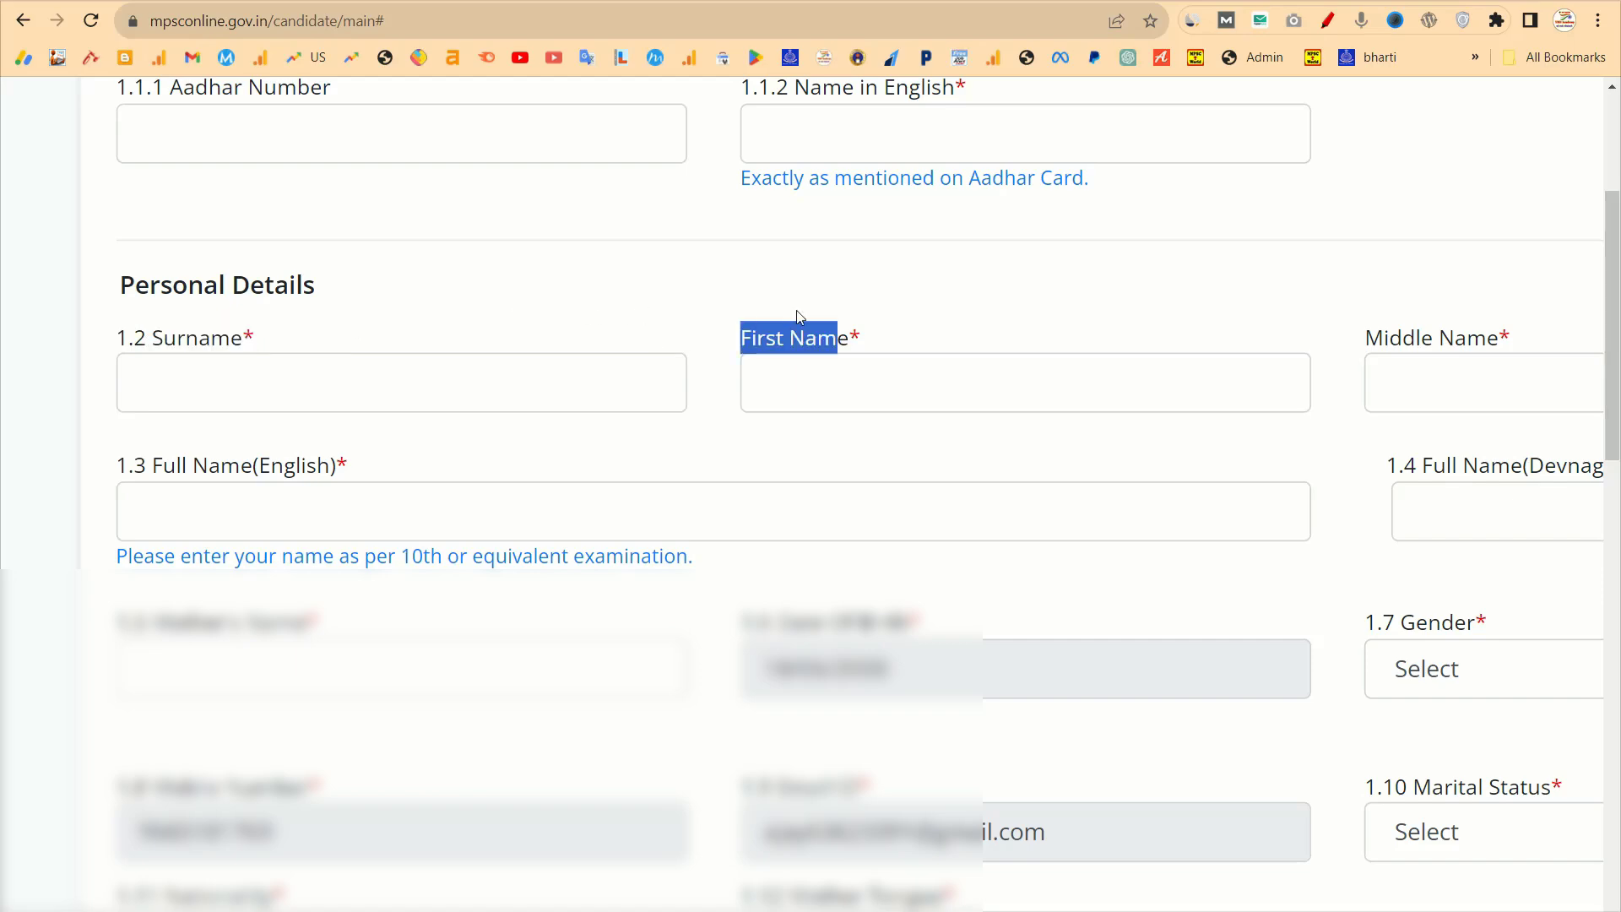
key("ctrl+minus")
key("ctrl+minus")
key("ctrl+minus")
left_click(1002, 489)
mouse_move(1106, 490)
left_mouse_down()
mouse_move(1064, 490)
mouse_move(1089, 491)
left_mouse_up()
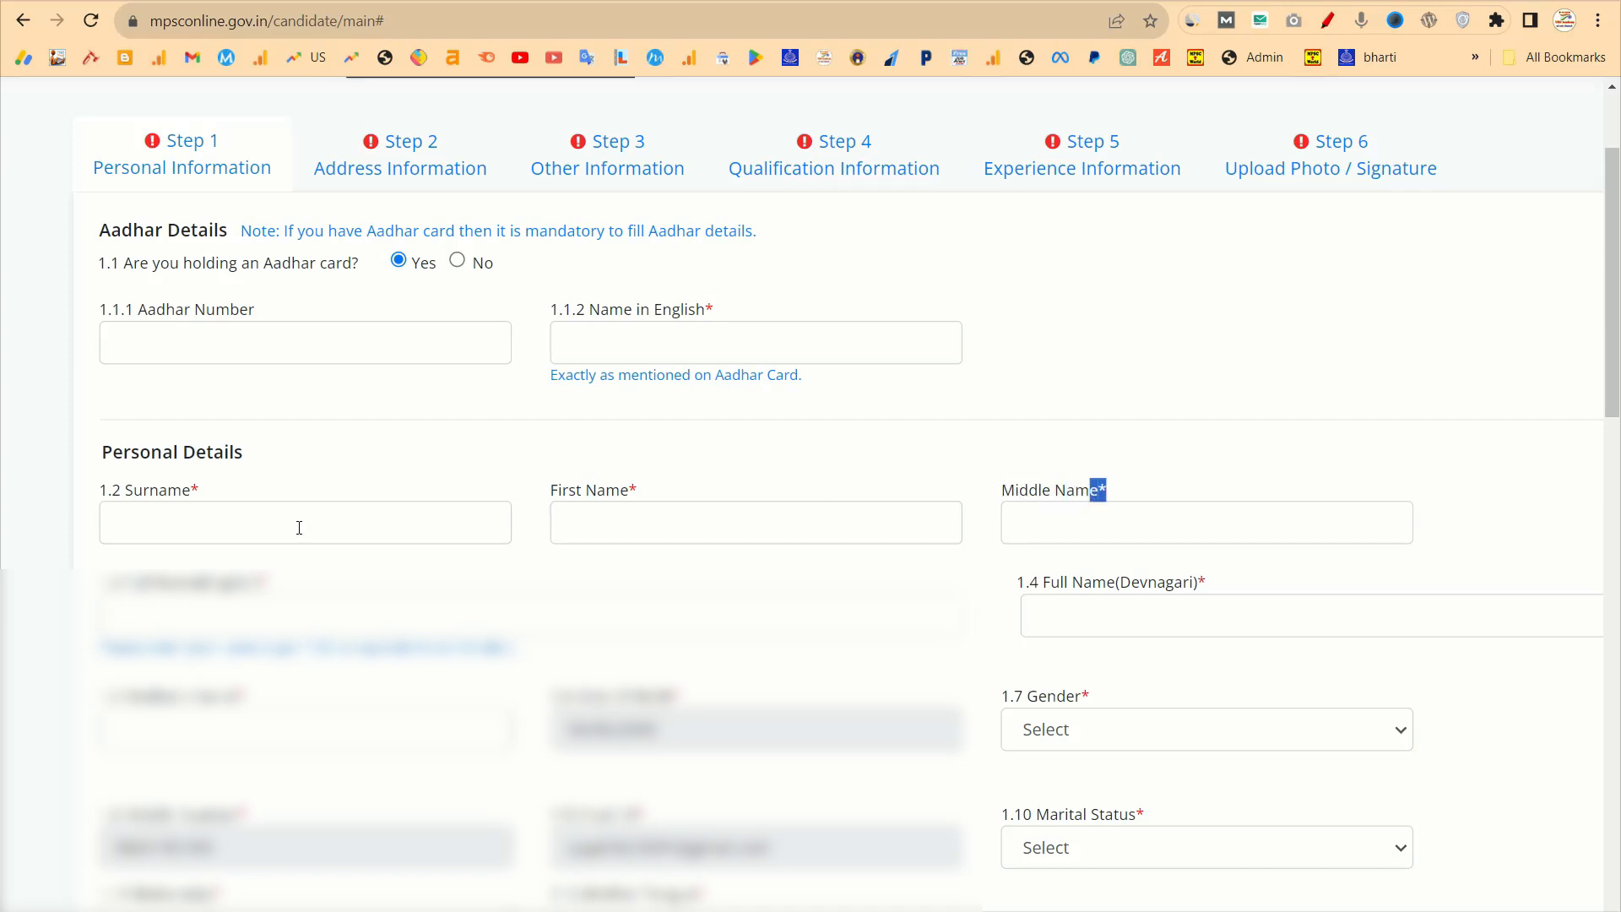
left_click_drag(272, 582, 110, 582)
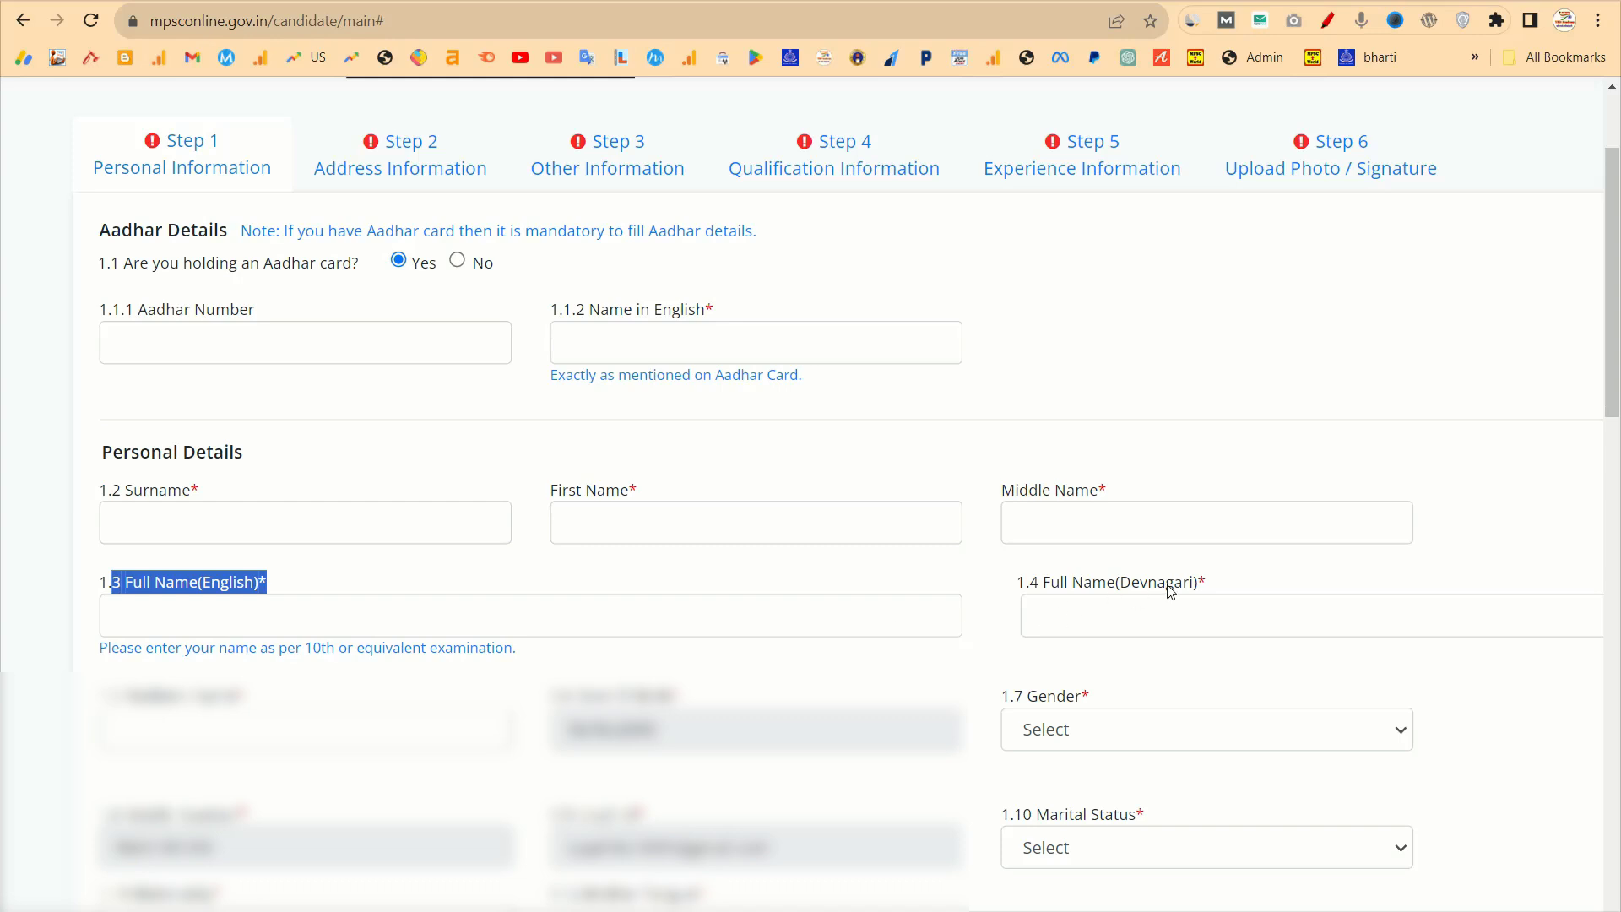
left_click(1194, 584)
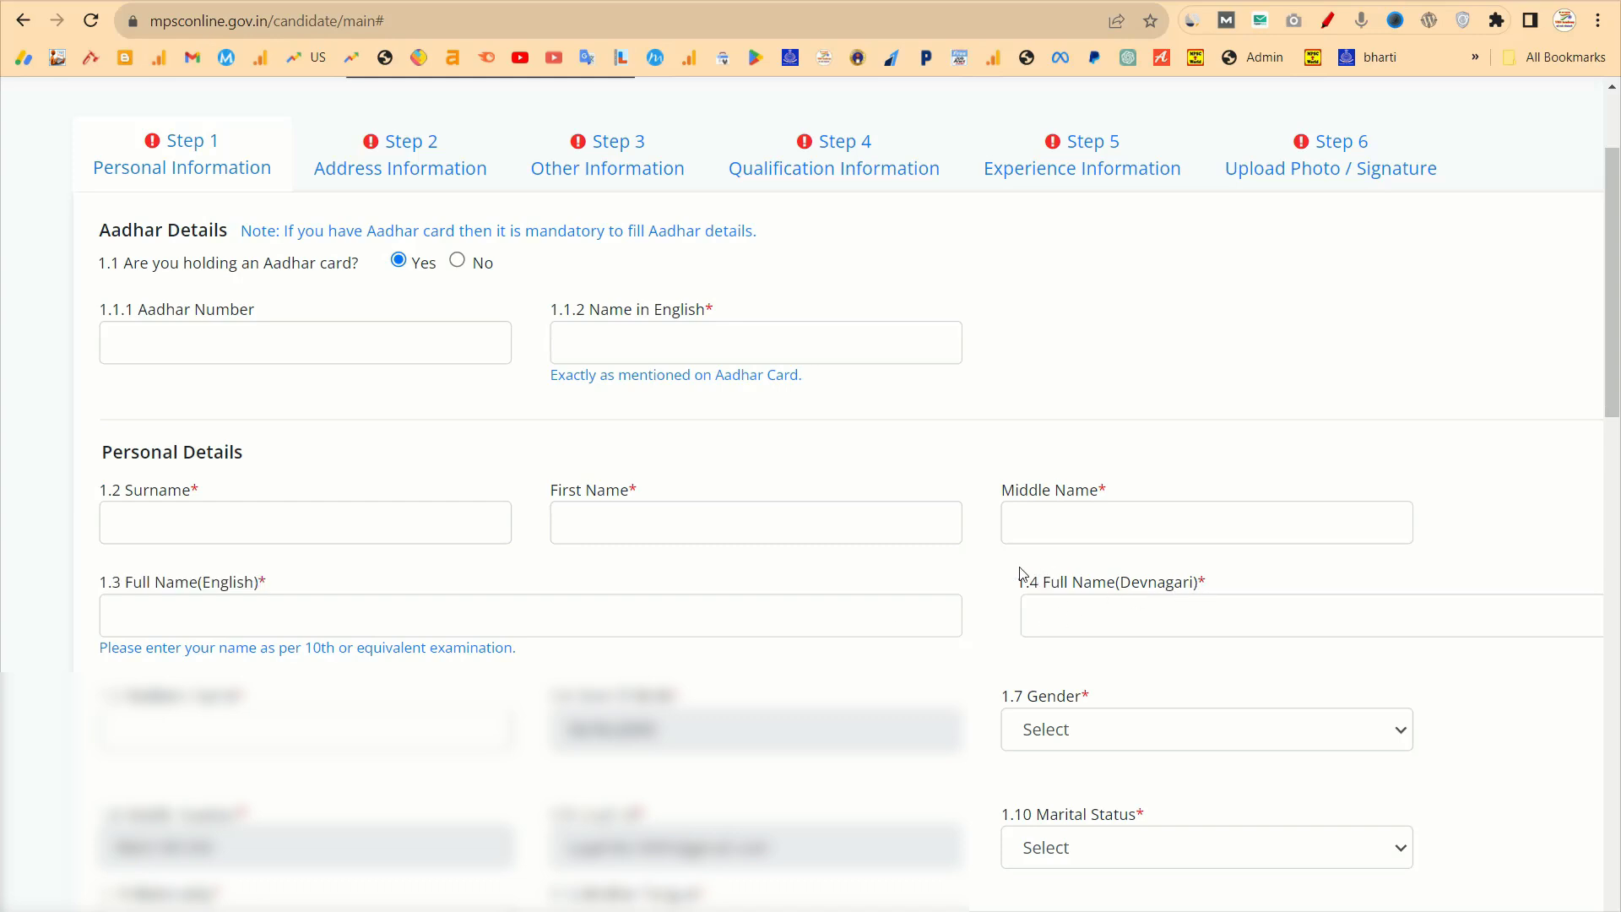
scroll(455, 629, "down", 3)
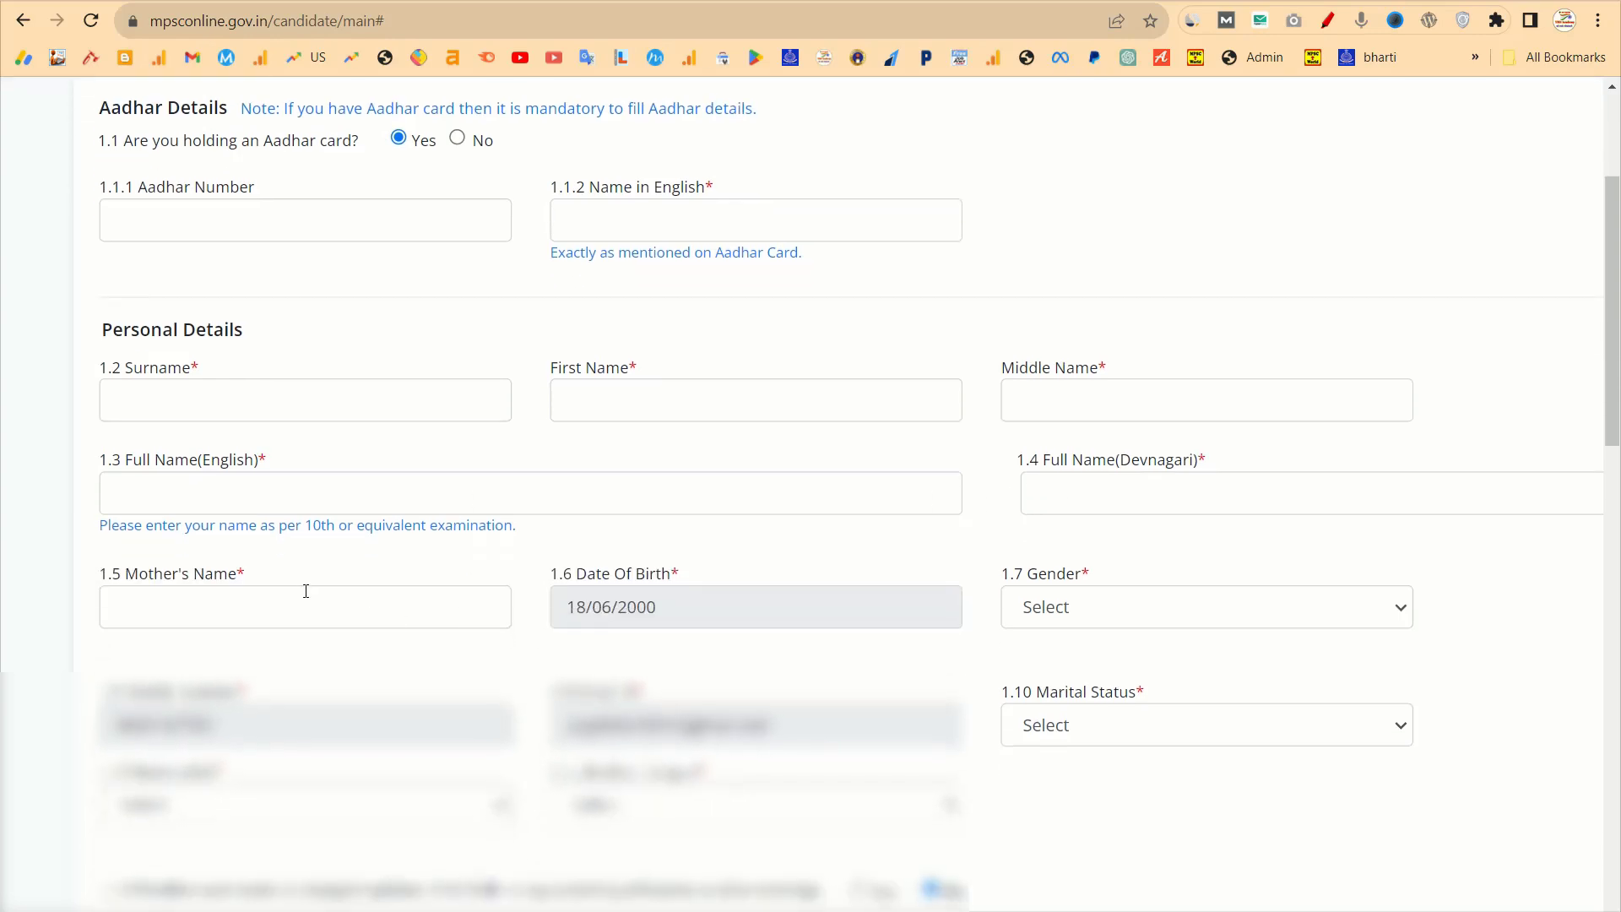
left_click_drag(258, 588, 116, 577)
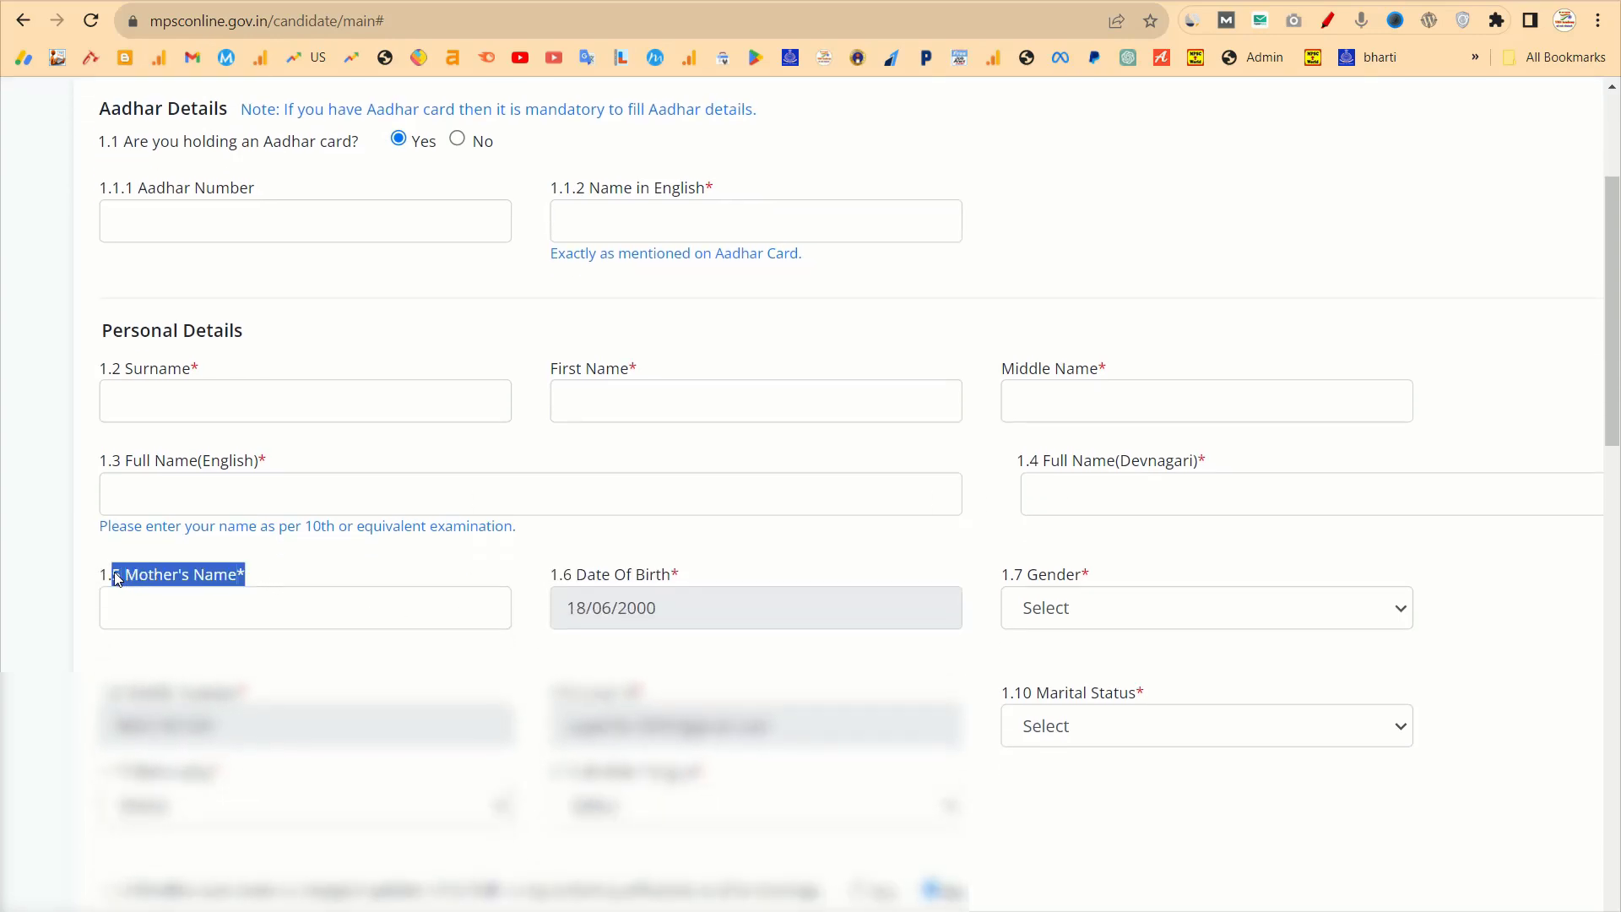
left_click_drag(687, 582, 675, 575)
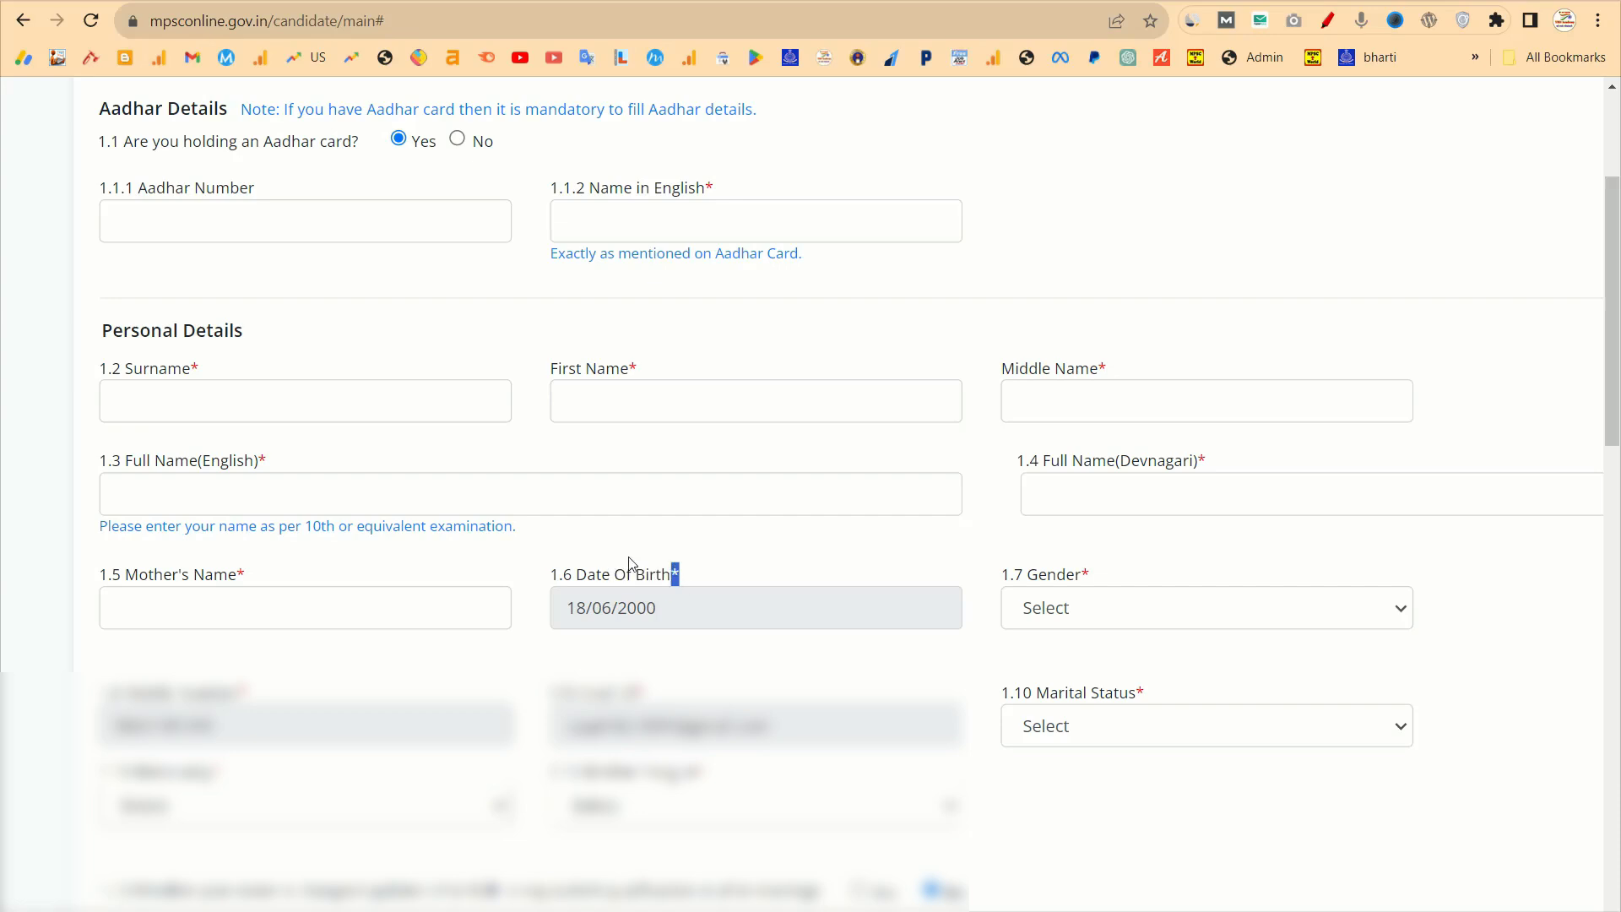
Set the gender to Male and the marital status to Unmarried in Personal Details.
left_click(1088, 605)
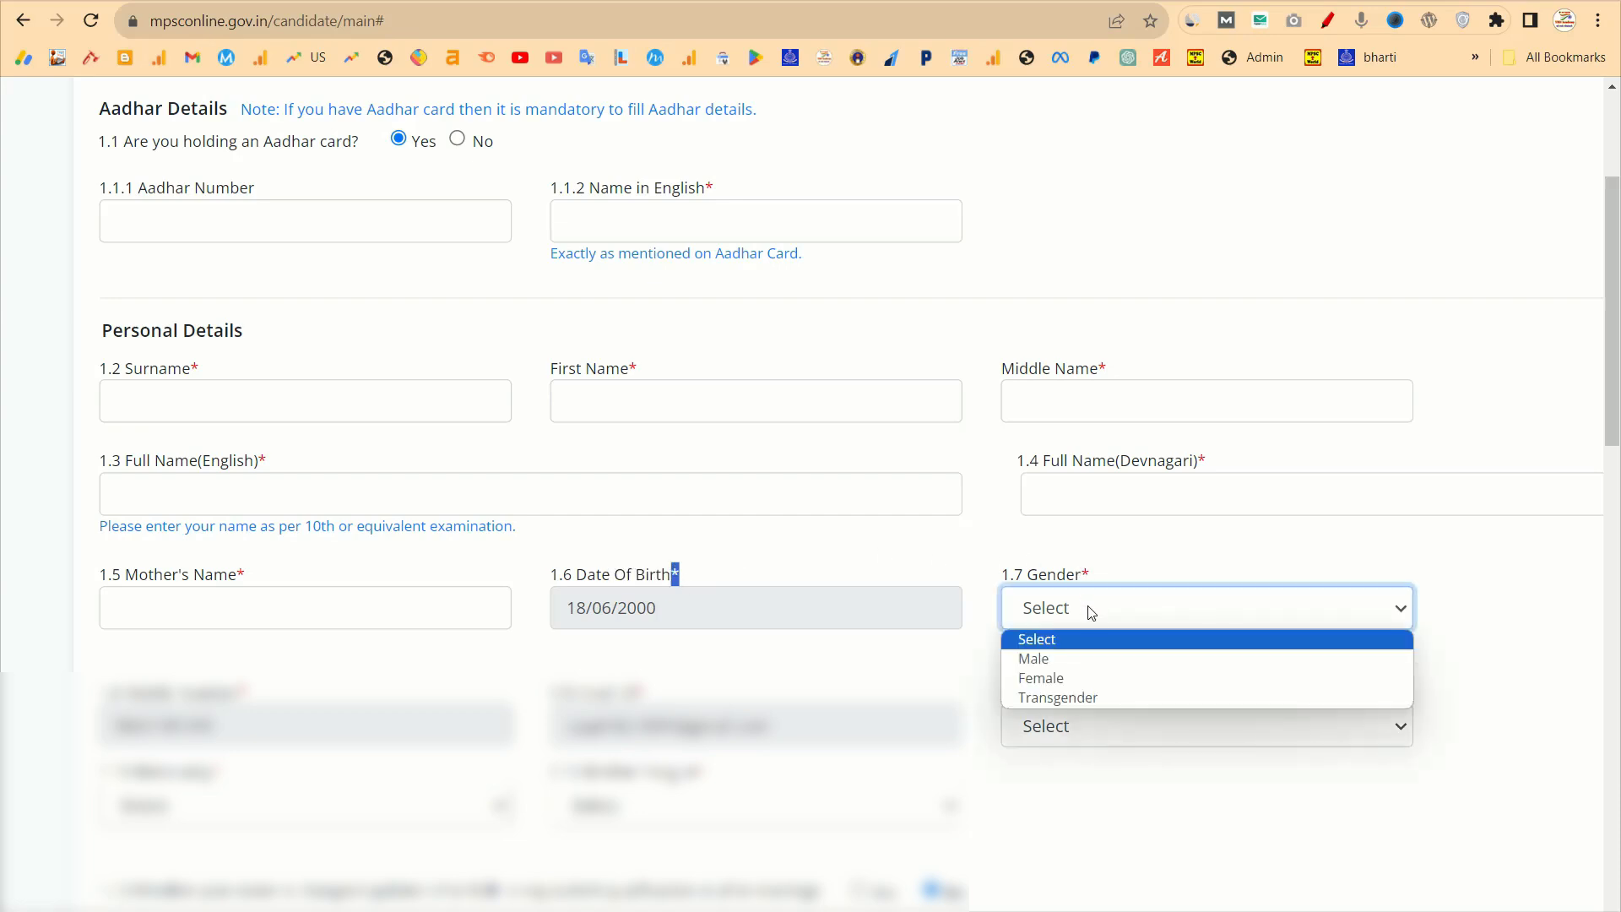
left_click(1055, 660)
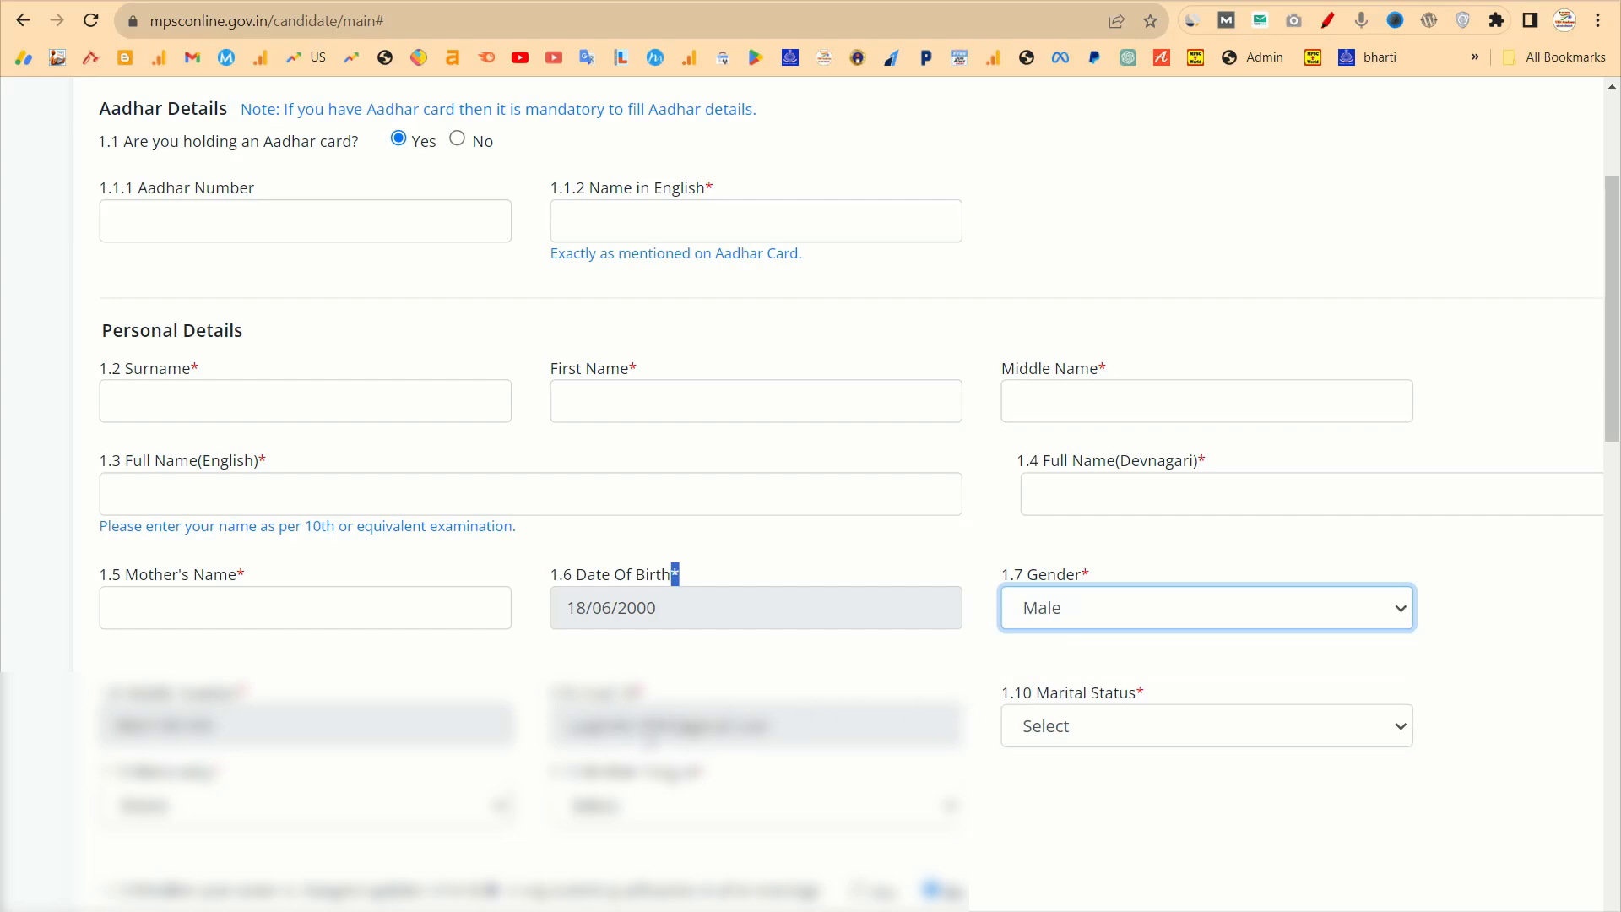
left_click(1122, 733)
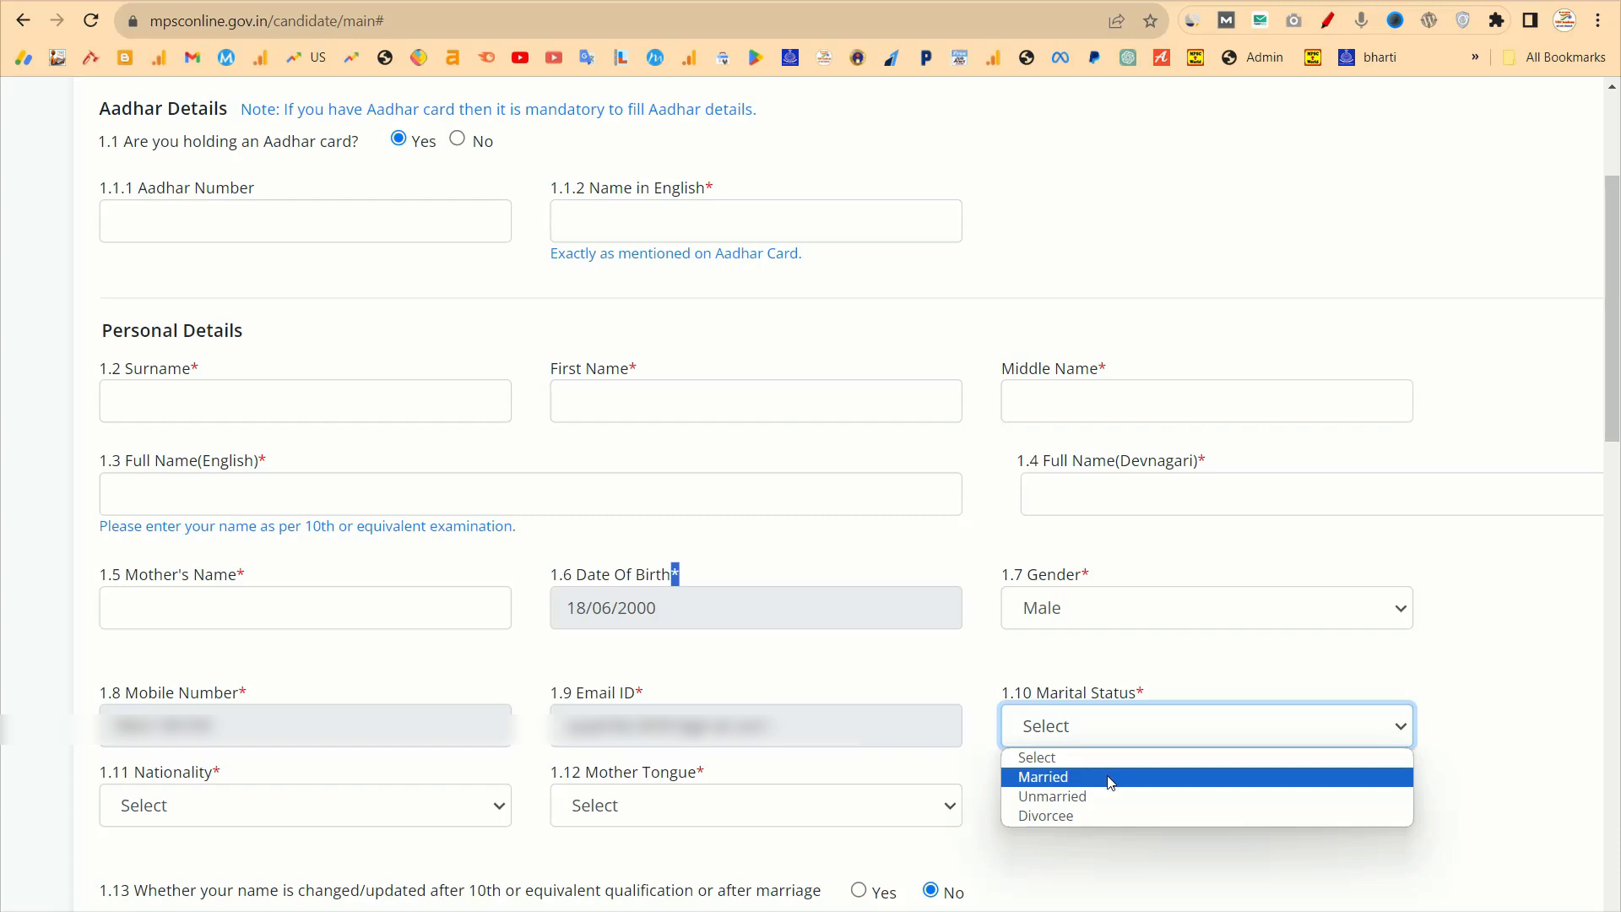
left_click(1107, 796)
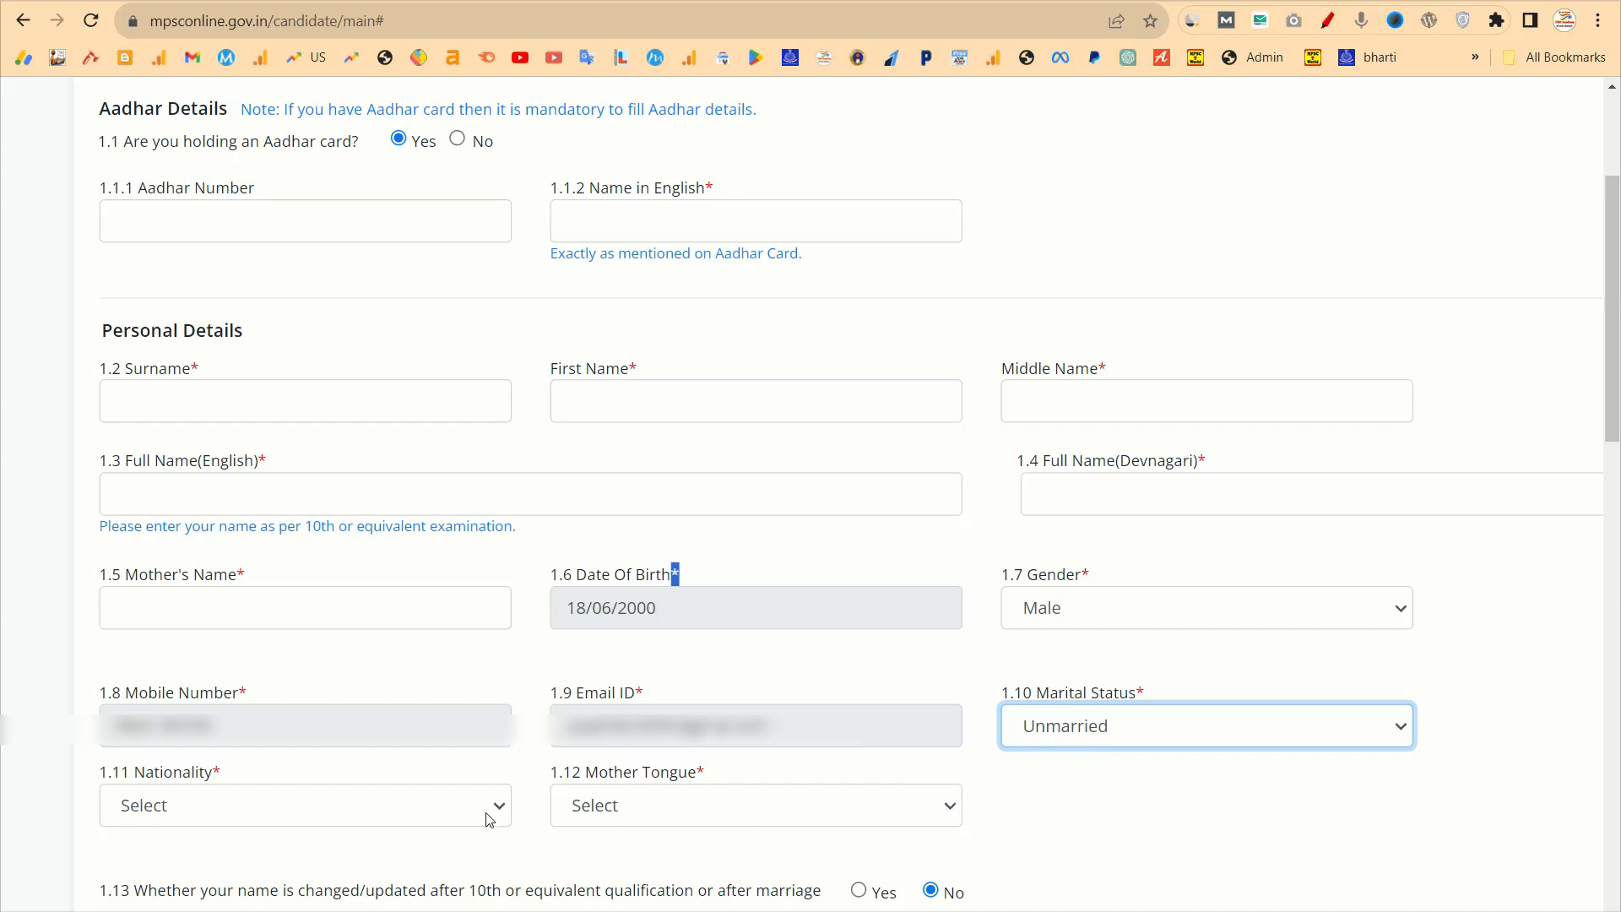
Set the nationality to Indian and the mother tongue to MARATHI in Personal Details.
left_click(367, 817)
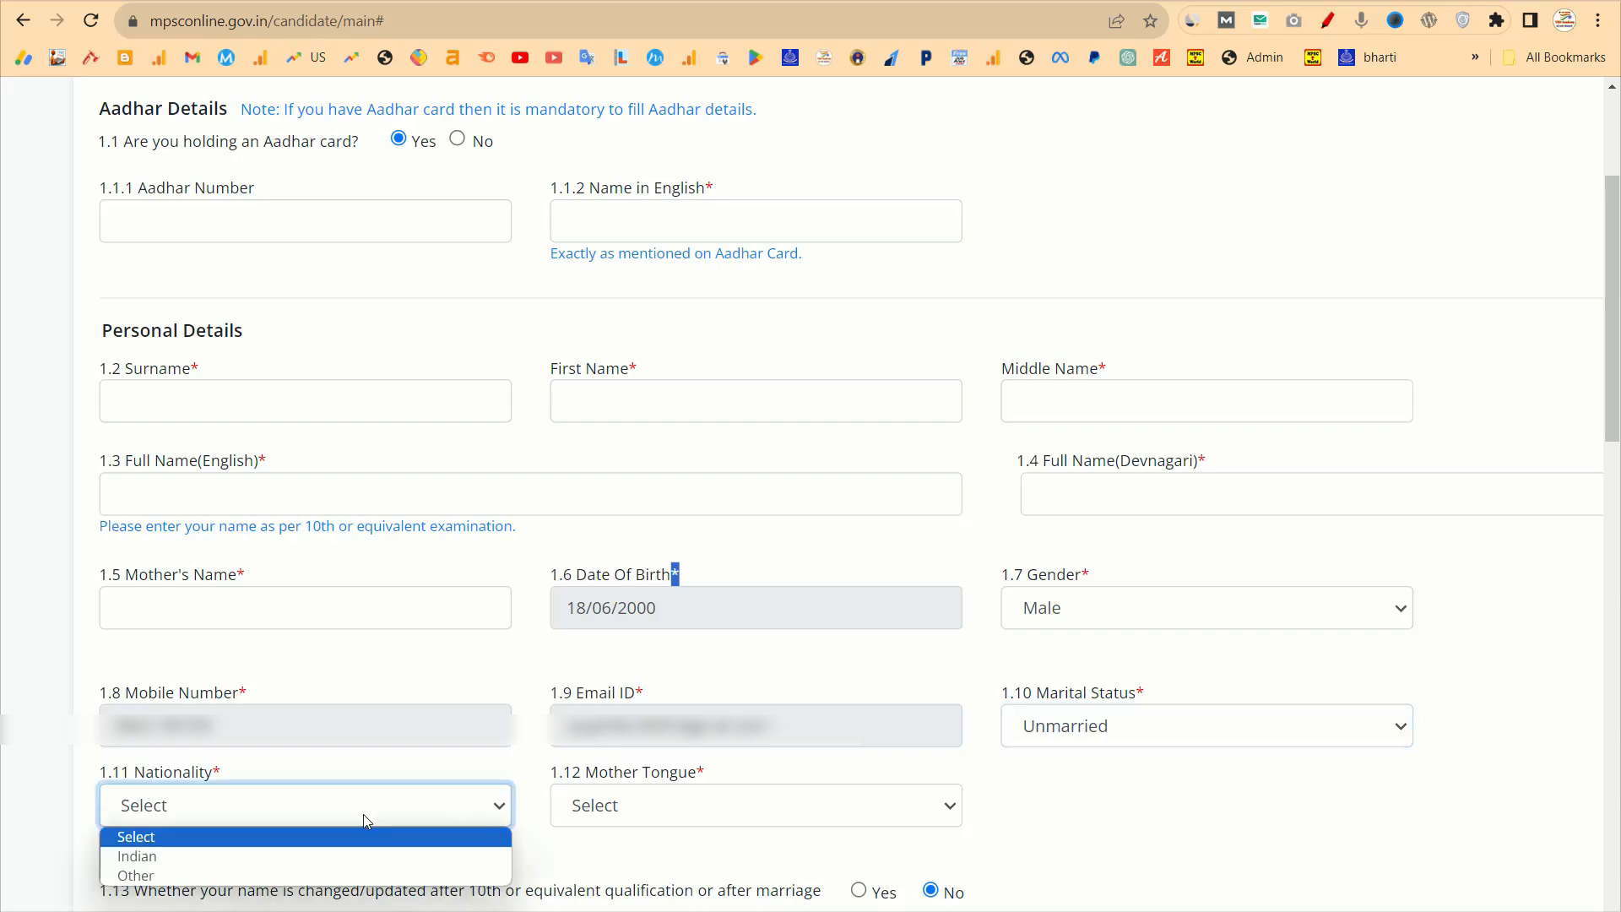
left_click(232, 854)
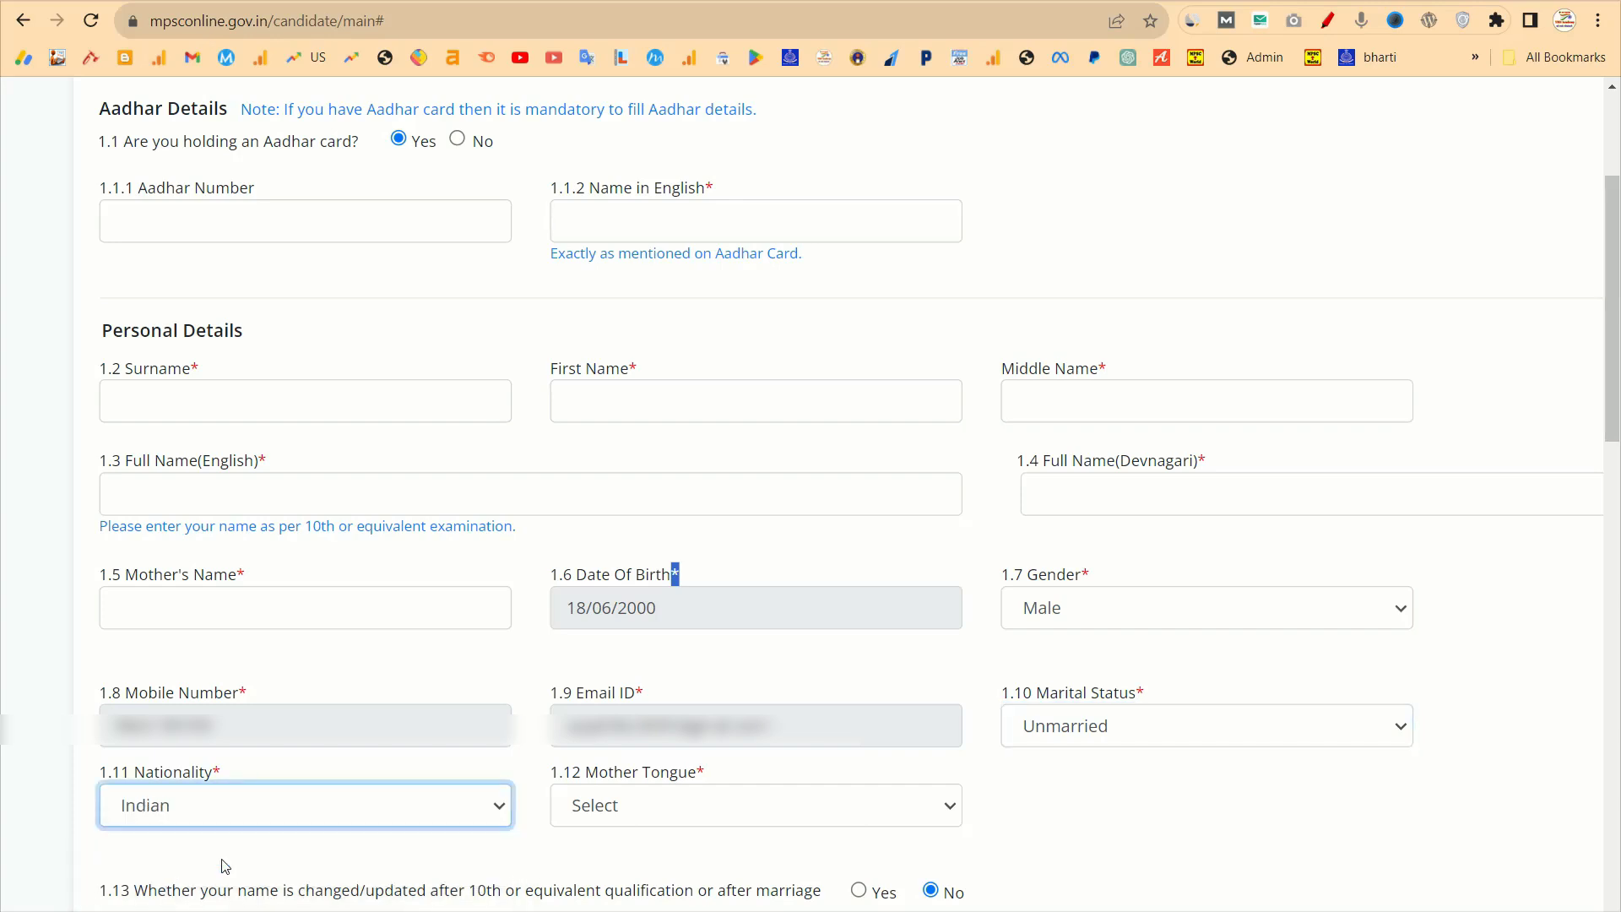
left_click(647, 802)
scroll(646, 726, "down", 1)
key("m")
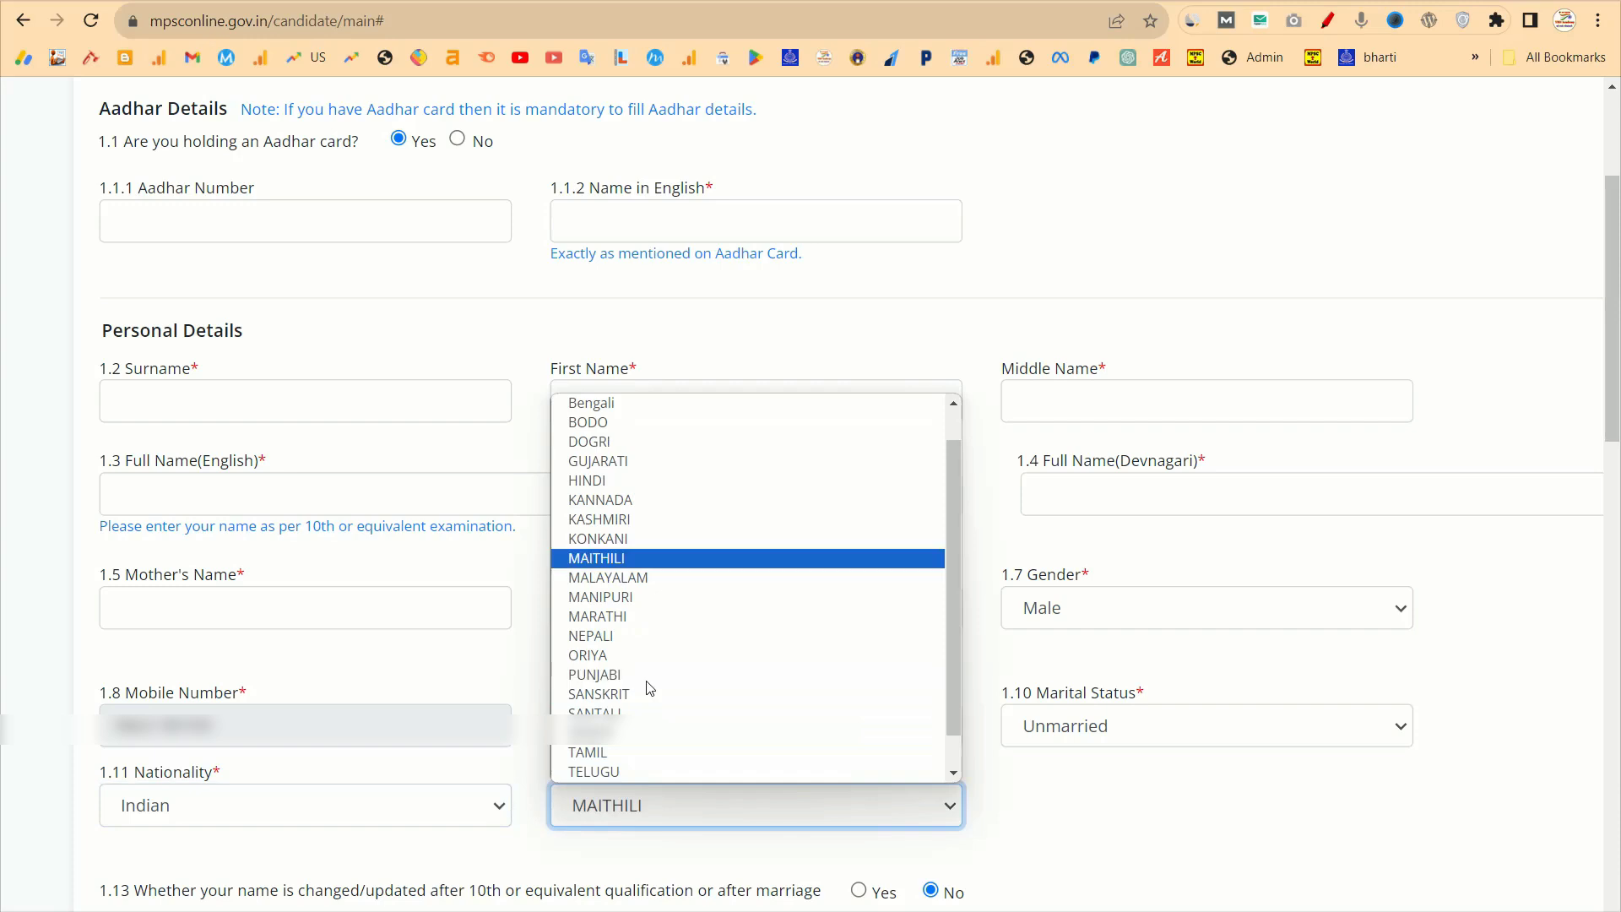
key("a")
key("r")
key("Return")
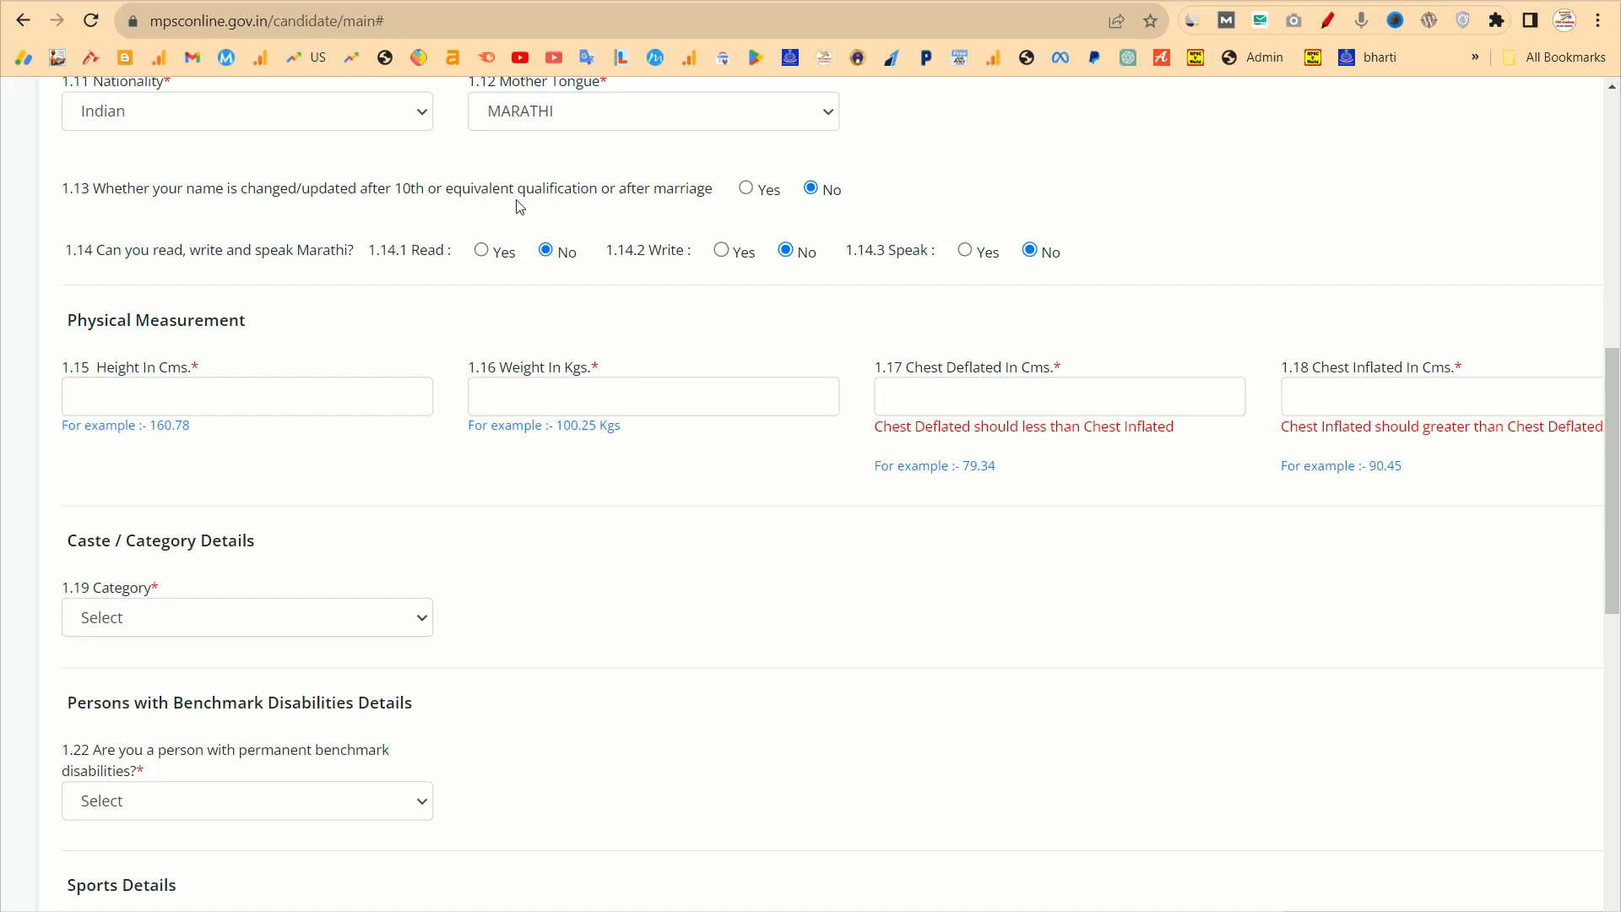
Answer No to the changed-name question and Yes to reading, writing and speaking Marathi.
left_click(747, 189)
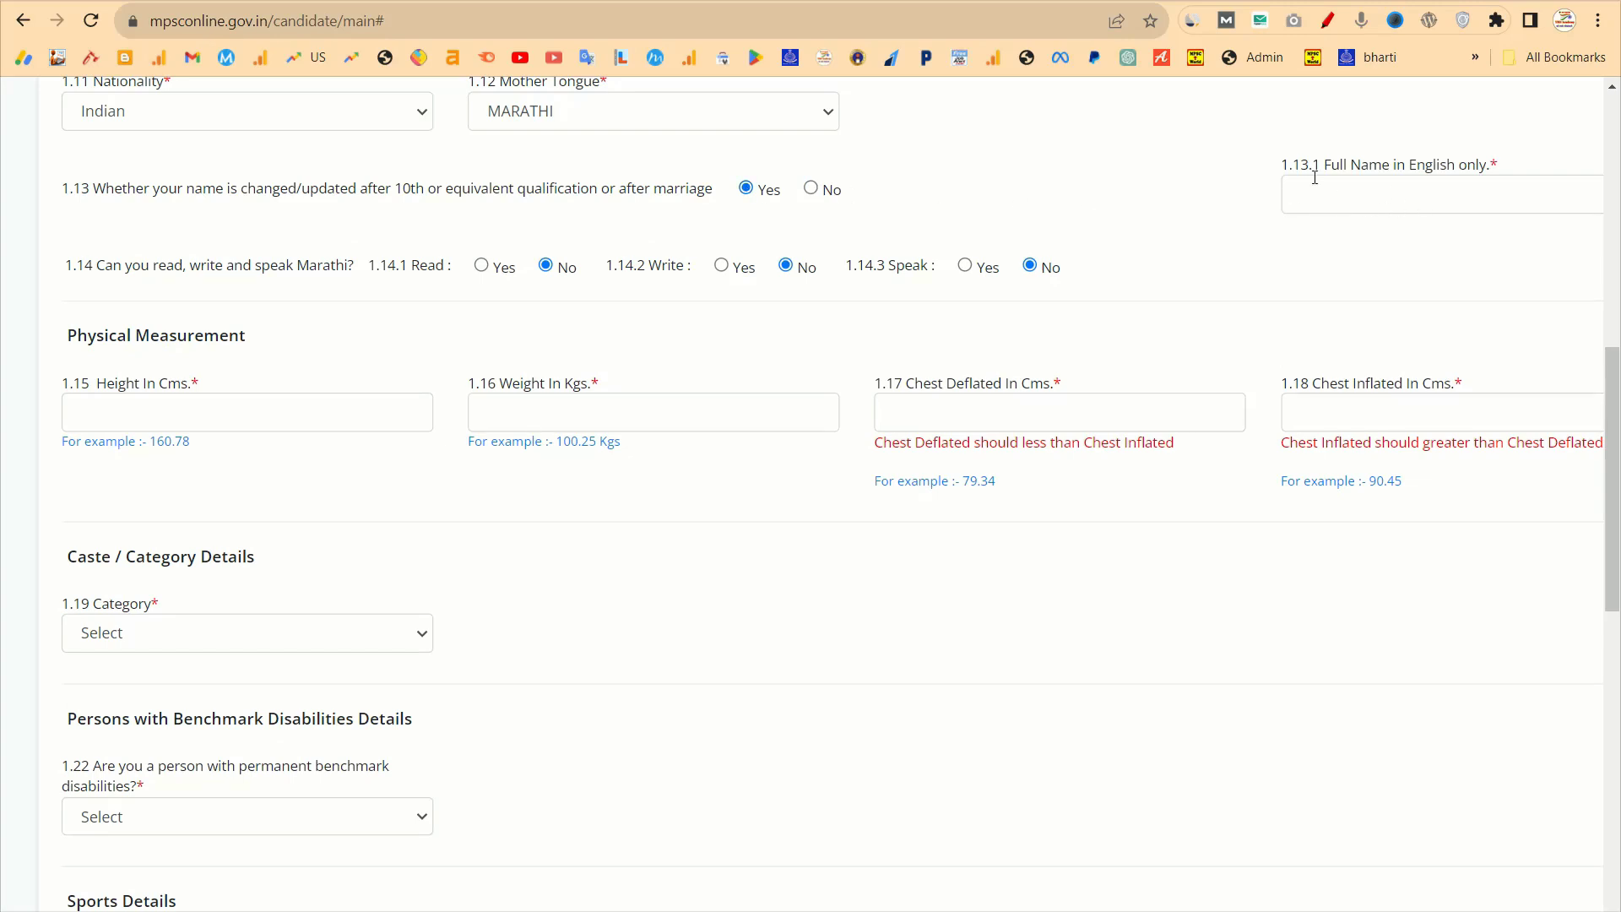
left_click(812, 189)
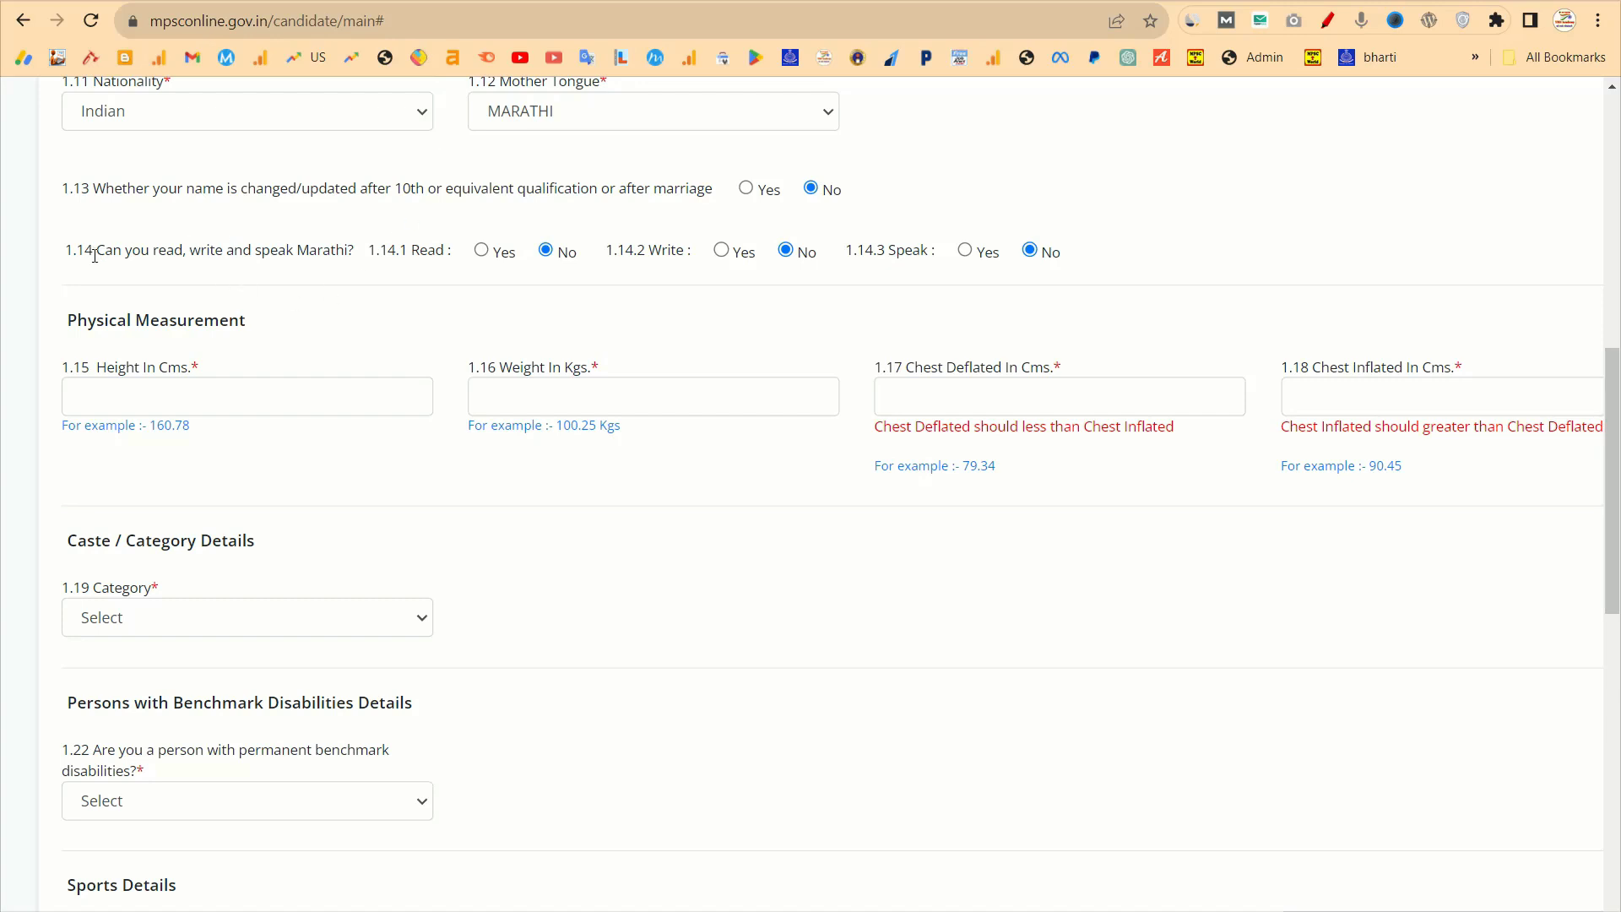
left_click_drag(93, 258, 359, 250)
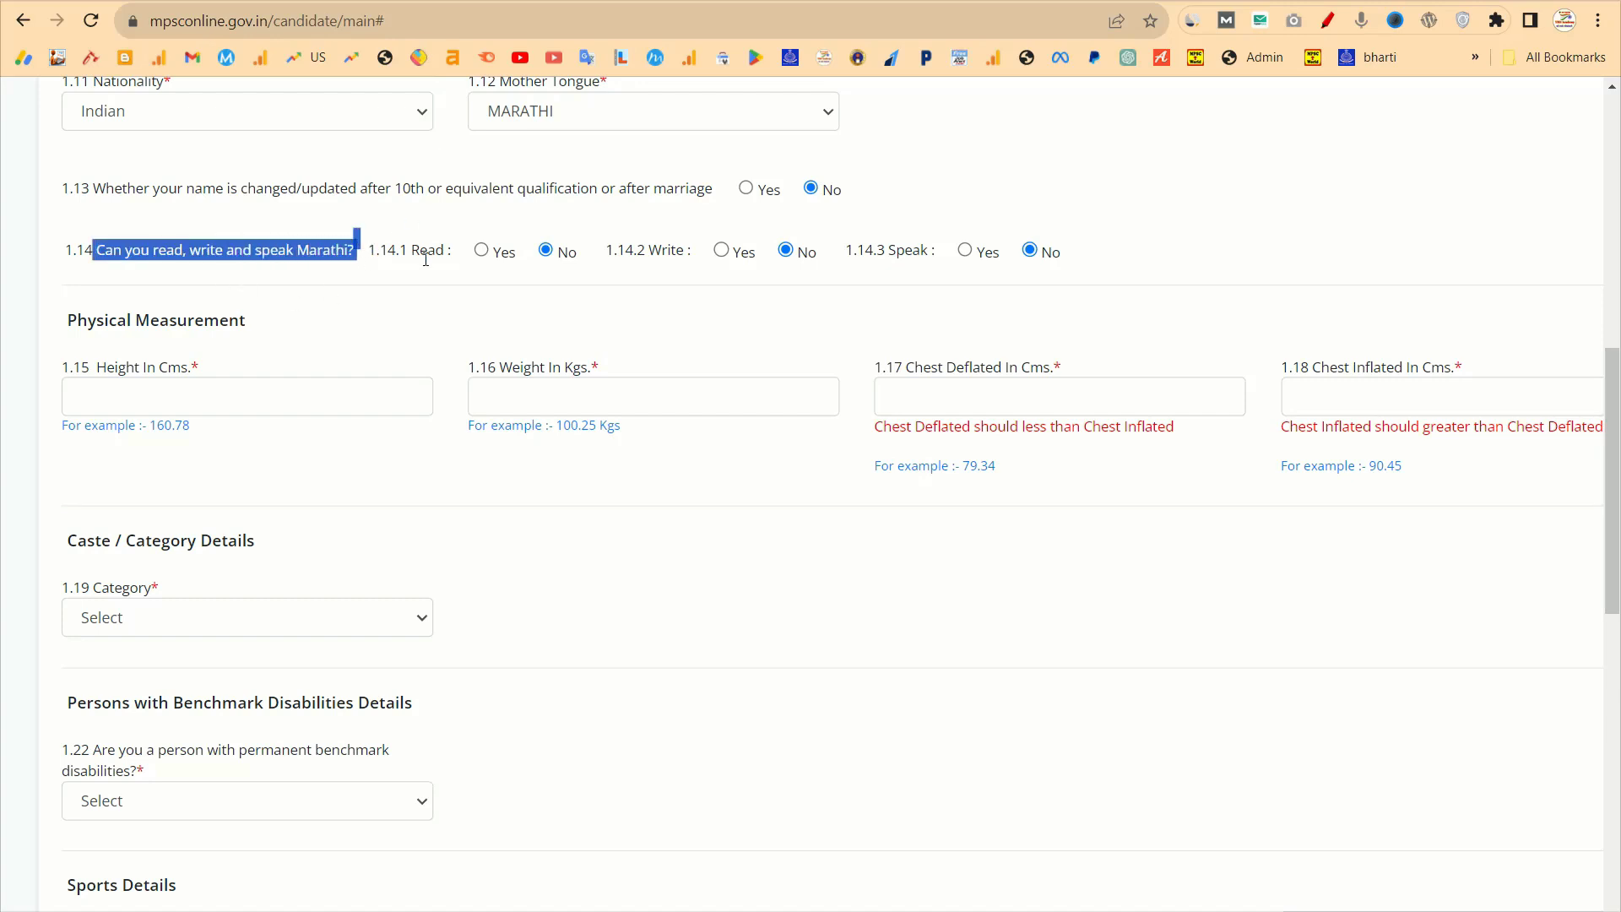
left_click(481, 250)
left_click(680, 319)
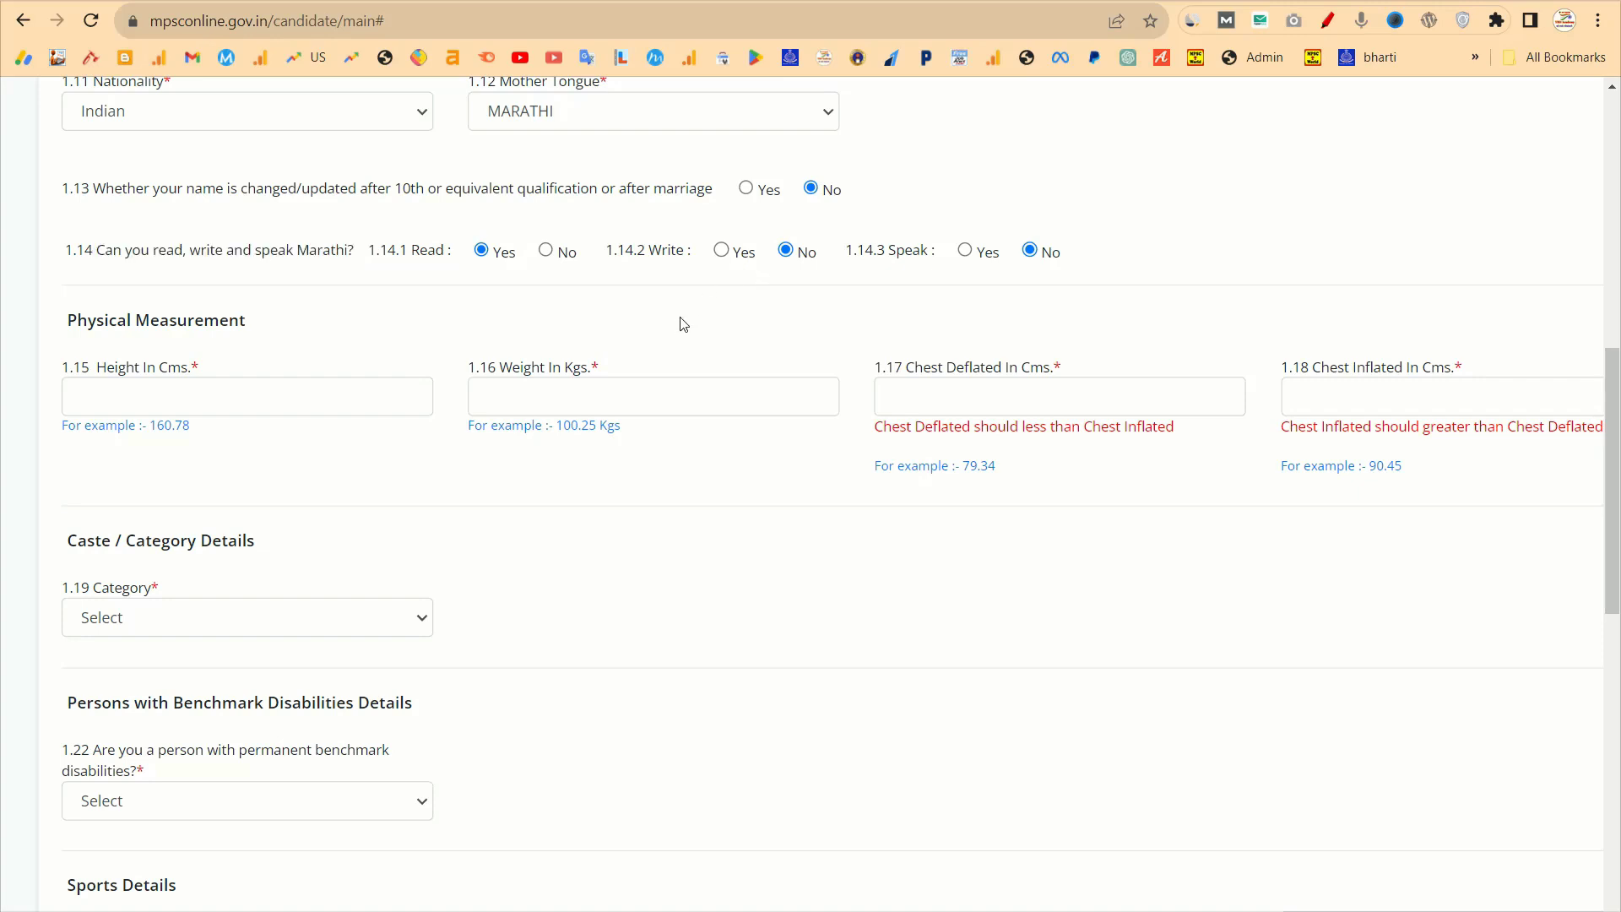
left_click(721, 250)
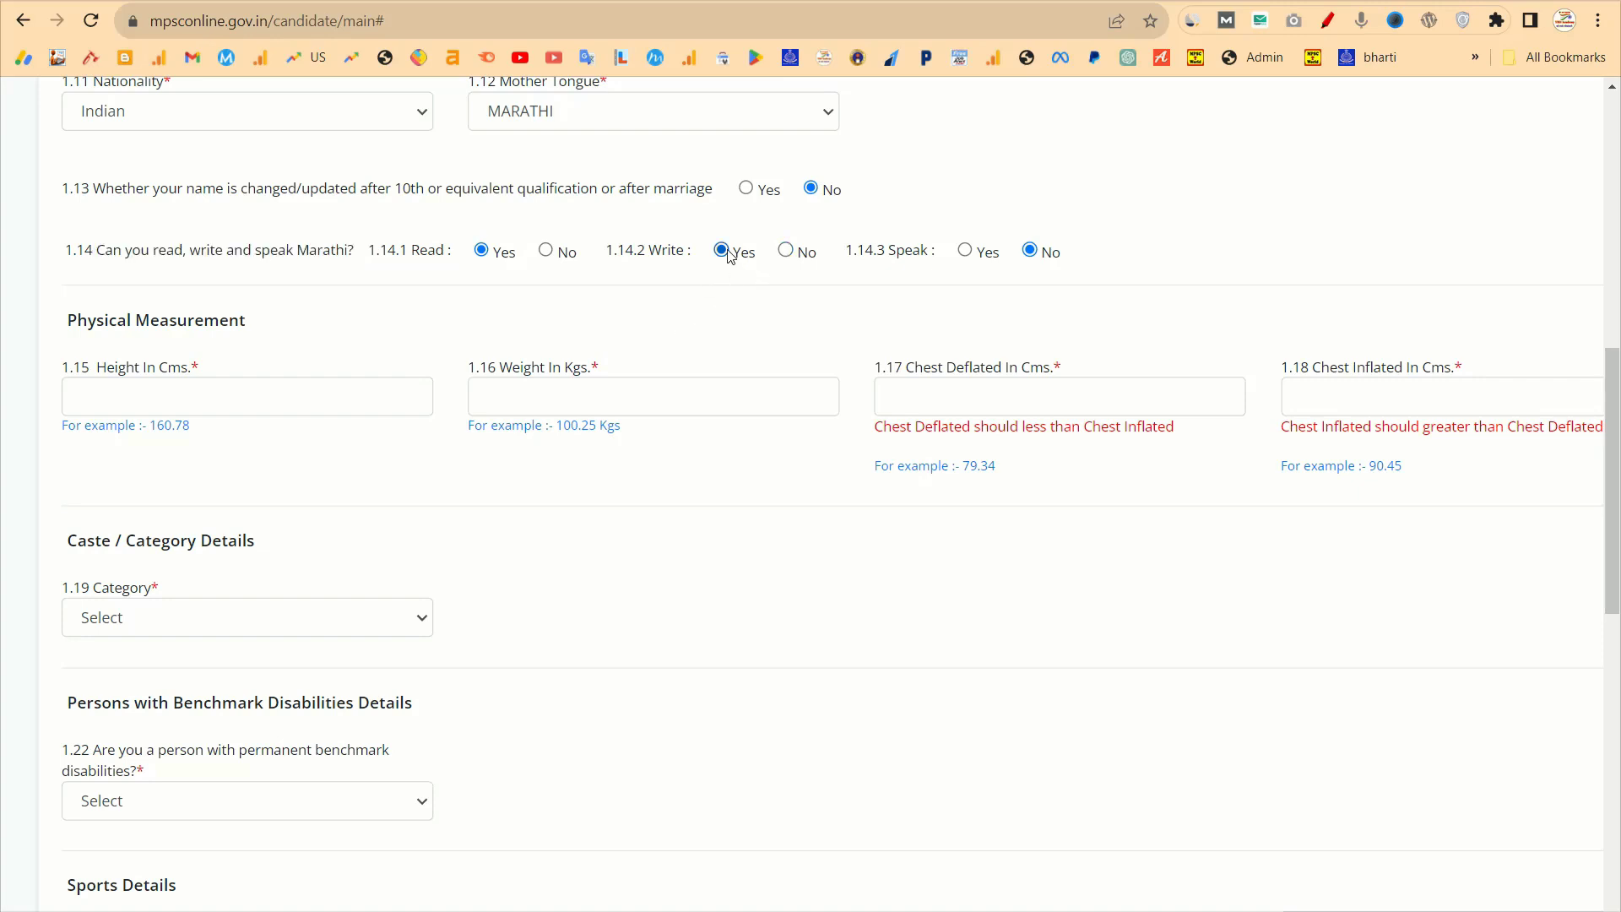
left_click(964, 250)
left_click_drag(352, 258, 206, 243)
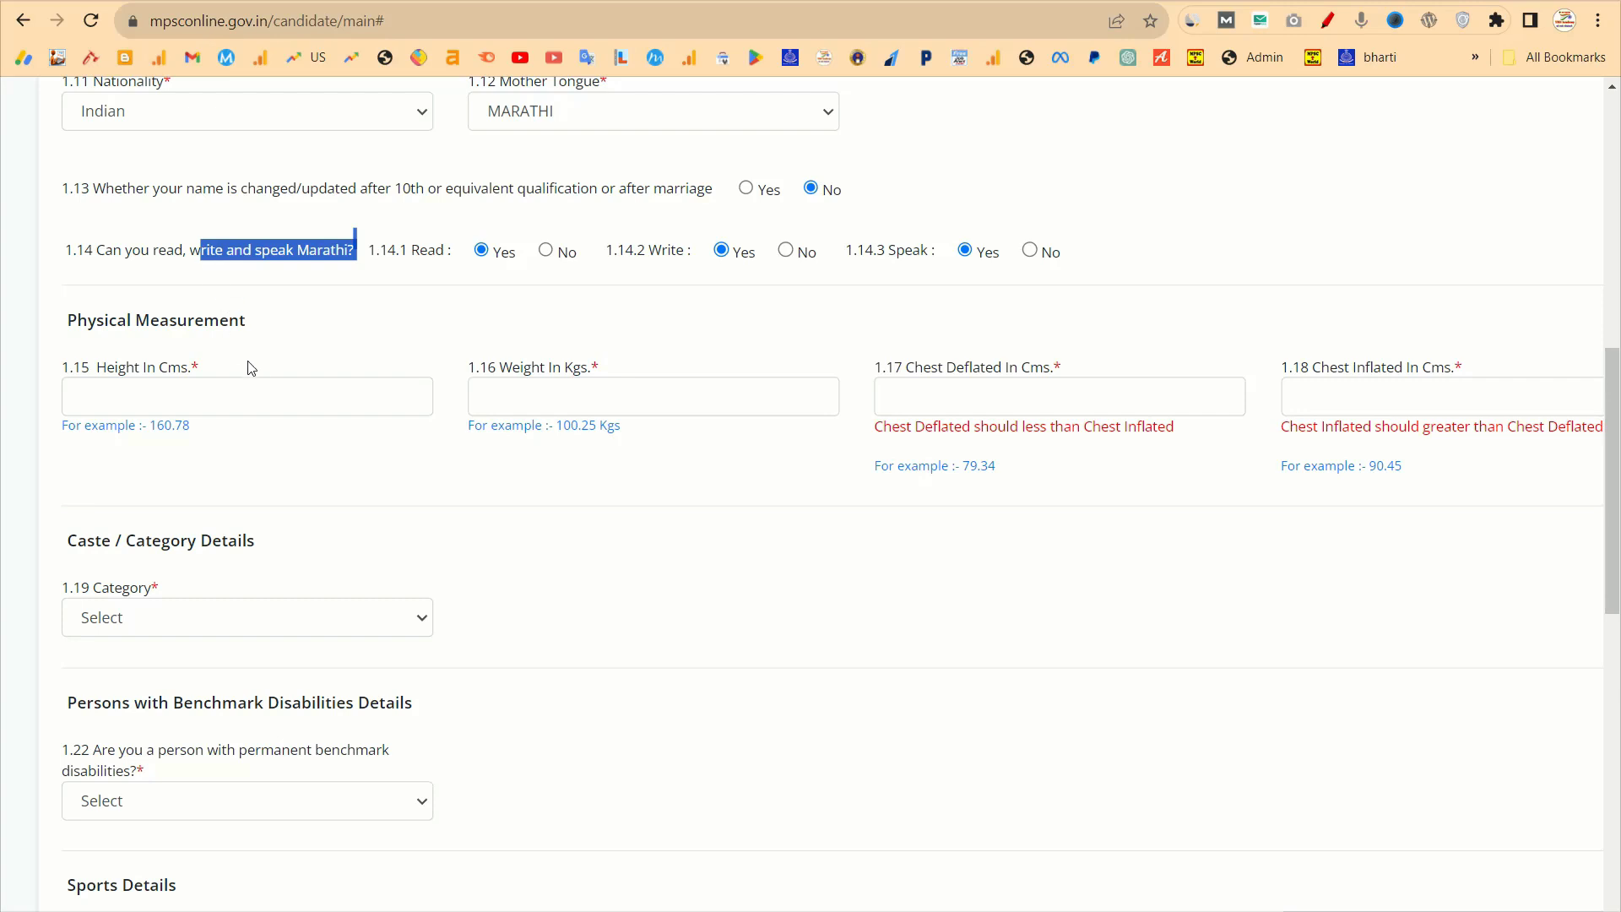
Enter a height of 165.56 cm and a weight of 60.54 kg under Physical Measurement.
left_click(282, 357)
left_click_drag(220, 342, 66, 318)
left_click(296, 337)
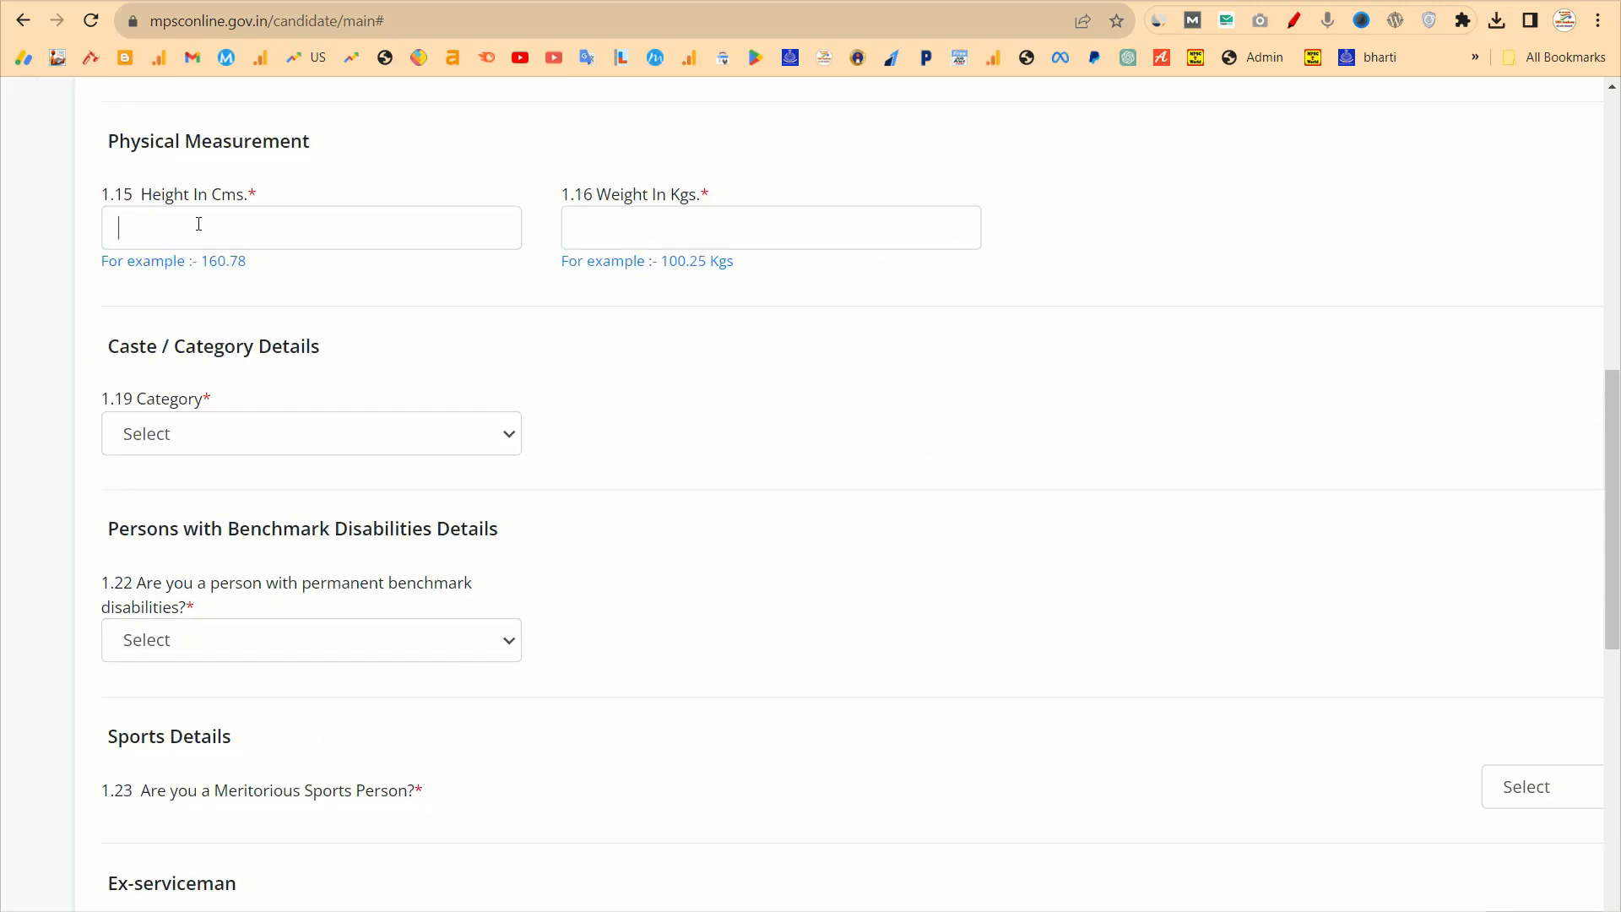
left_click(200, 226)
left_click(245, 284)
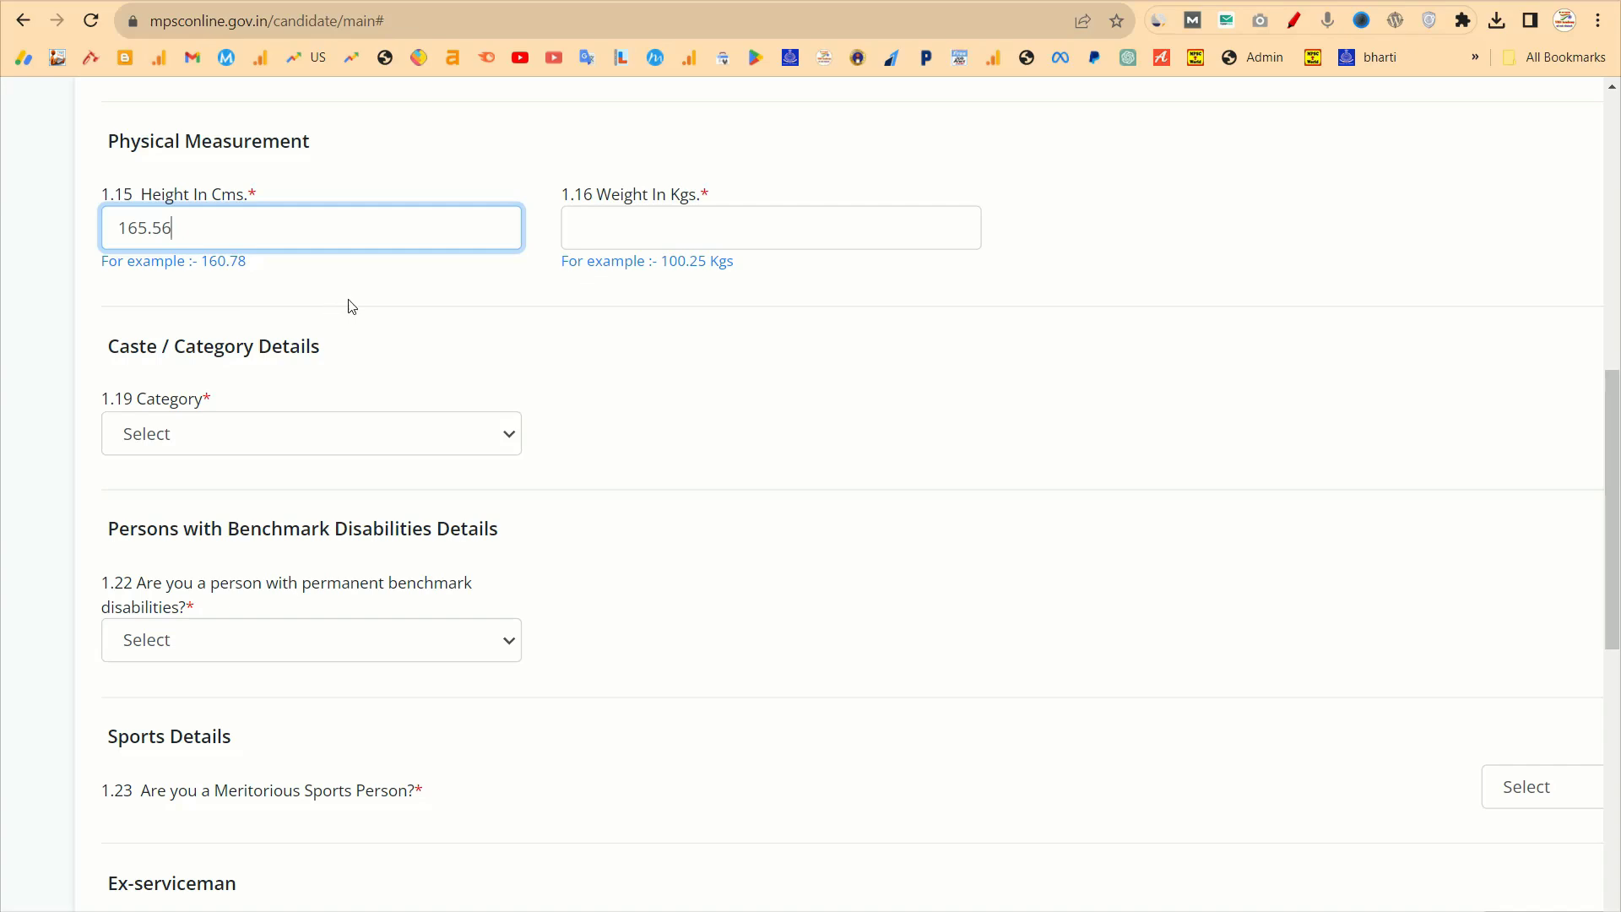
left_click(605, 244)
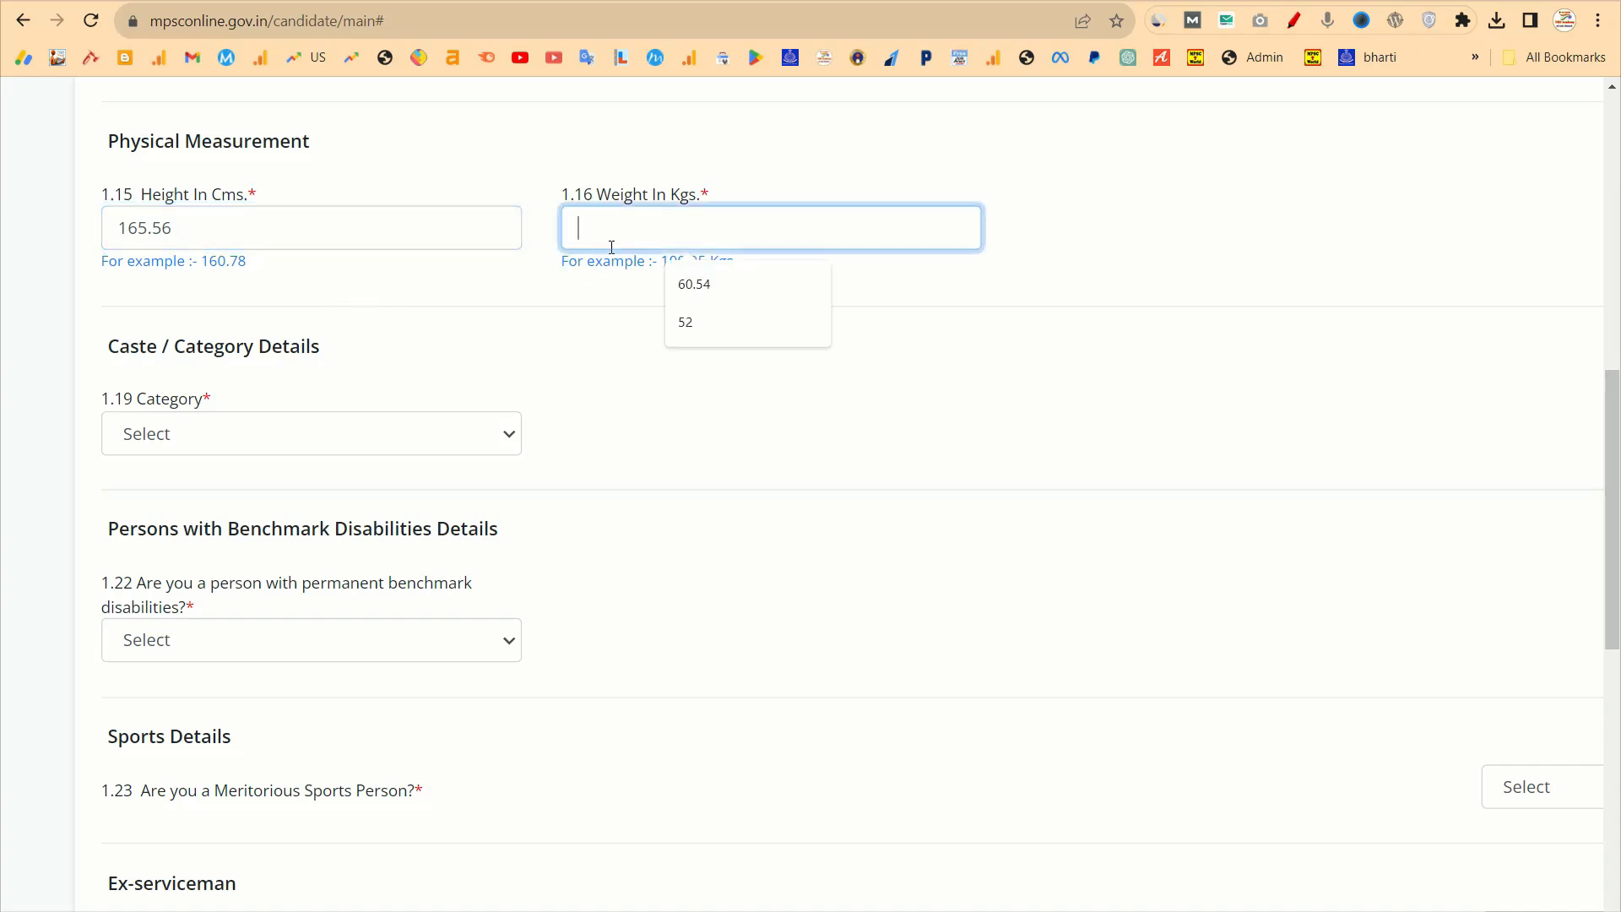
left_click(695, 284)
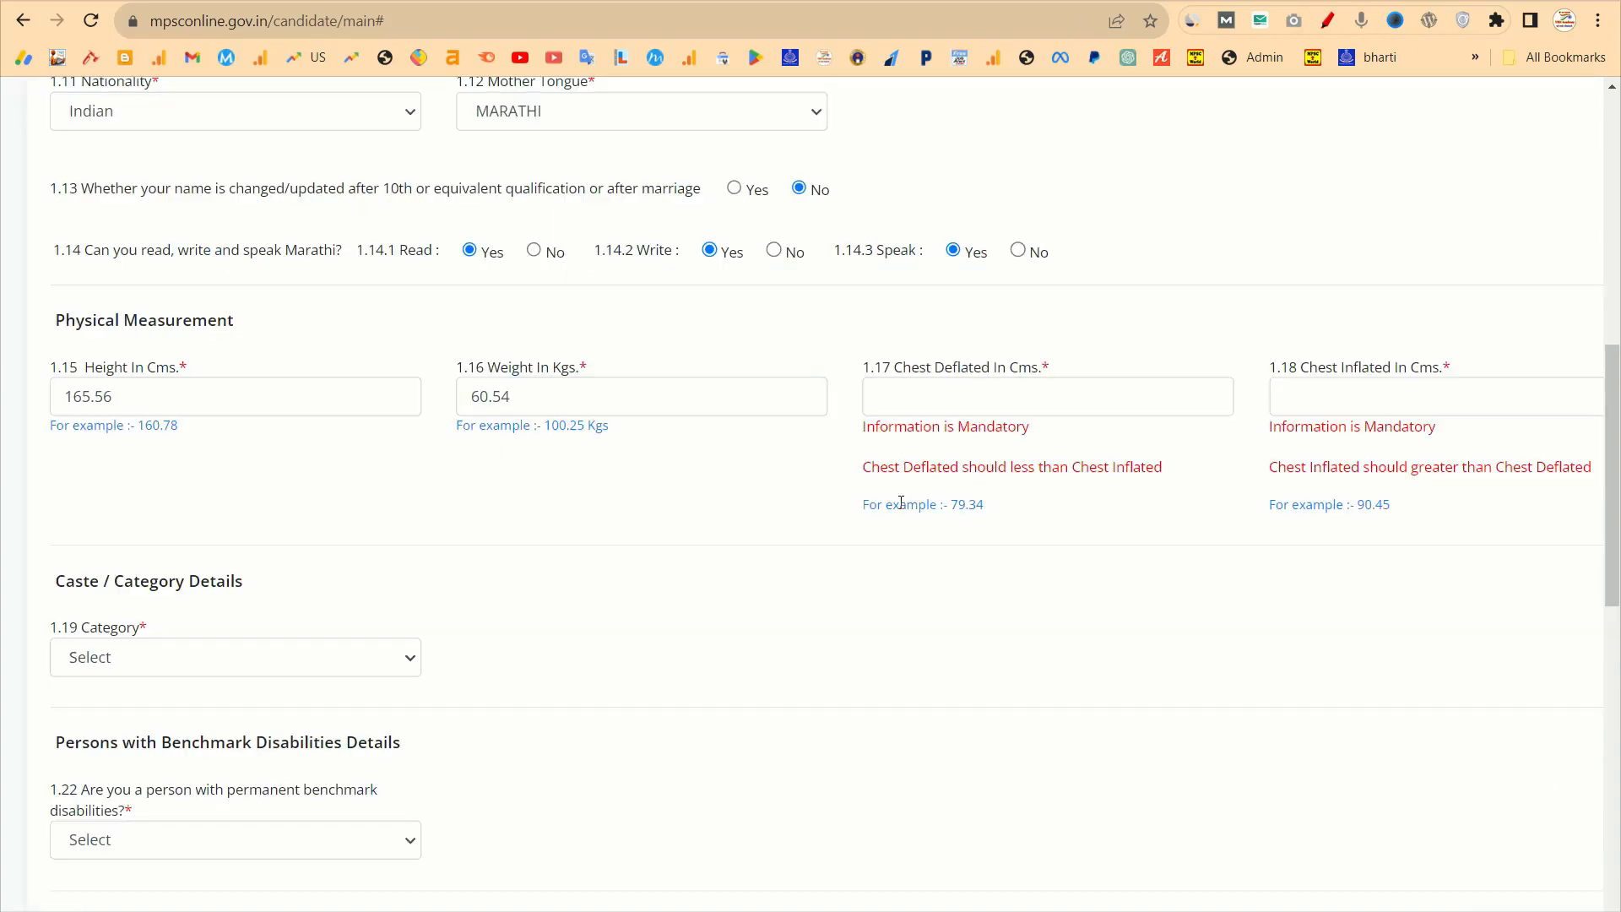
Enter the chest measurements as 76.87 cm deflated and 82 cm inflated.
left_click(938, 403)
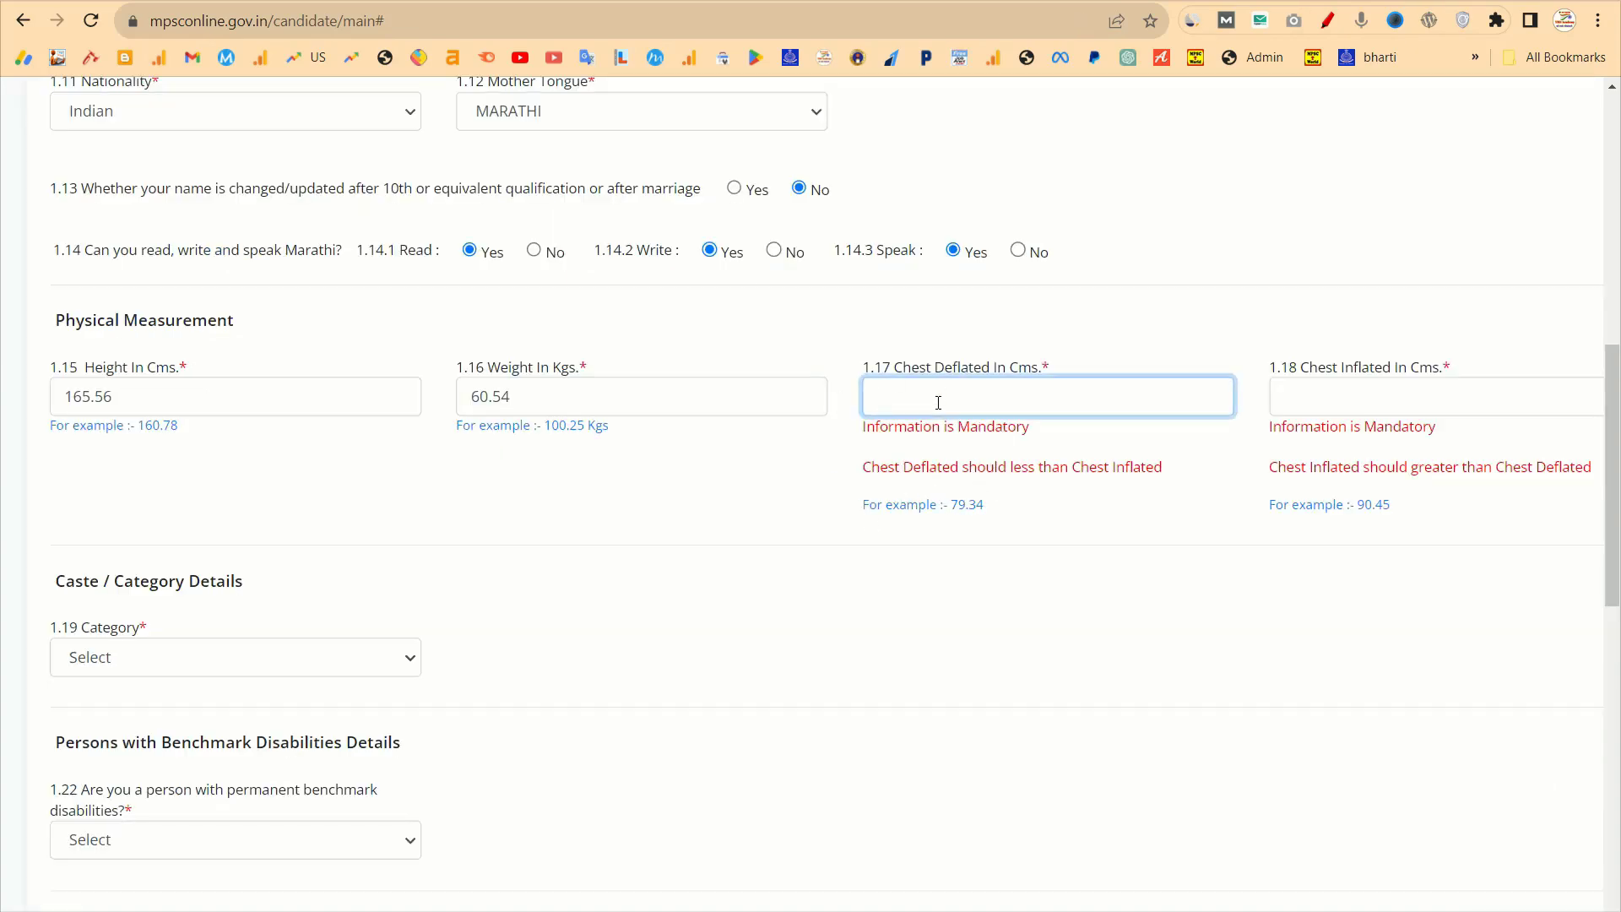
type("76.87")
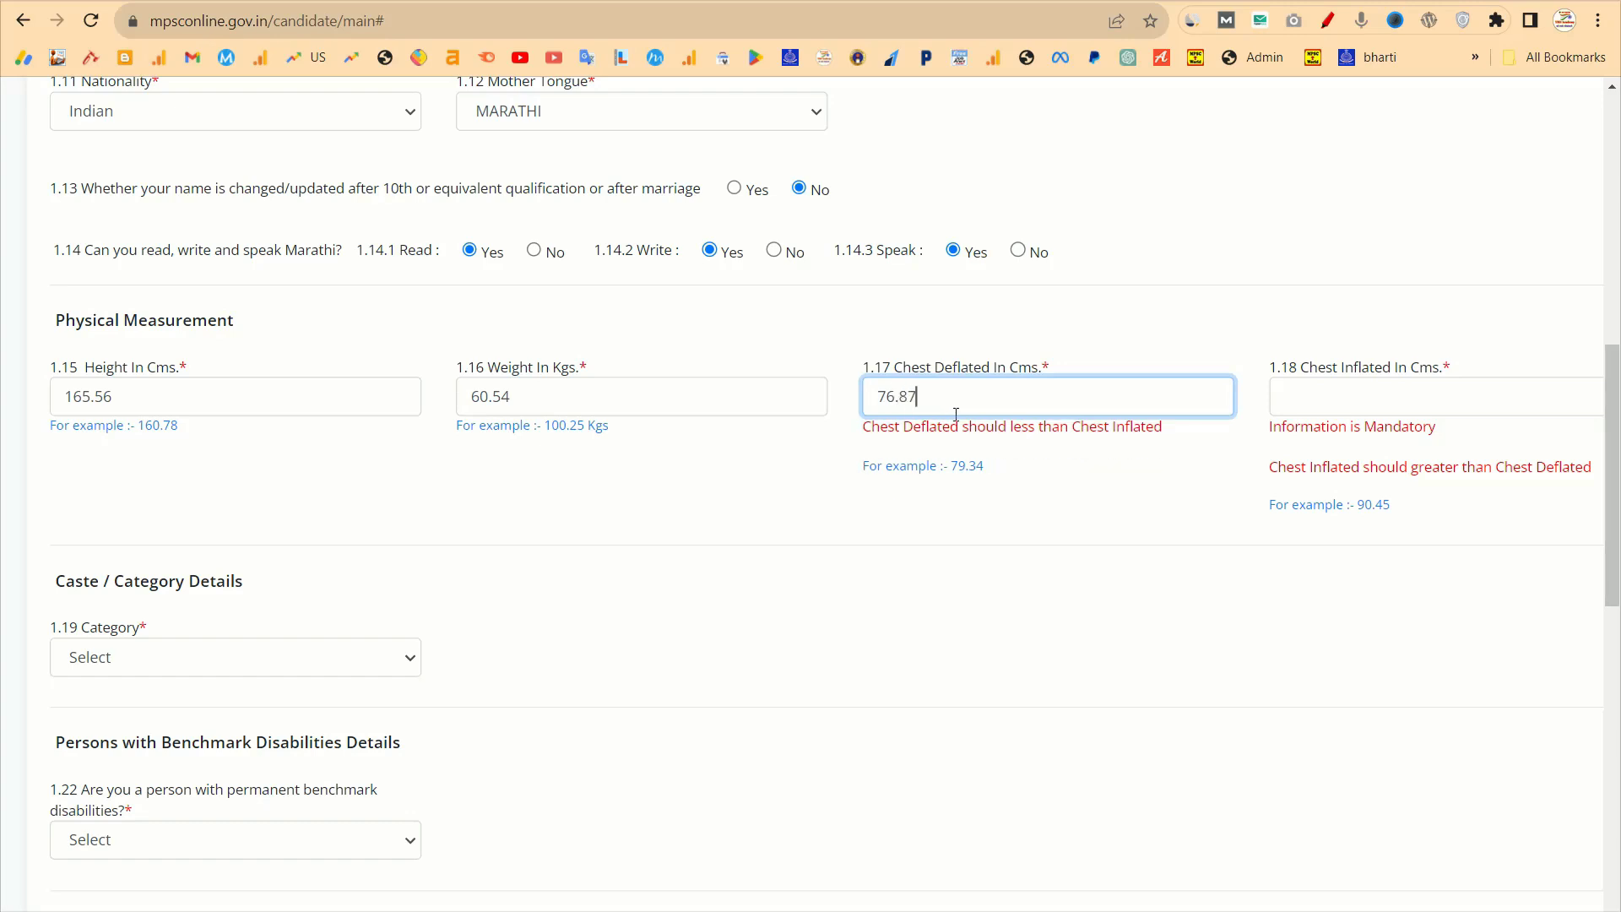
left_click(1330, 398)
type("82")
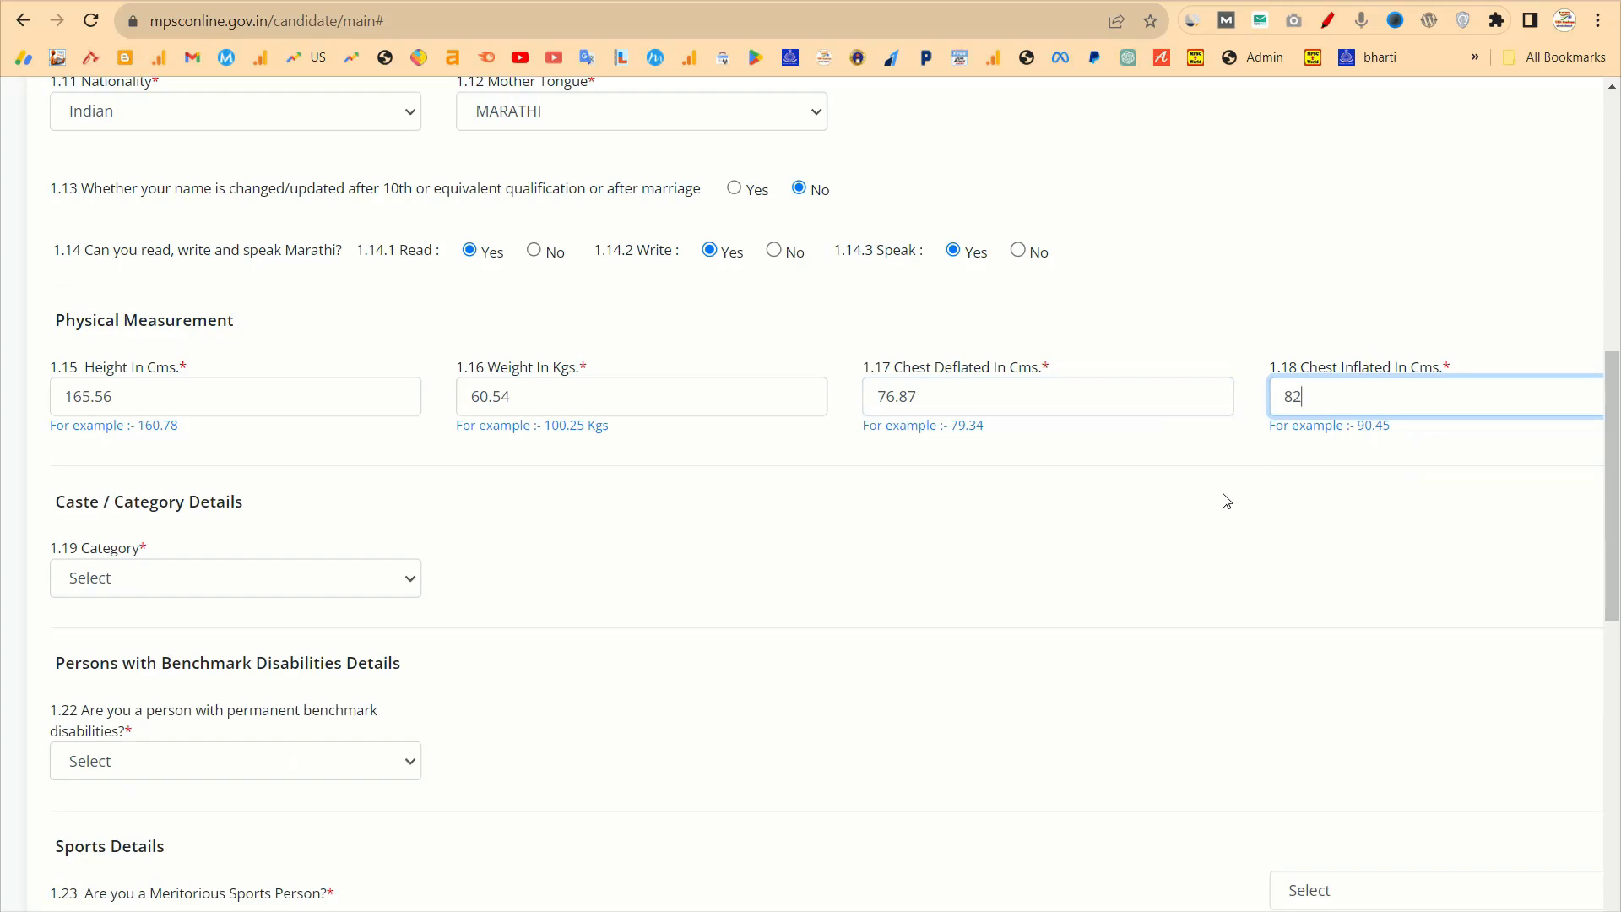
left_click(1130, 535)
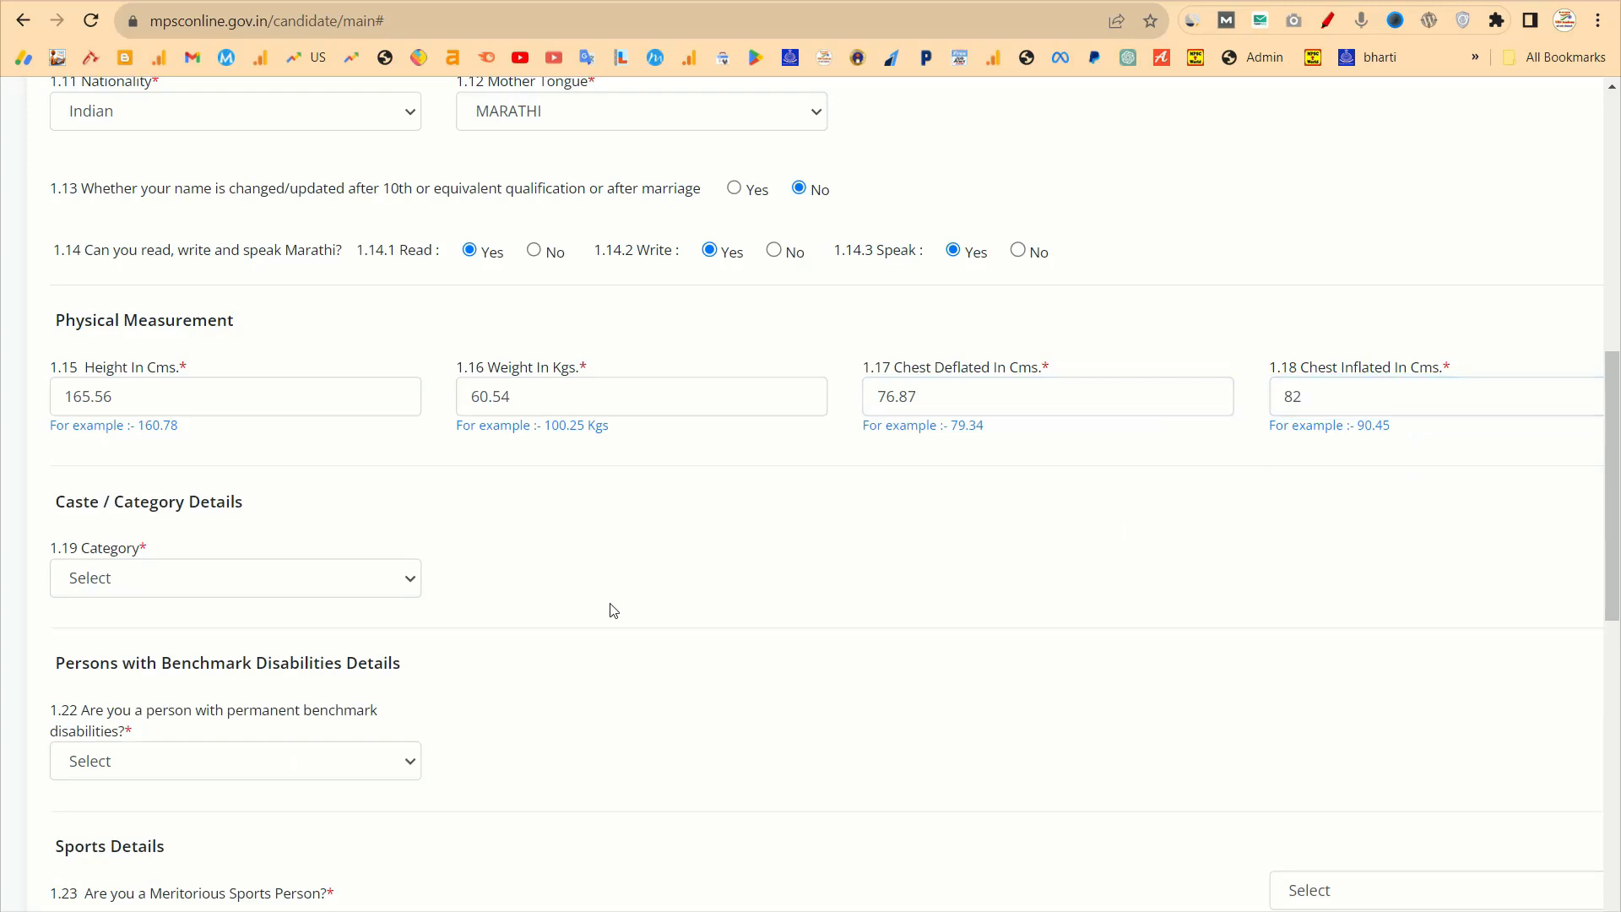
Set the caste category to ST and fill in the caste certificate number.
left_click(417, 436)
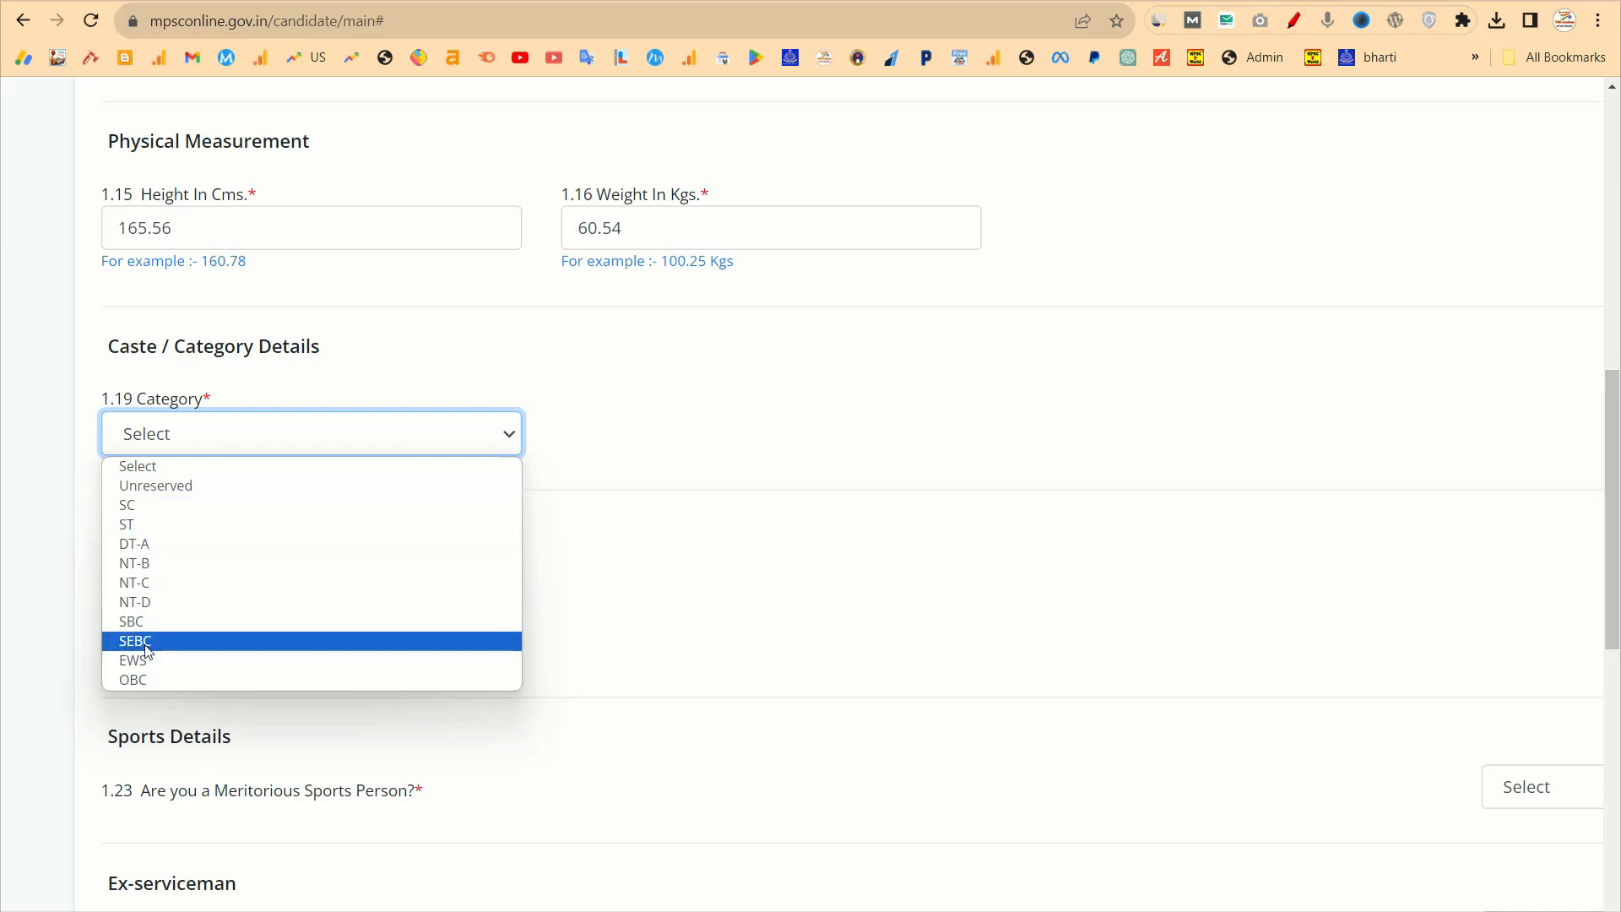
left_click(138, 525)
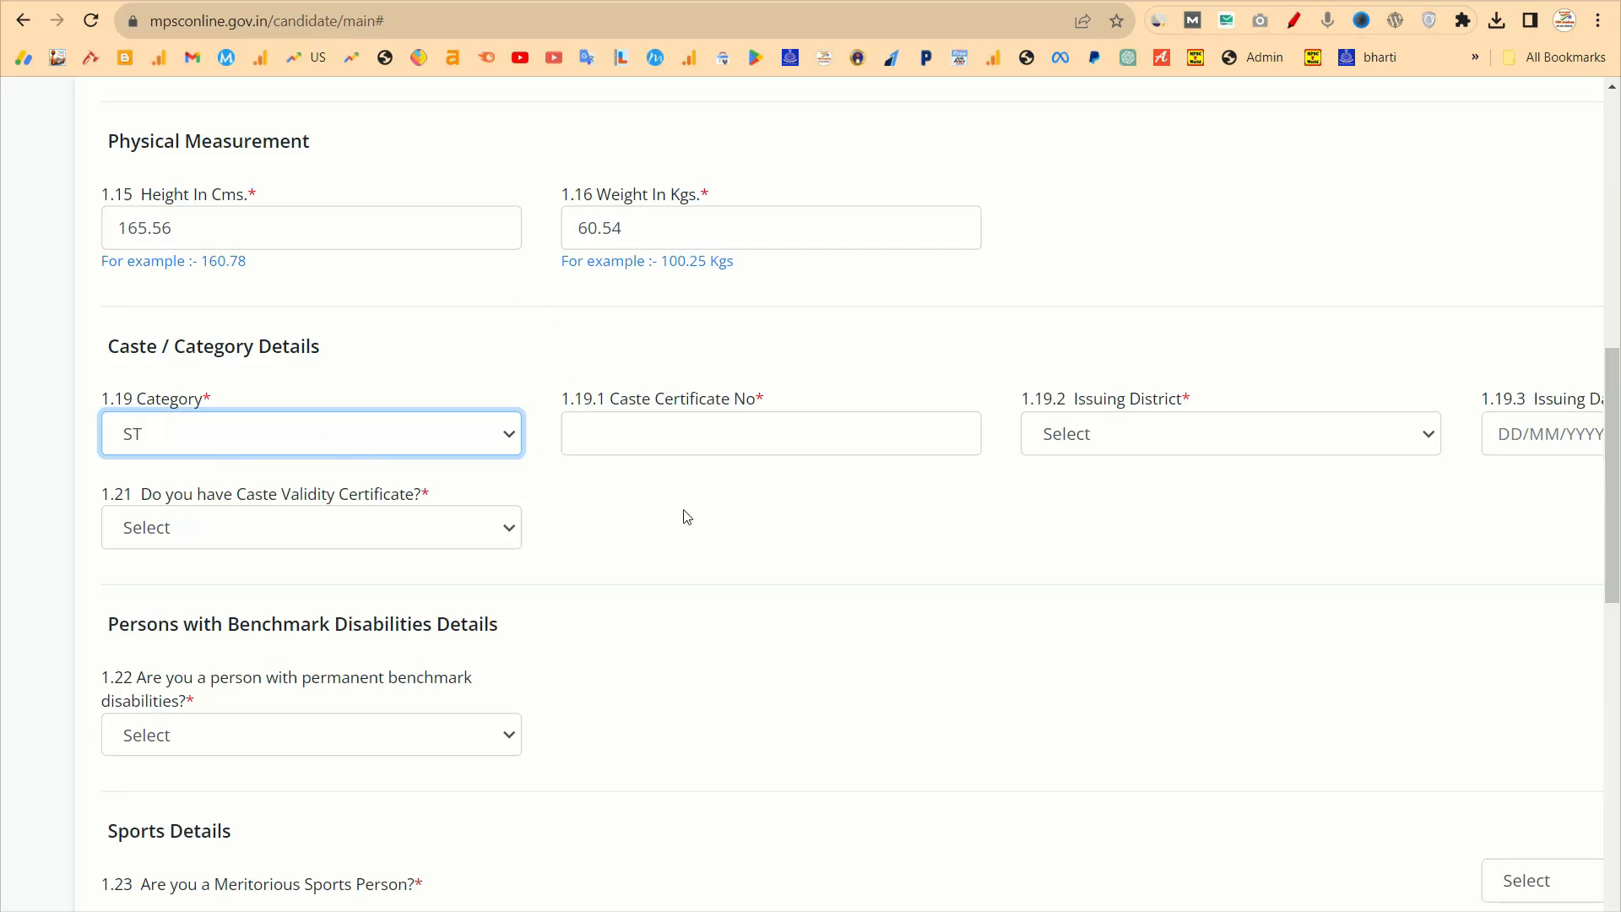
left_click(706, 438)
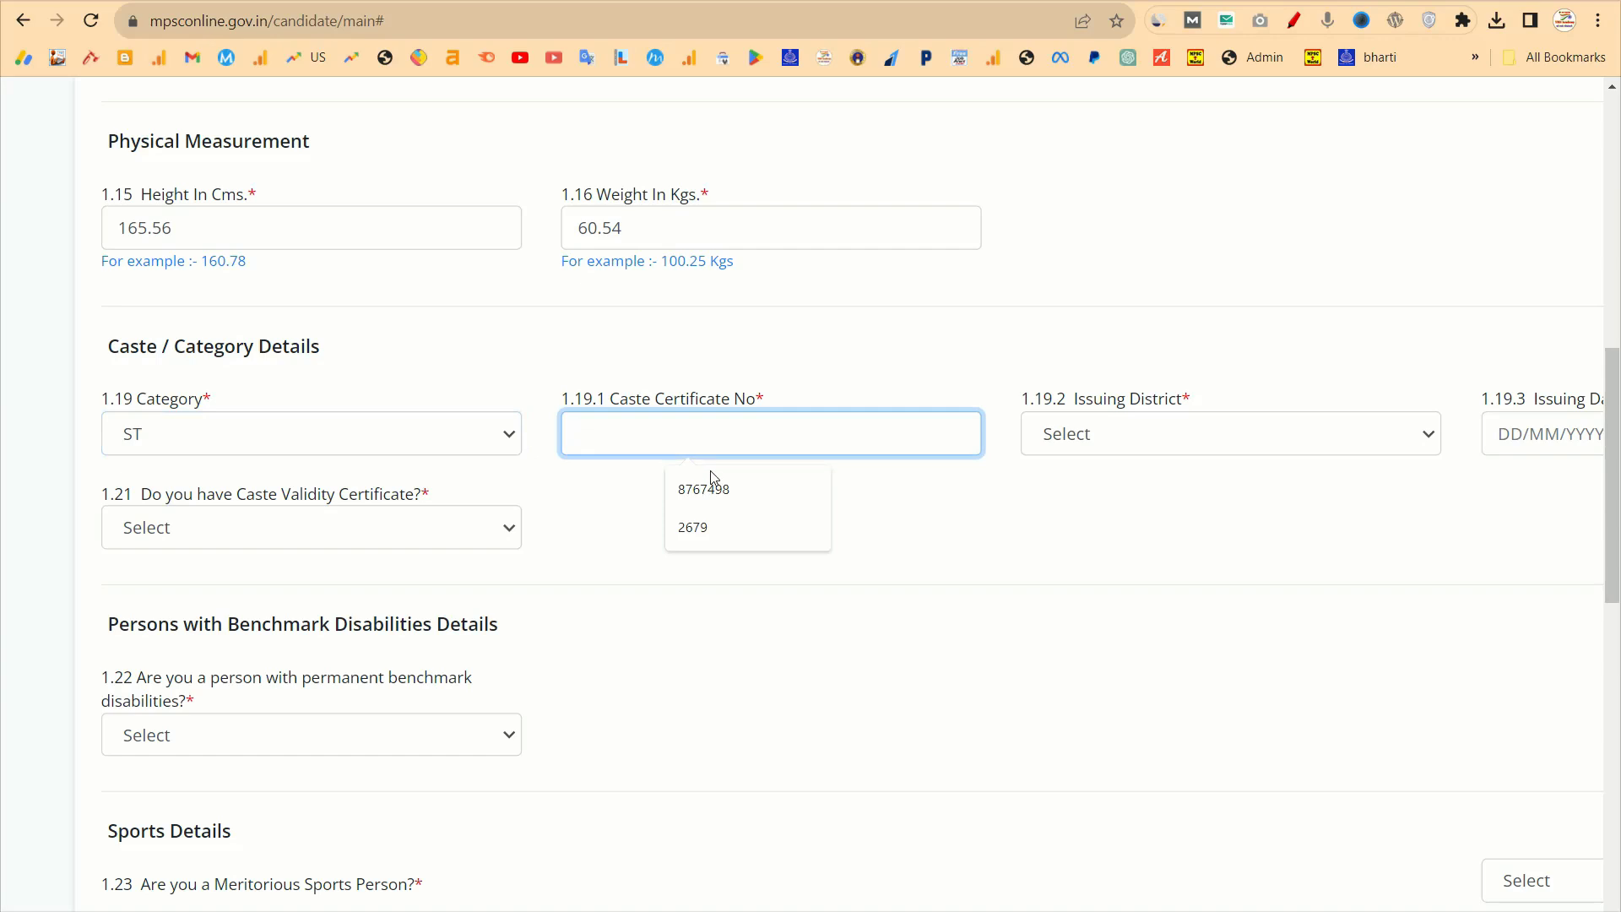
left_click(731, 497)
Set the caste certificate's issuing district to Ahmednagar.
left_click(1110, 447)
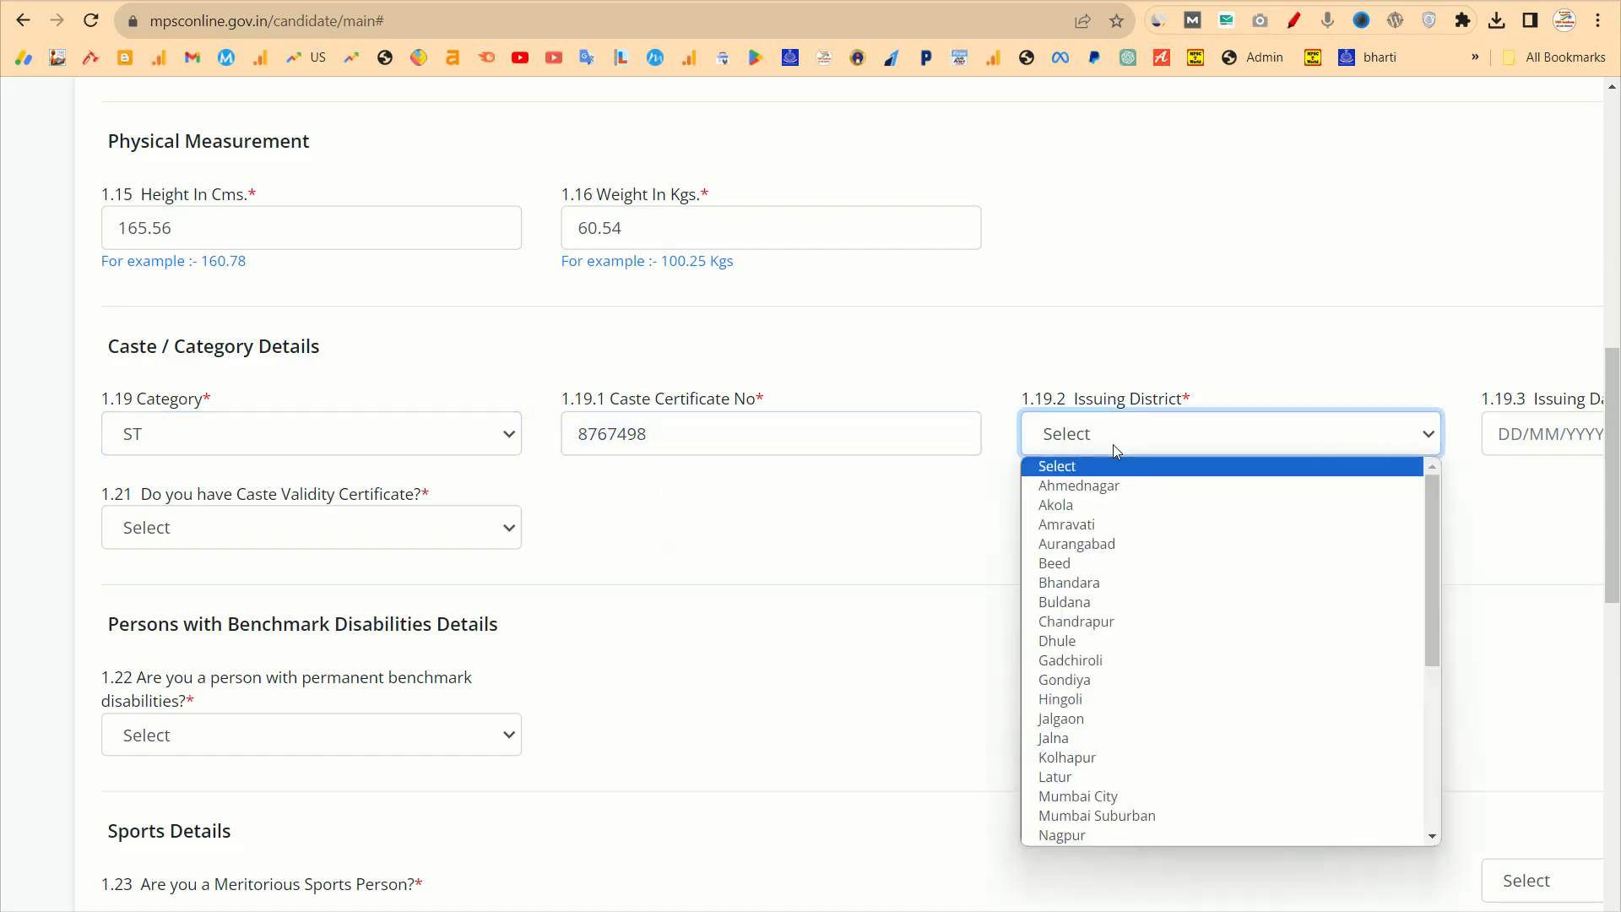
key("Escape")
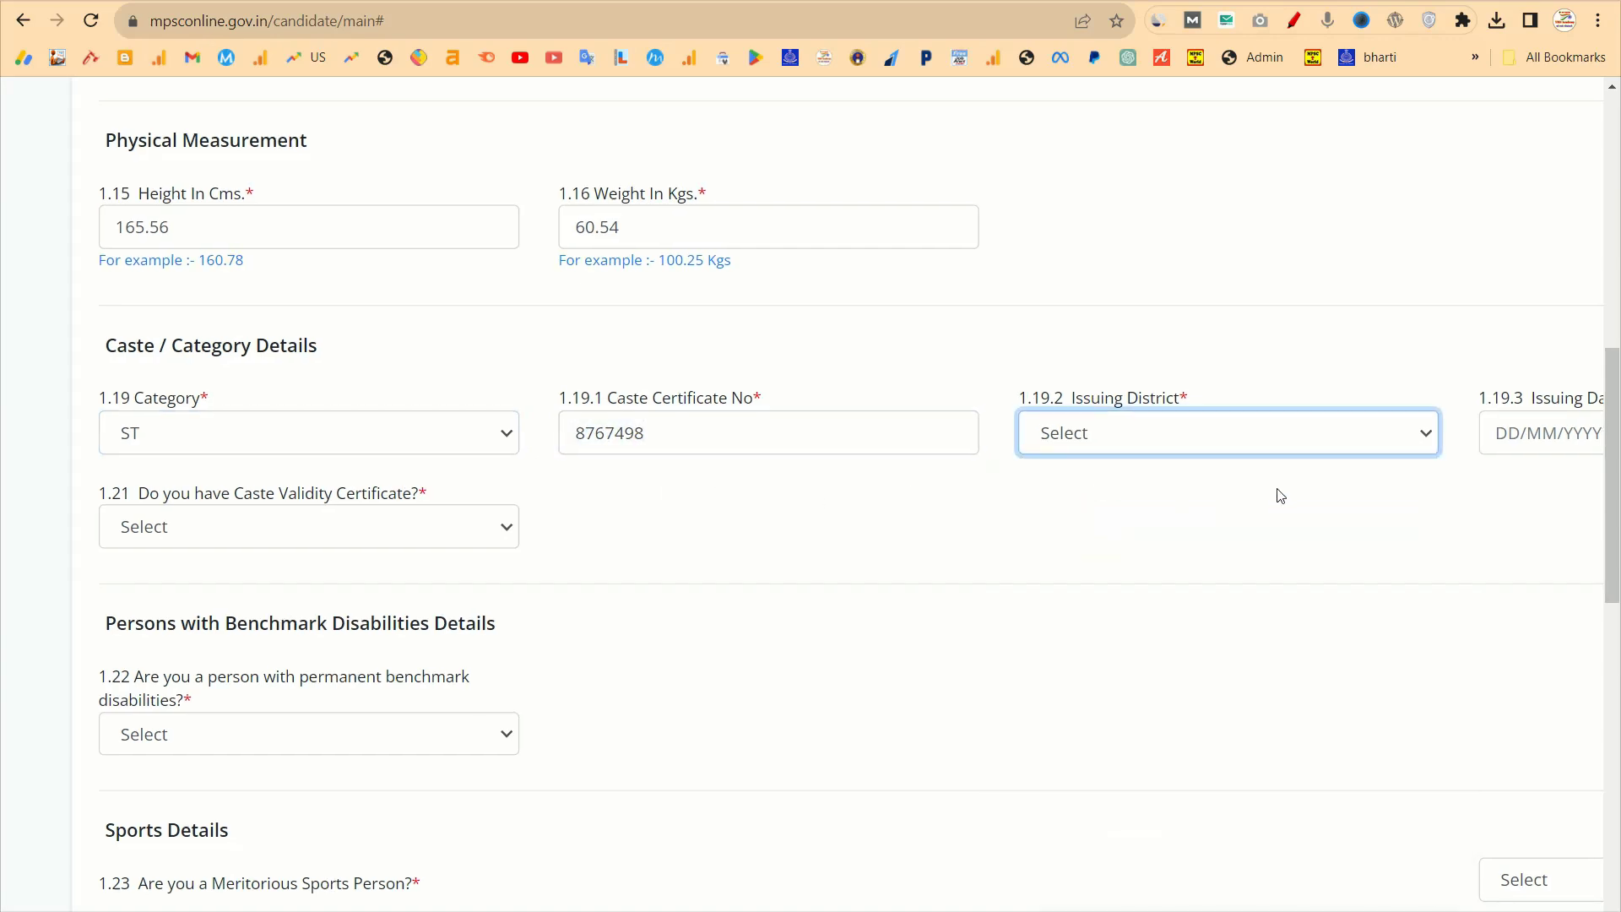
scroll(1274, 492, "right", 1)
left_click(1168, 439)
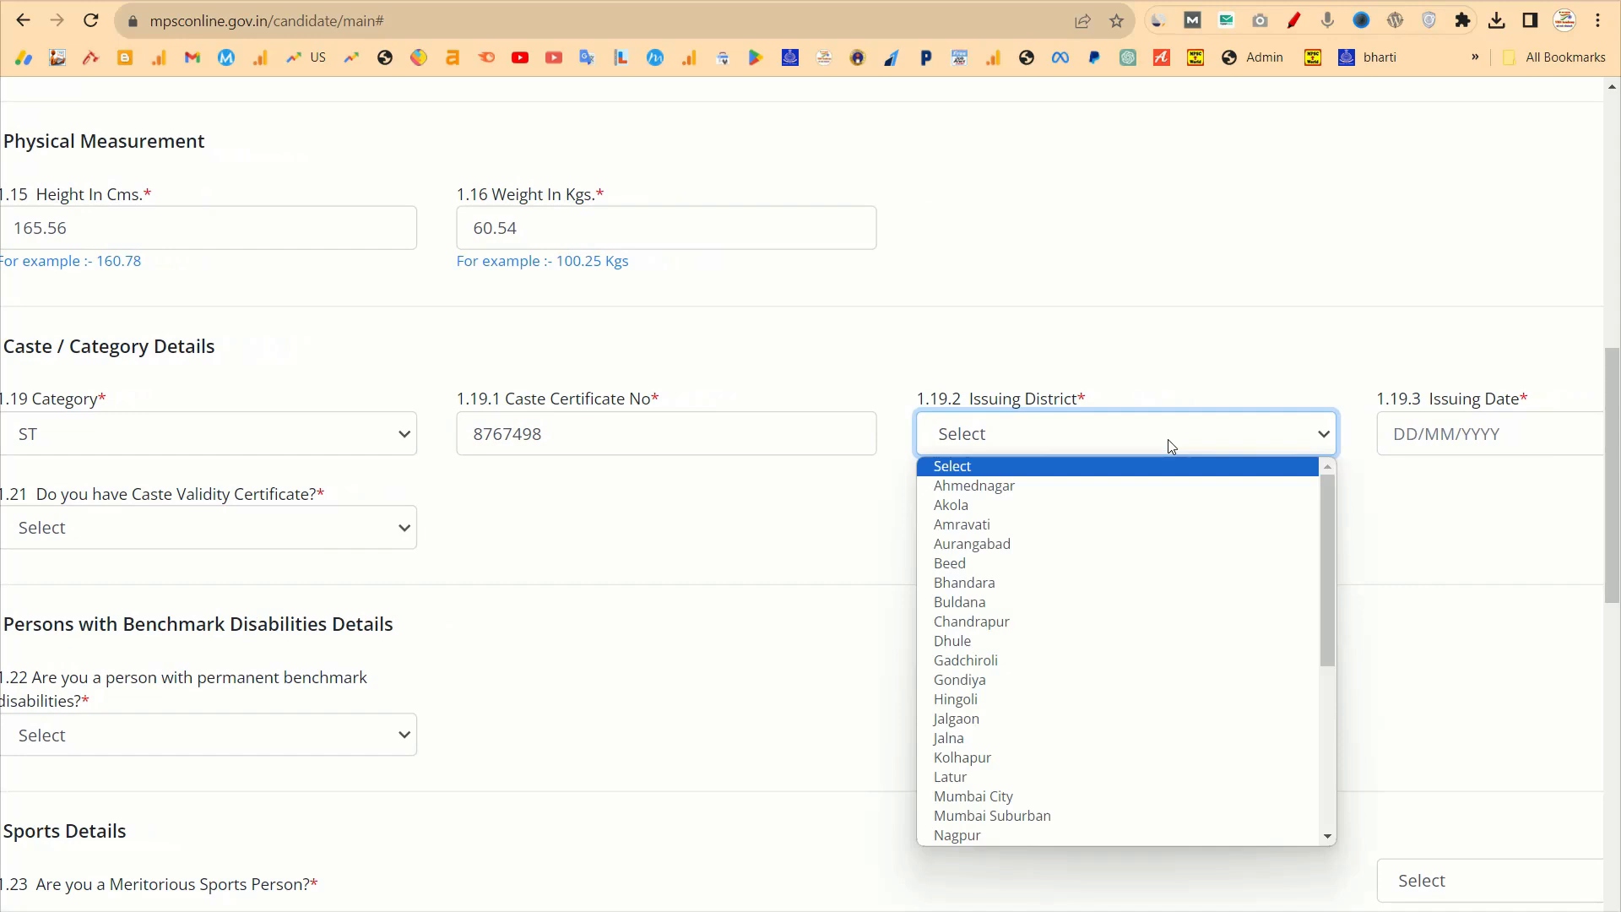
left_click(1017, 490)
Set the caste certificate's issuing date to 11/04/2018.
left_click(1459, 435)
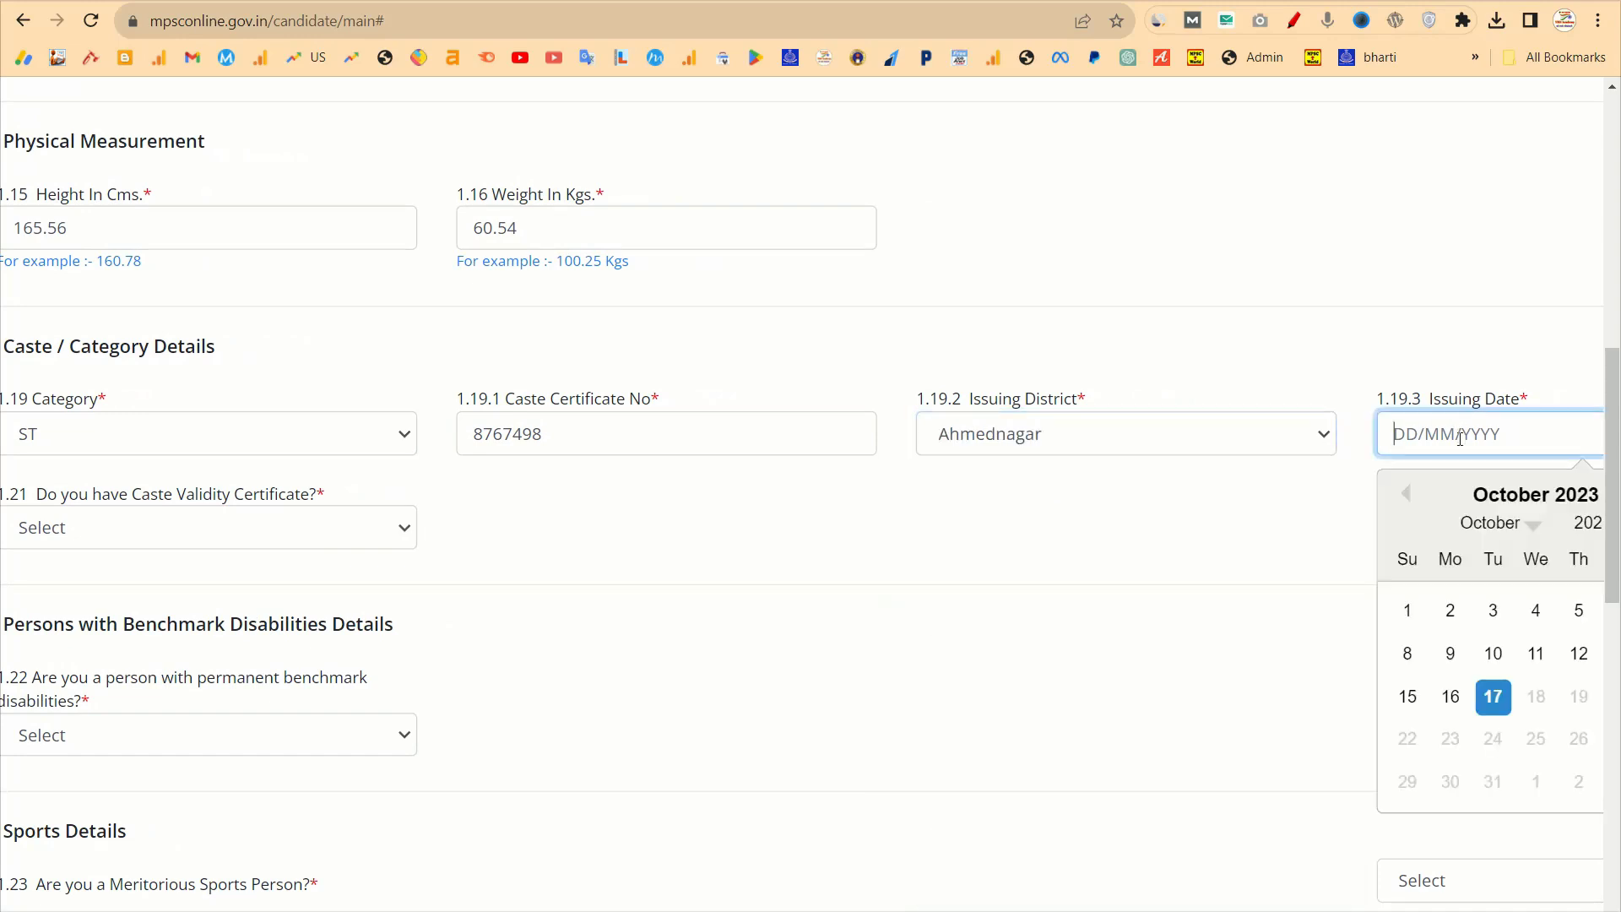
scroll(1182, 600, "right", 2)
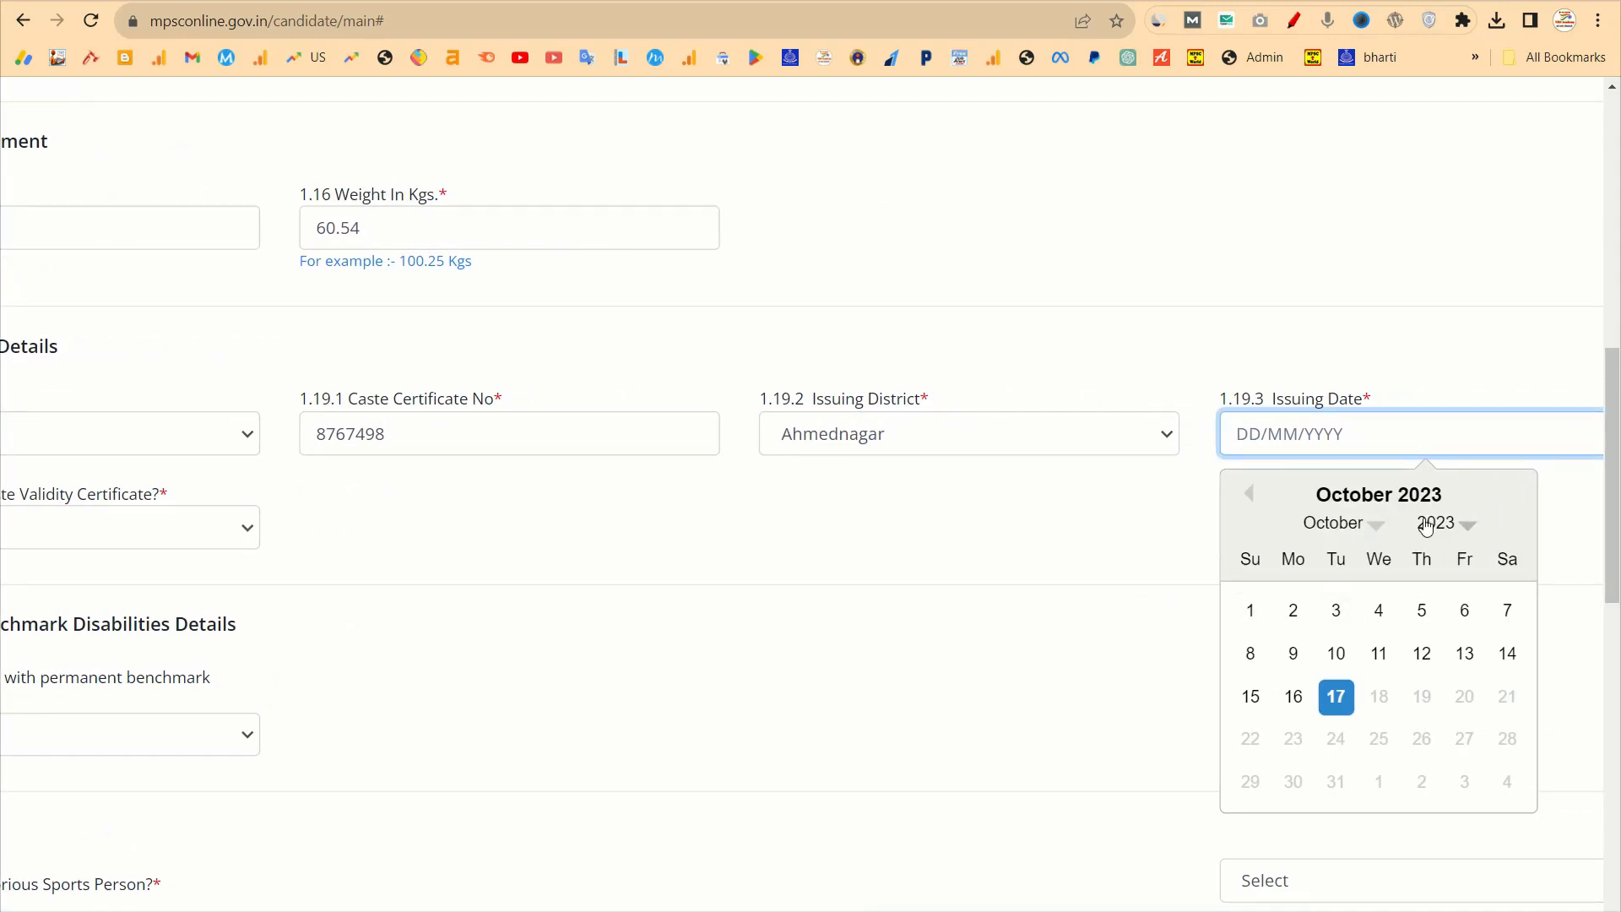
left_click(1426, 523)
left_click(1380, 654)
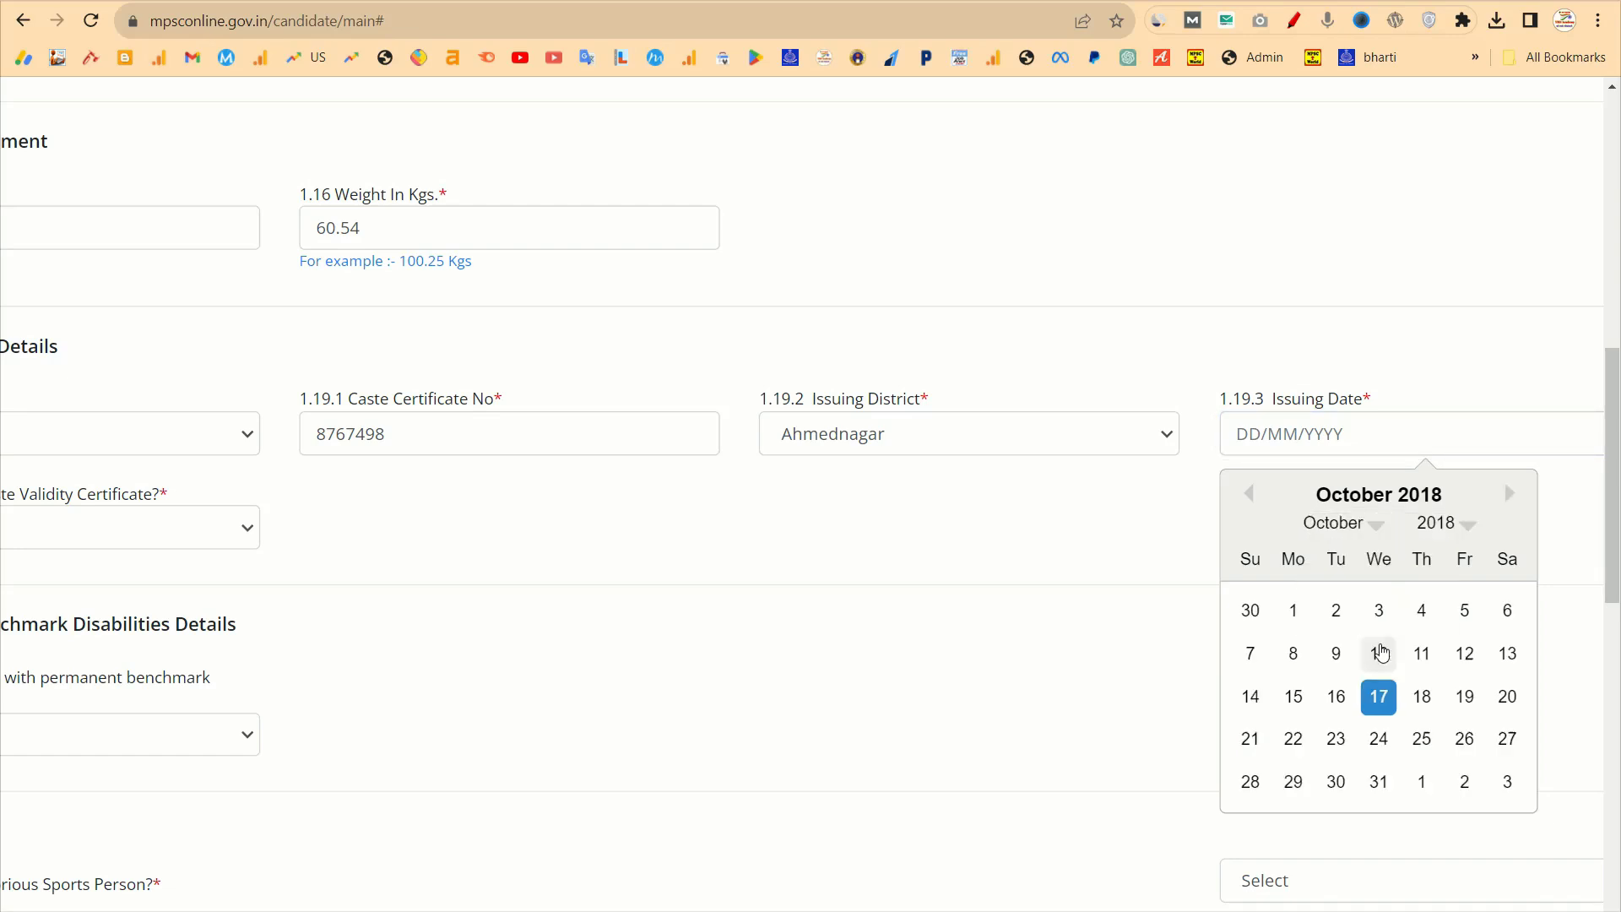
left_click(1346, 522)
left_click(1337, 606)
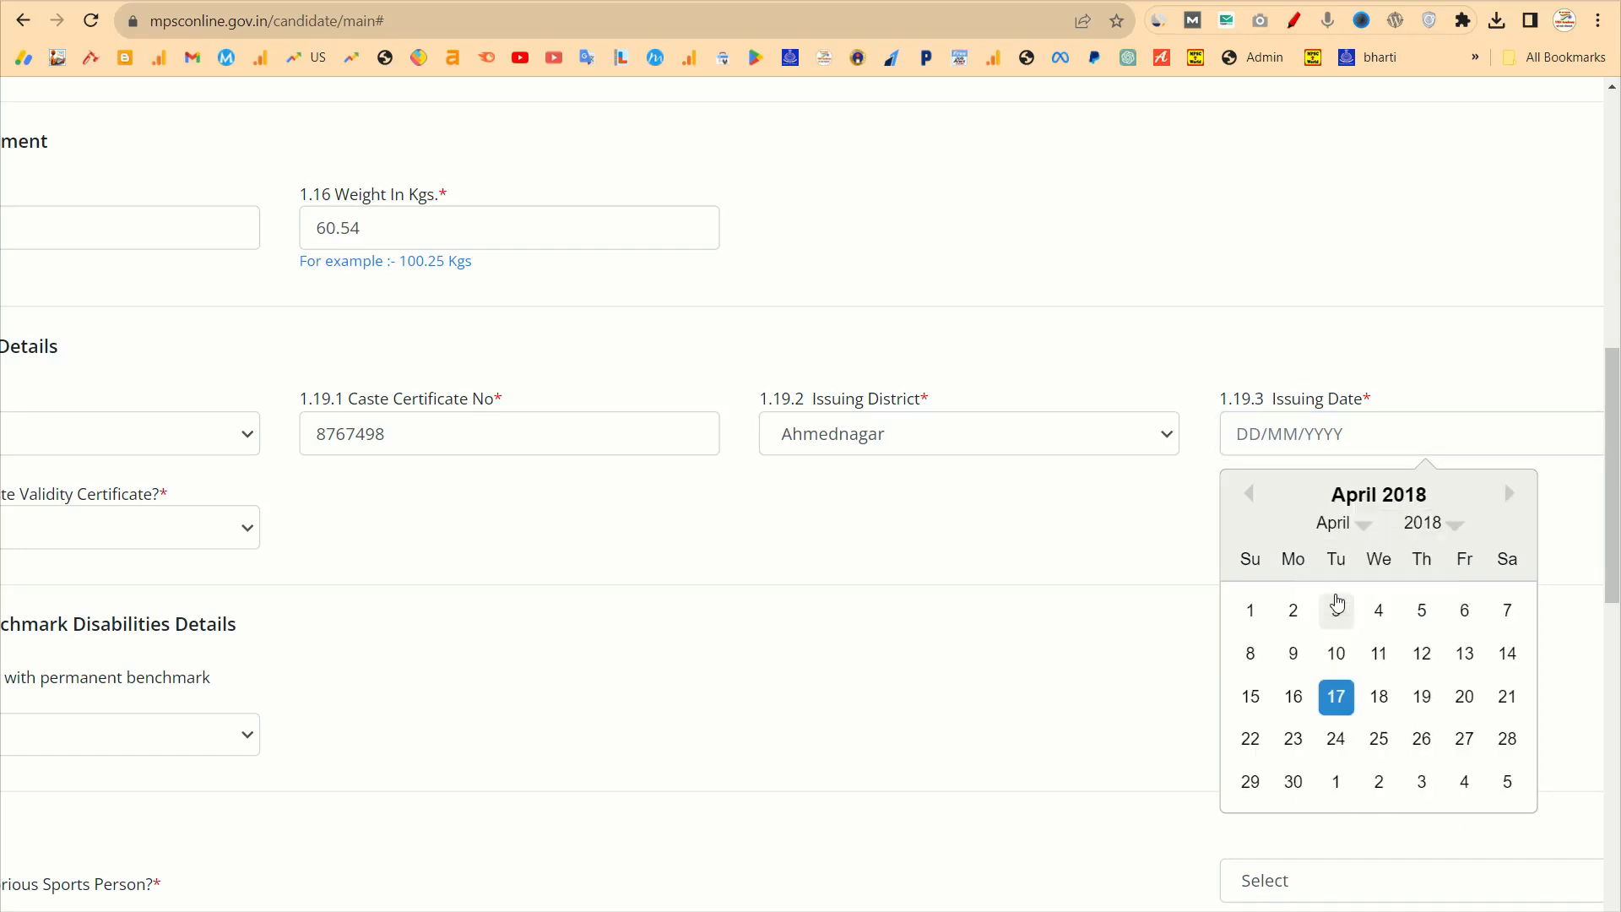
left_click(1374, 650)
scroll(1002, 641, "left", 3)
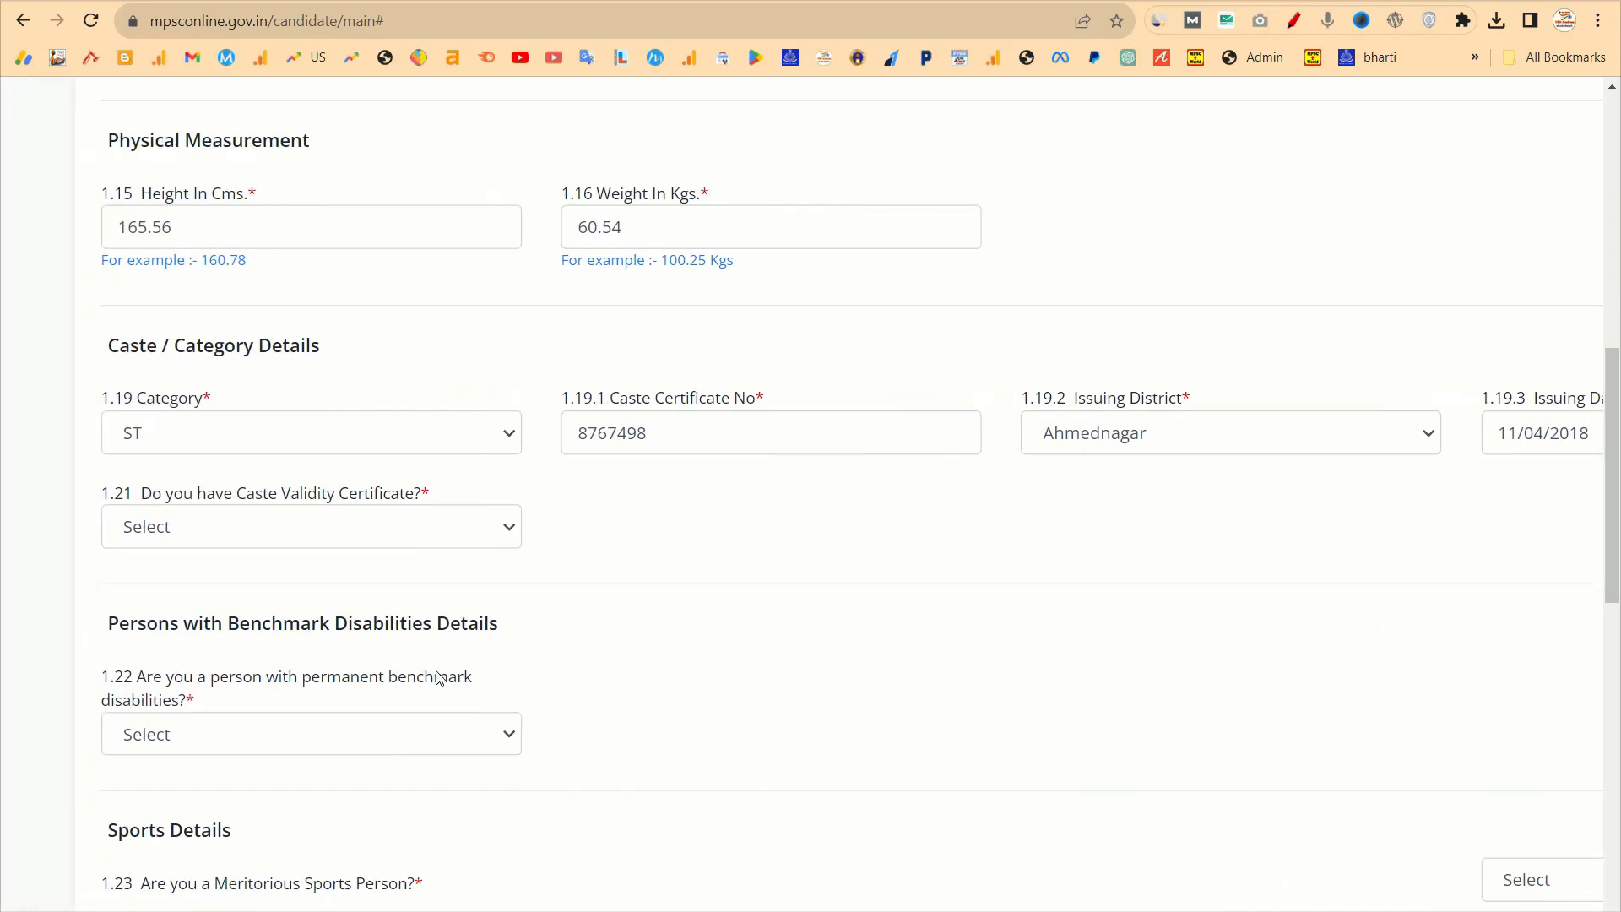
Examine the answer options of the Caste Validity Certificate question.
scroll(372, 568, "left", 1)
left_click(357, 523)
scroll(358, 518, "down", 1)
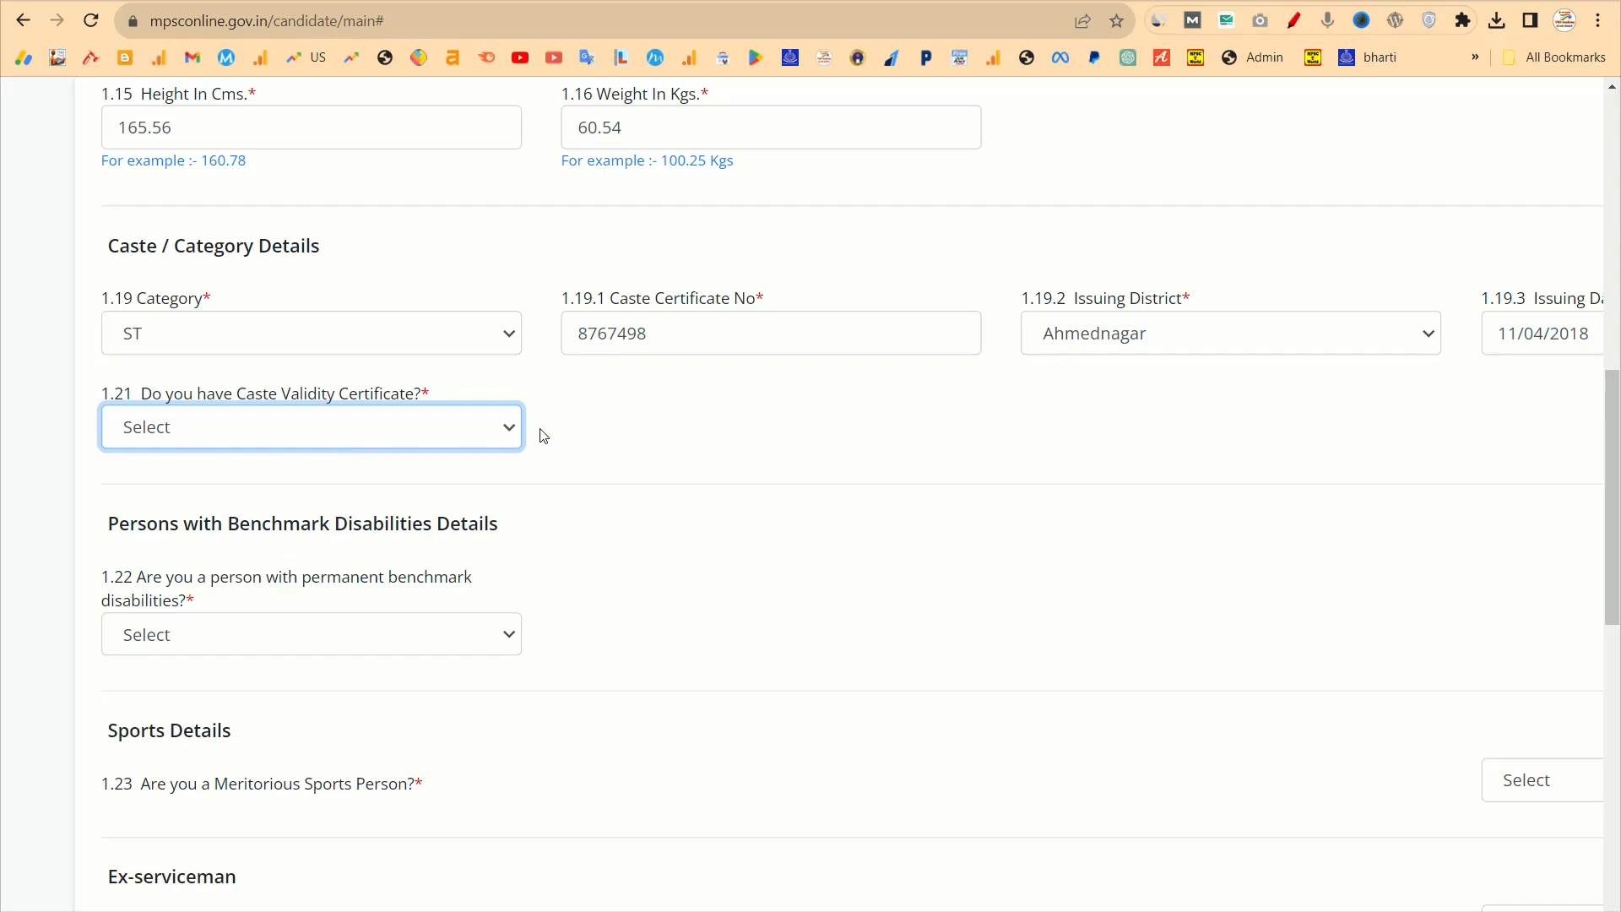
left_click(402, 425)
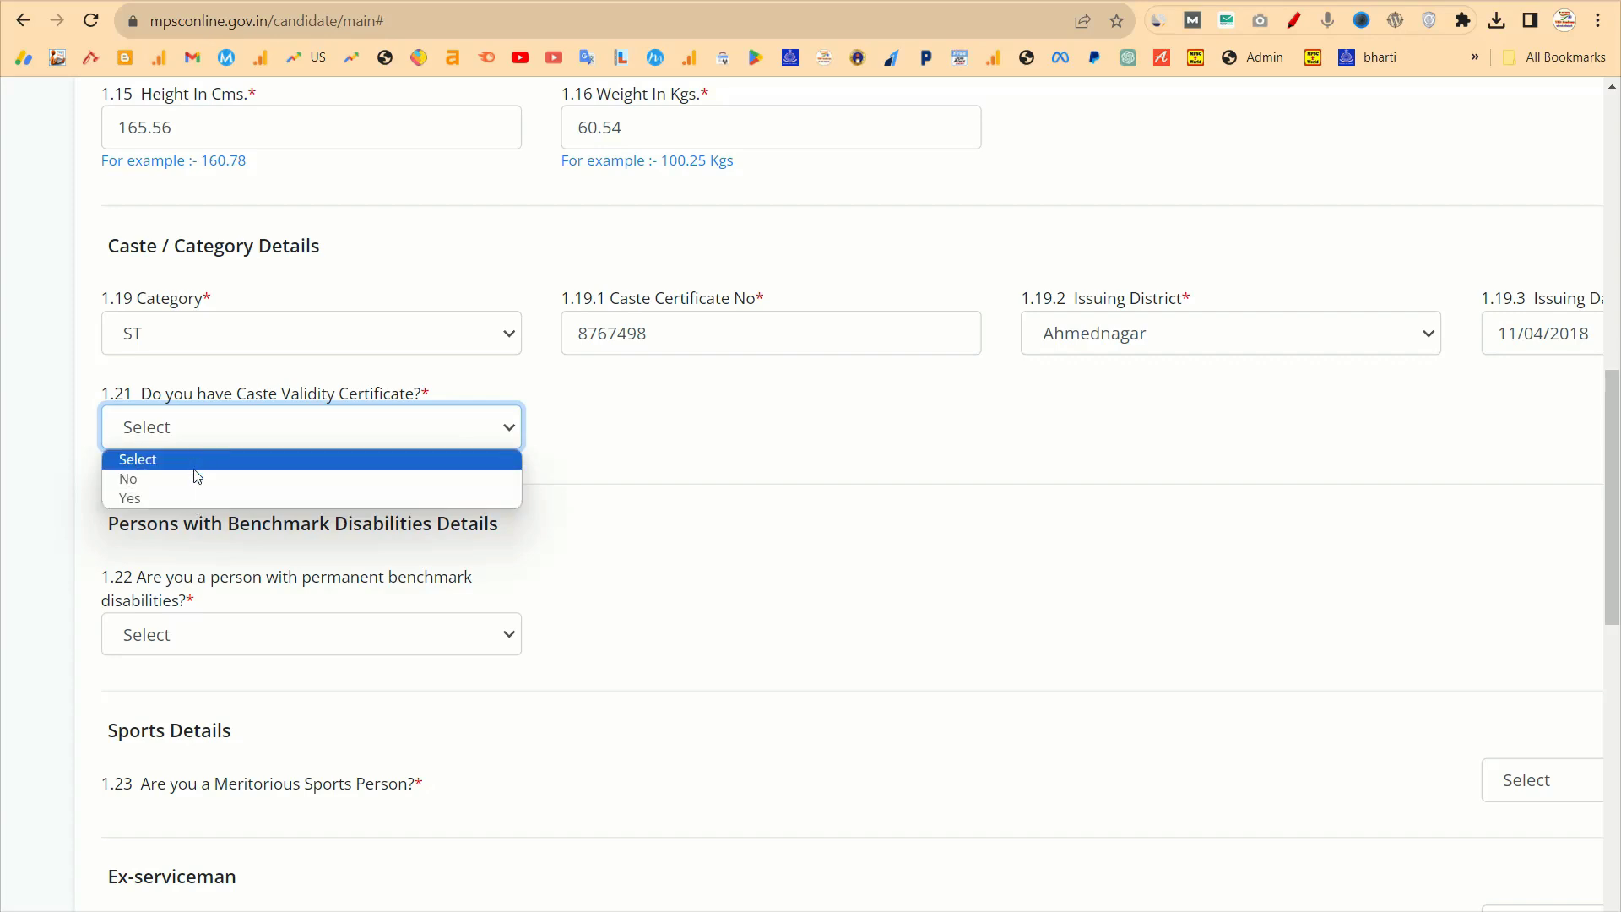
left_click(161, 499)
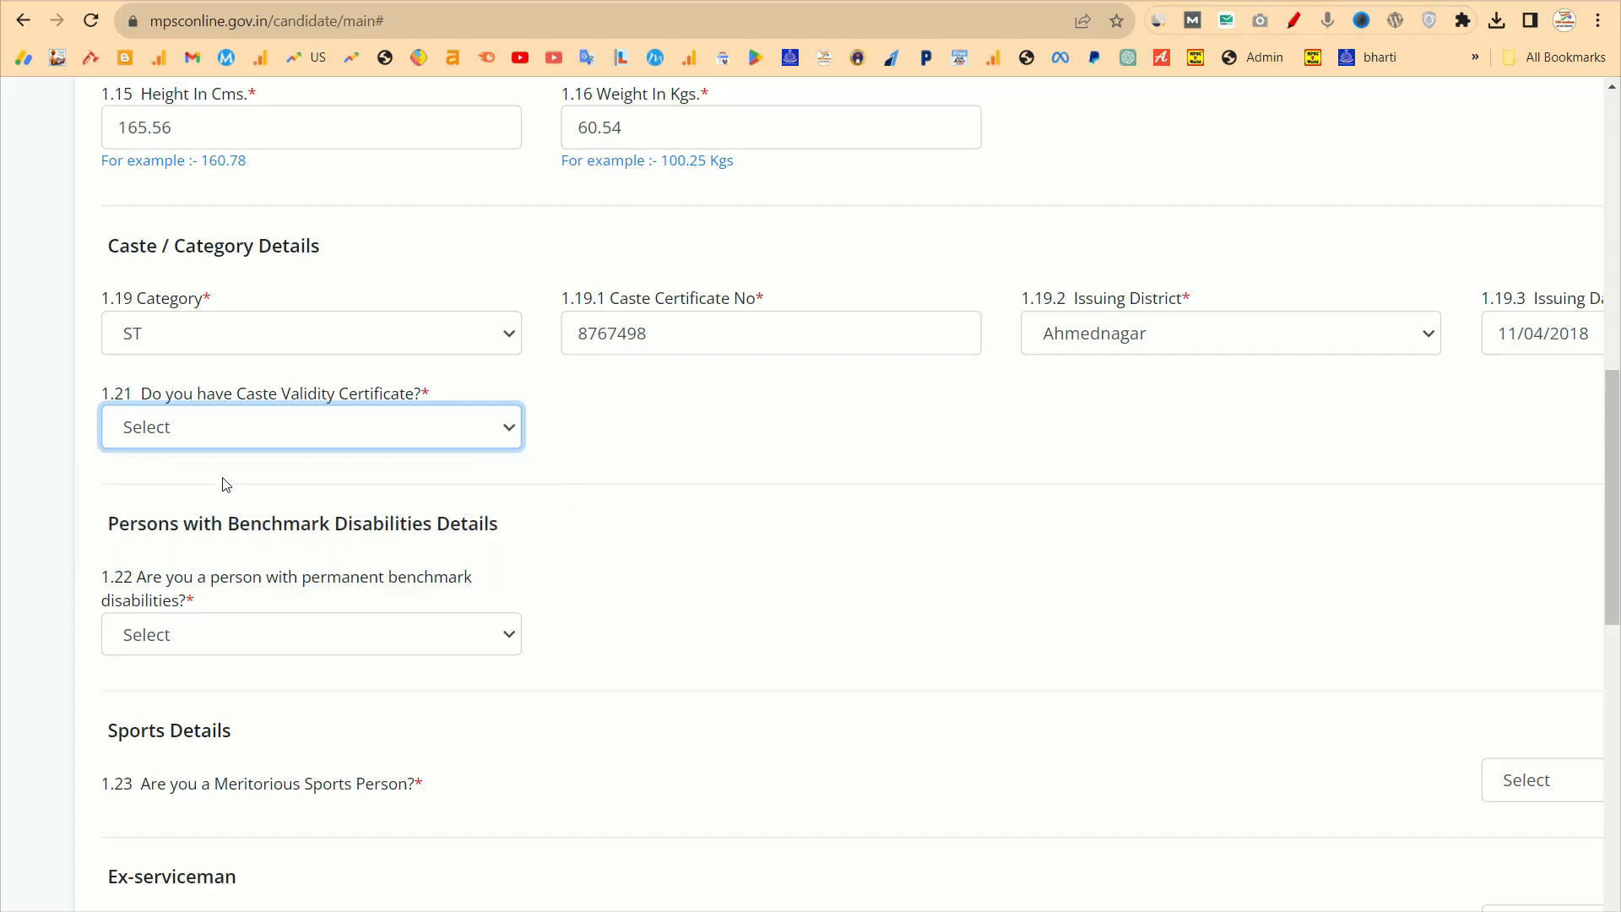
left_click(311, 408)
left_click(179, 486)
scroll(172, 629, "down", 2)
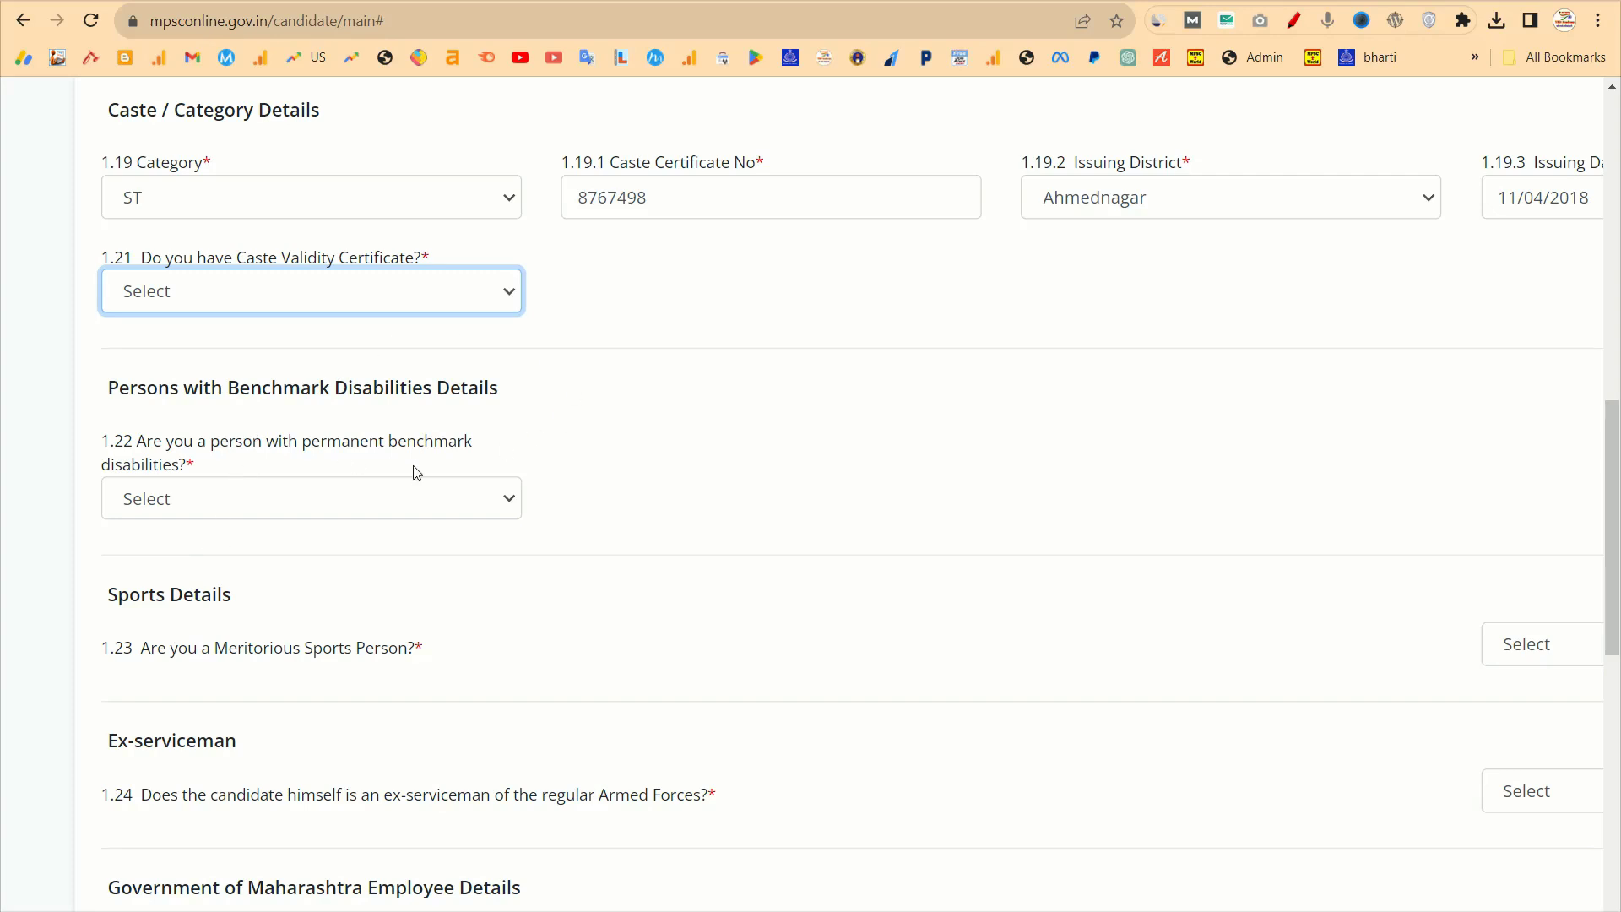
Try to answer the permanent benchmark disabilities question, checking its No and Yes options.
left_click(352, 506)
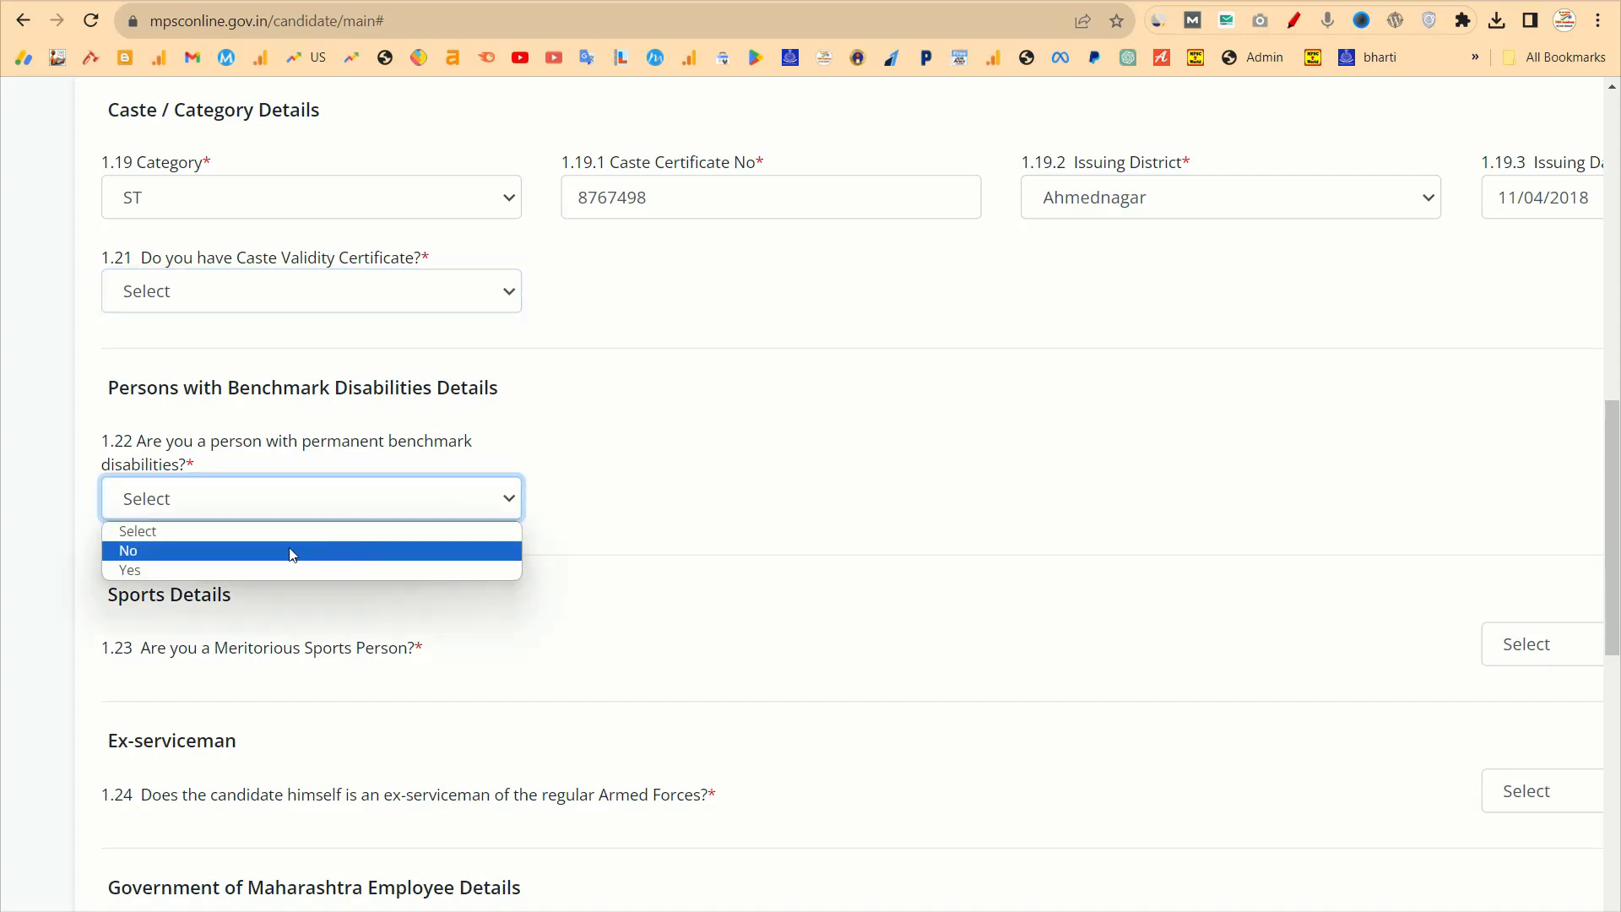
key("Escape")
left_click(292, 506)
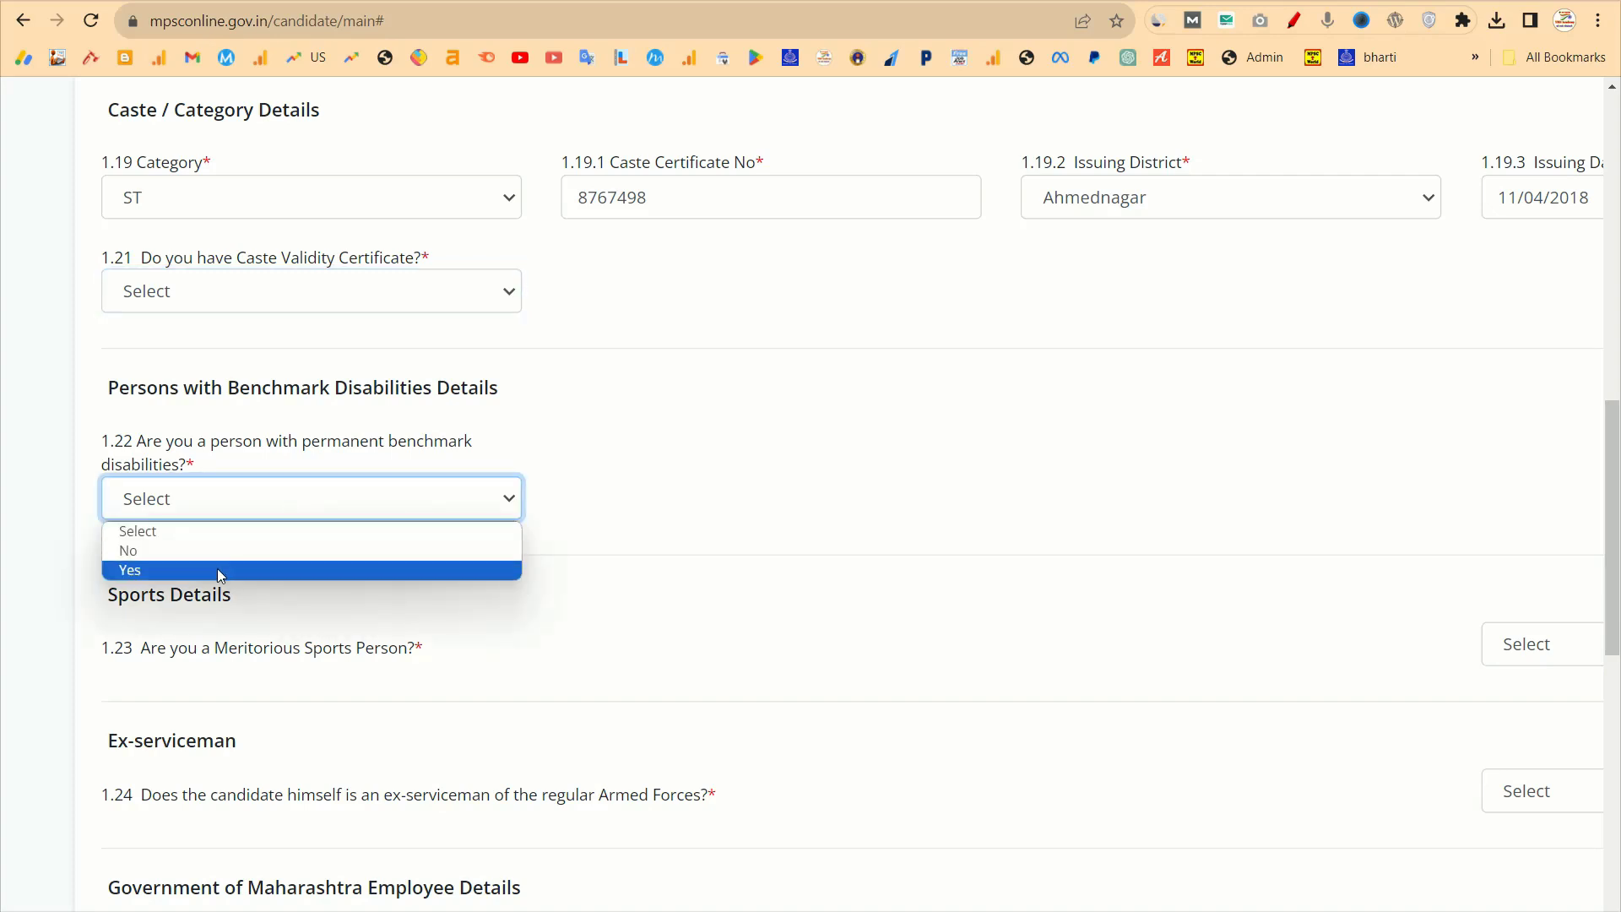
key("Escape")
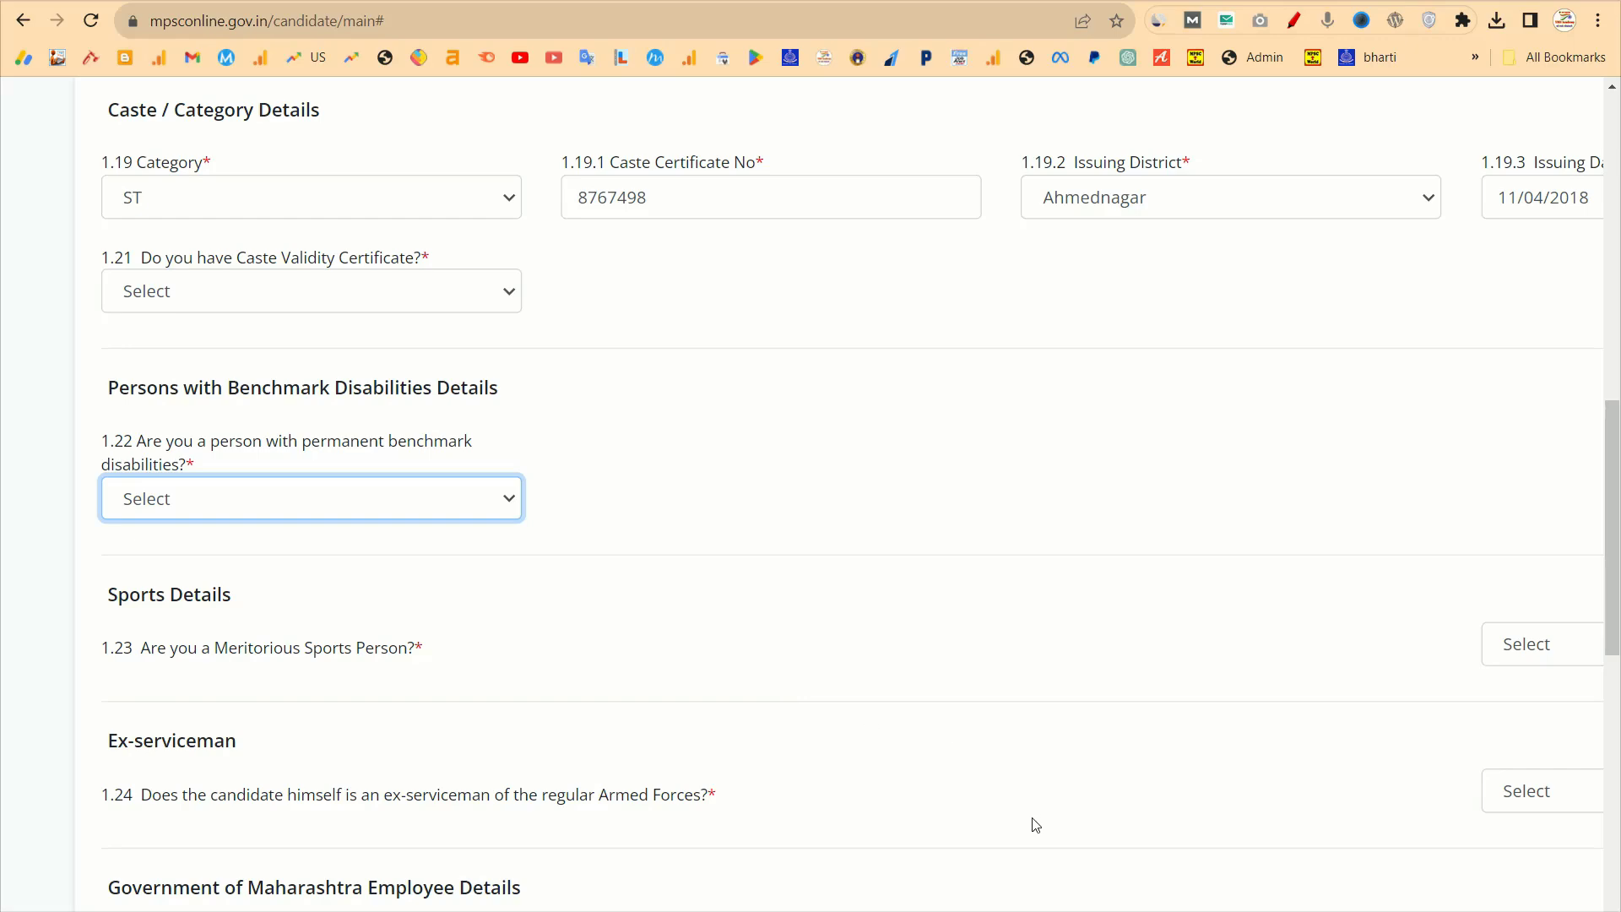
Switch to the Mozilla page for the downloaded Firefox installer and look over its installation instructions.
left_click(909, 0)
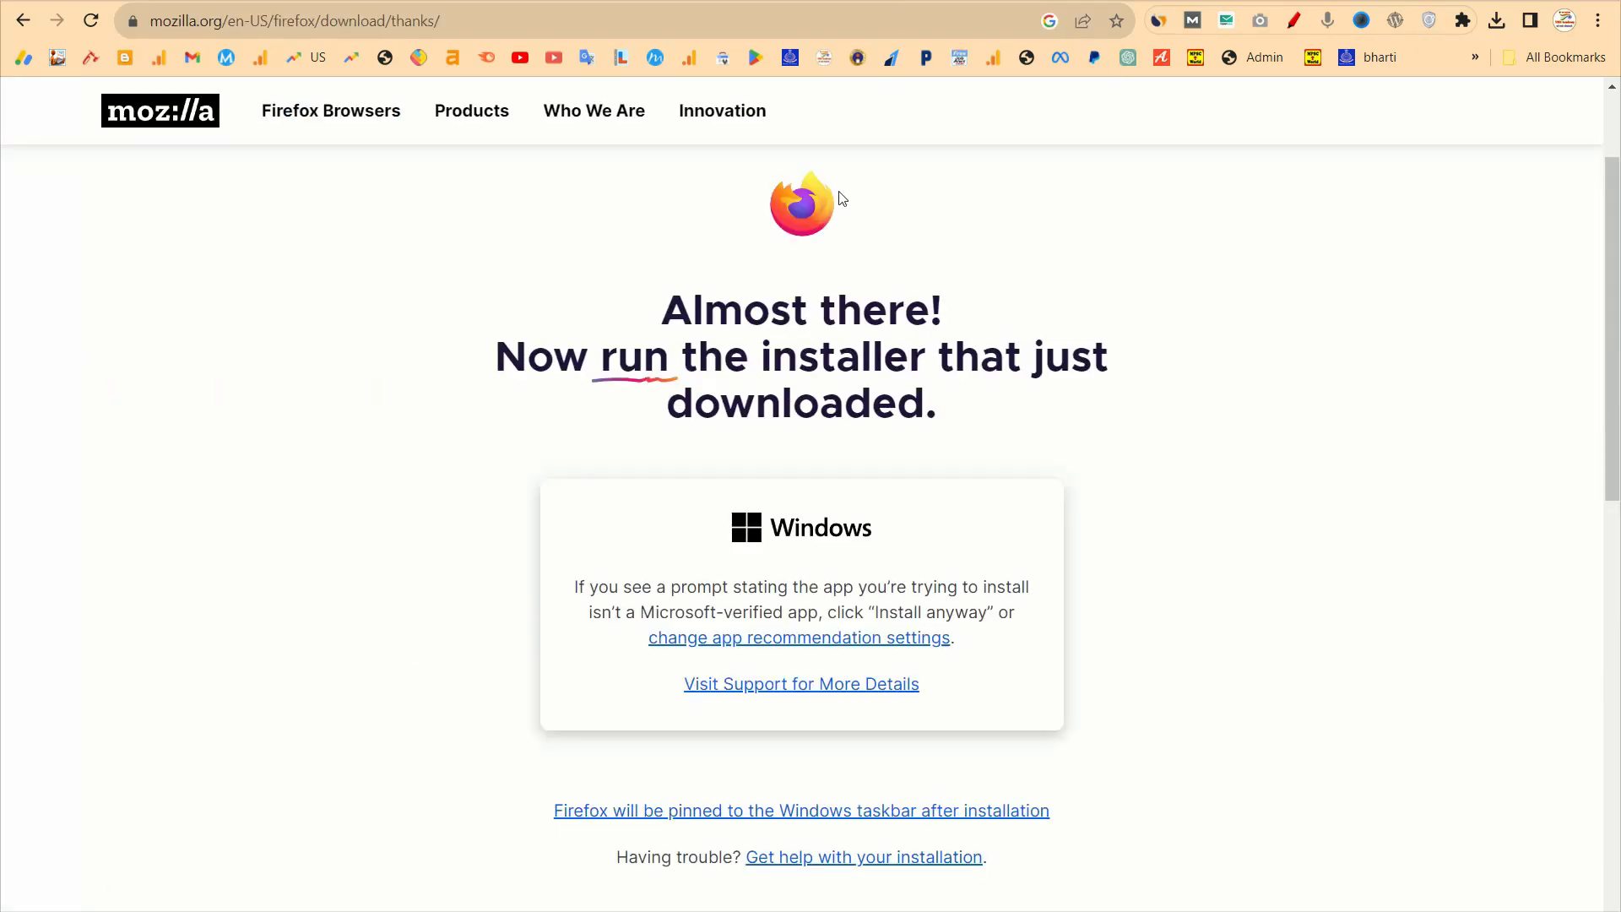
scroll(841, 203, "up", 5)
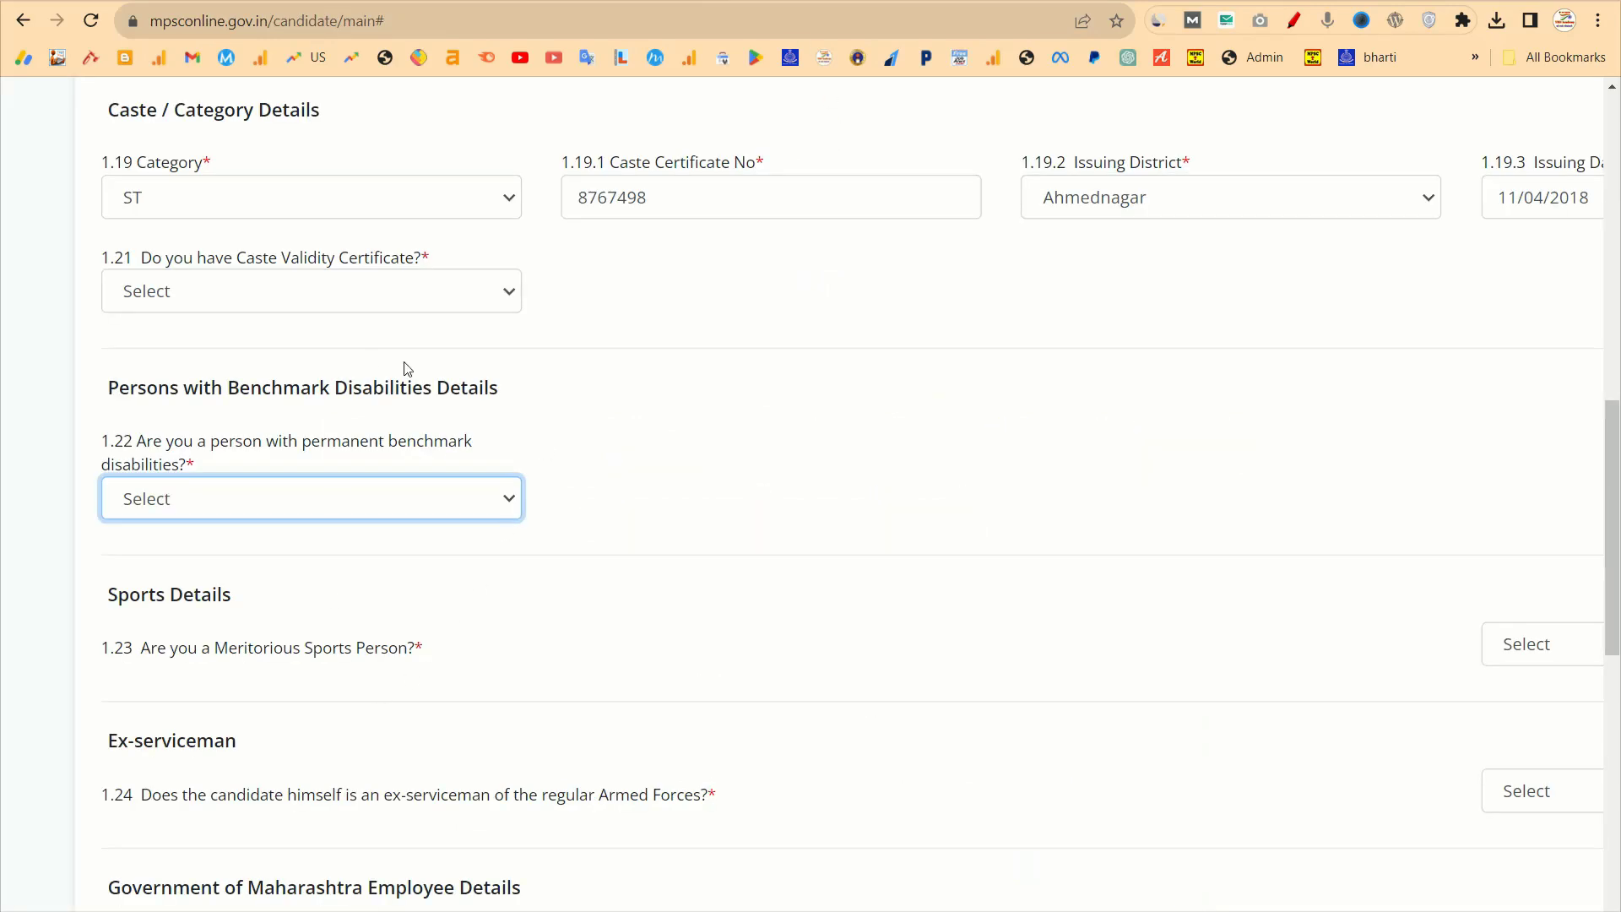
Try to answer the Meritorious Sports Person question with No and with Yes.
scroll(440, 654, "down", 4)
scroll(951, 633, "right", 5)
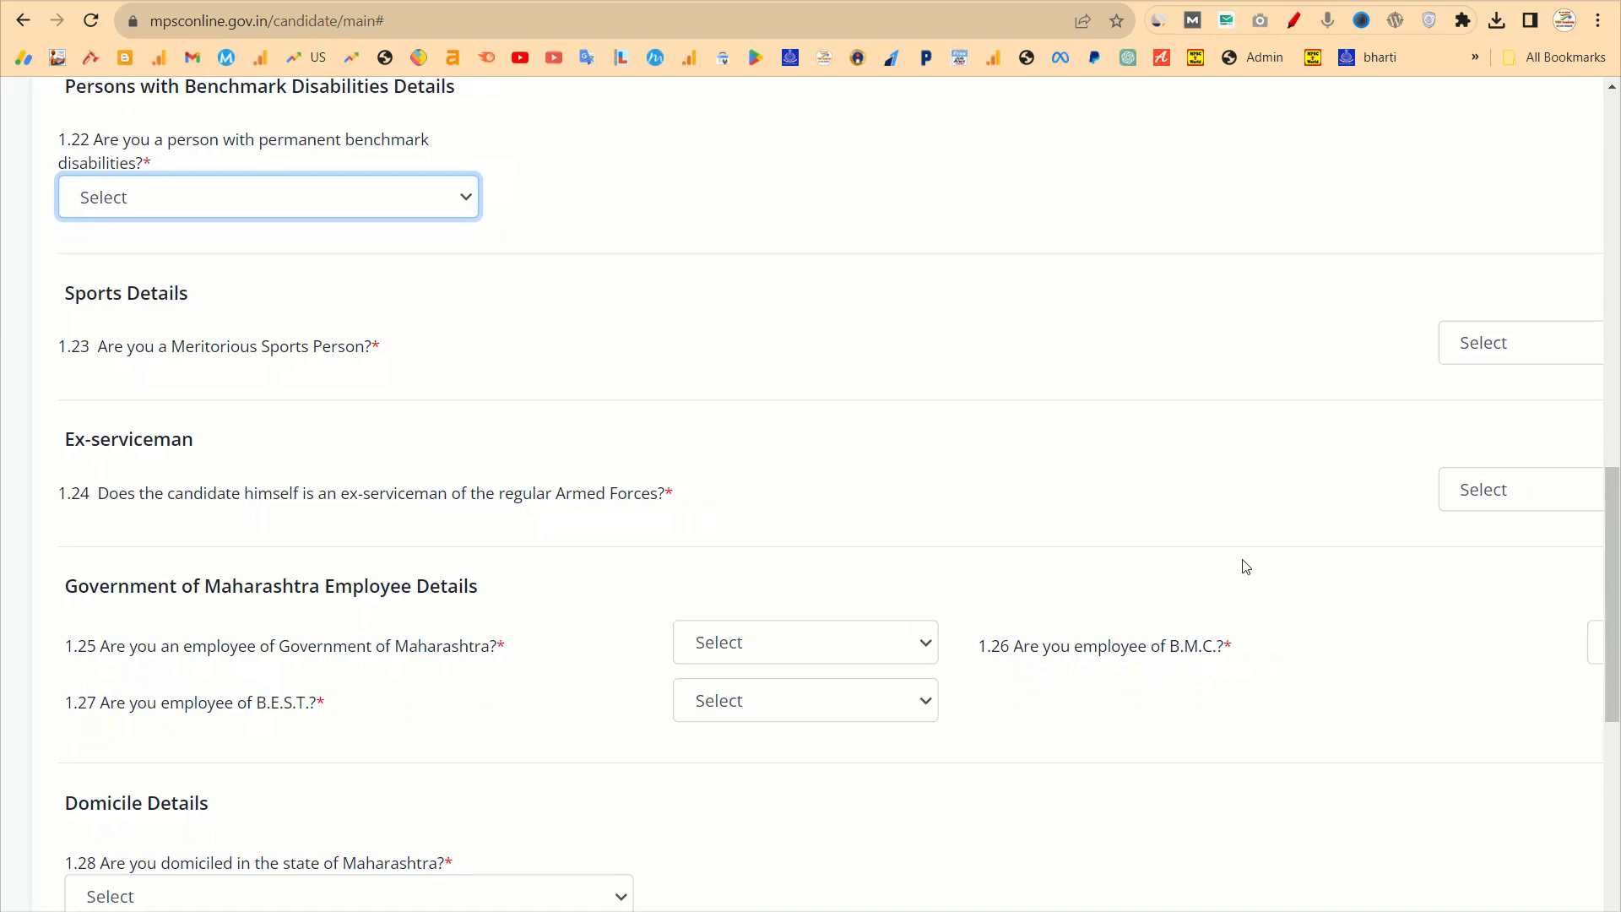
left_click(1335, 339)
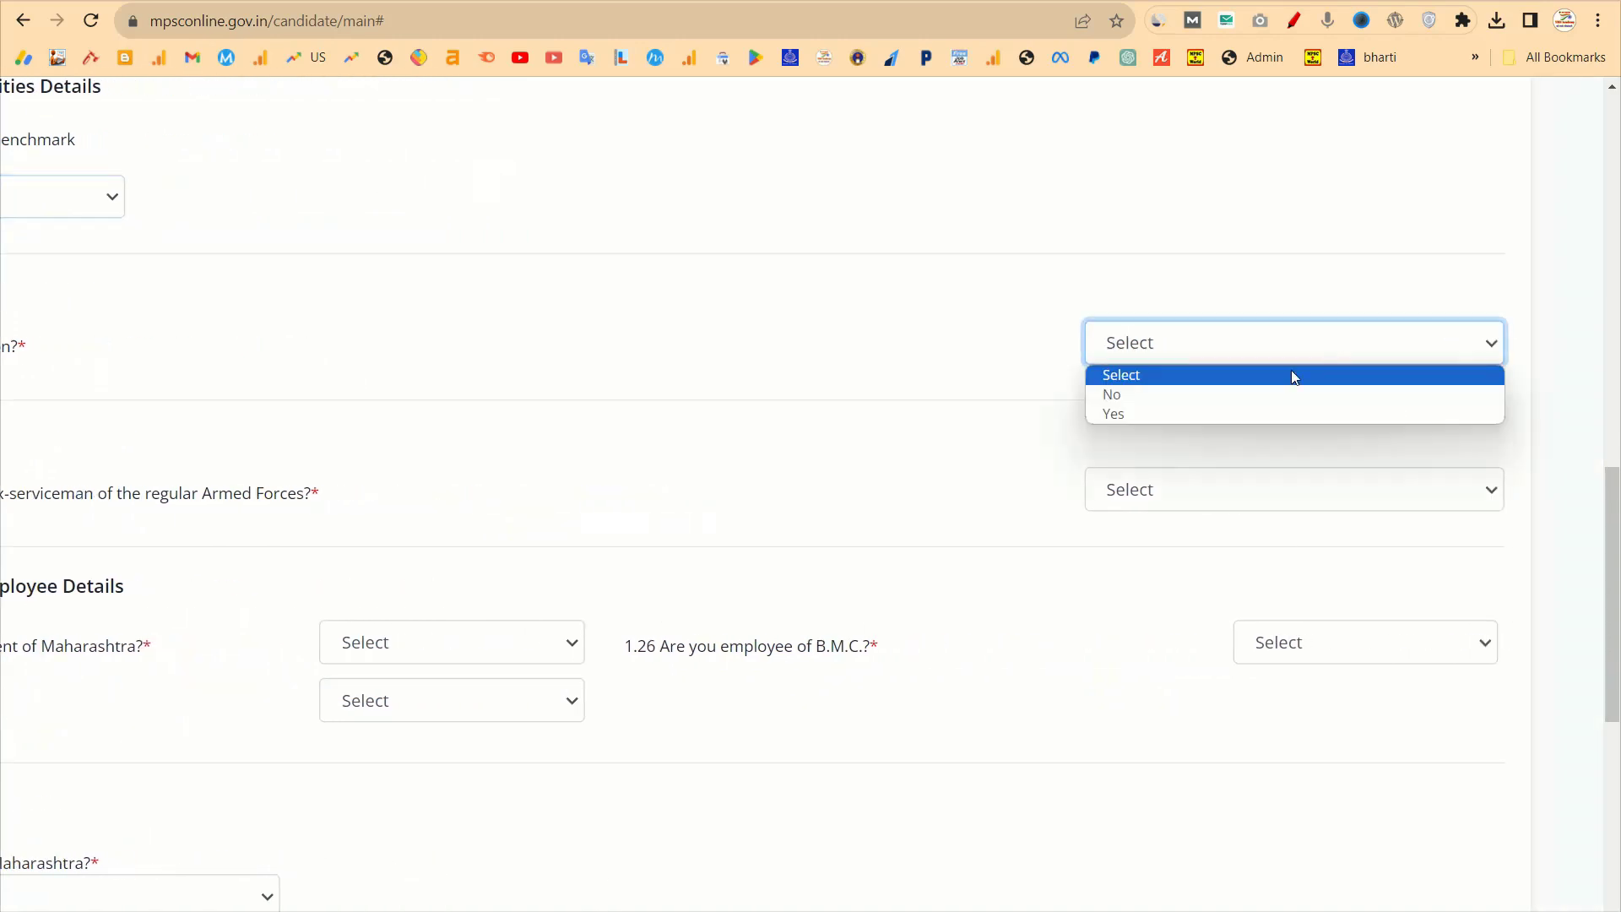
left_click(1170, 402)
left_click(1170, 341)
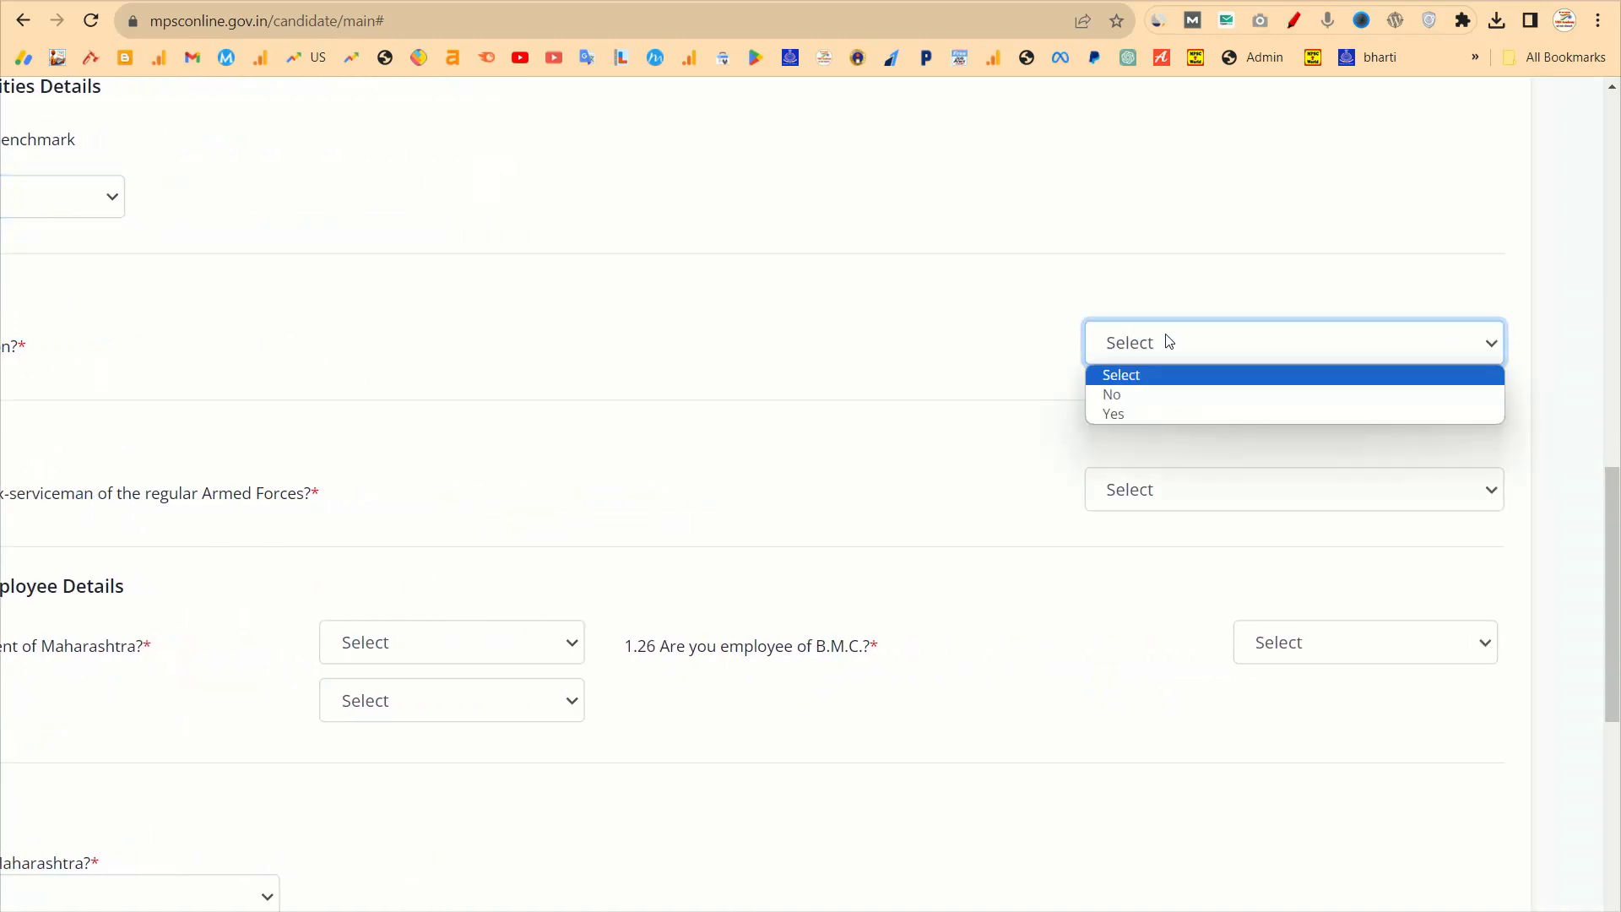
left_click(1112, 416)
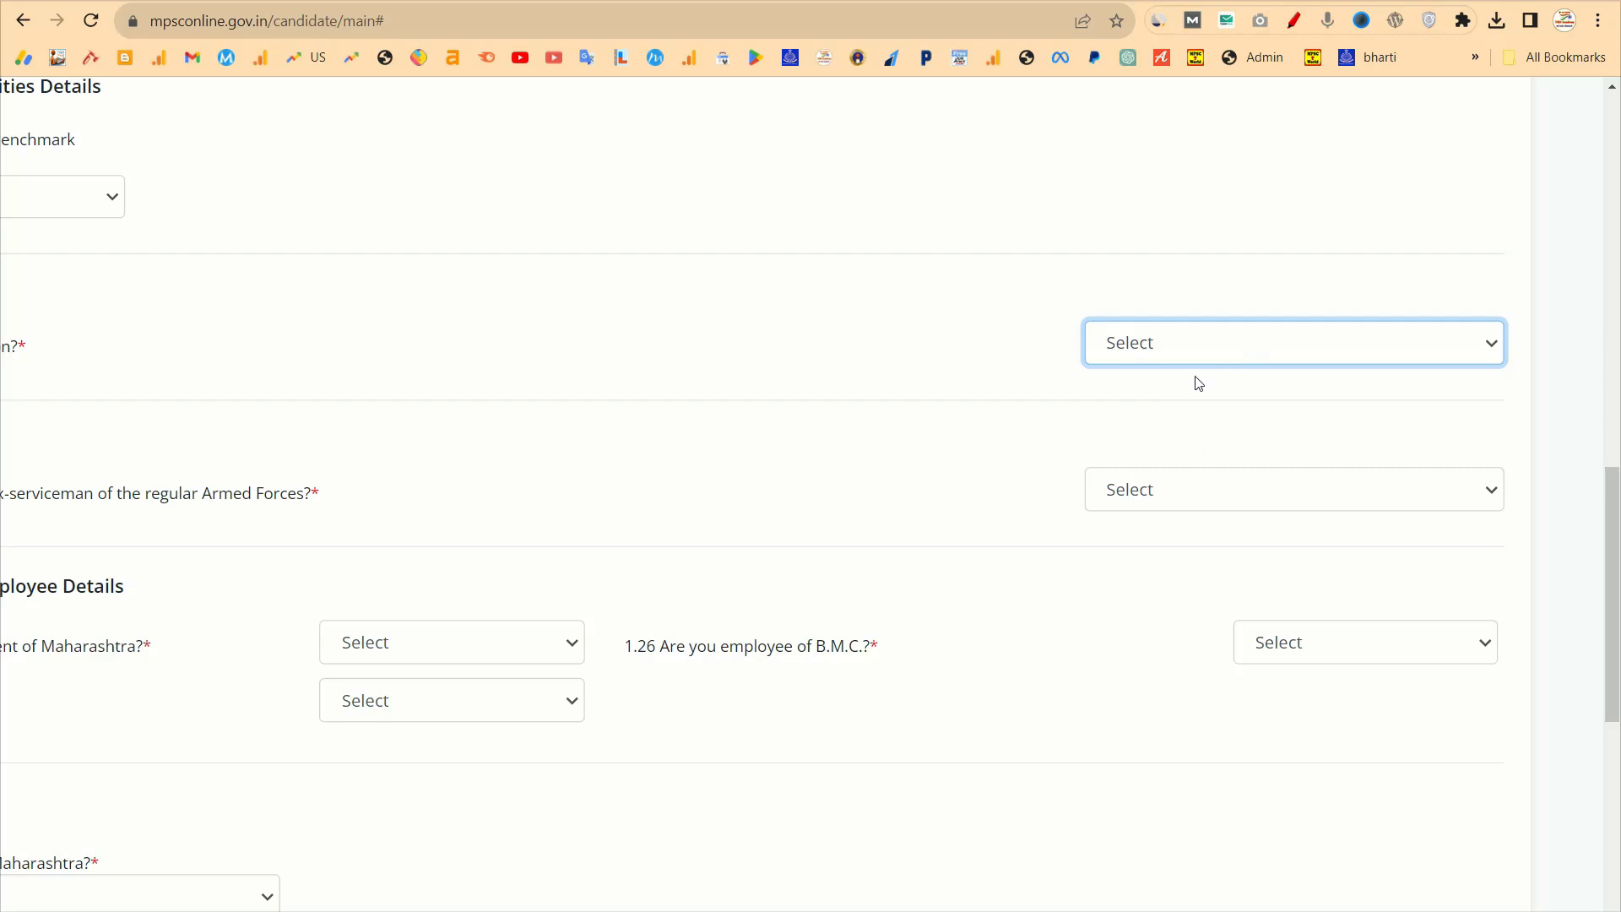
left_click(1190, 351)
left_click(1094, 421)
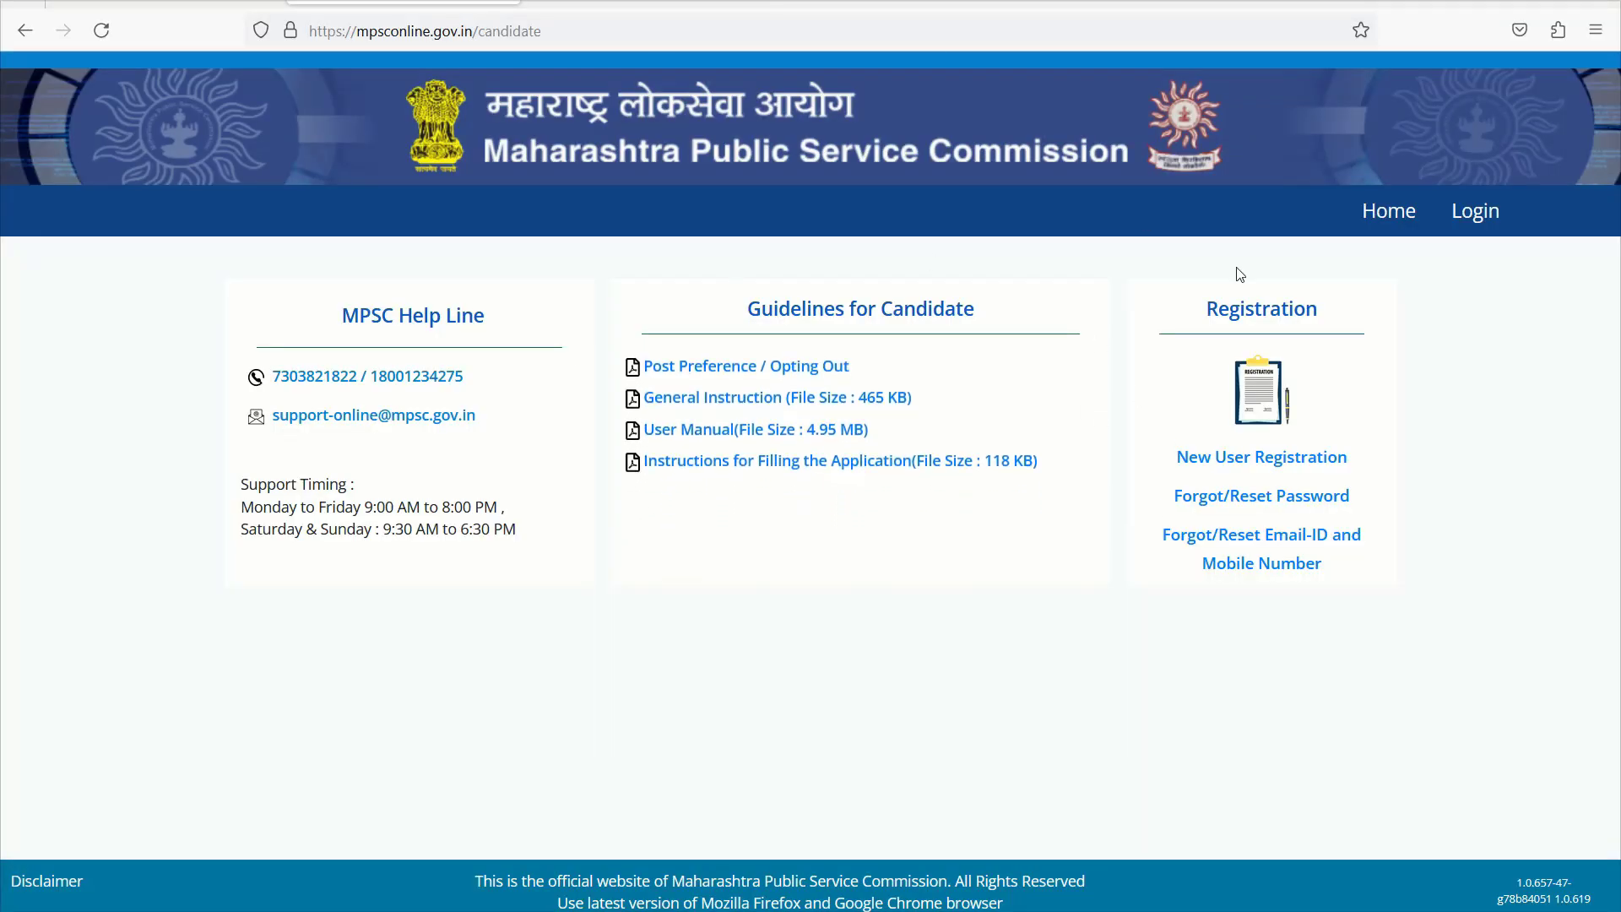
Switch to the MPSC candidate portal in Firefox and open its login page.
left_click(1476, 211)
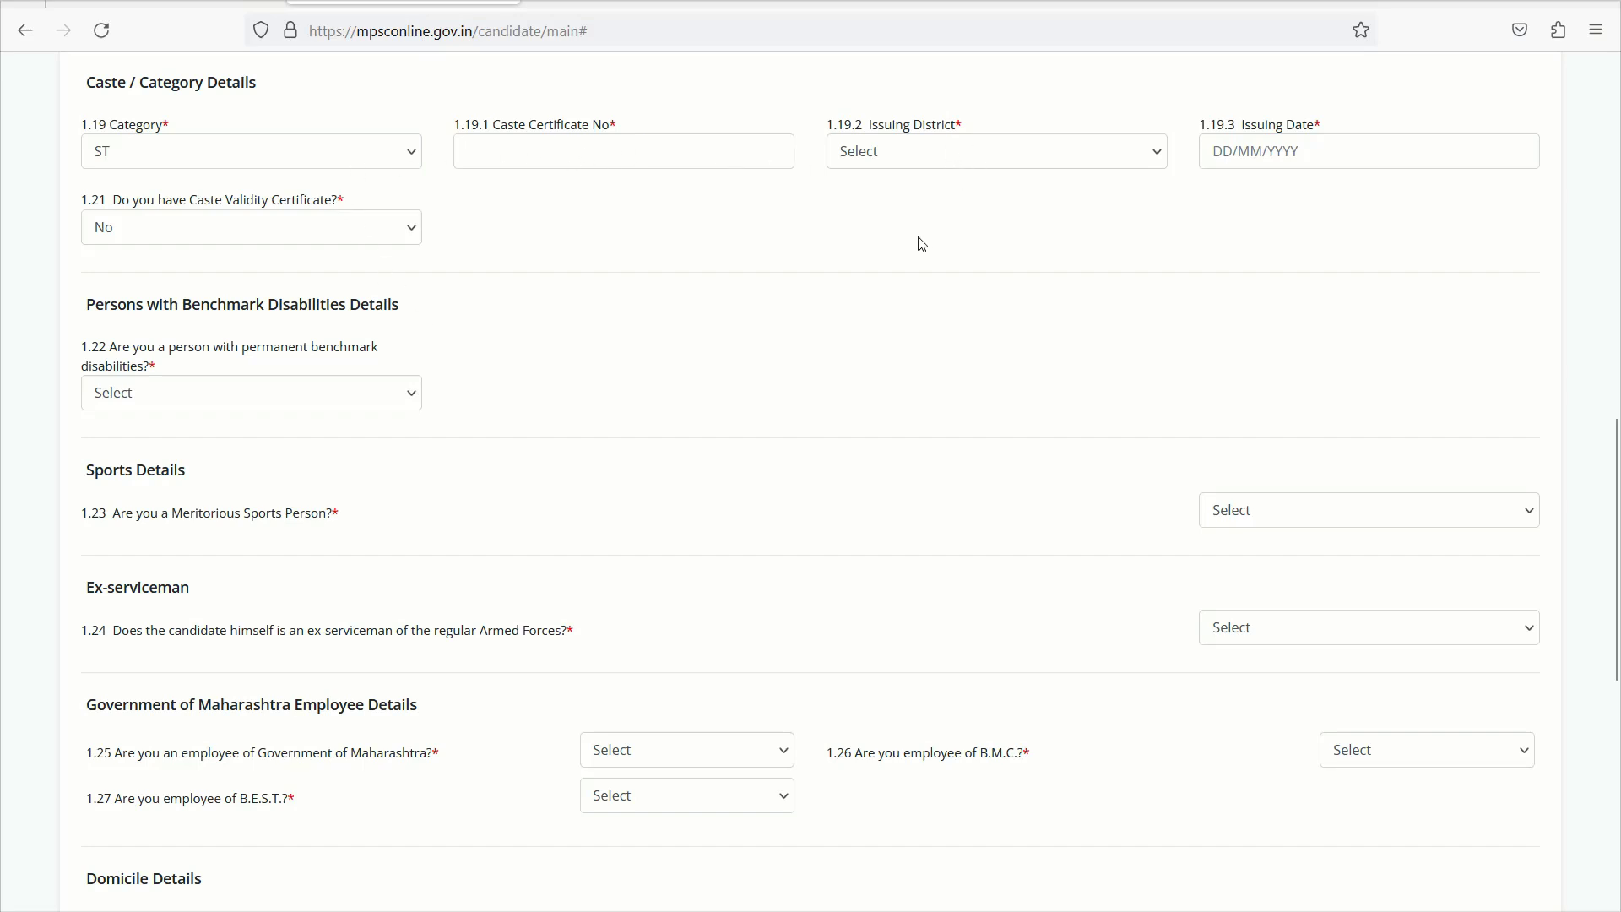
Choose No for the Caste Validity Certificate question in the caste details.
scroll(281, 287, "down", 1)
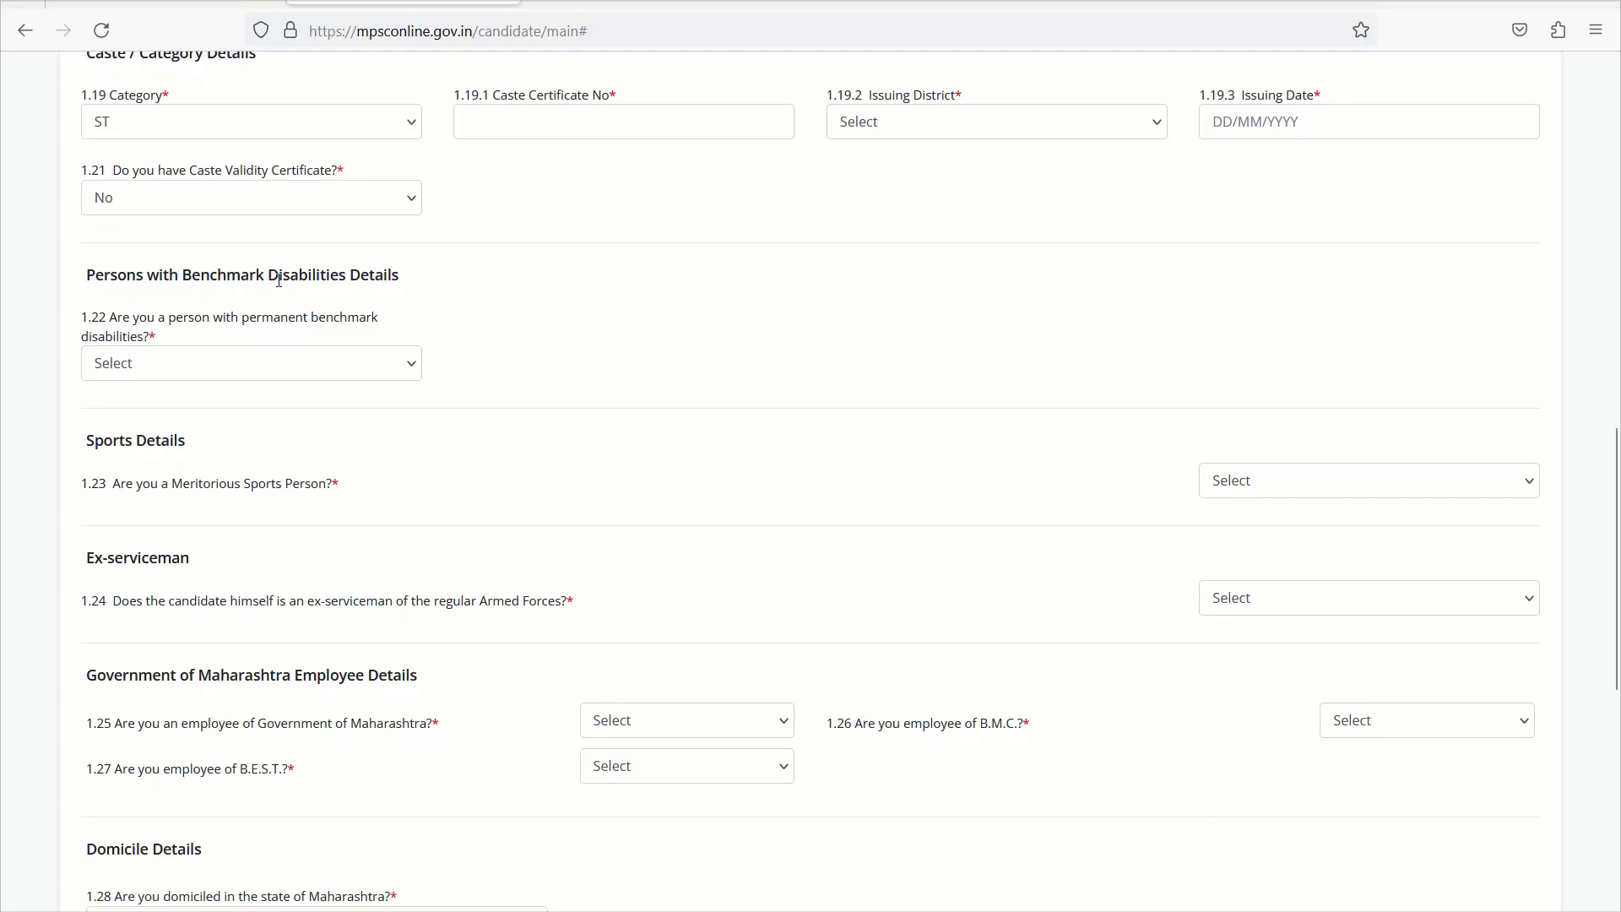
left_click(221, 210)
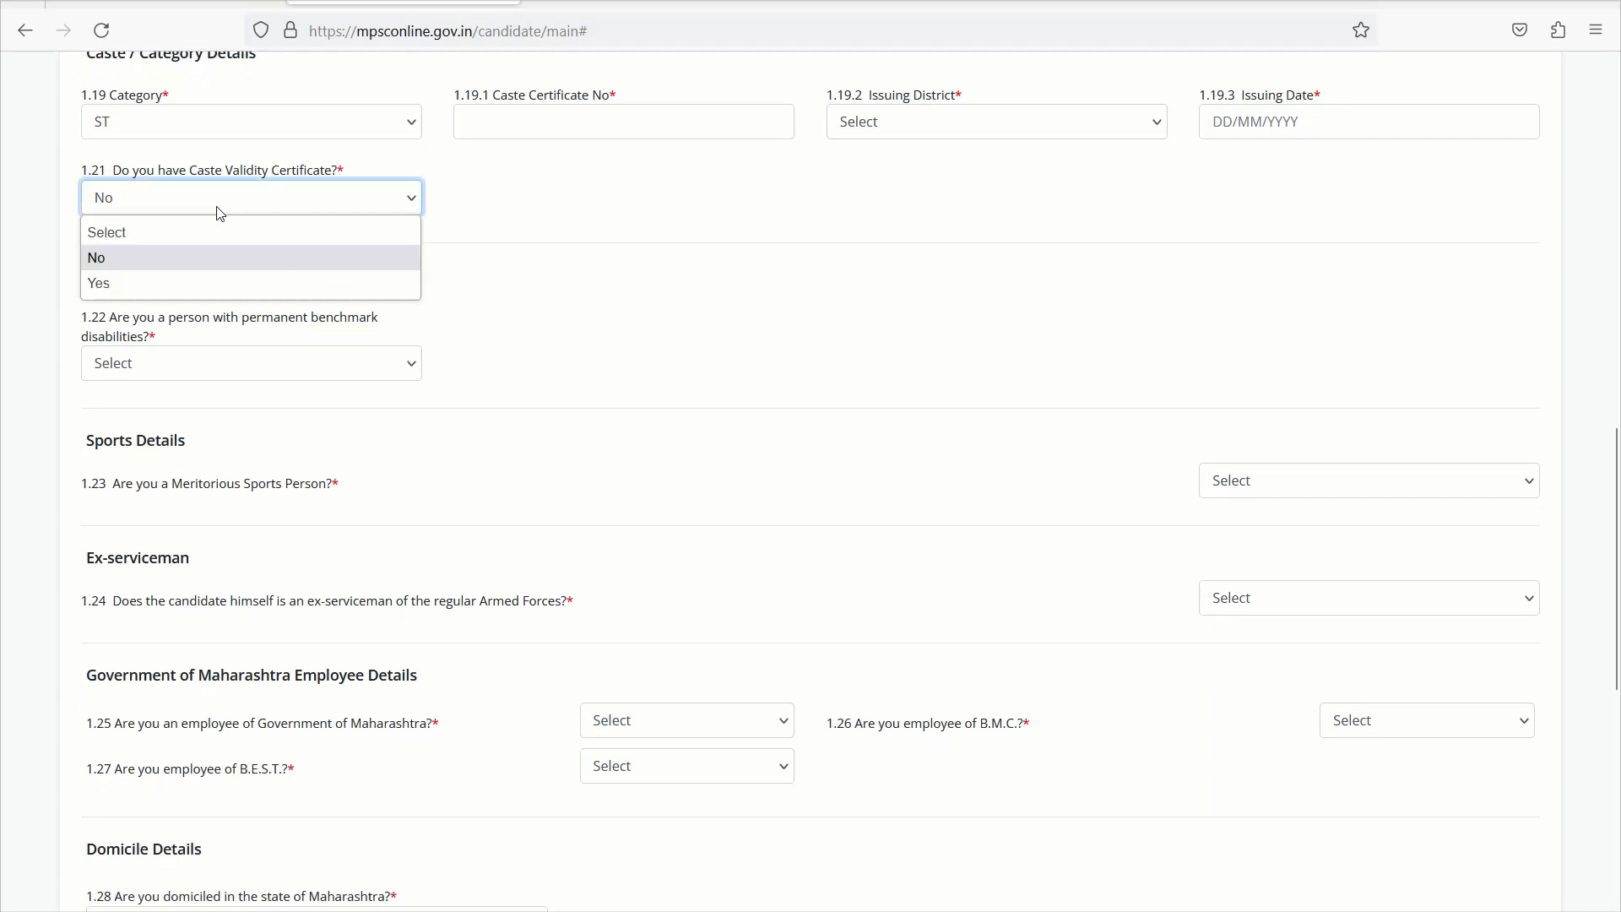
left_click(134, 270)
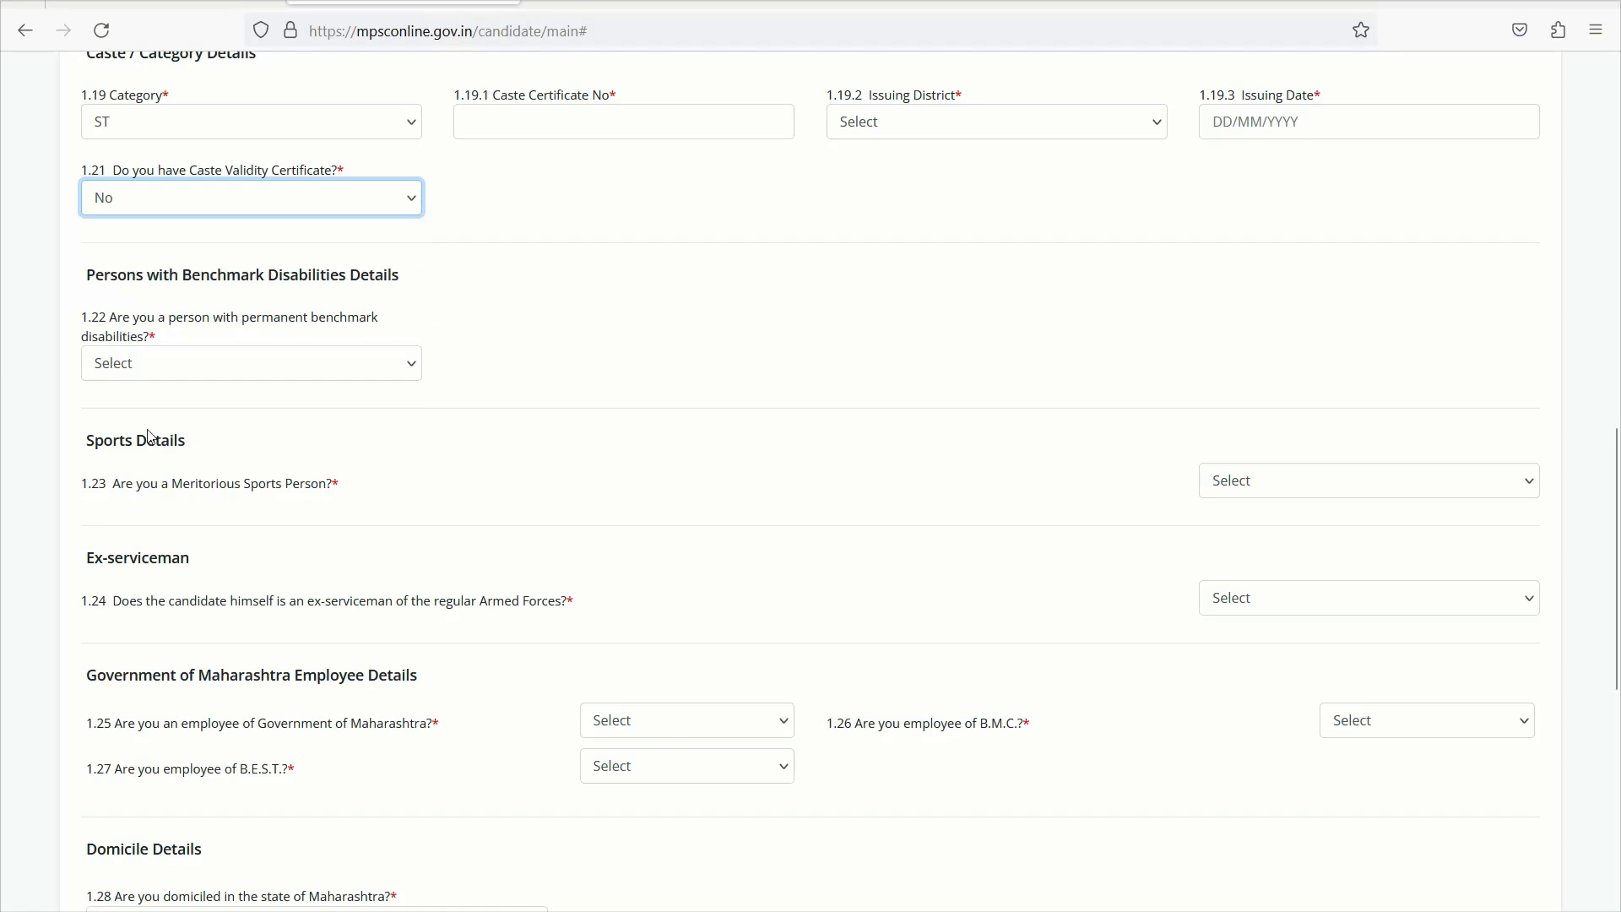
Answer Yes to the permanent benchmark disabilities question and examine the disability category, sub-category, percentage and certificate type fields.
left_click(152, 365)
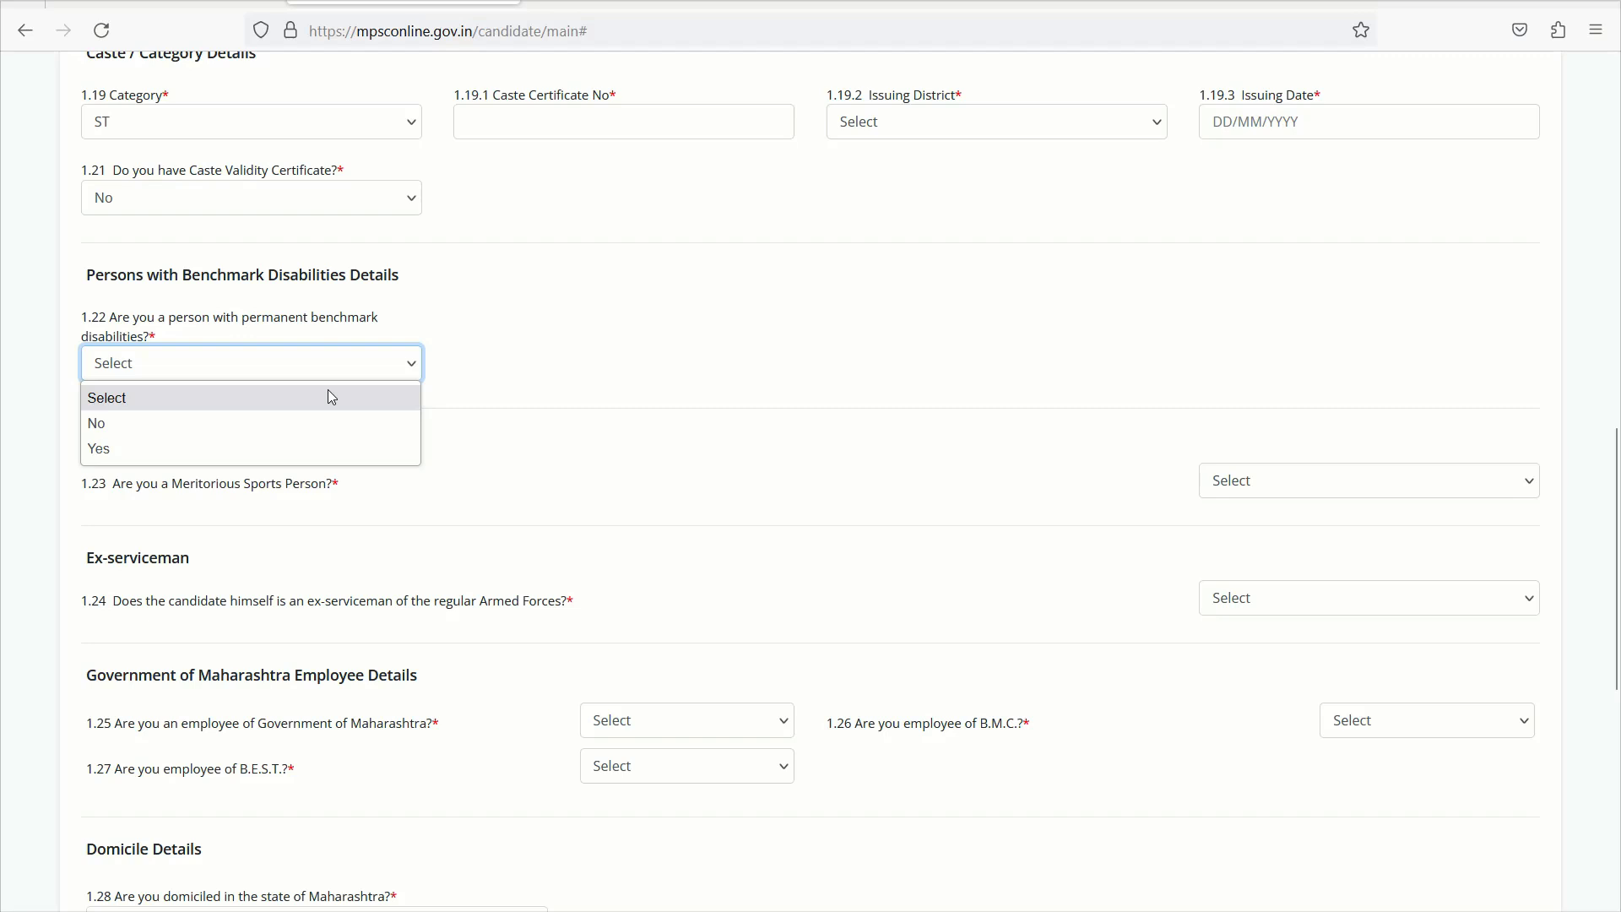
left_click(215, 454)
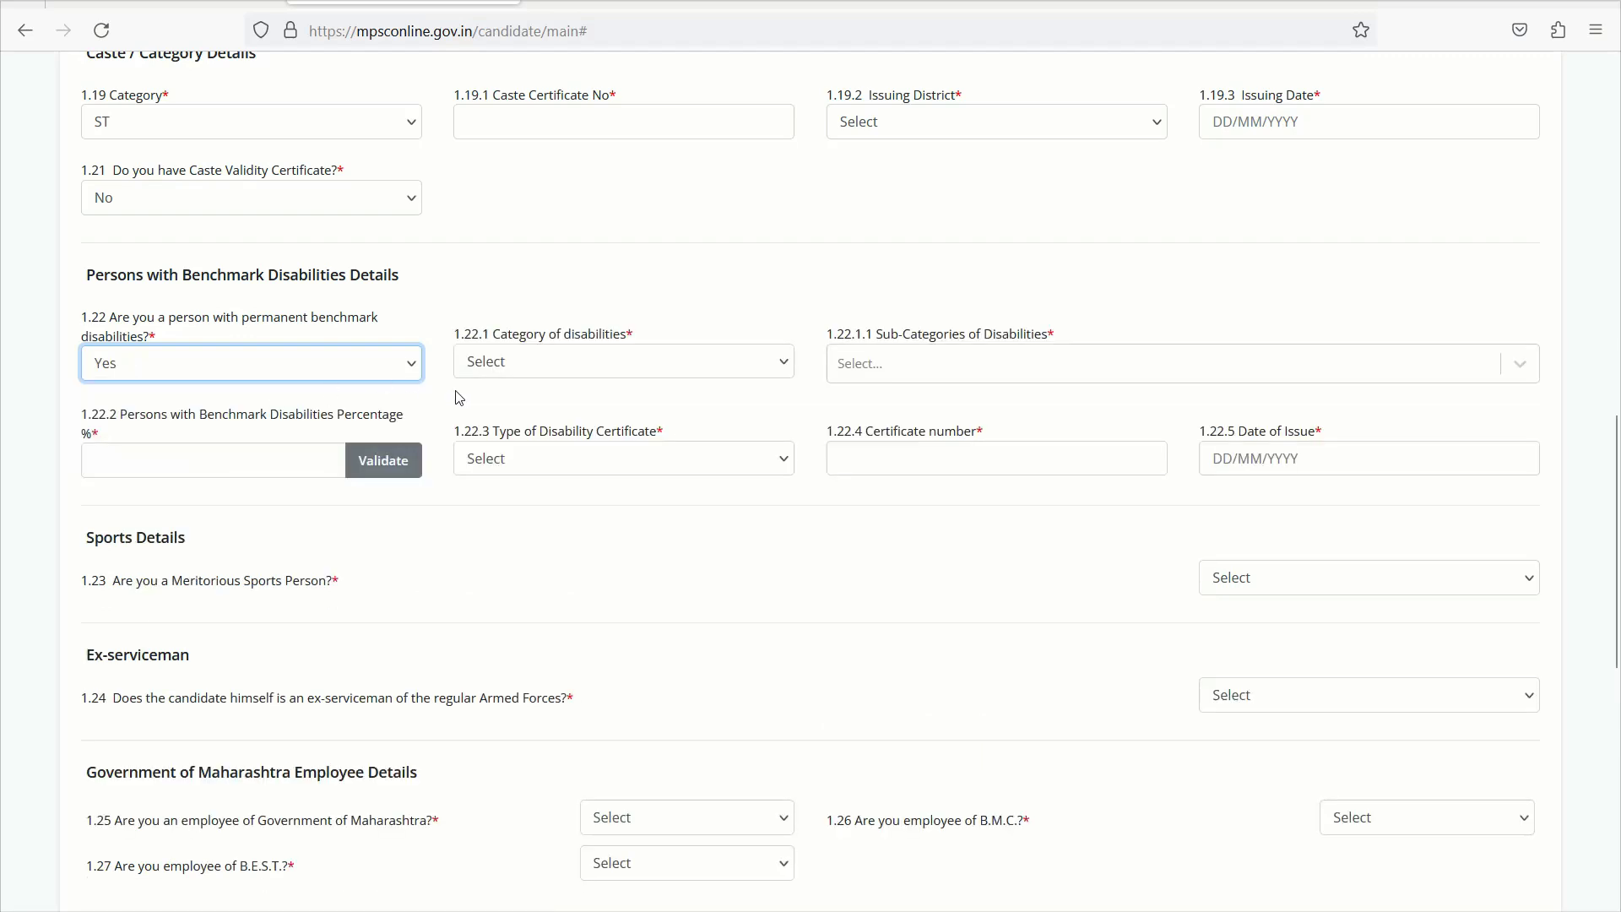
left_click(572, 362)
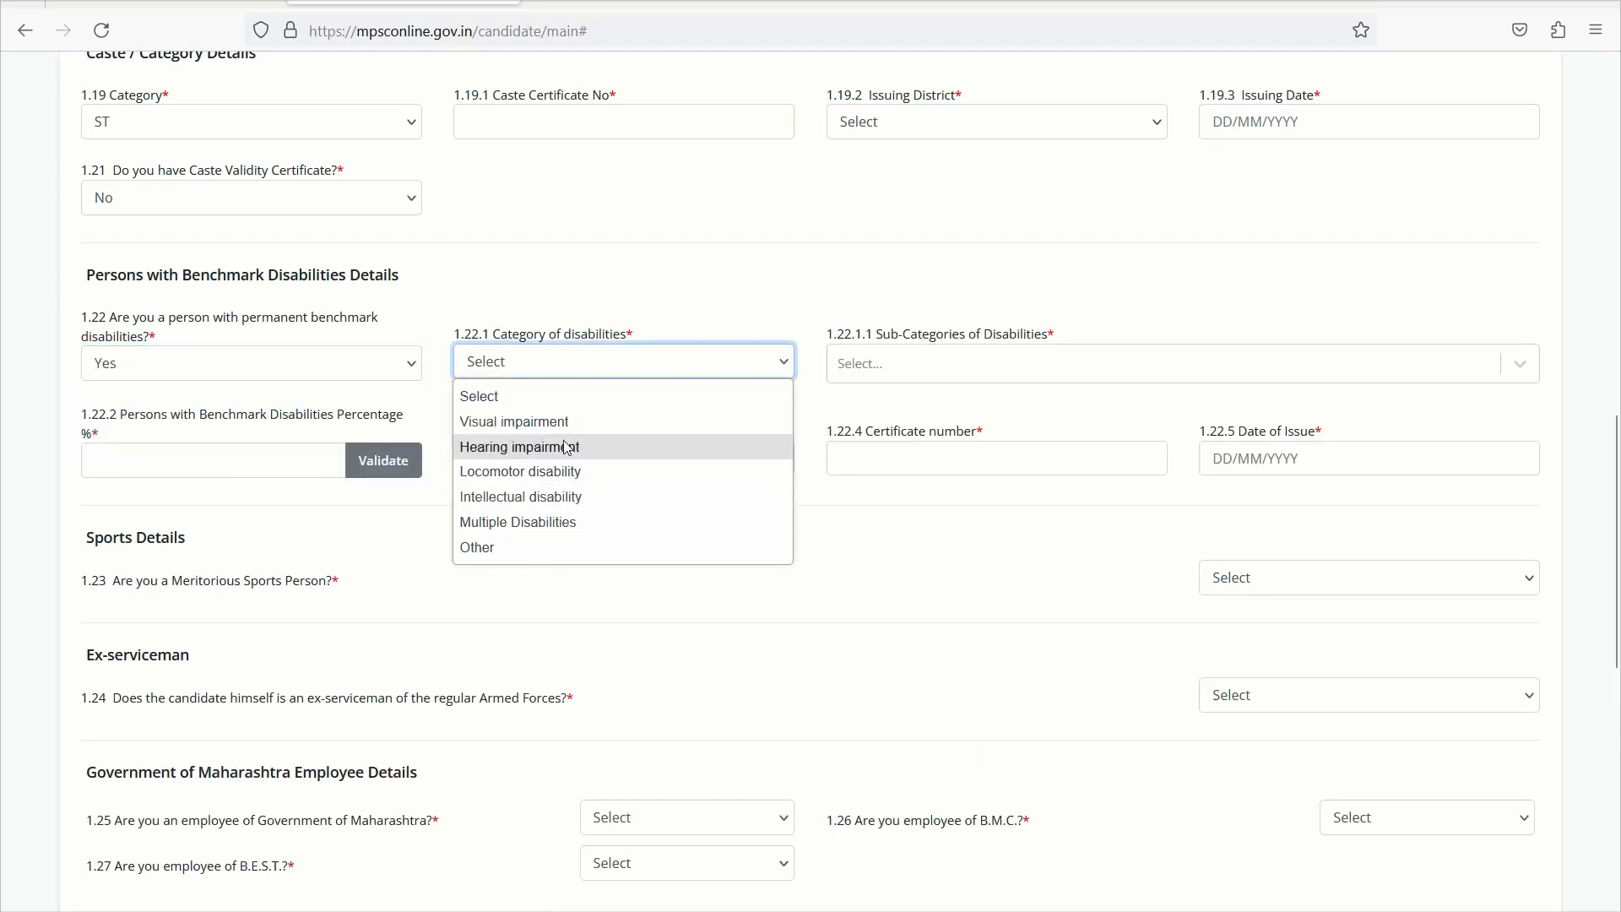
left_click(741, 396)
left_click(900, 363)
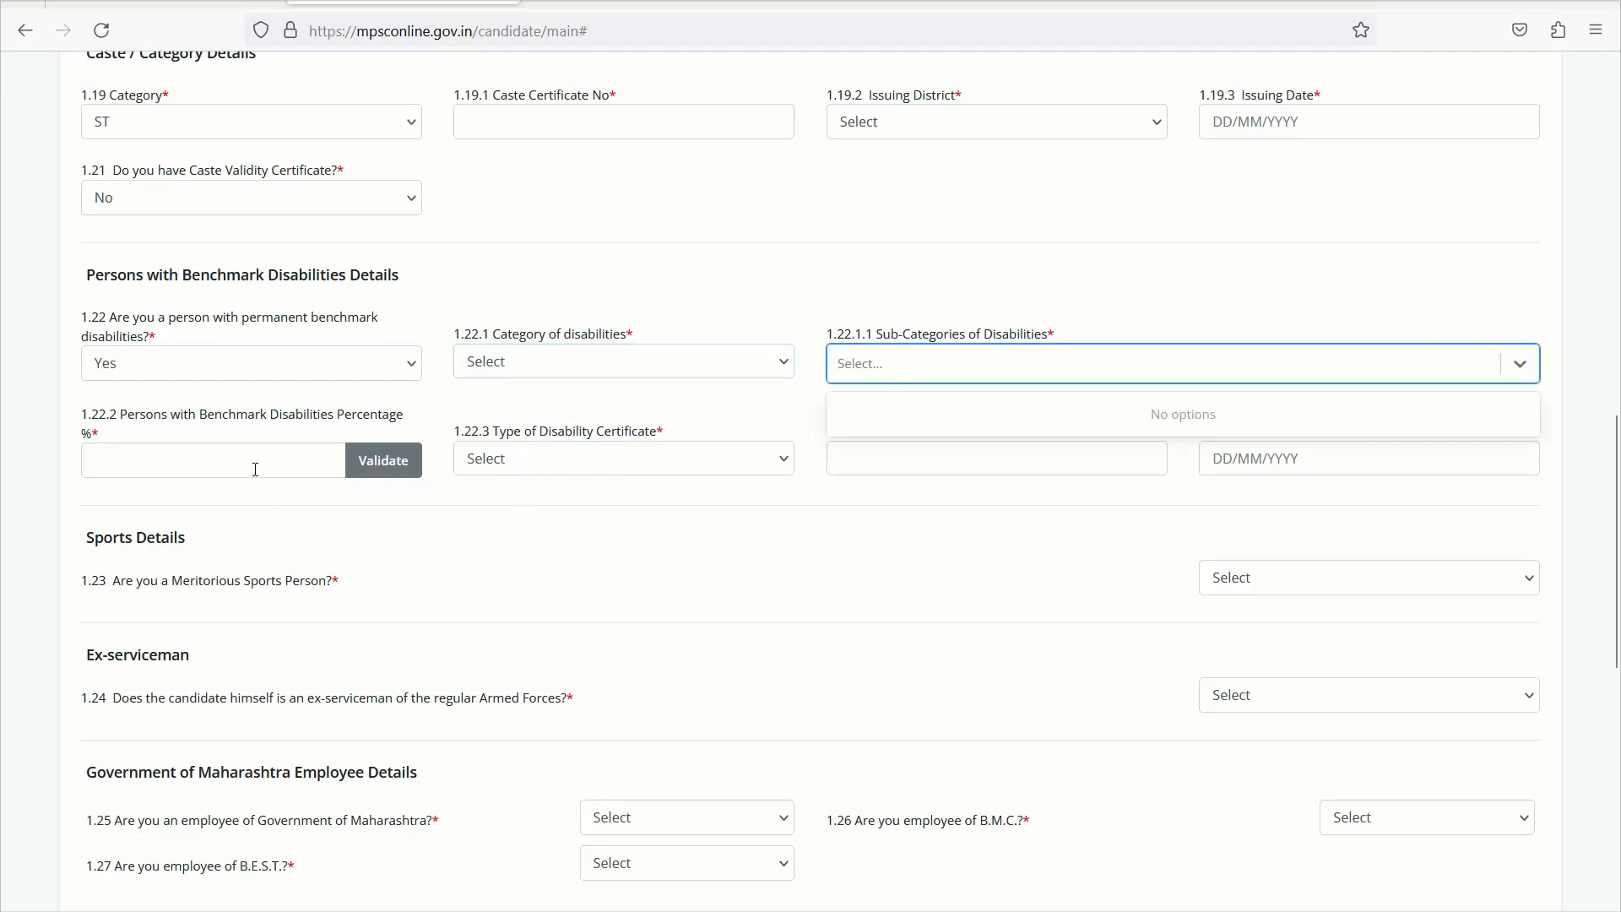
left_click_drag(96, 435, 93, 418)
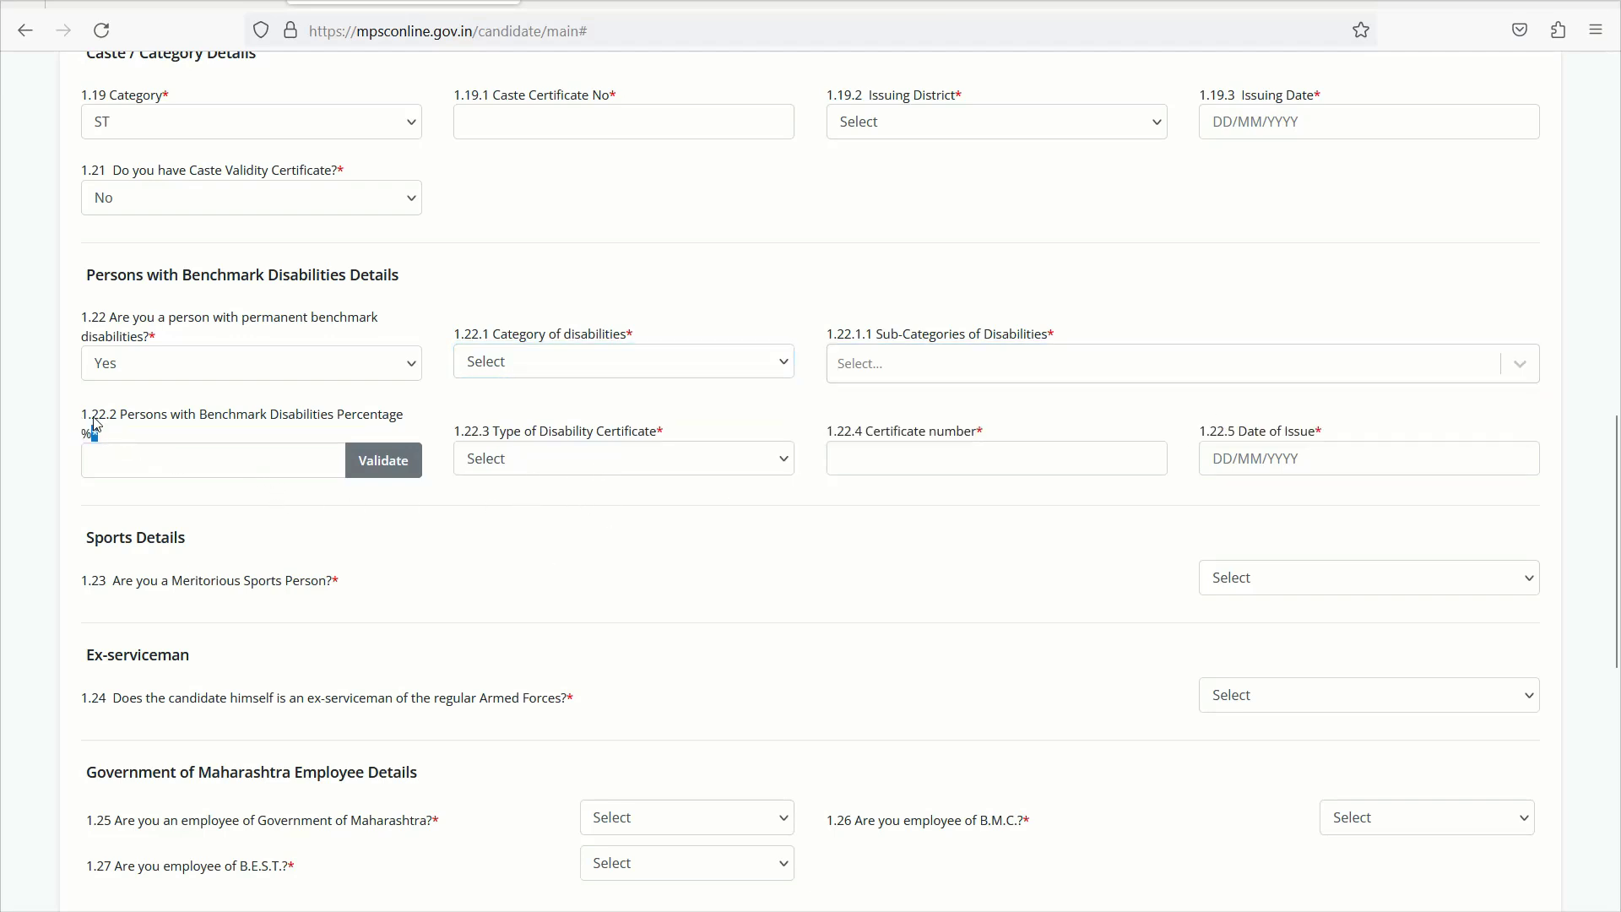
left_click(601, 471)
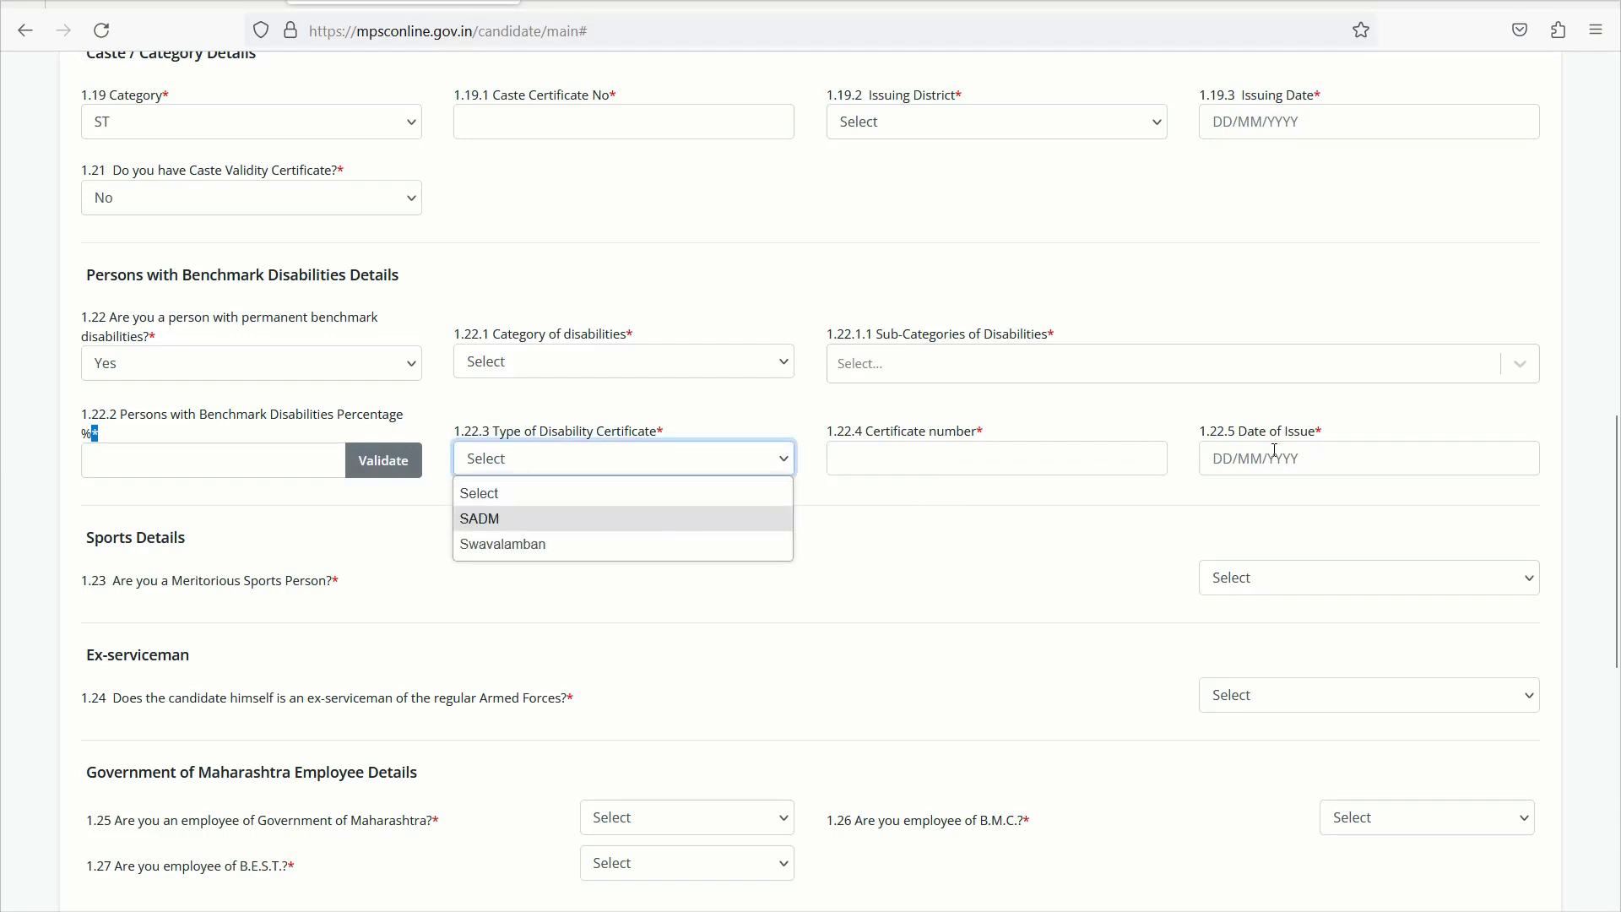
Set the permanent benchmark disabilities answer to No.
left_click(255, 361)
left_click(255, 361)
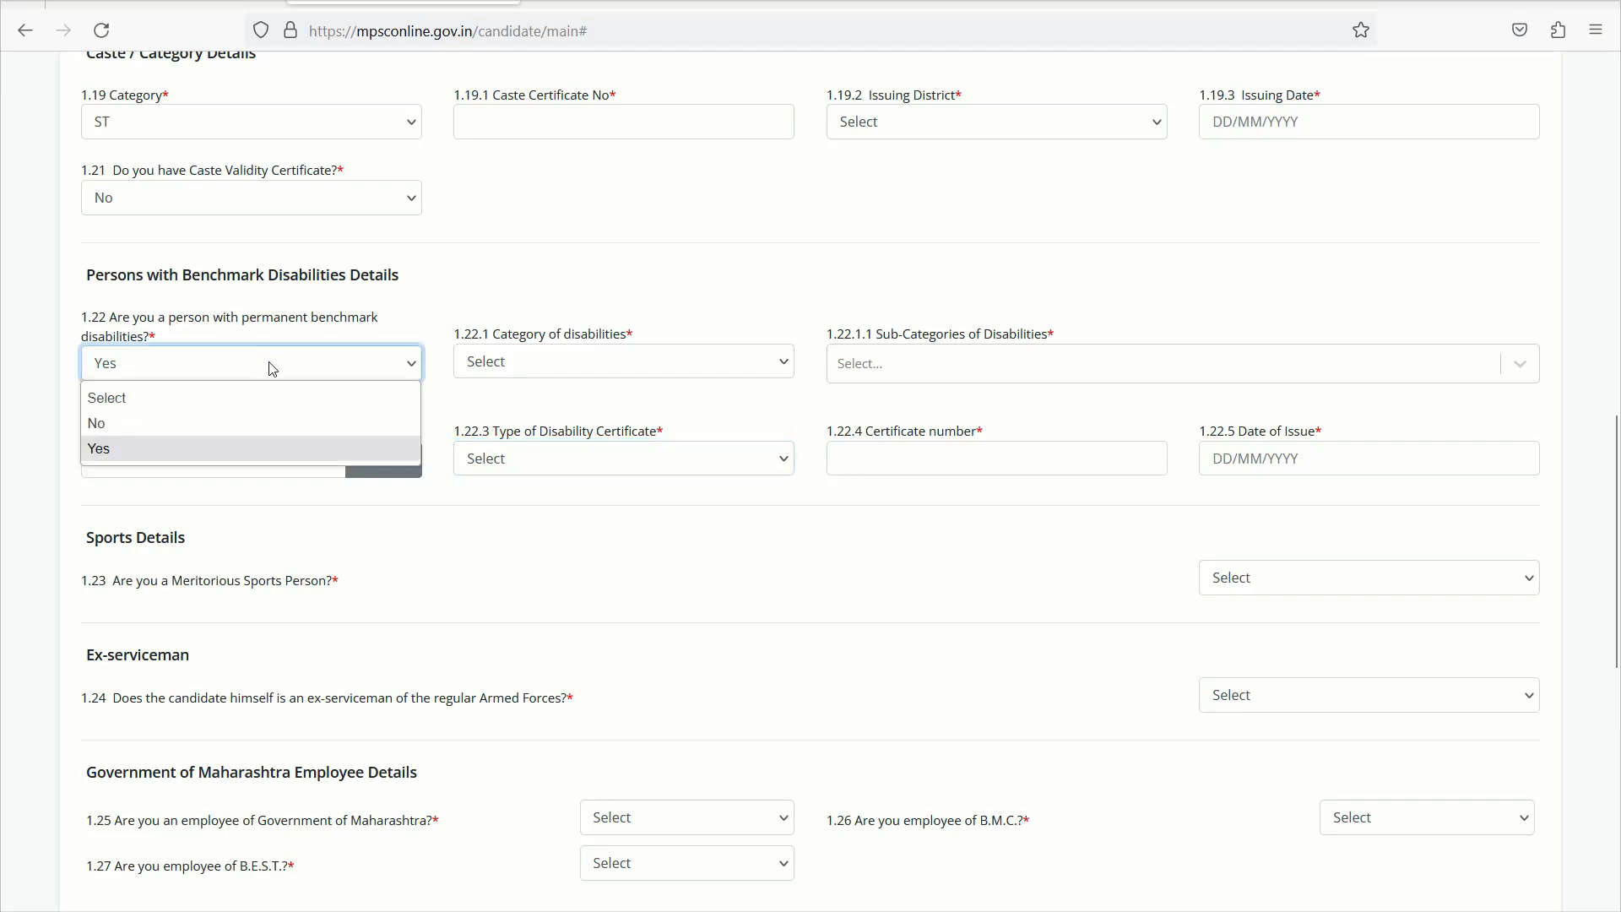
left_click(187, 422)
Answer Yes to the Meritorious Sports Person question to view the competition and certificate fields.
scroll(455, 463, "down", 1)
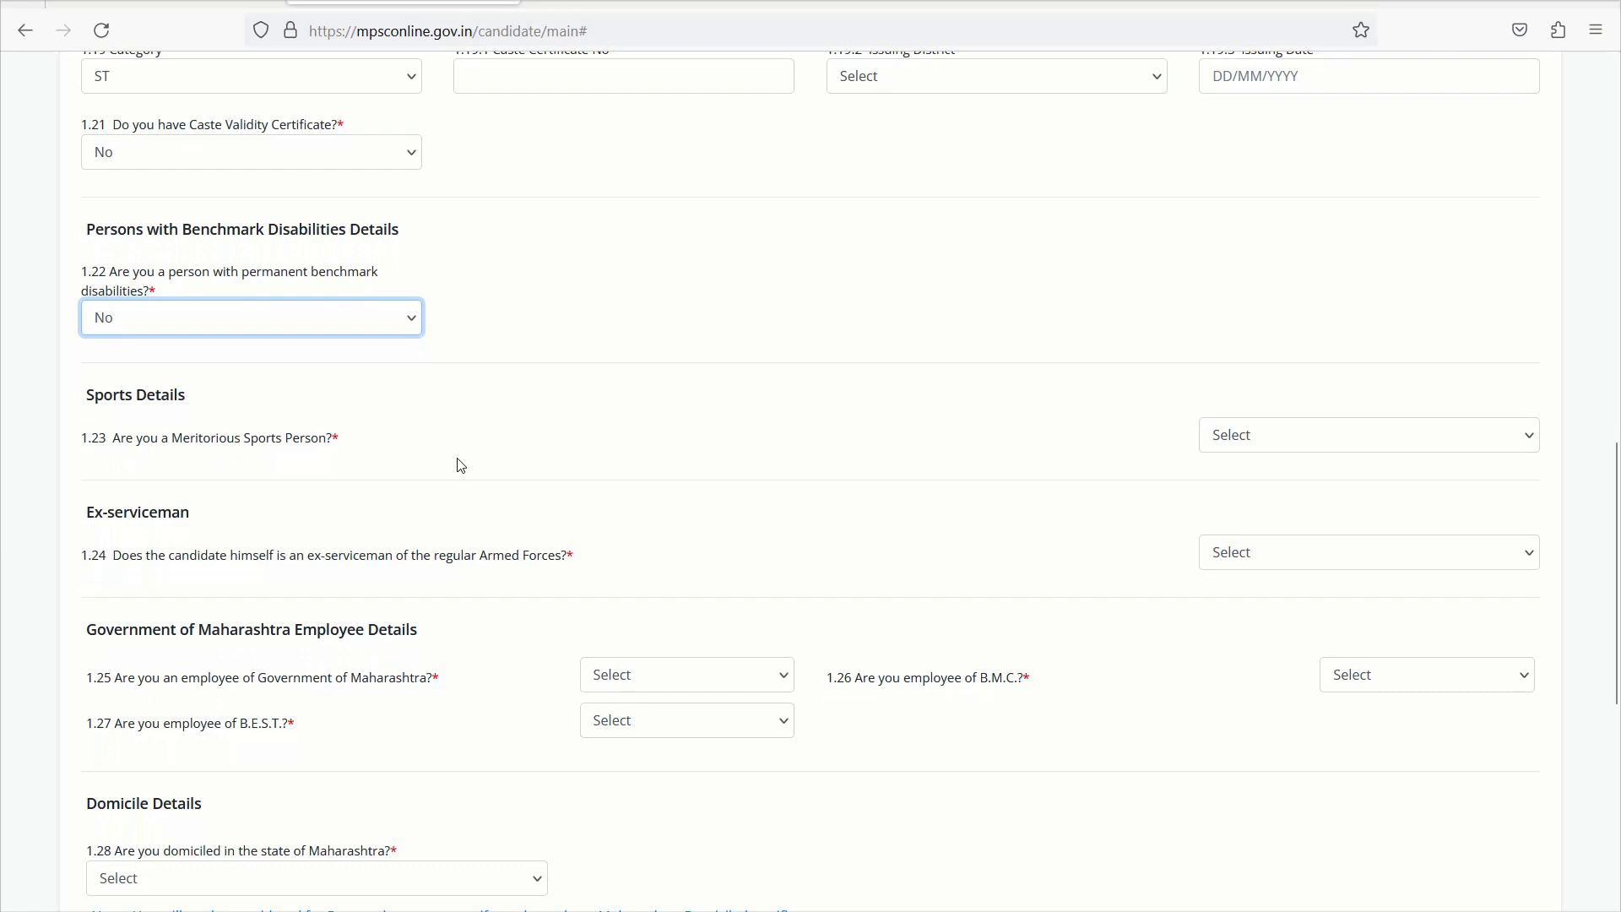
scroll(461, 466, "down", 2)
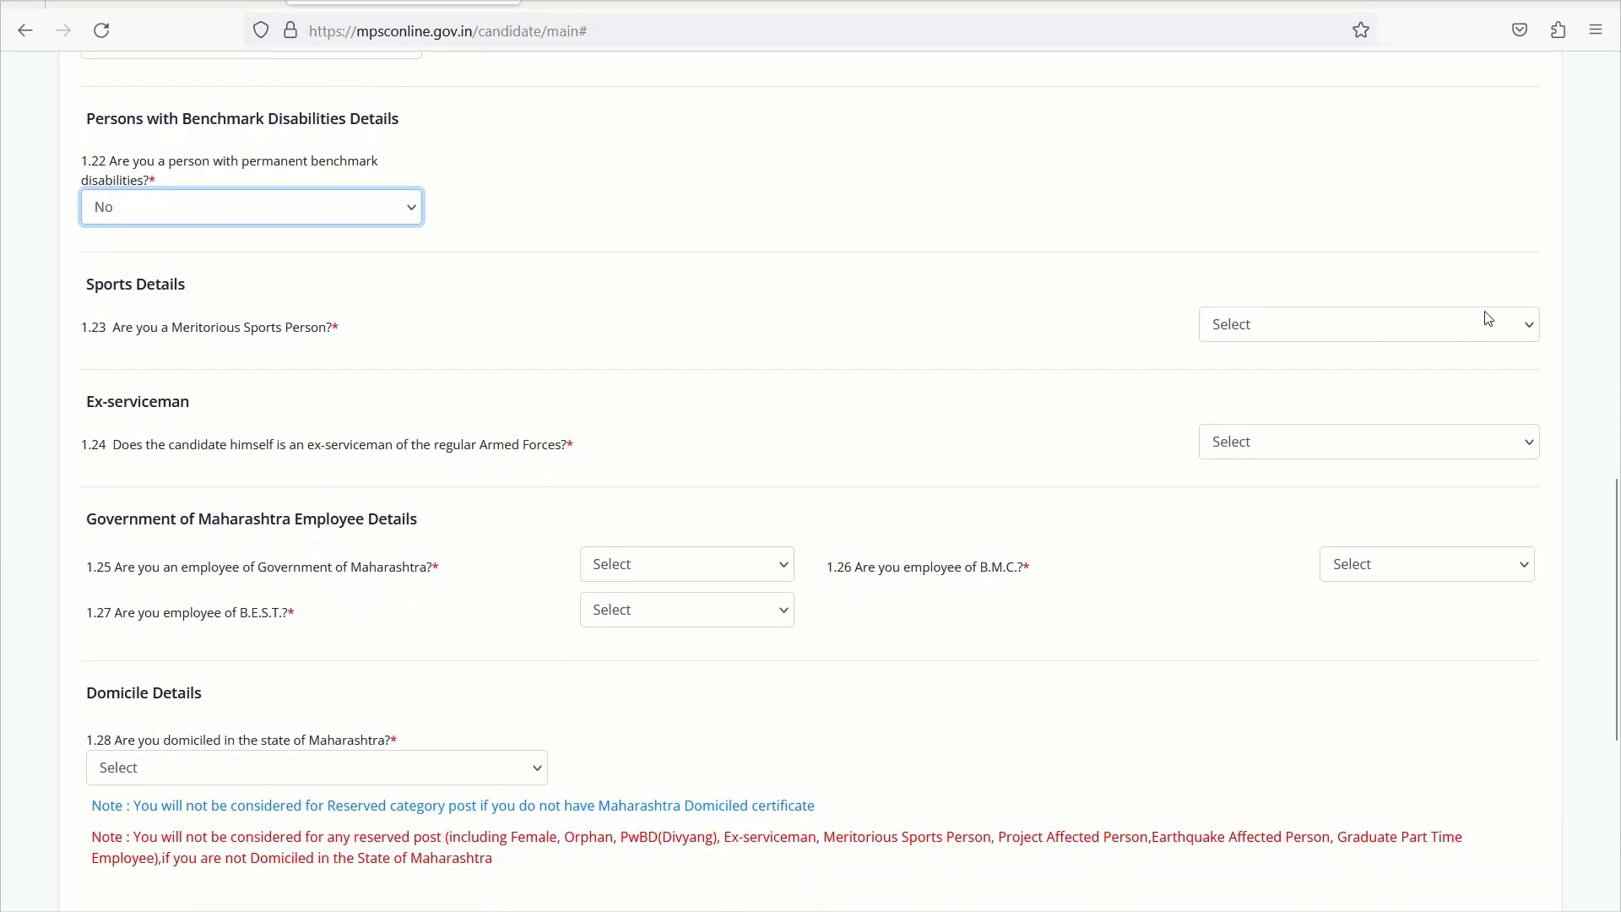
left_click(1389, 321)
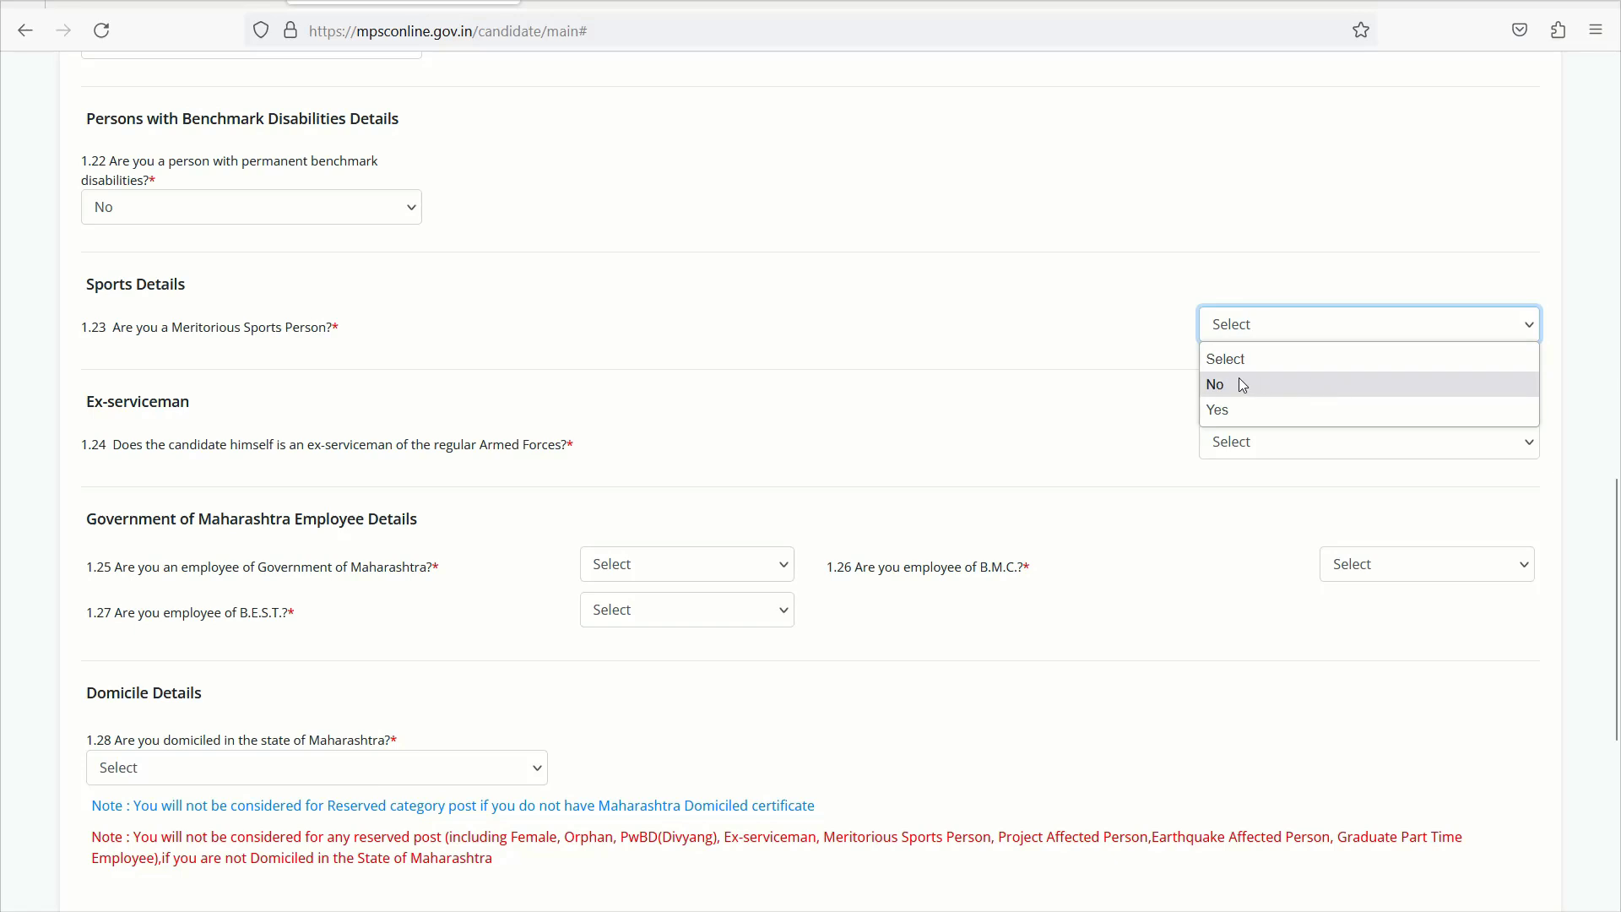
left_click(1244, 409)
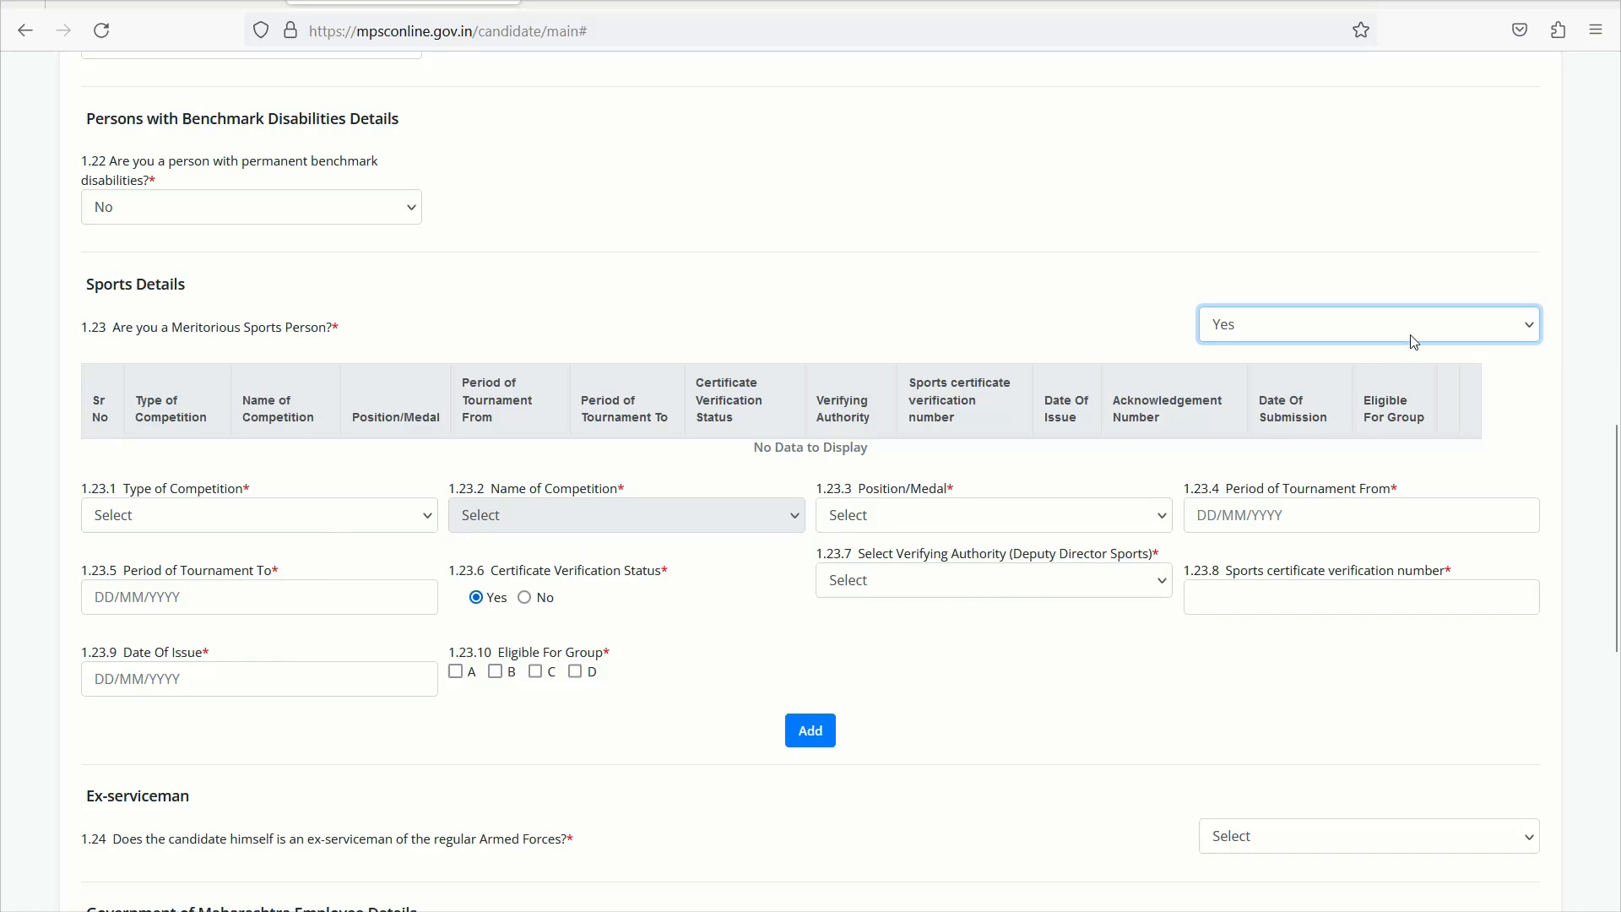
Set the answers to the Meritorious Sports Person and ex-serviceman questions to No.
left_click(1274, 333)
left_click(1267, 387)
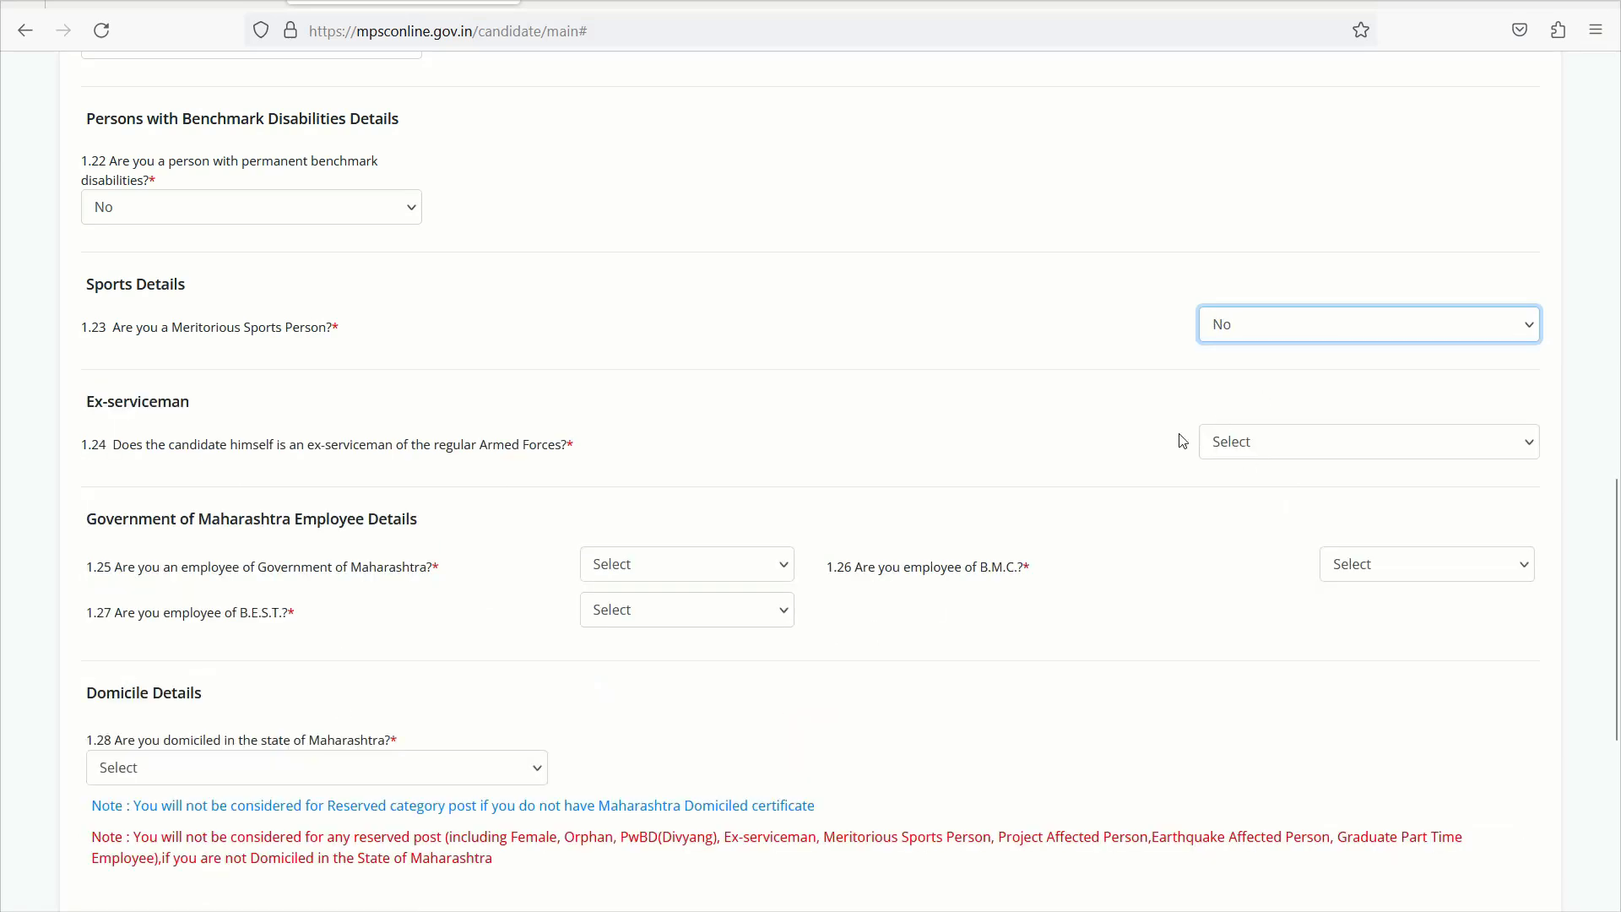
left_click(1313, 443)
left_click(1254, 509)
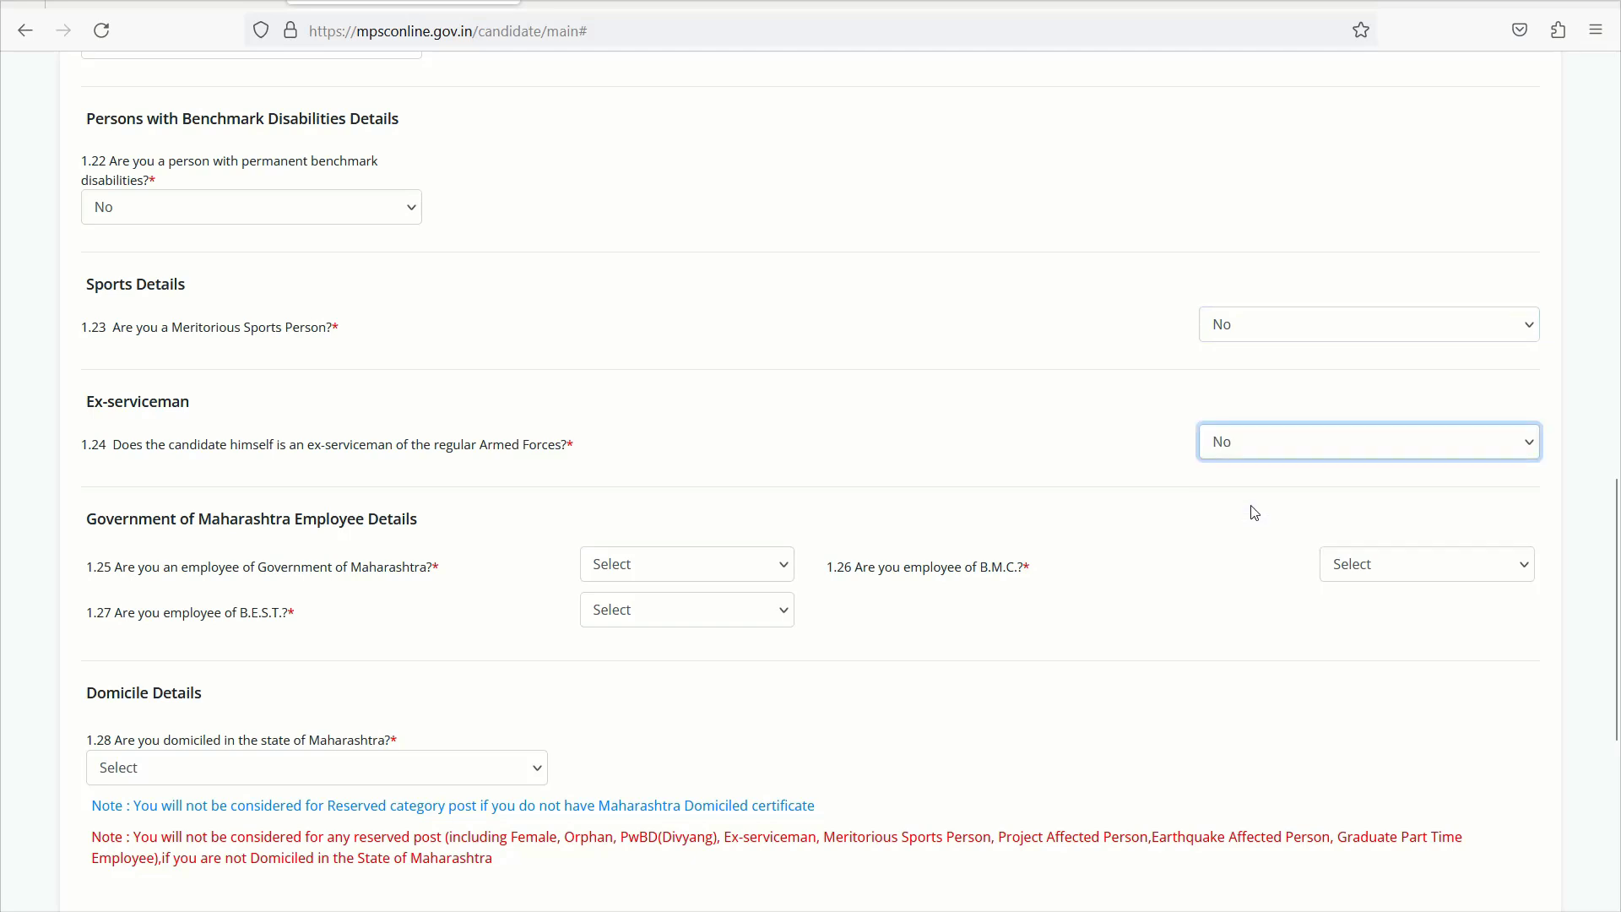
Answer Yes to the Government of Maharashtra employee question to view its additional employee fields.
left_click(672, 572)
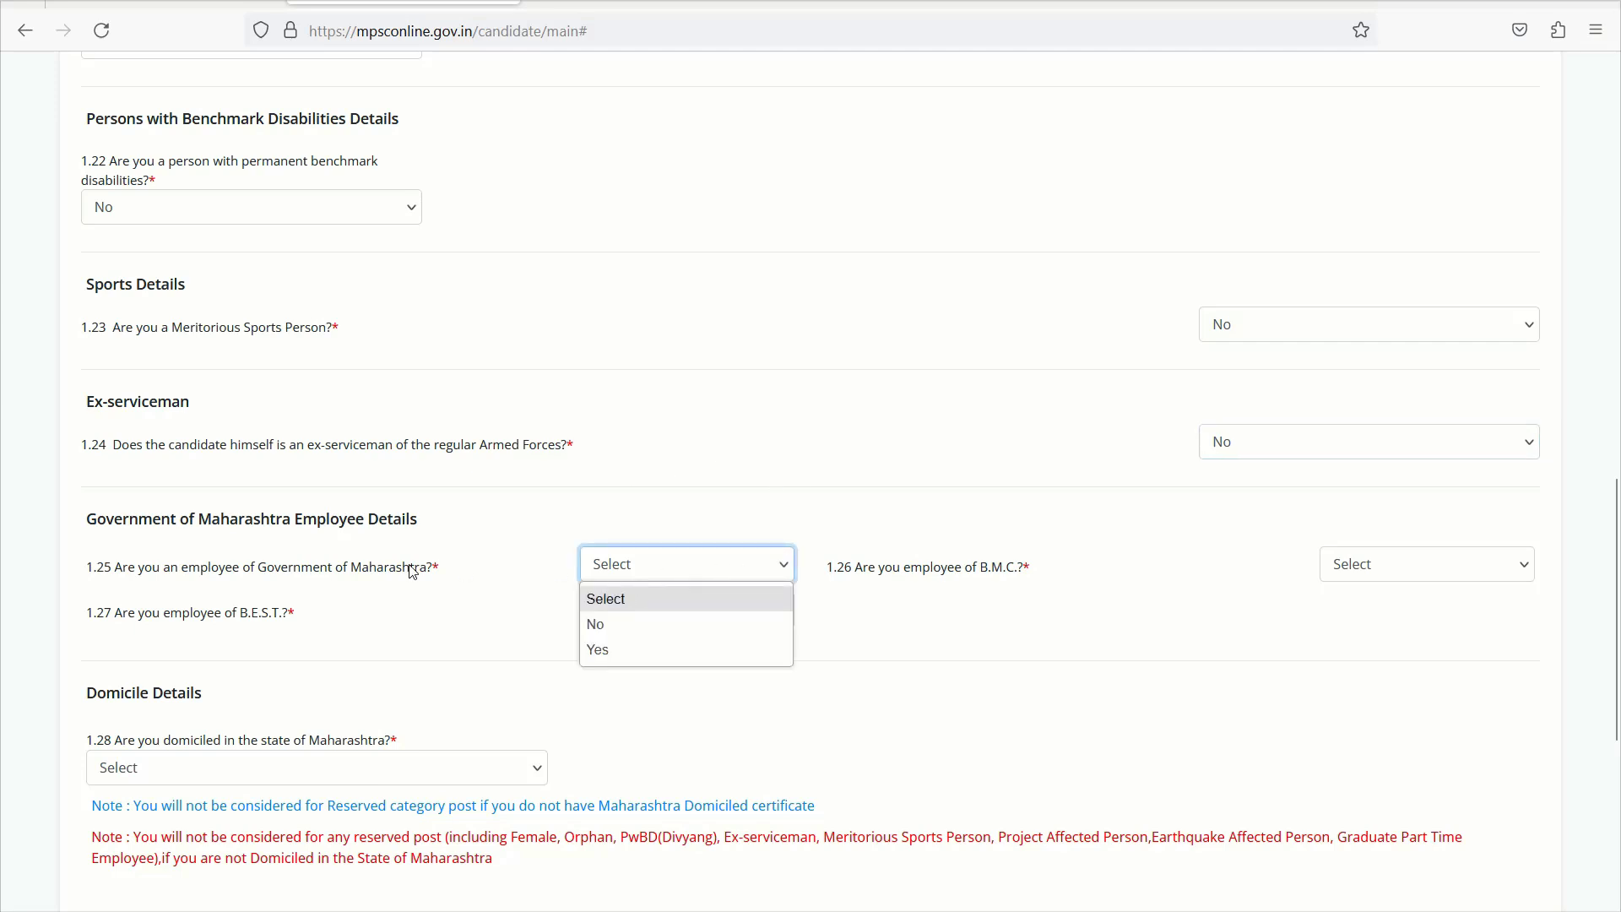
left_click(356, 568)
left_click_drag(93, 518, 430, 528)
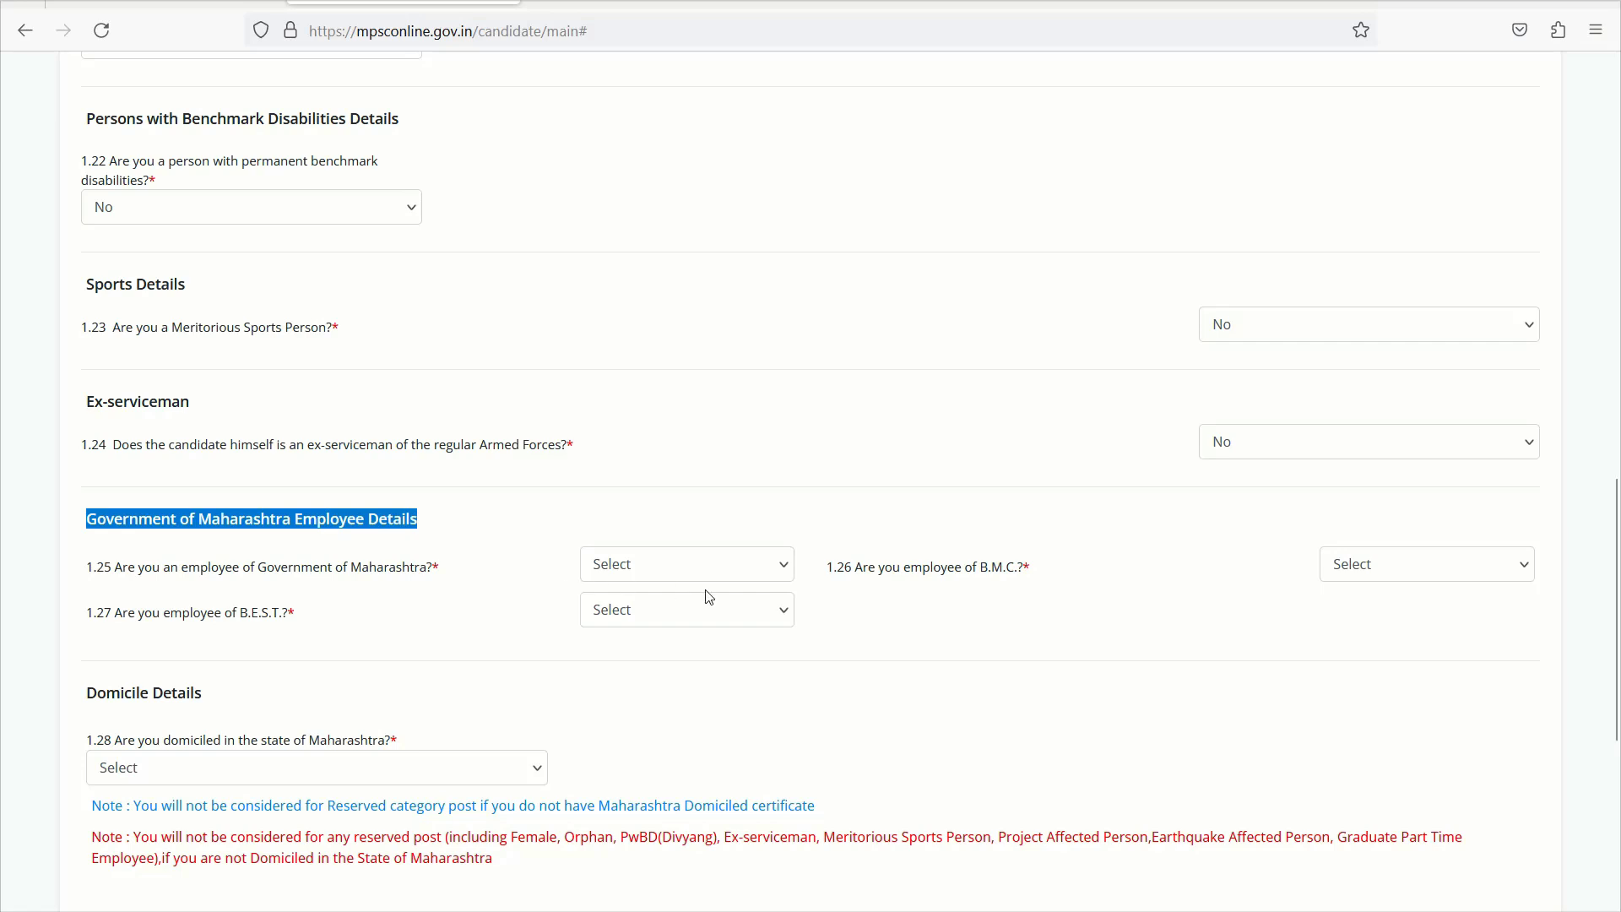
left_click(666, 563)
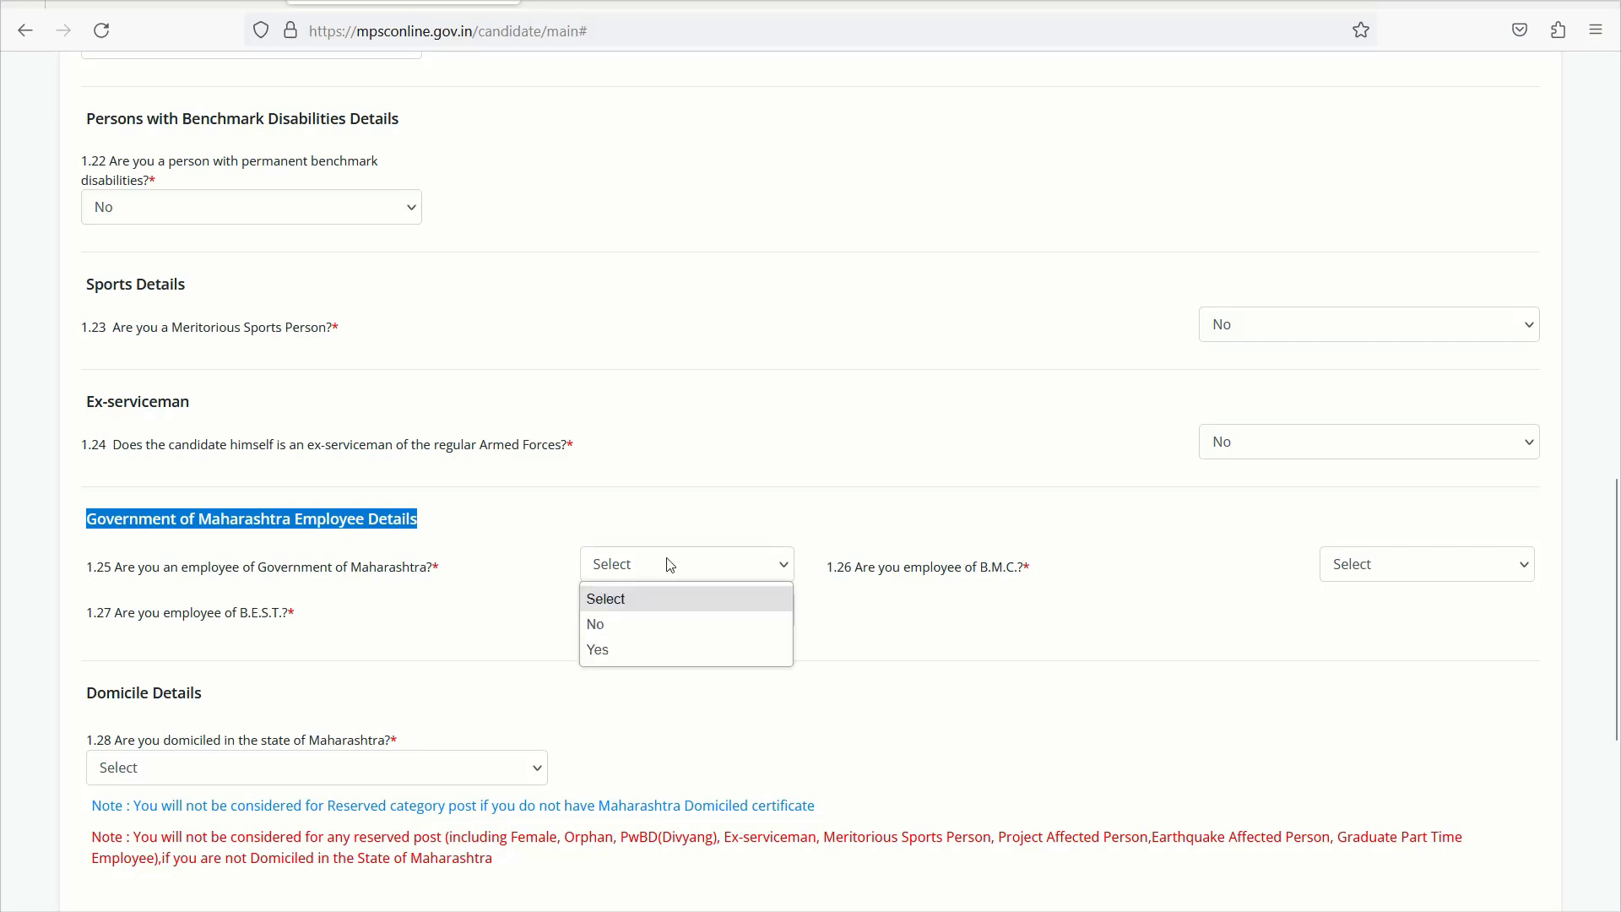
left_click(604, 652)
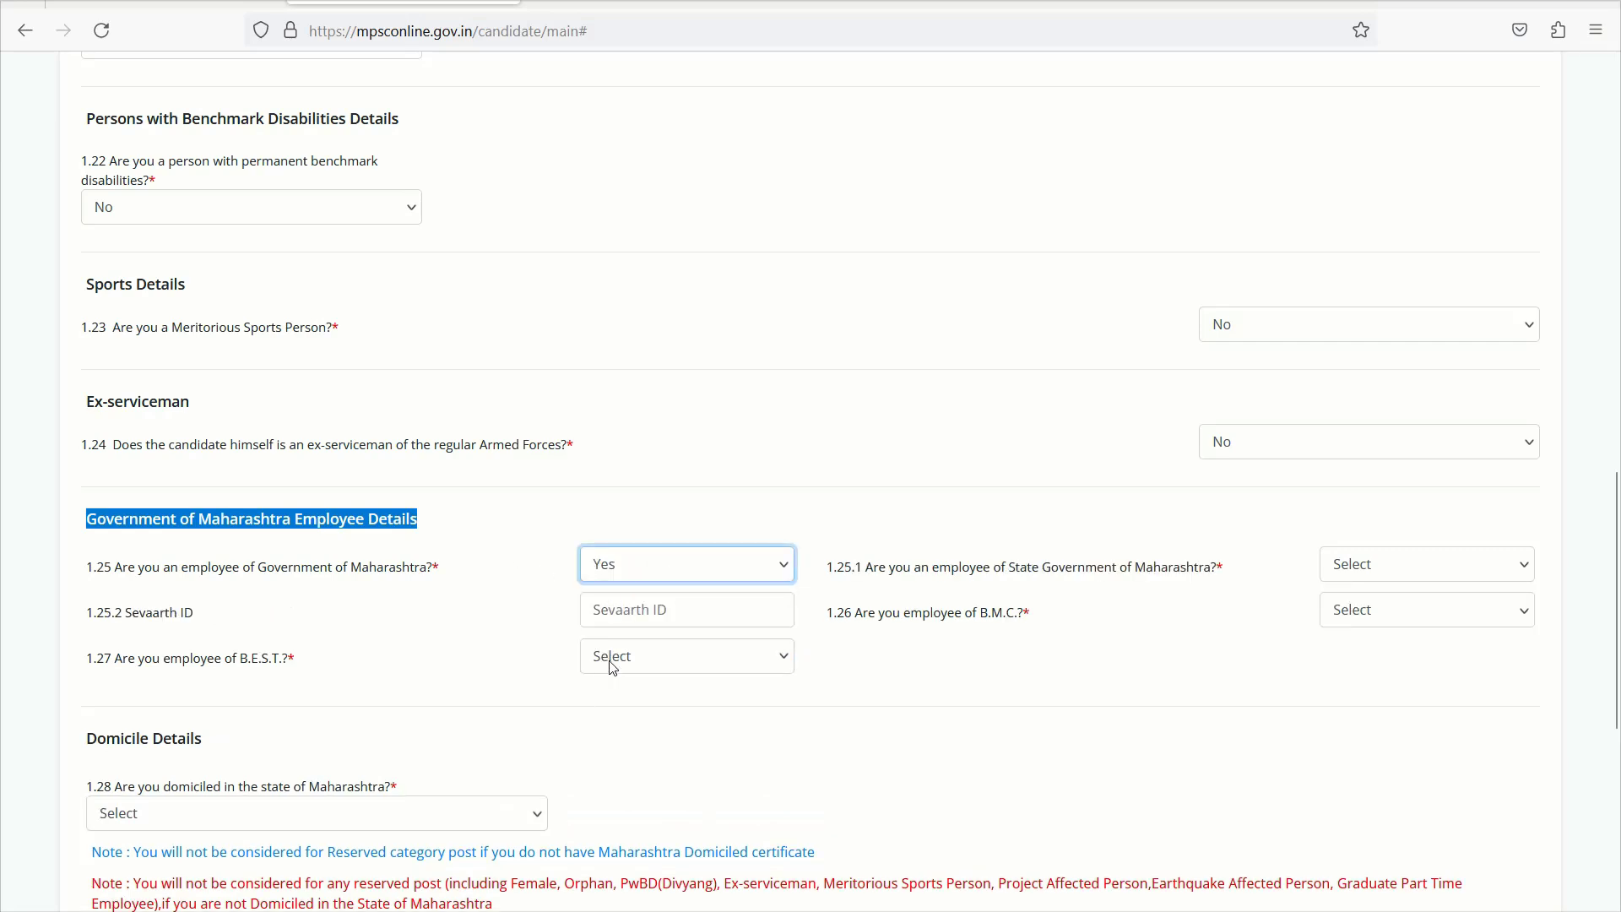
Set the answers to the Government of Maharashtra employee and B.M.C. employee questions to No.
left_click(697, 578)
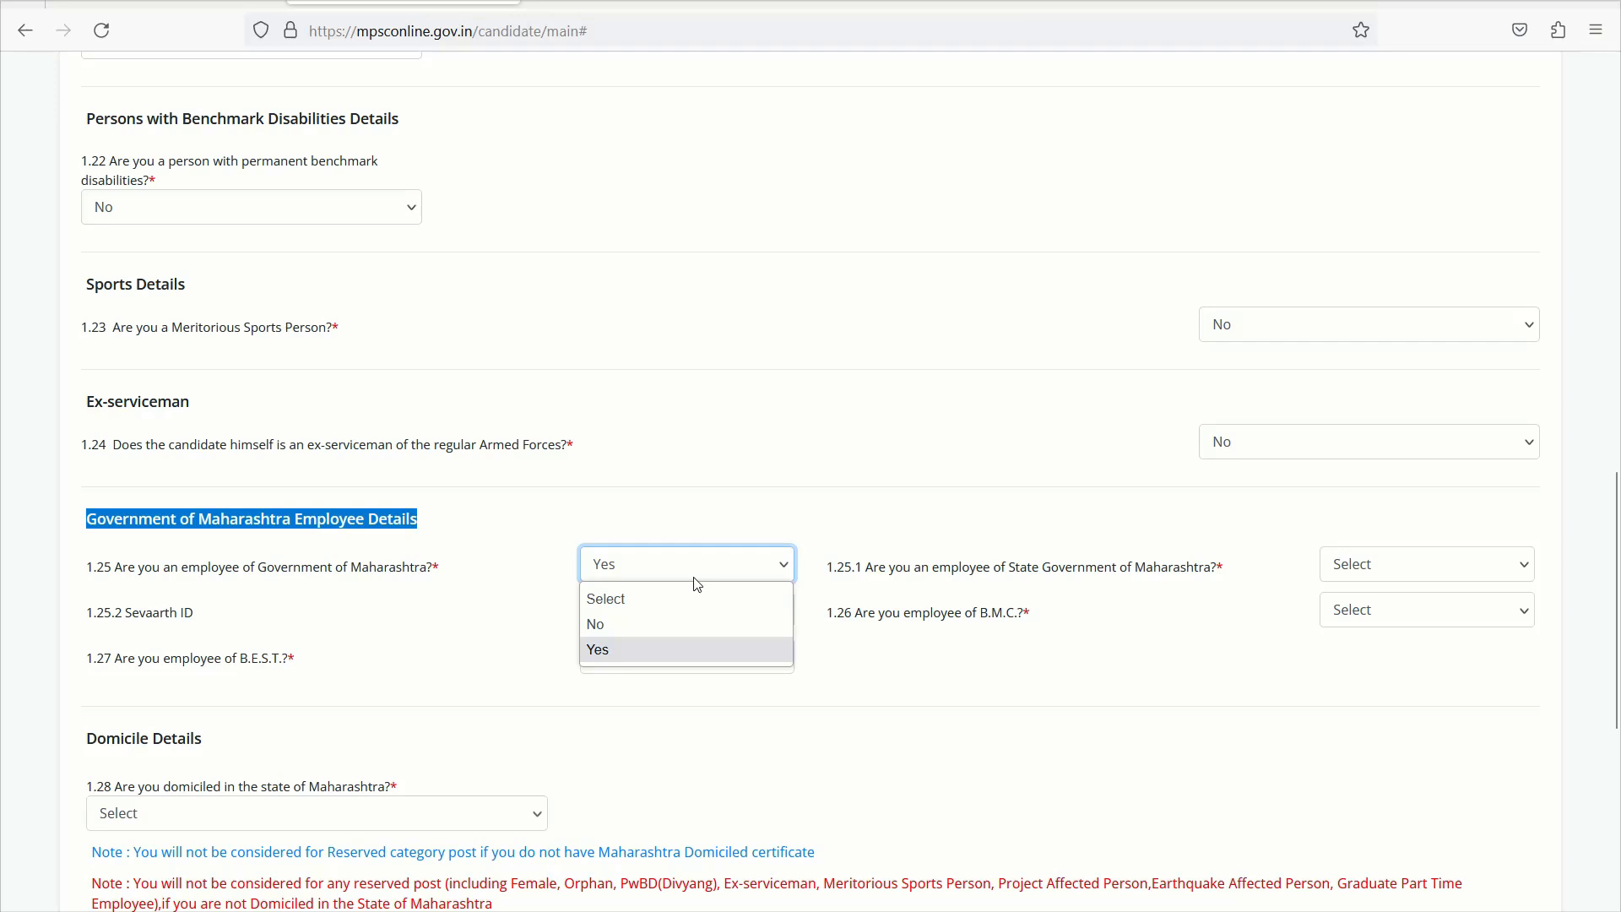
left_click(621, 625)
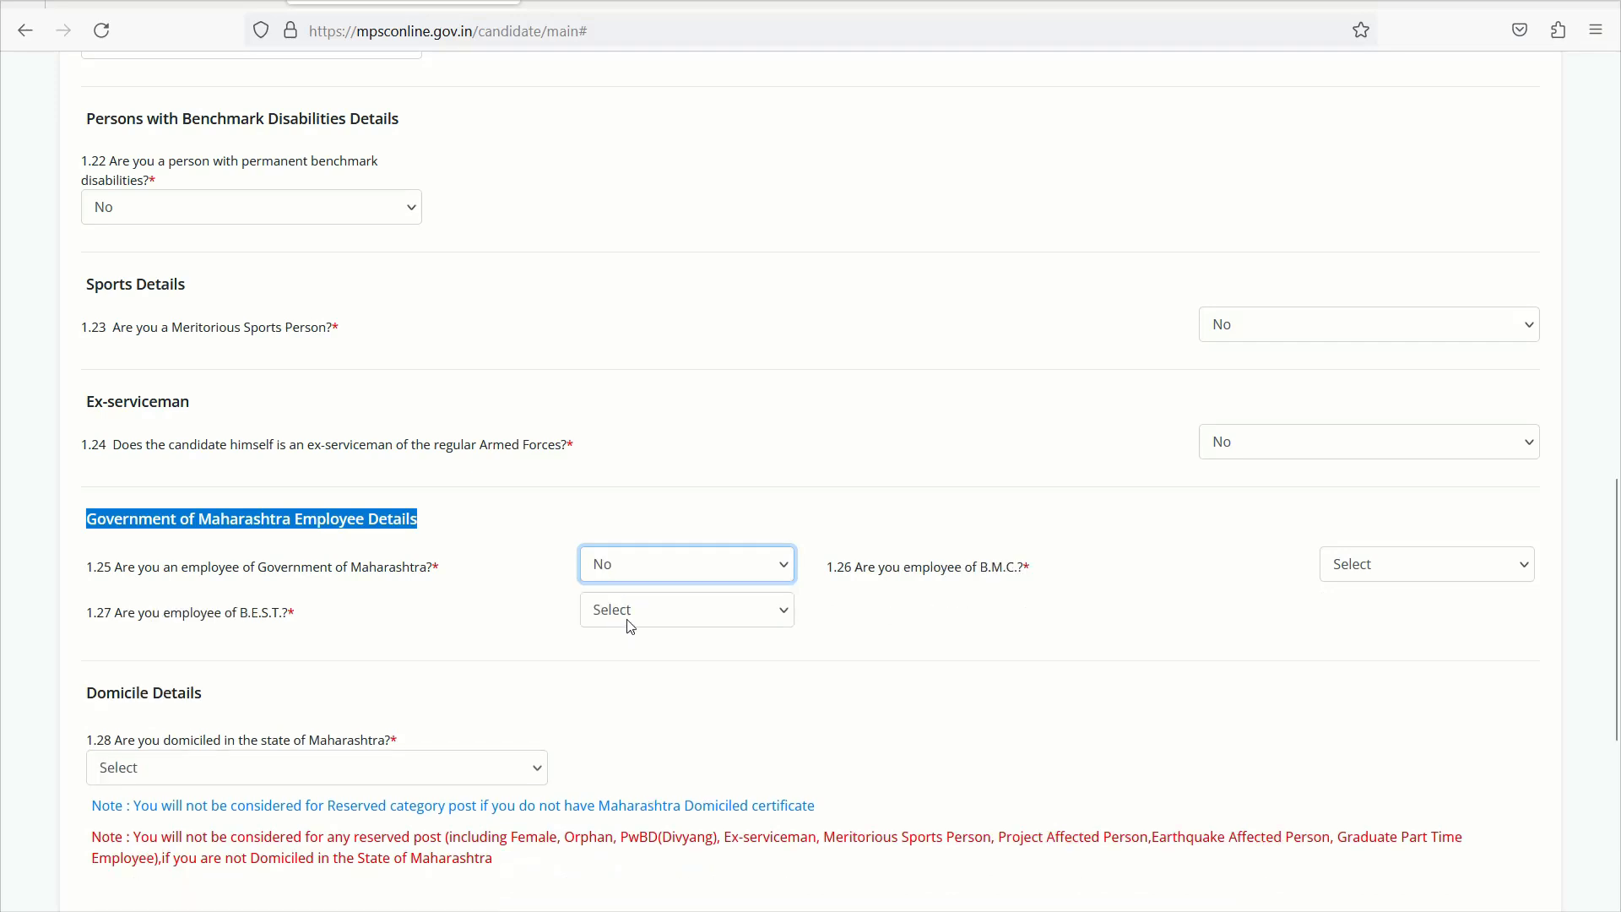
left_click(1410, 568)
left_click(1389, 627)
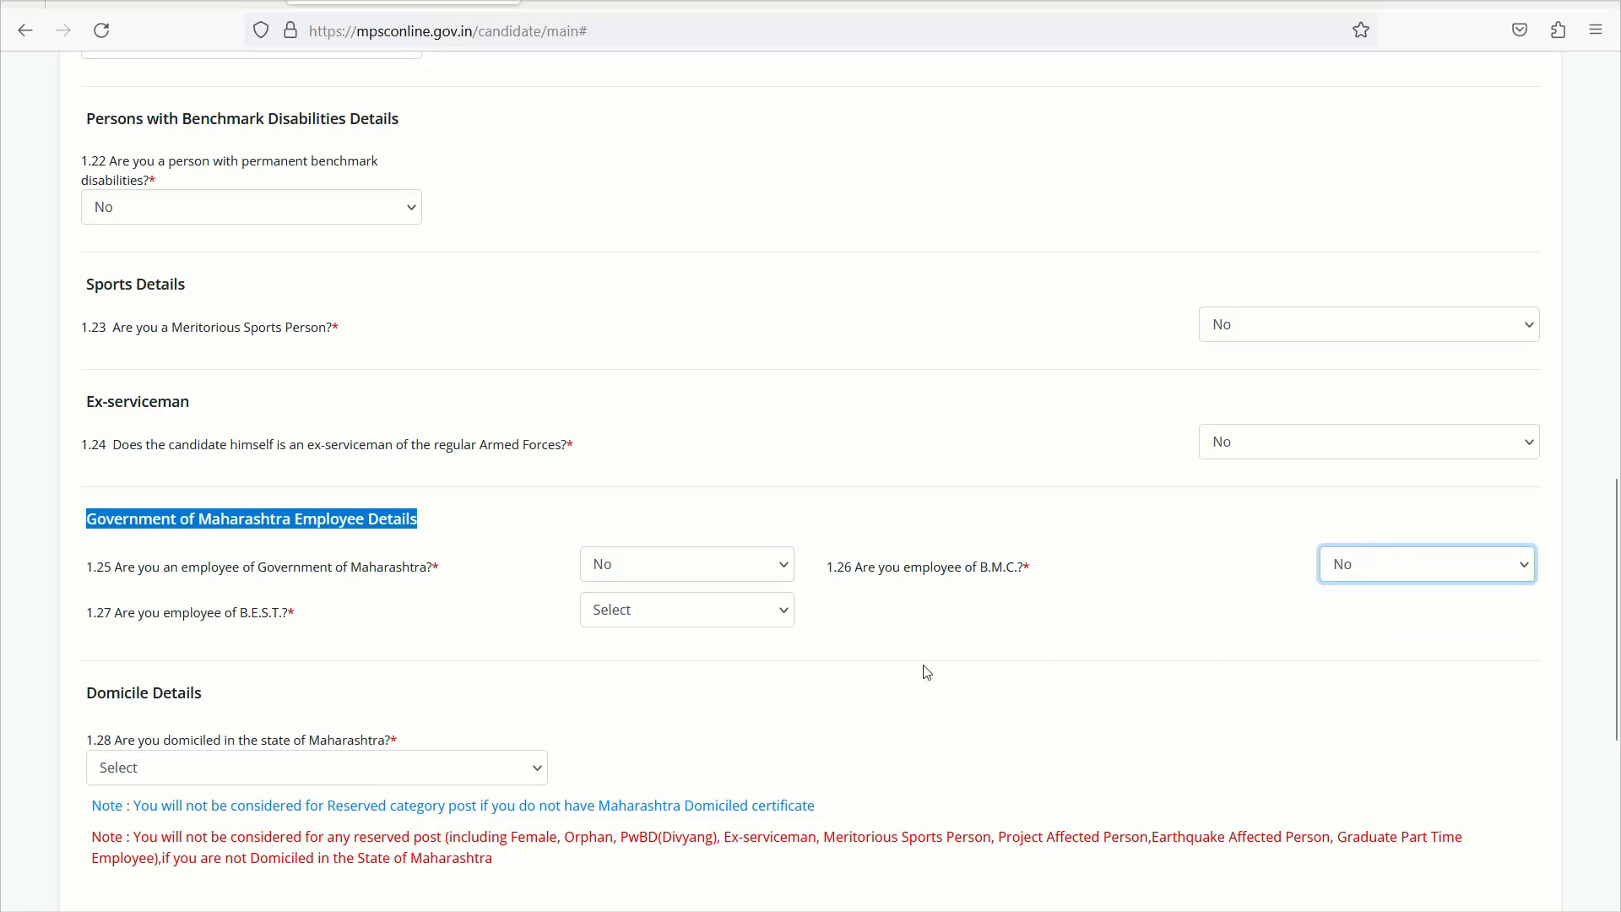
Set the answer to the B.E.S.T. employee question to No in the Government of Maharashtra employee details.
left_click(659, 614)
left_click(112, 640)
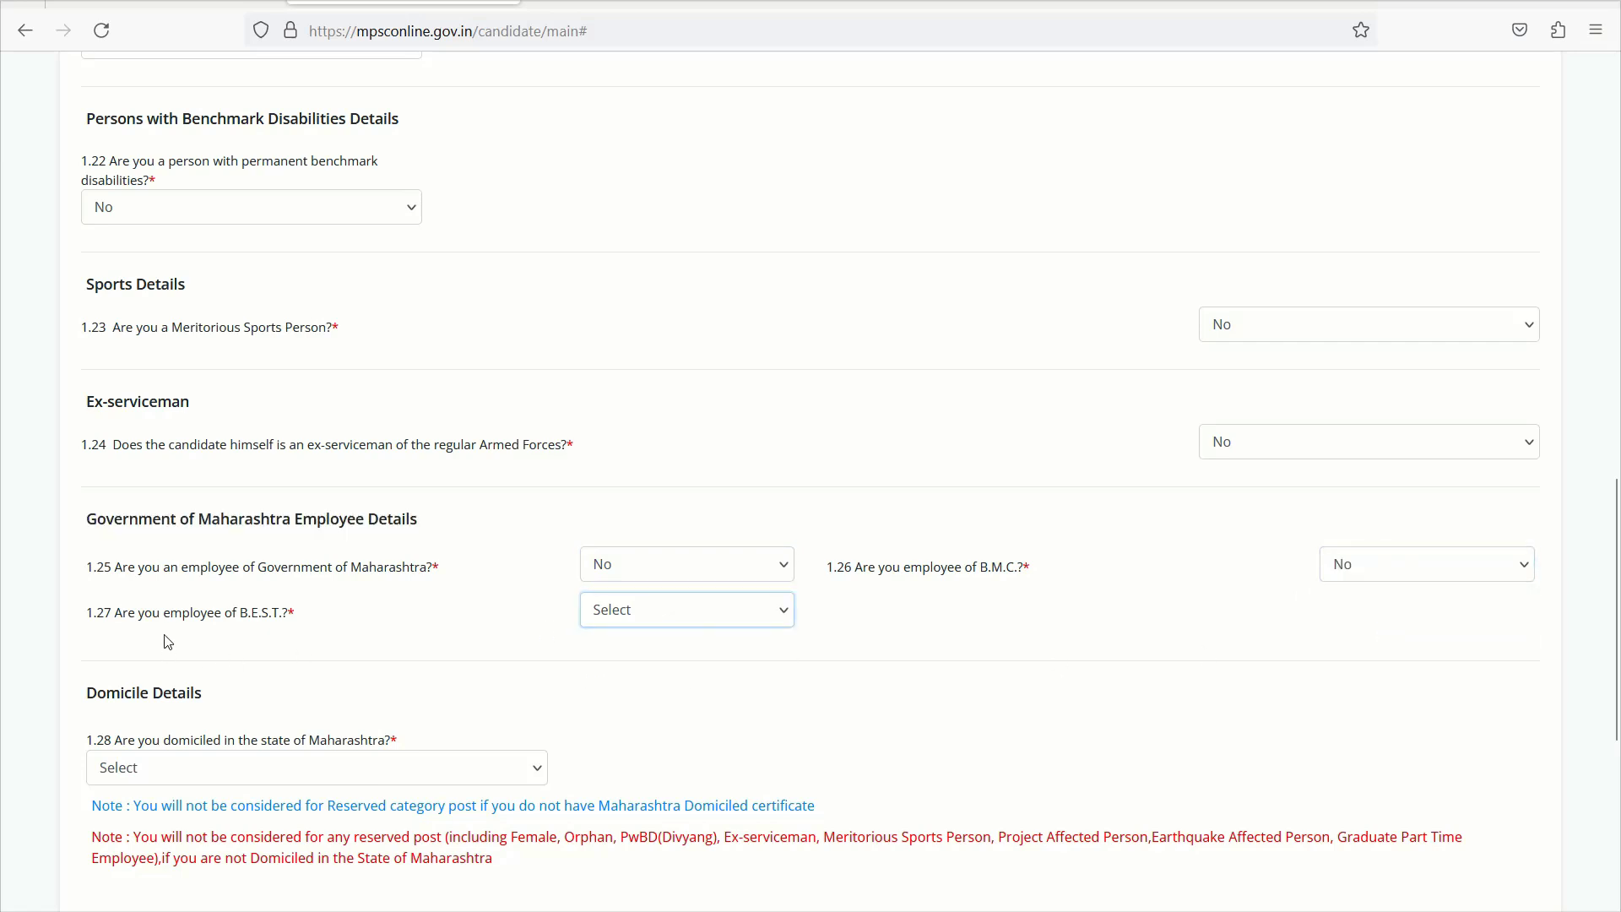
left_click_drag(87, 613, 272, 614)
left_click(635, 624)
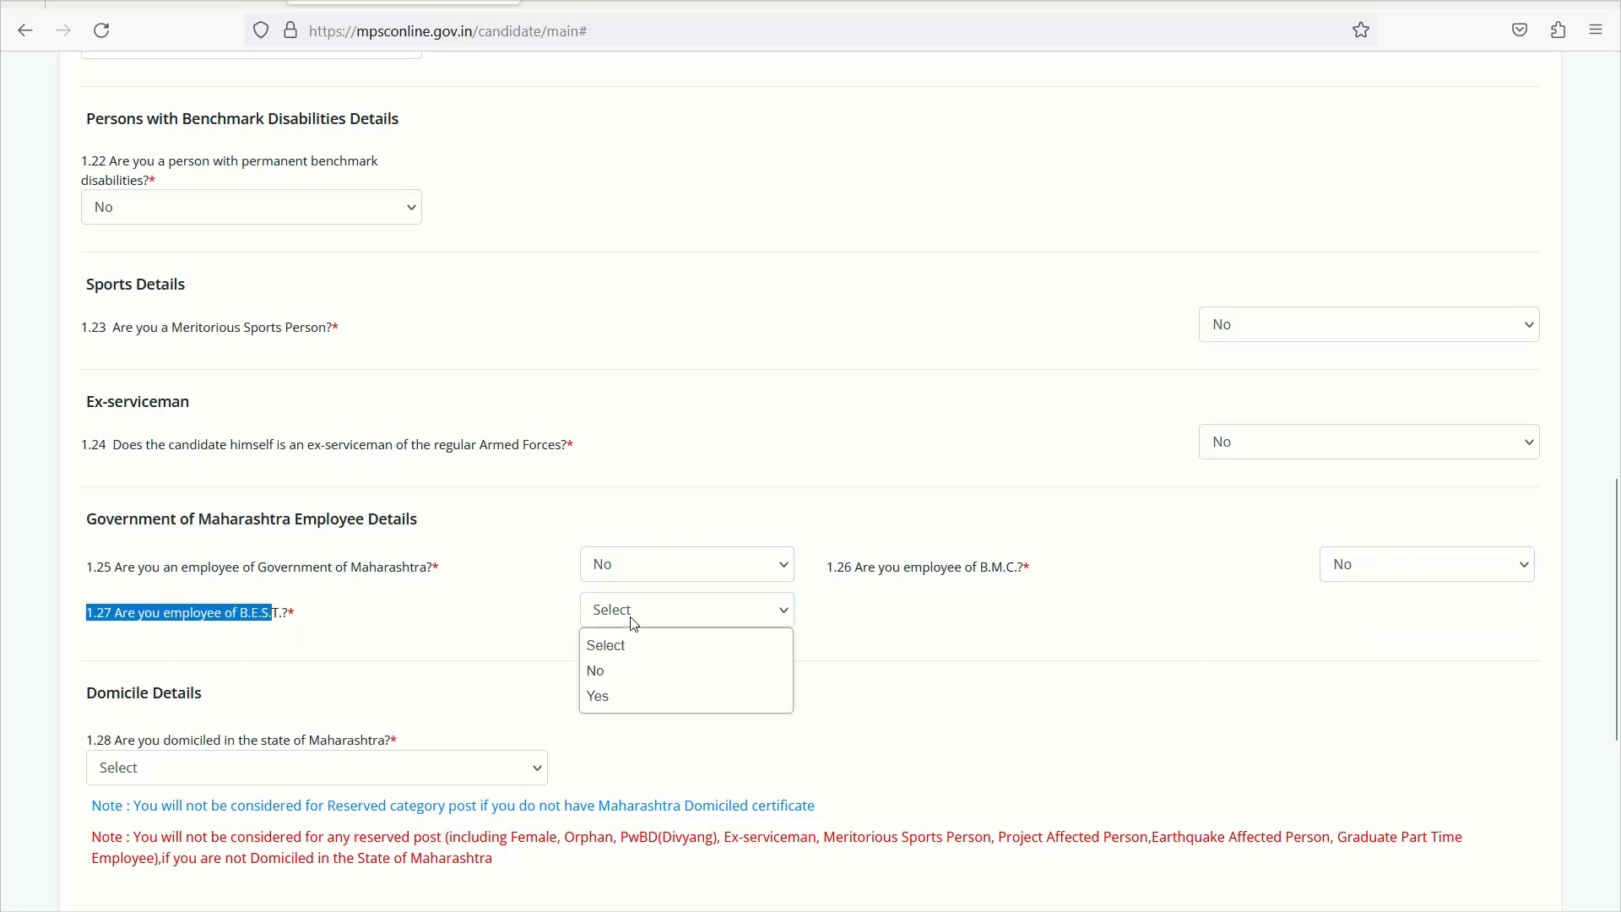
left_click(639, 673)
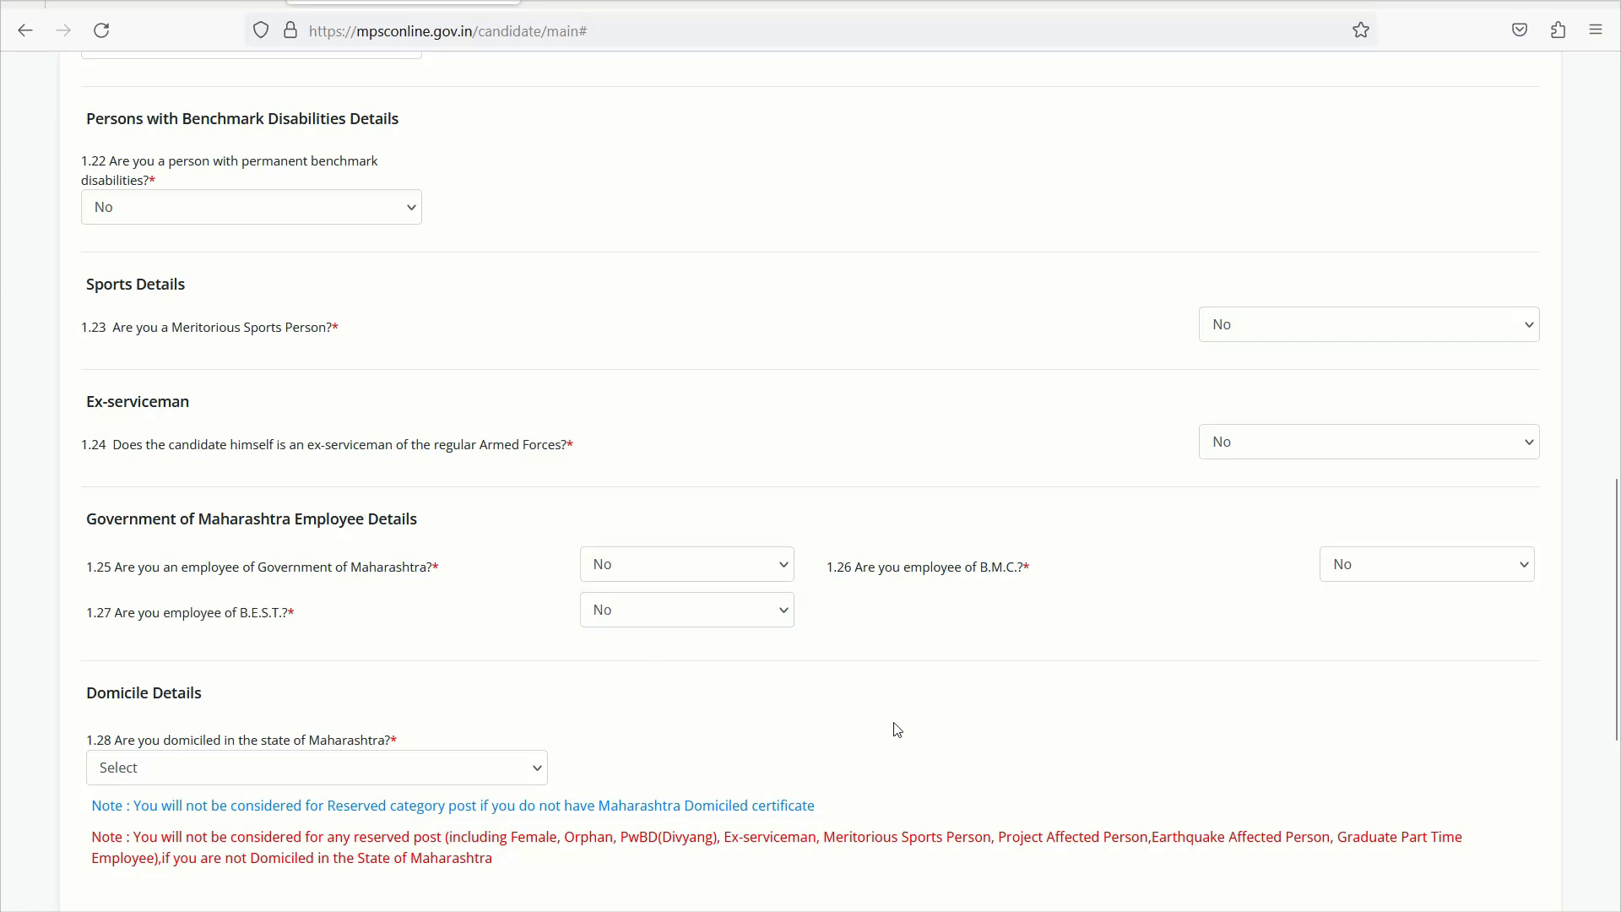
left_click_drag(91, 523, 375, 643)
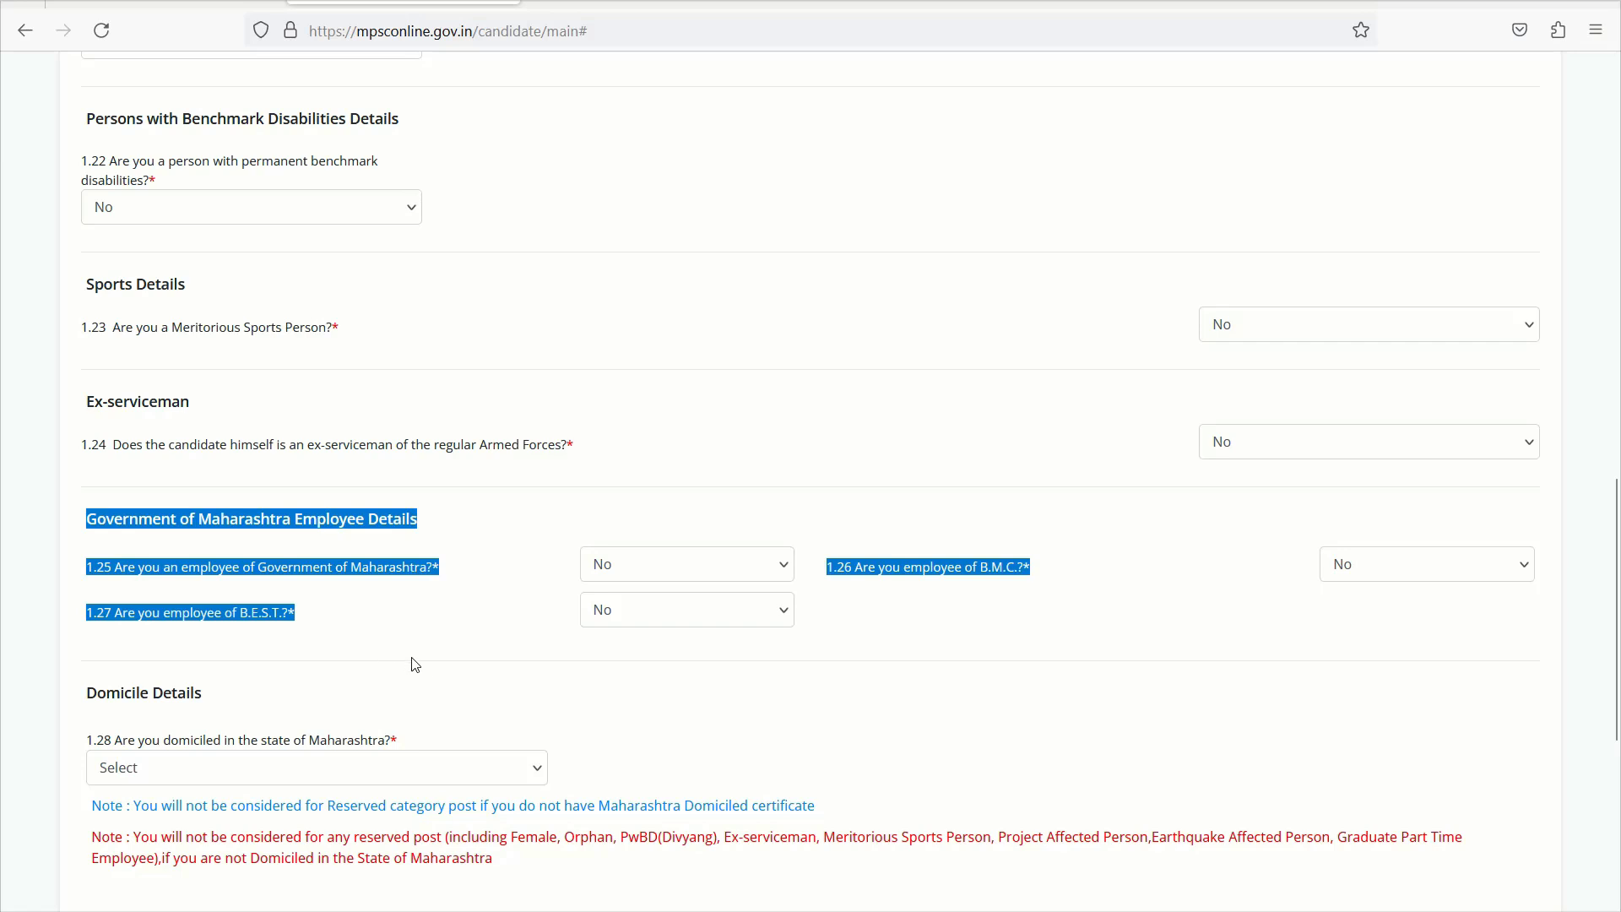
Answer Yes to the Maharashtra domicile question and mark the domicile certificate as Available.
scroll(441, 678, "down", 2)
scroll(441, 681, "down", 3)
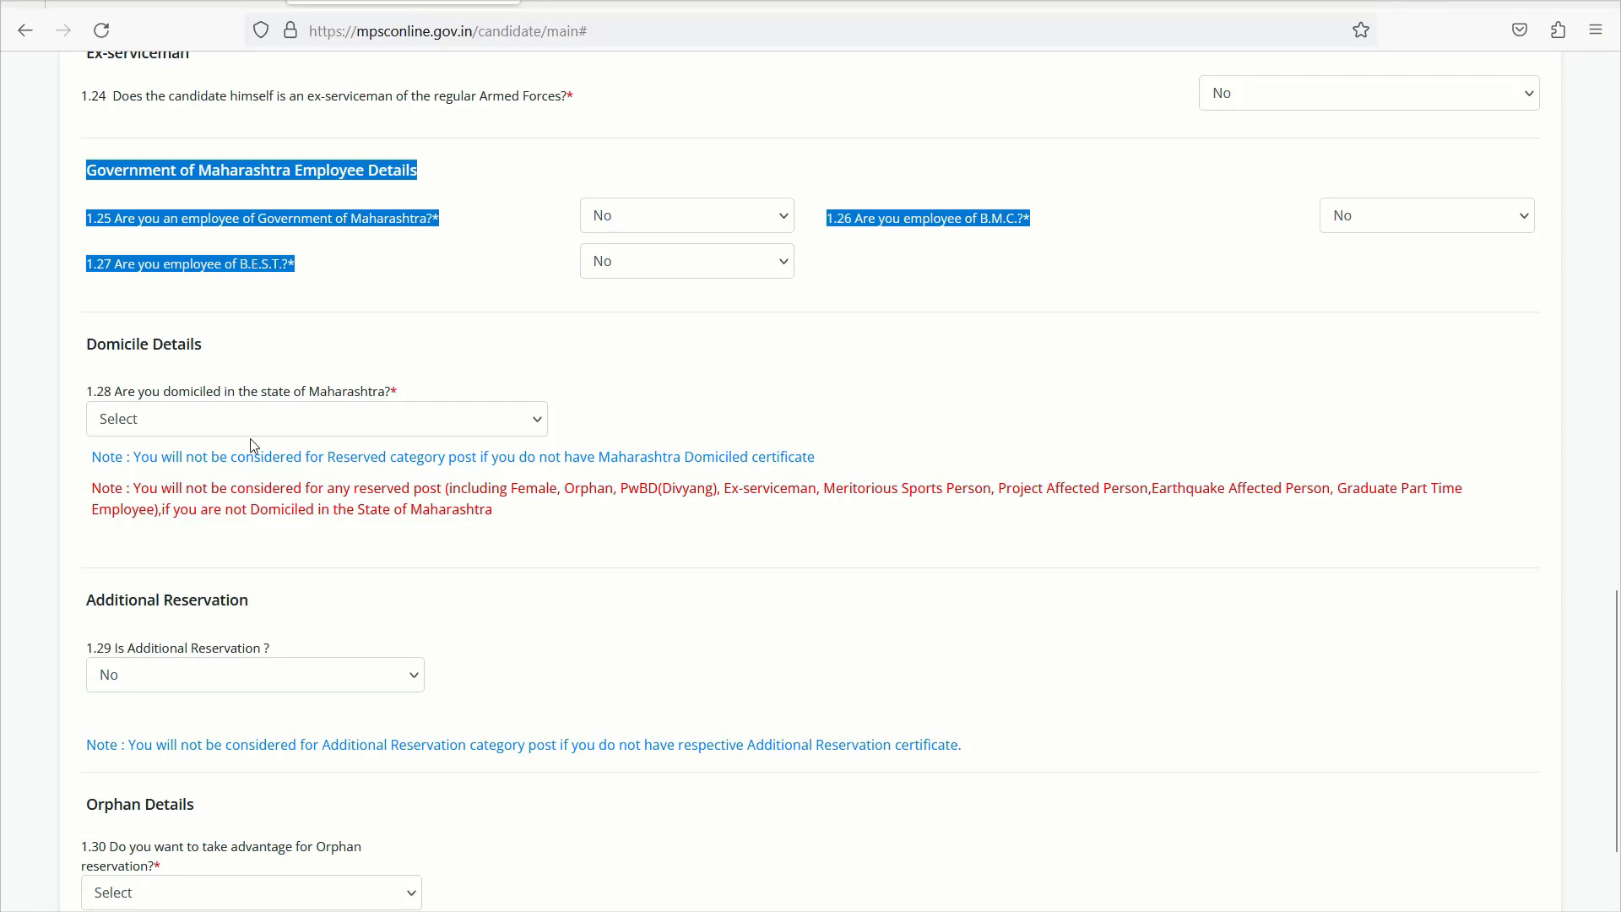
left_click(247, 430)
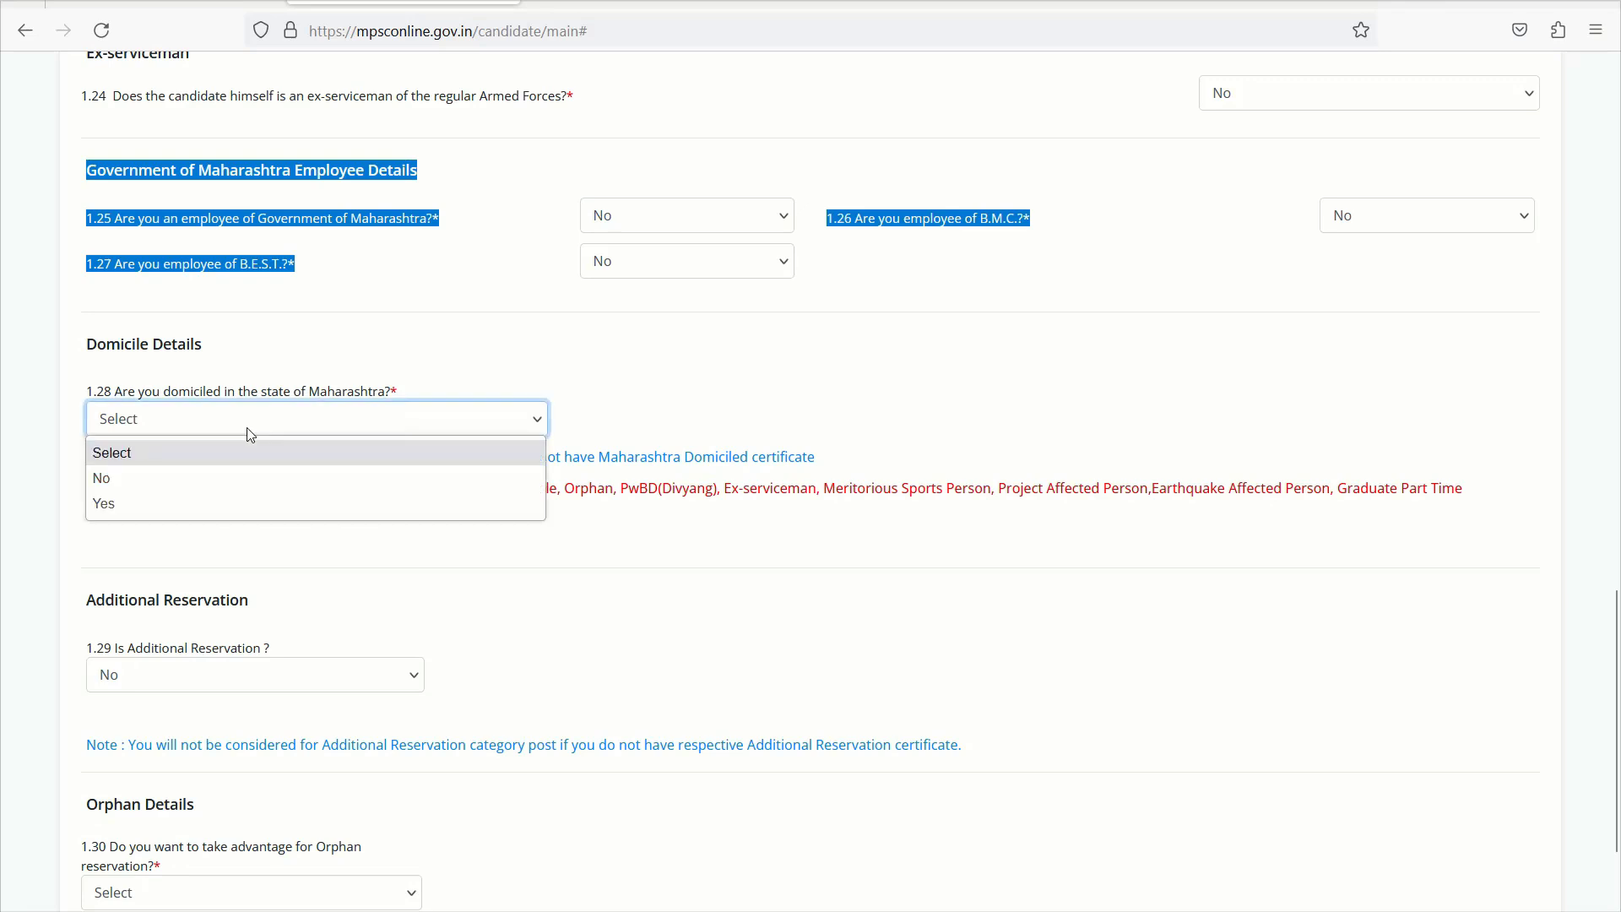
left_click(157, 510)
scroll(460, 598, "down", 1)
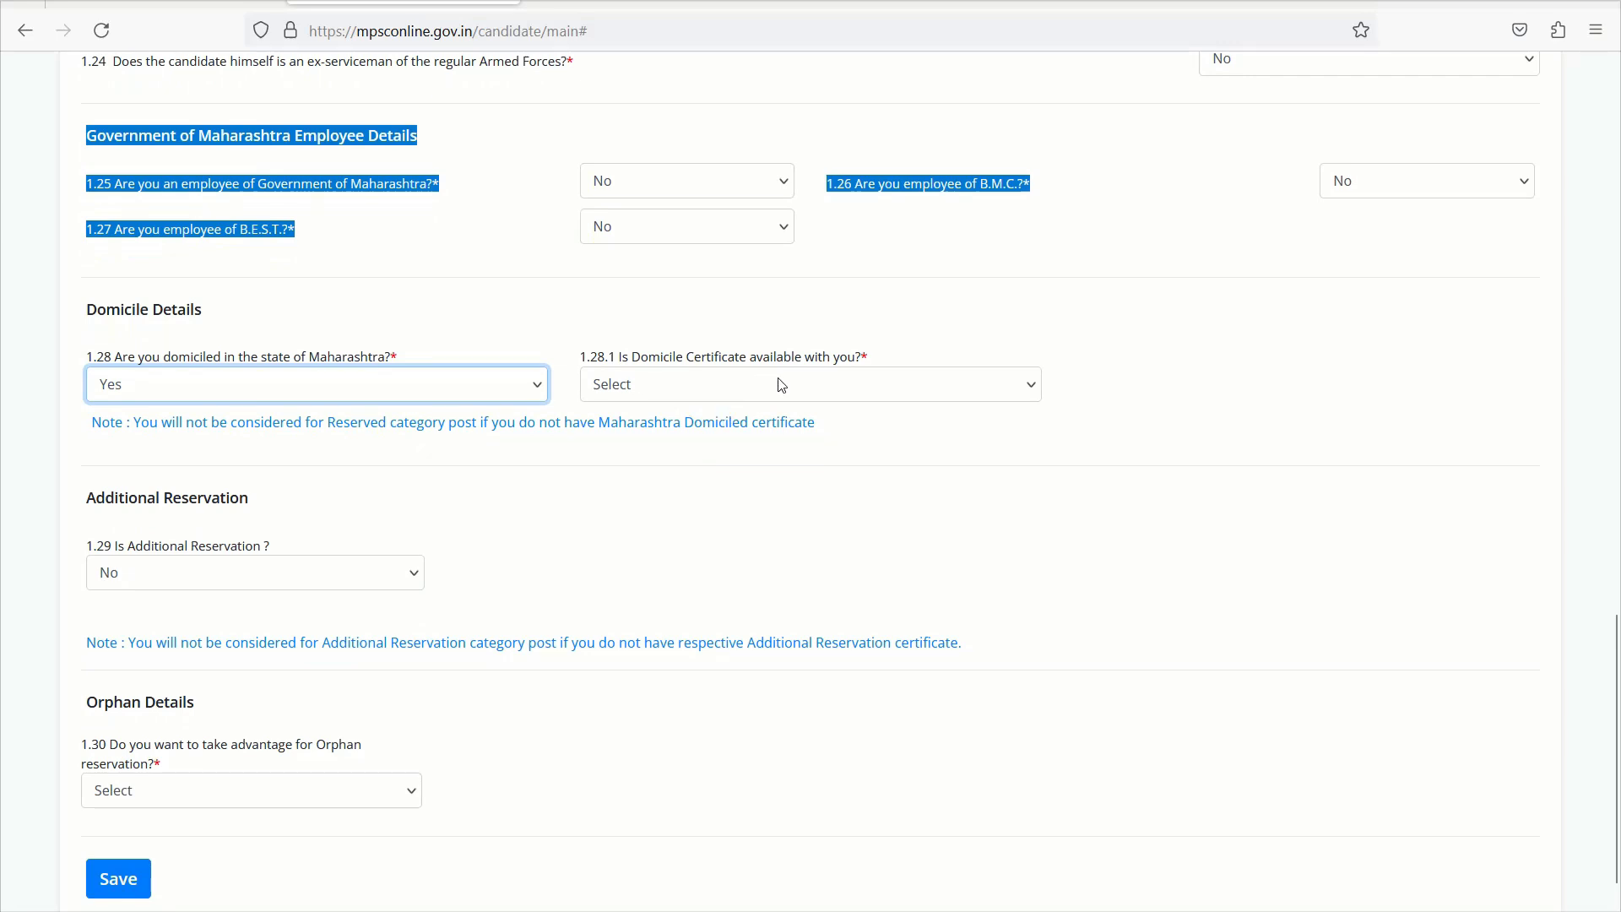
left_click(812, 385)
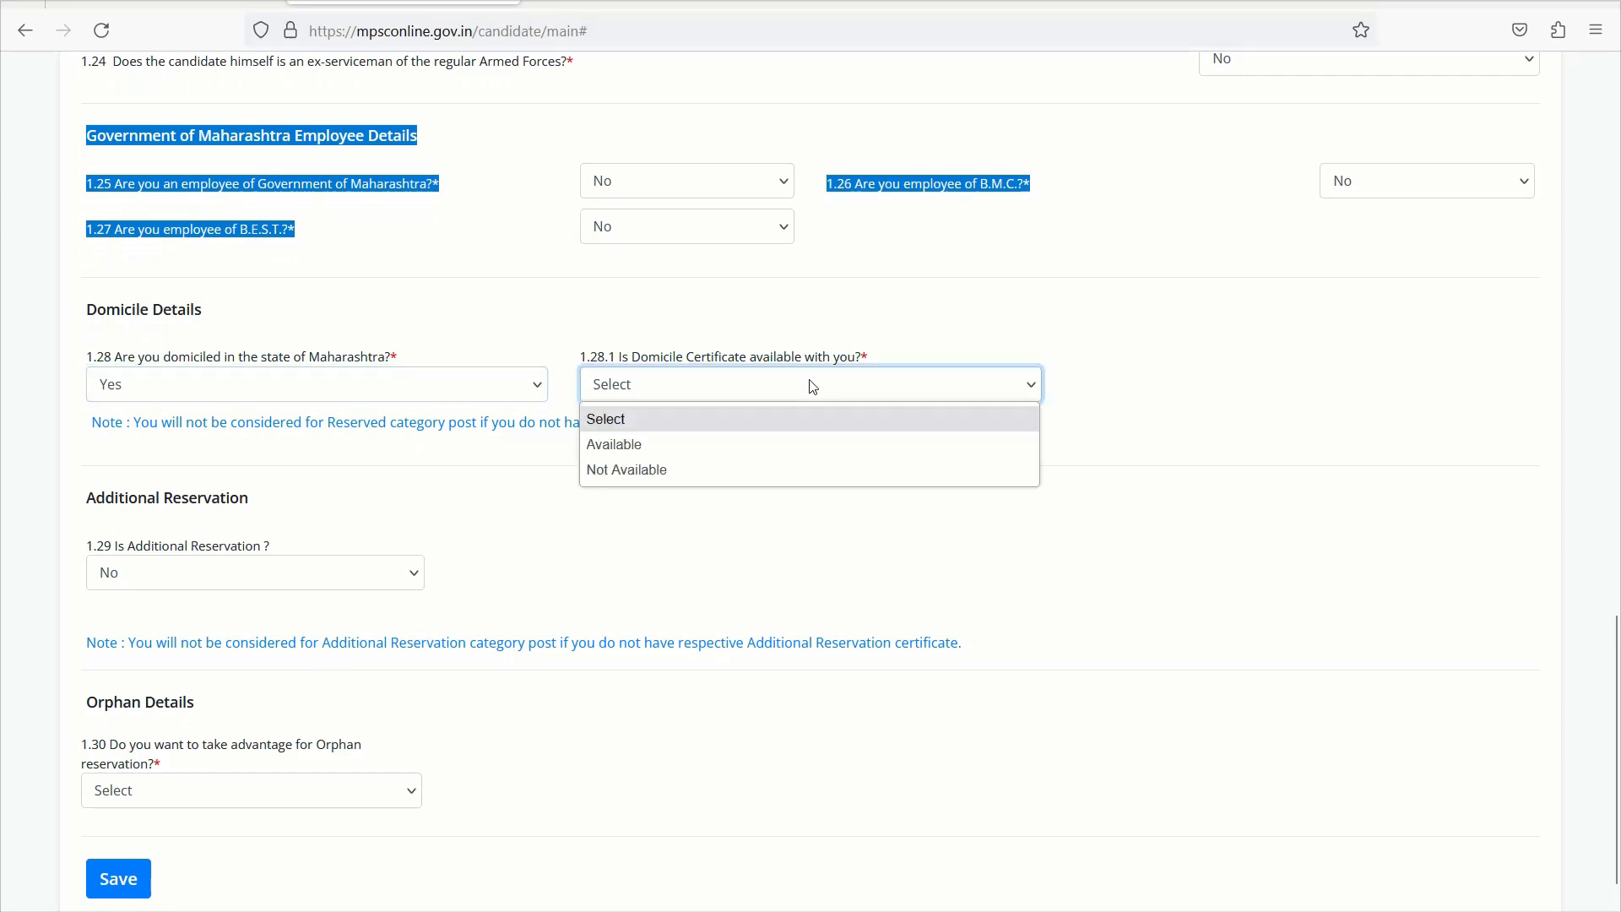
left_click(689, 453)
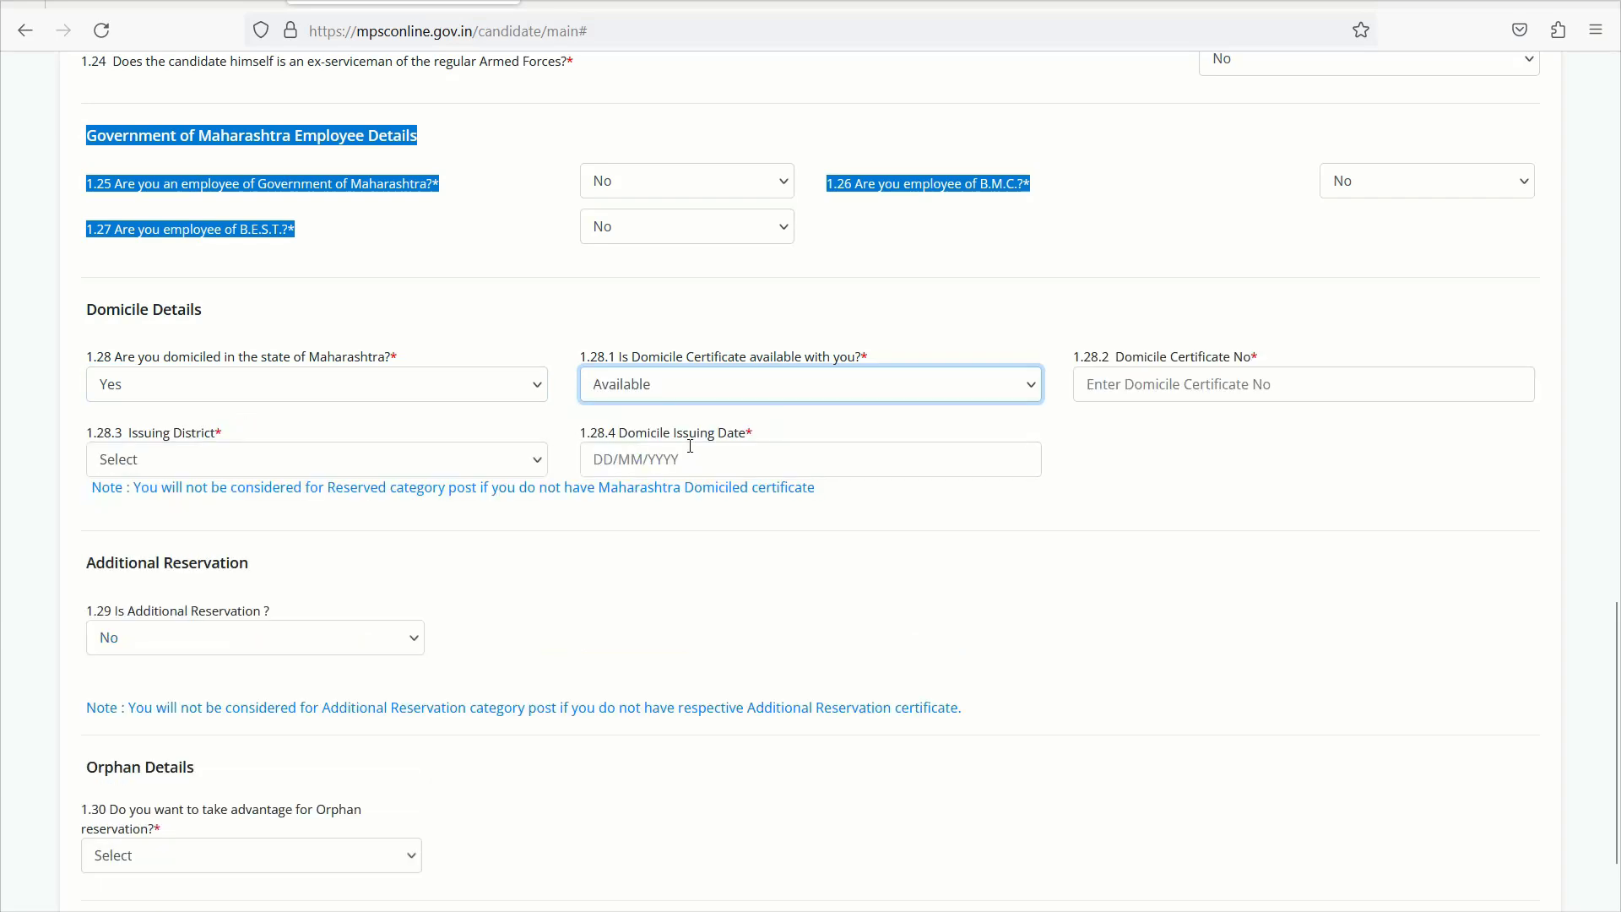
left_click(732, 386)
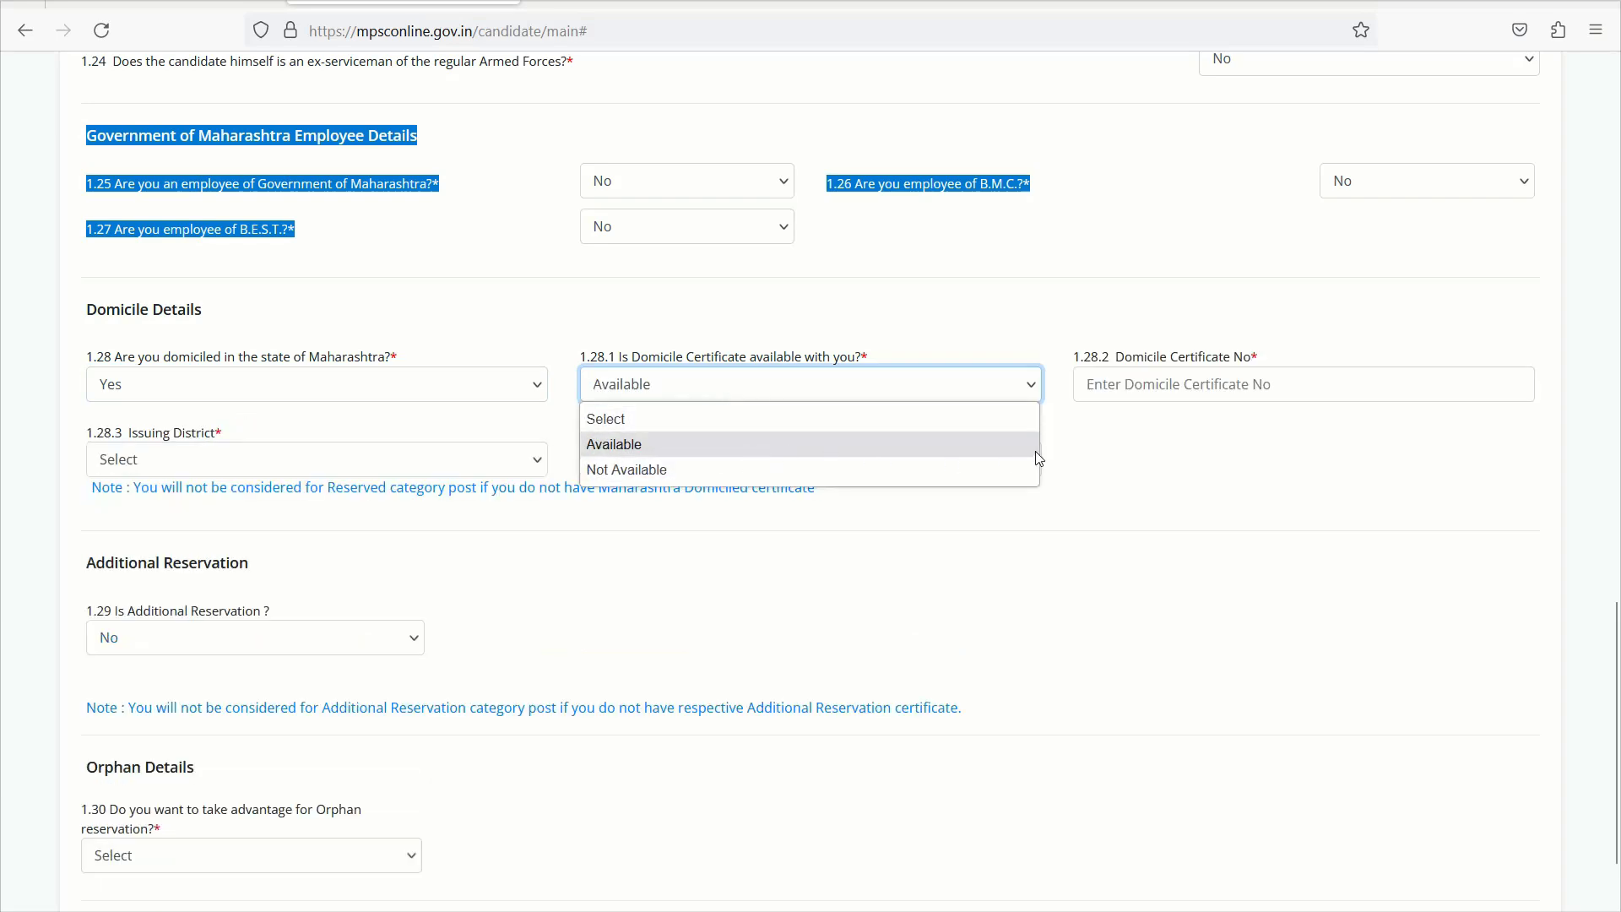
left_click(1146, 448)
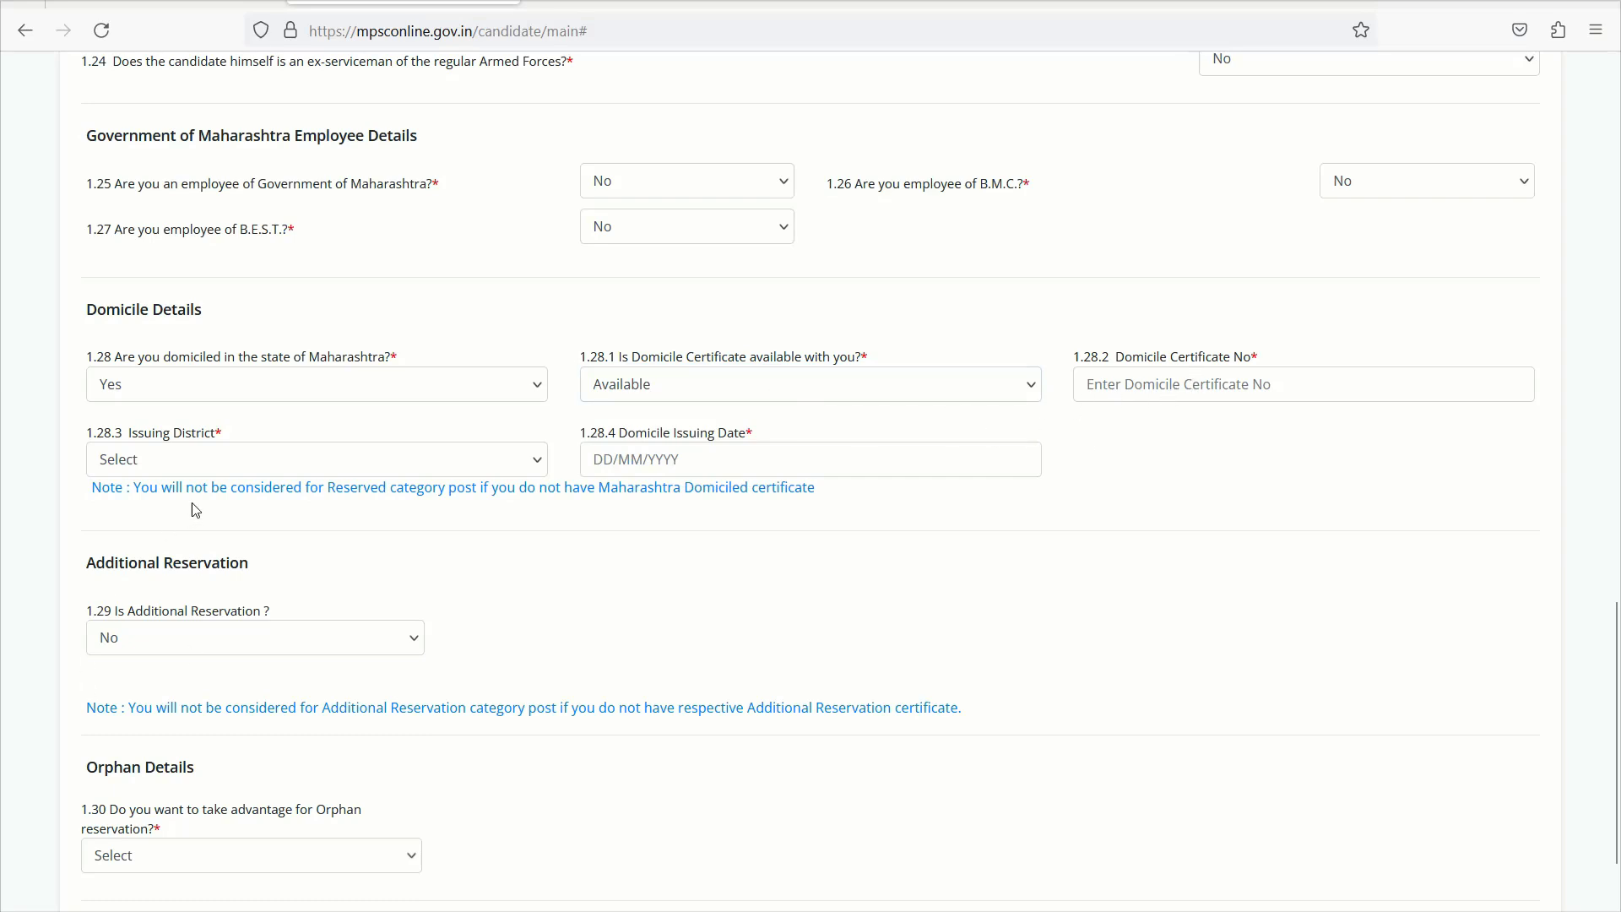
Choose Ahmednagar as the issuing district of the domicile certificate.
left_click(226, 466)
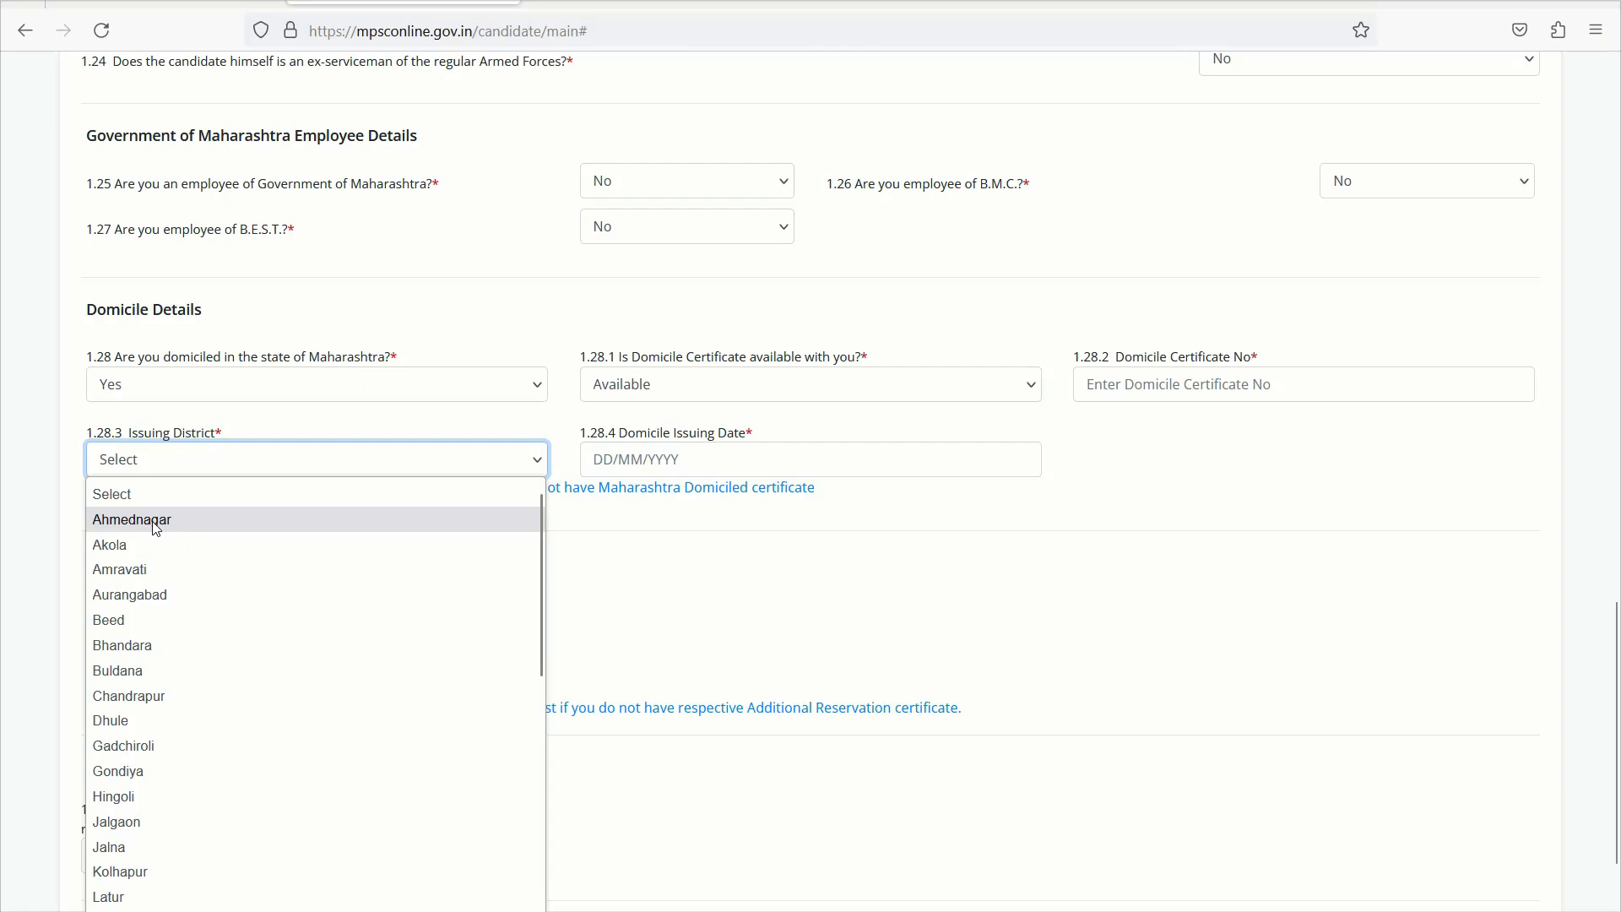
left_click(157, 520)
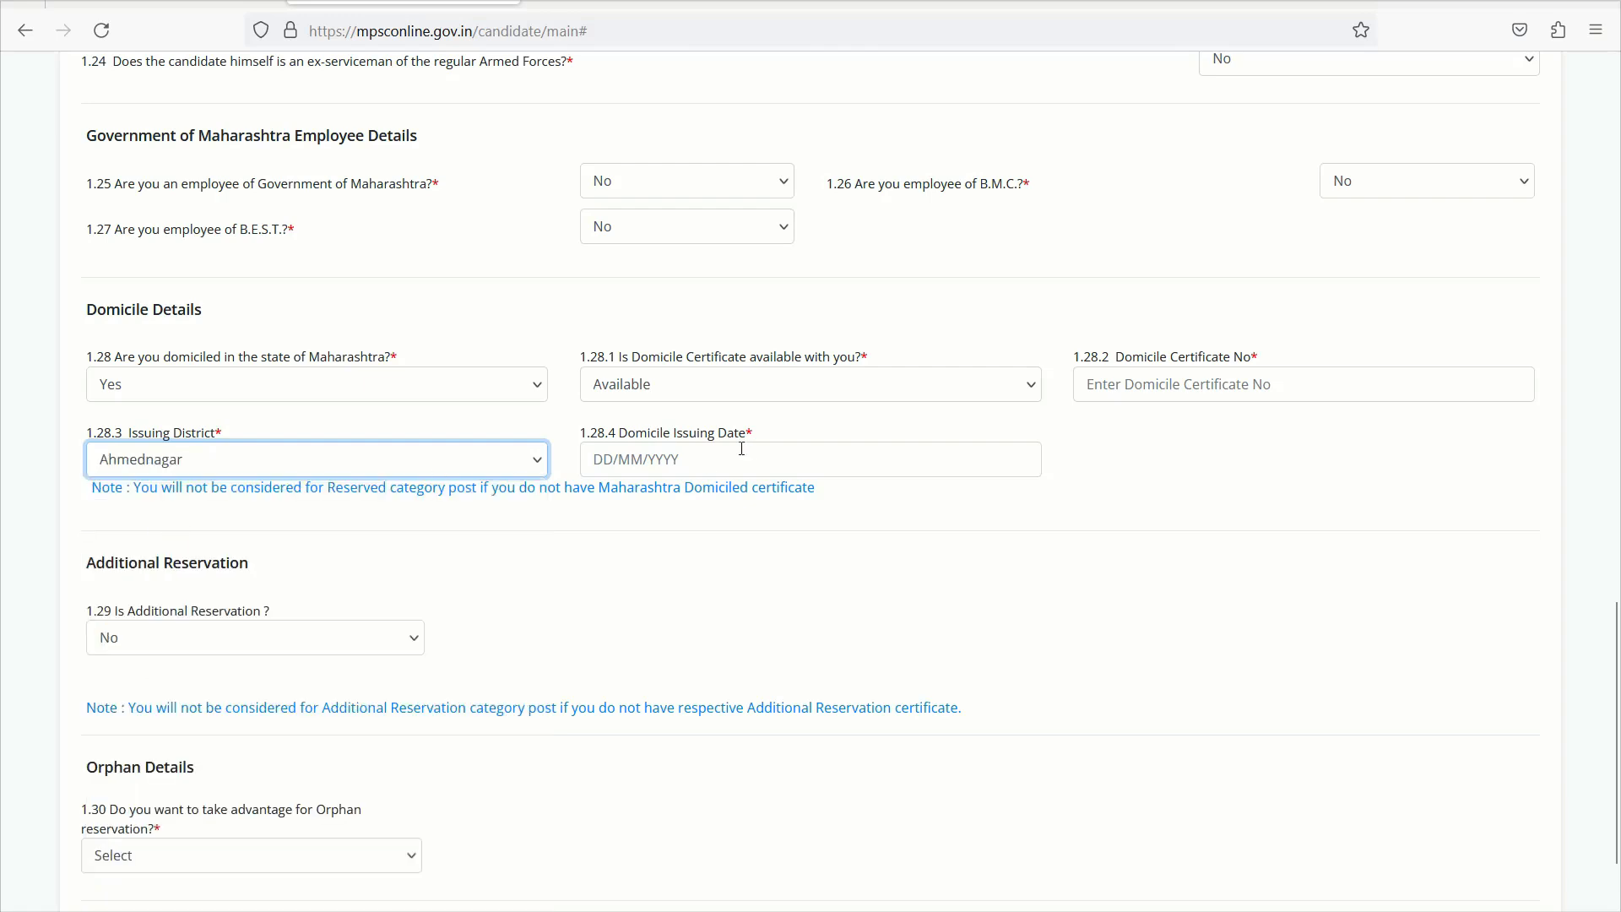
left_click_drag(617, 434, 754, 436)
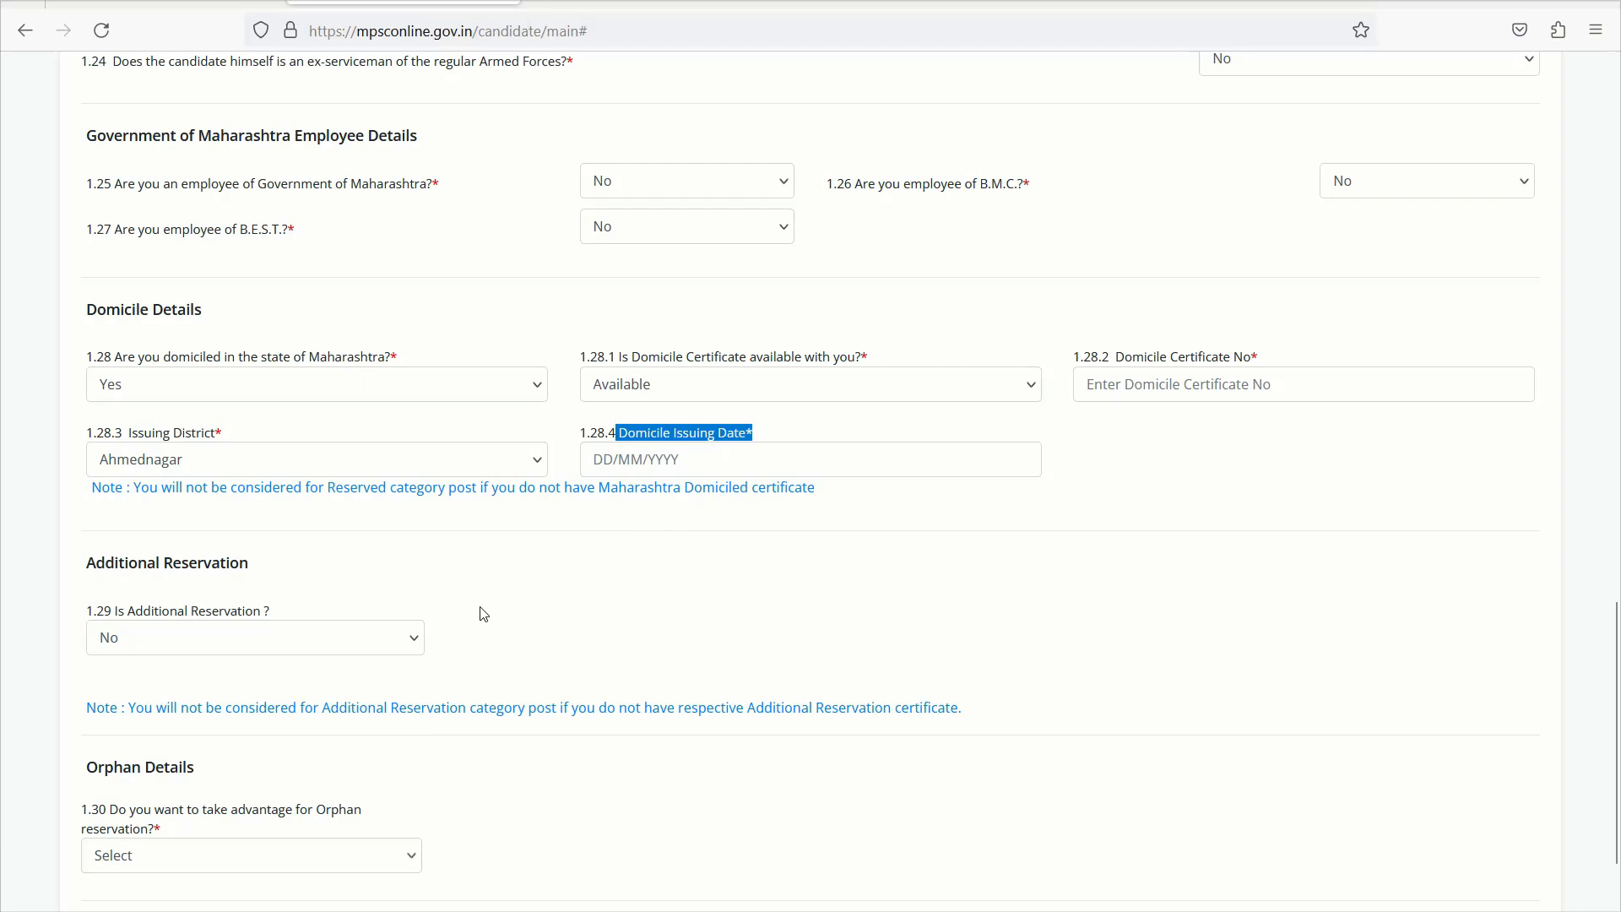
Answer Yes to the Additional Reservation question to view its categories, and reset the answer to No.
scroll(481, 607, "down", 3)
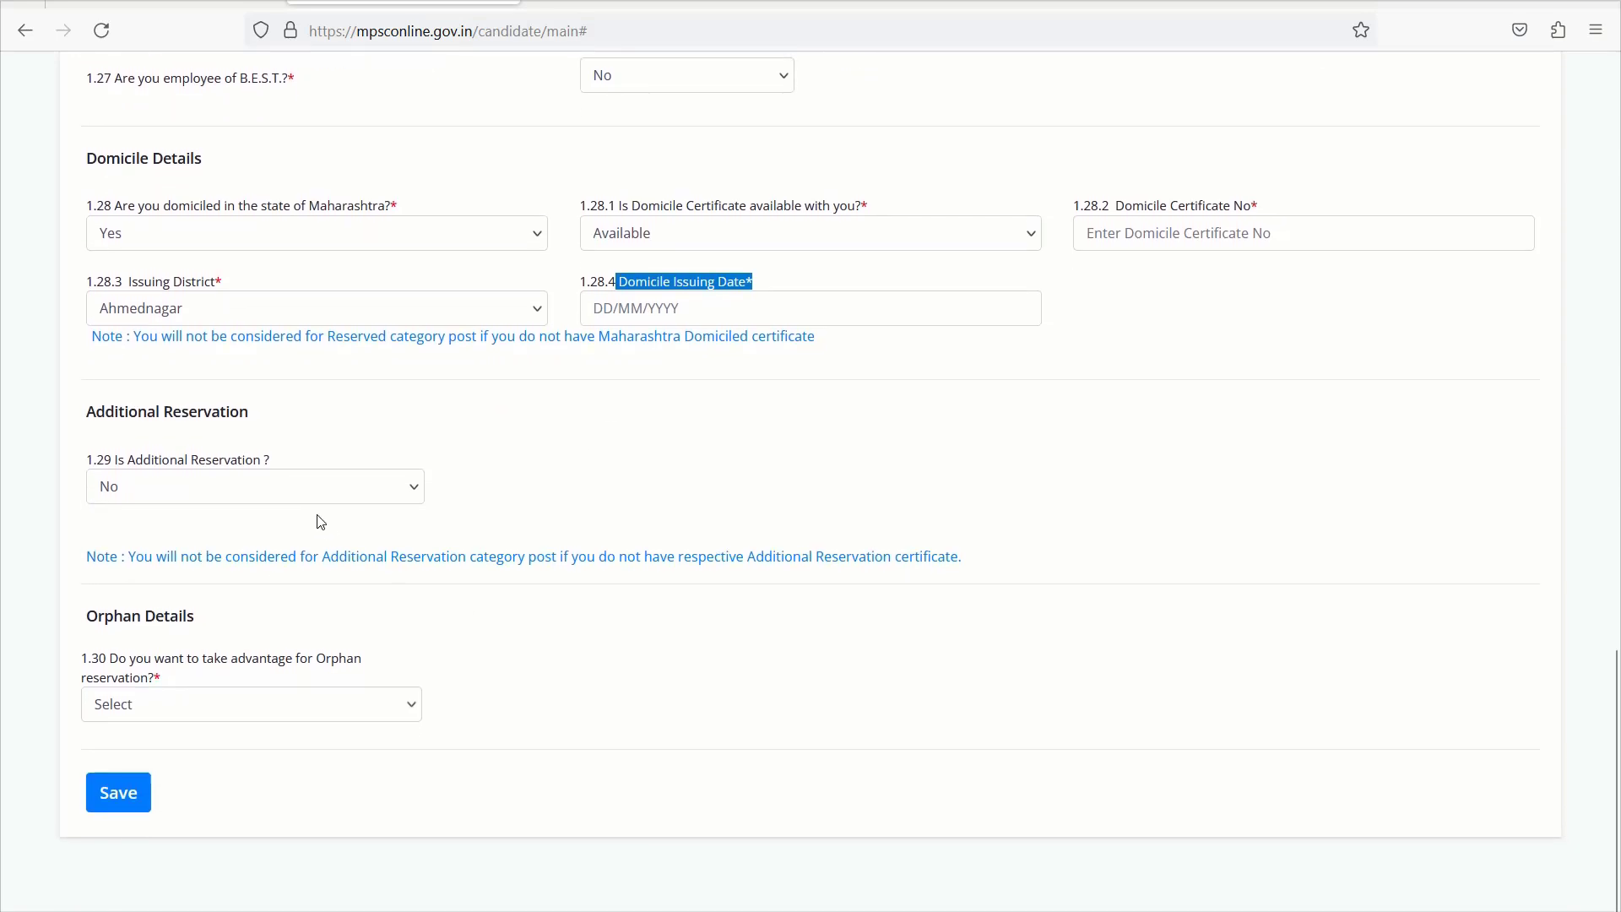
left_click(353, 486)
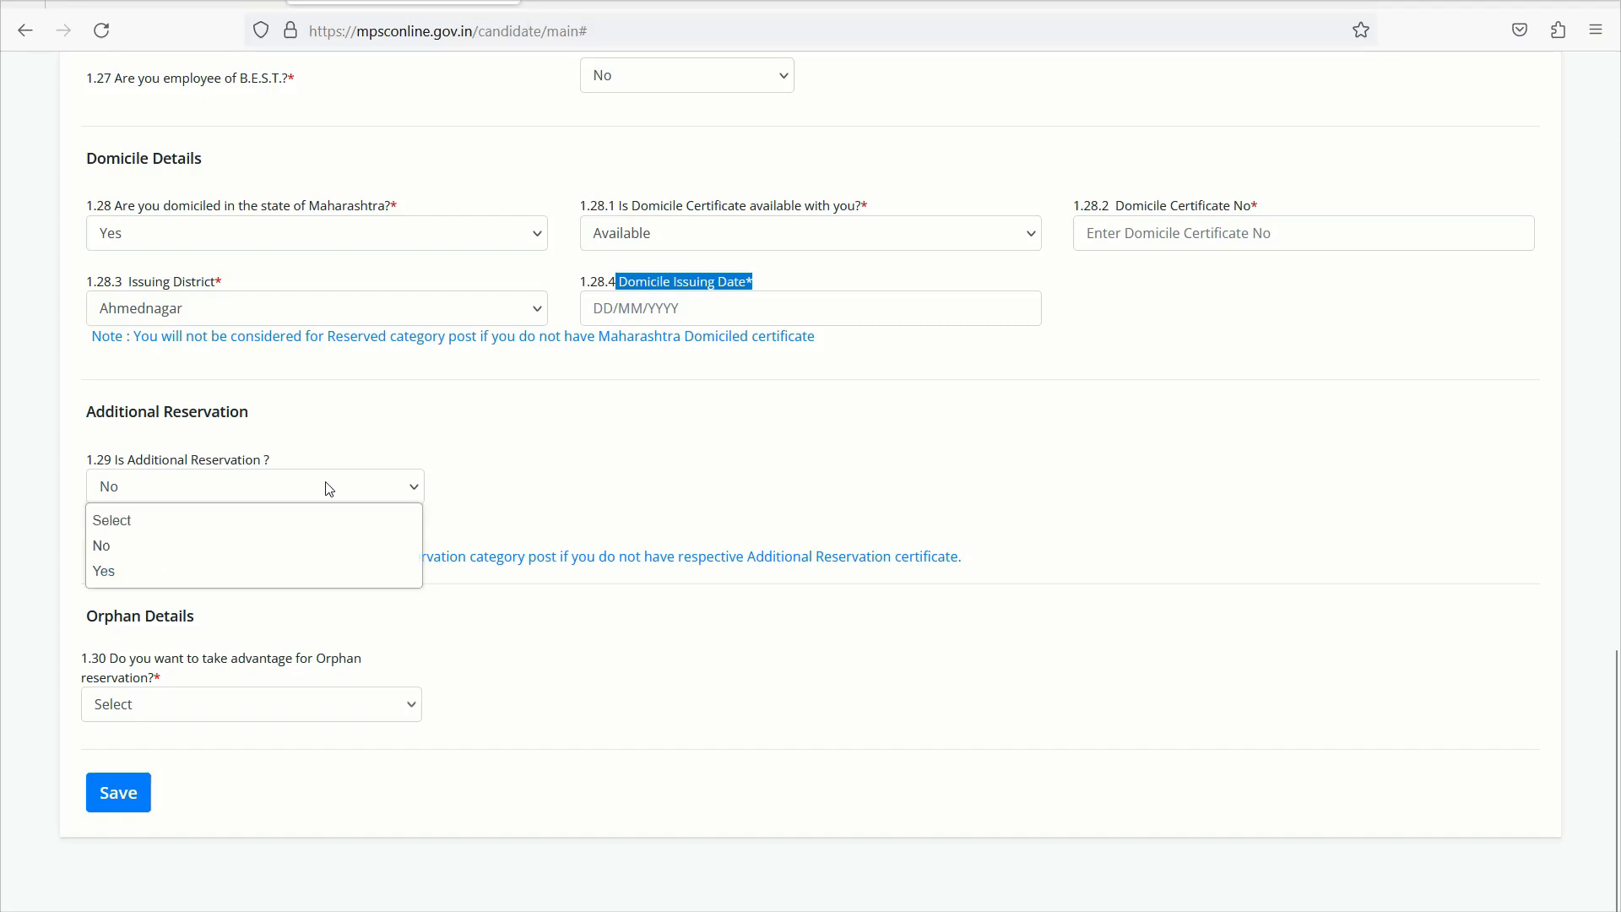
left_click(131, 570)
left_click(226, 579)
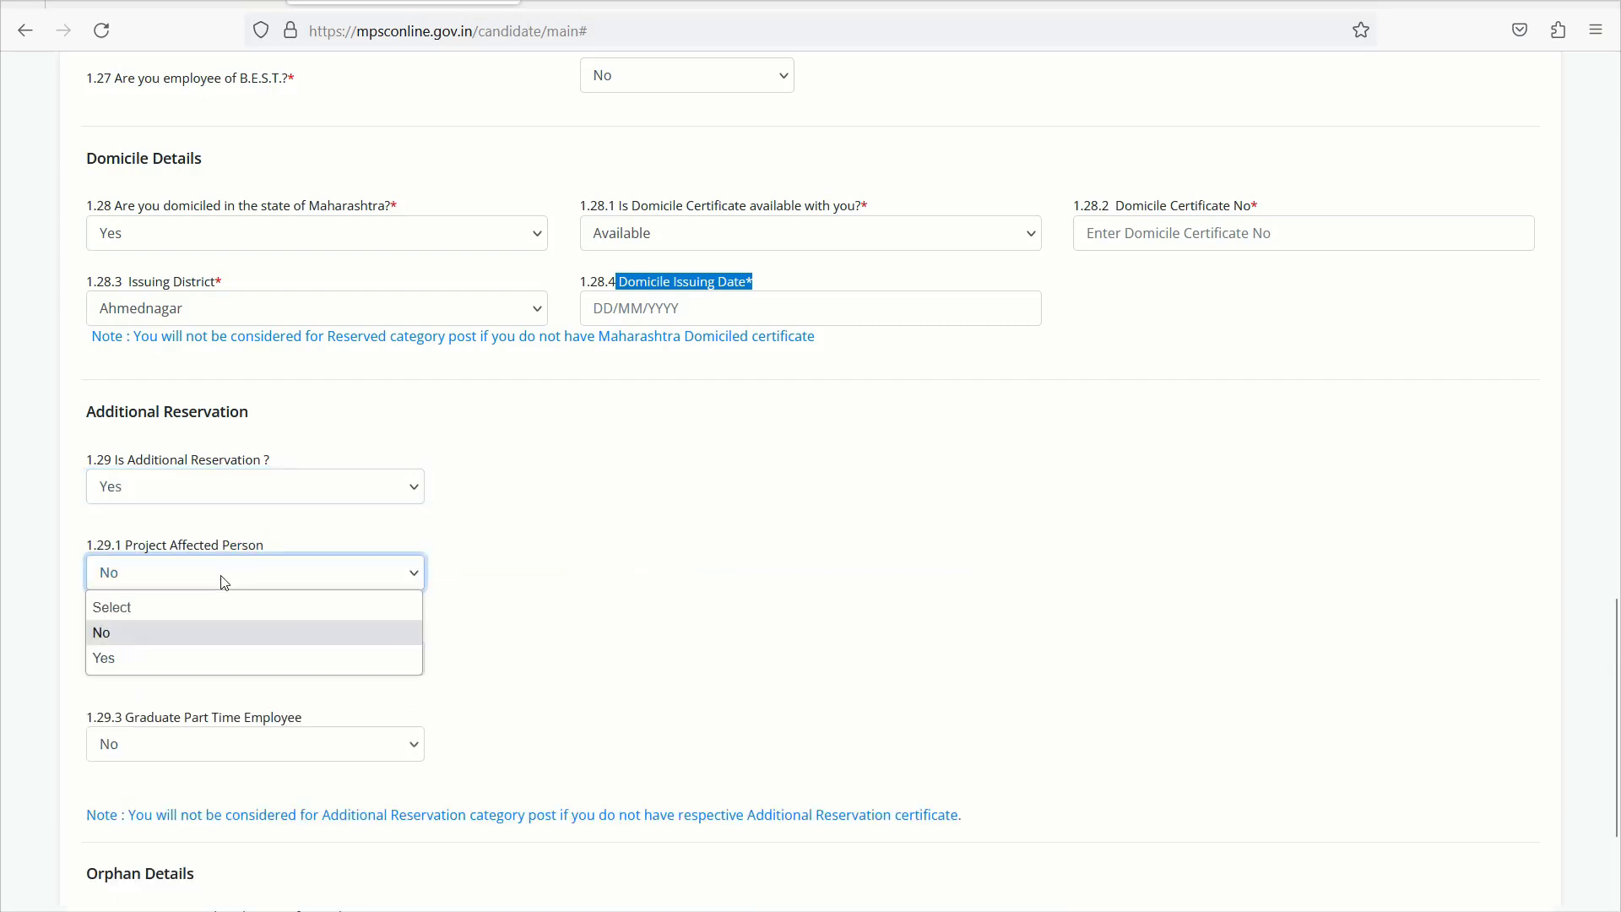
left_click(562, 599)
scroll(438, 642, "down", 1)
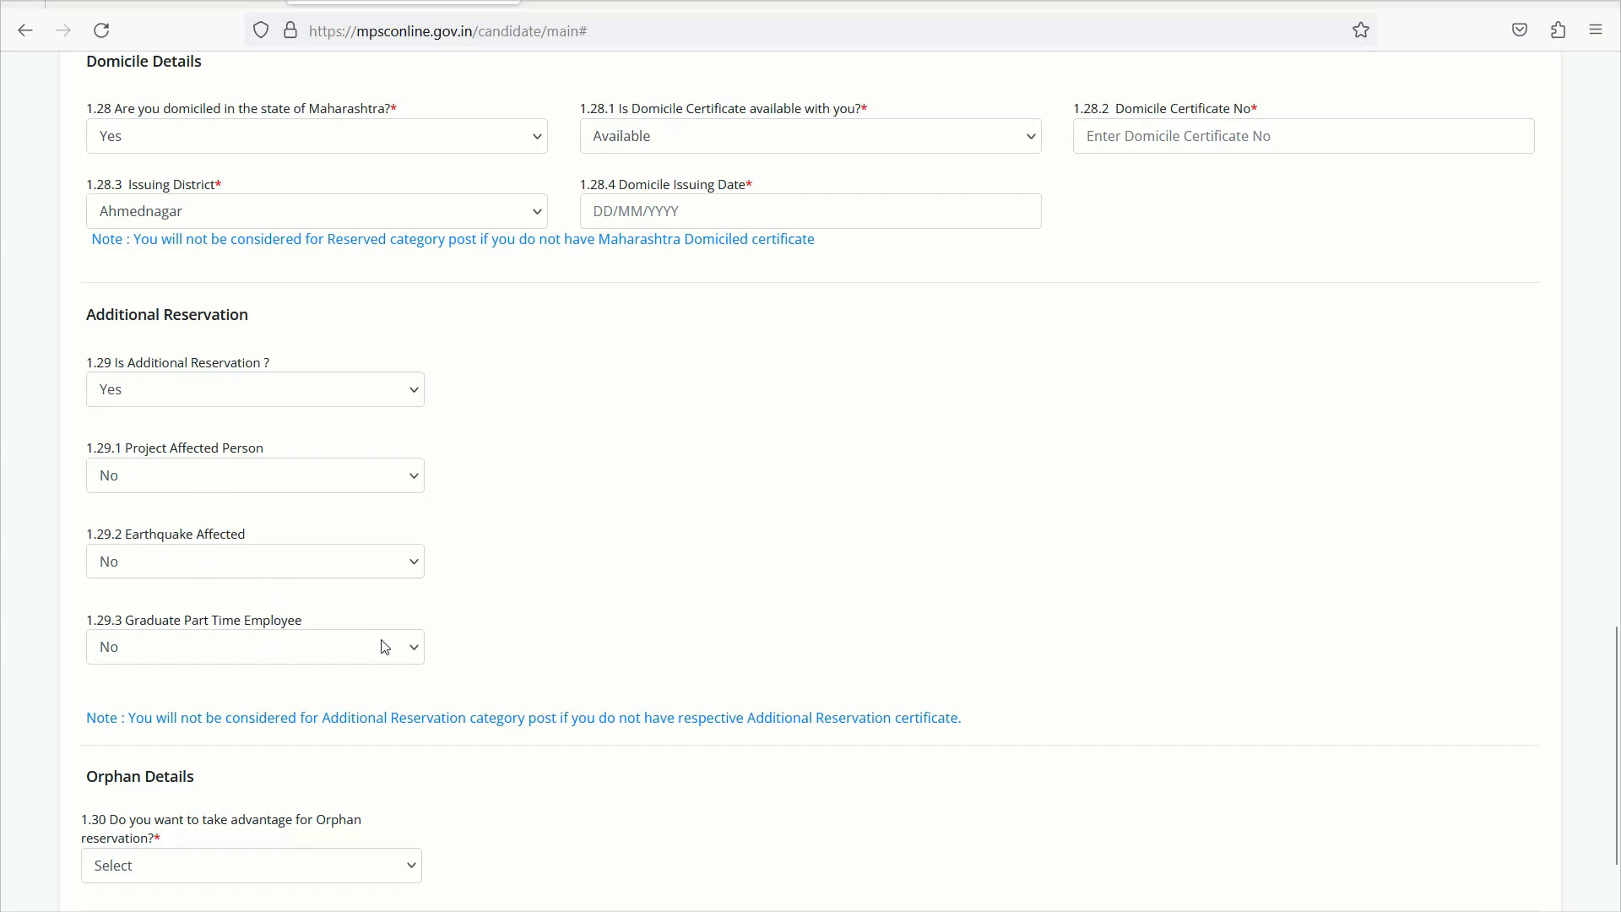
scroll(337, 655, "down", 3)
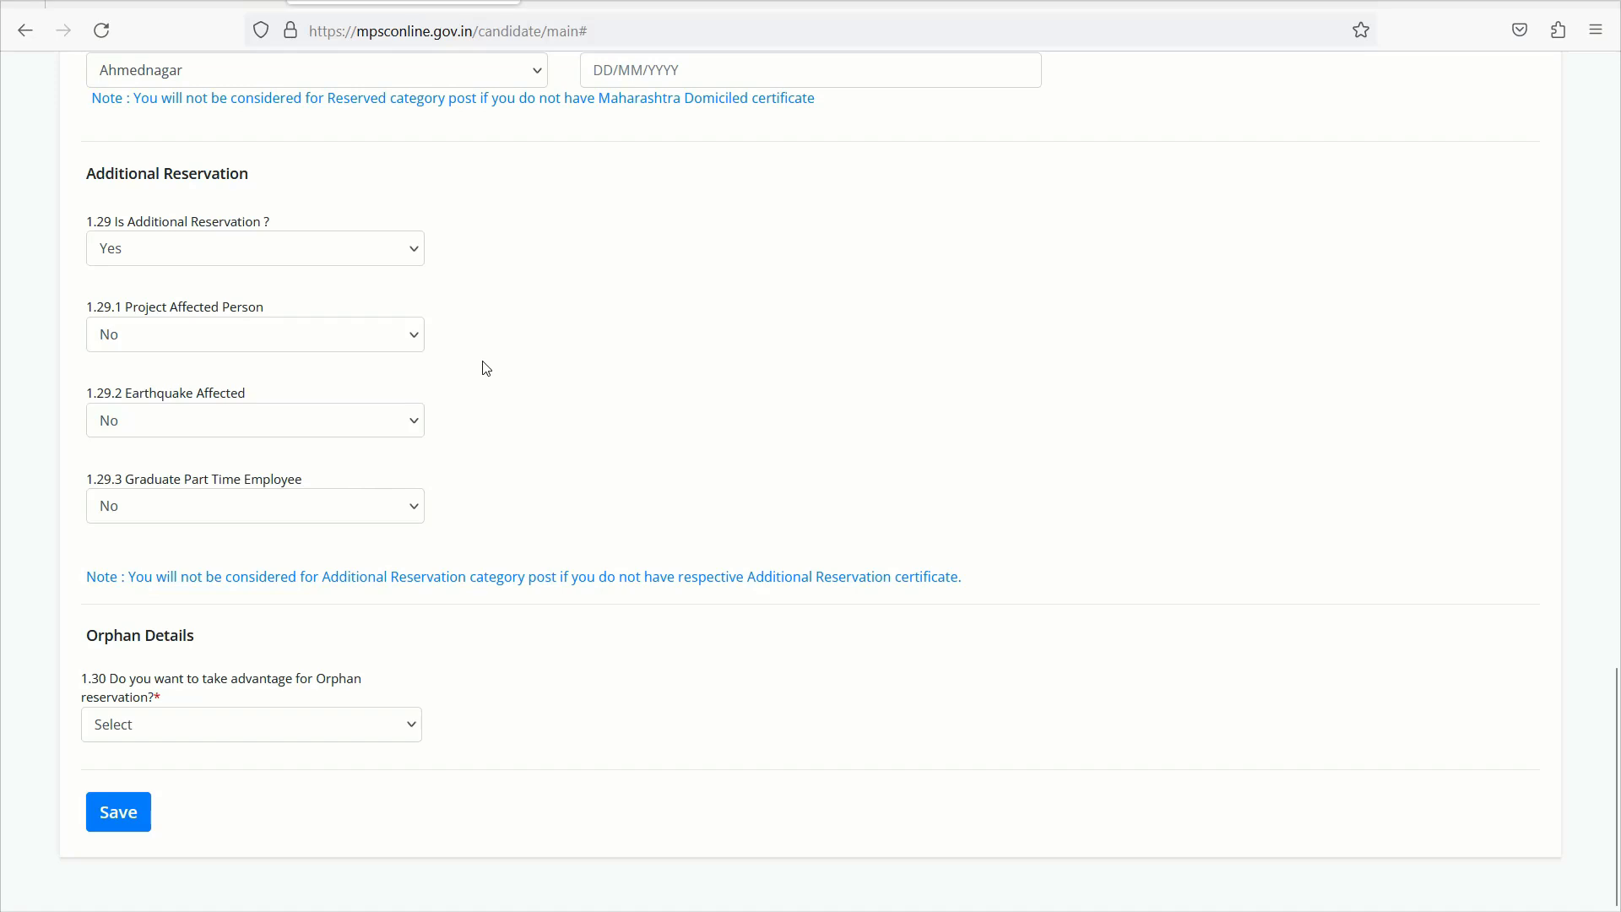
left_click(265, 262)
left_click(200, 305)
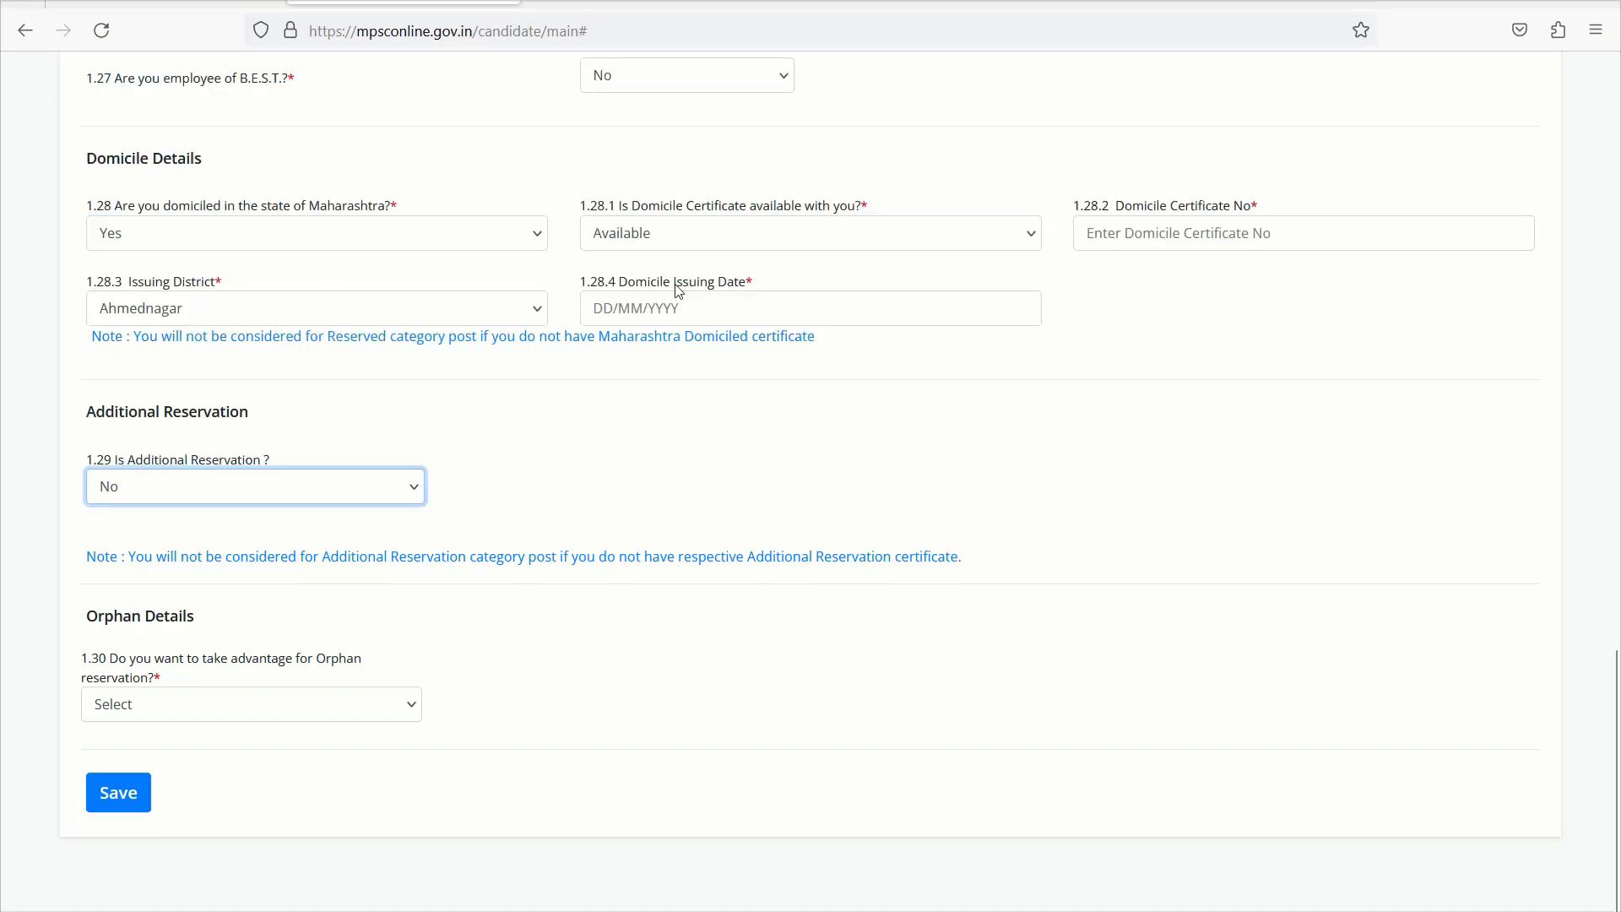
Answer Yes to Additional Reservation and Project Affected Person to view the certificate fields, and reset Additional Reservation to No.
left_click(358, 492)
left_click(193, 568)
left_click(249, 568)
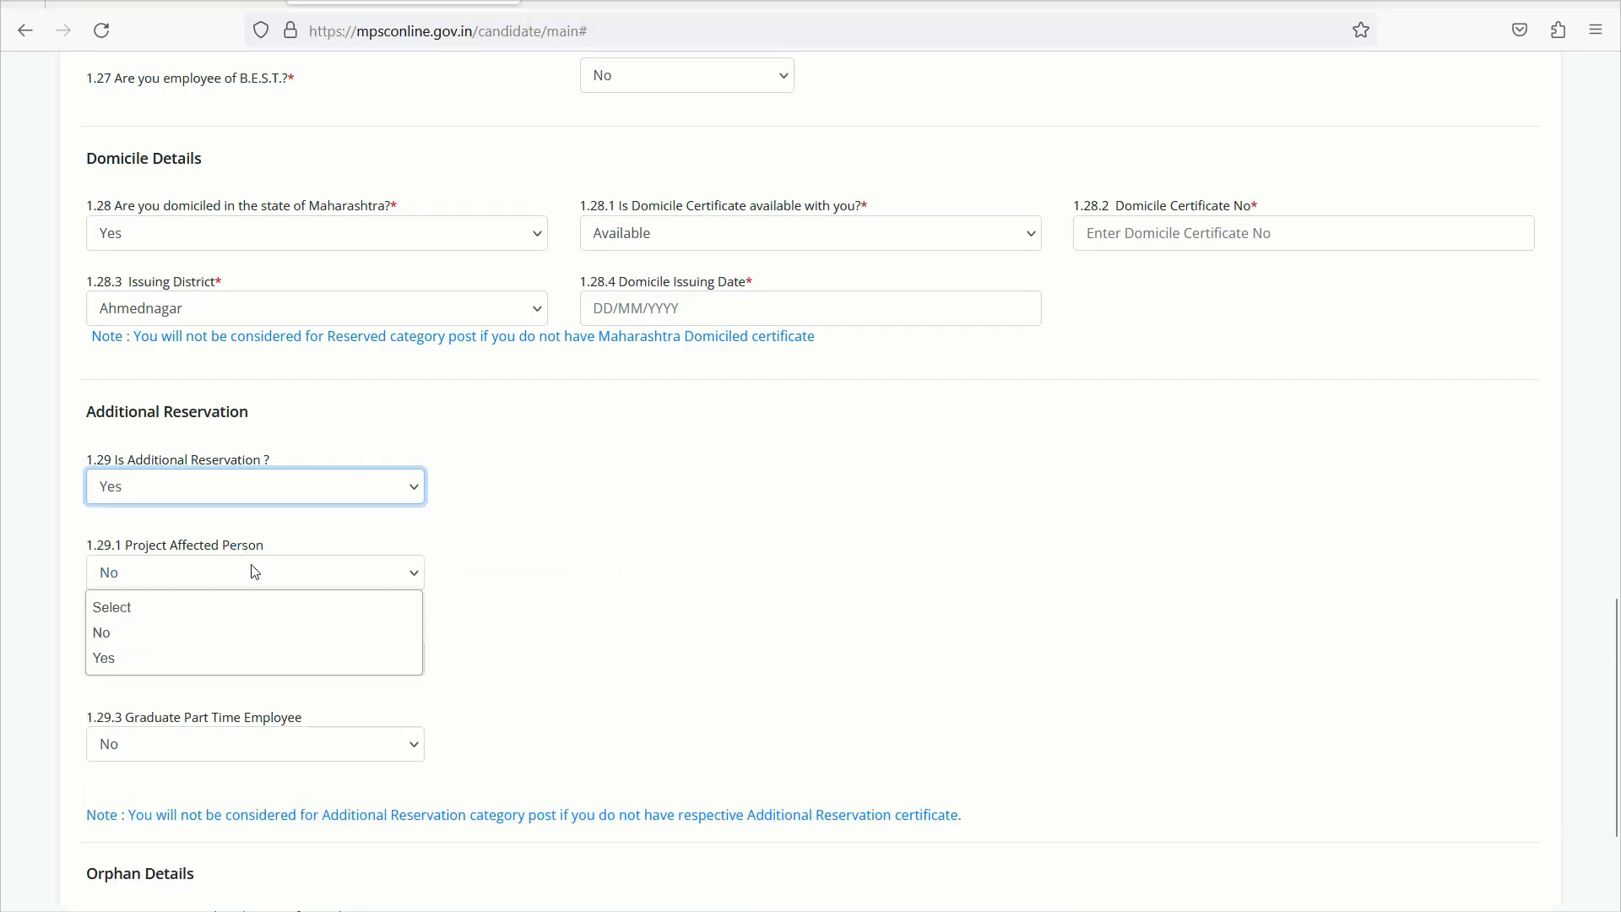
left_click(112, 659)
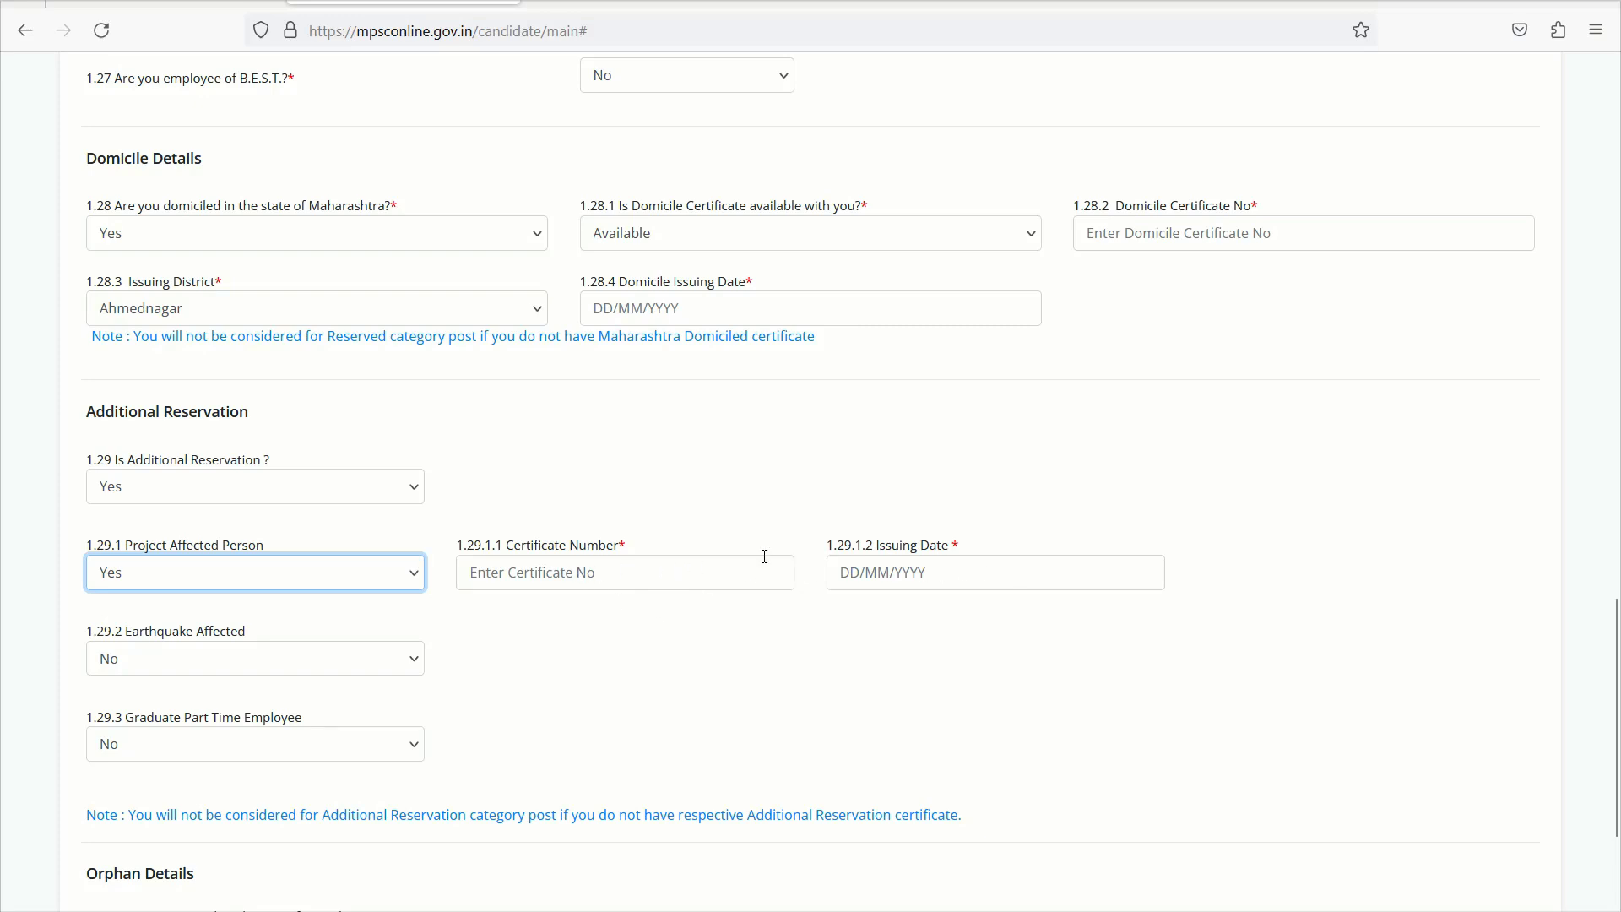
left_click(320, 478)
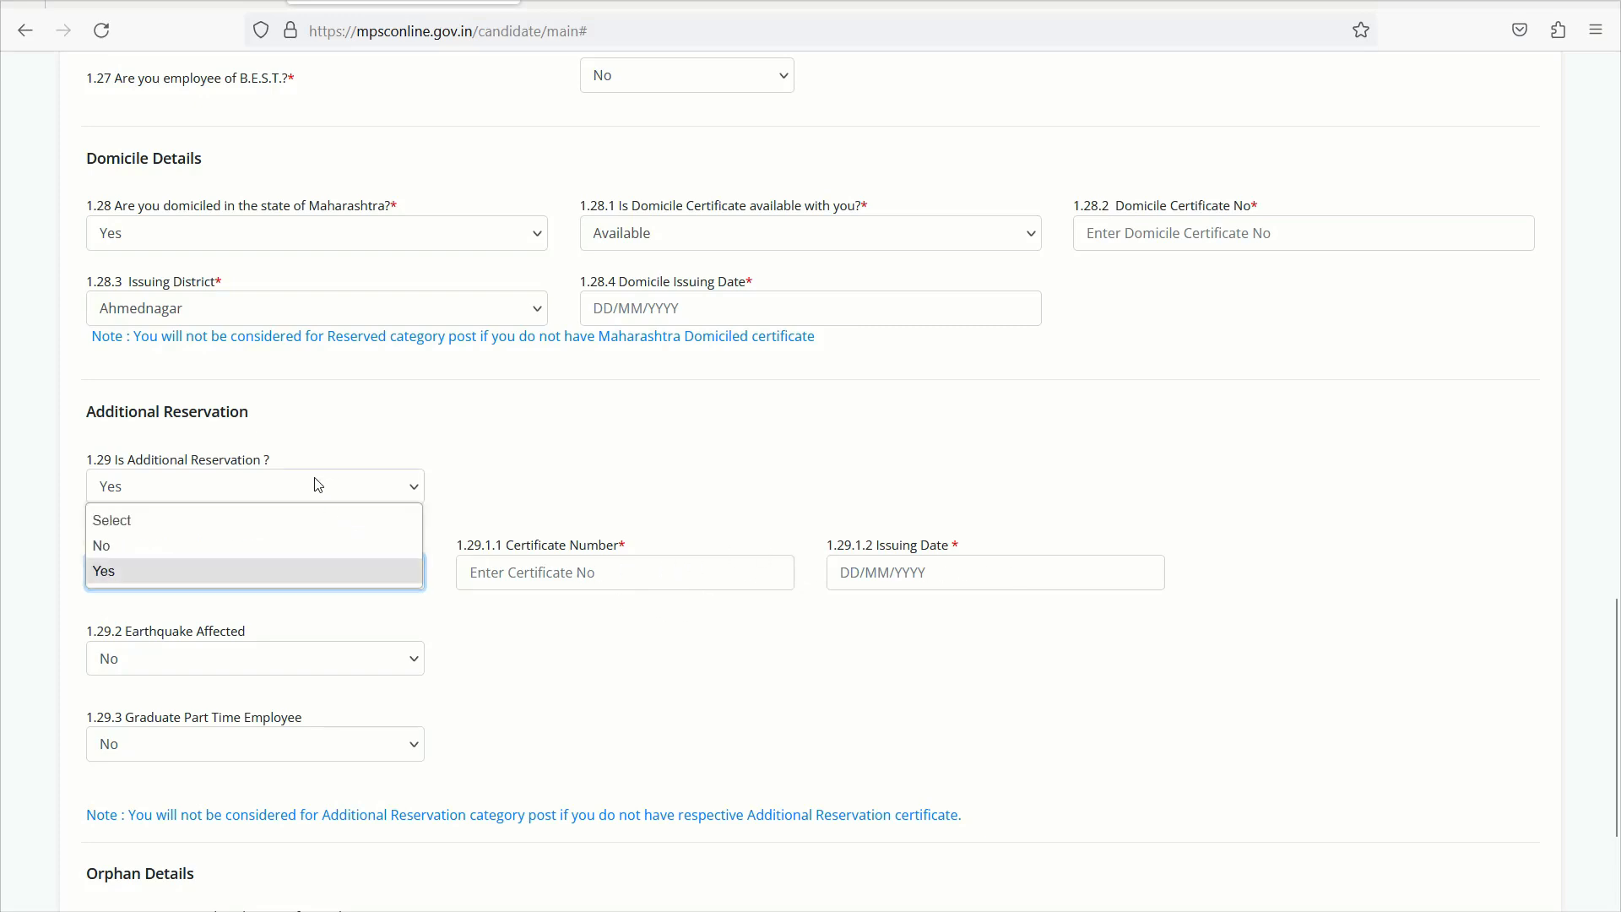
left_click(189, 541)
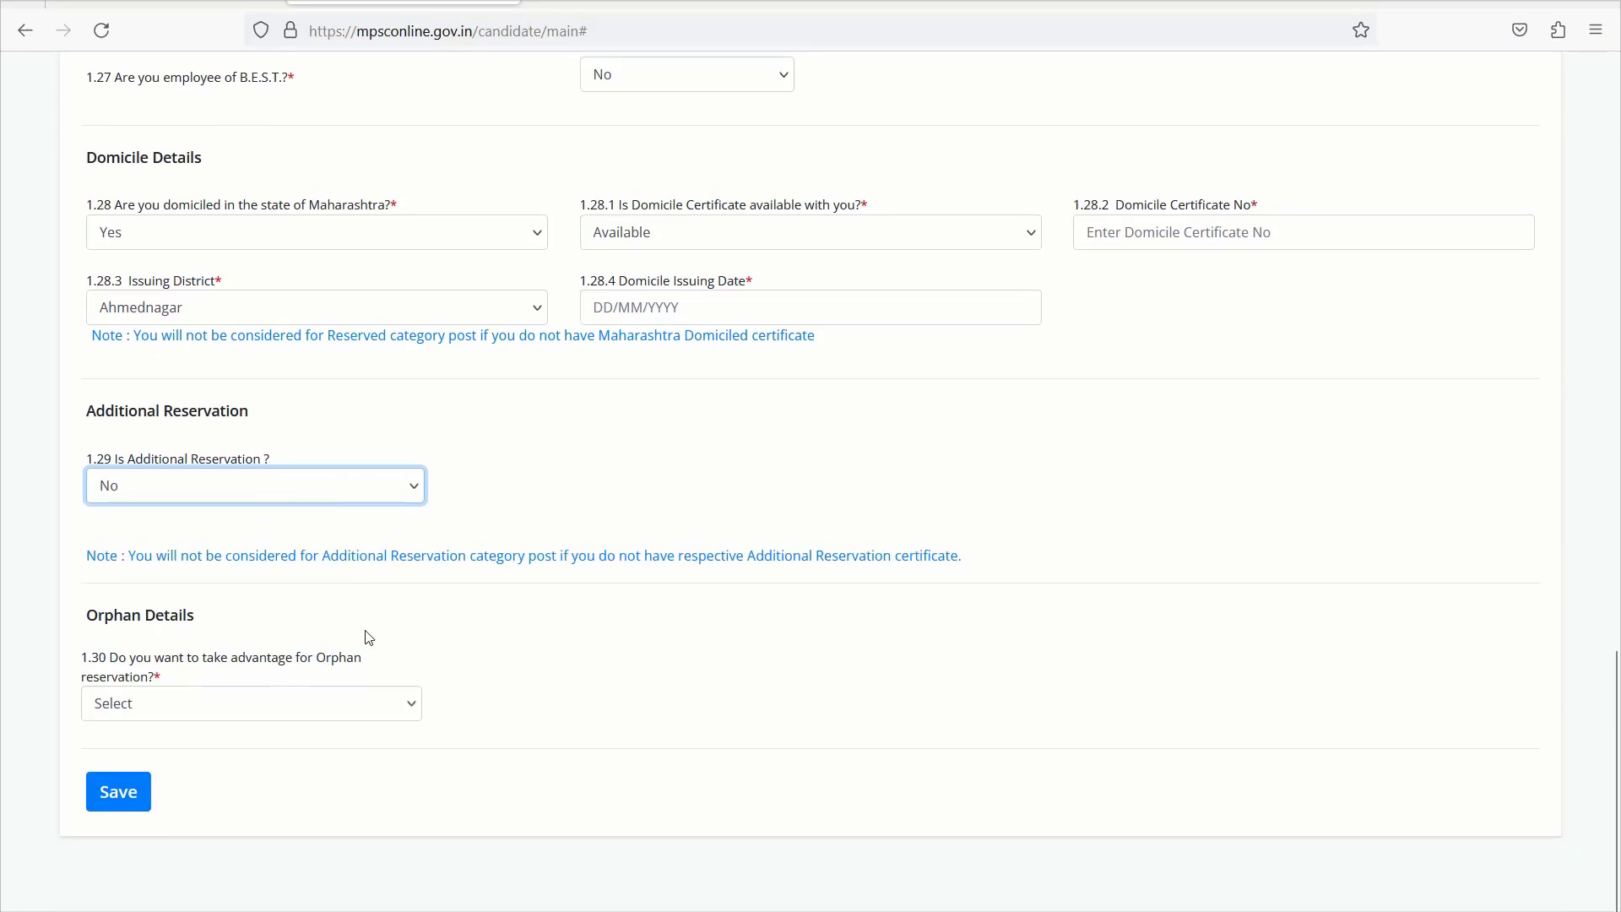
Answer Yes to the orphan reservation question and view the orphan type options and certificate fields.
left_click_drag(84, 659, 189, 683)
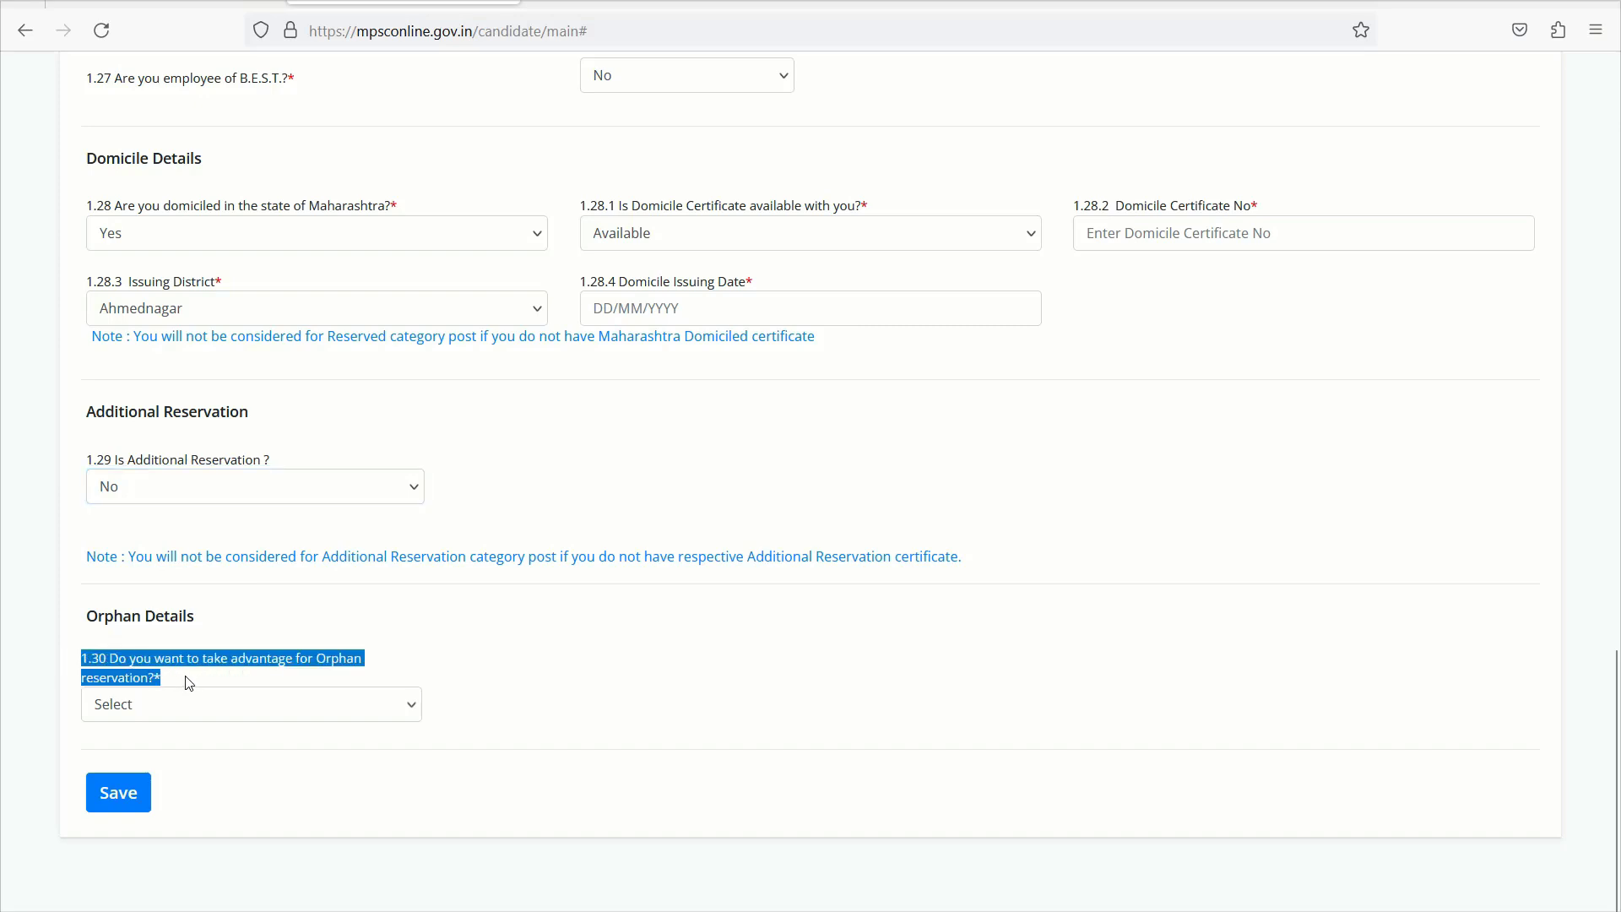
left_click(233, 700)
left_click(152, 787)
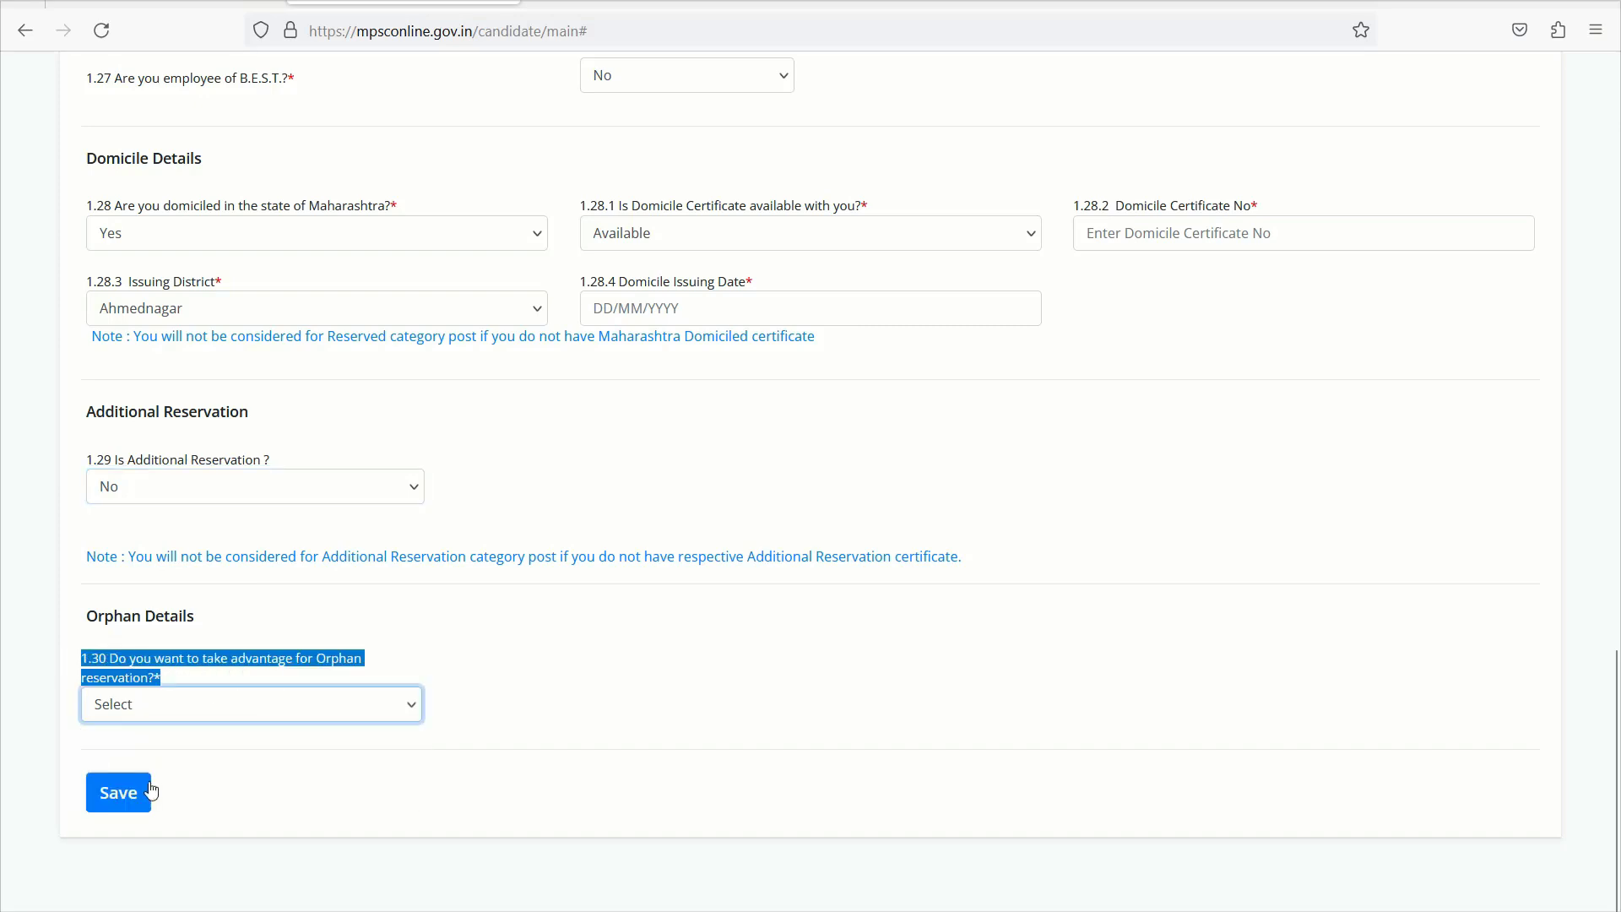
left_click(700, 702)
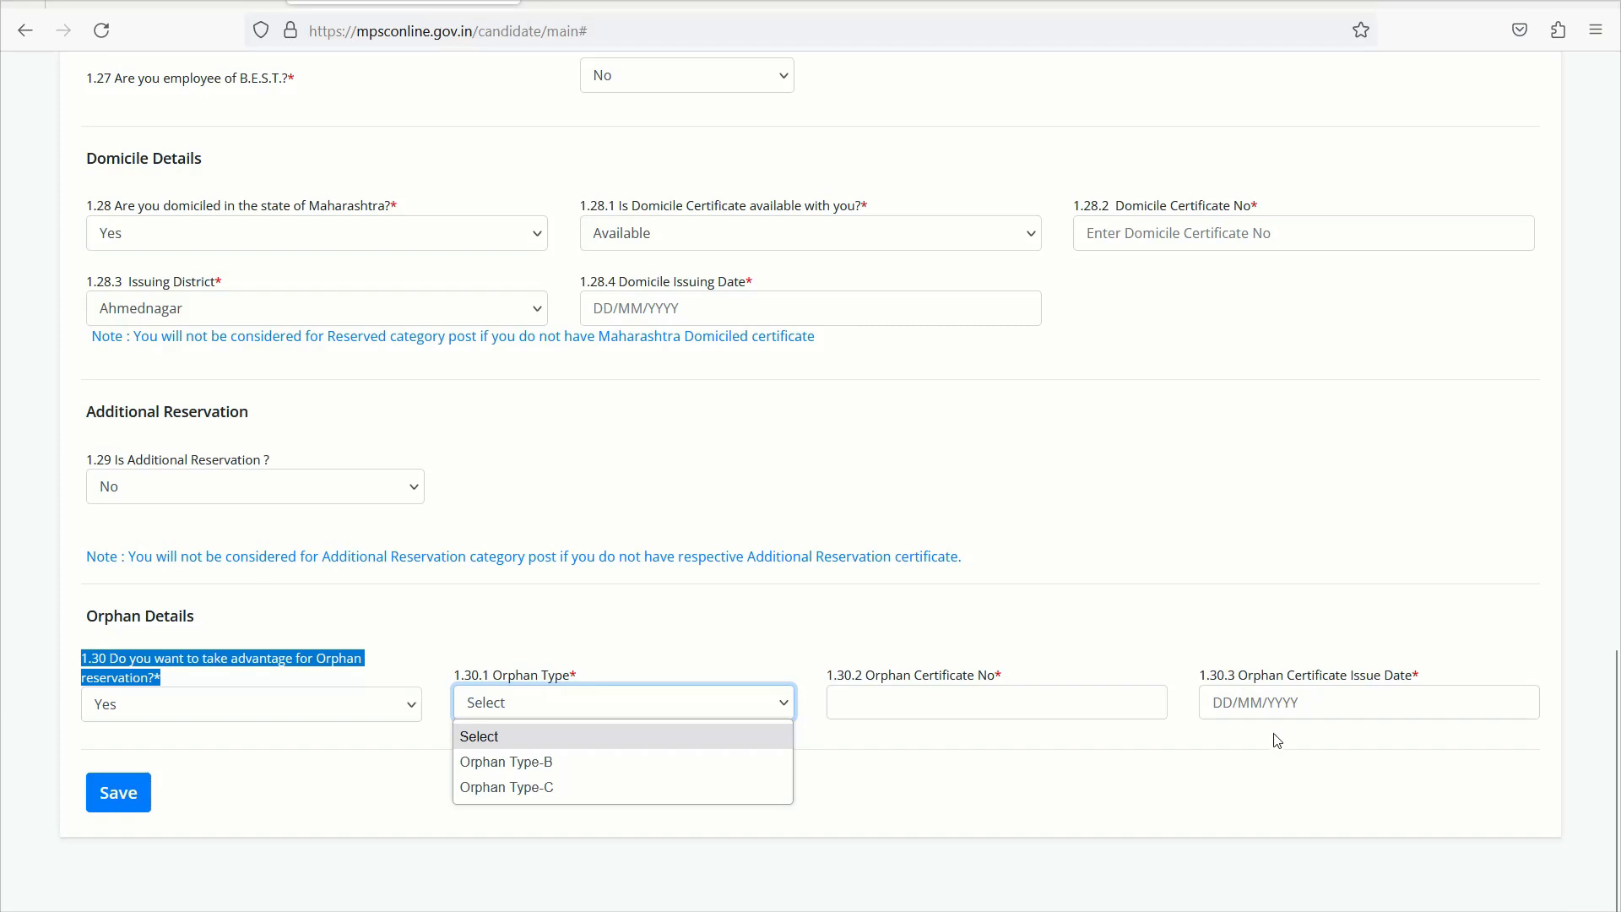
Set the answer to the orphan reservation question to No.
left_click(415, 706)
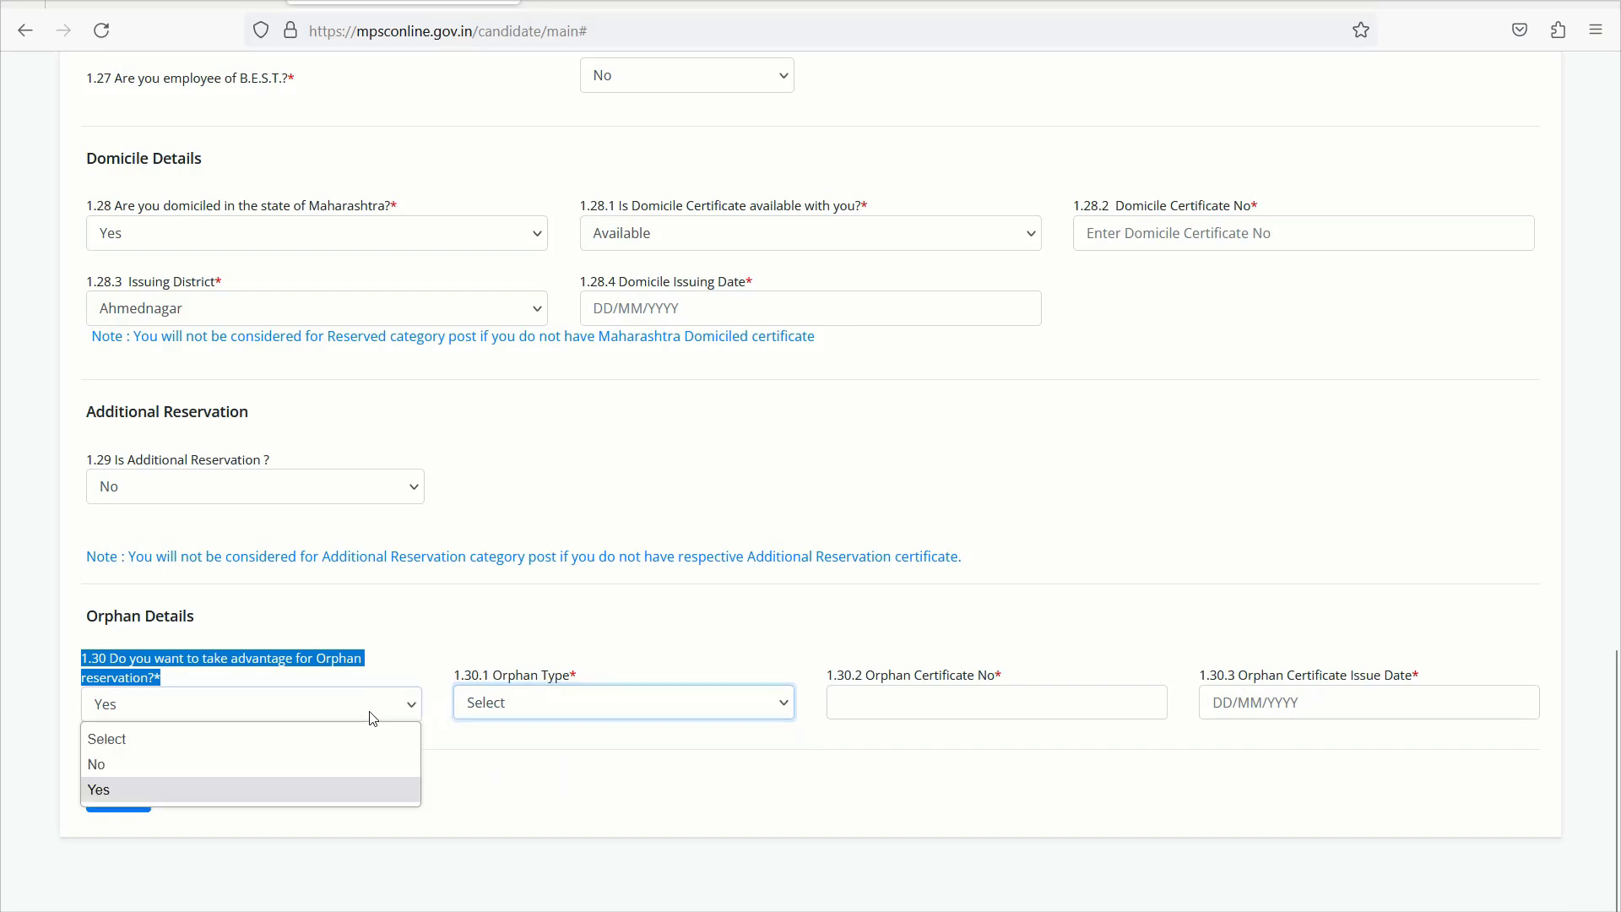
left_click(105, 765)
left_click(616, 728)
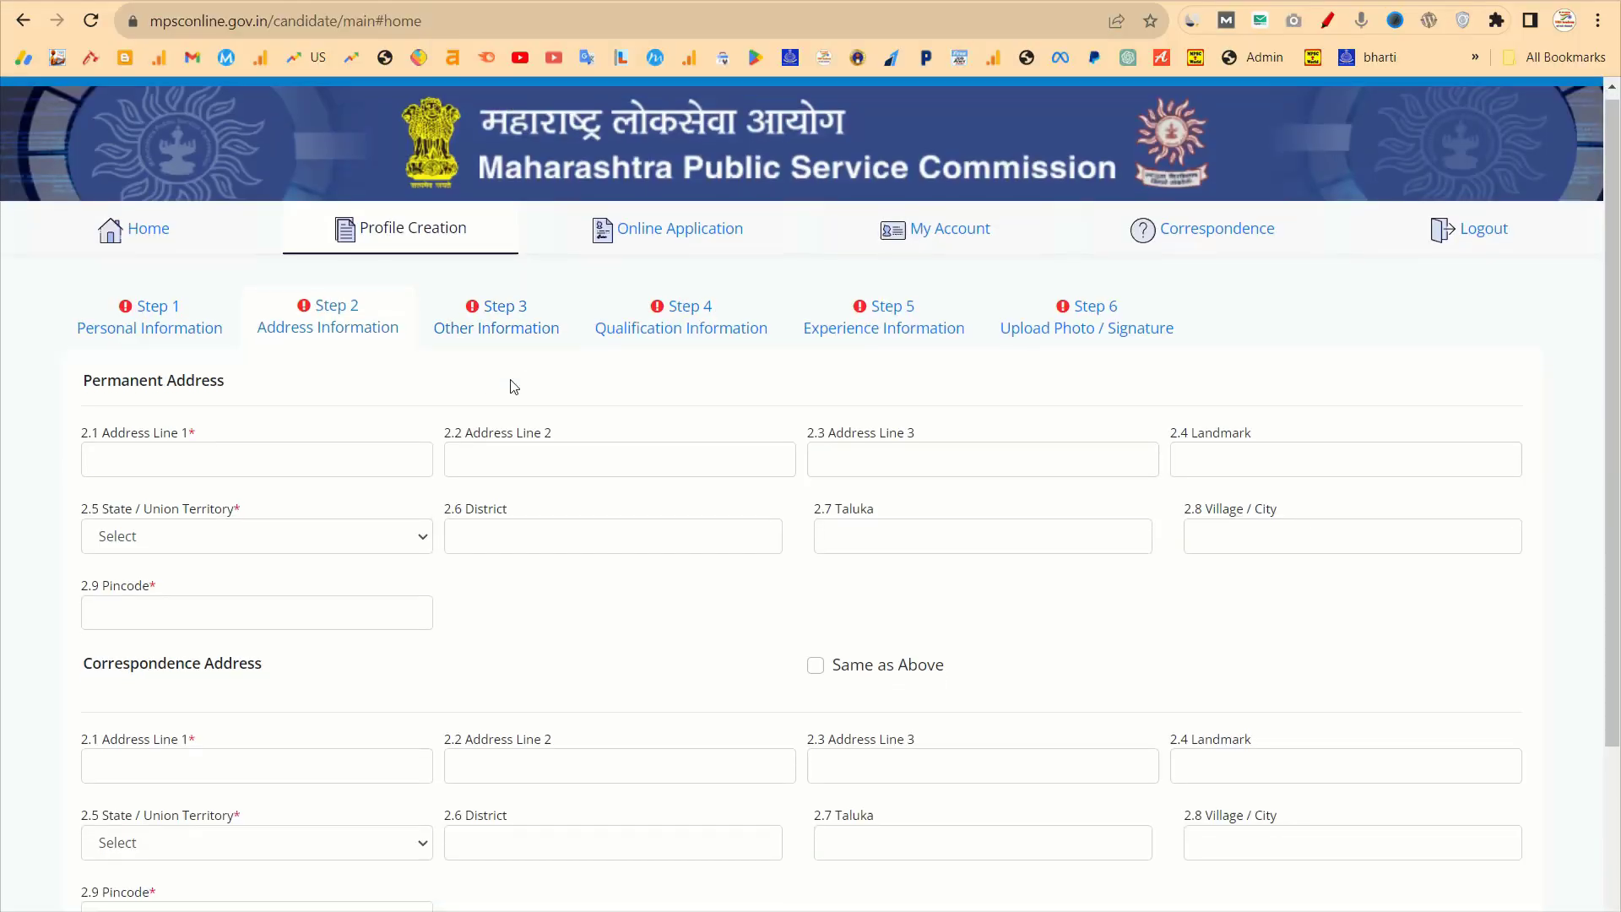
Review the permanent and correspondence address fields in Step 2, Address Information.
scroll(502, 380, "down", 1)
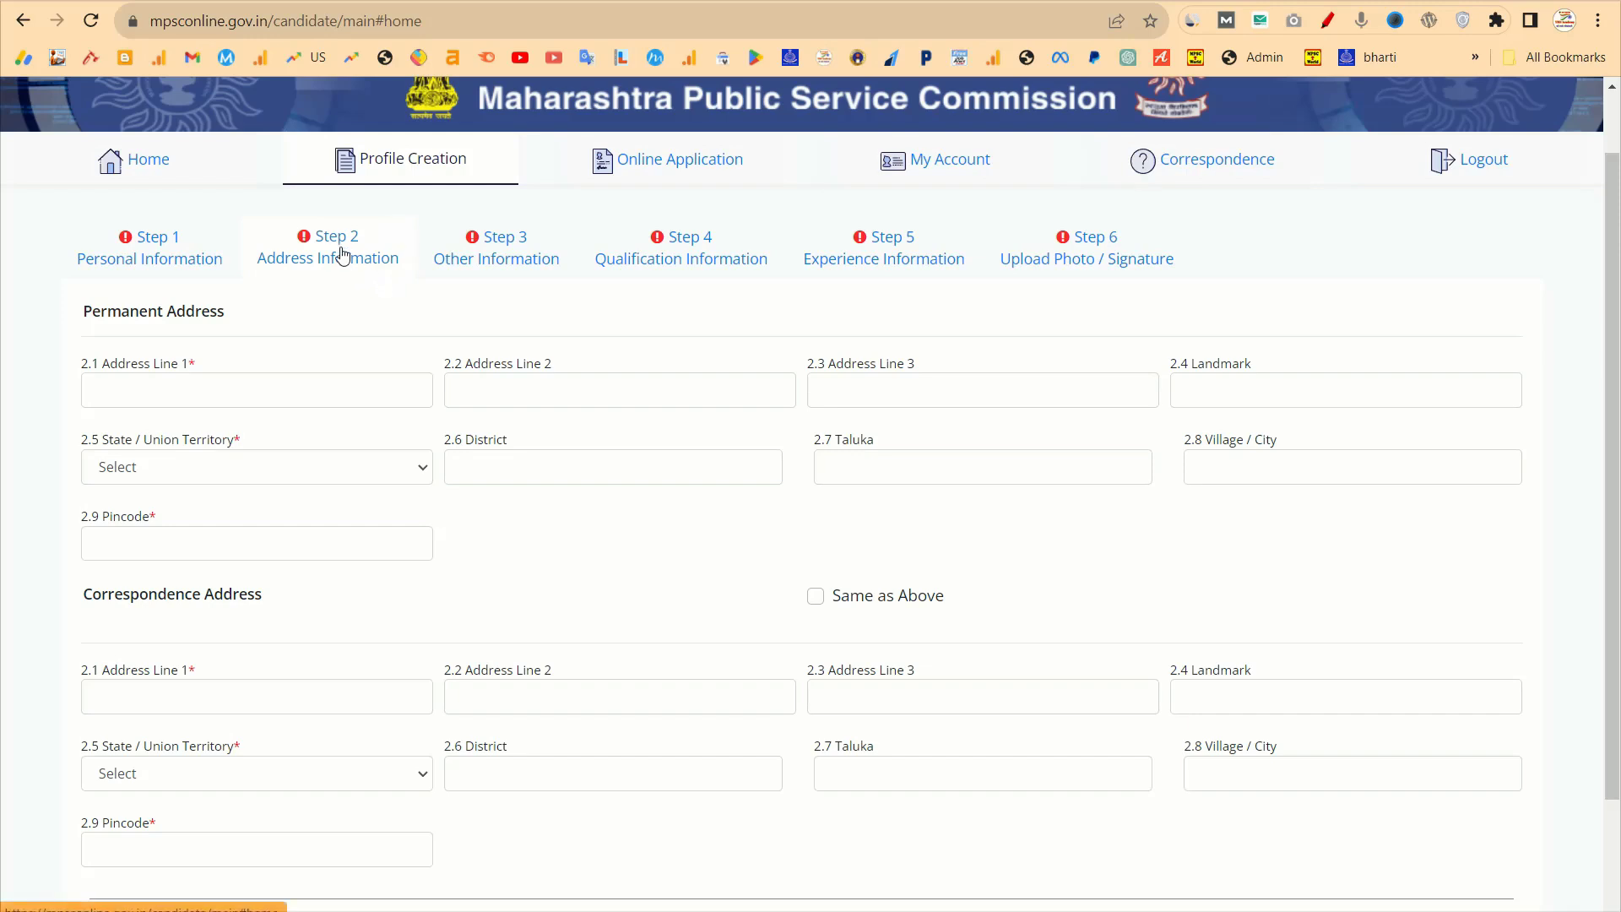
scroll(366, 361, "down", 1)
scroll(366, 367, "down", 1)
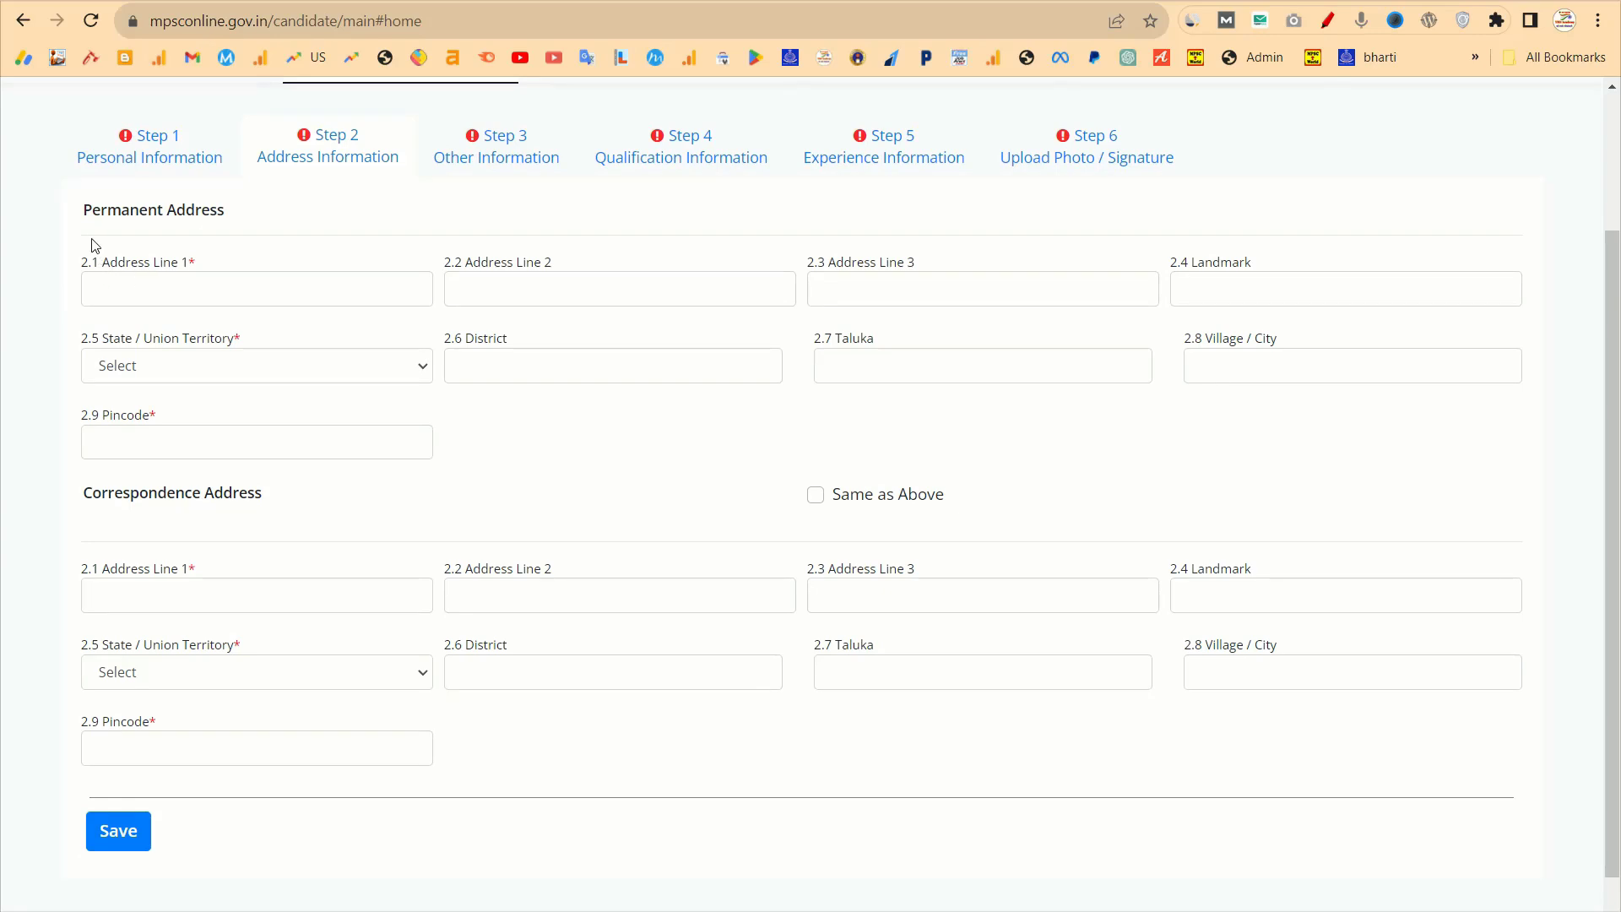
left_click_drag(82, 210, 217, 228)
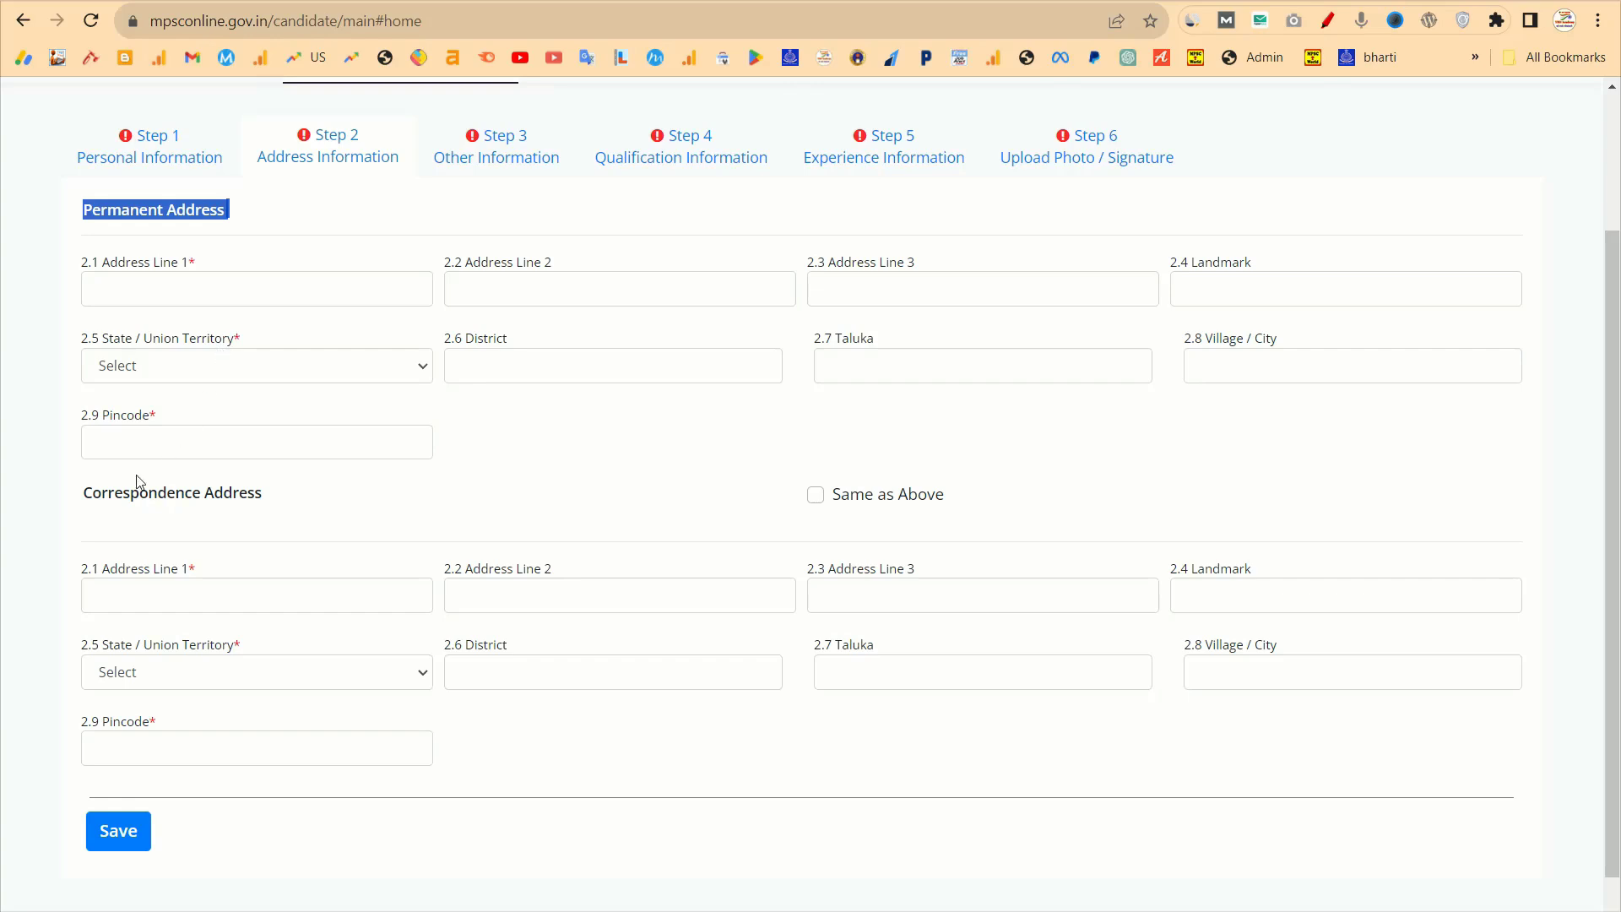
left_click_drag(82, 494, 241, 498)
left_click(287, 499)
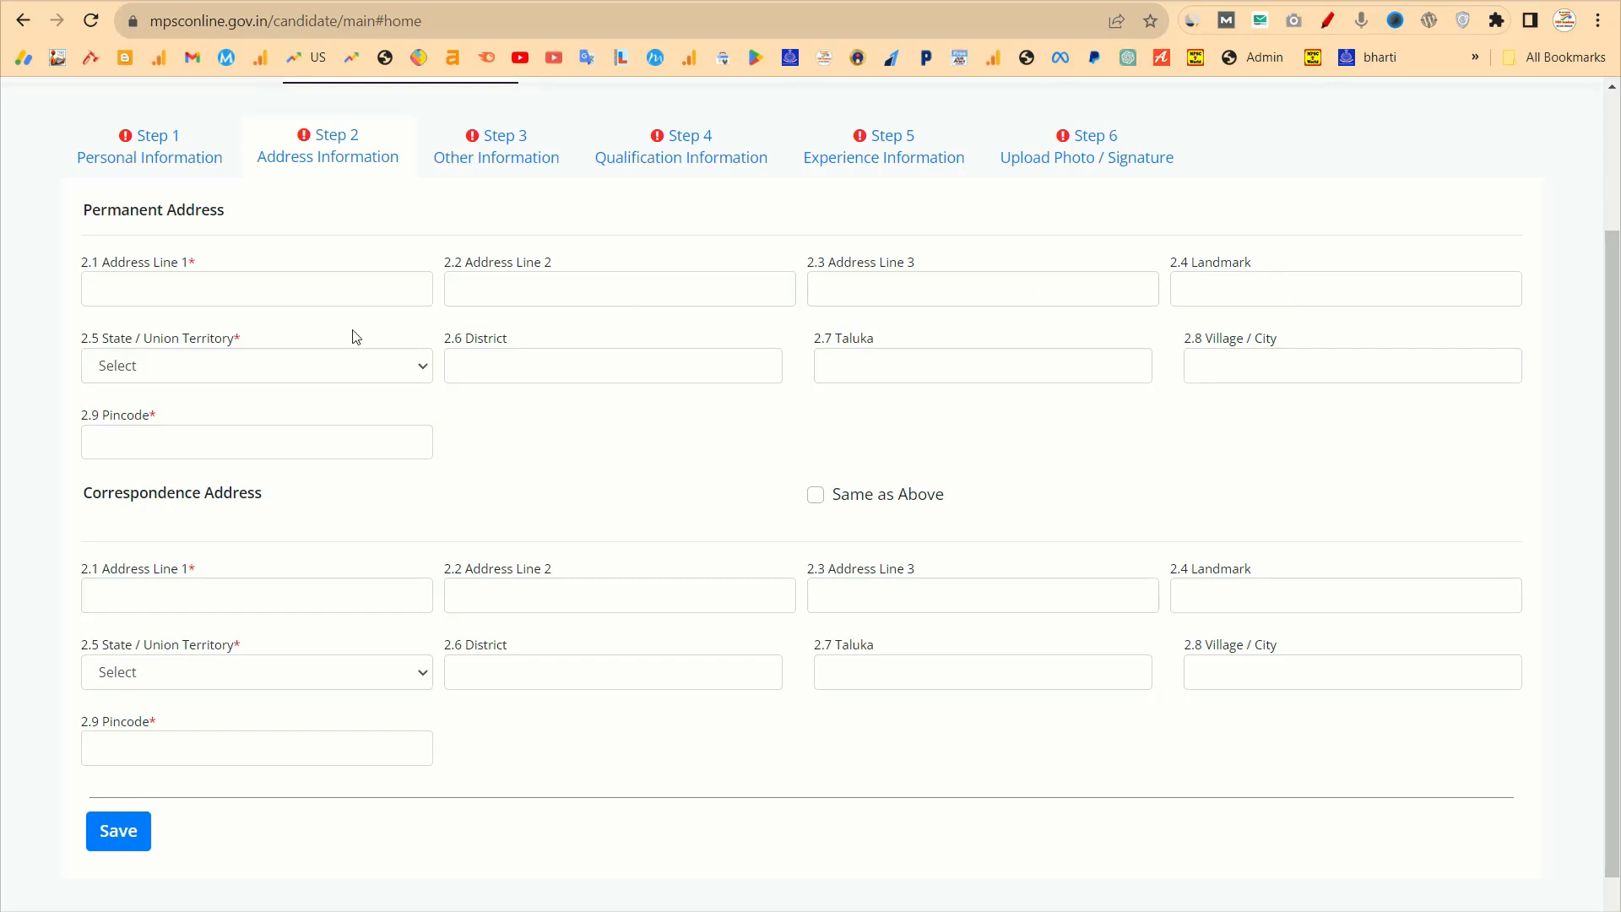
Check the state choices for the permanent address and review the permanent and correspondence address sections.
left_click(225, 363)
type("mah")
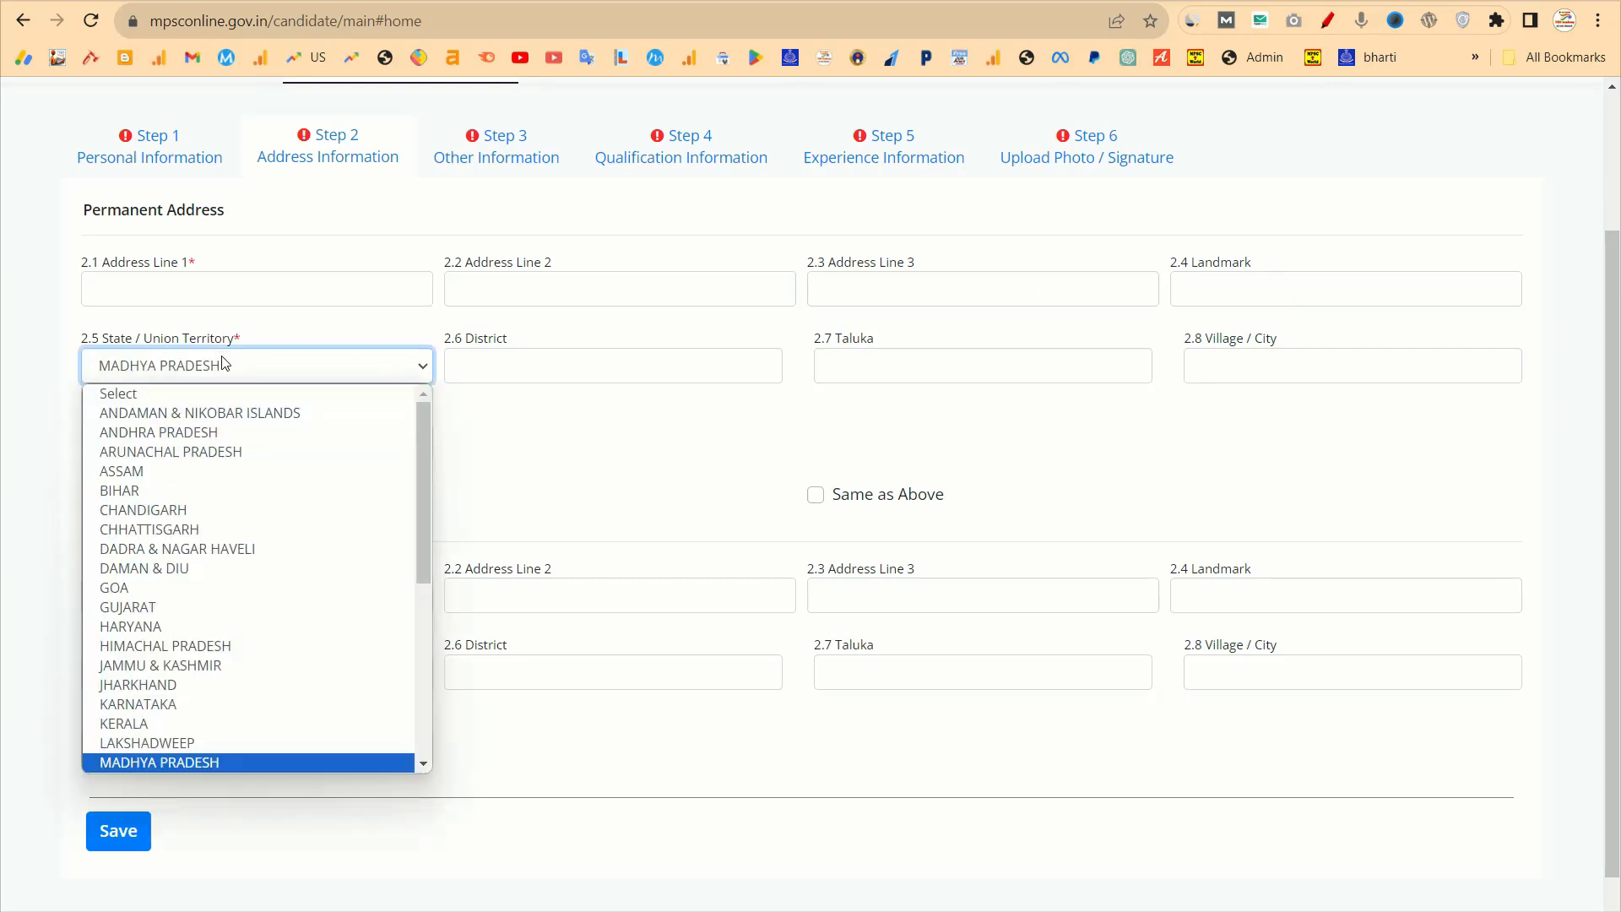
key("Return")
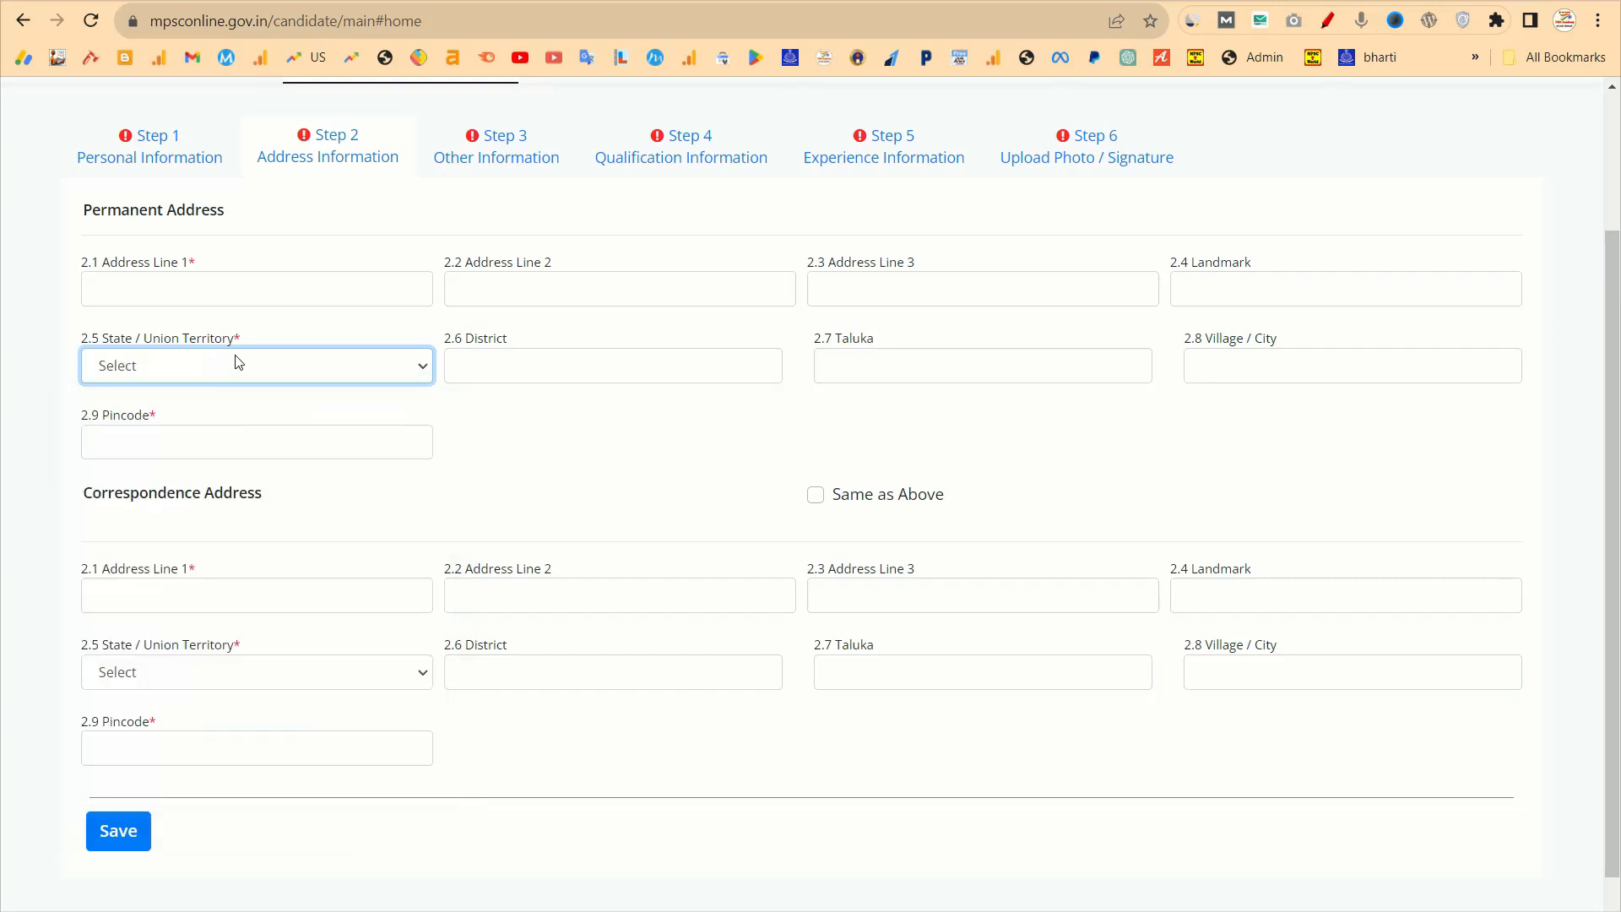
left_click(502, 360)
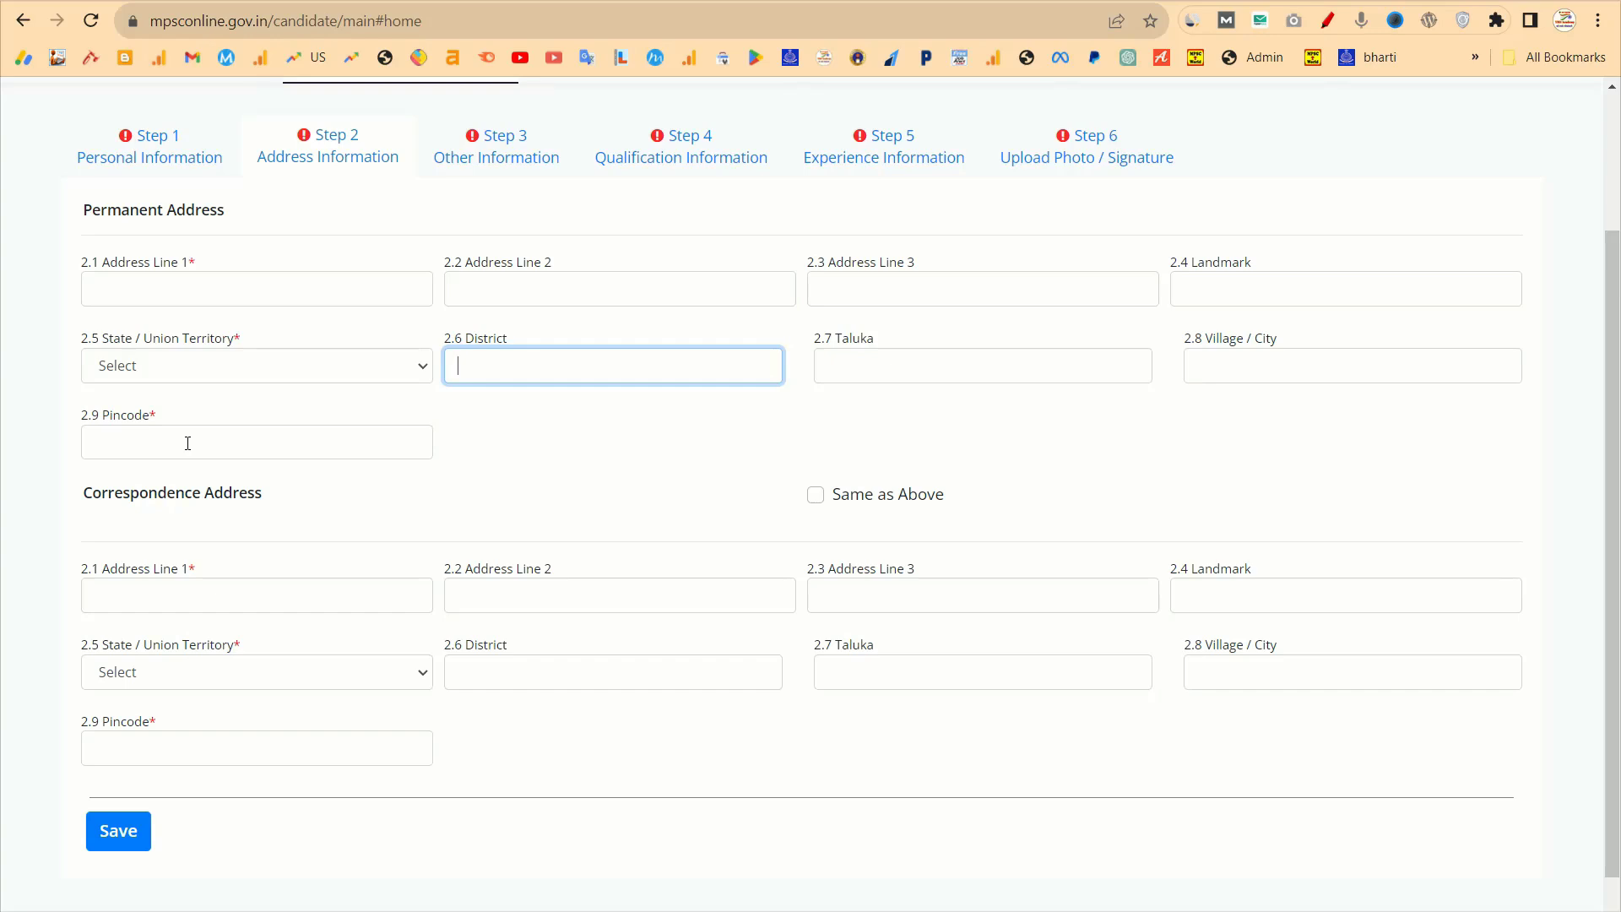
left_click_drag(92, 211, 258, 220)
left_click_drag(90, 495, 278, 513)
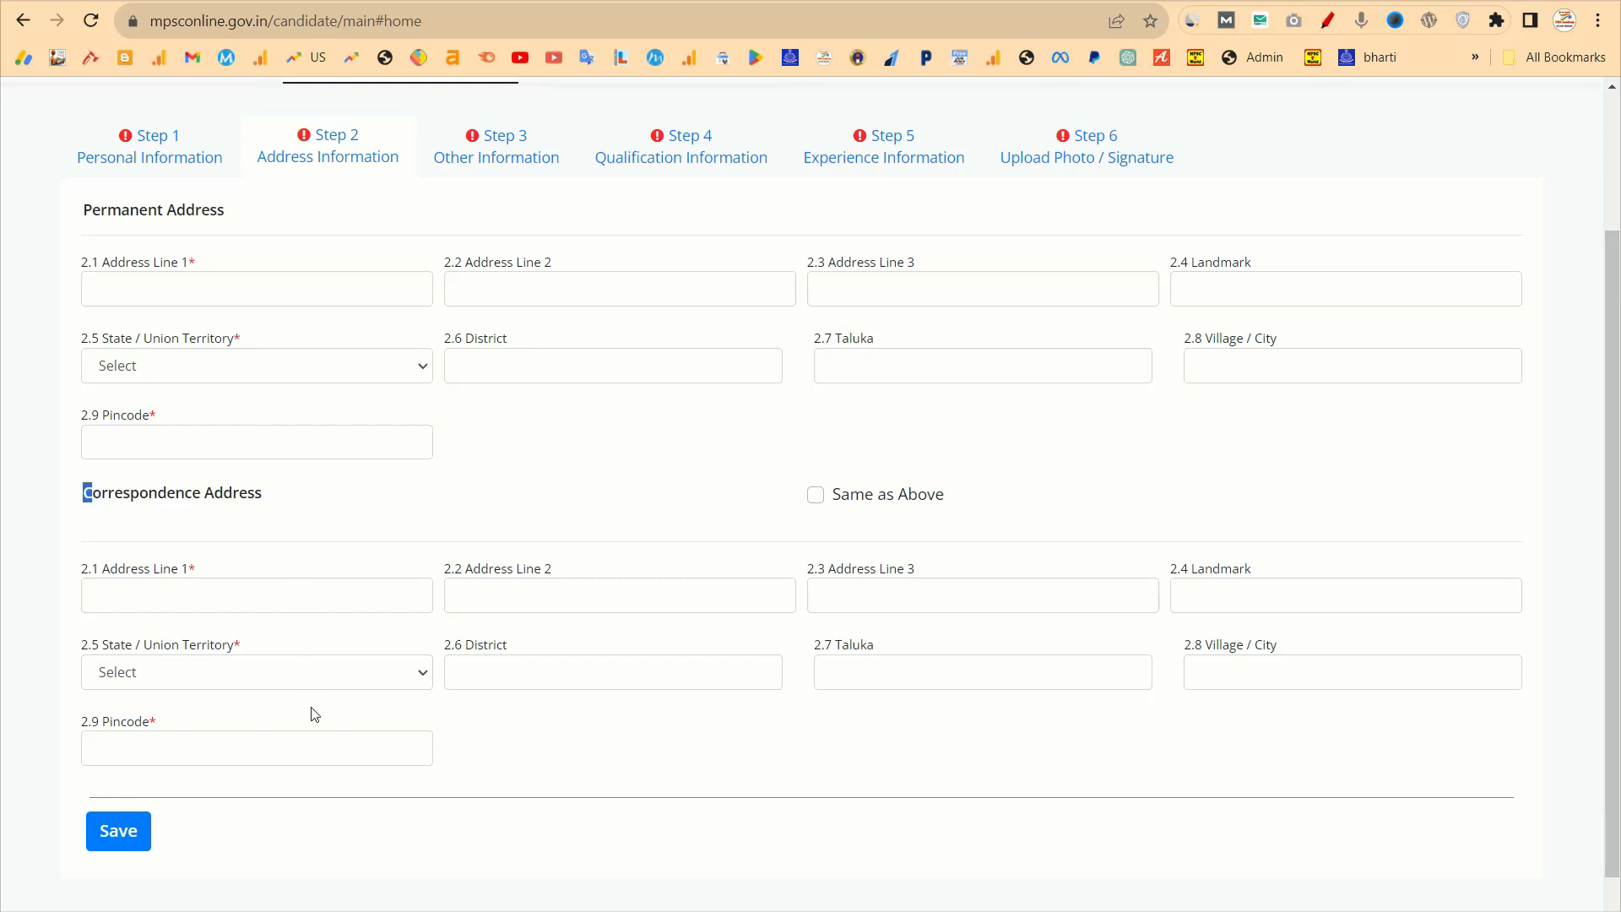
left_click(489, 498)
Open Step 3, Other Information, and answer No to the pending prosecution (3.1) and government disciplinary action (3.3) questions.
left_click(472, 161)
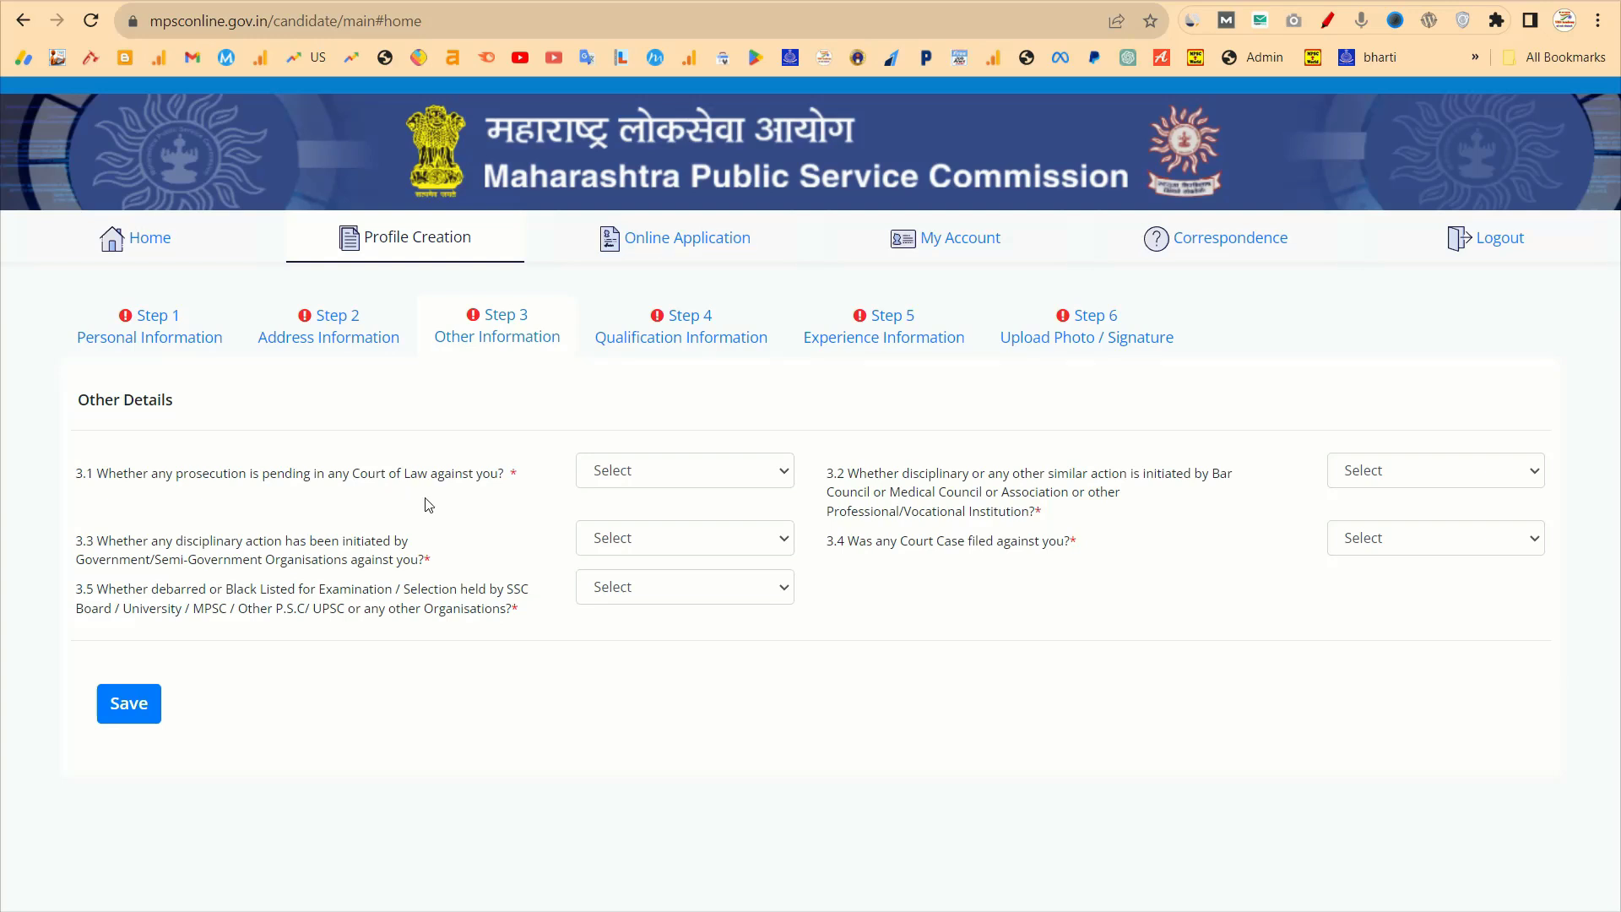
left_click(723, 476)
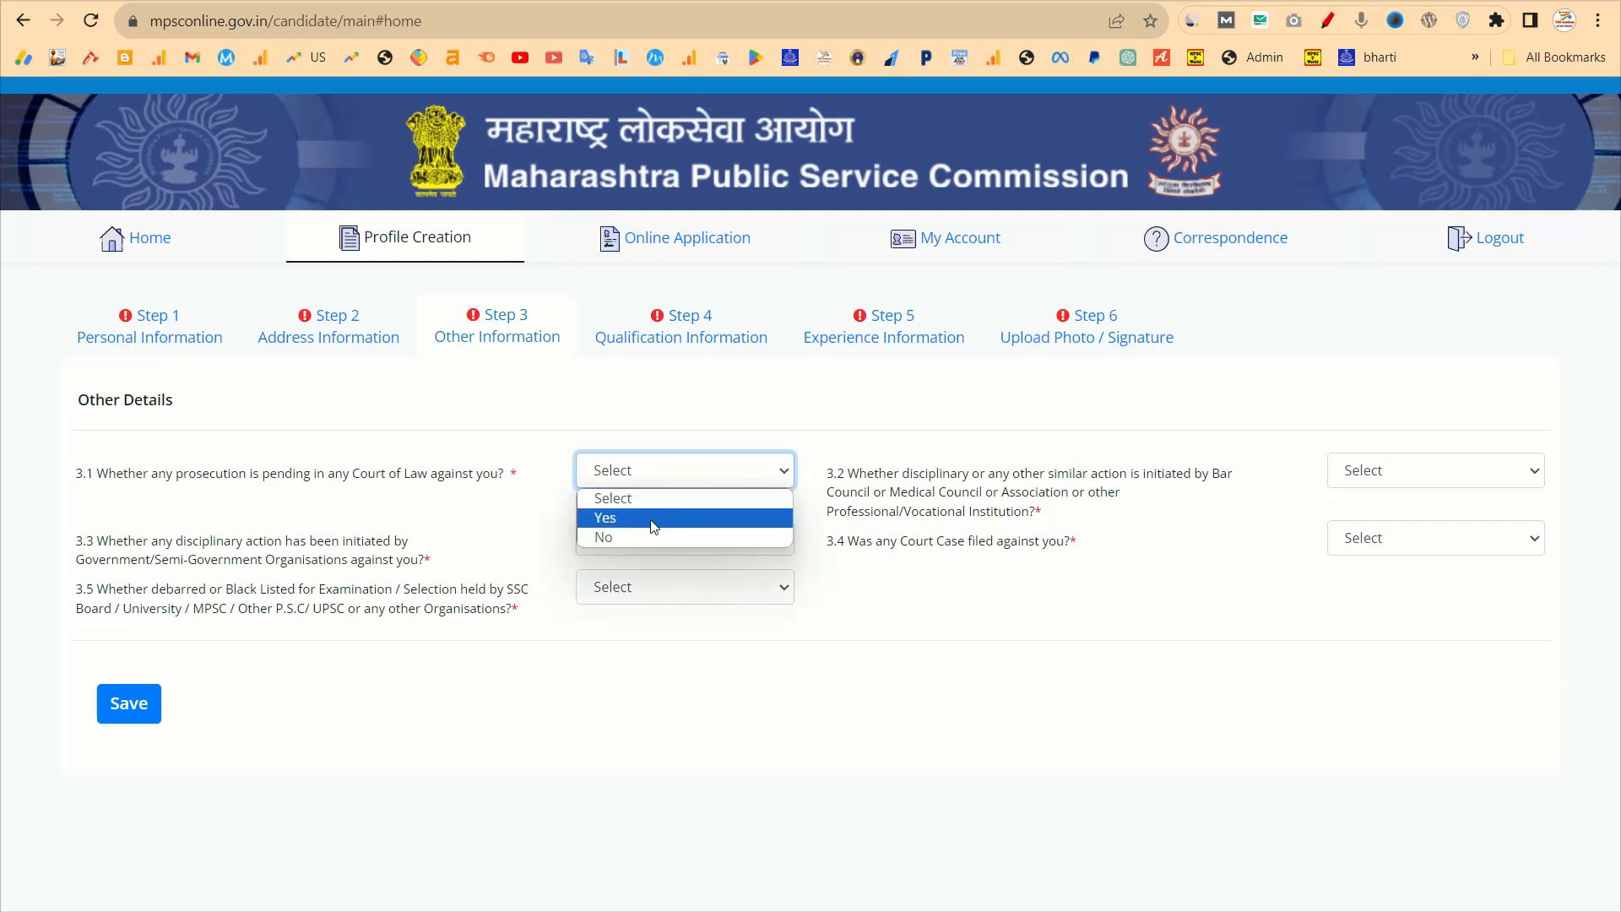
left_click(651, 541)
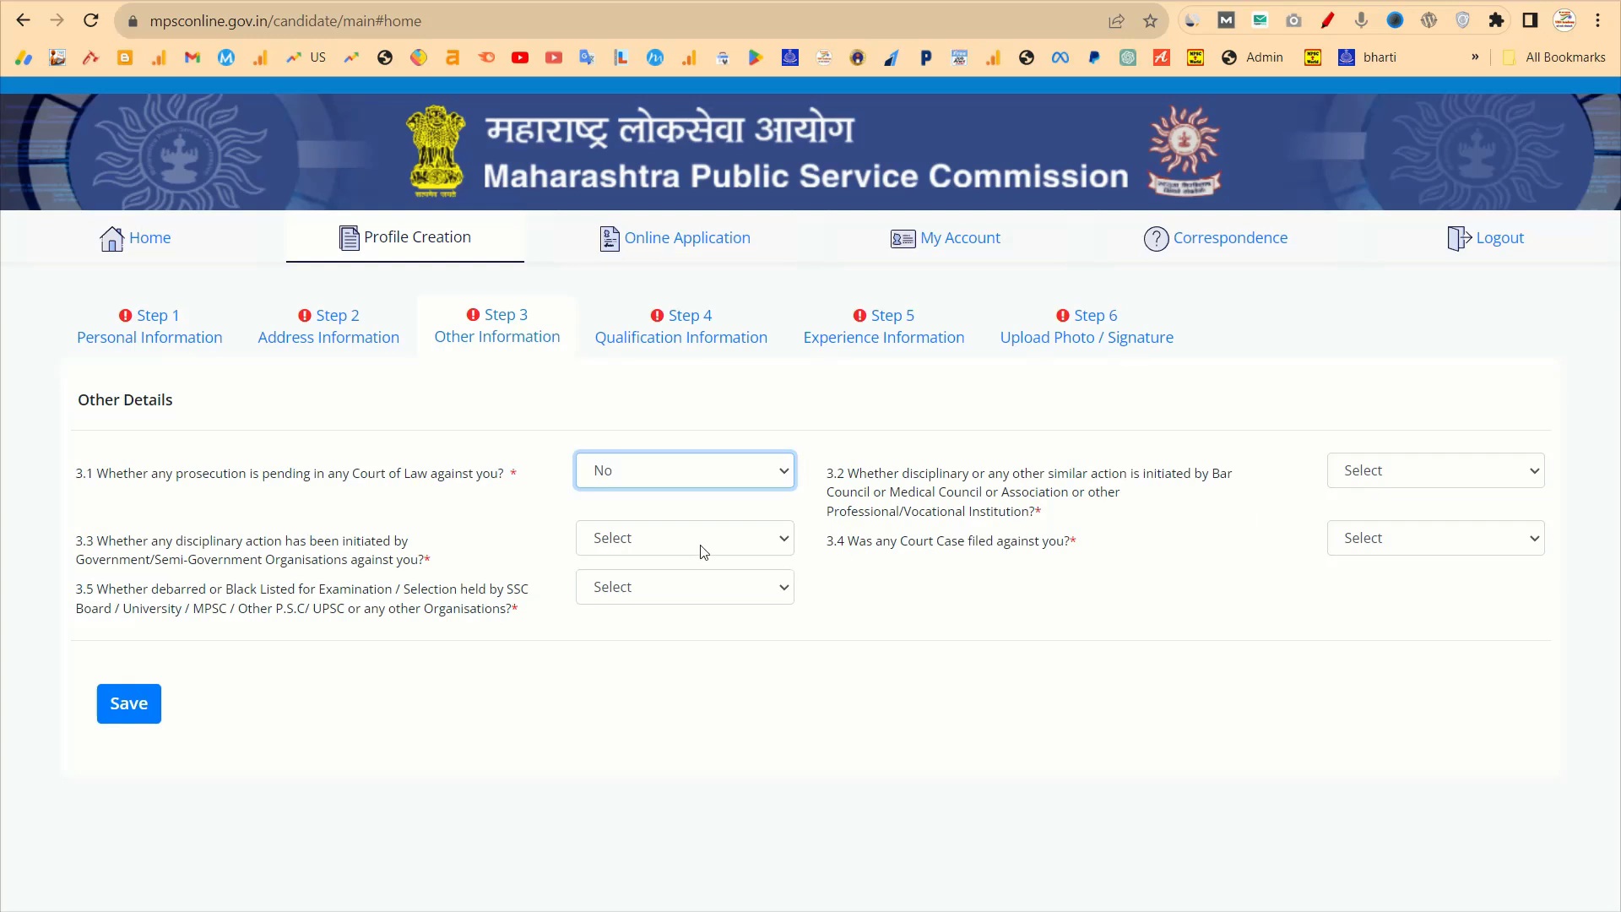
left_click_drag(98, 547, 306, 548)
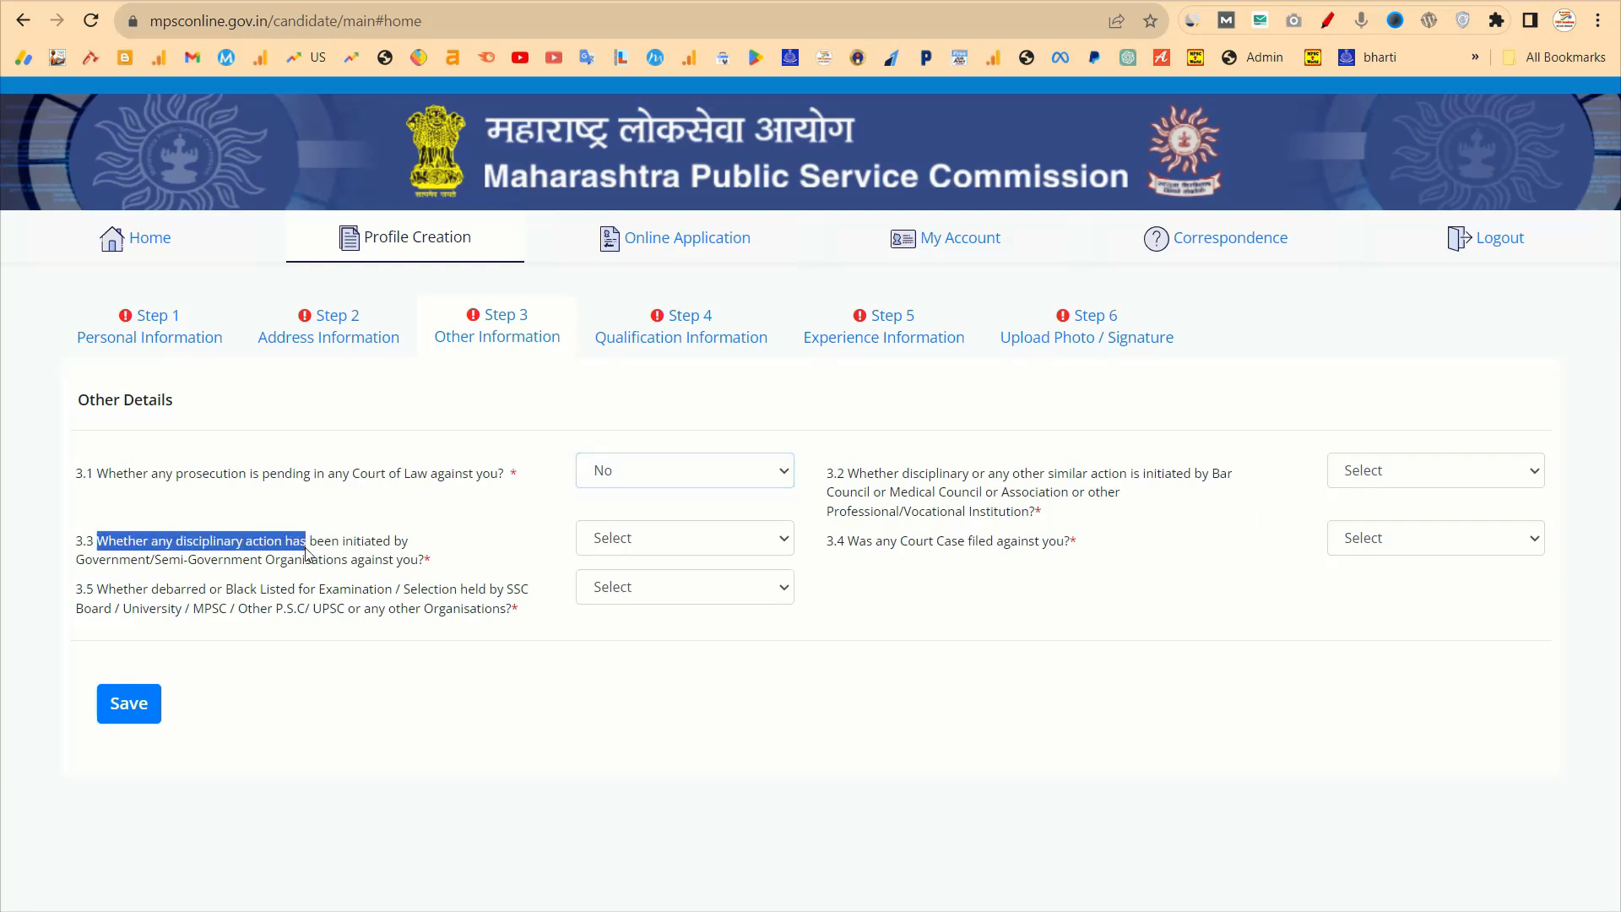
left_click_drag(78, 541, 503, 564)
left_click(631, 543)
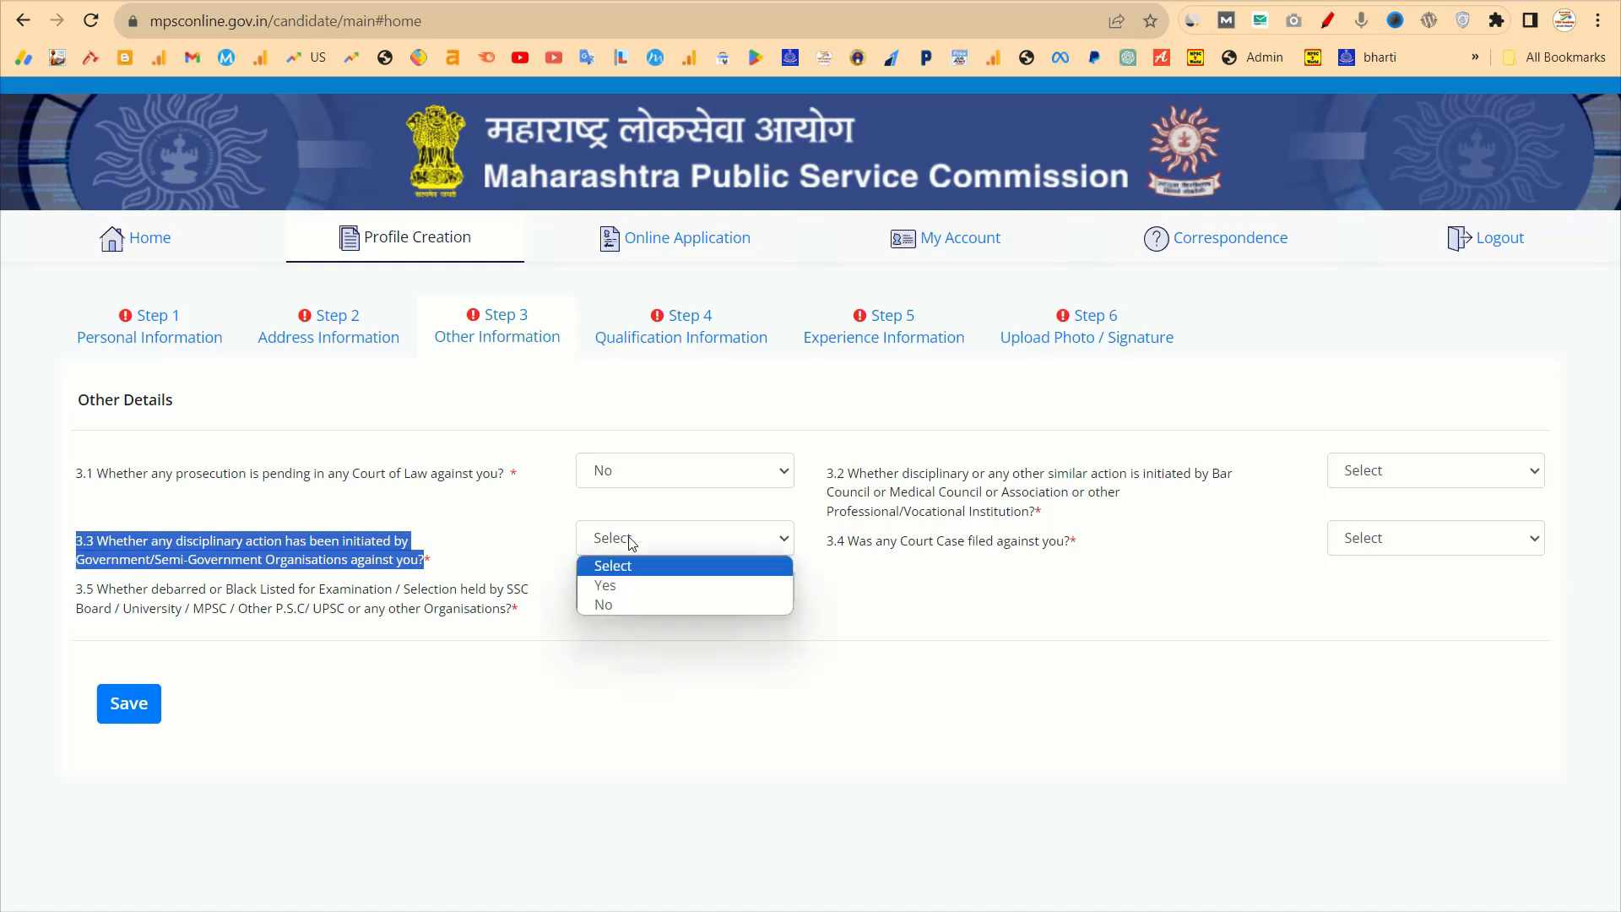
left_click(631, 604)
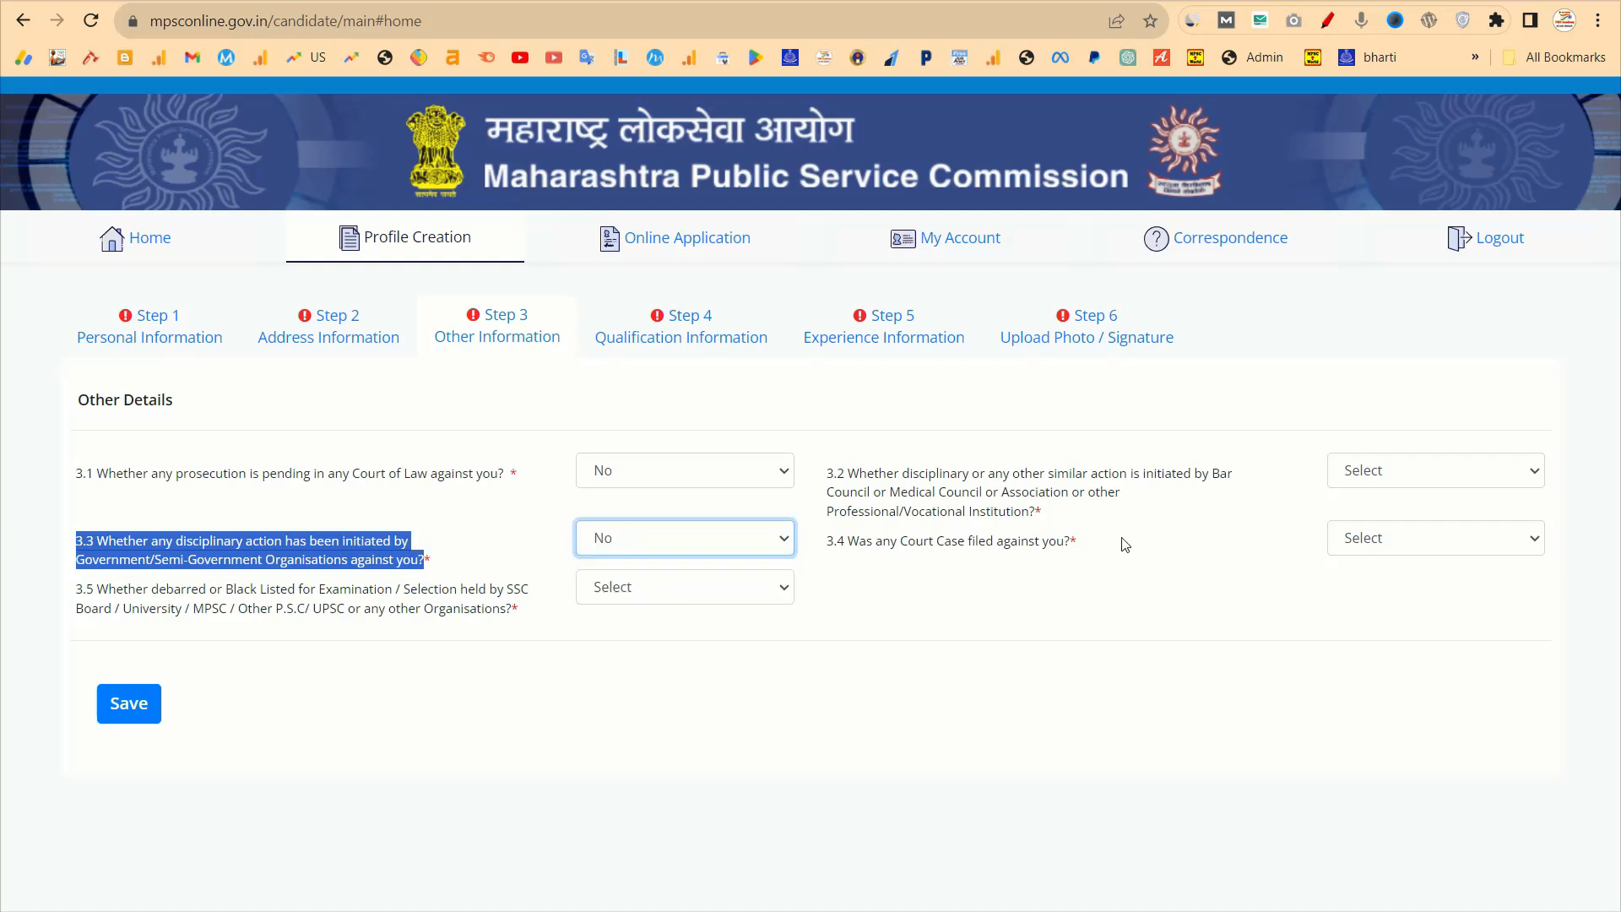
Answer No to the professional-body disciplinary action (3.2) and court case (3.4) questions.
left_click(1380, 479)
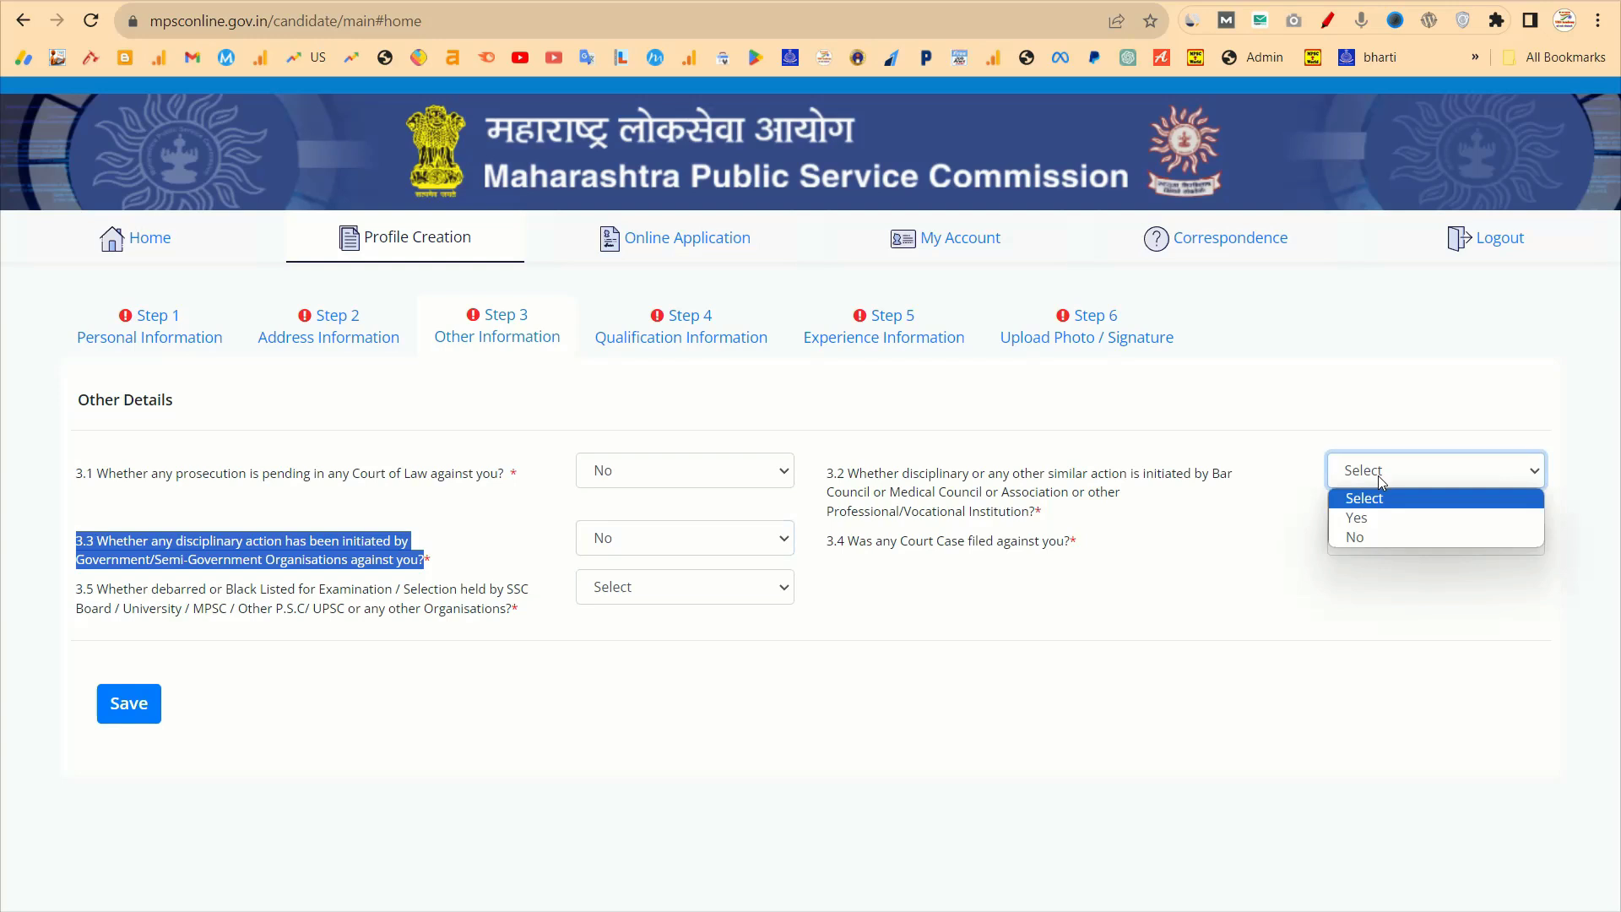
left_click(1357, 540)
left_click(1150, 542)
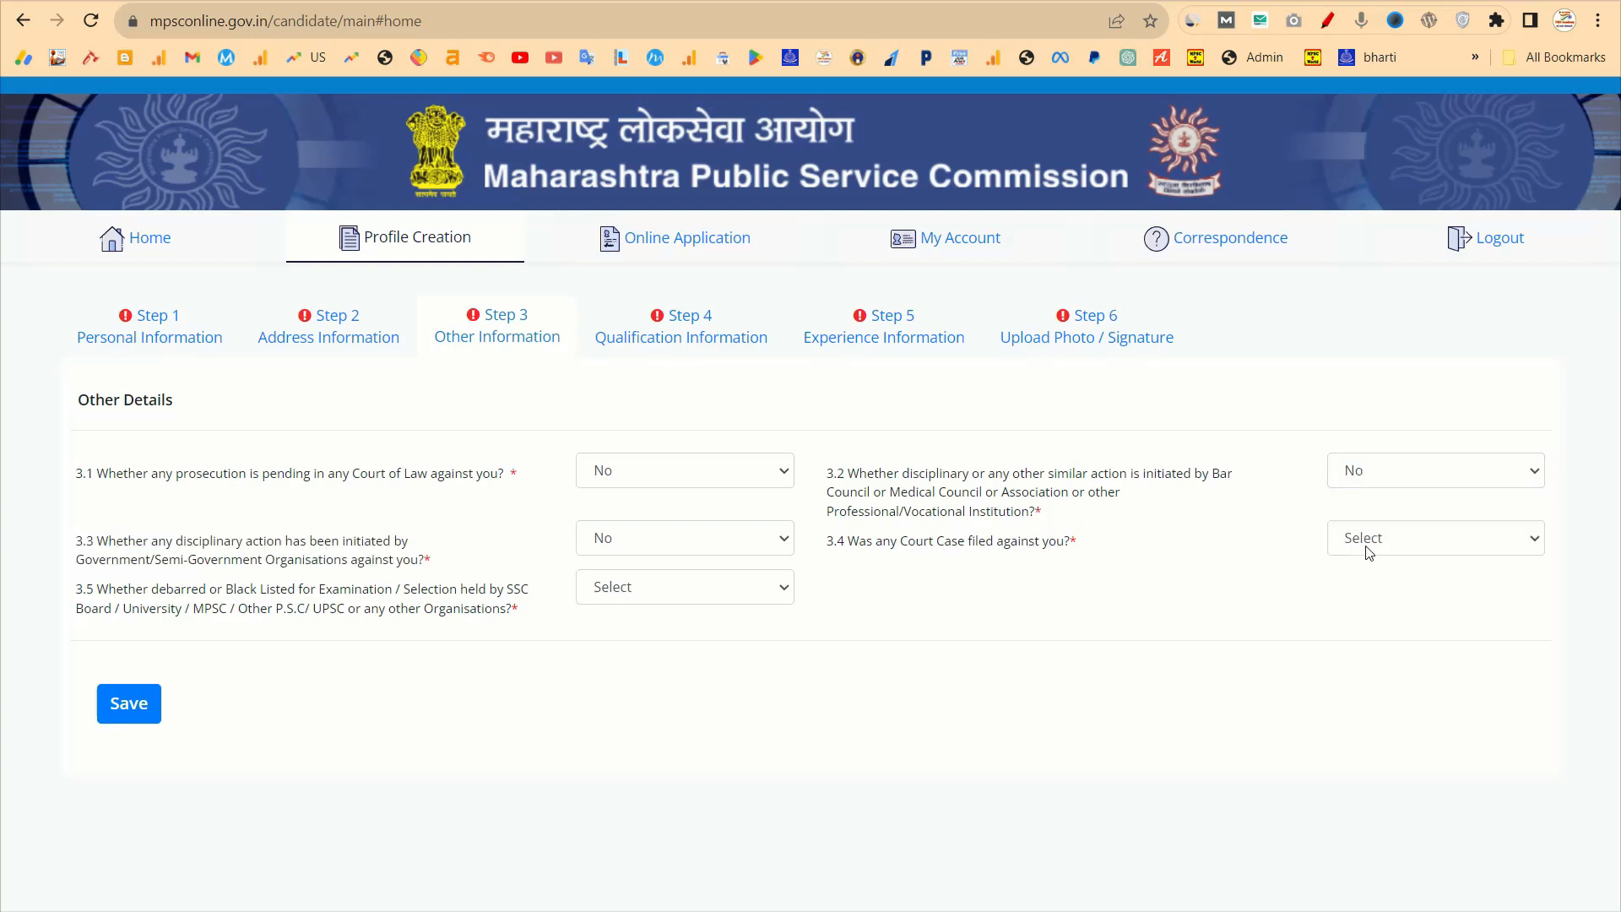
left_click(1388, 539)
left_click(1353, 605)
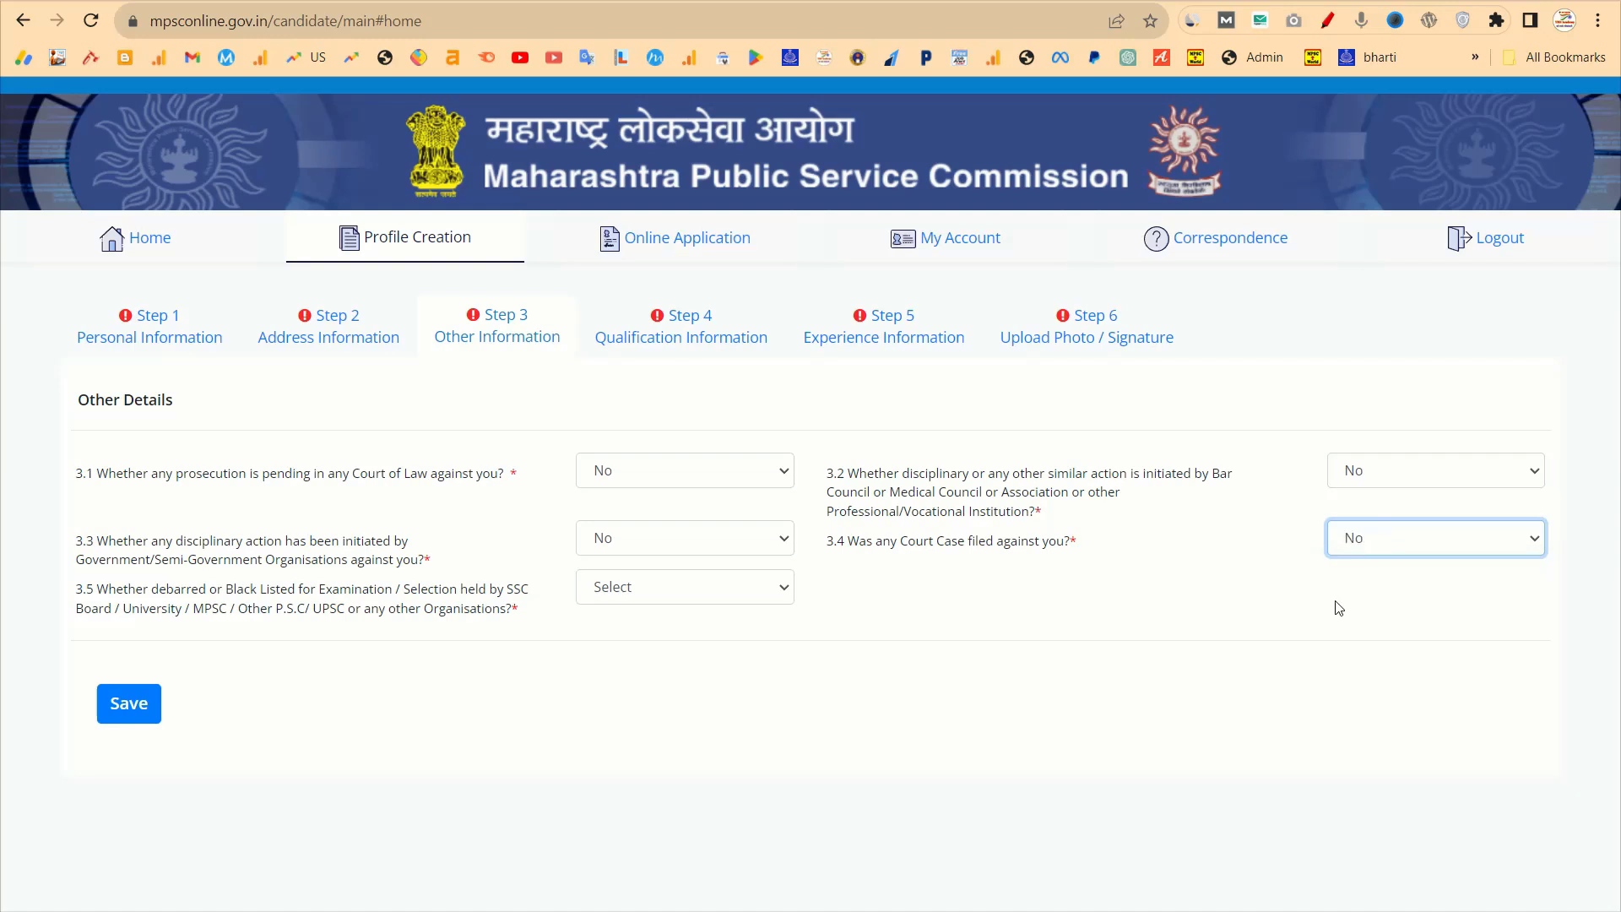
Change the pending prosecution answer (3.1) to Yes and reset it to No.
left_click(628, 473)
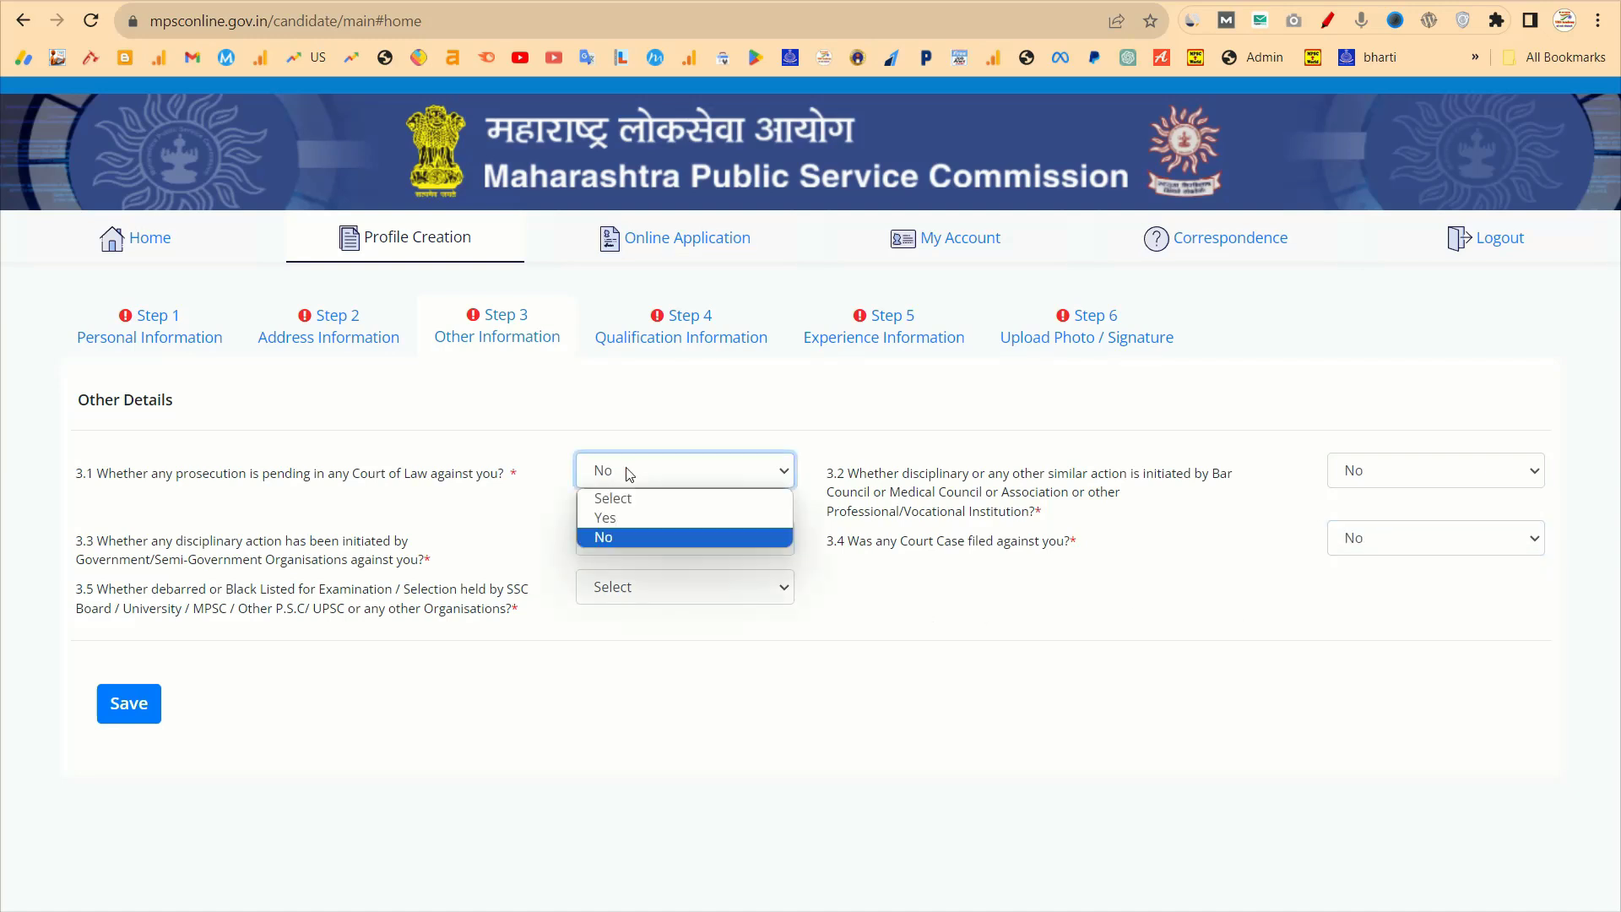
left_click(629, 512)
left_click(708, 470)
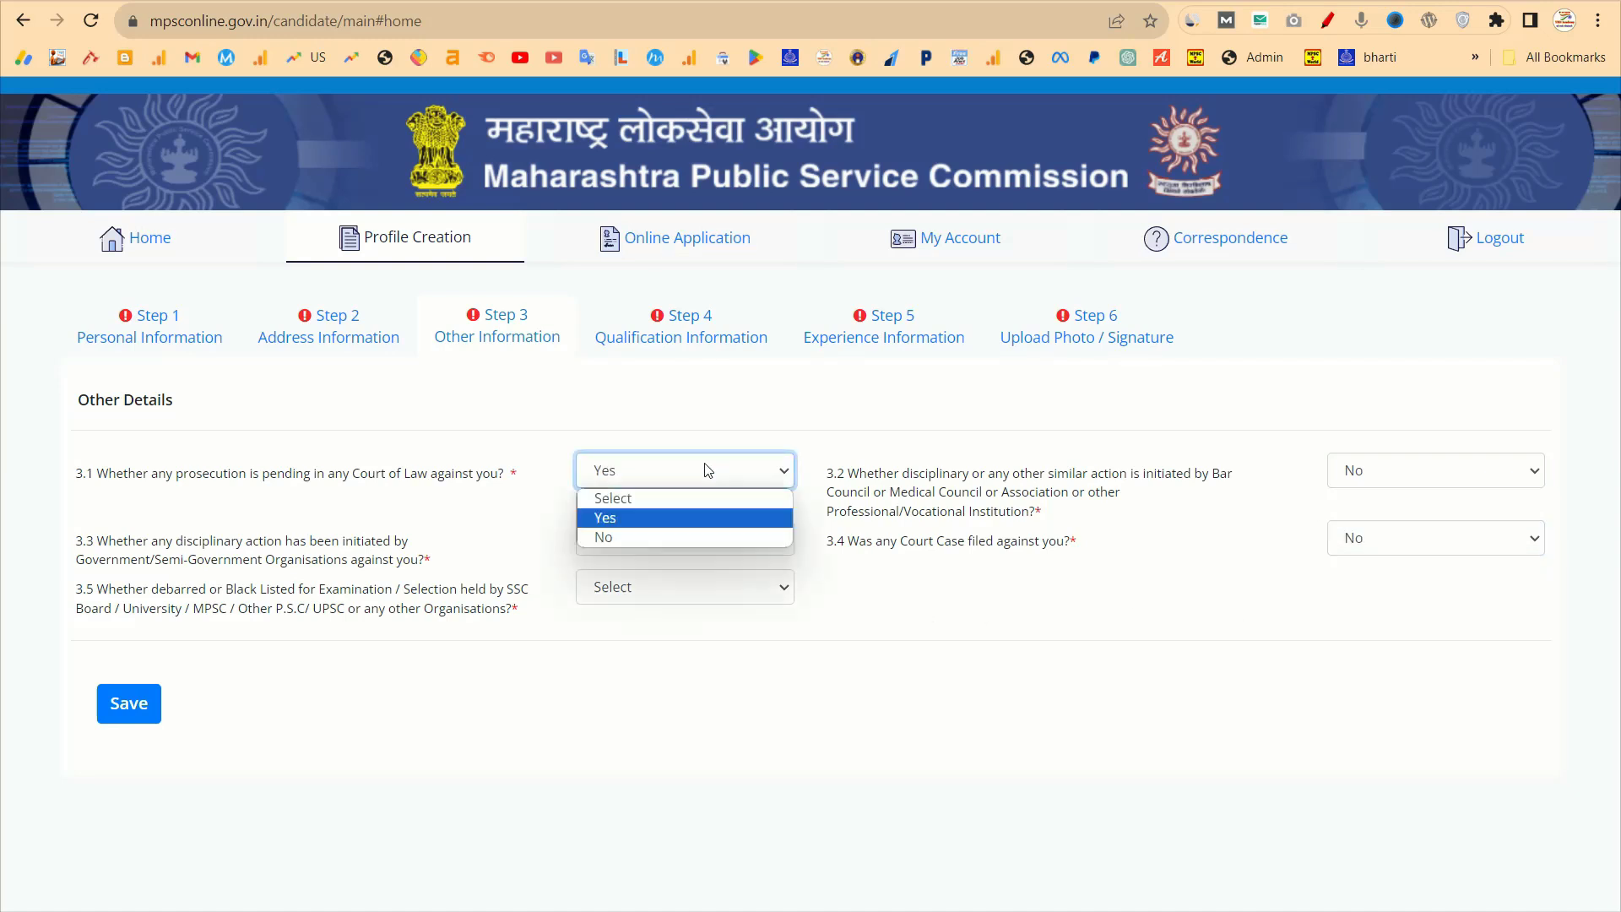
left_click(659, 541)
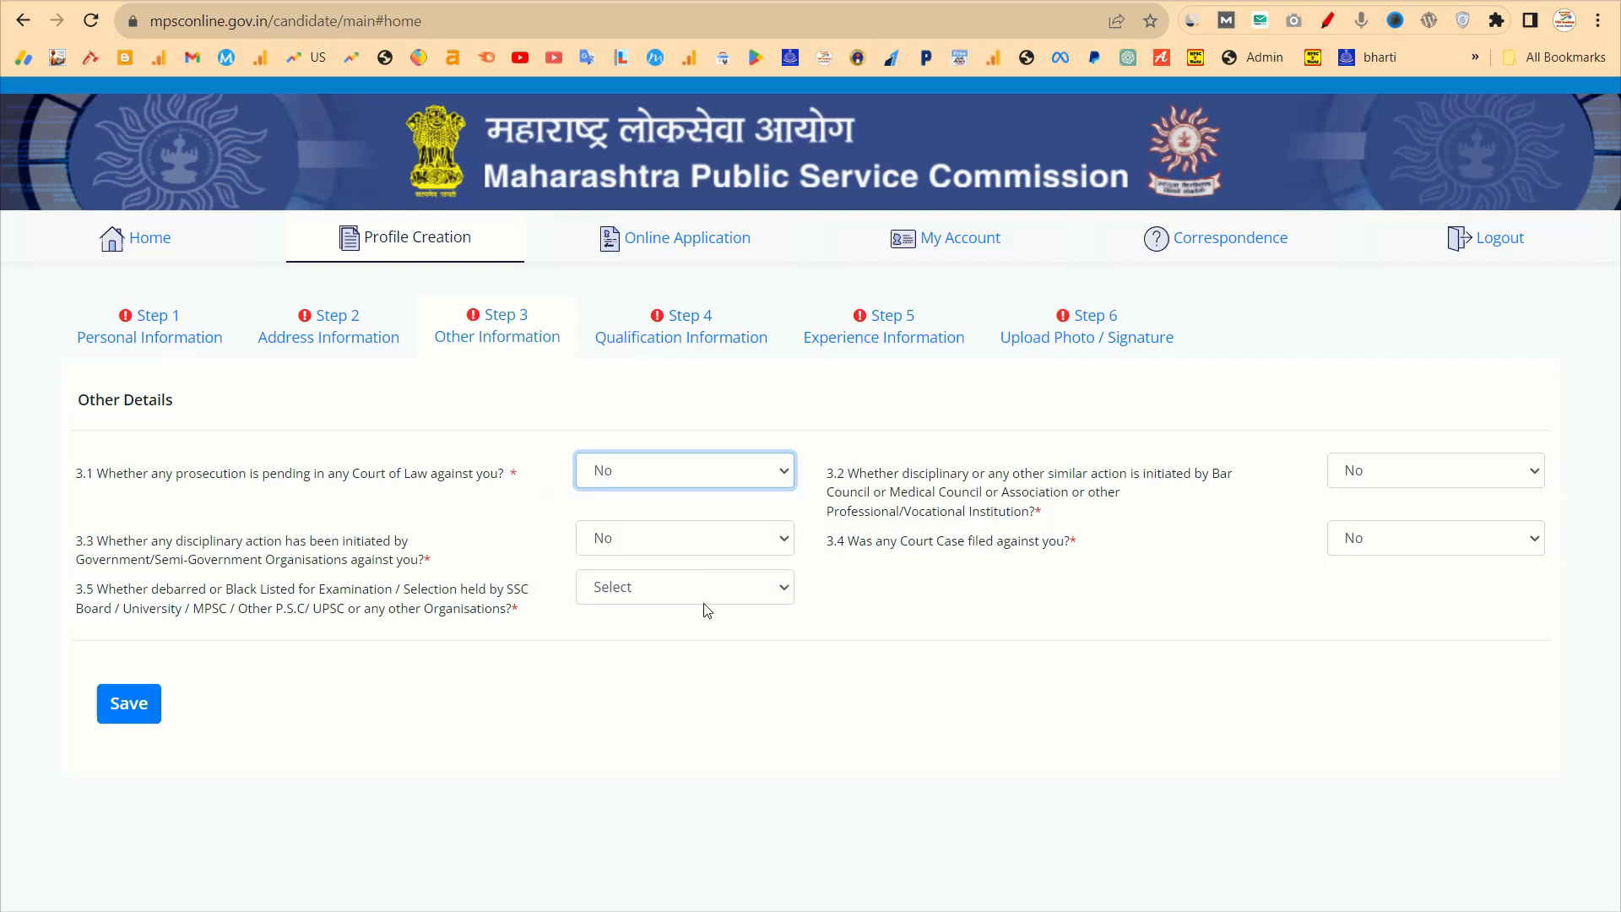
Answer No to the debarred or blacklisted question (3.5) and save the Other Information details.
left_click(699, 593)
left_click_drag(82, 602, 526, 614)
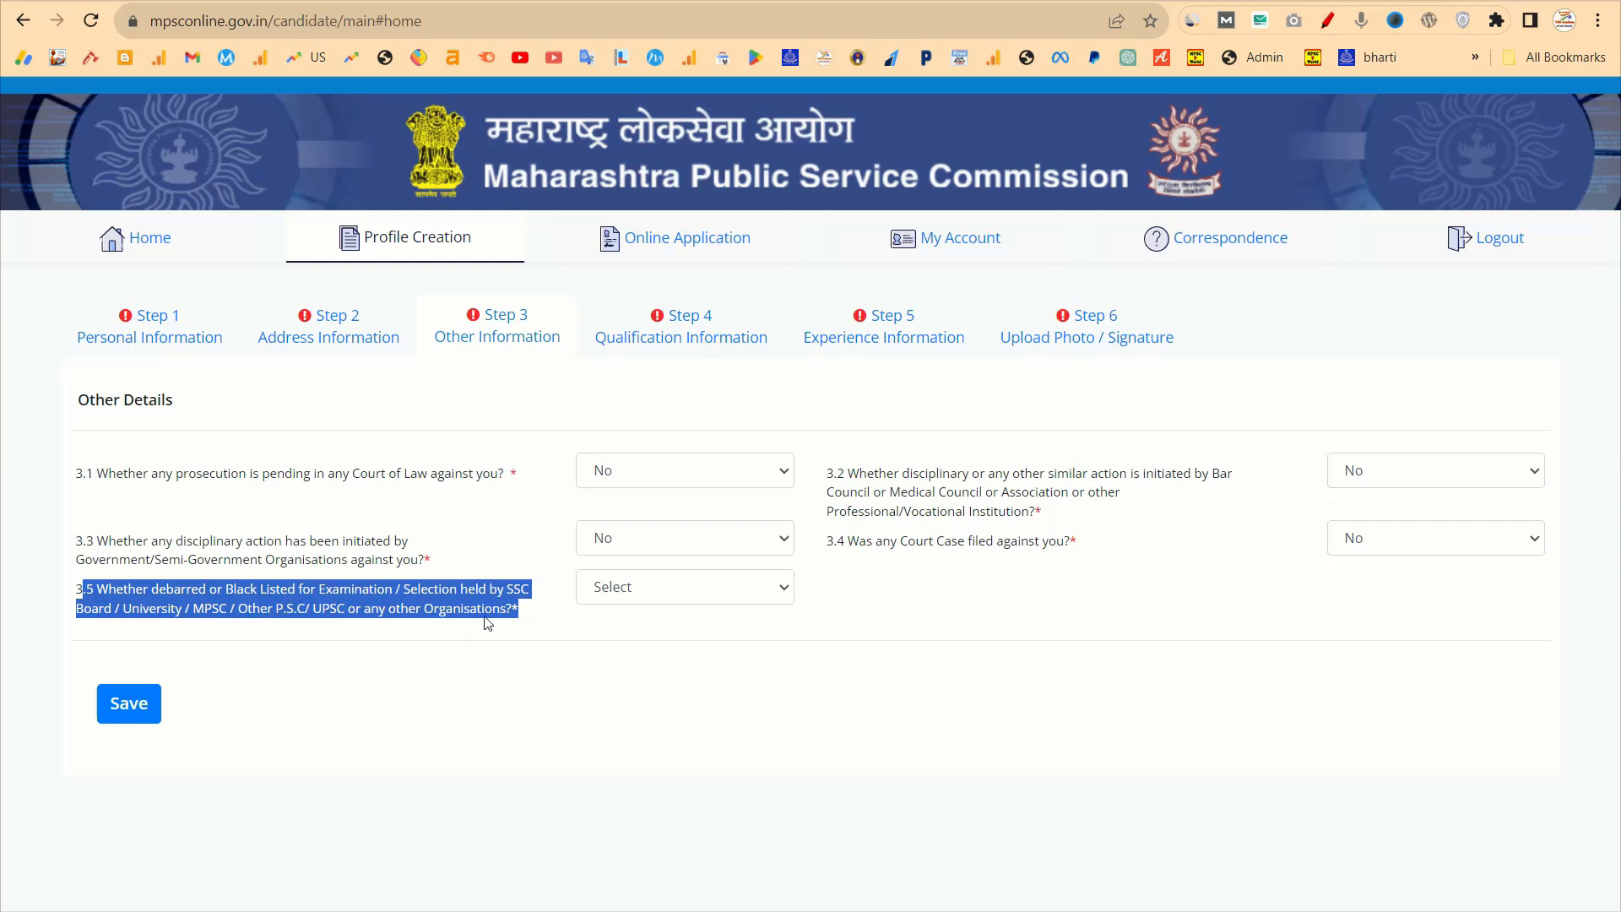
left_click(650, 595)
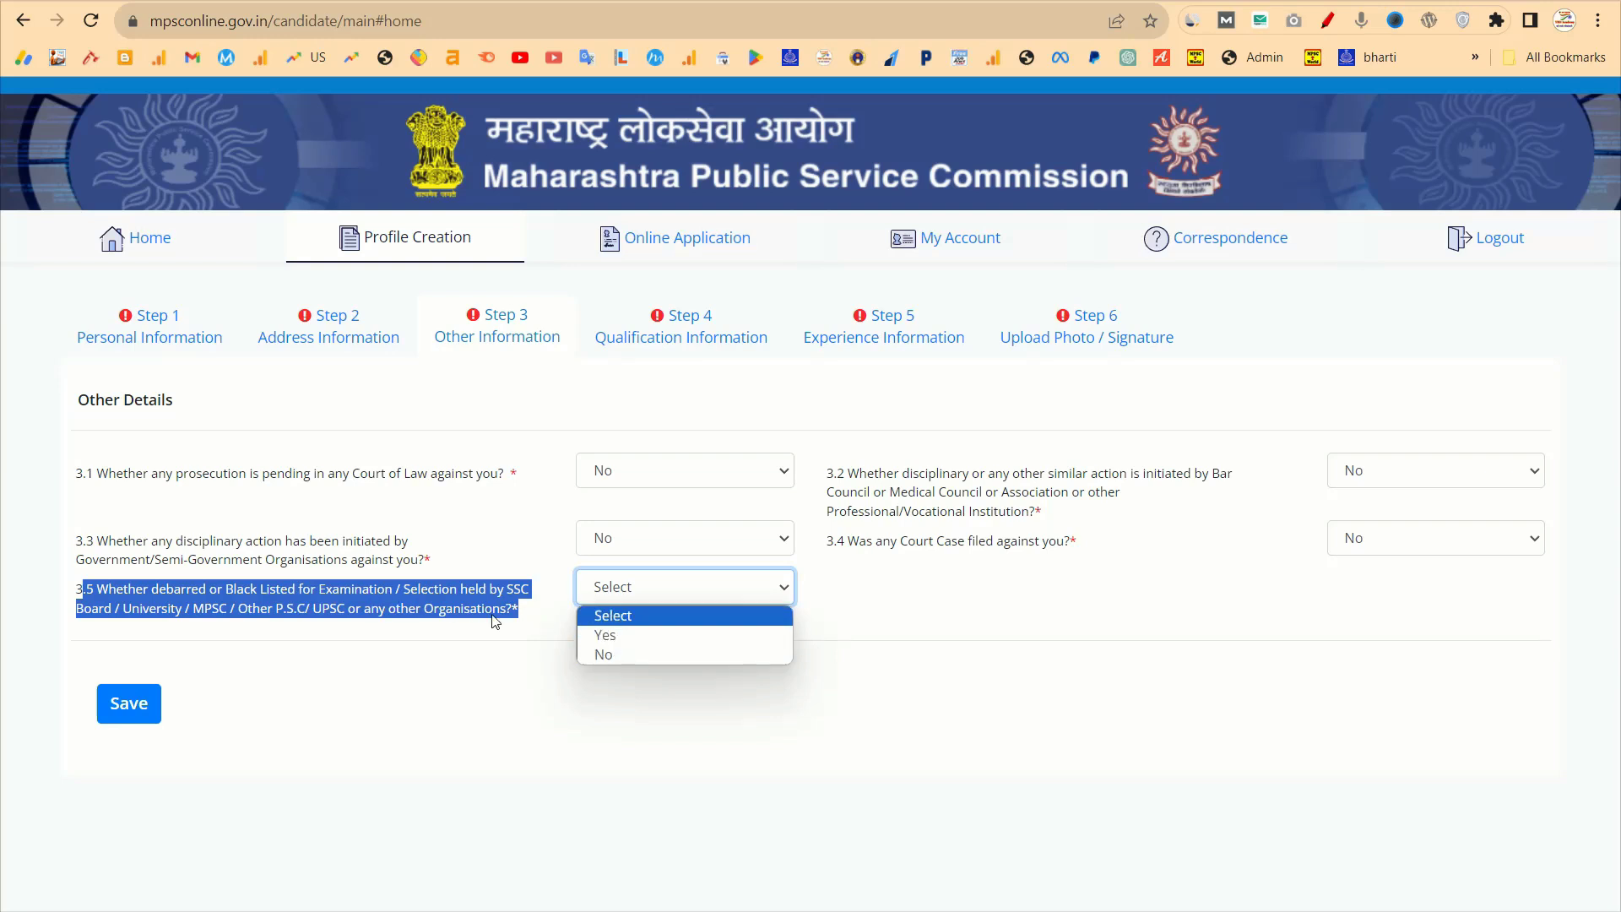
left_click(619, 655)
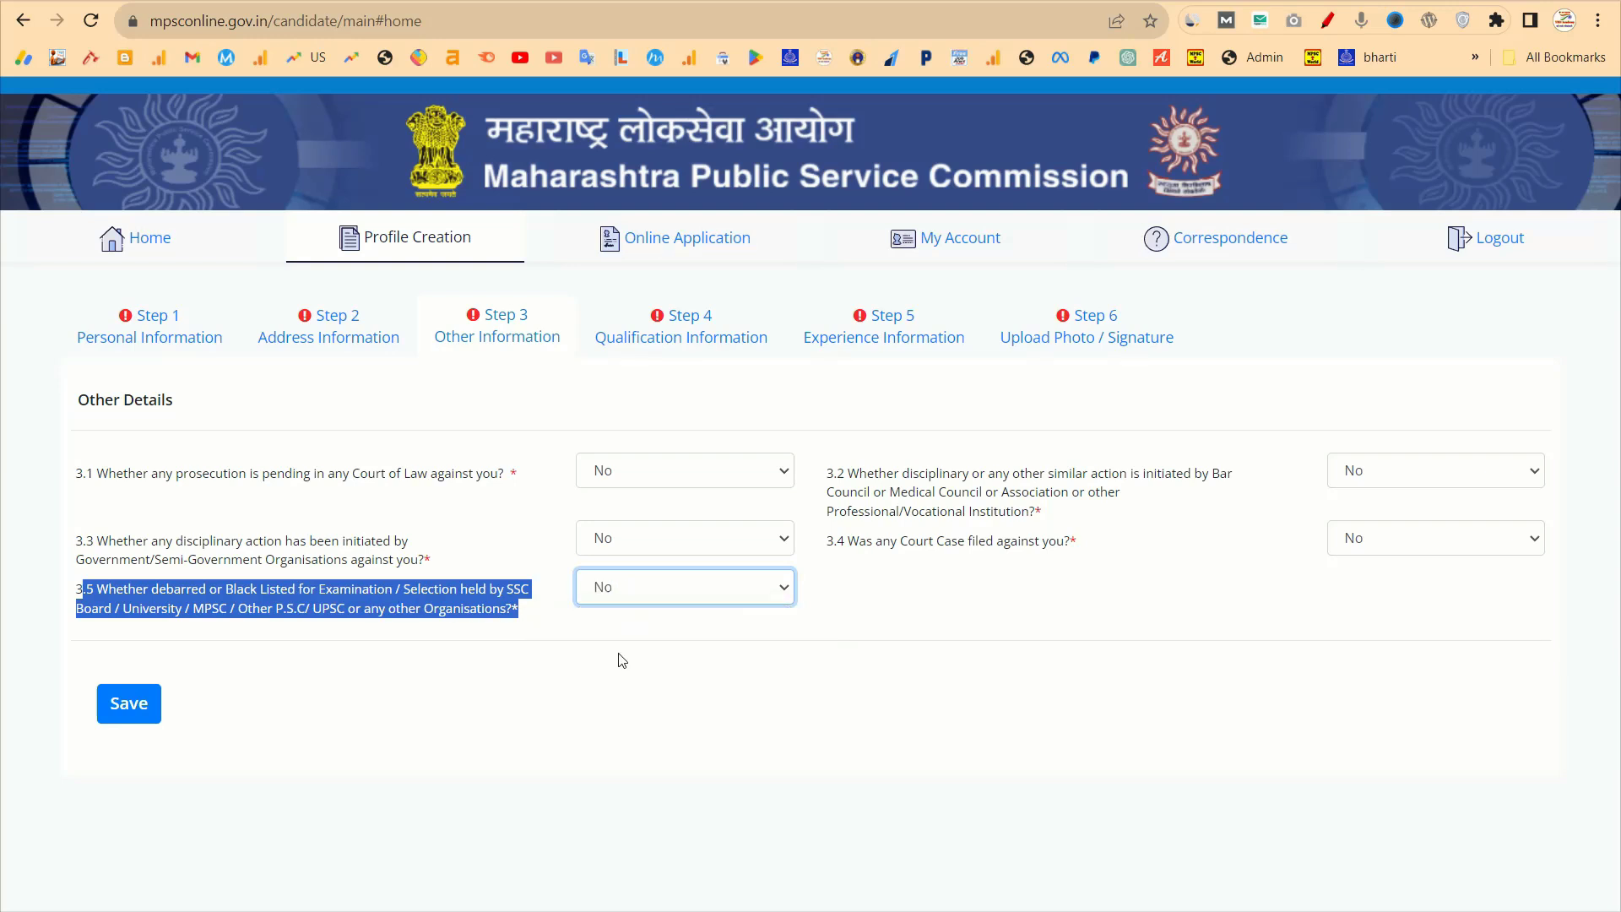
left_click(888, 683)
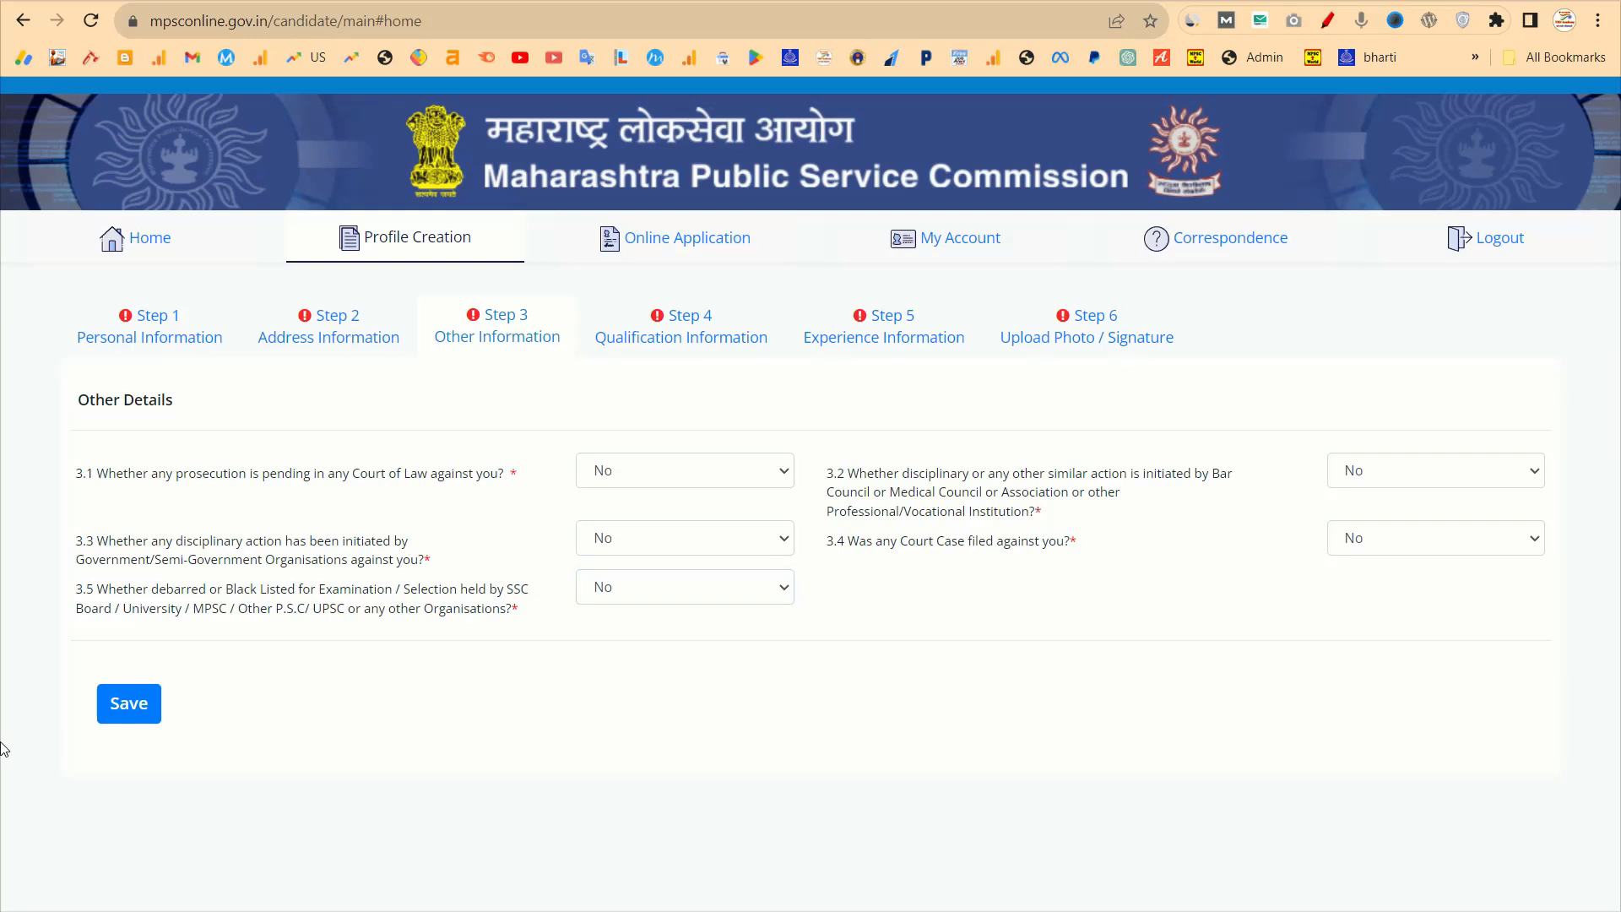
left_click(124, 714)
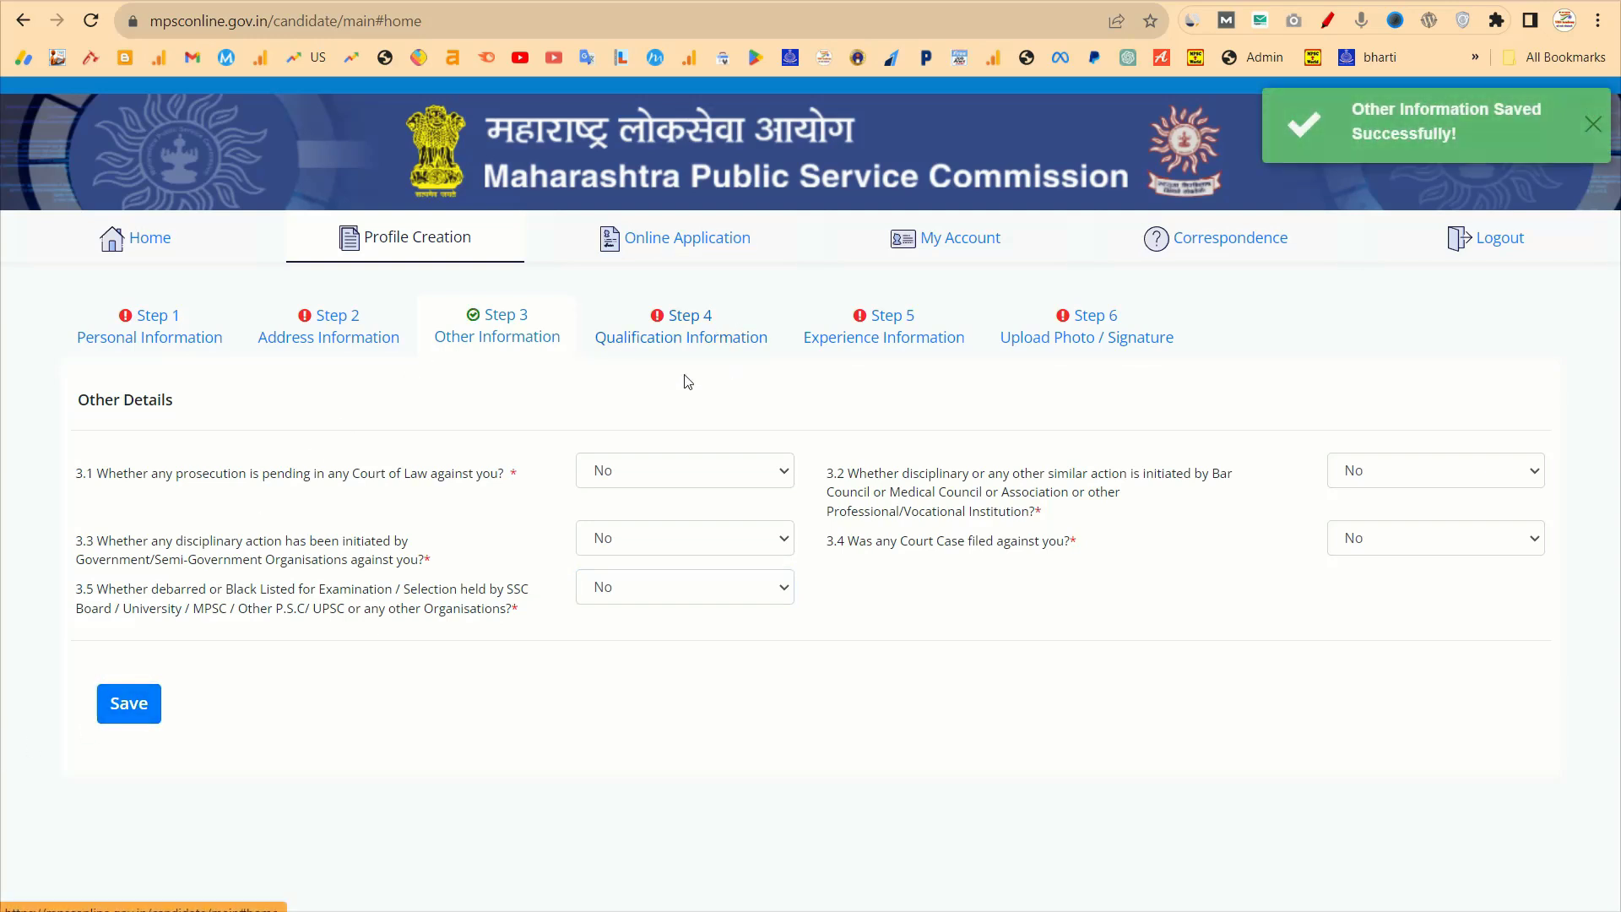
scroll(493, 317, "up", 5)
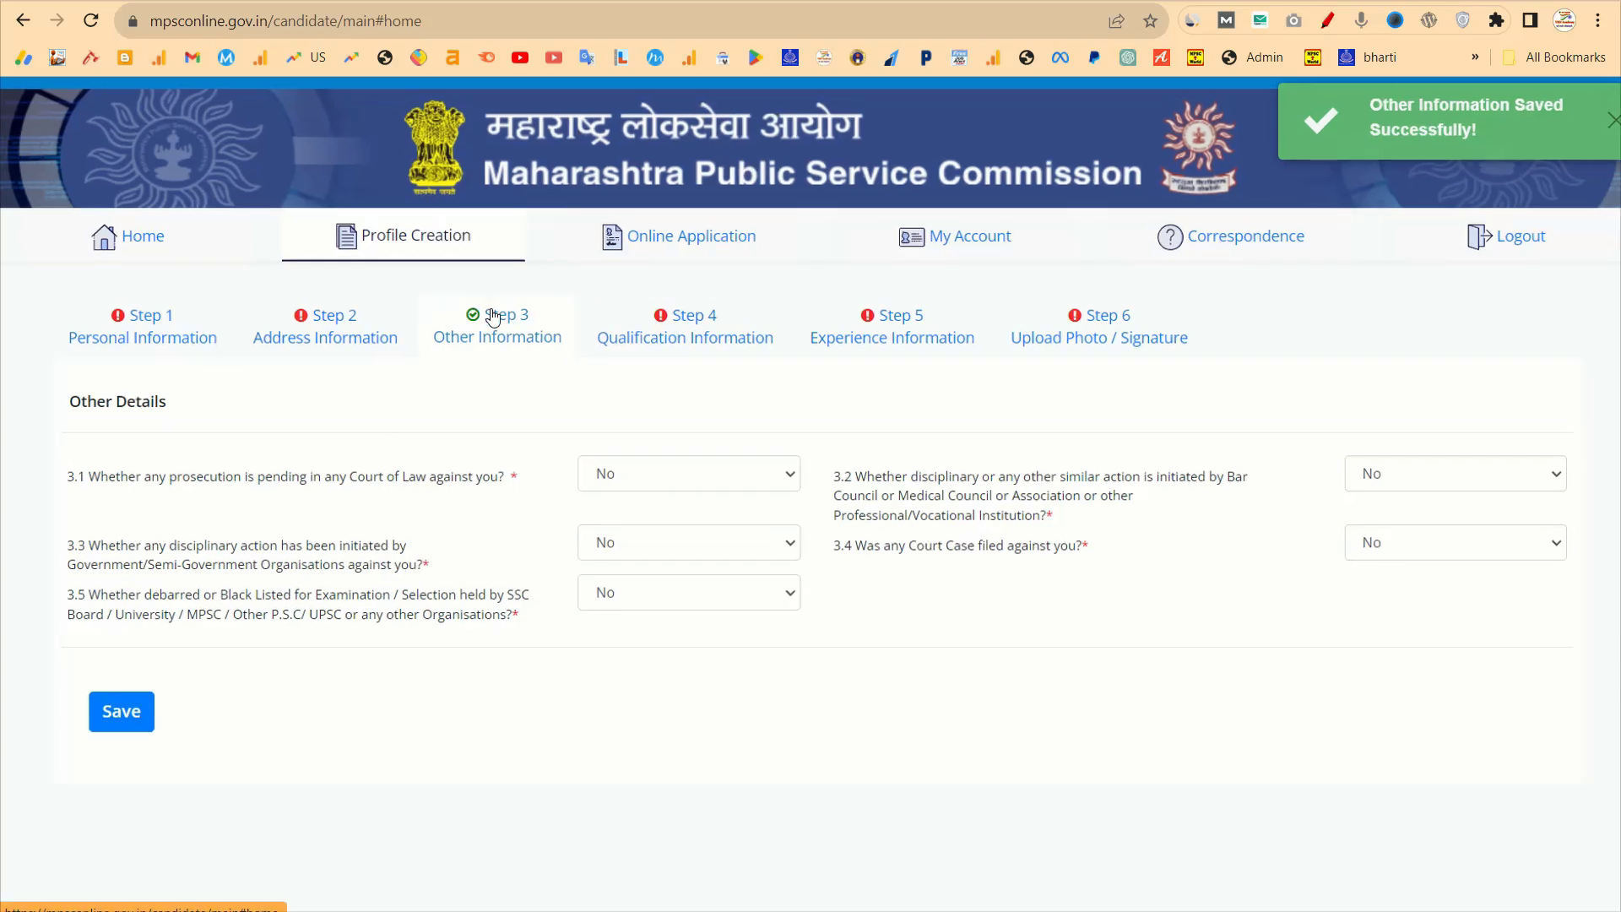
scroll(460, 396, "down", 5)
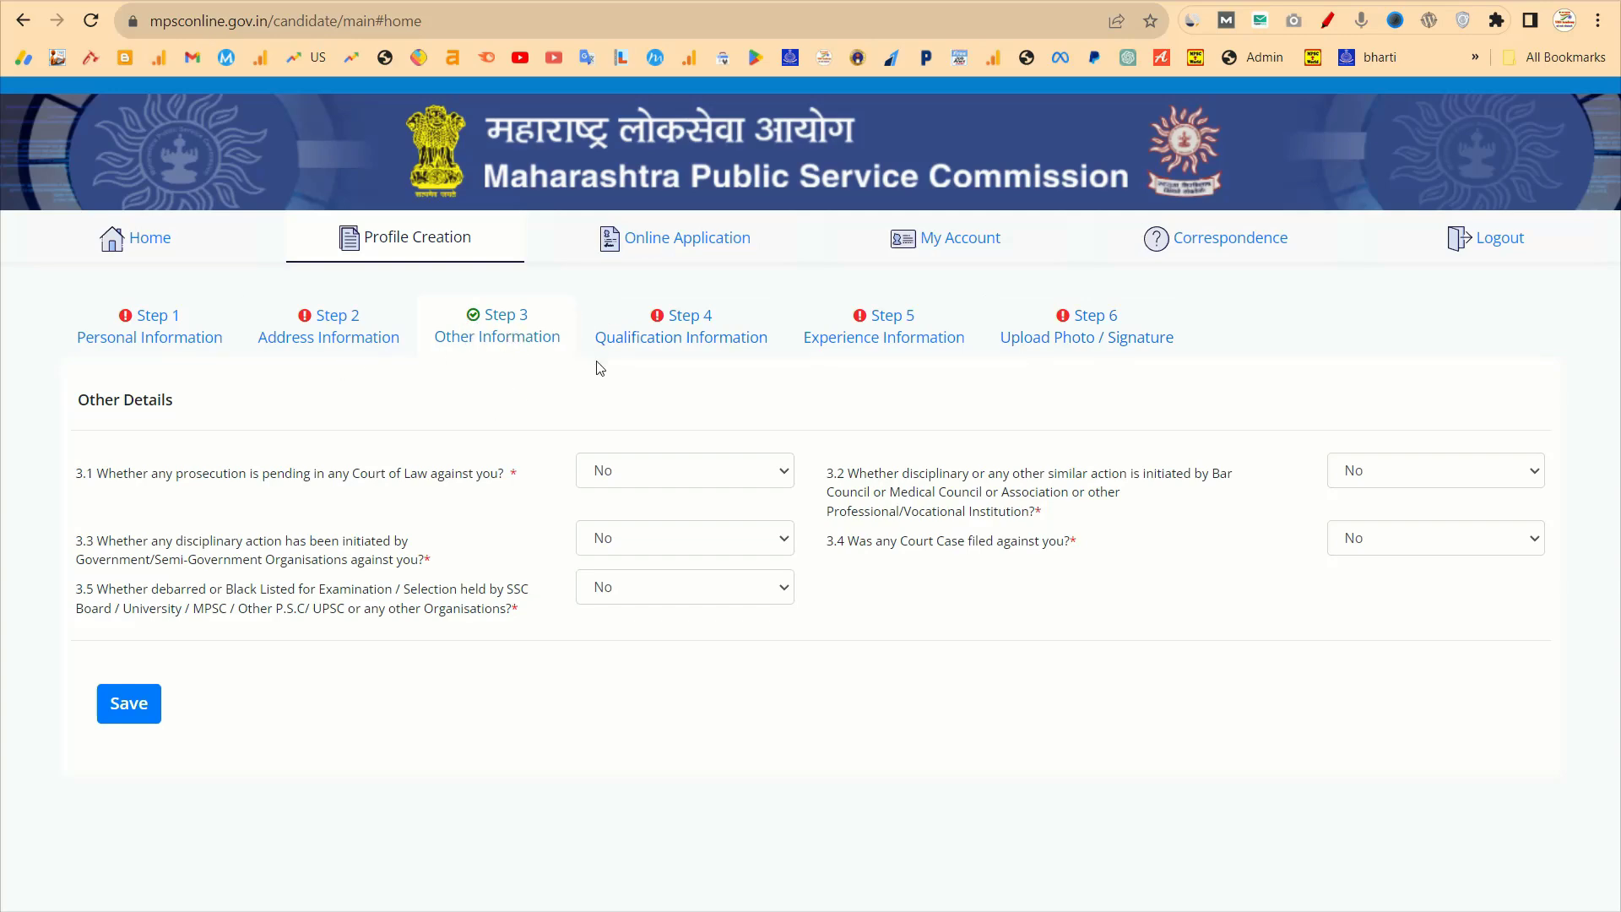
Open Step 4, Qualification Information, and set both the qualification type and the name of qualification to SSC.
left_click(672, 344)
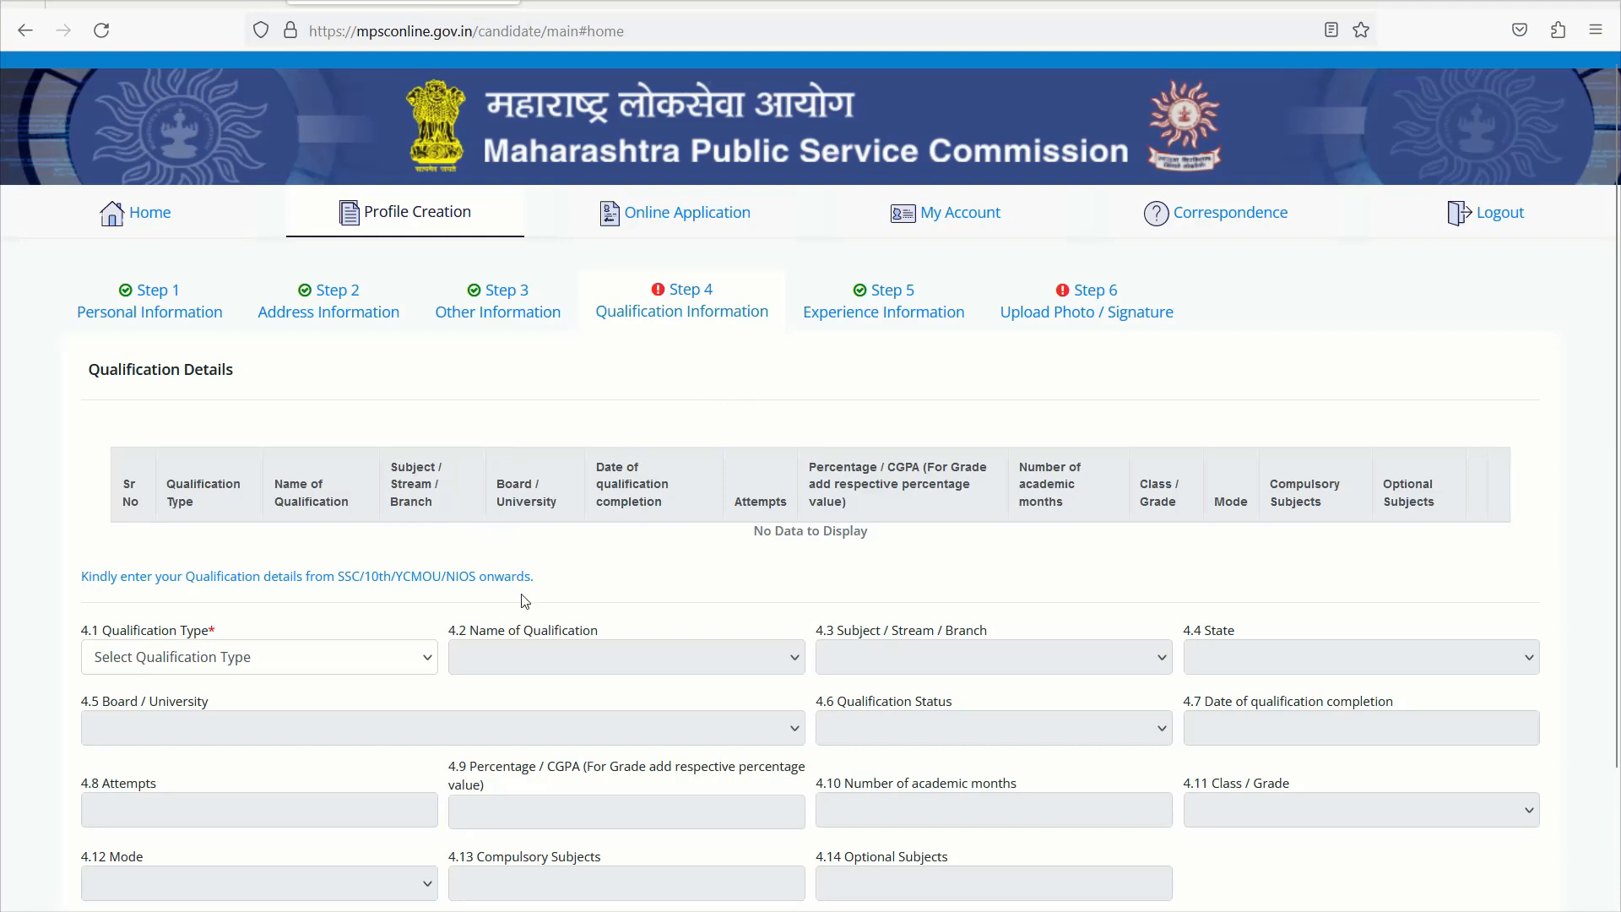
scroll(523, 602, "down", 2)
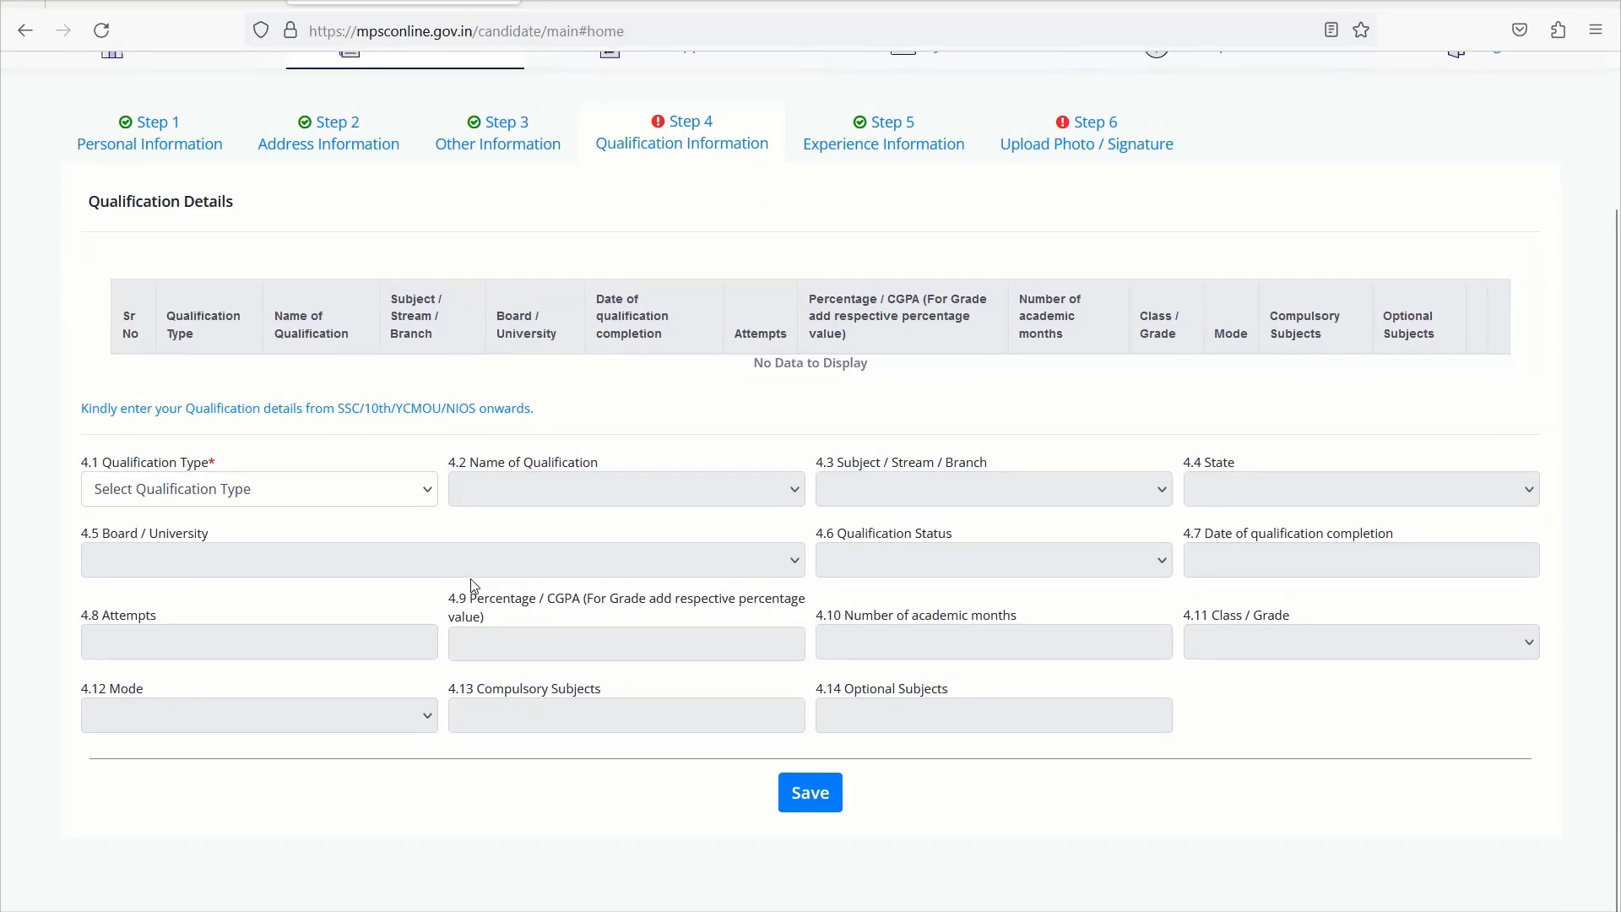
left_click(252, 490)
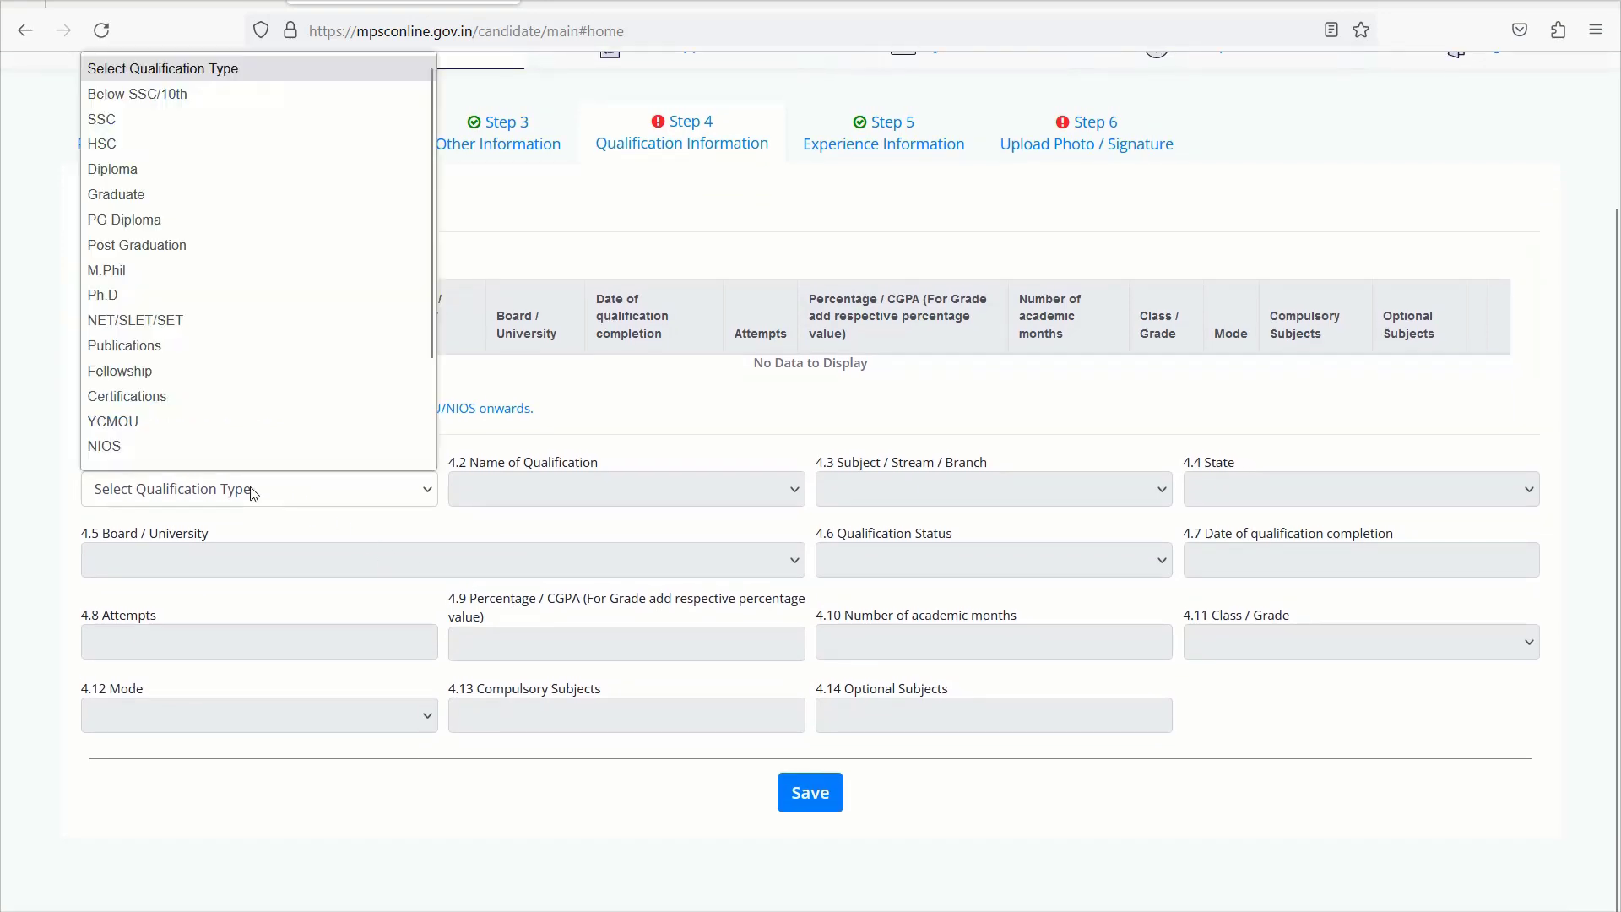
left_click(158, 116)
left_click(586, 489)
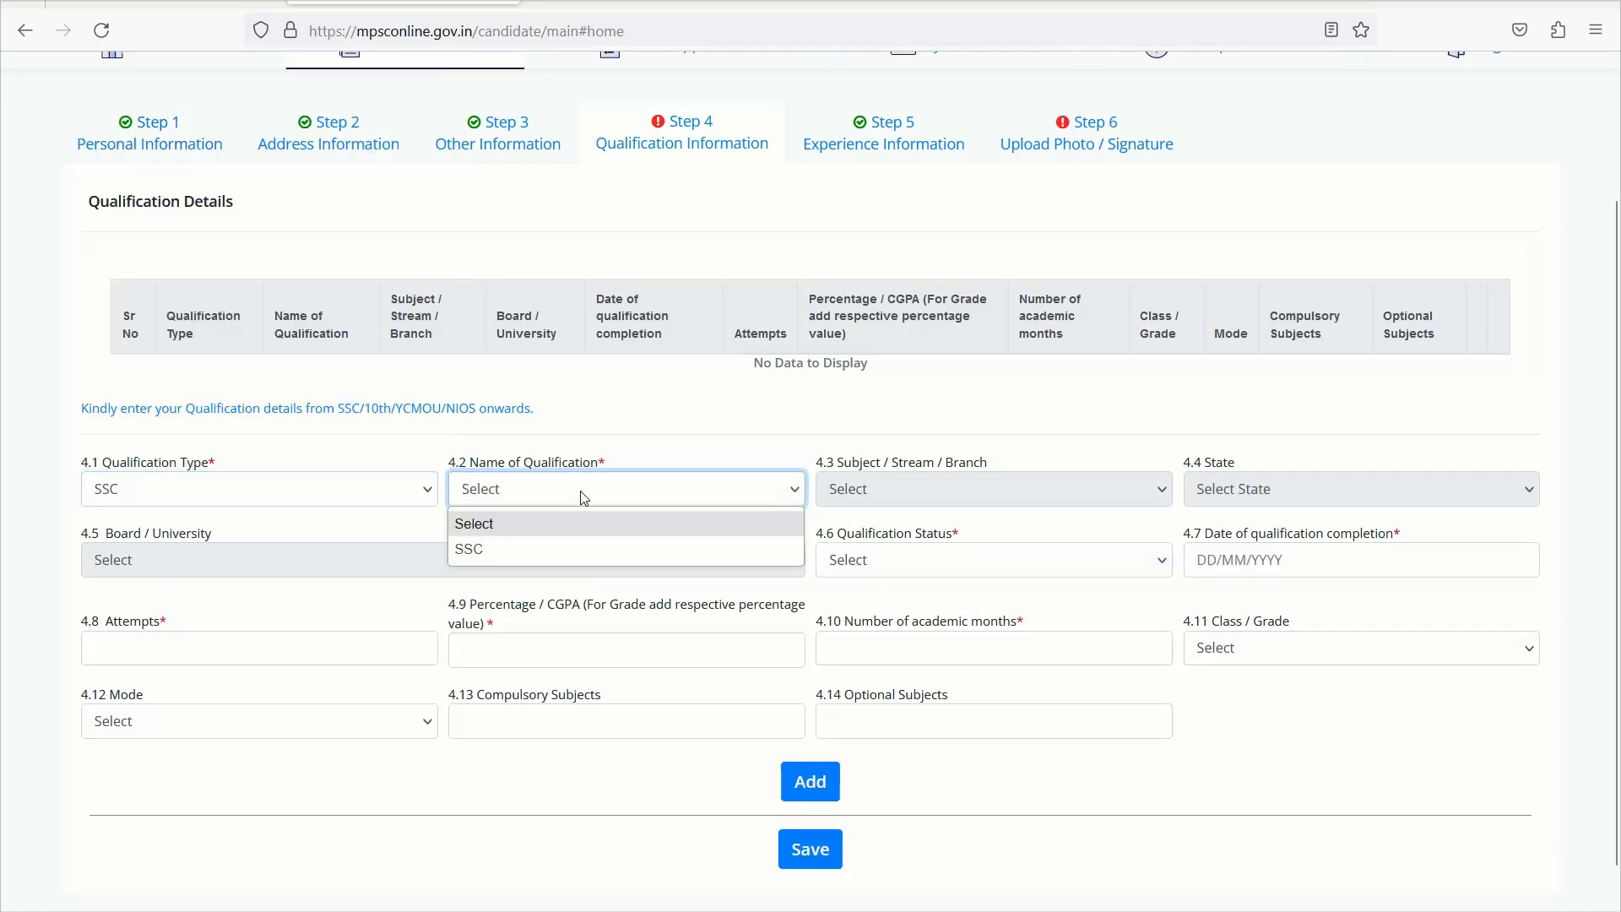
left_click(473, 548)
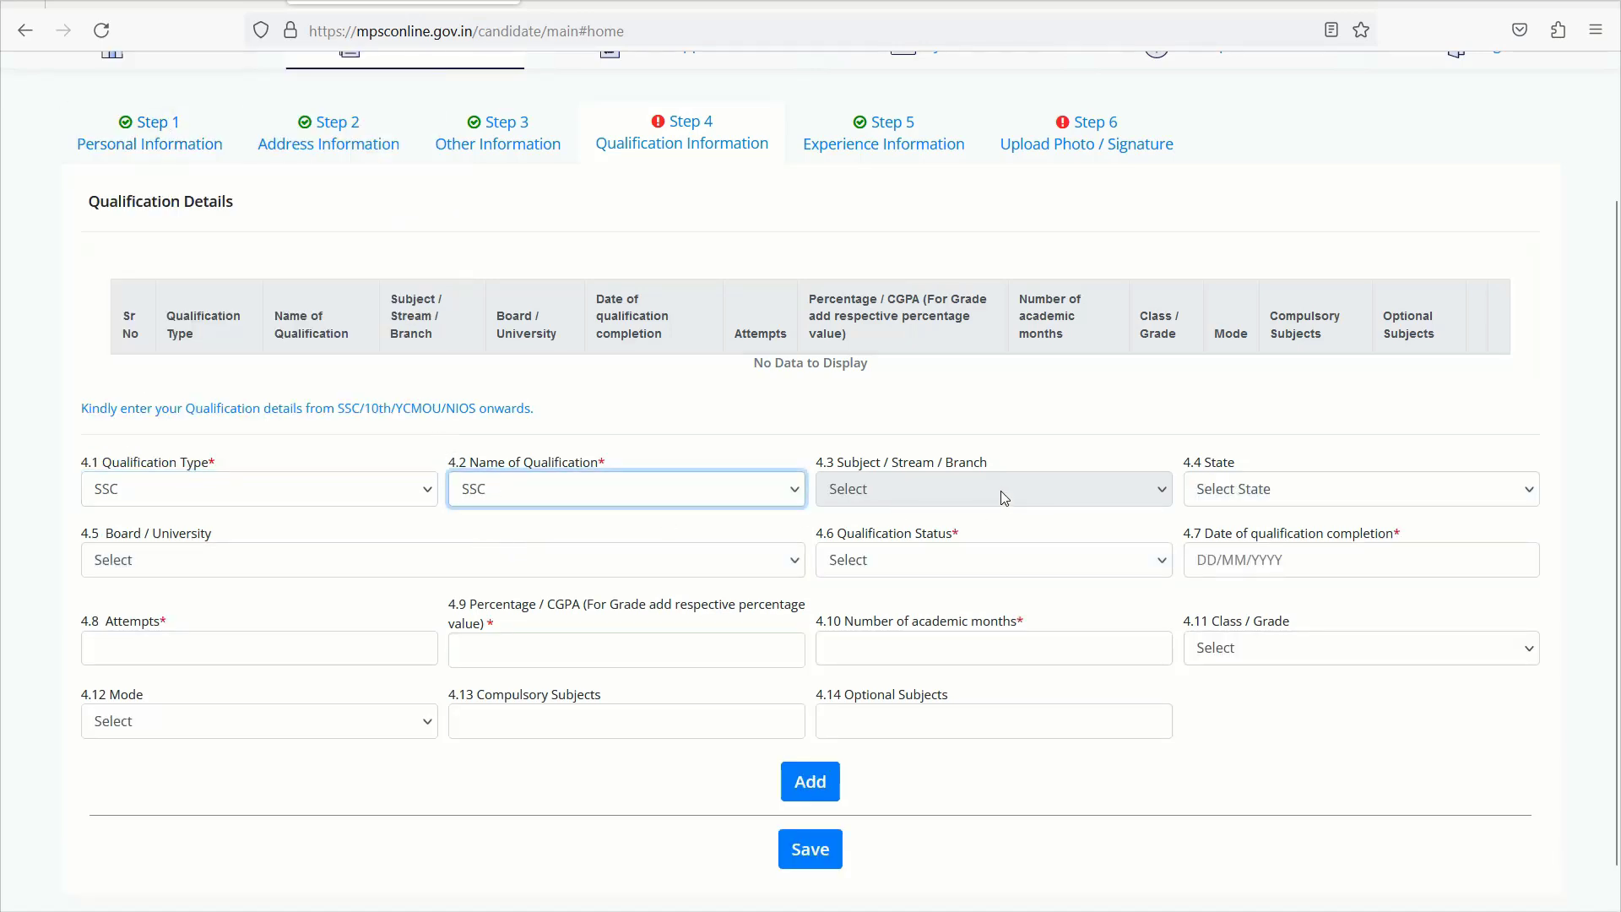
Set the SSC qualification's state to MAHARASHTRA, the board to State Board and the qualification status to Passed.
left_click(1258, 498)
type("mah")
key("Return")
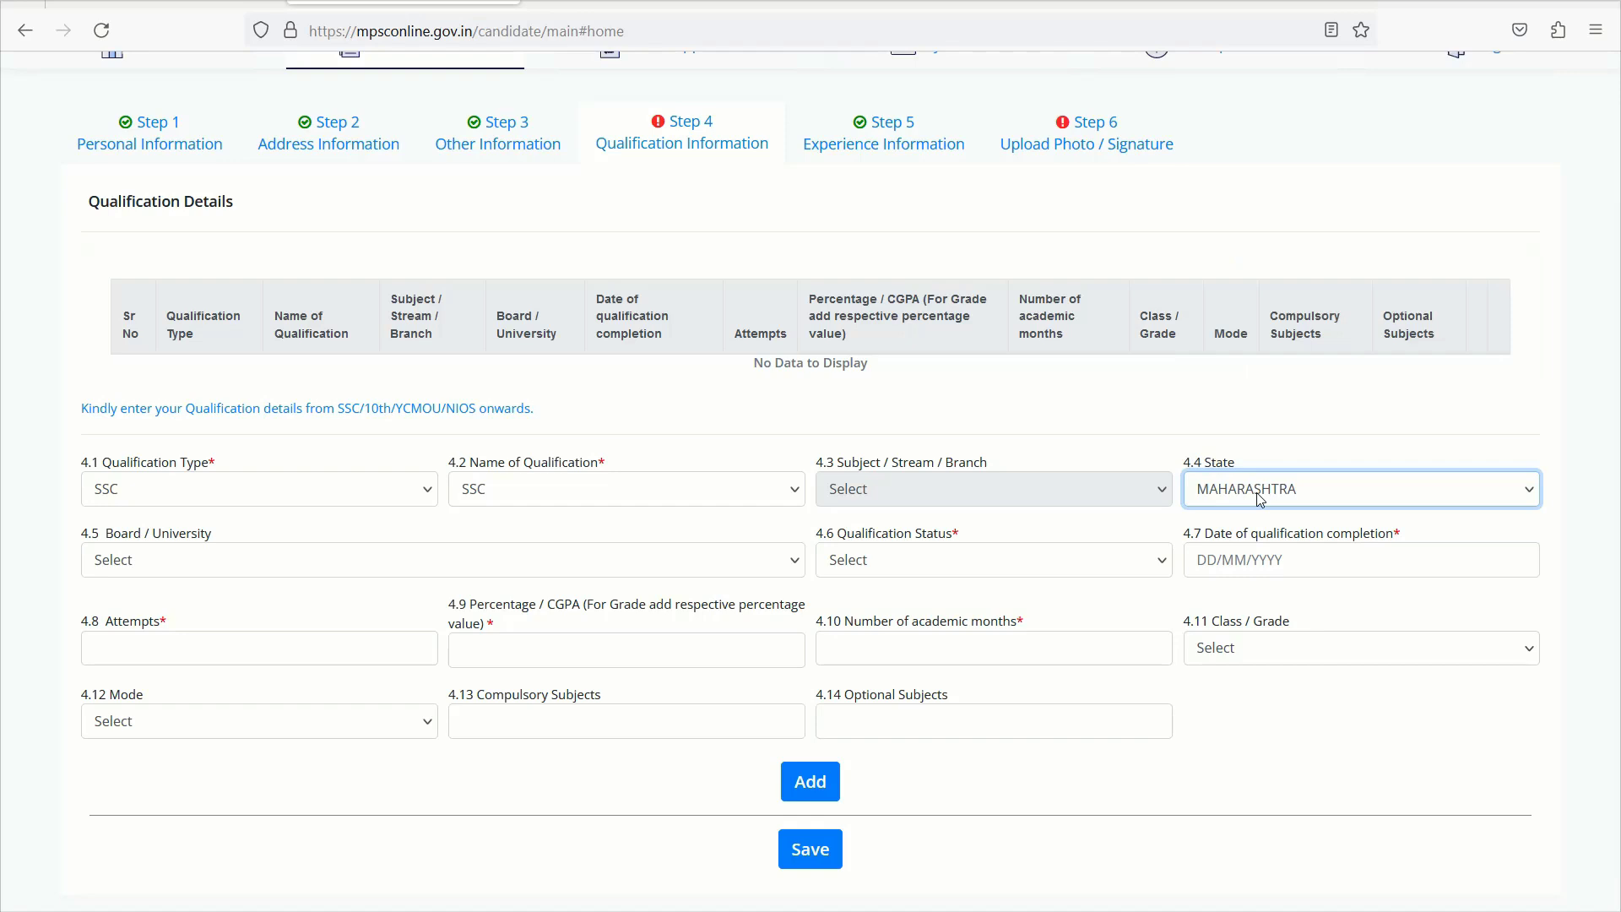
left_click(321, 561)
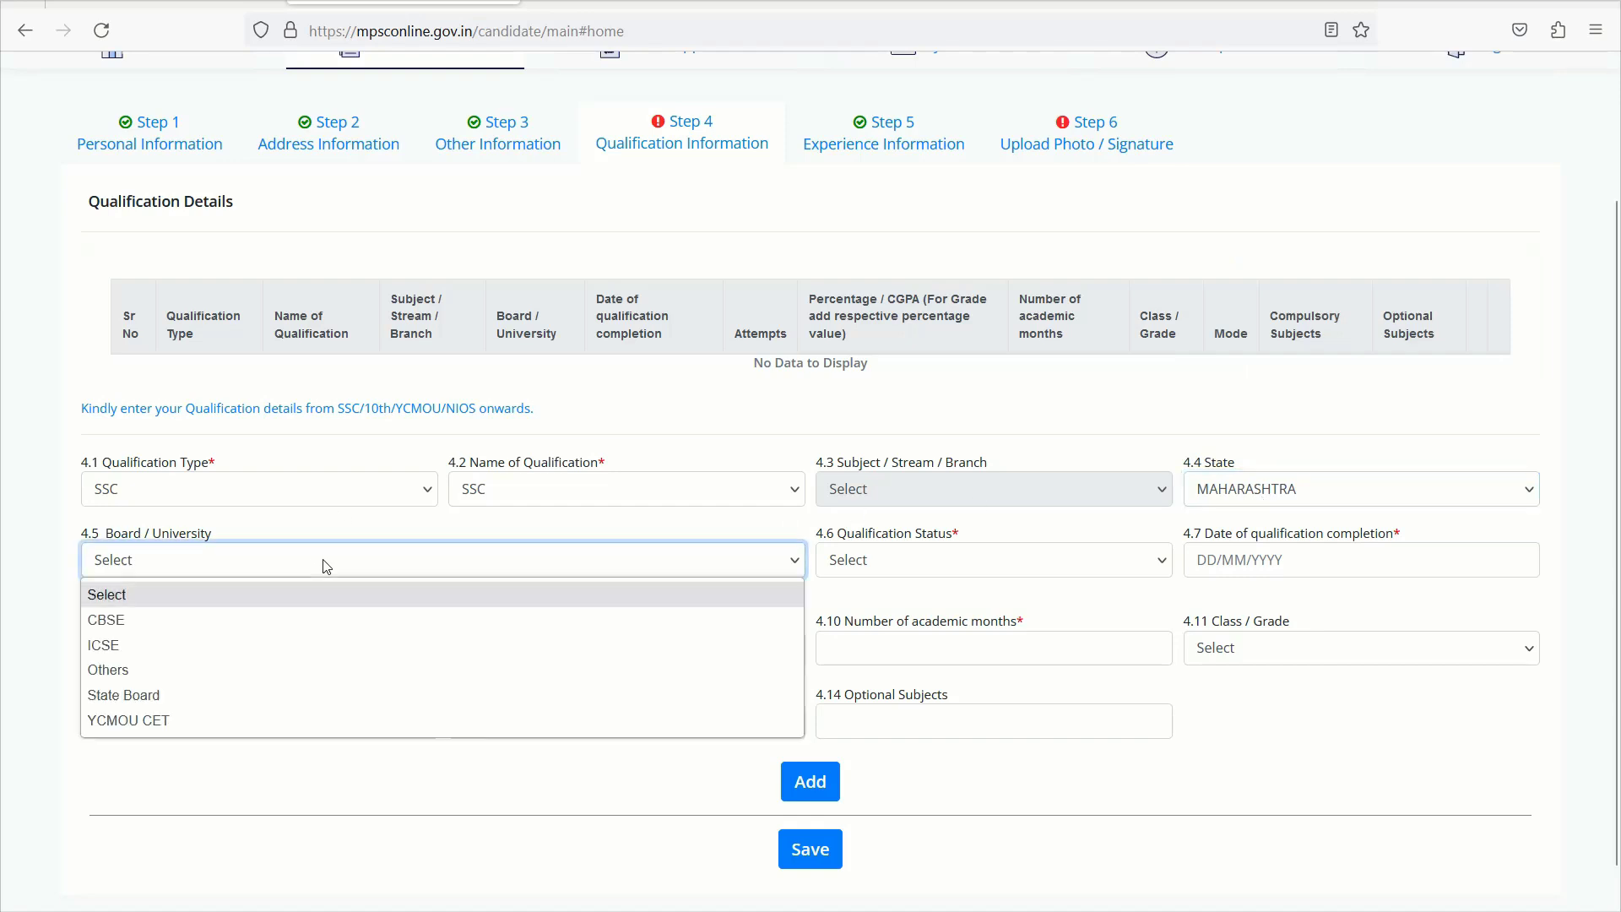
left_click(201, 700)
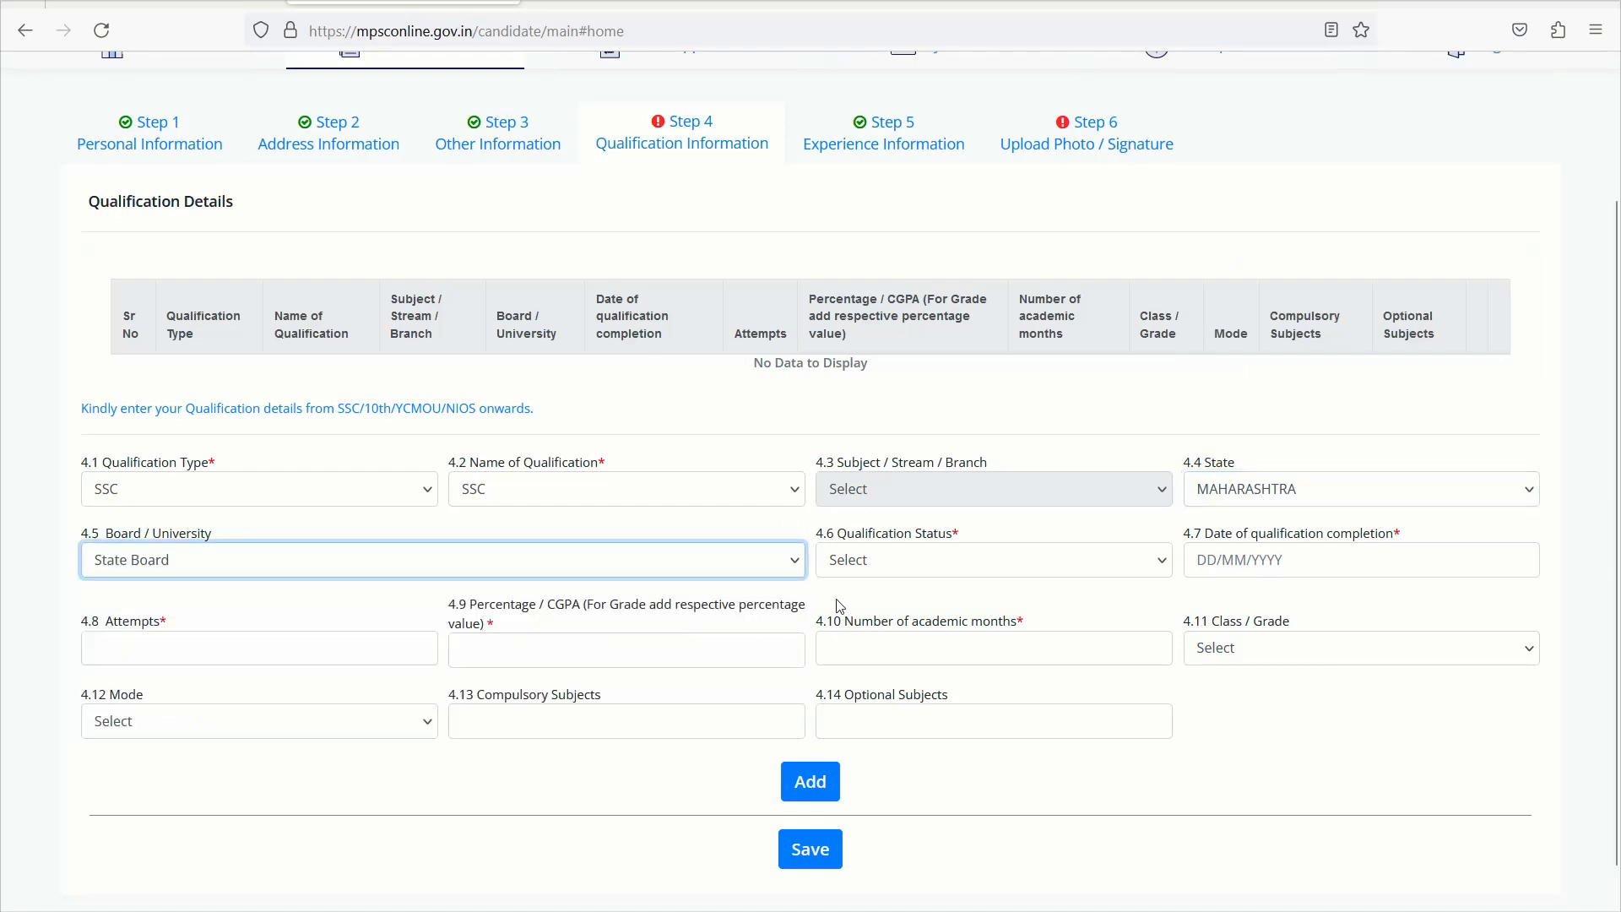
left_click(936, 564)
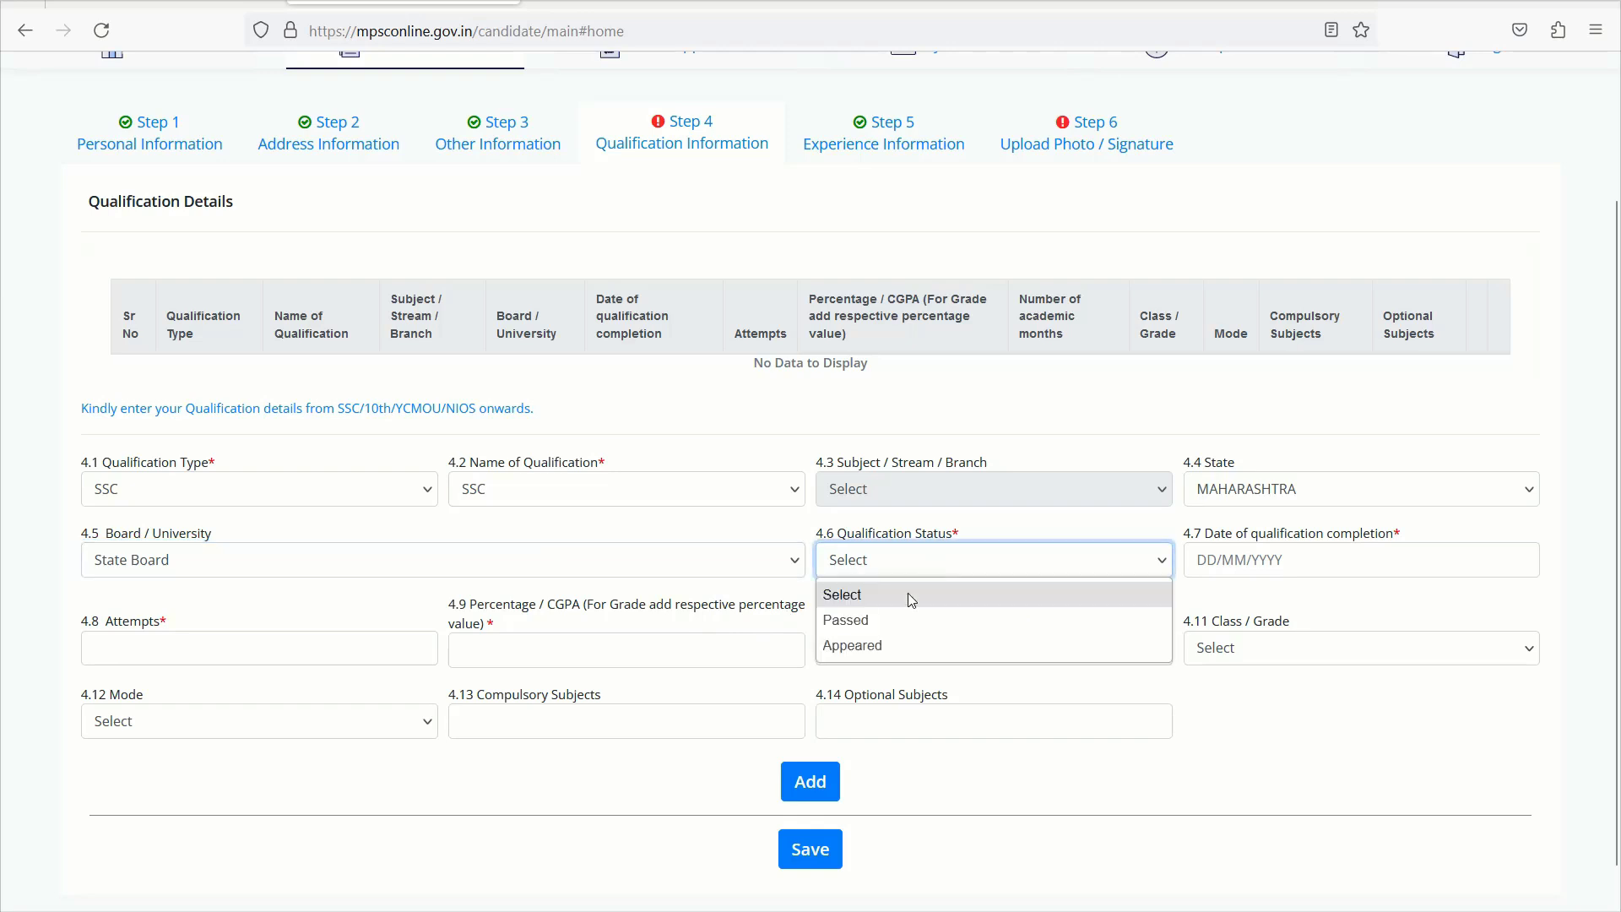
left_click(875, 622)
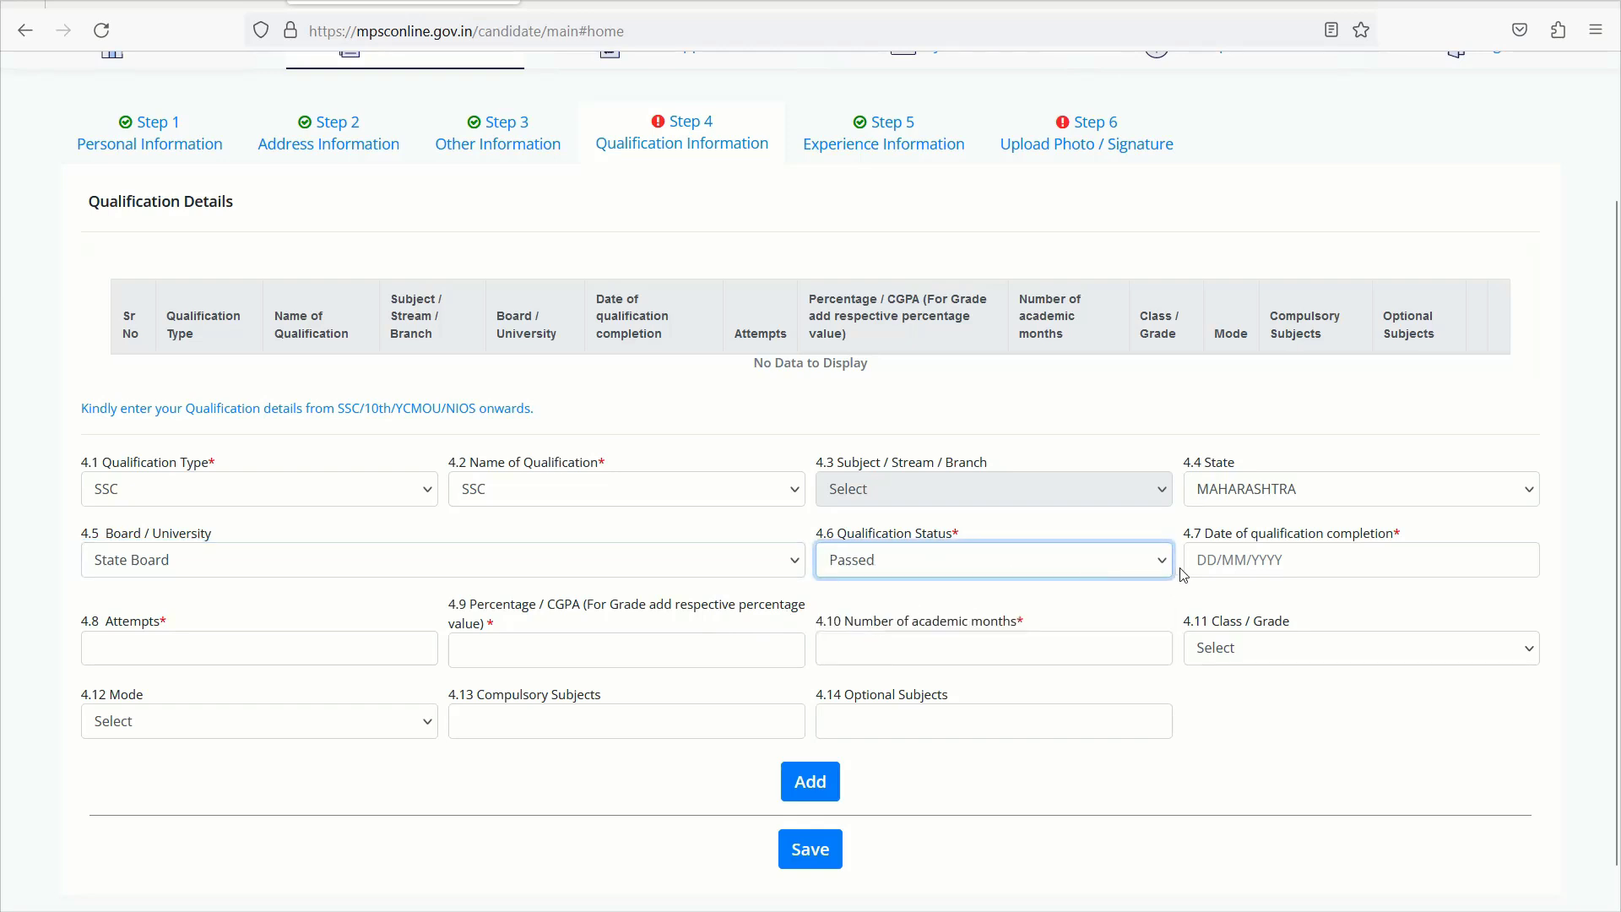
Set the SSC qualification's date of completion to 01/03/2018.
left_click(1254, 563)
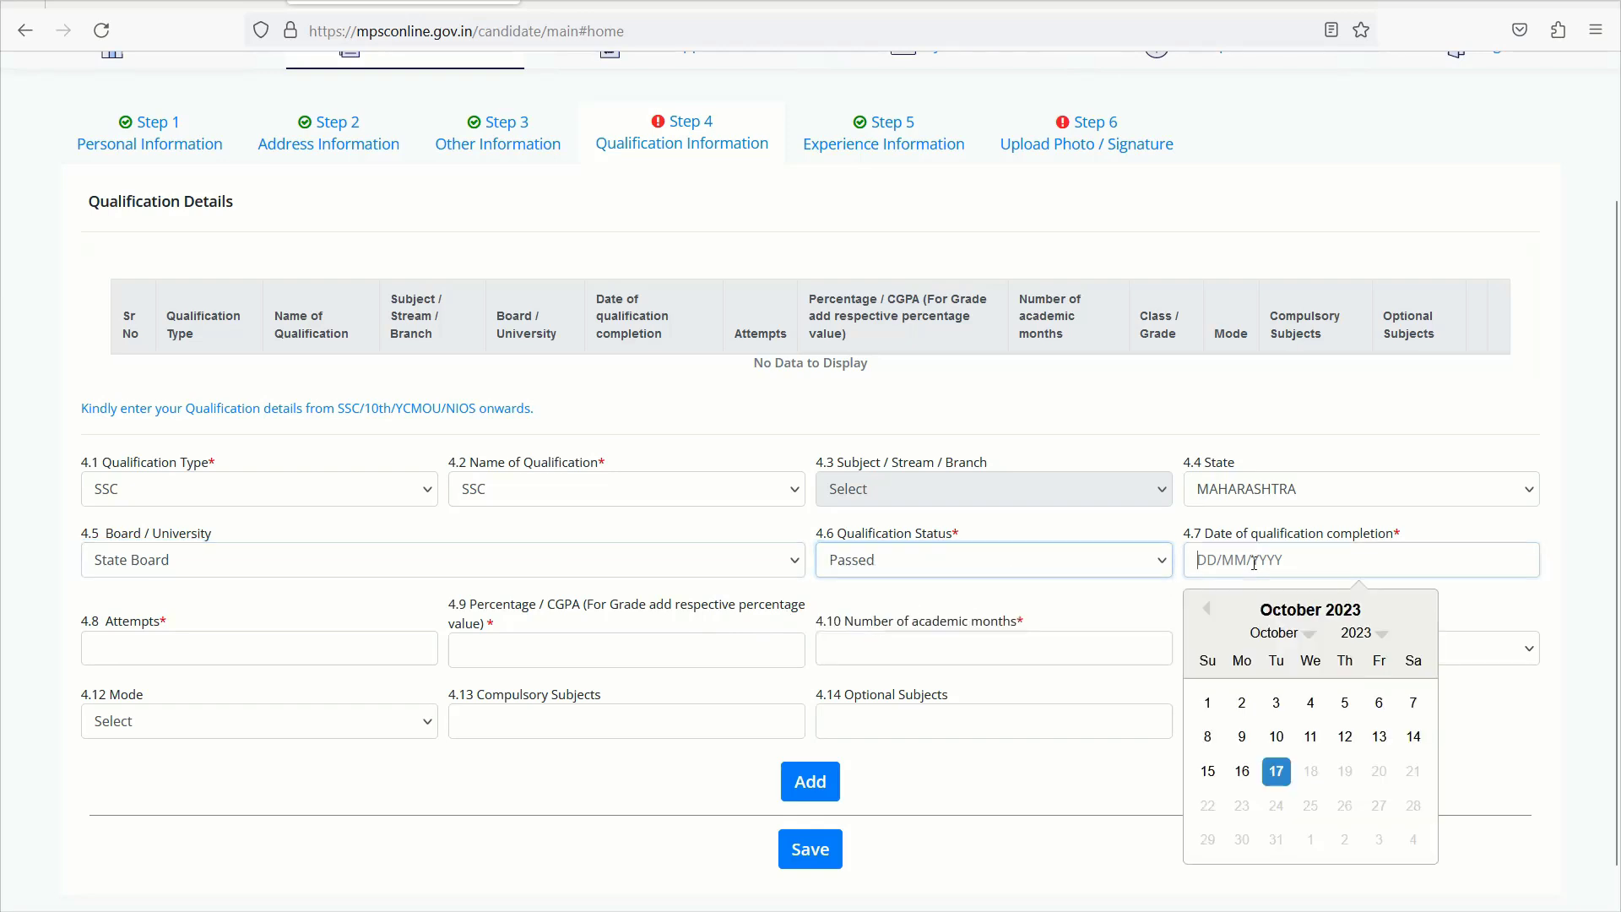
left_click(1354, 639)
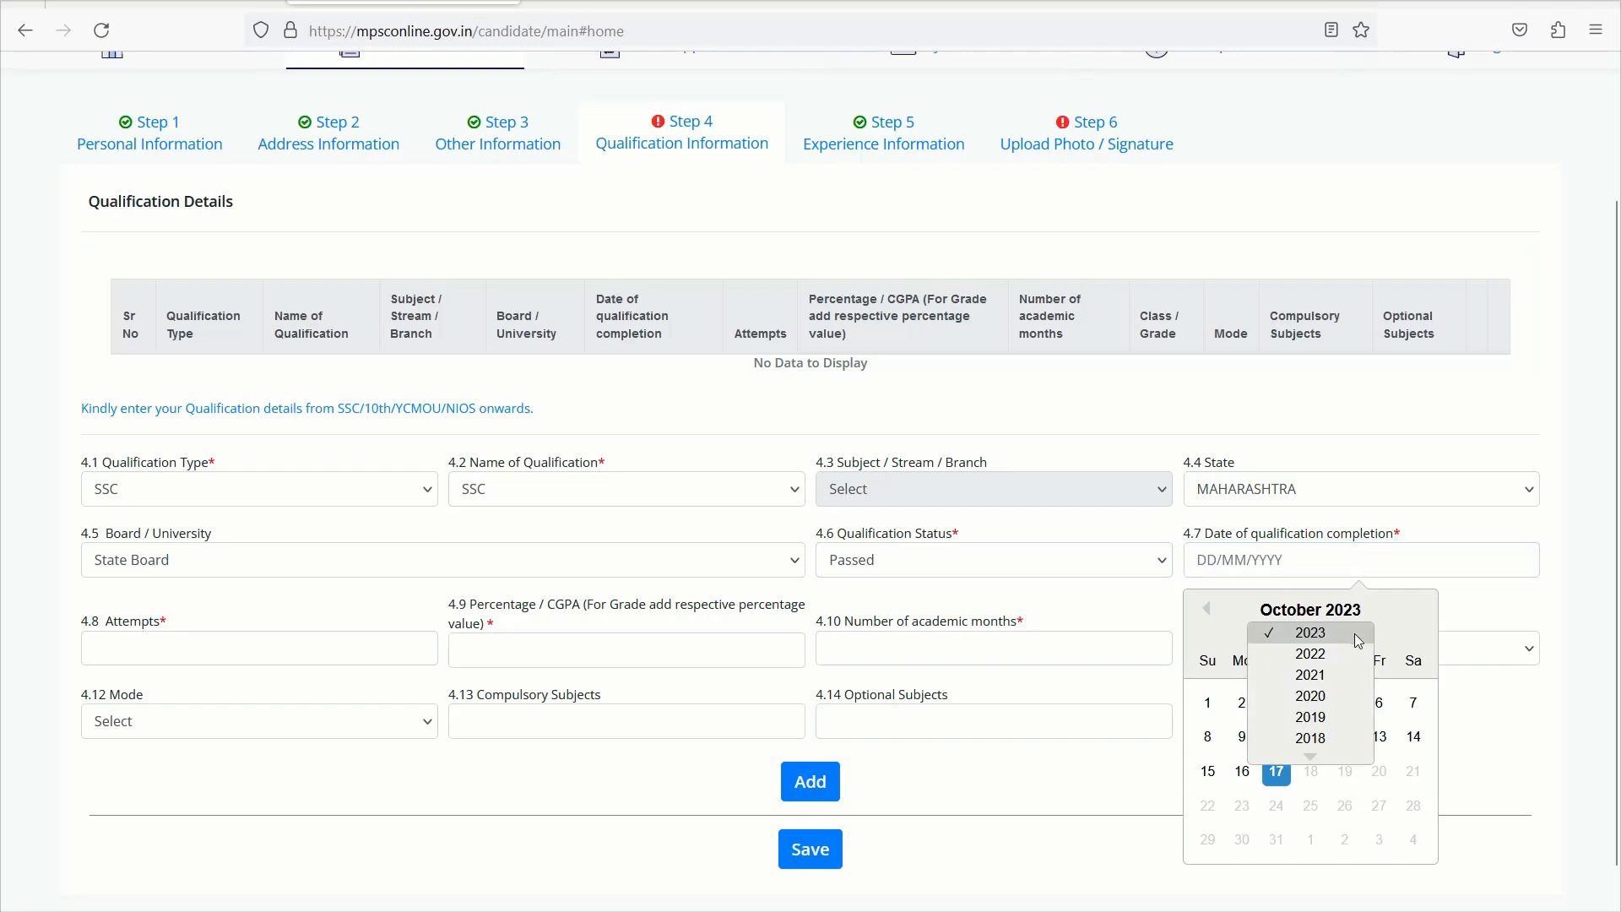
left_click(1310, 741)
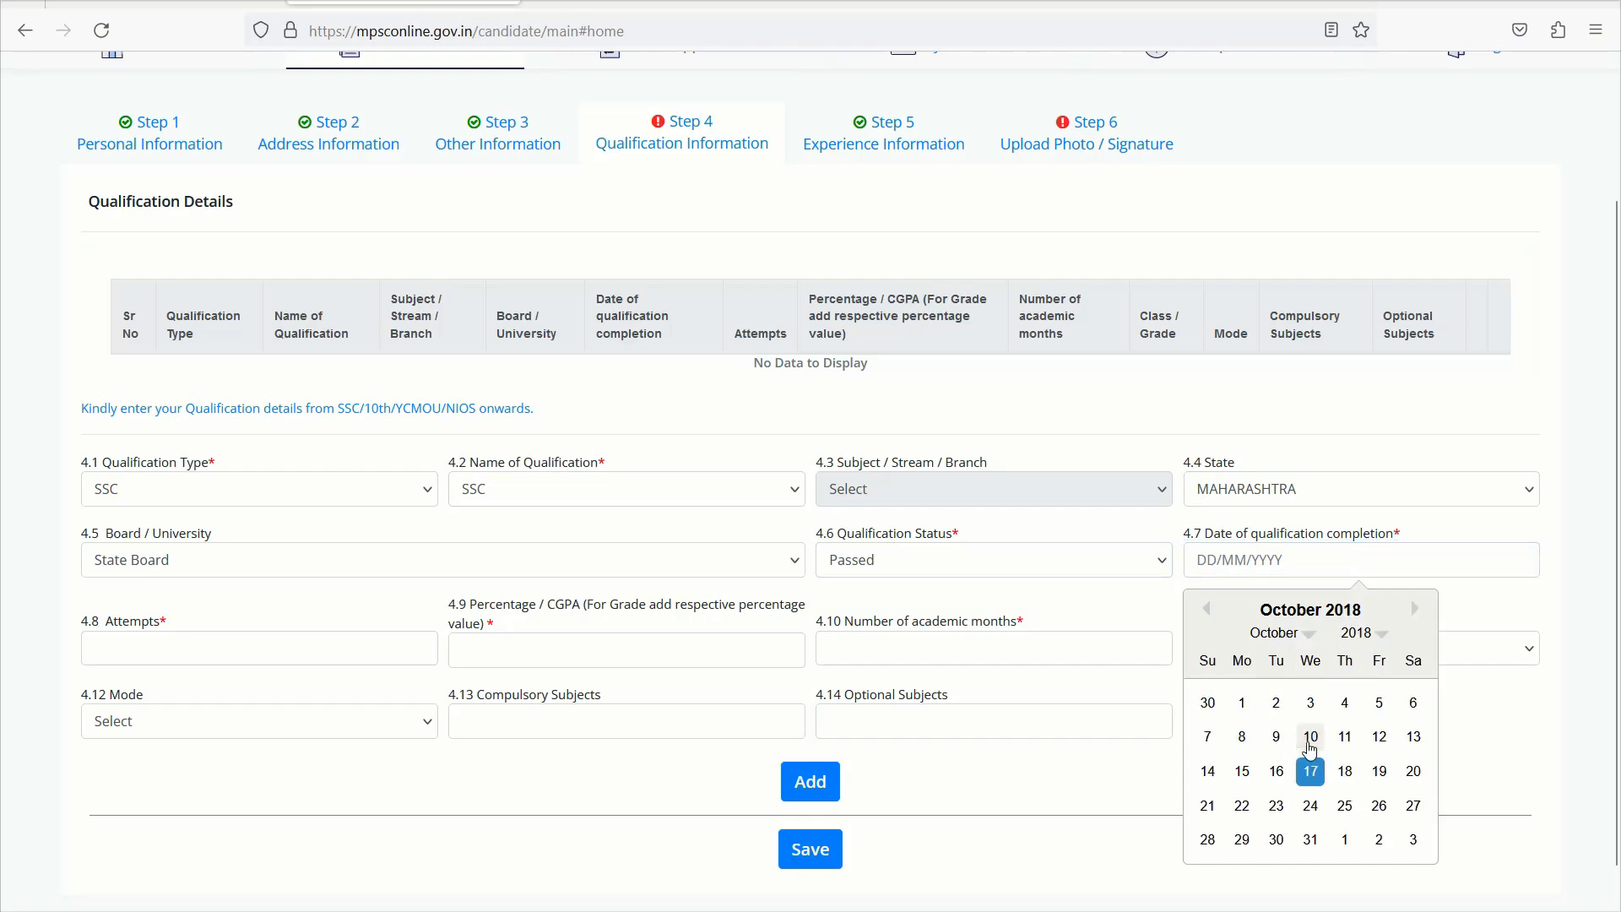
left_click(1296, 638)
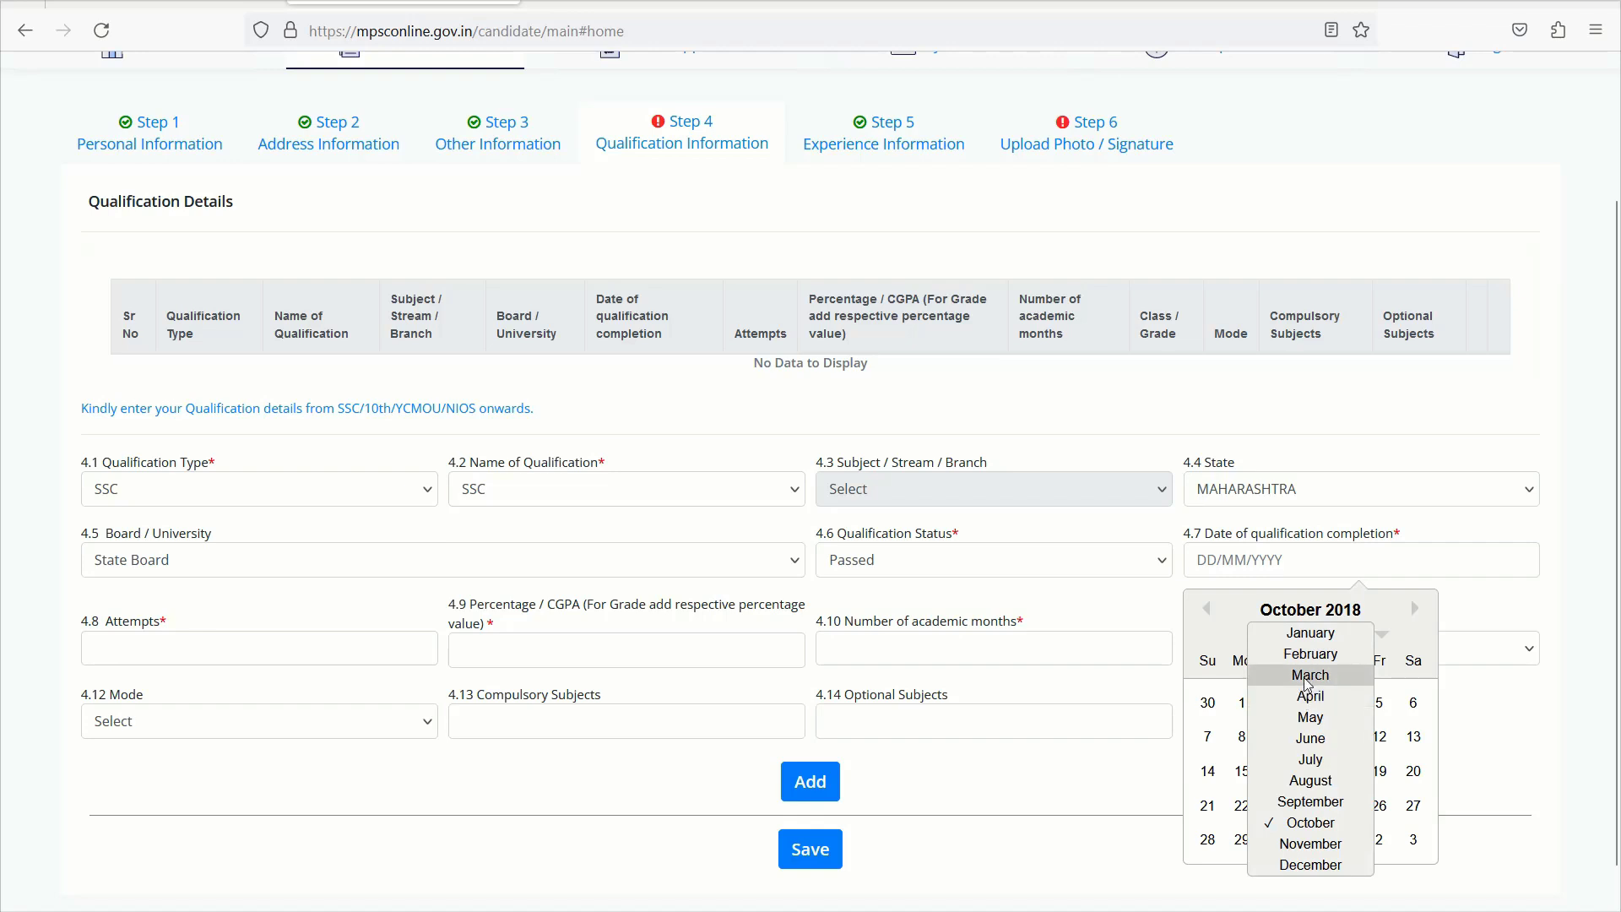
left_click(1307, 676)
left_click(1342, 702)
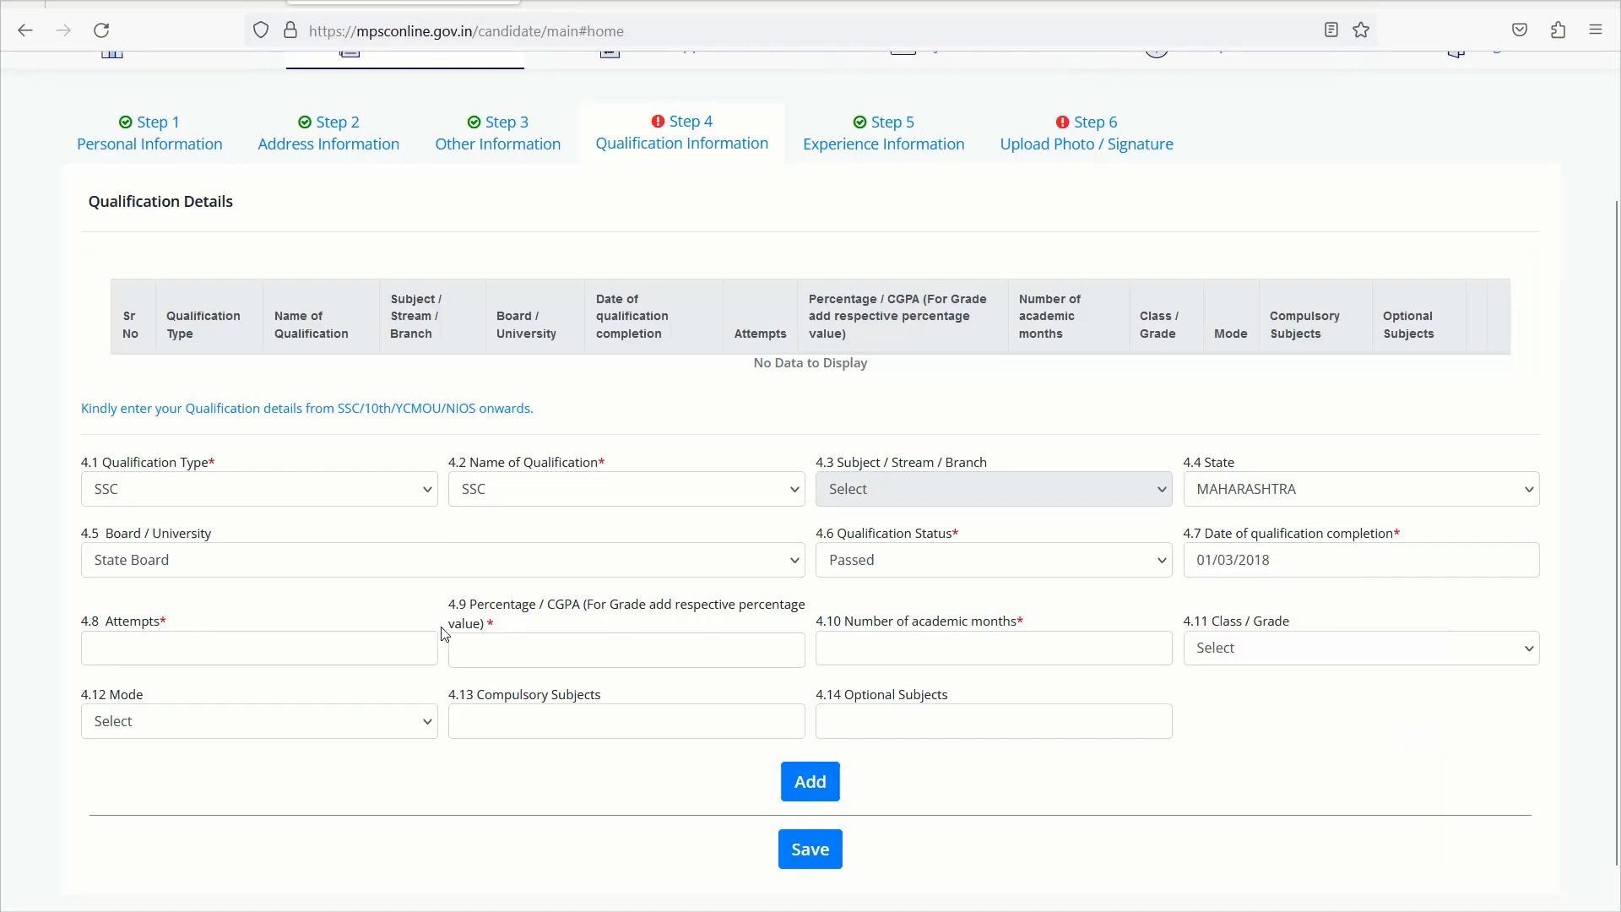
Enter 1 attempt and a percentage of 72.83 for the SSC qualification.
left_click(289, 647)
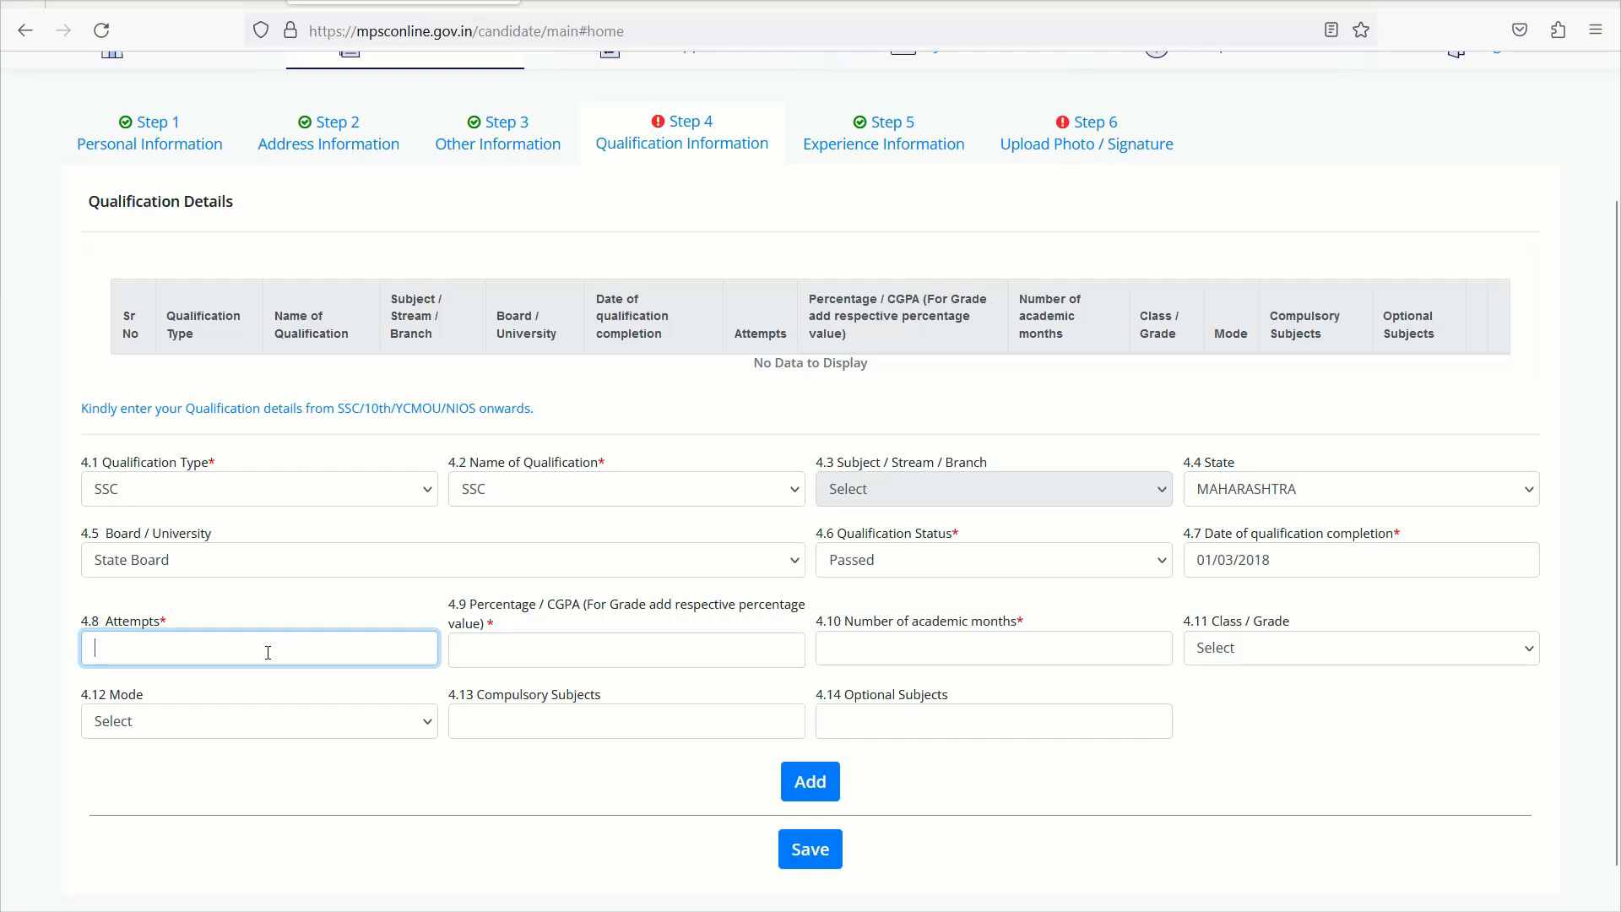
left_click(173, 646)
left_click(110, 675)
left_click(562, 652)
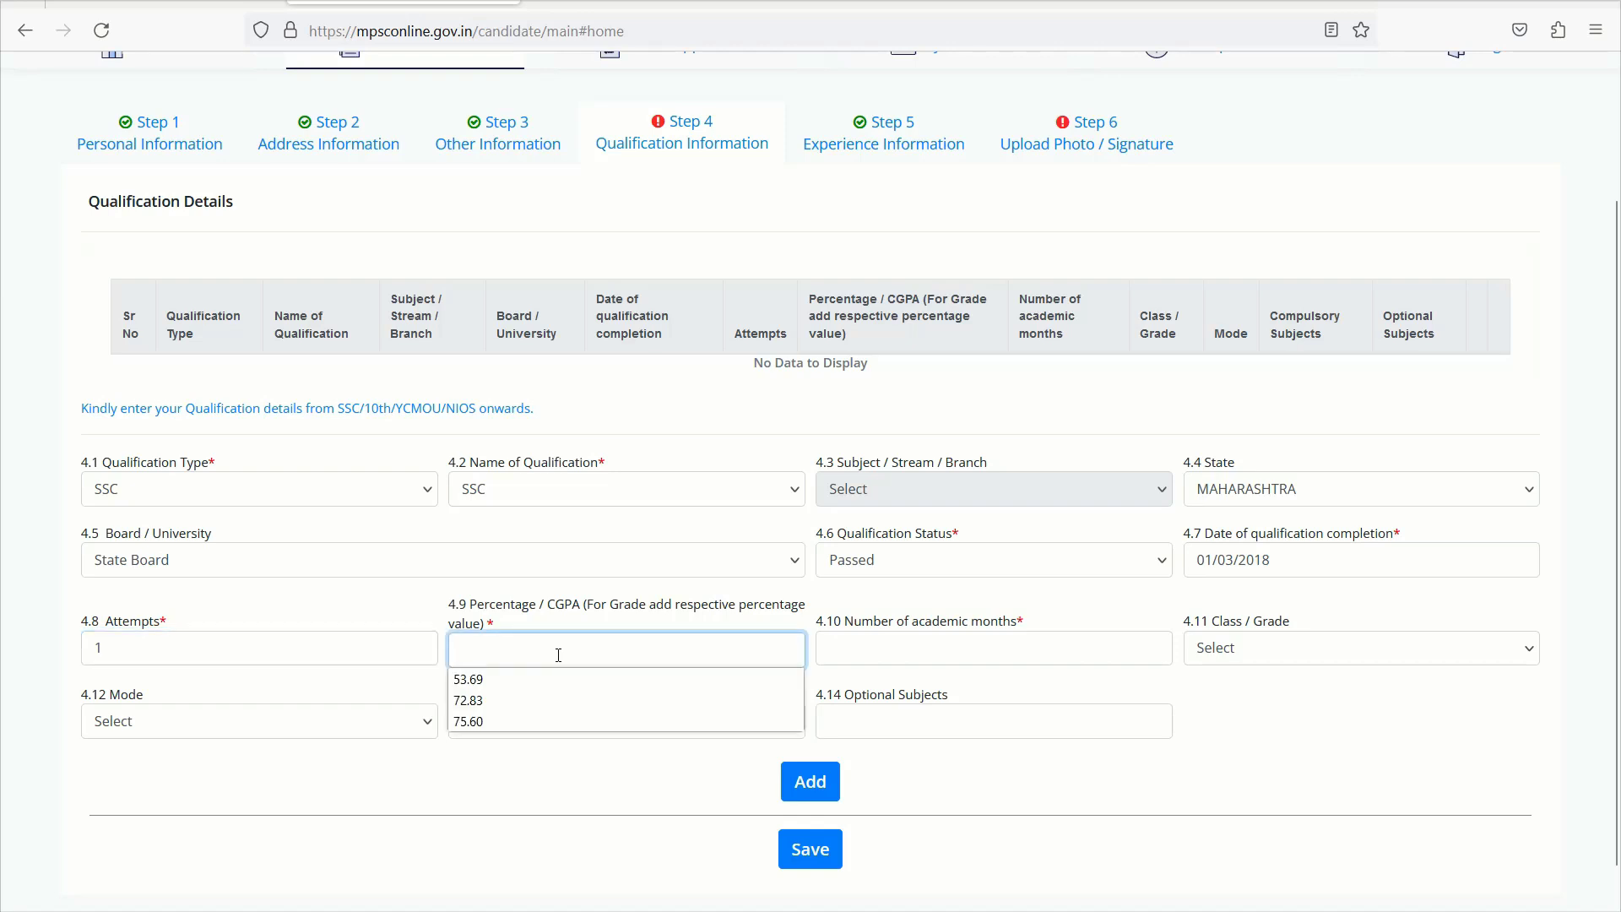
left_click(473, 702)
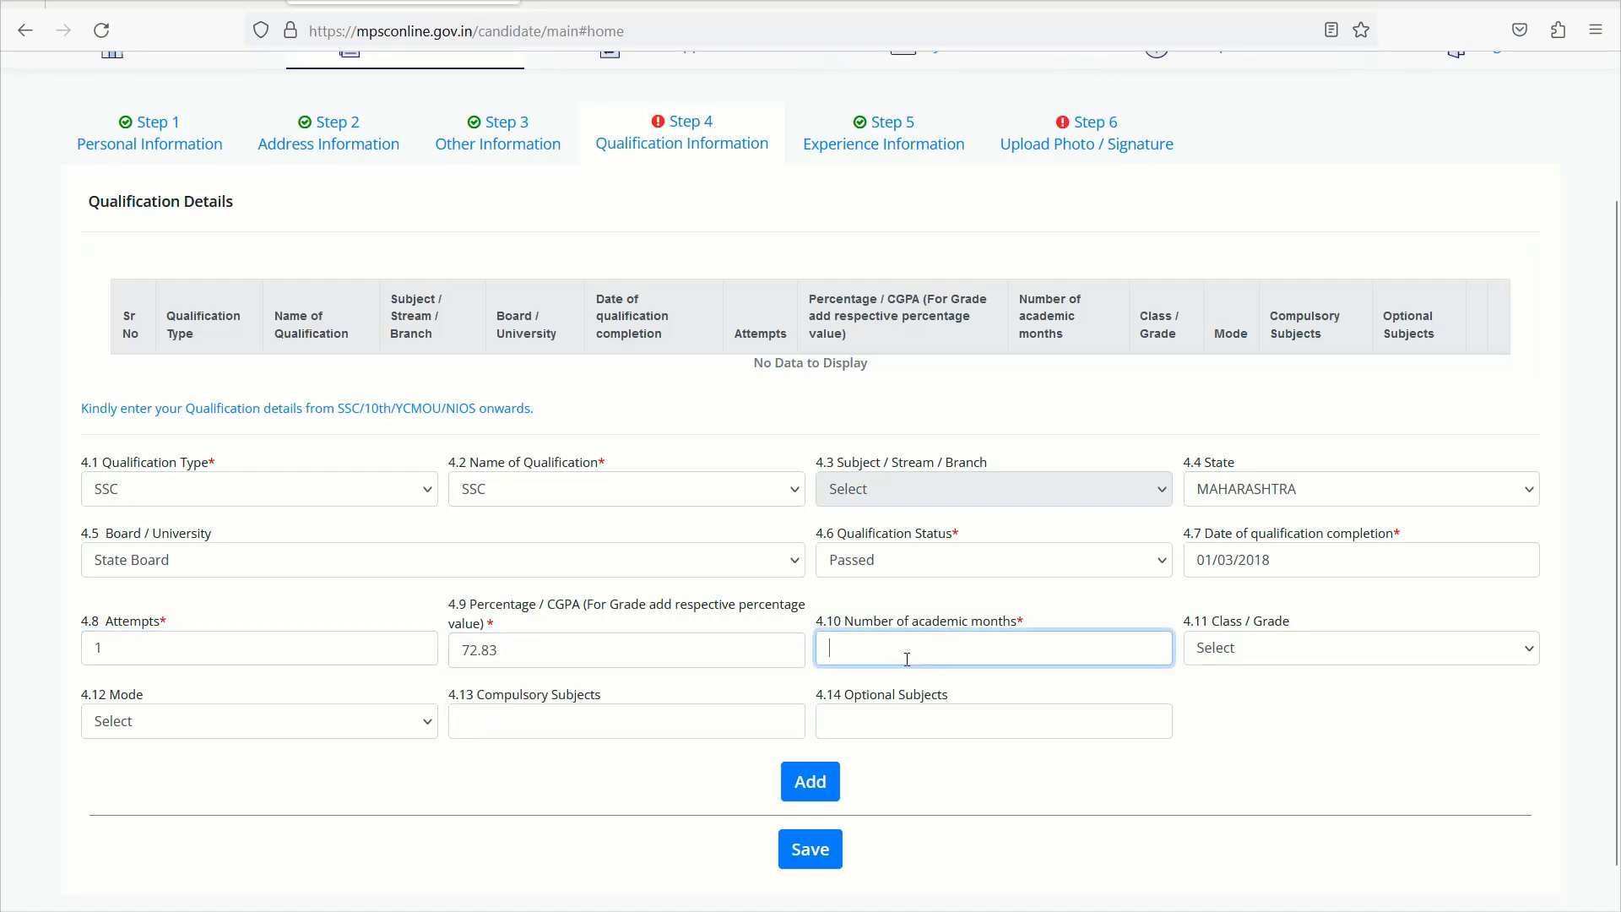
Set the SSC qualification's number of academic months to 12 and its class to First Class.
left_click(956, 666)
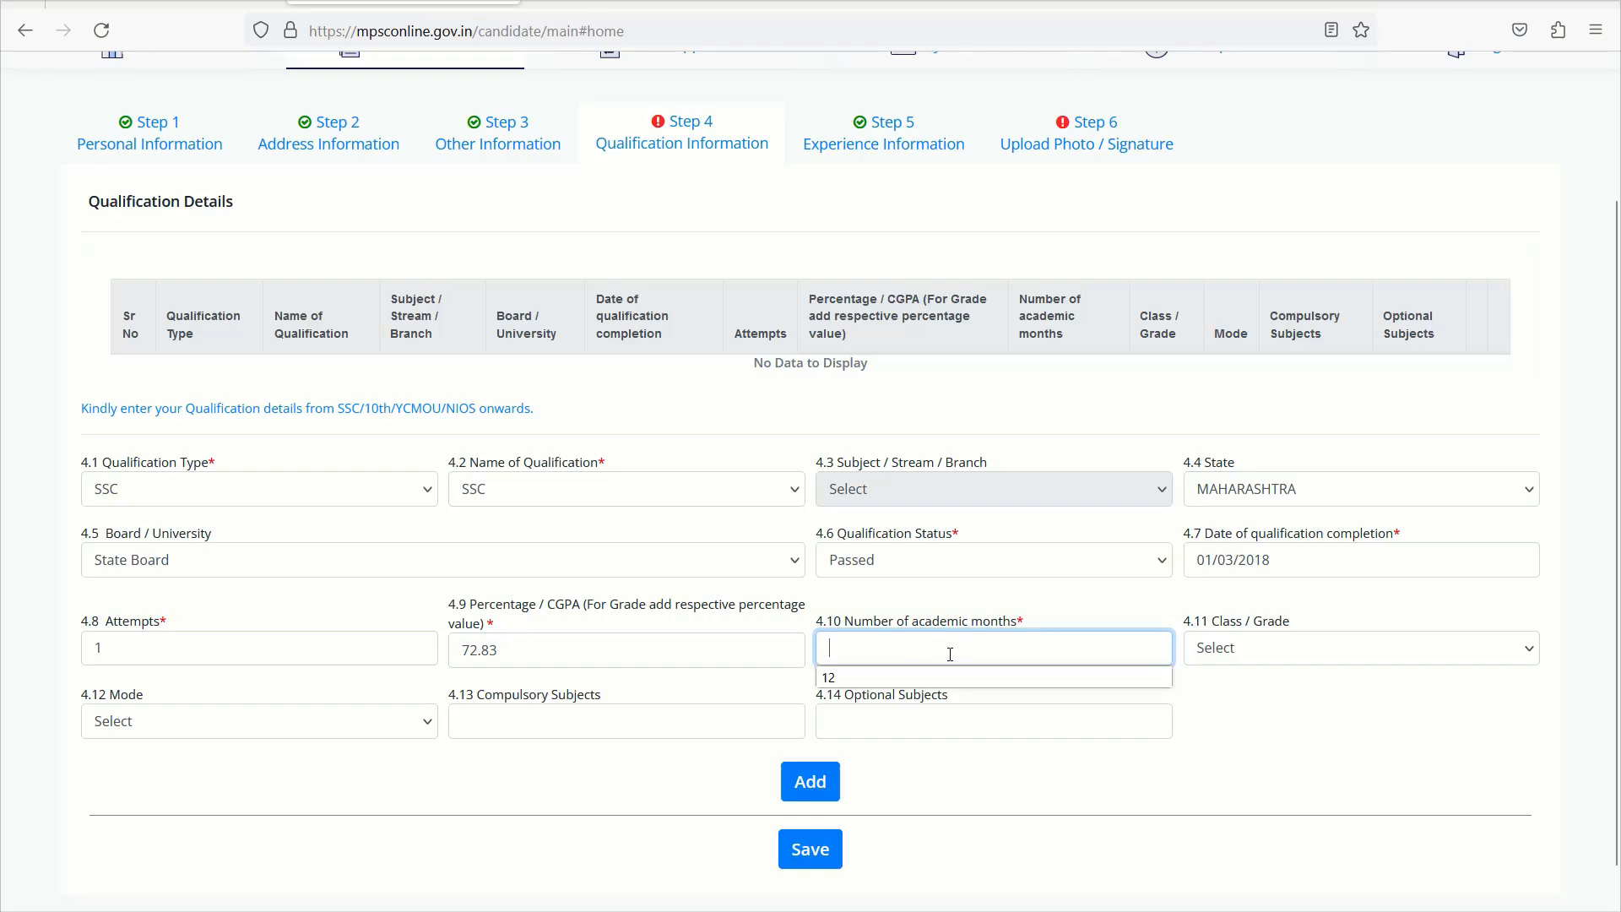
left_click(909, 677)
left_click(1331, 657)
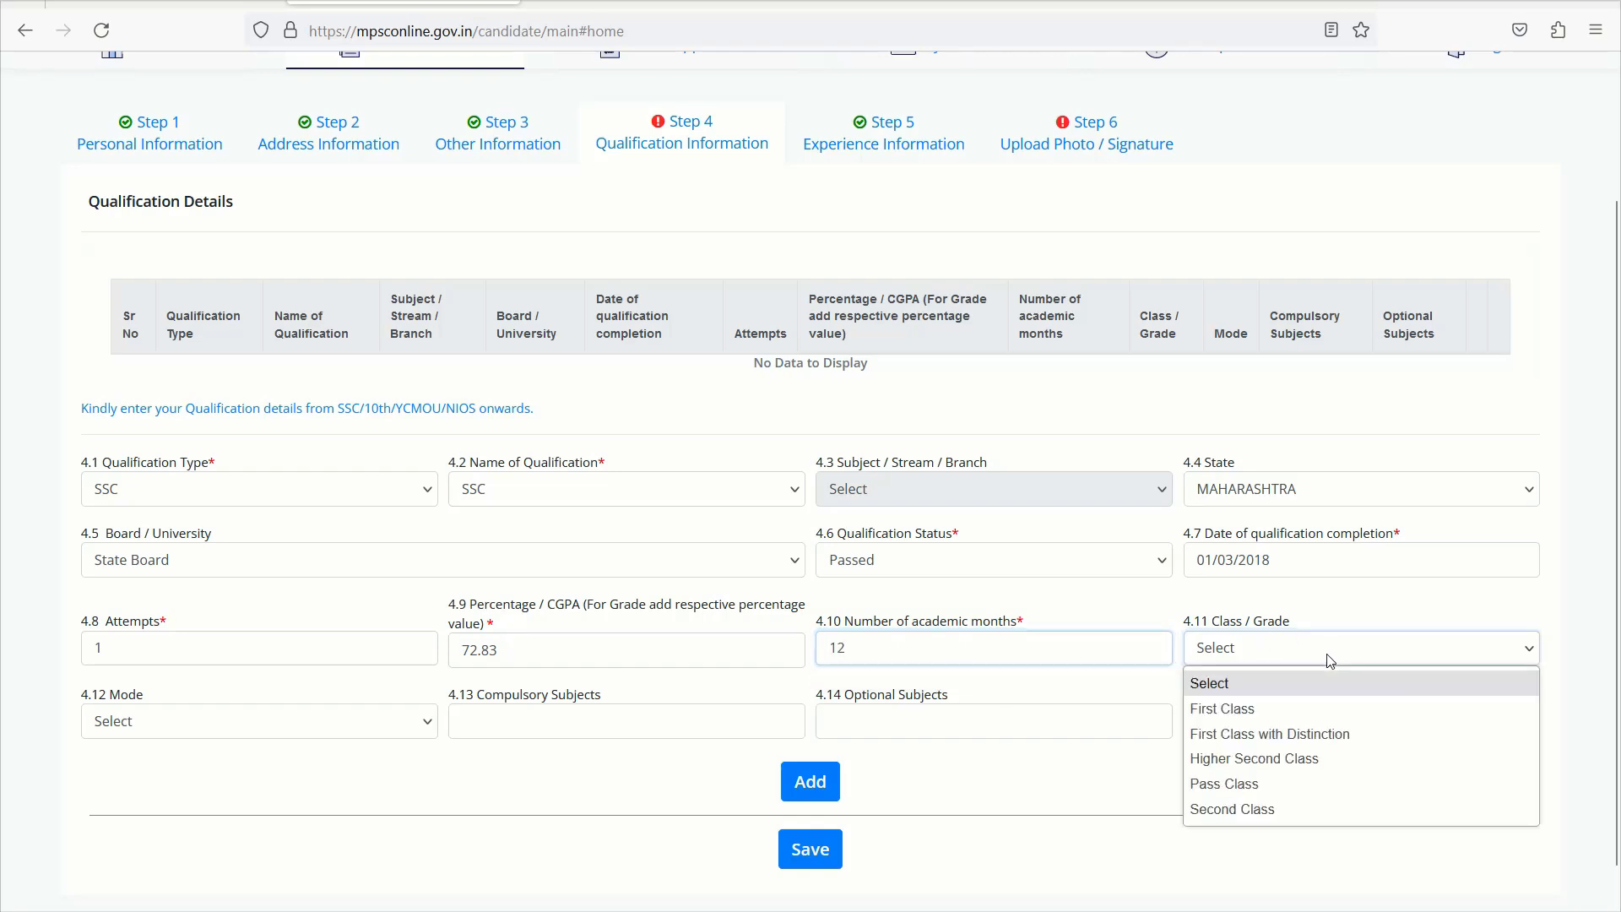
left_click(1228, 713)
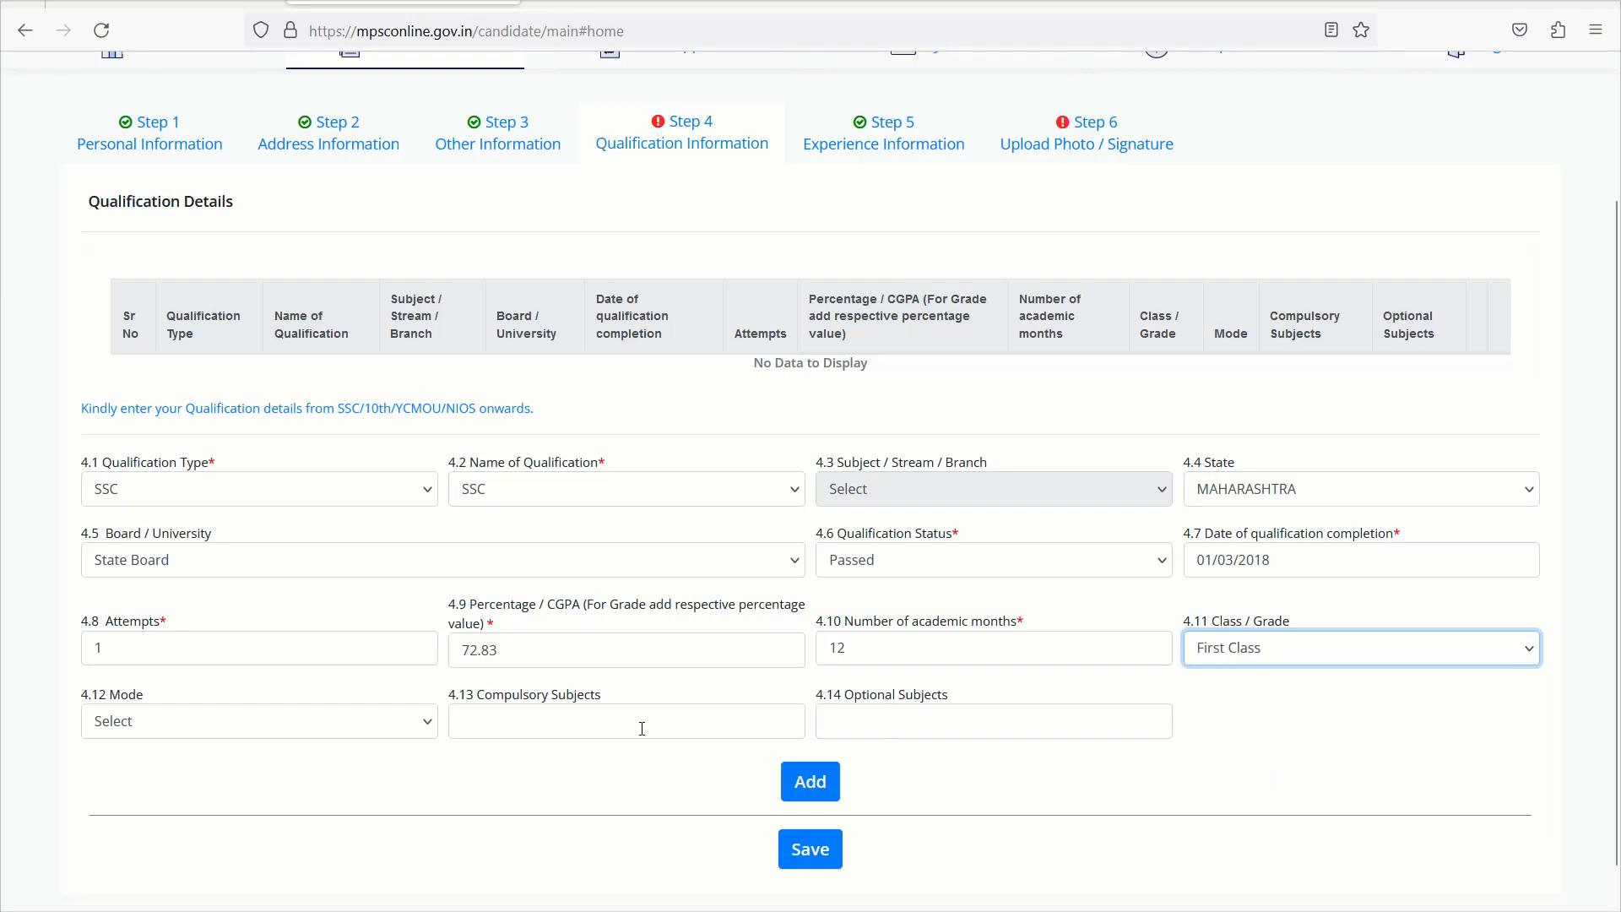
Add the completed SSC entry to the qualification details table without choosing a mode.
left_click(201, 719)
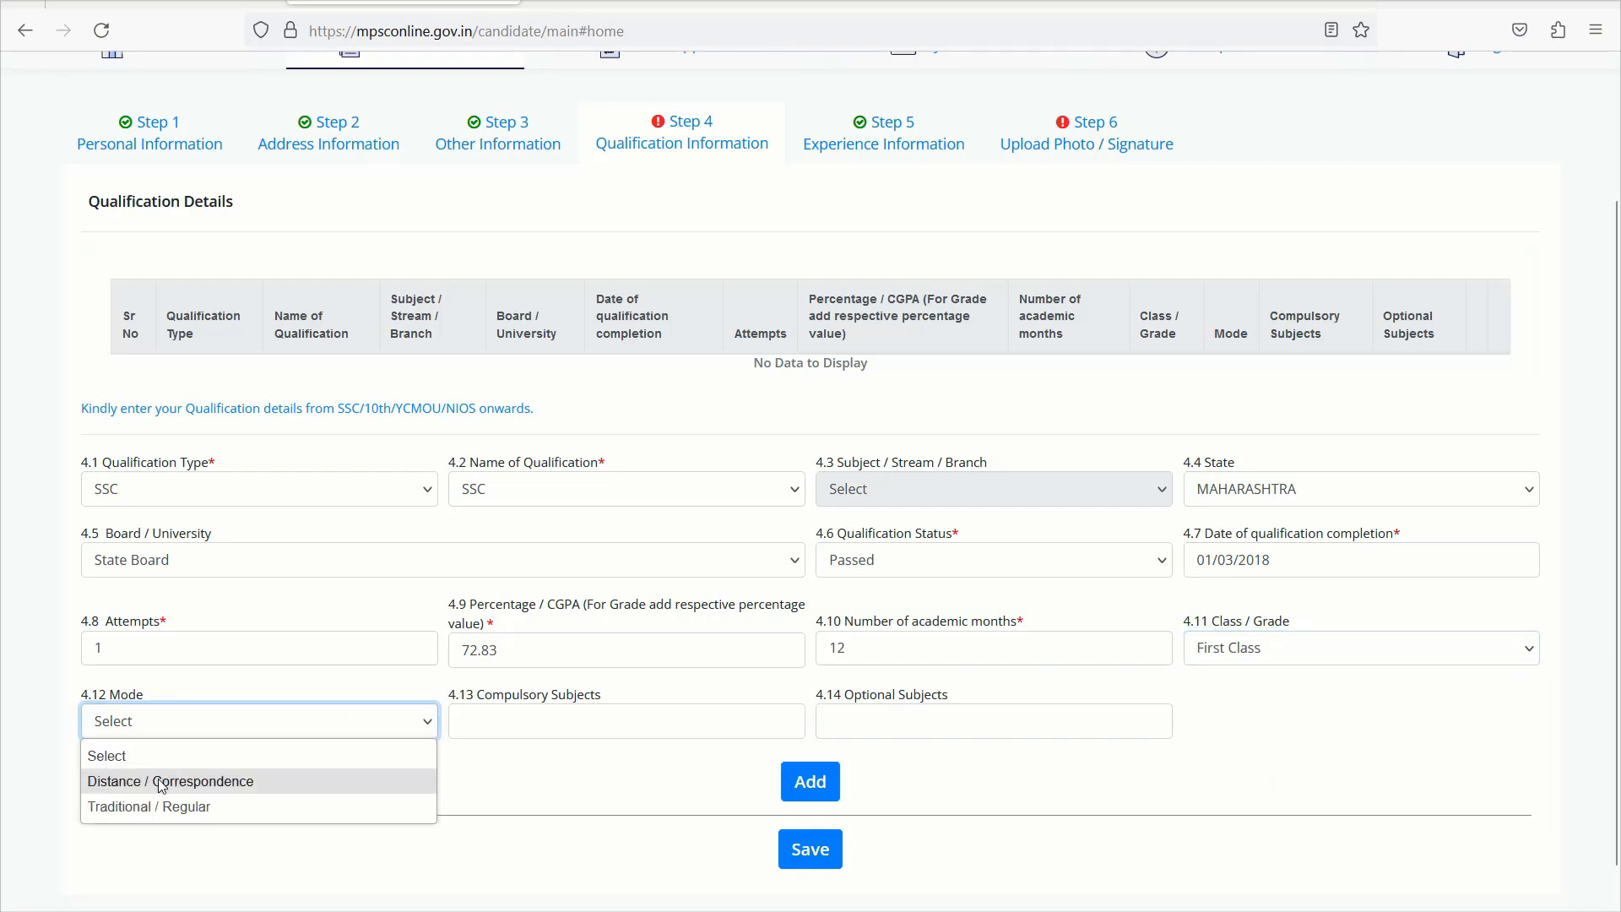
left_click(471, 791)
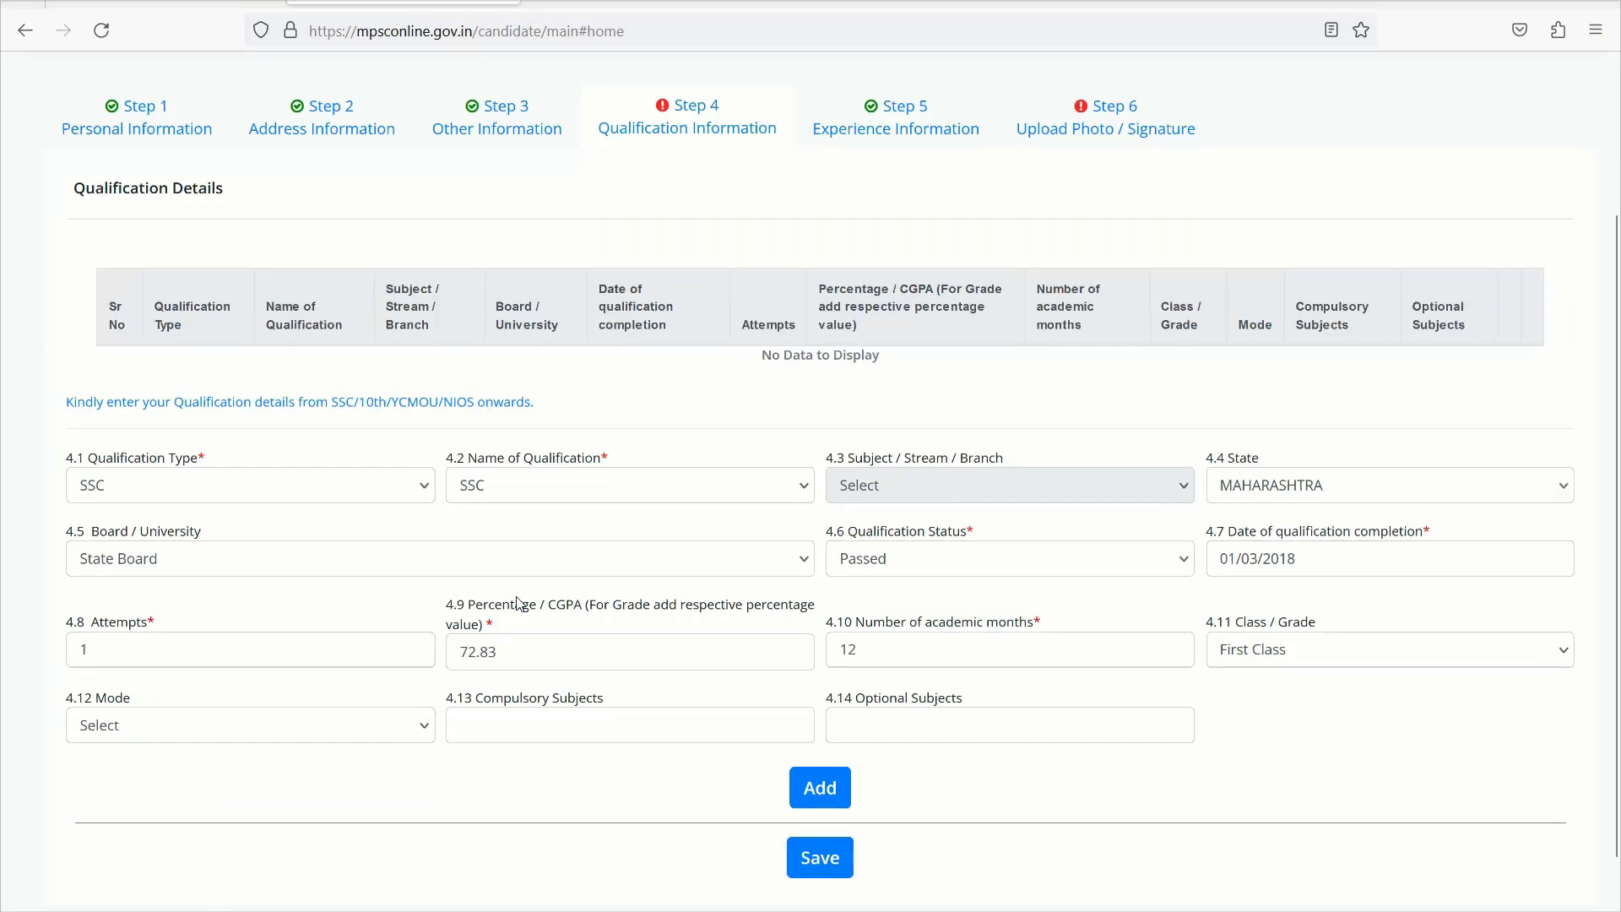
scroll(458, 588, "up", 5)
scroll(470, 660, "down", 5)
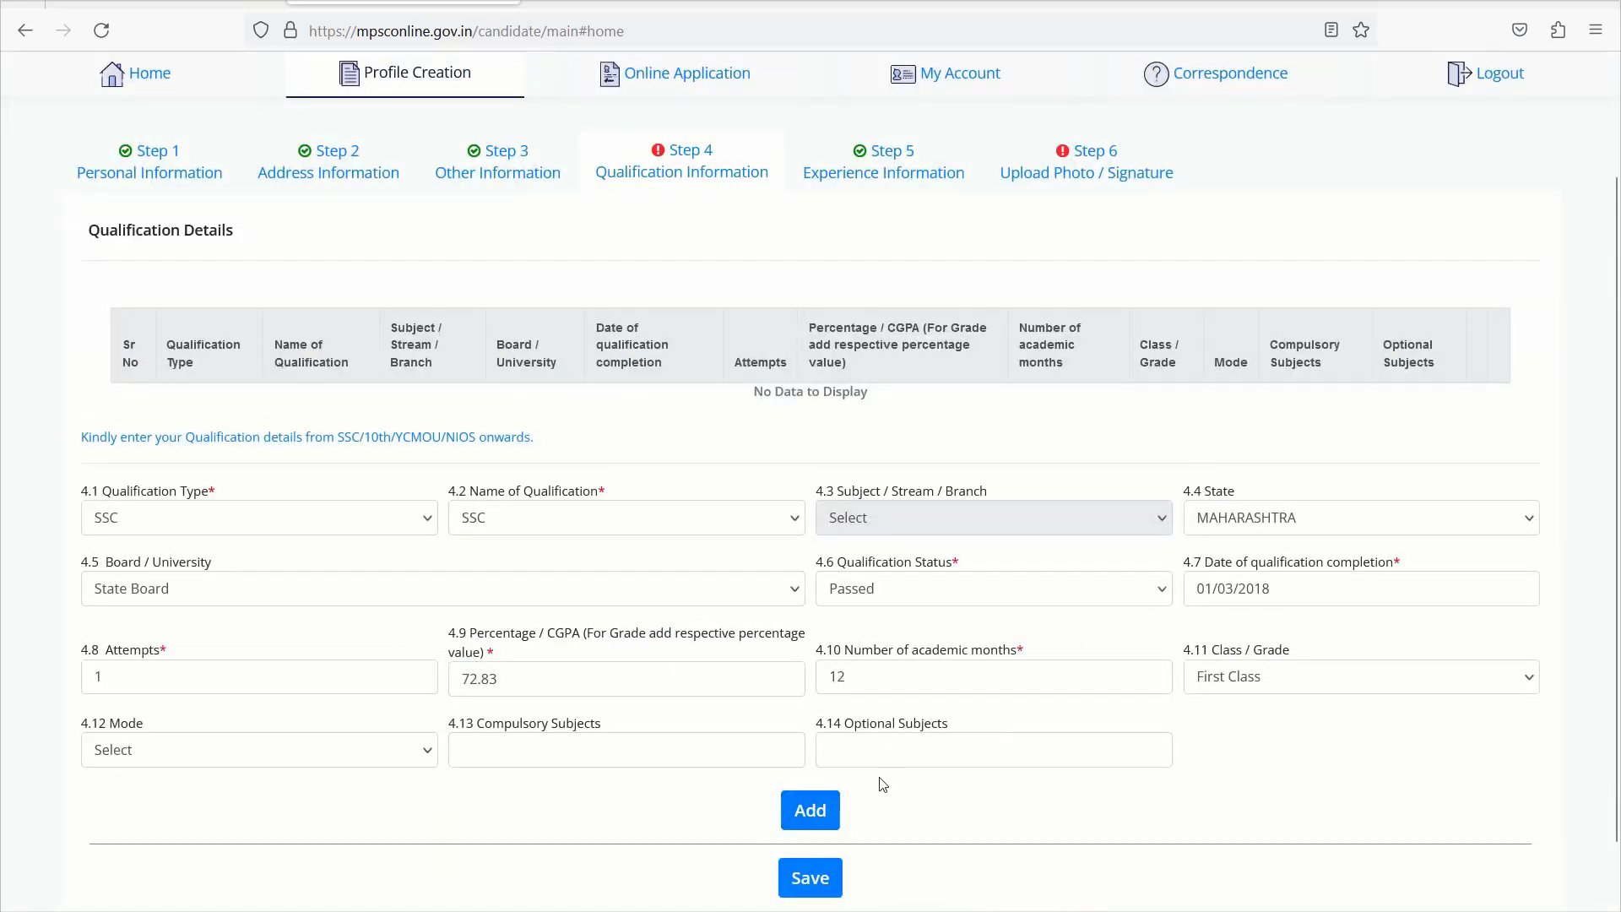
left_click(811, 812)
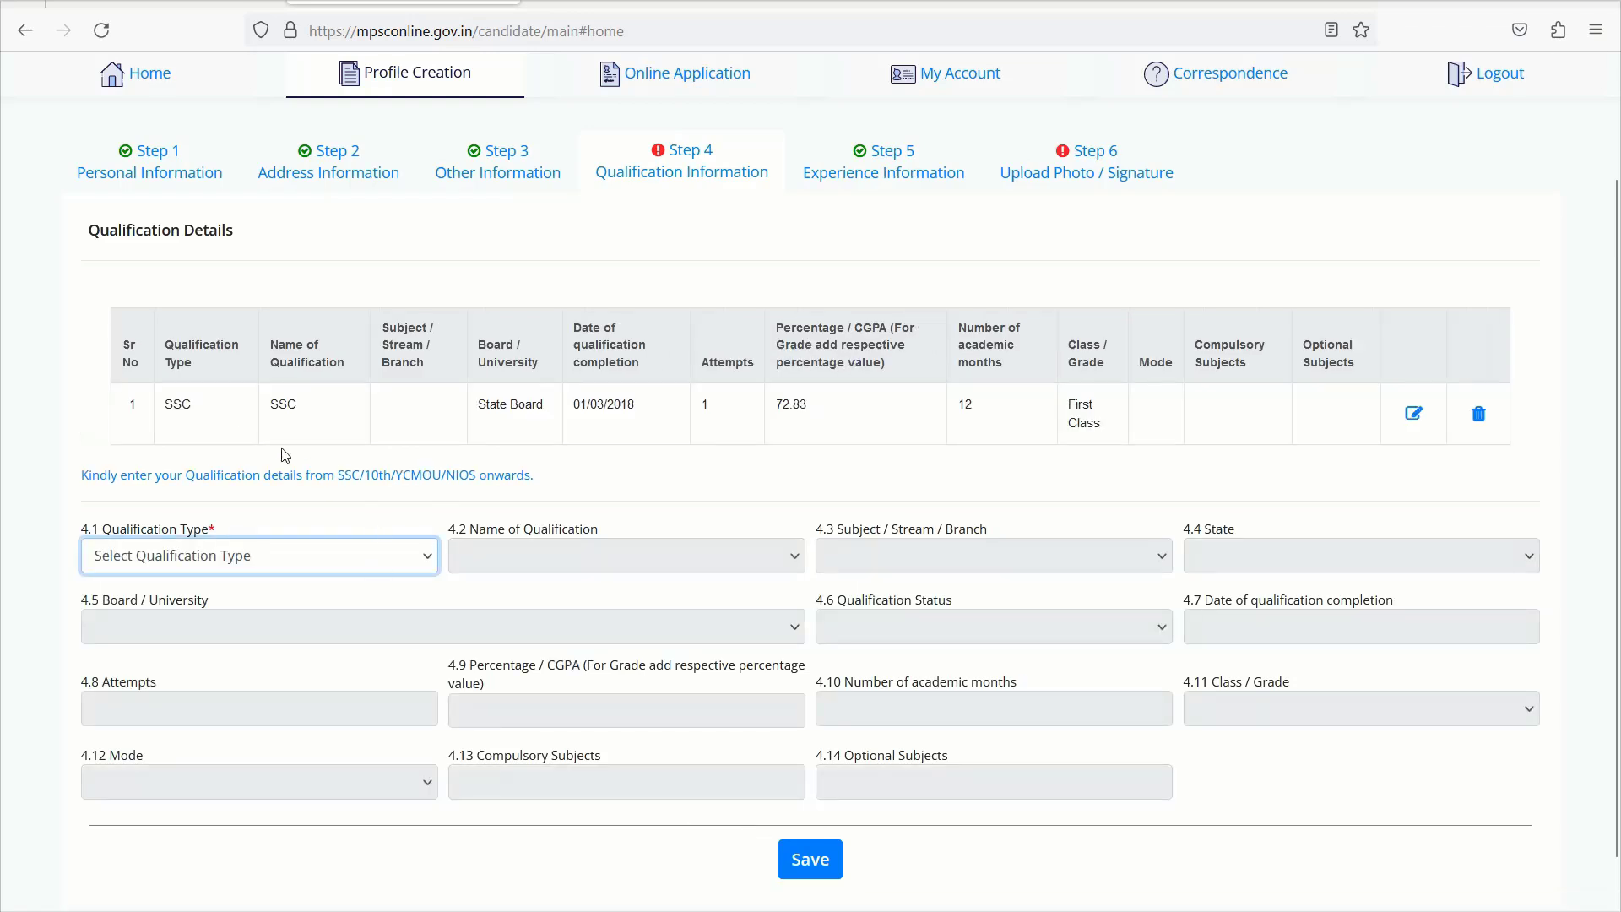
left_click_drag(173, 406, 900, 428)
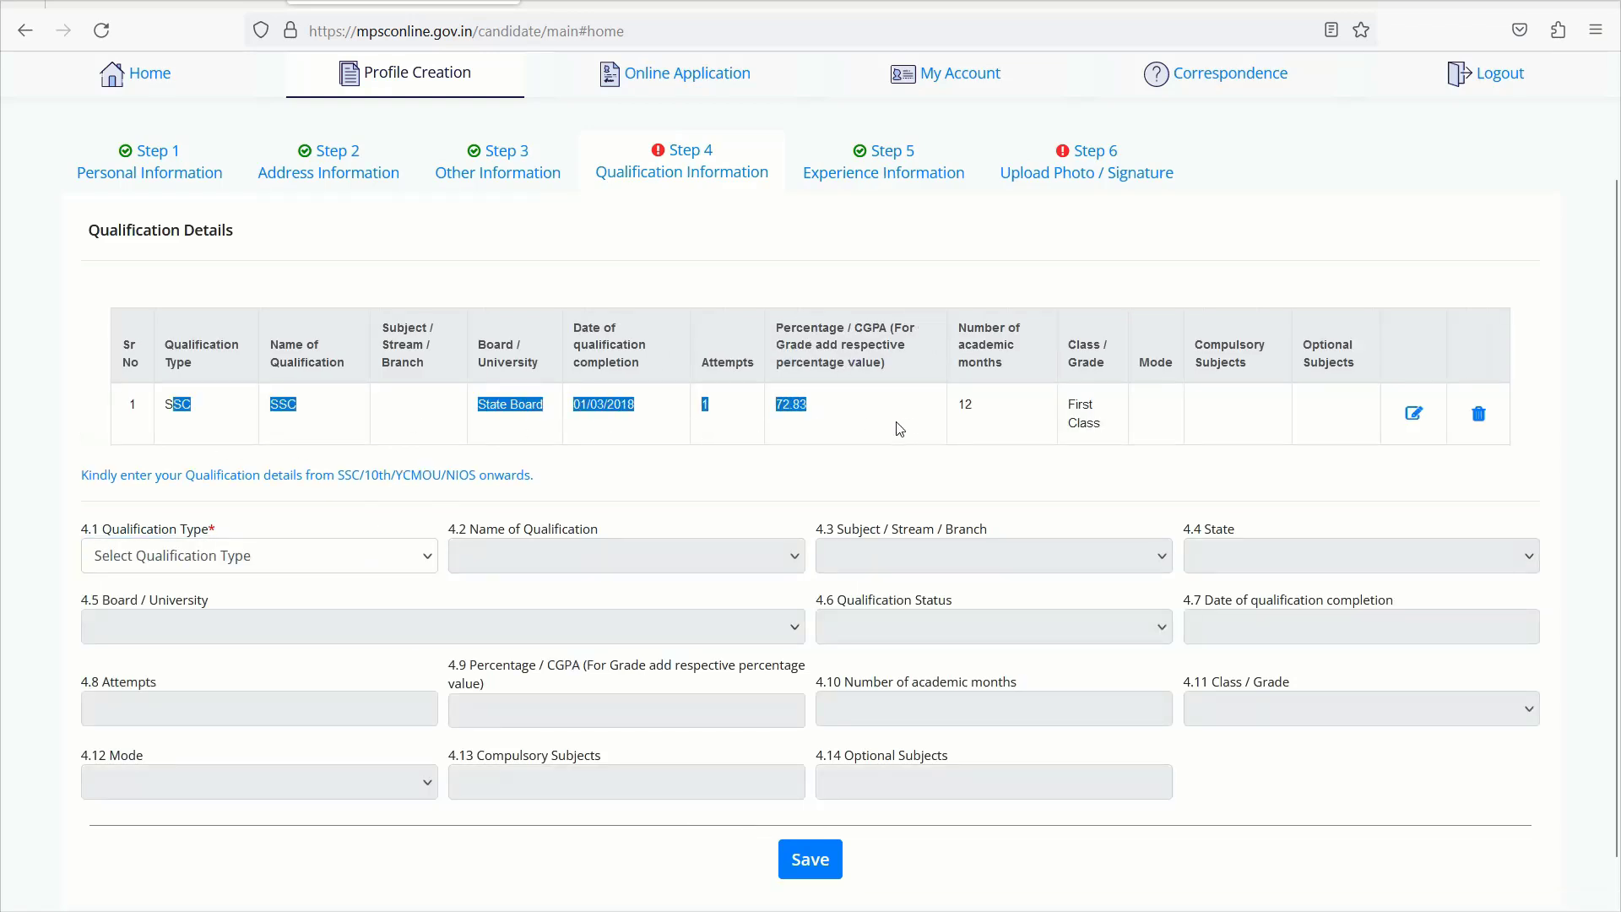
left_click(234, 558)
left_click(416, 496)
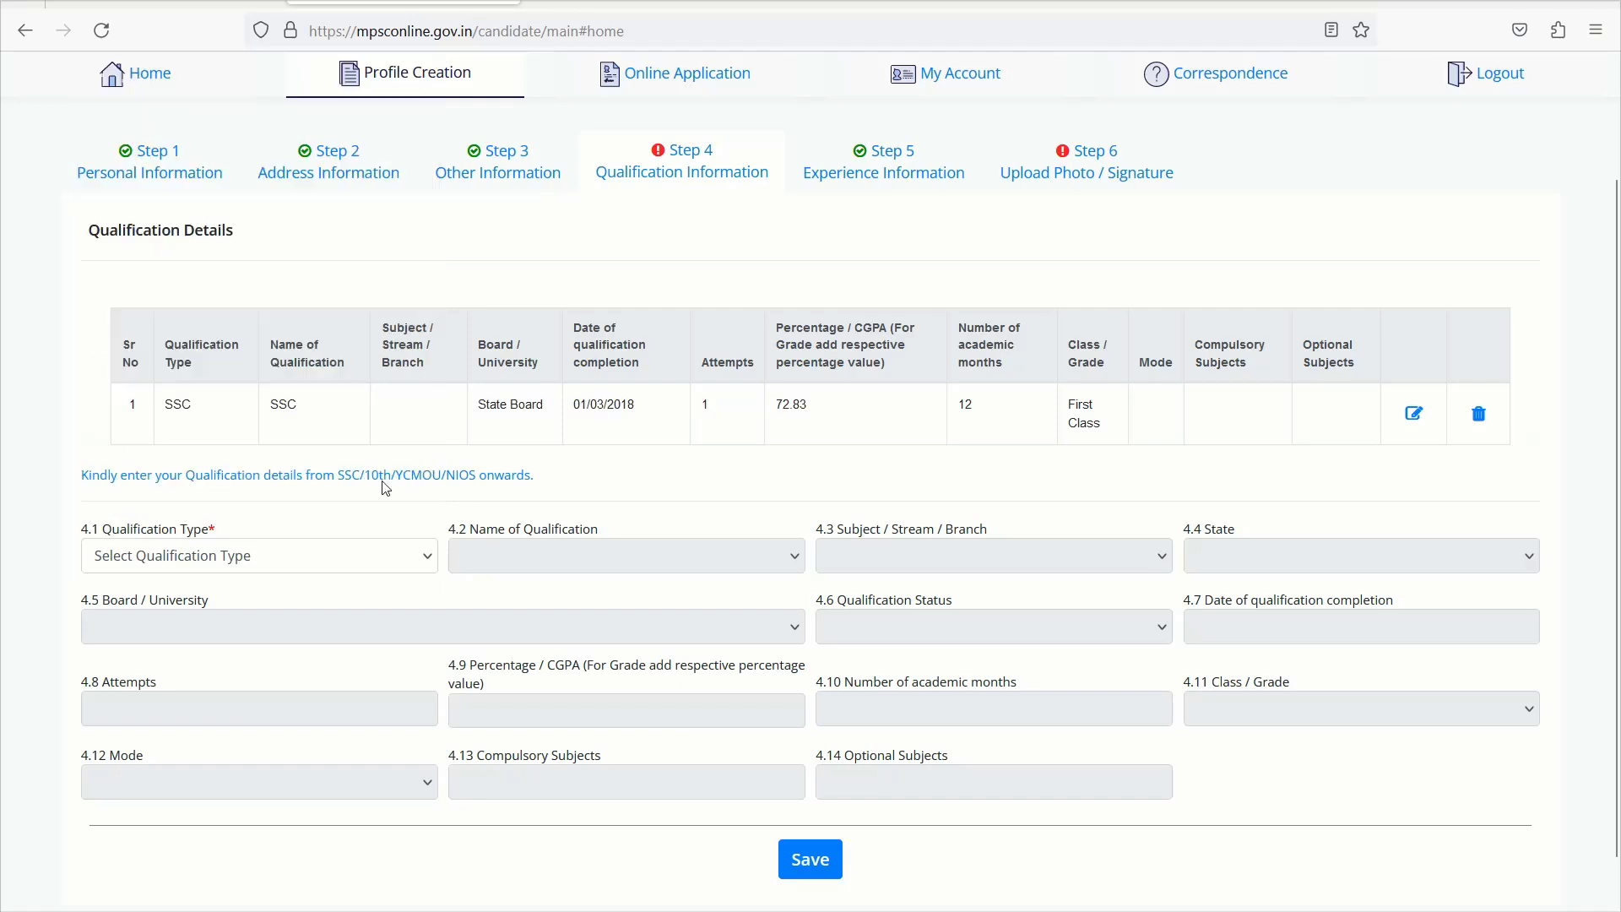
left_click(266, 554)
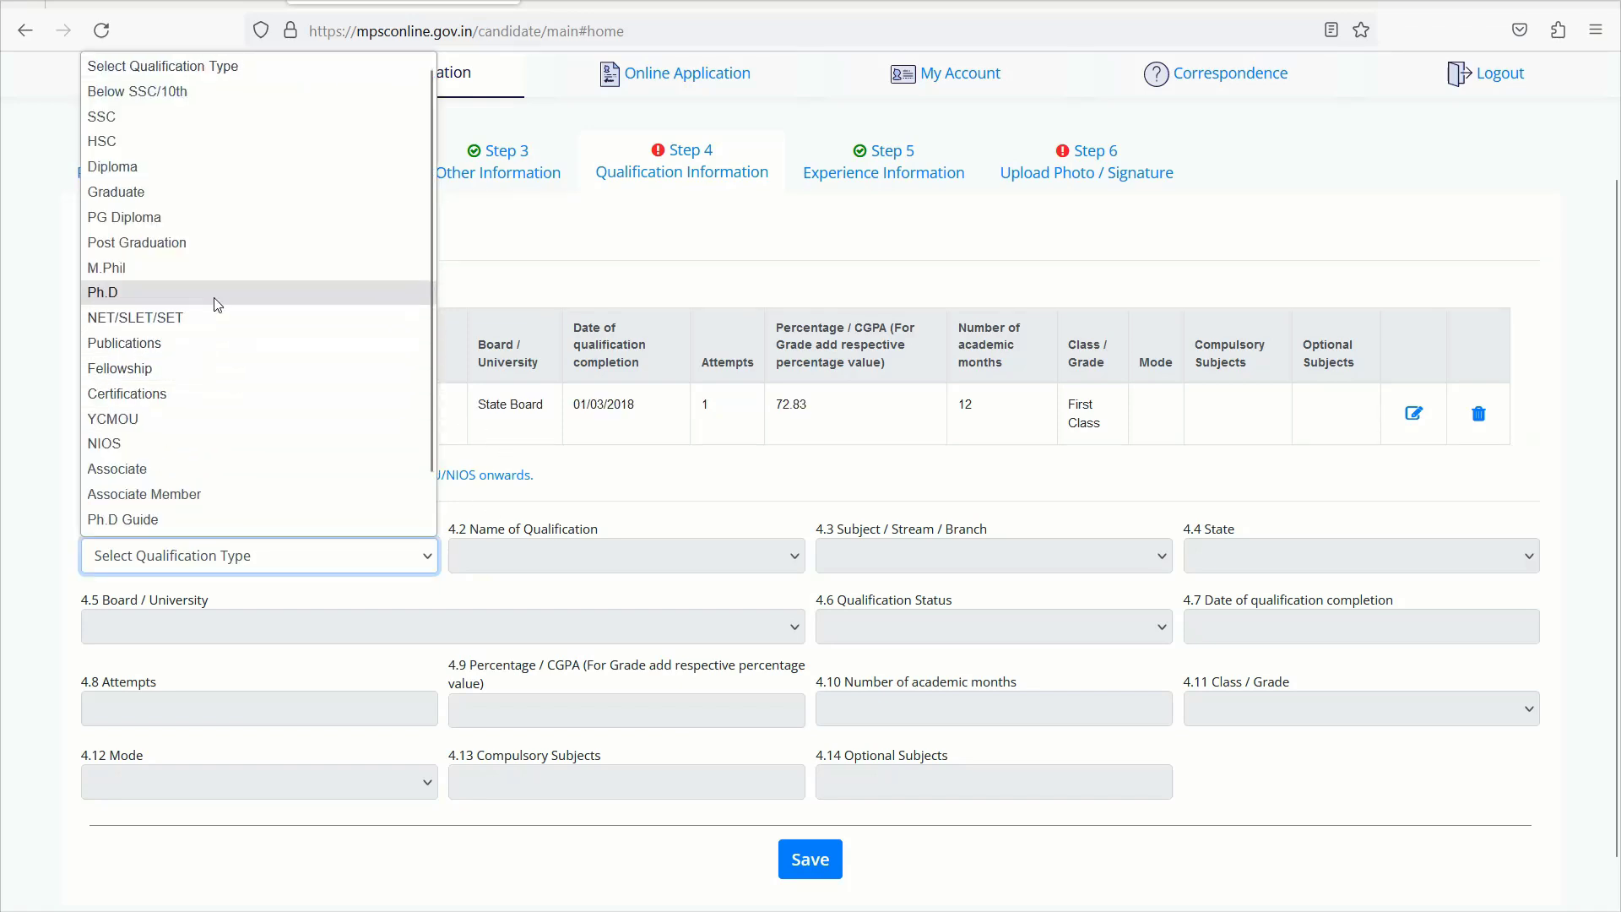
scroll(234, 447, "down", 1)
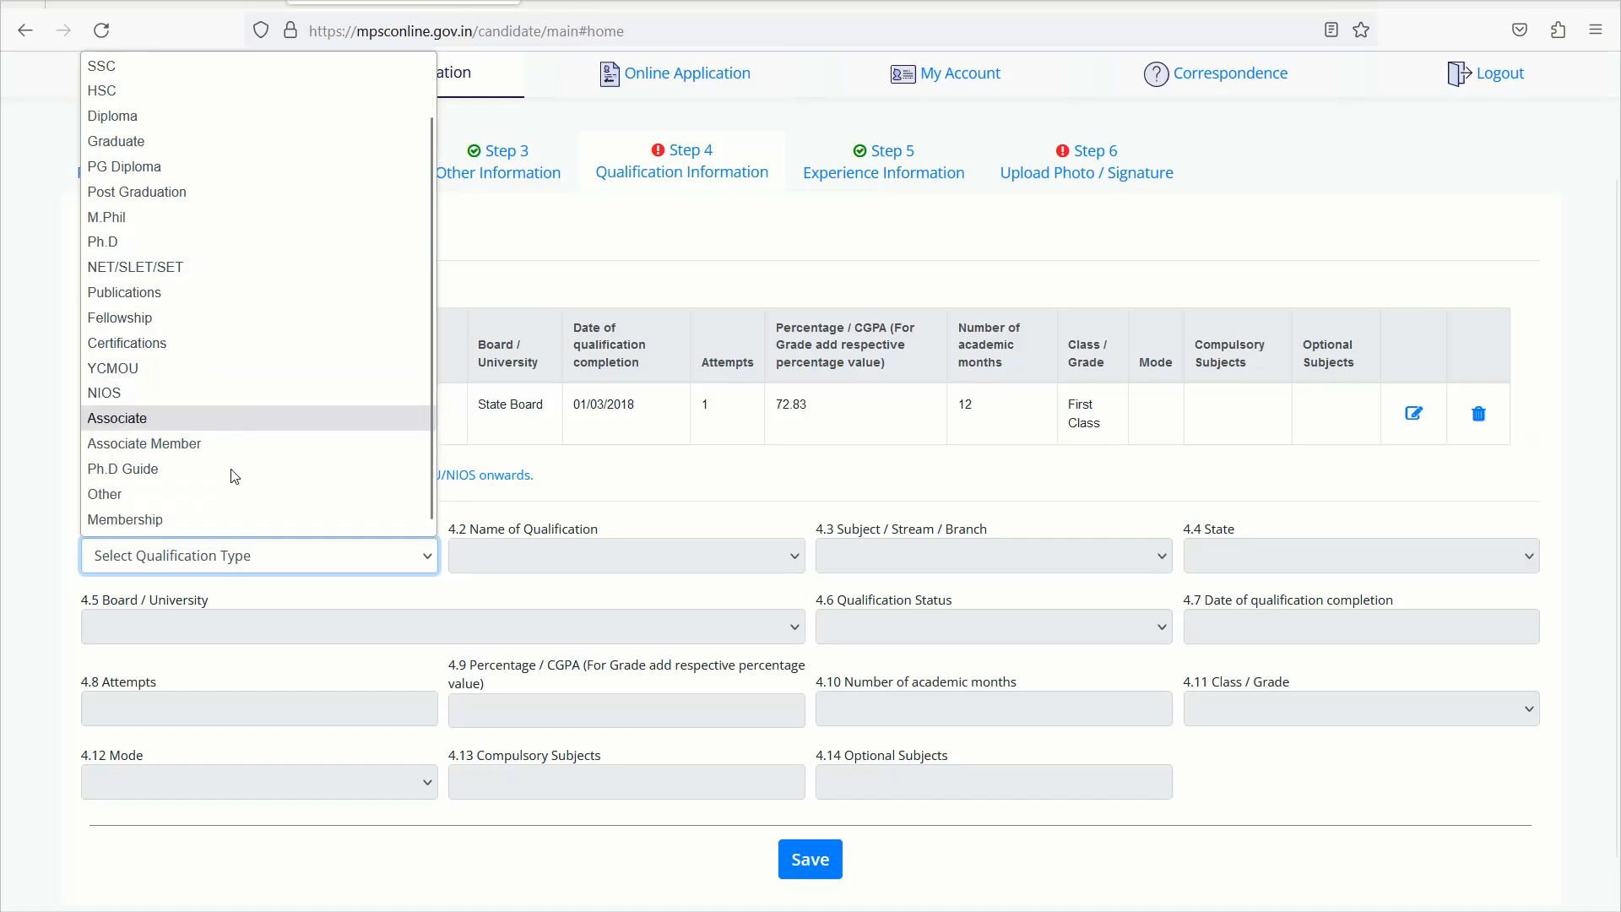
left_click(238, 572)
Start a second qualification with type and name HSC, and set its subject or stream to Science.
left_click(203, 563)
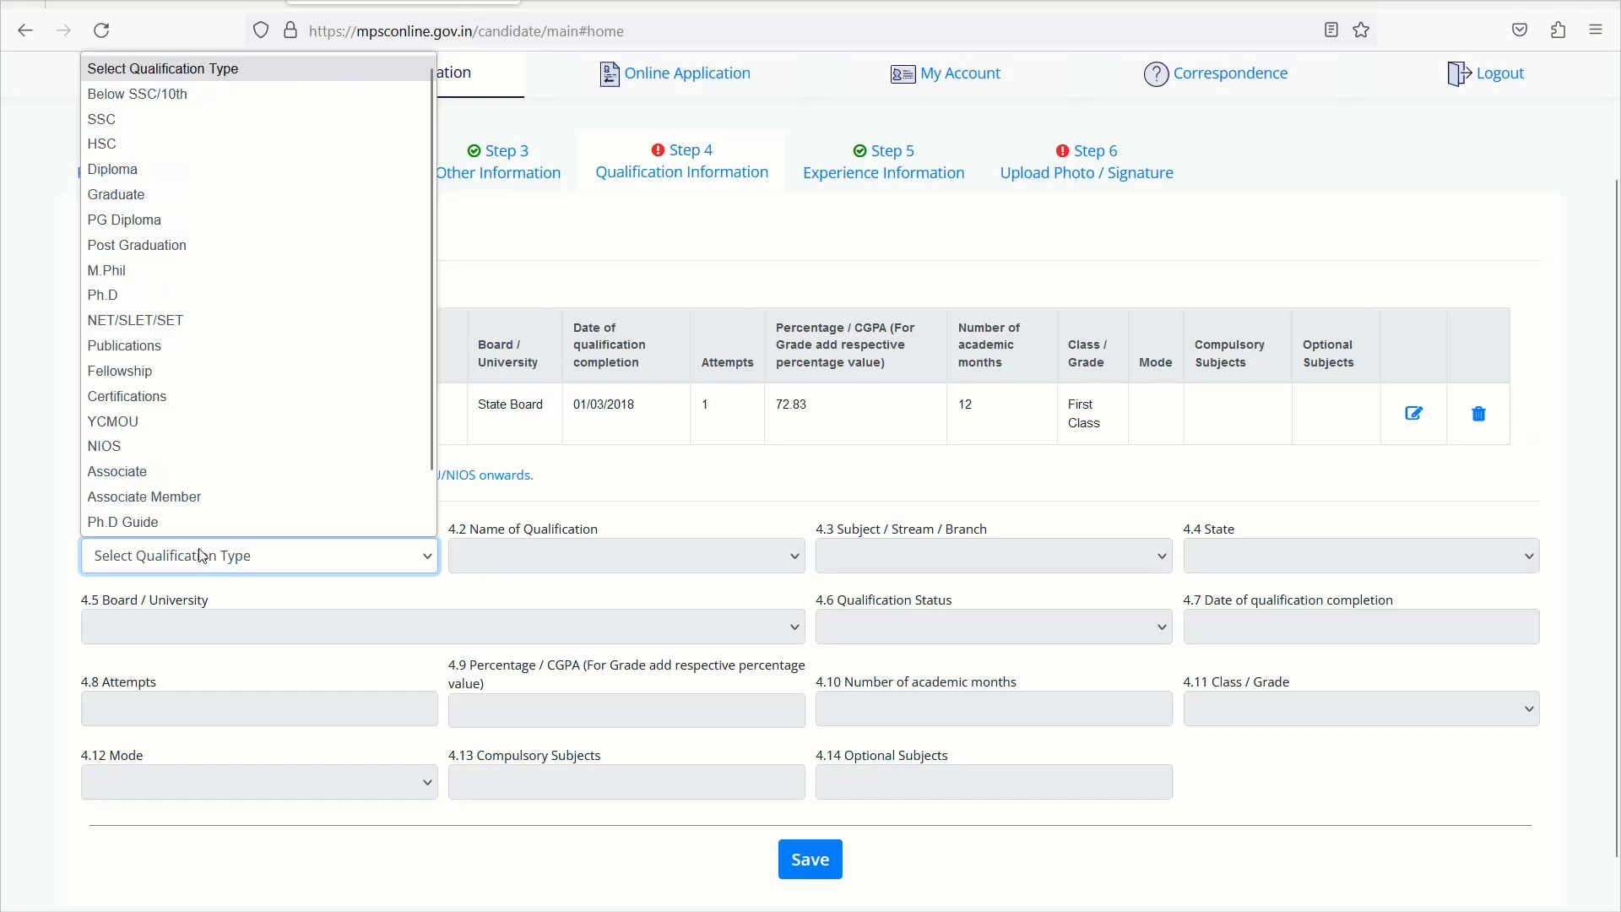
left_click(126, 141)
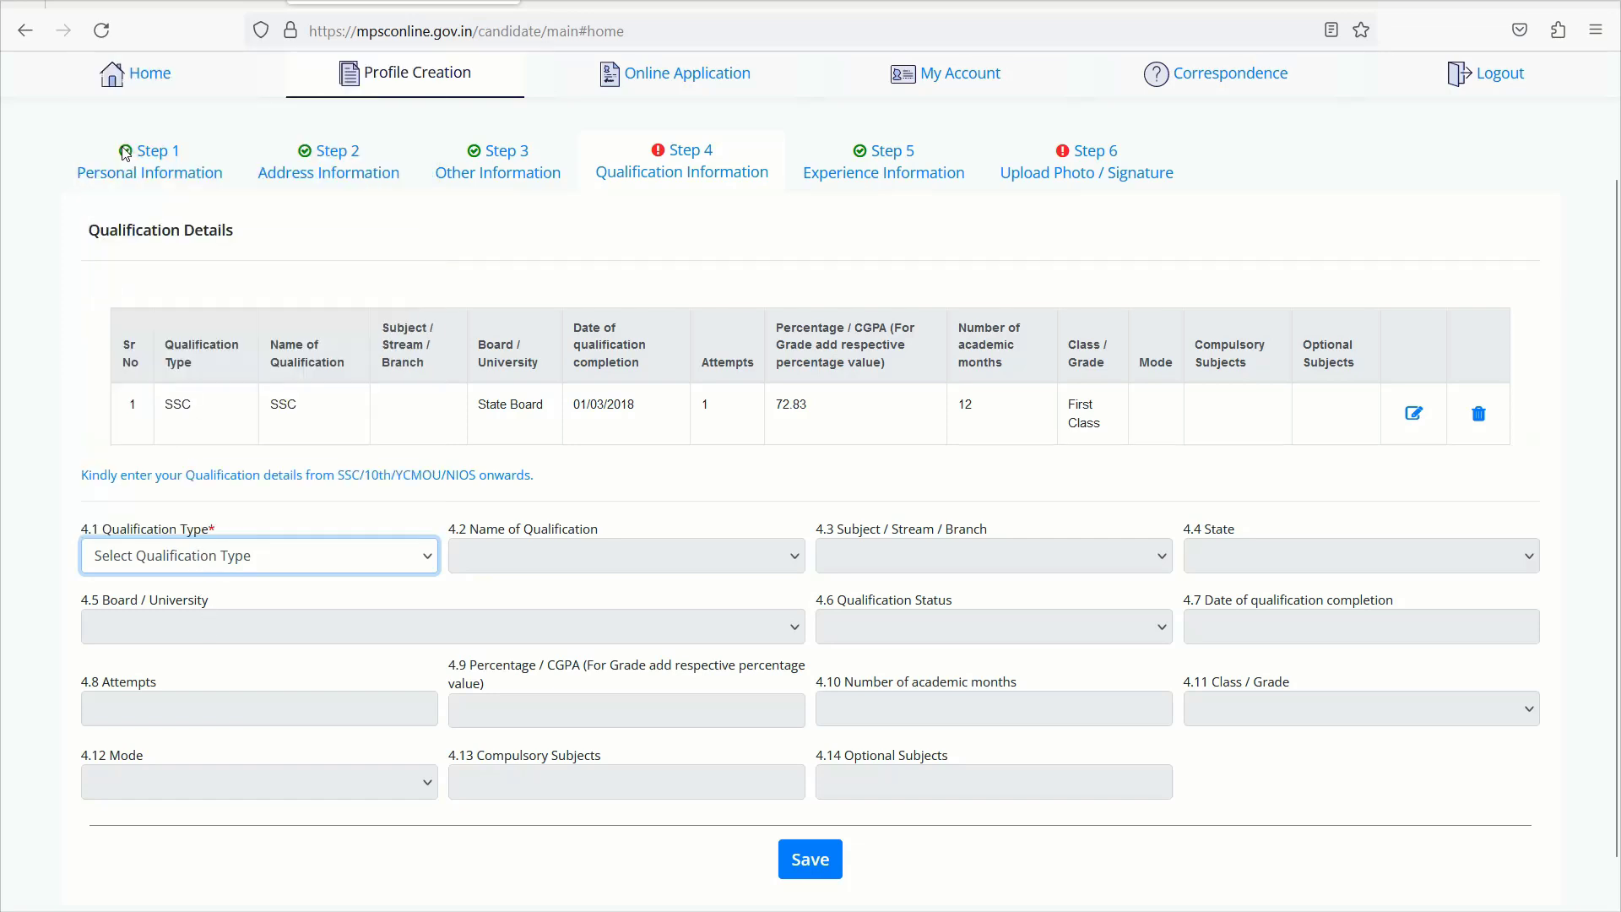
left_click(627, 555)
left_click(548, 617)
left_click(1027, 563)
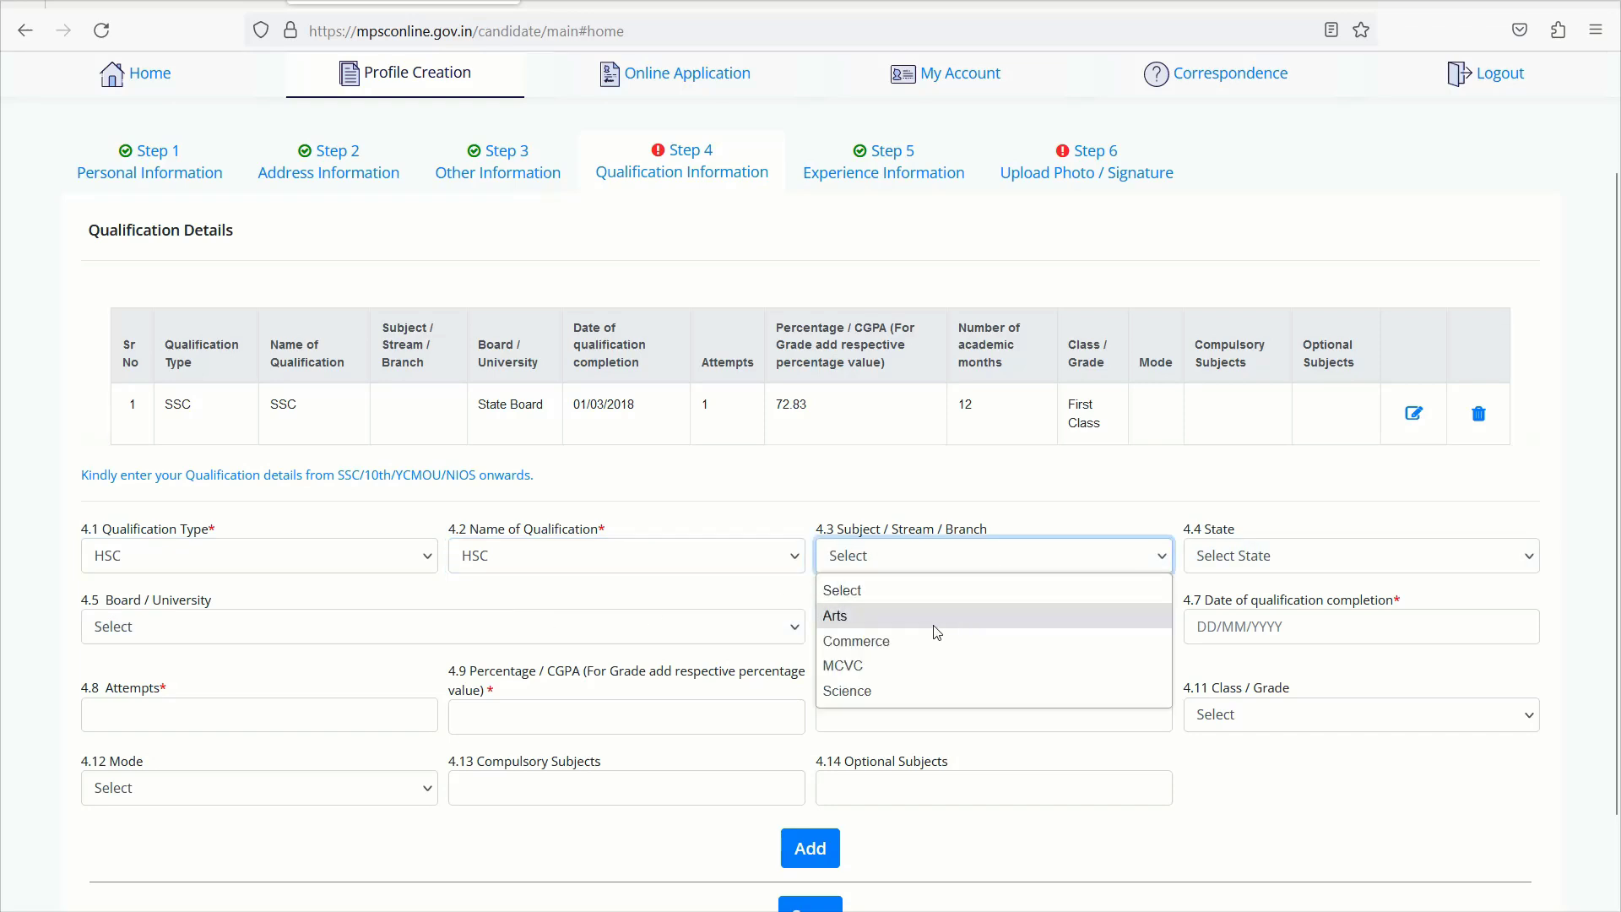
left_click(864, 691)
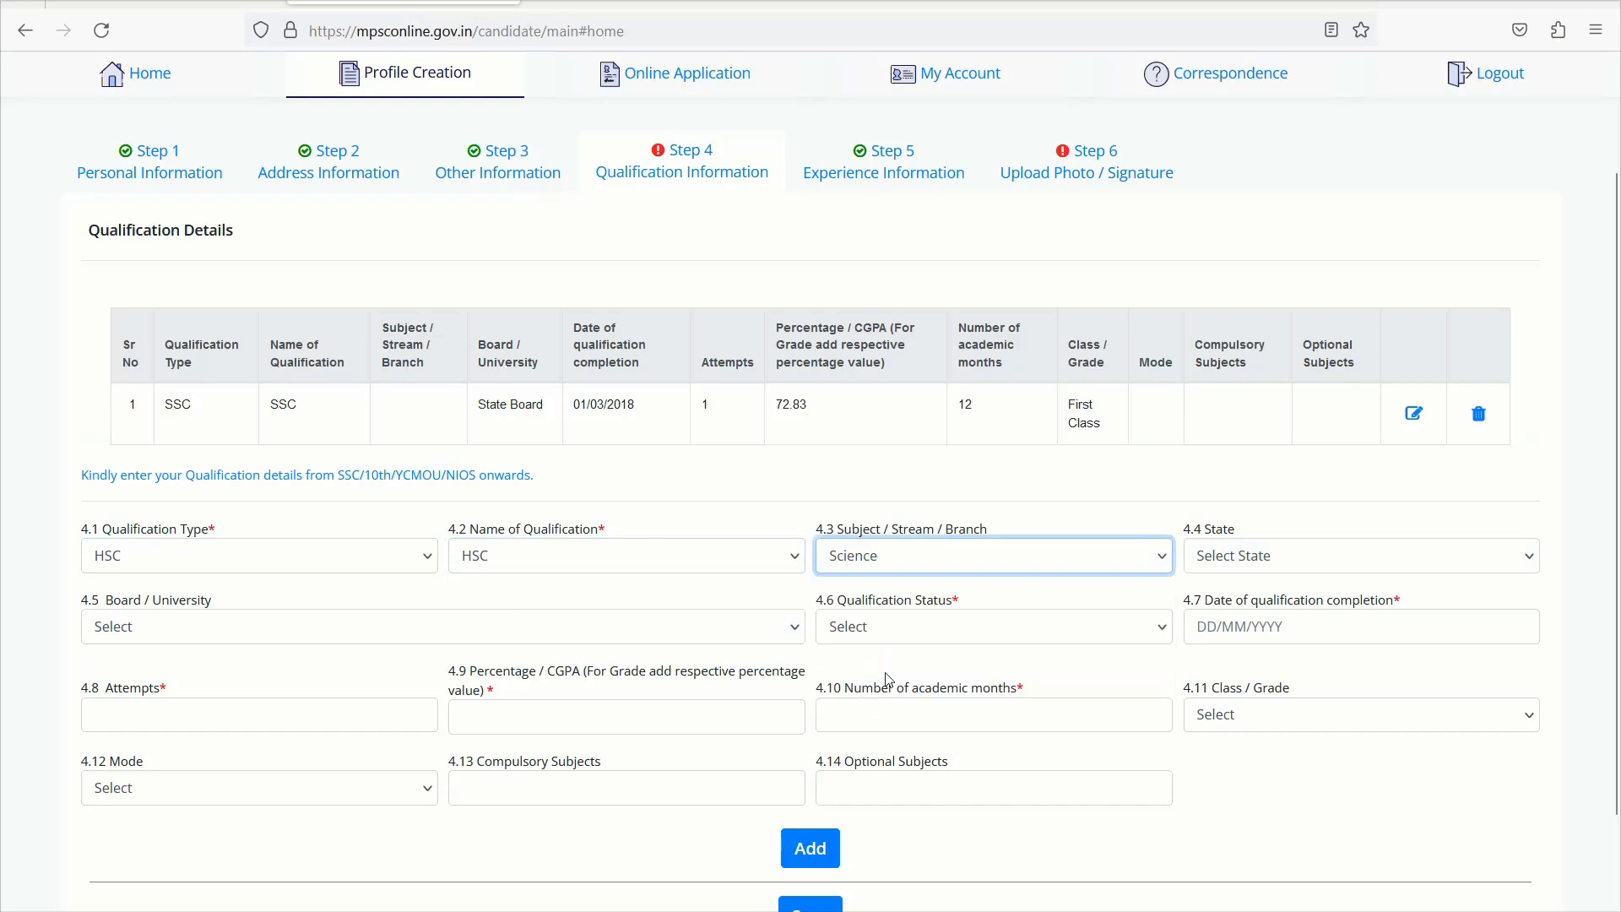
Set the HSC qualification's state to MAHARASHTRA, the board to State Board and the qualification status to Passed.
left_click(1194, 556)
type("maha")
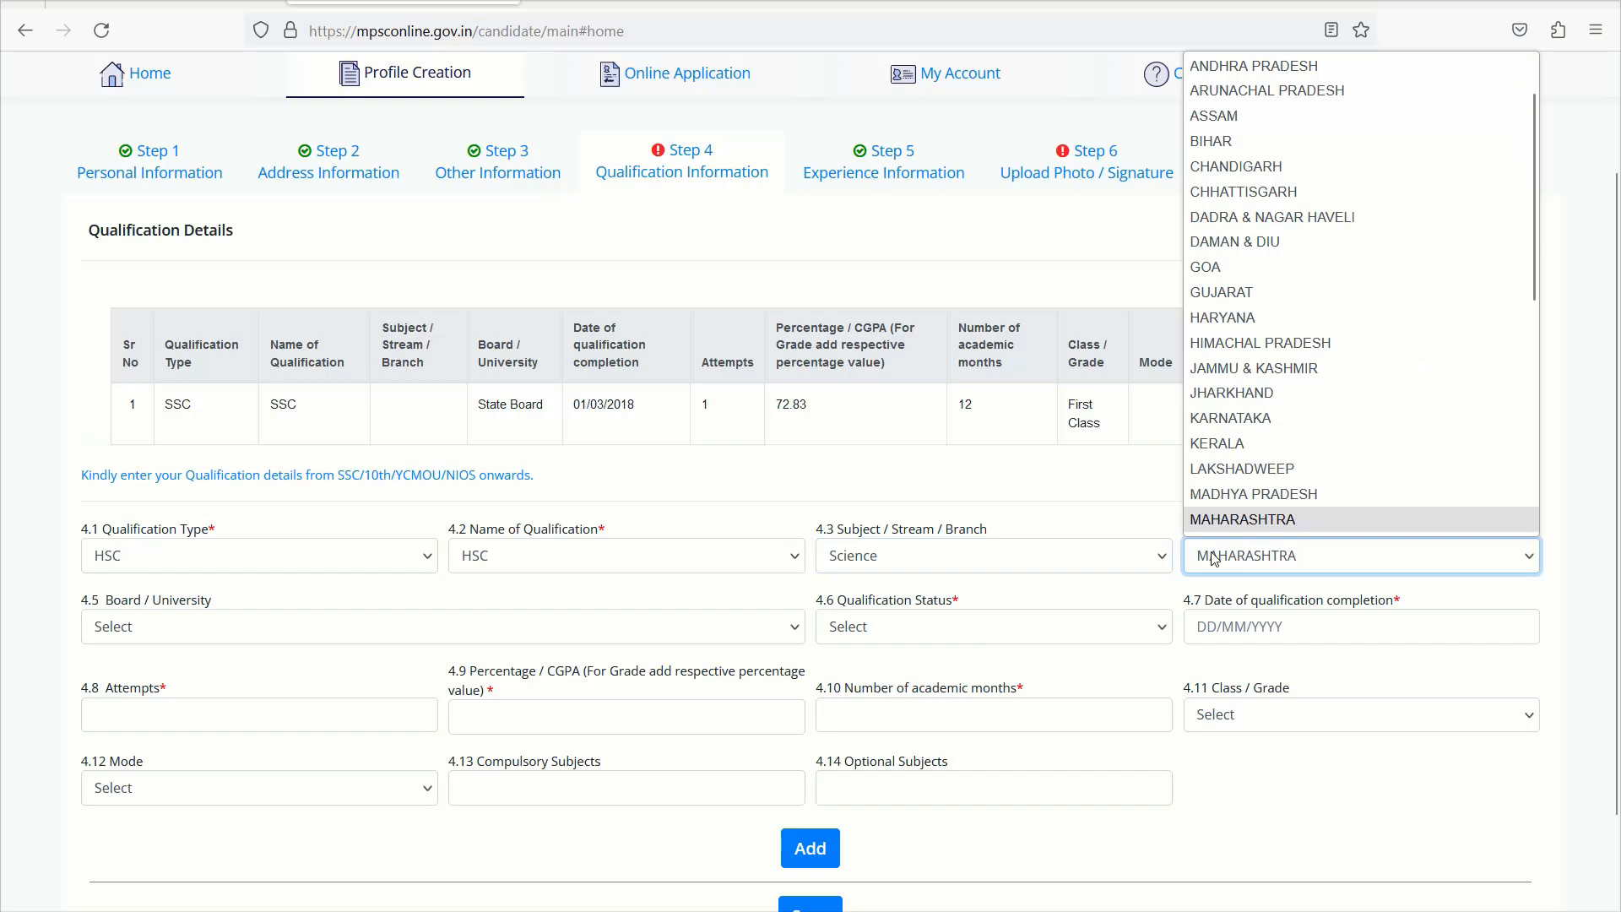
key("Return")
left_click(553, 635)
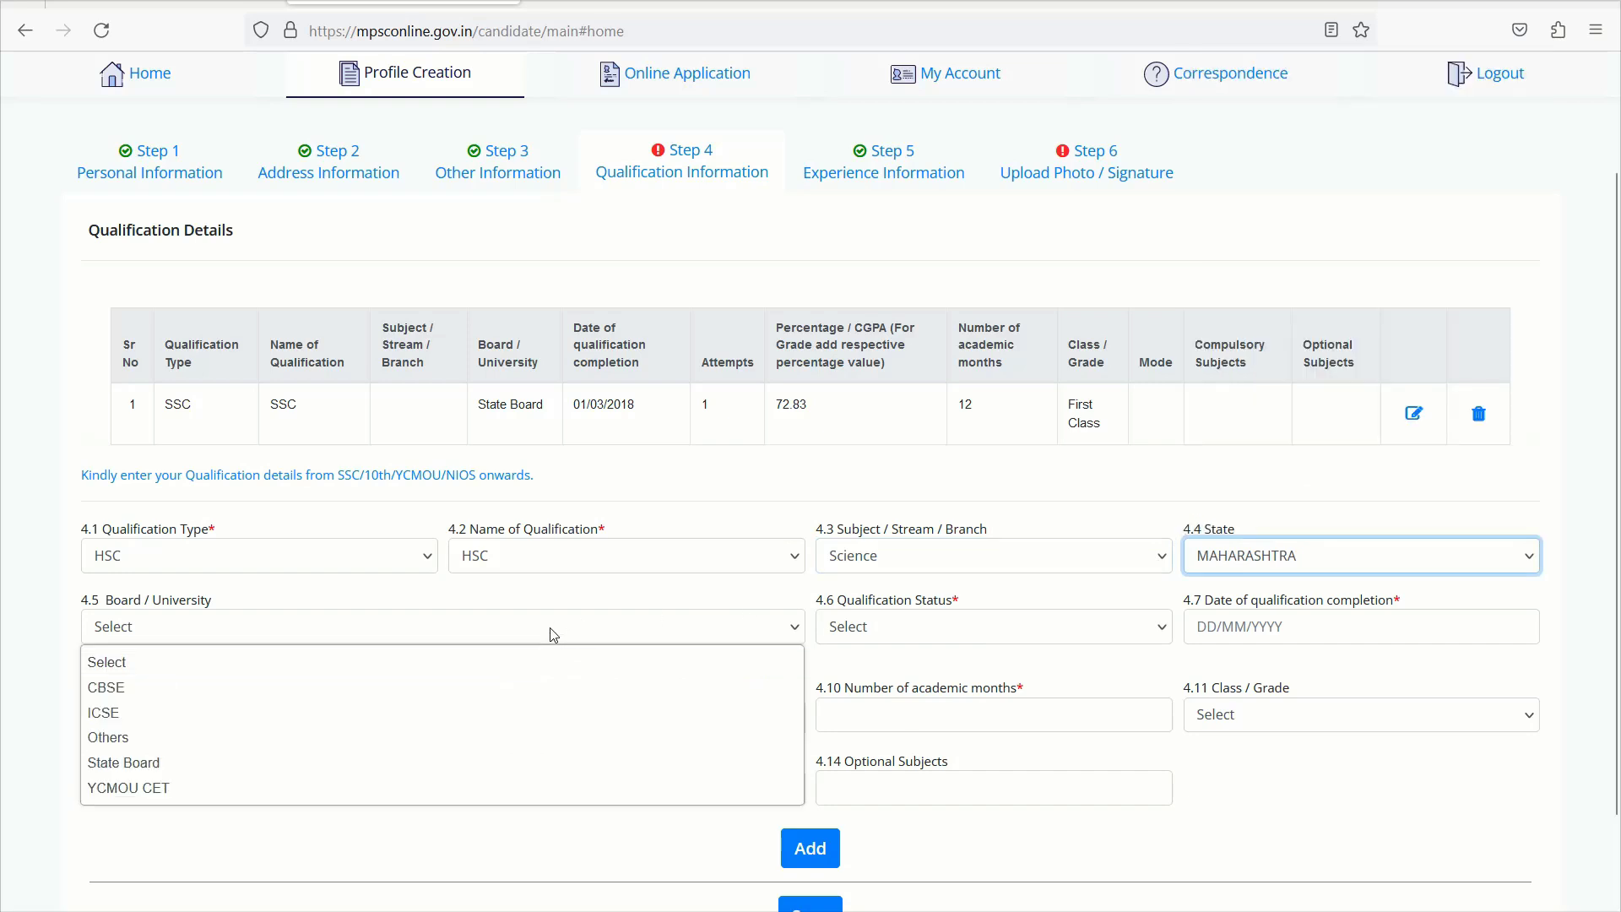
left_click(196, 764)
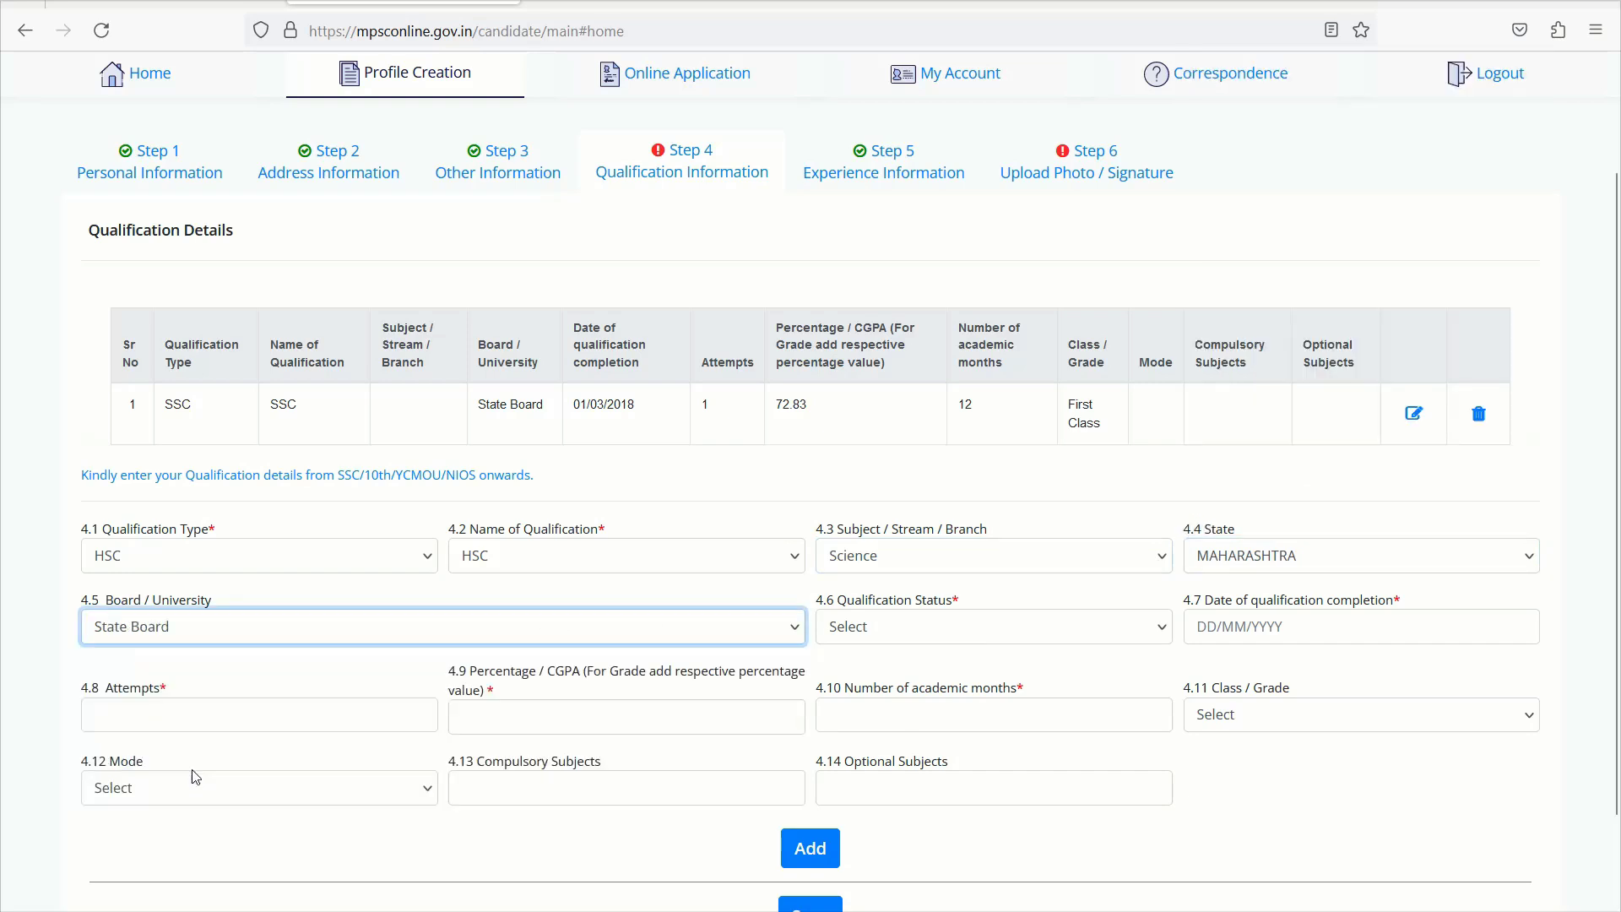
left_click(913, 649)
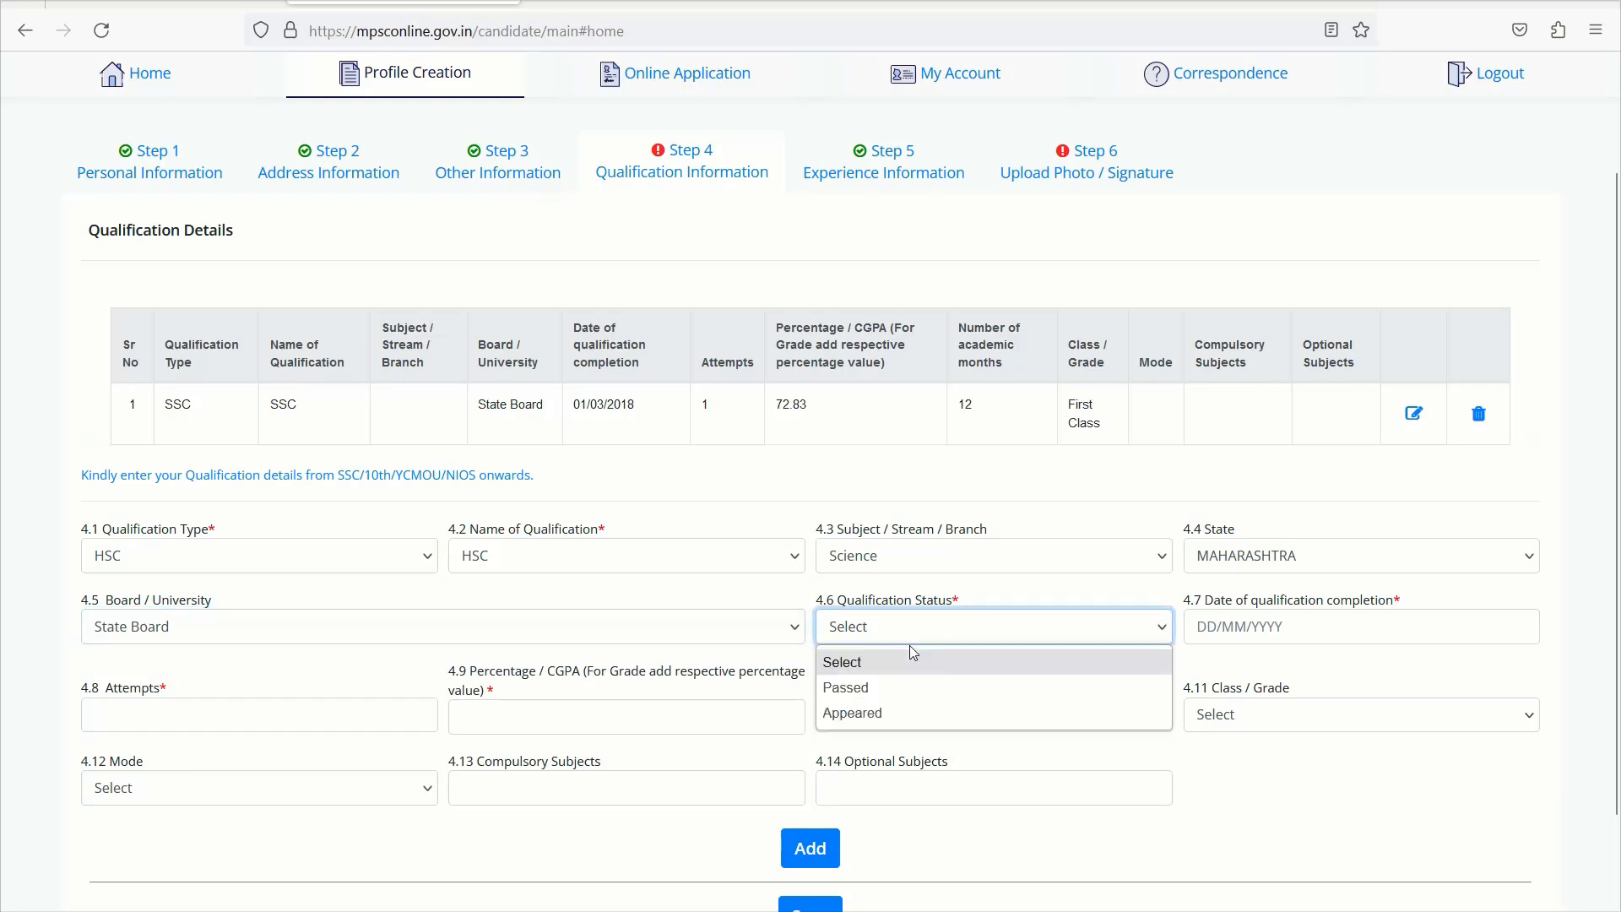
left_click(893, 697)
Set the HSC qualification's date of completion to 01/02/2021.
left_click(1314, 616)
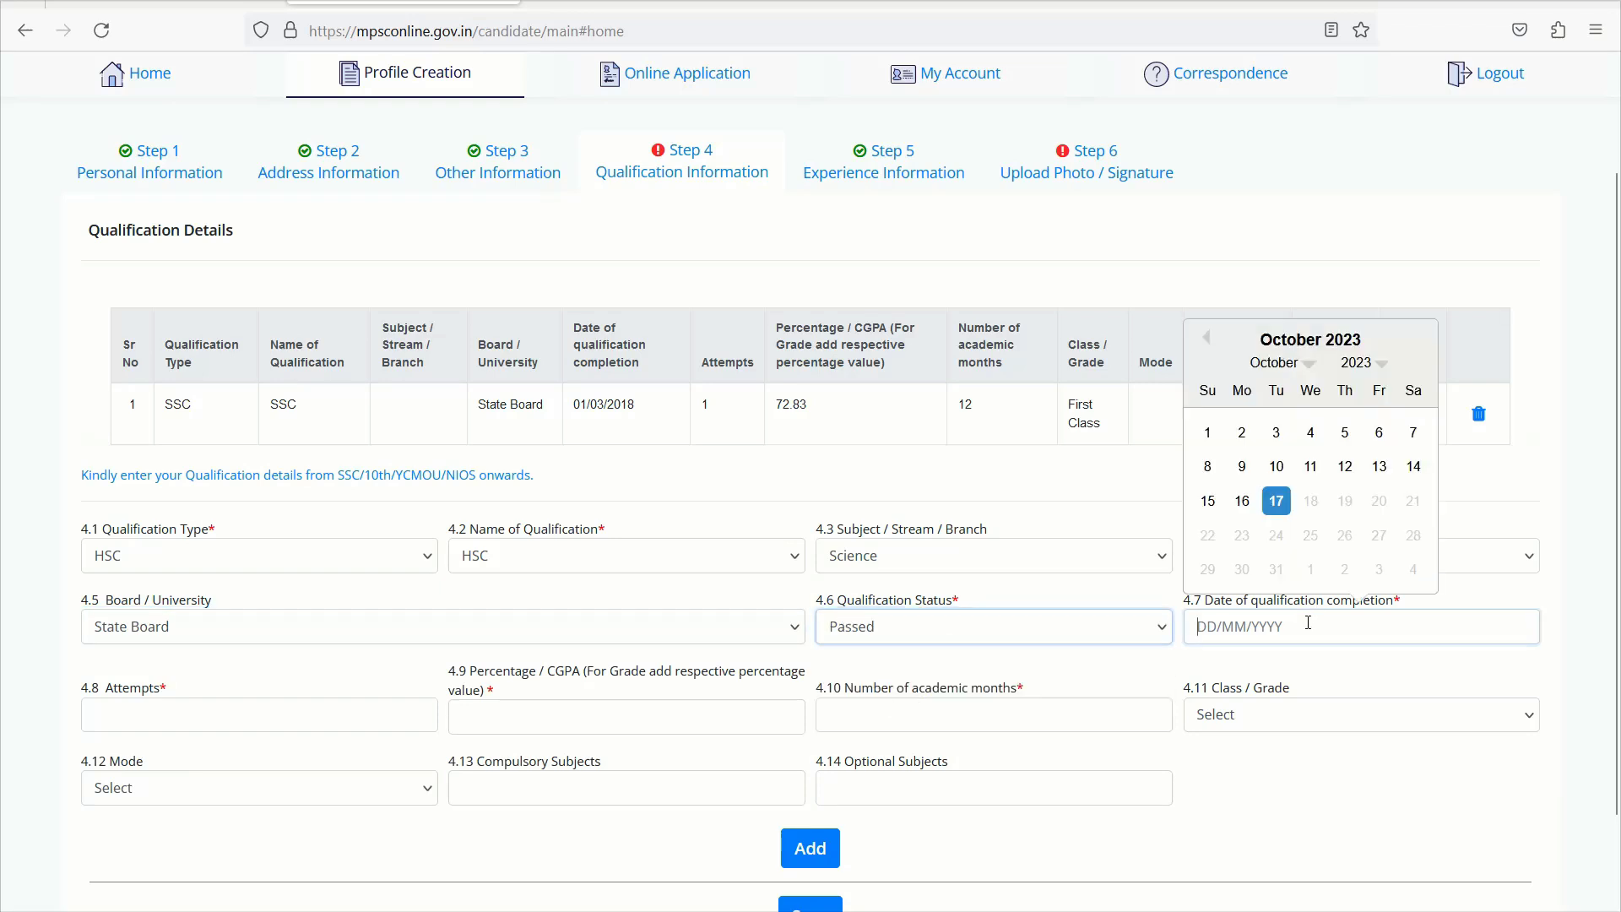
left_click(1357, 372)
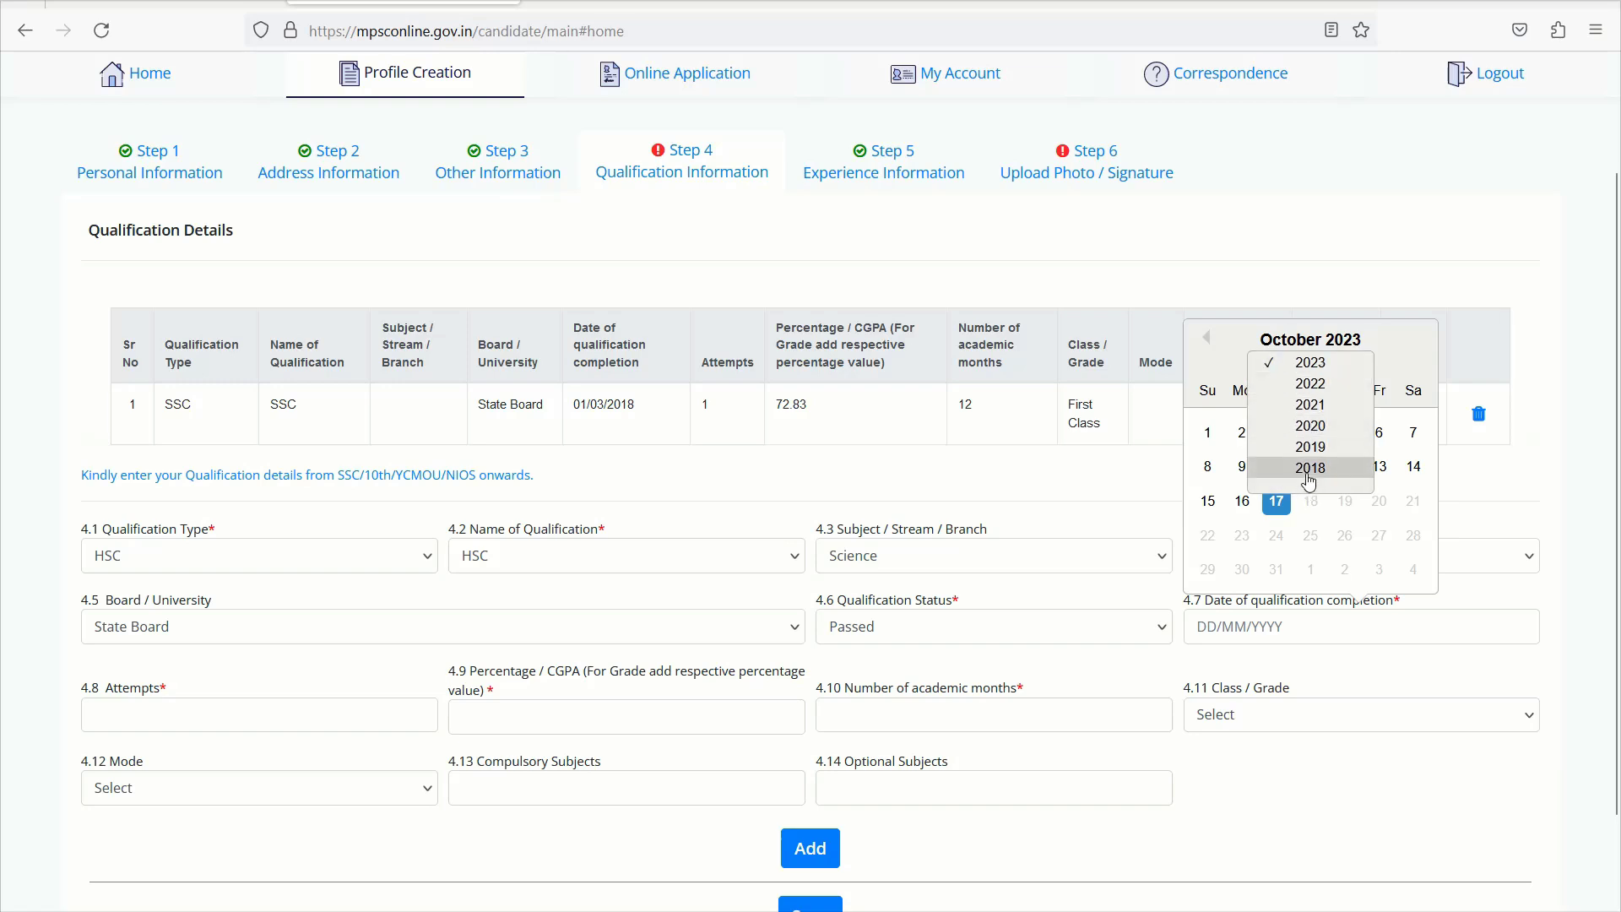
left_click(1307, 469)
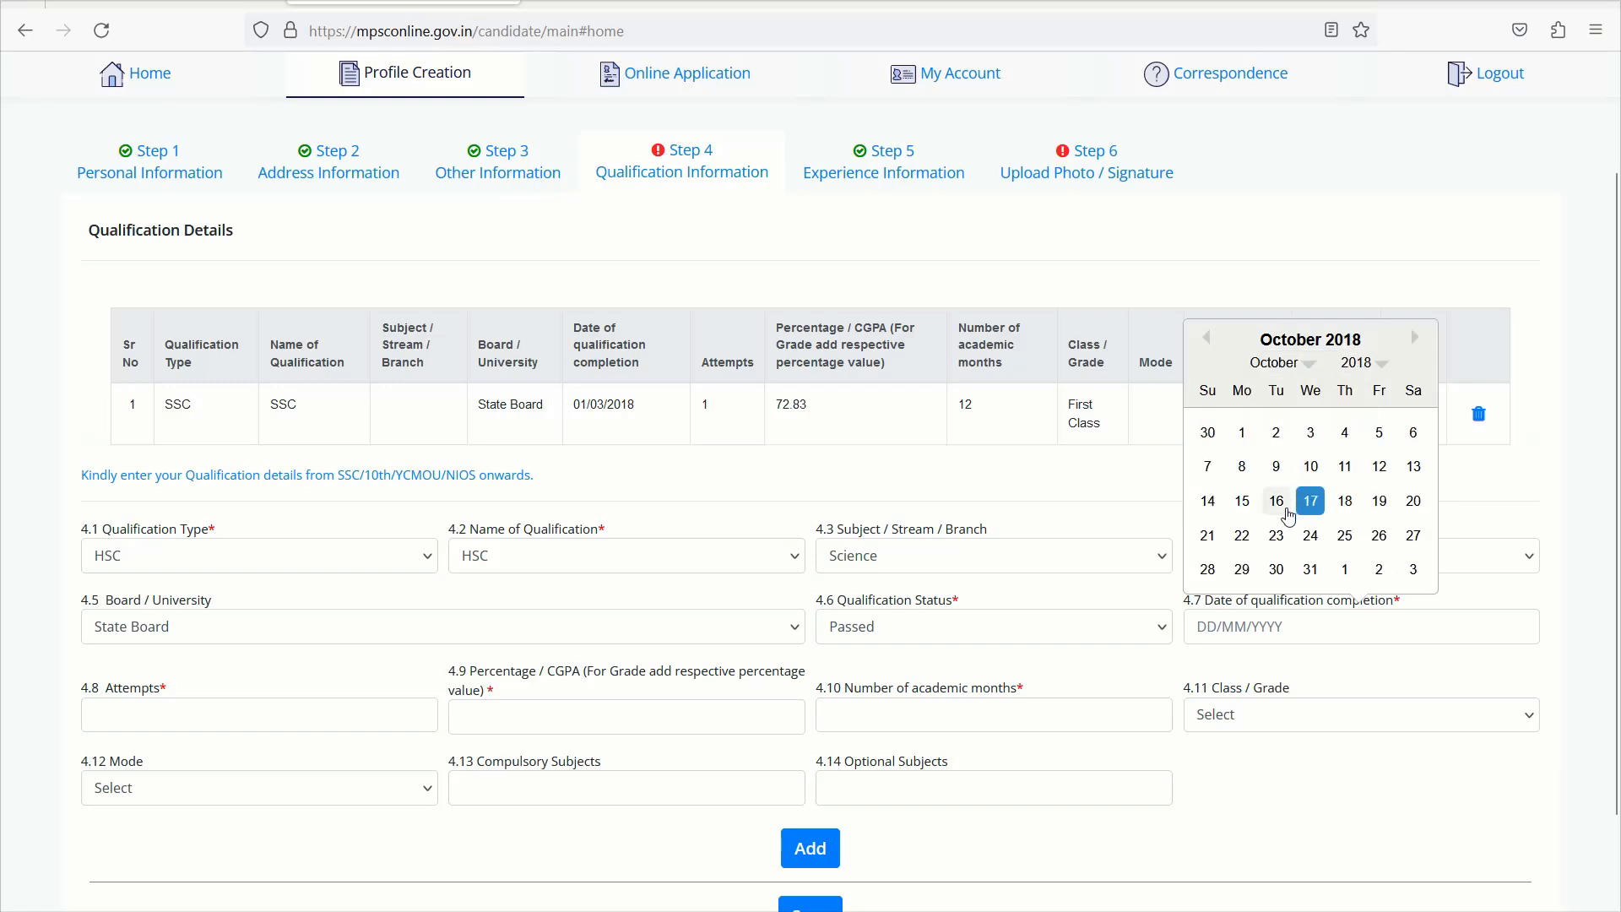
left_click(1373, 365)
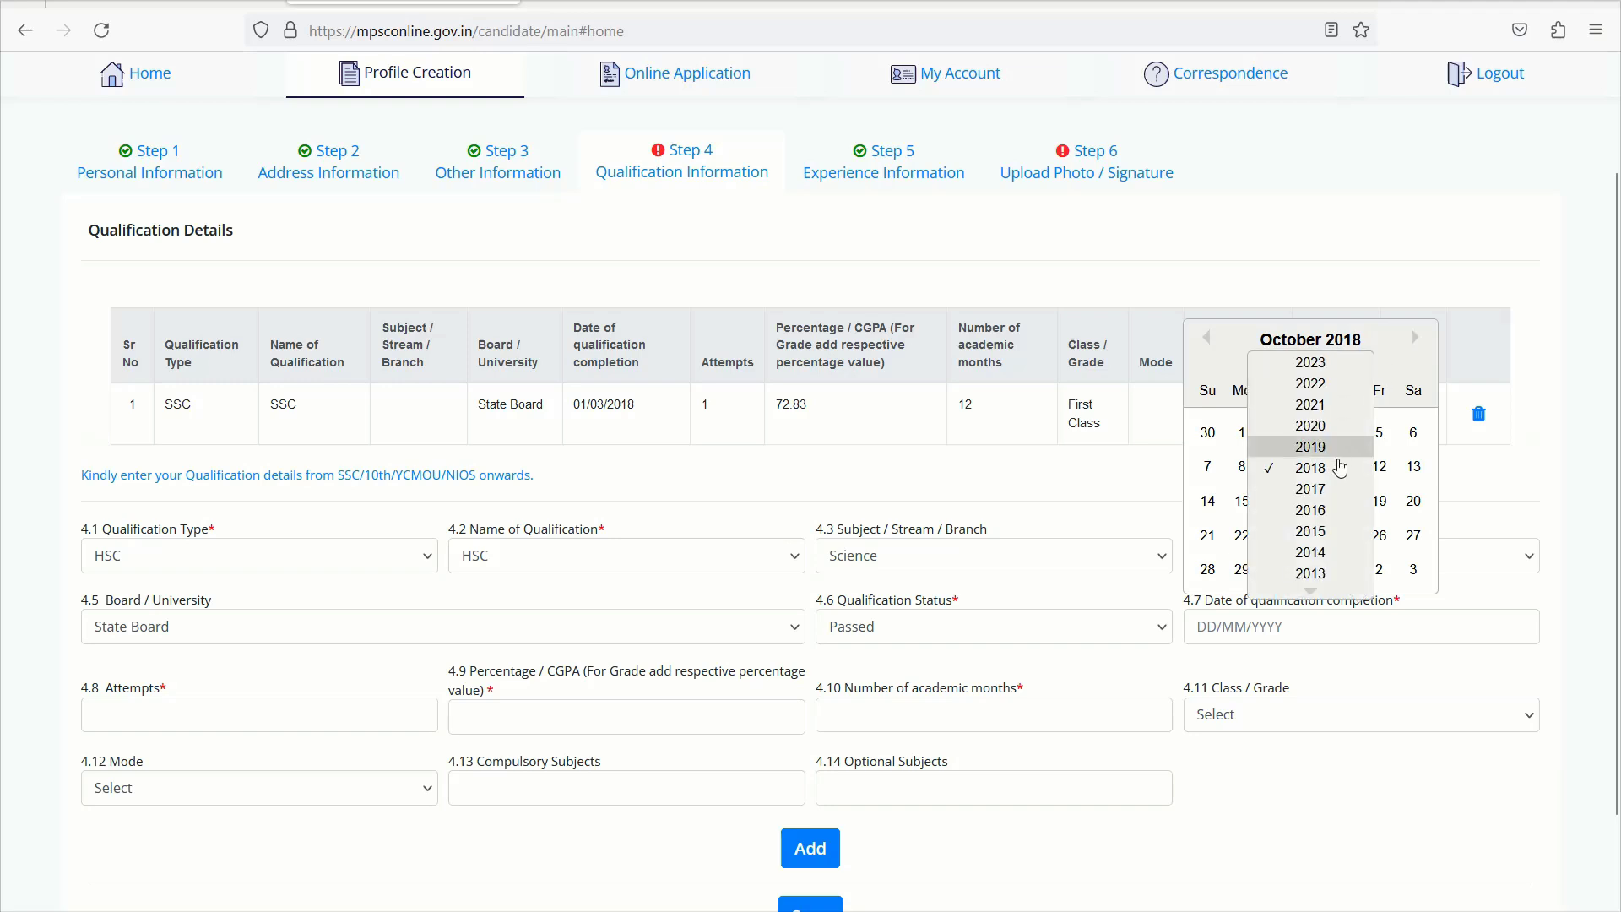
left_click(1306, 411)
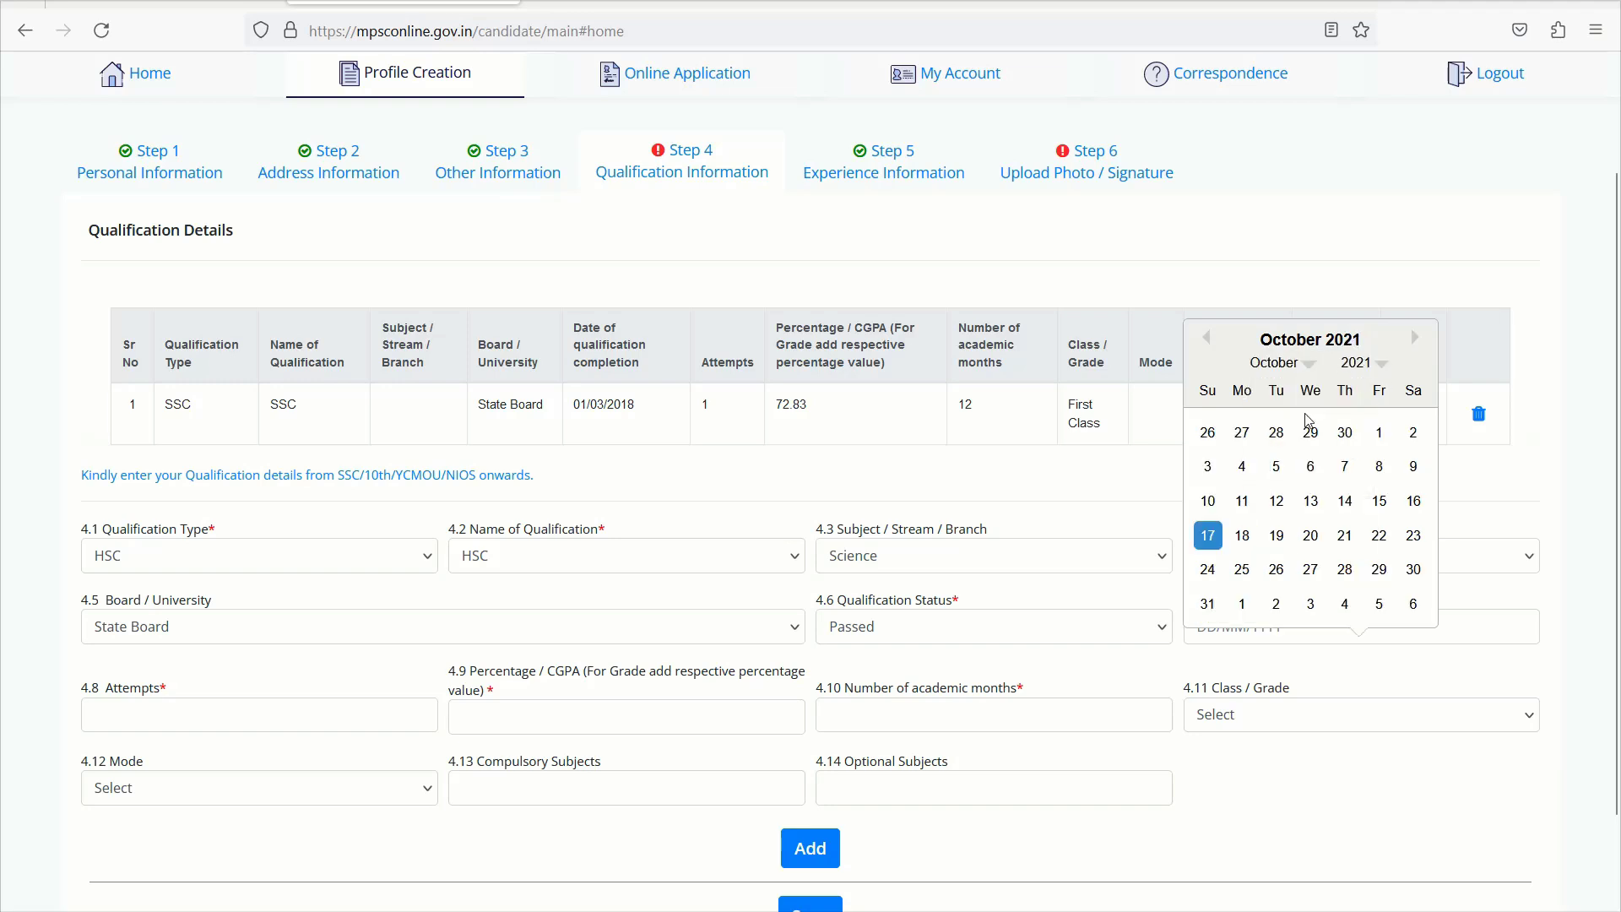
left_click(1278, 363)
left_click(1302, 386)
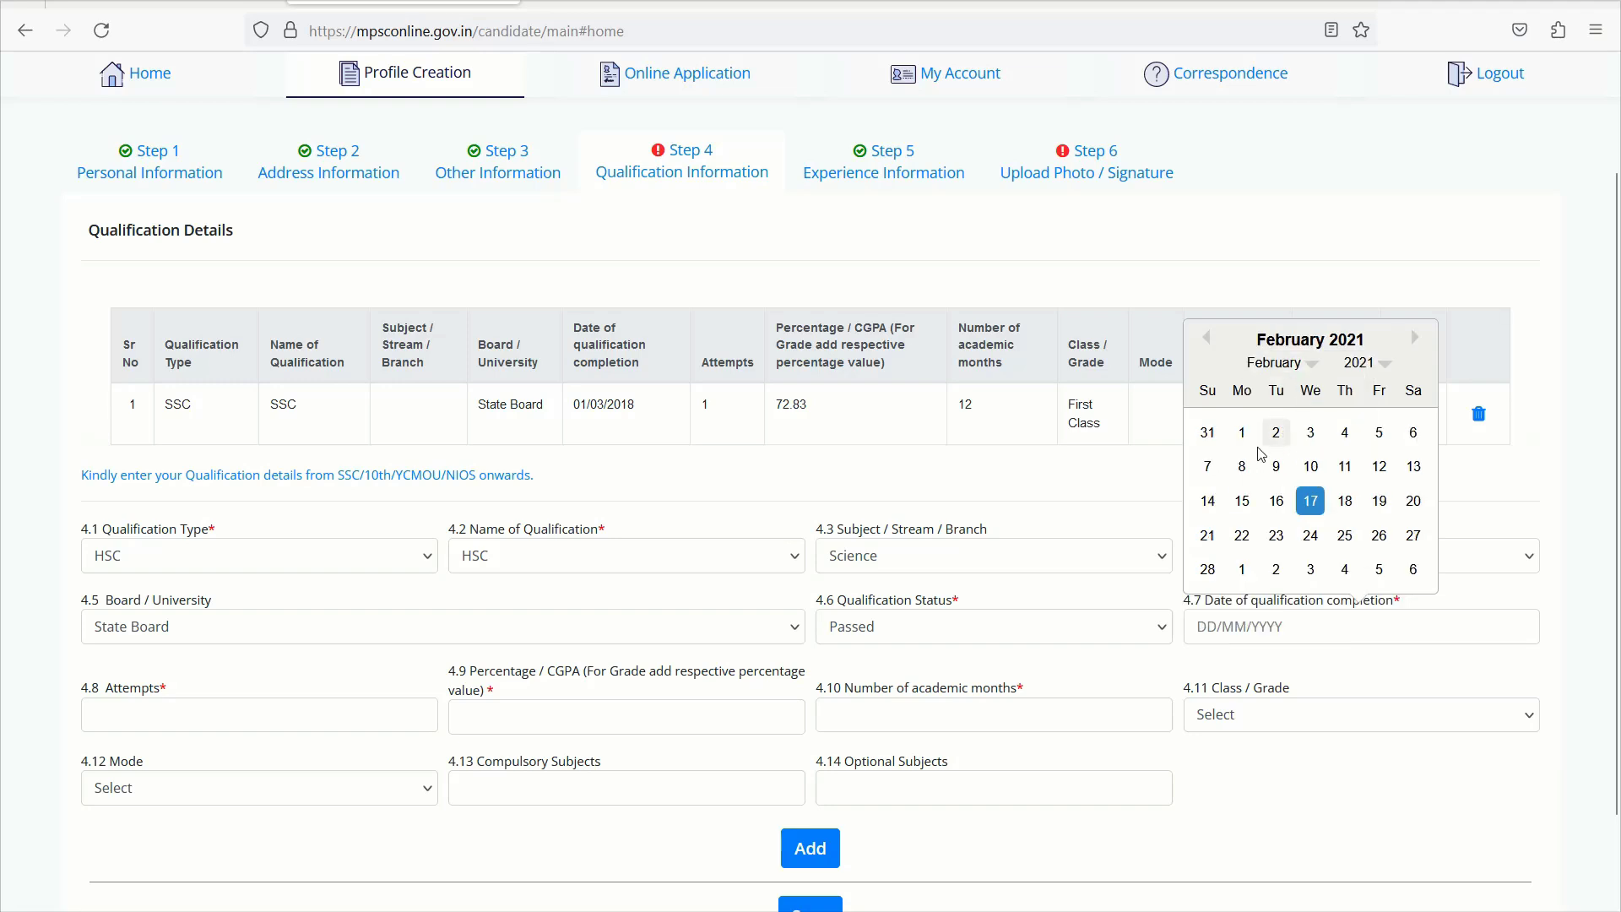
left_click(1239, 434)
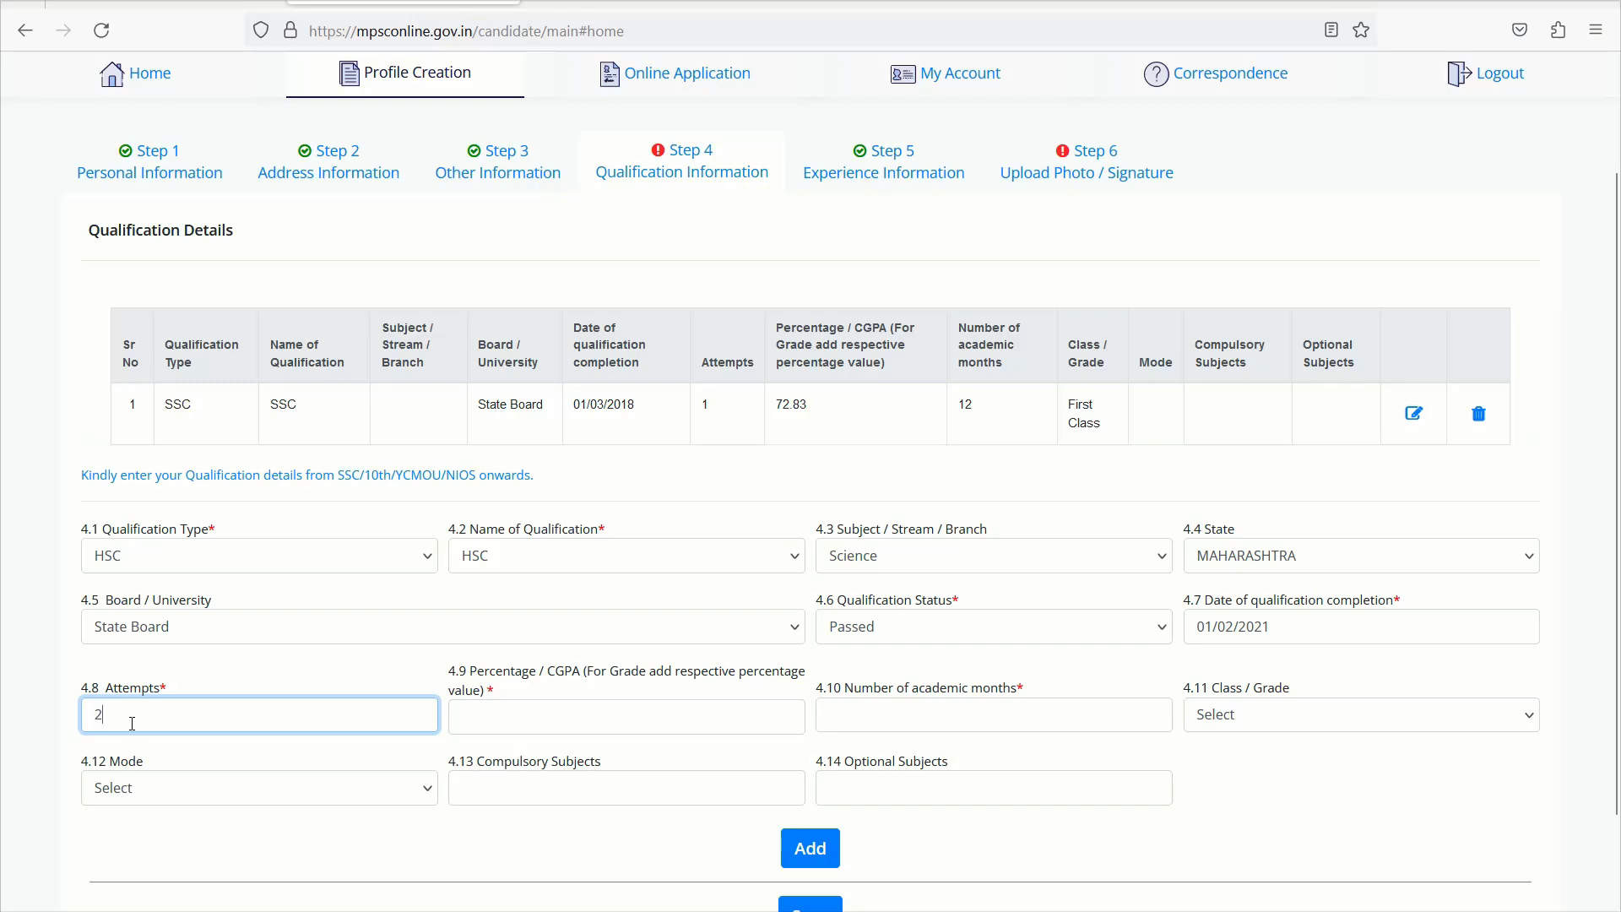
Enter 1 as the number of attempts for the HSC qualification.
left_click(185, 707)
type("2")
key("BackSpace")
type("1")
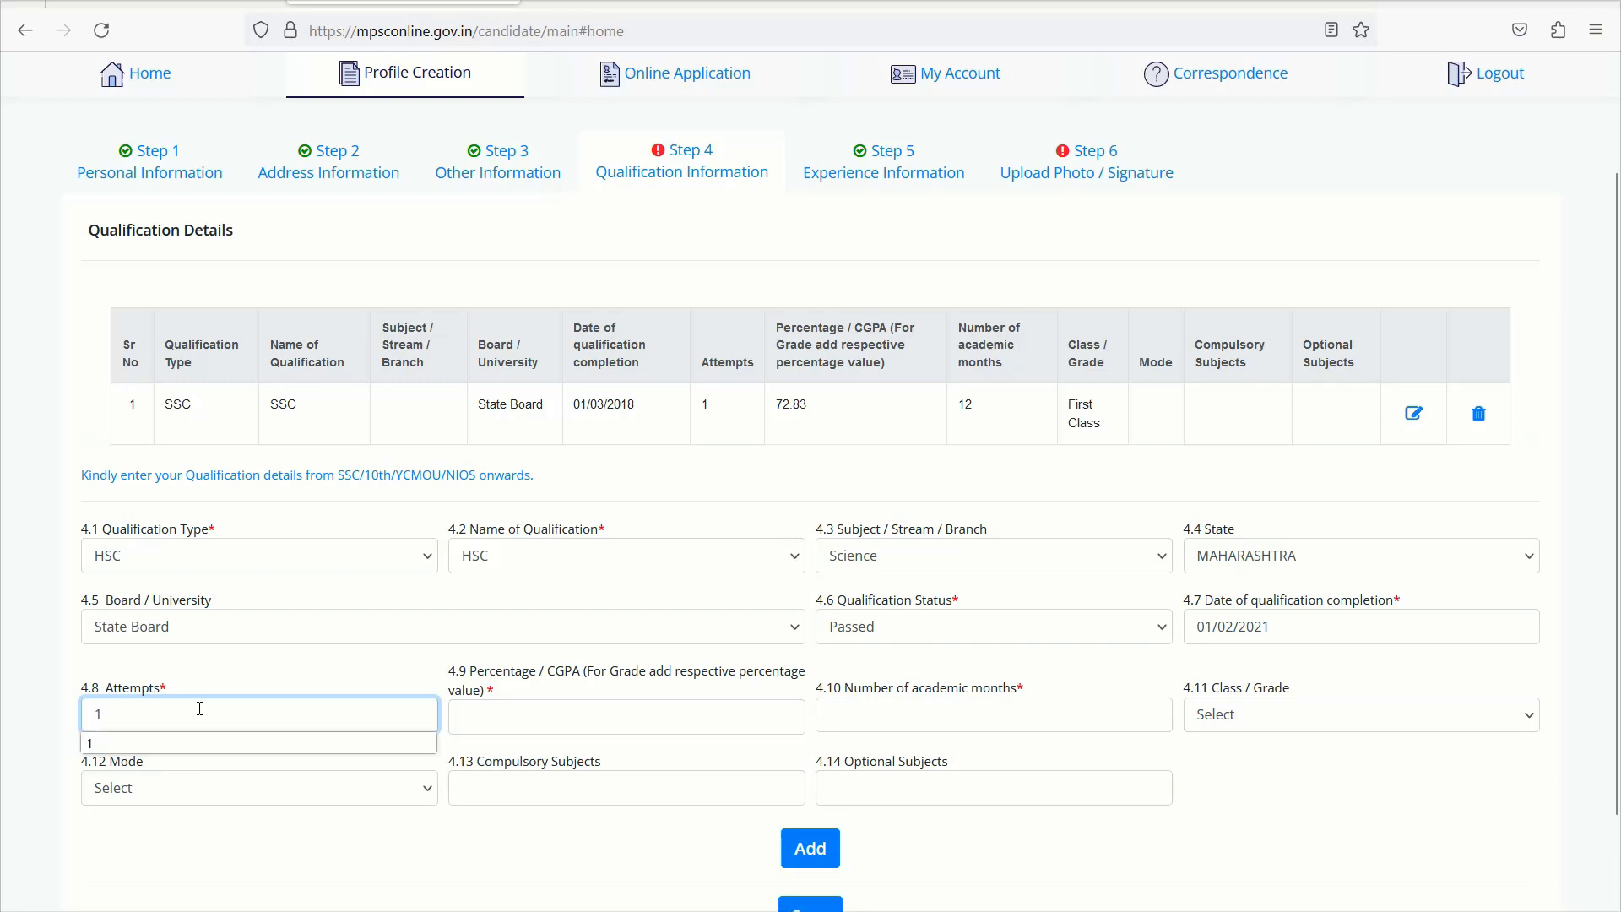
Enter 75.60 as the HSC percentage and 12 as its number of academic months.
left_click(473, 717)
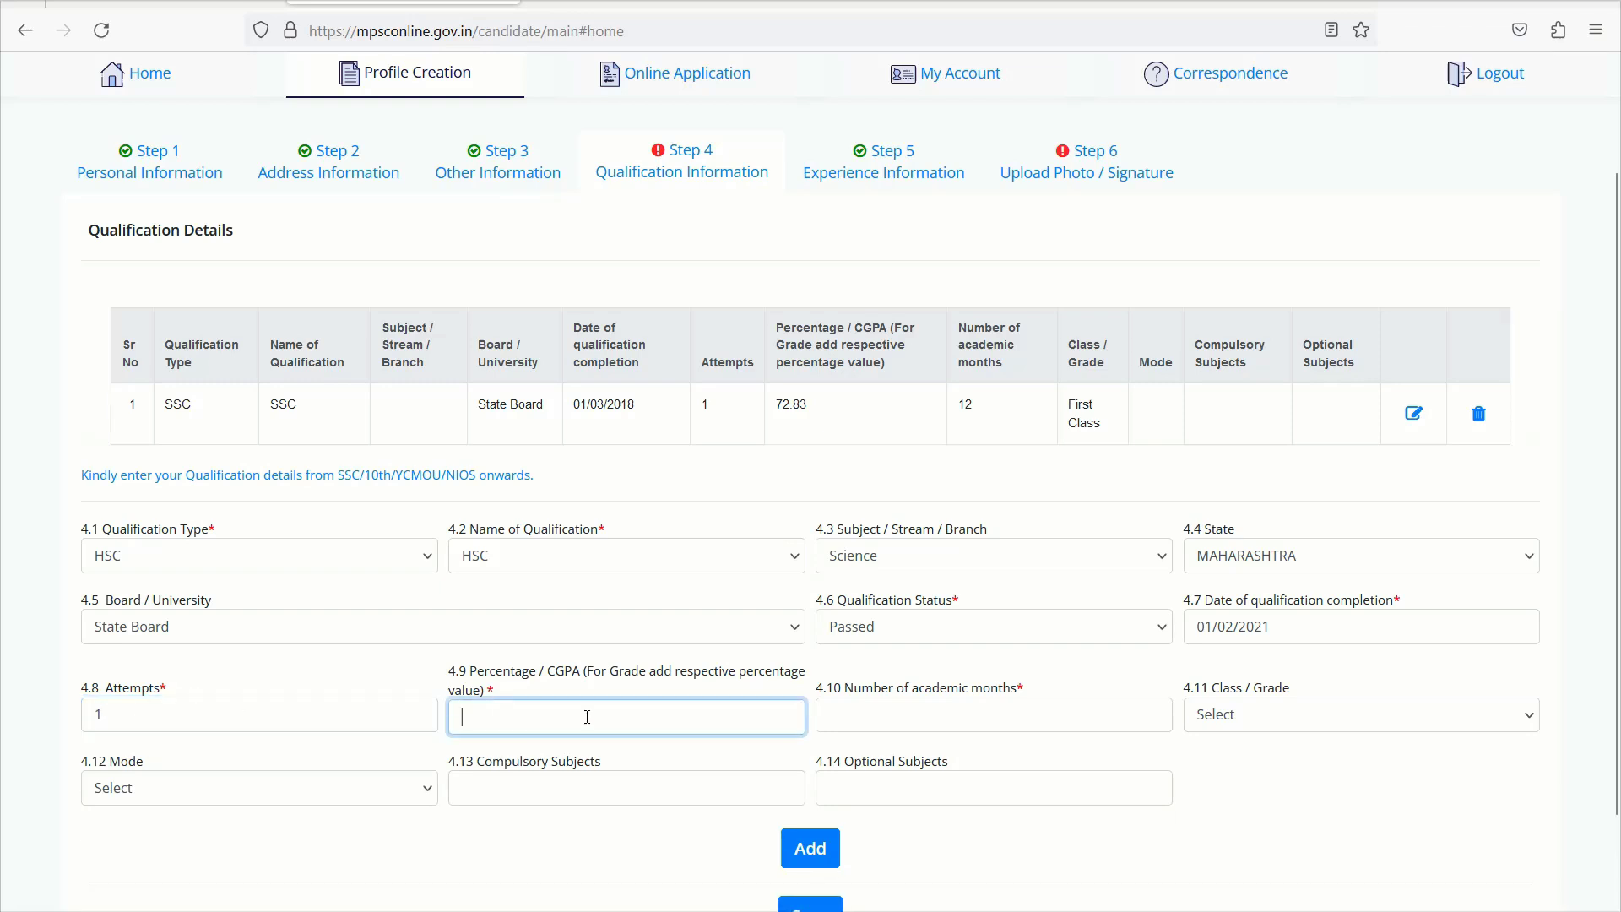
type("60")
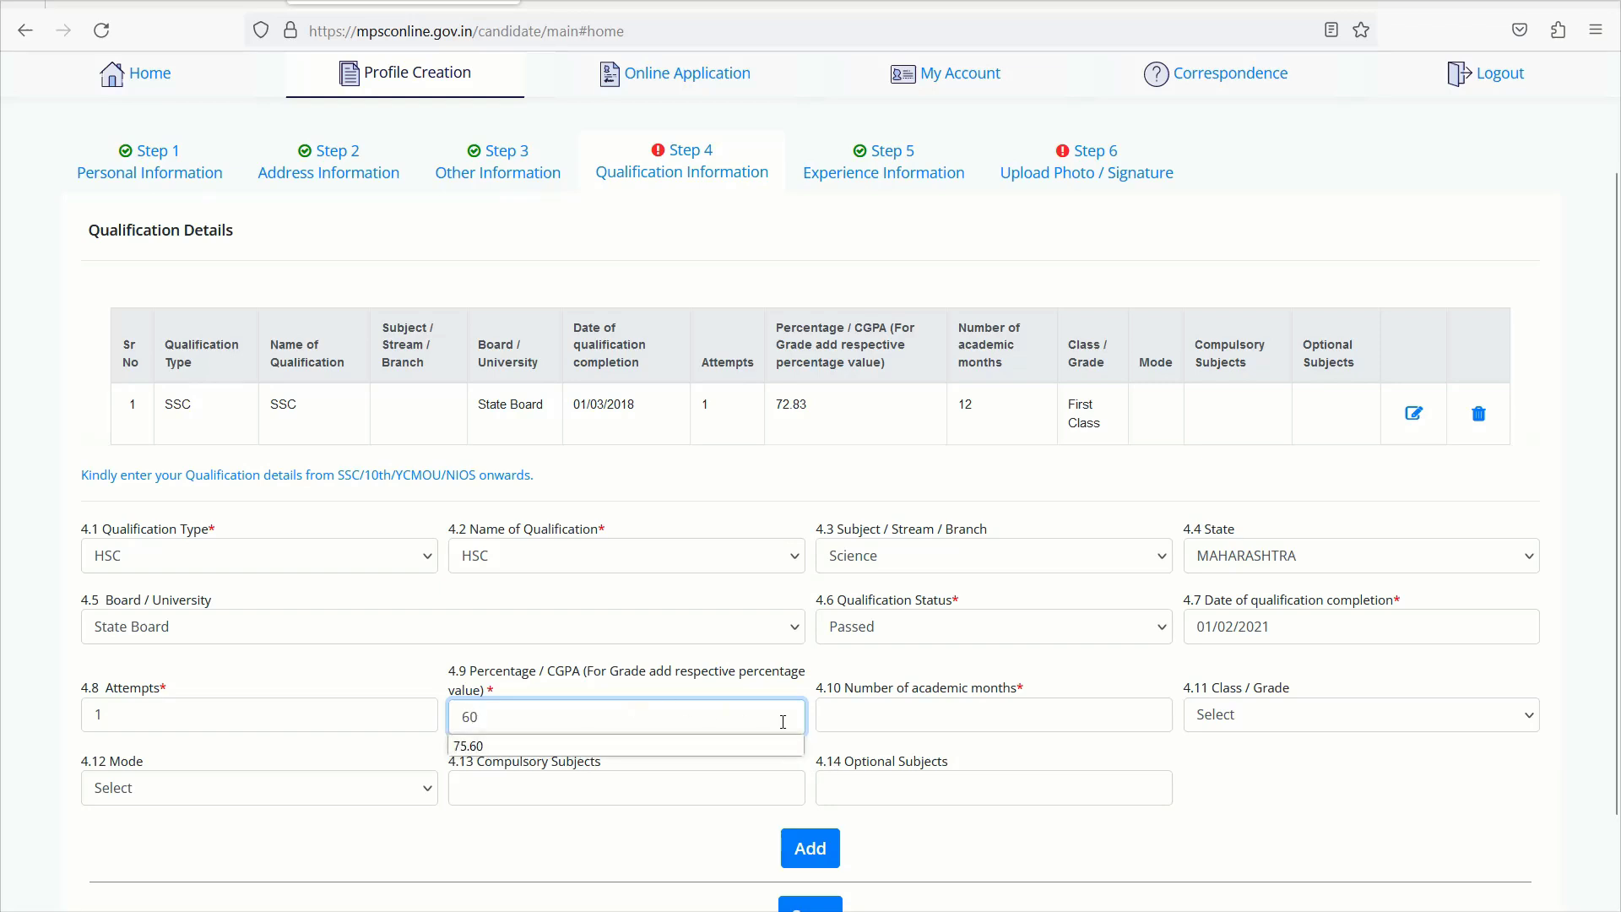
left_click(742, 745)
left_click(996, 719)
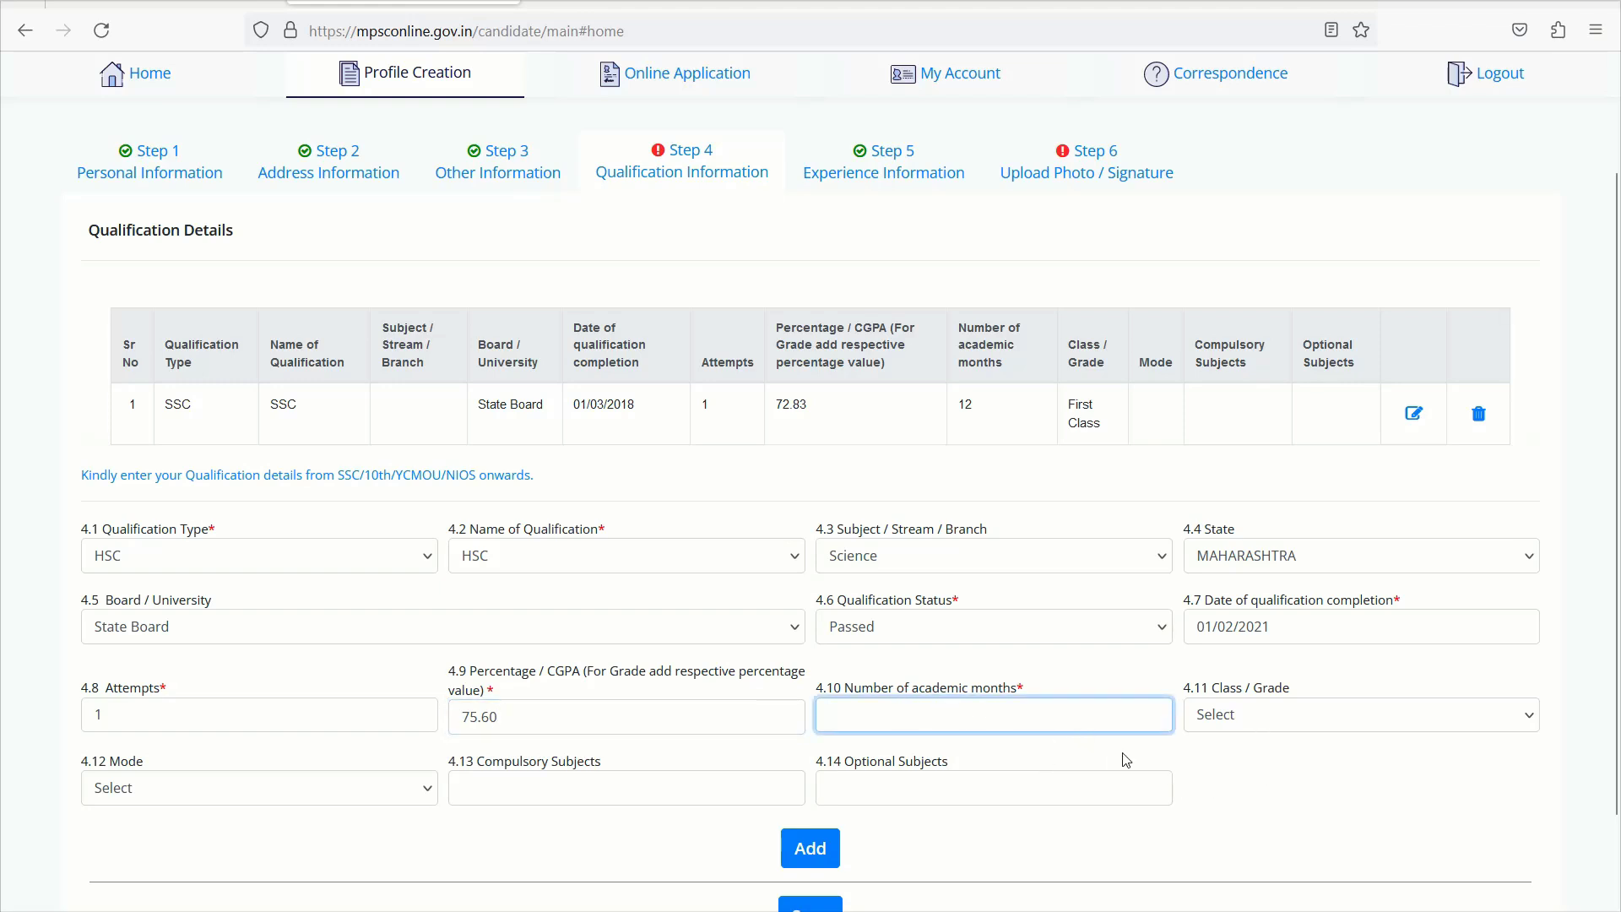
left_click(984, 719)
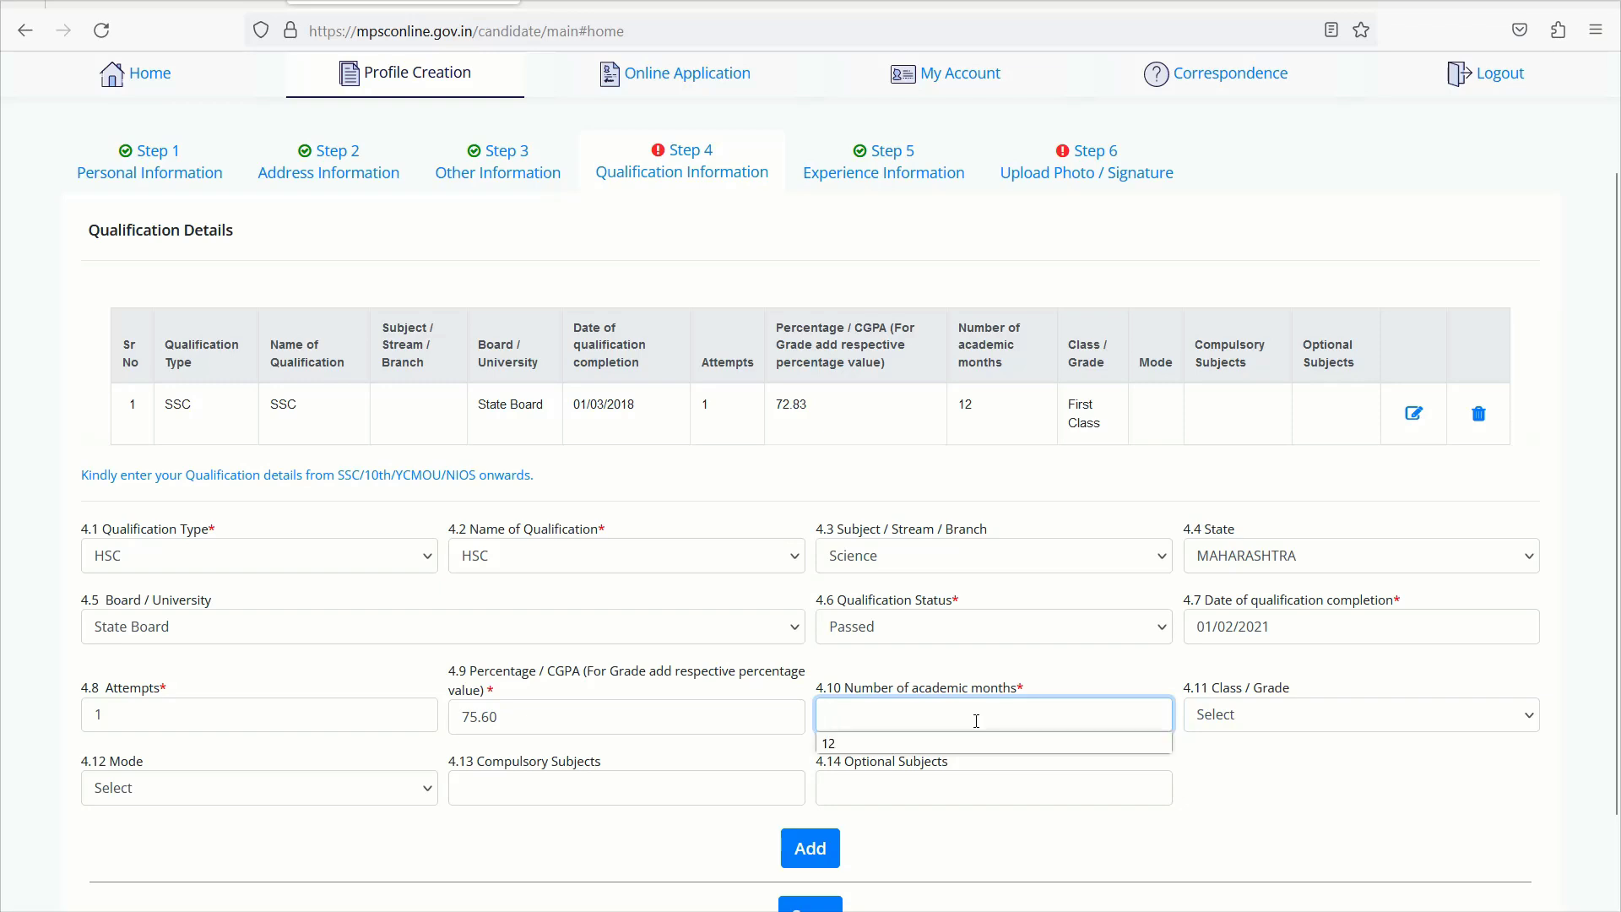
left_click(831, 744)
Add the HSC entry to the qualification table without choosing a mode, and review its new row.
left_click(324, 798)
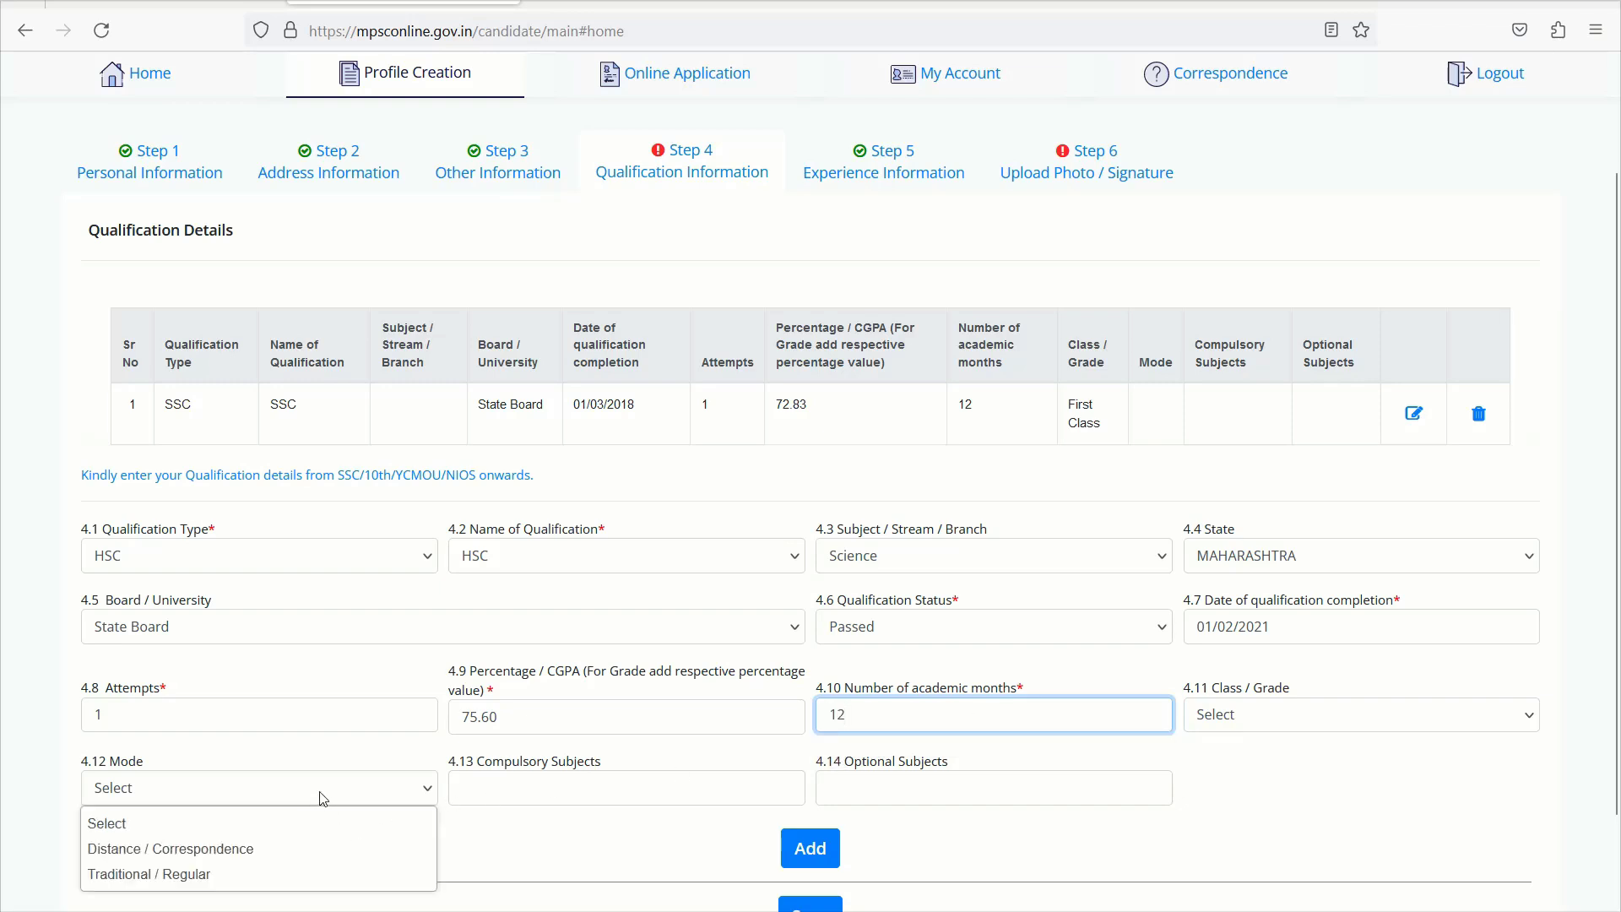
left_click(515, 845)
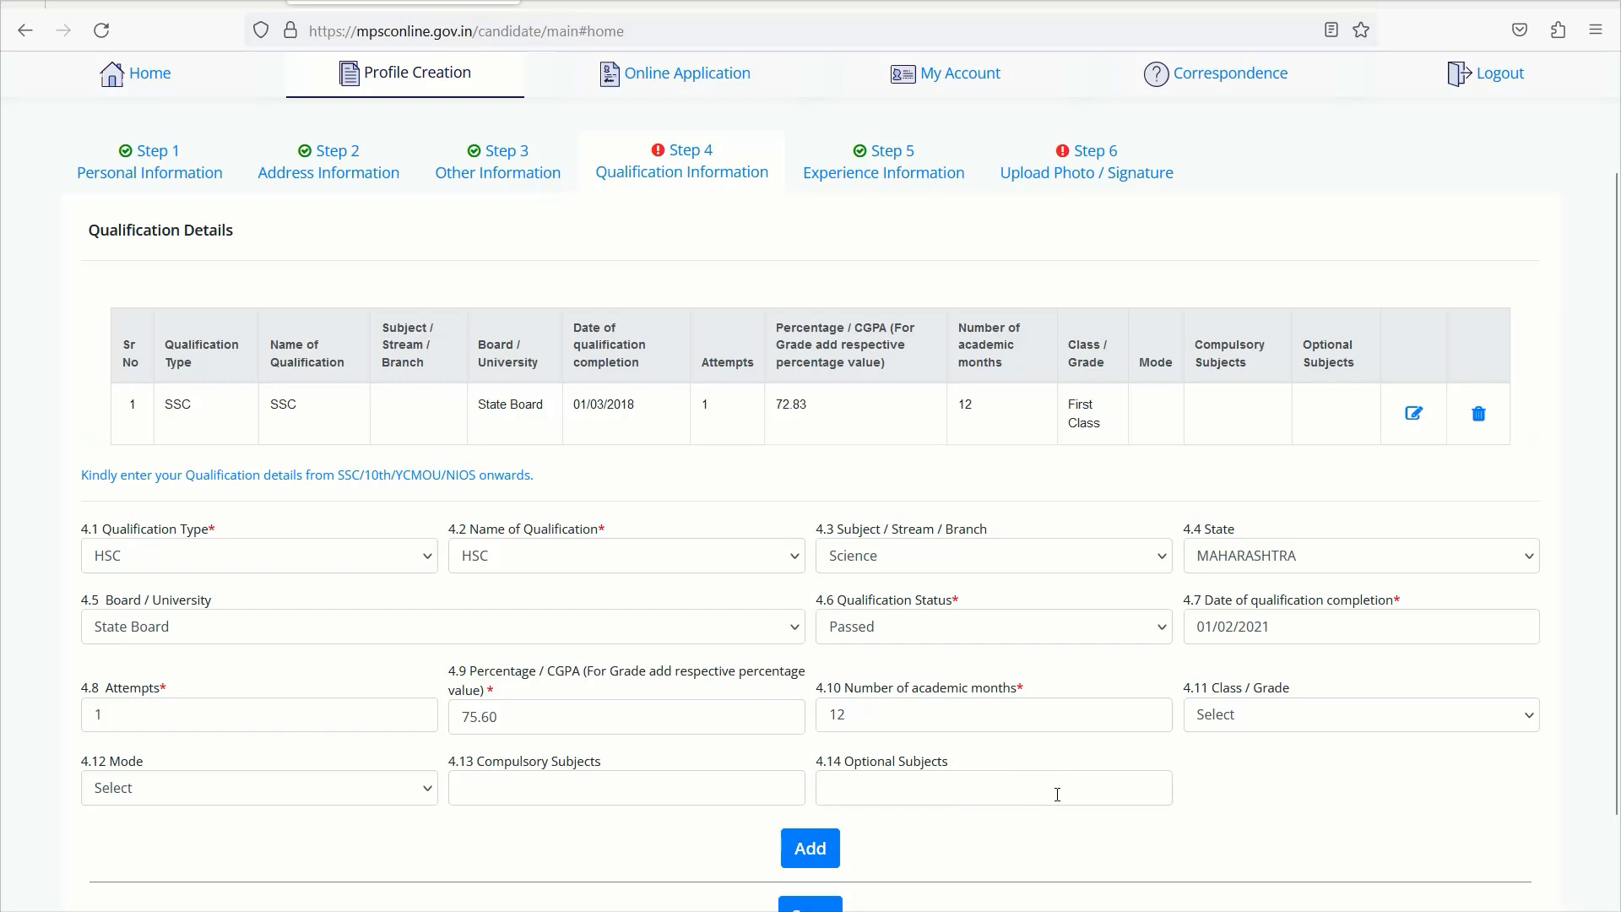
scroll(1024, 791, "down", 1)
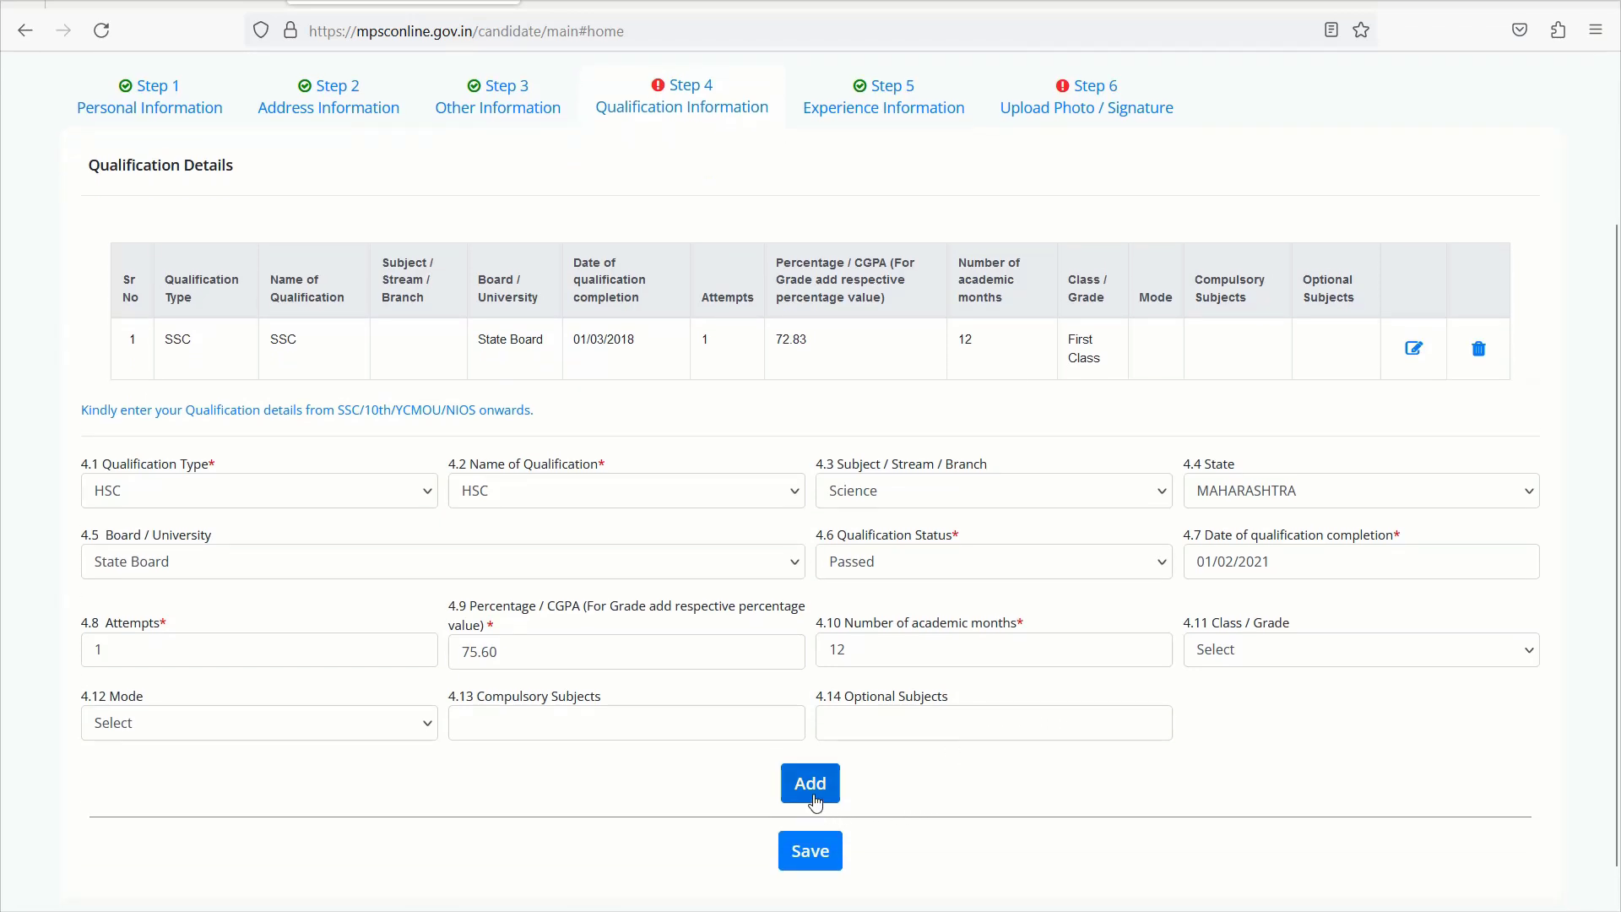
left_click(815, 789)
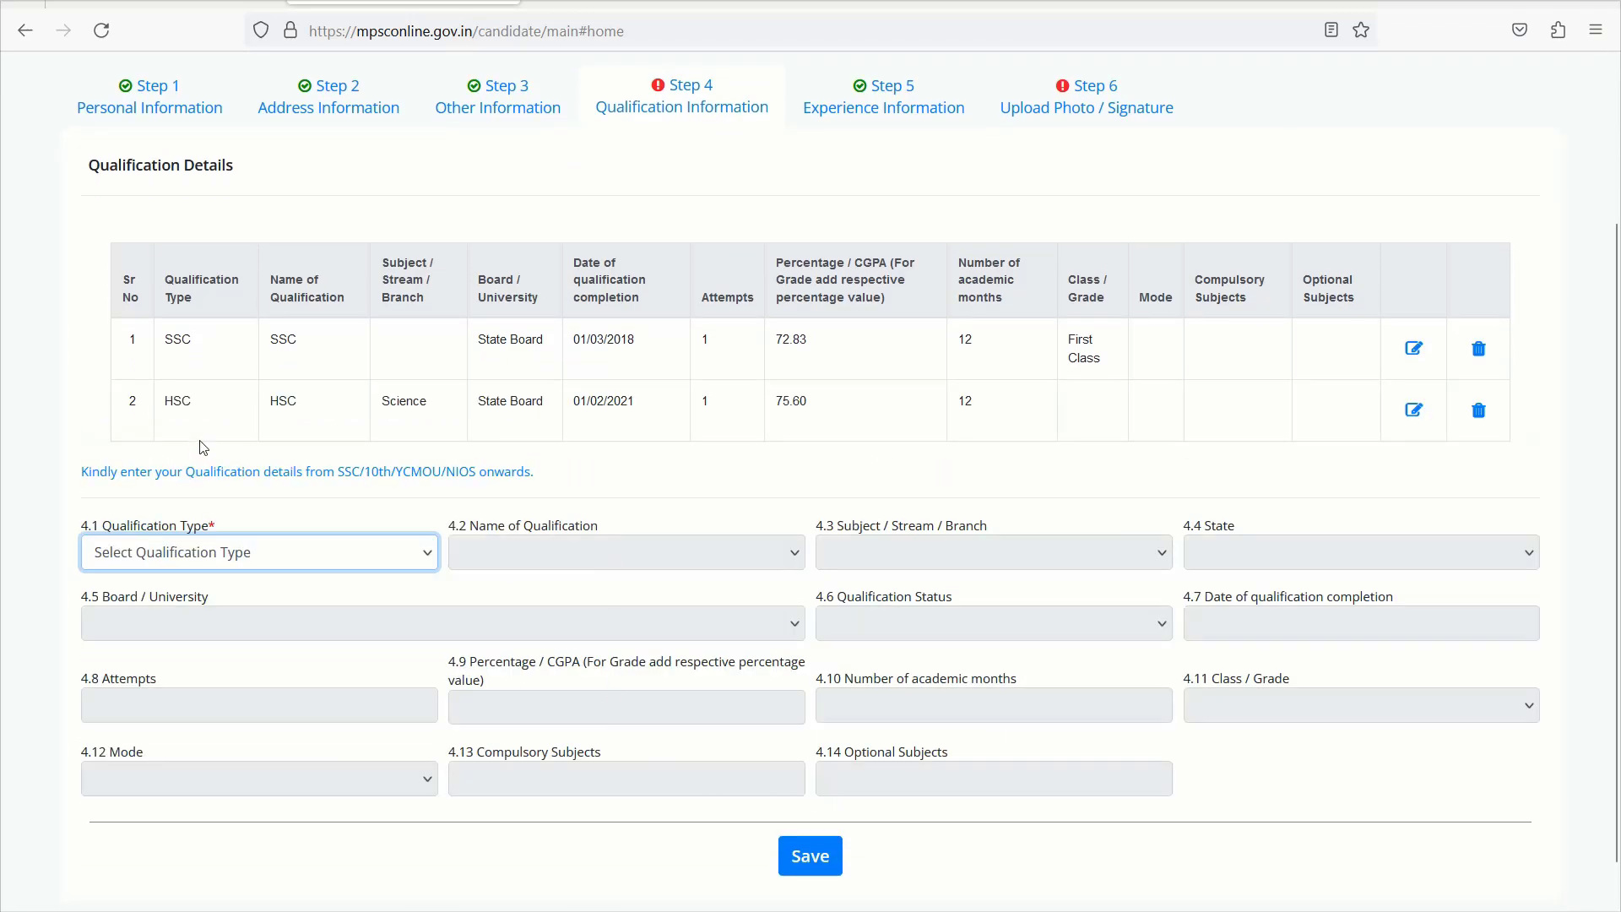
left_click_drag(135, 398, 880, 425)
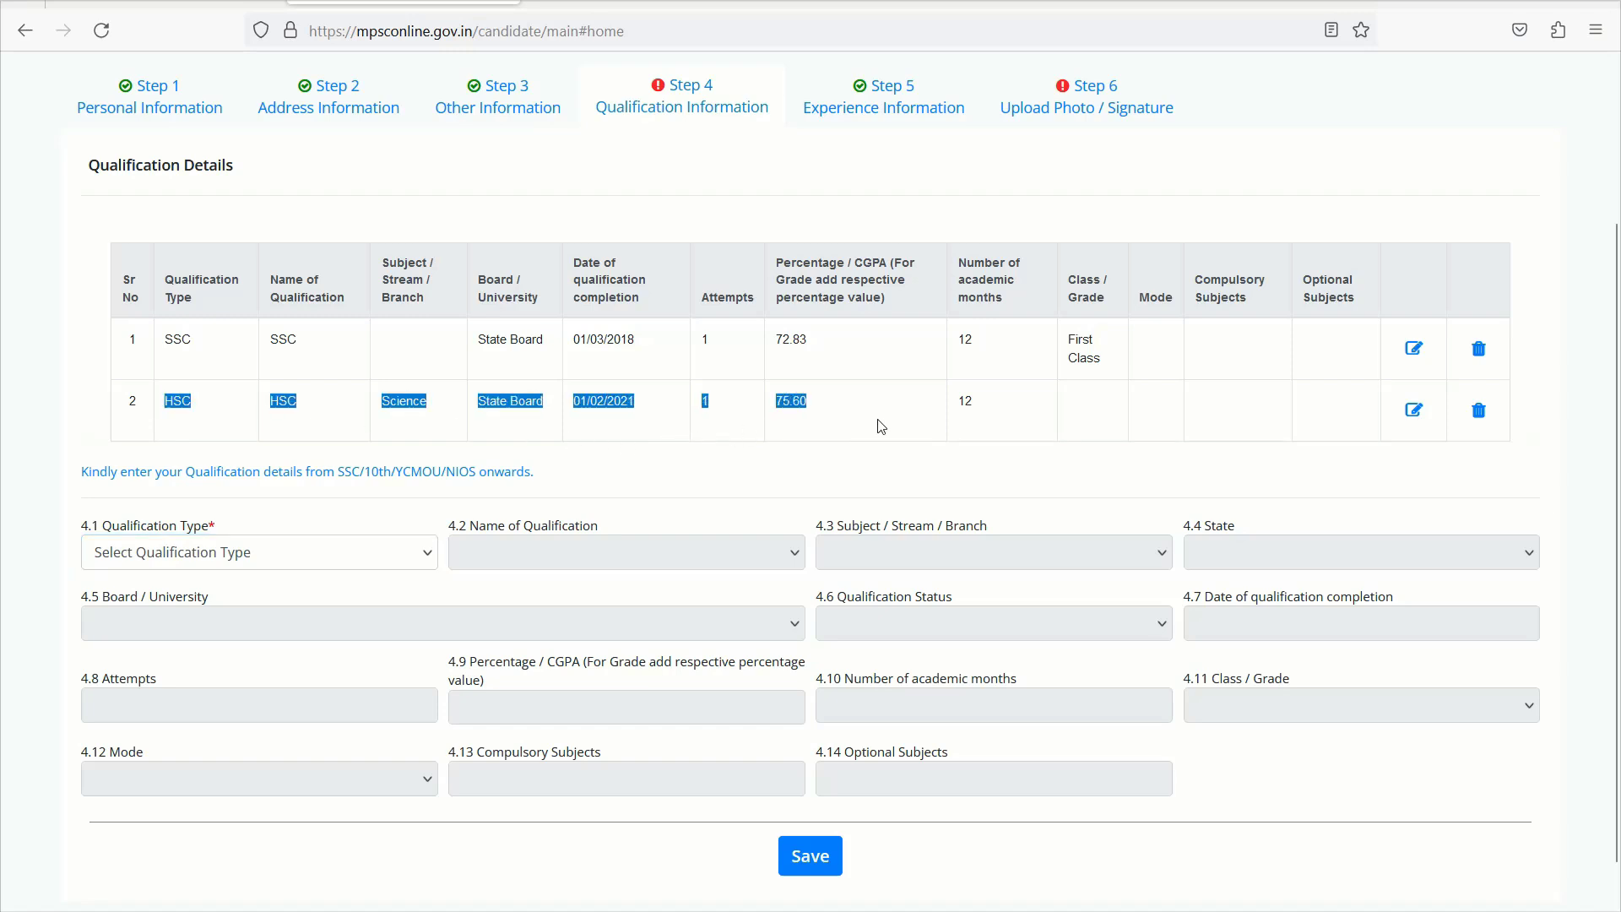
left_click(808, 458)
Start a third qualification with type Graduate and B.A. as the name of qualification.
left_click(301, 562)
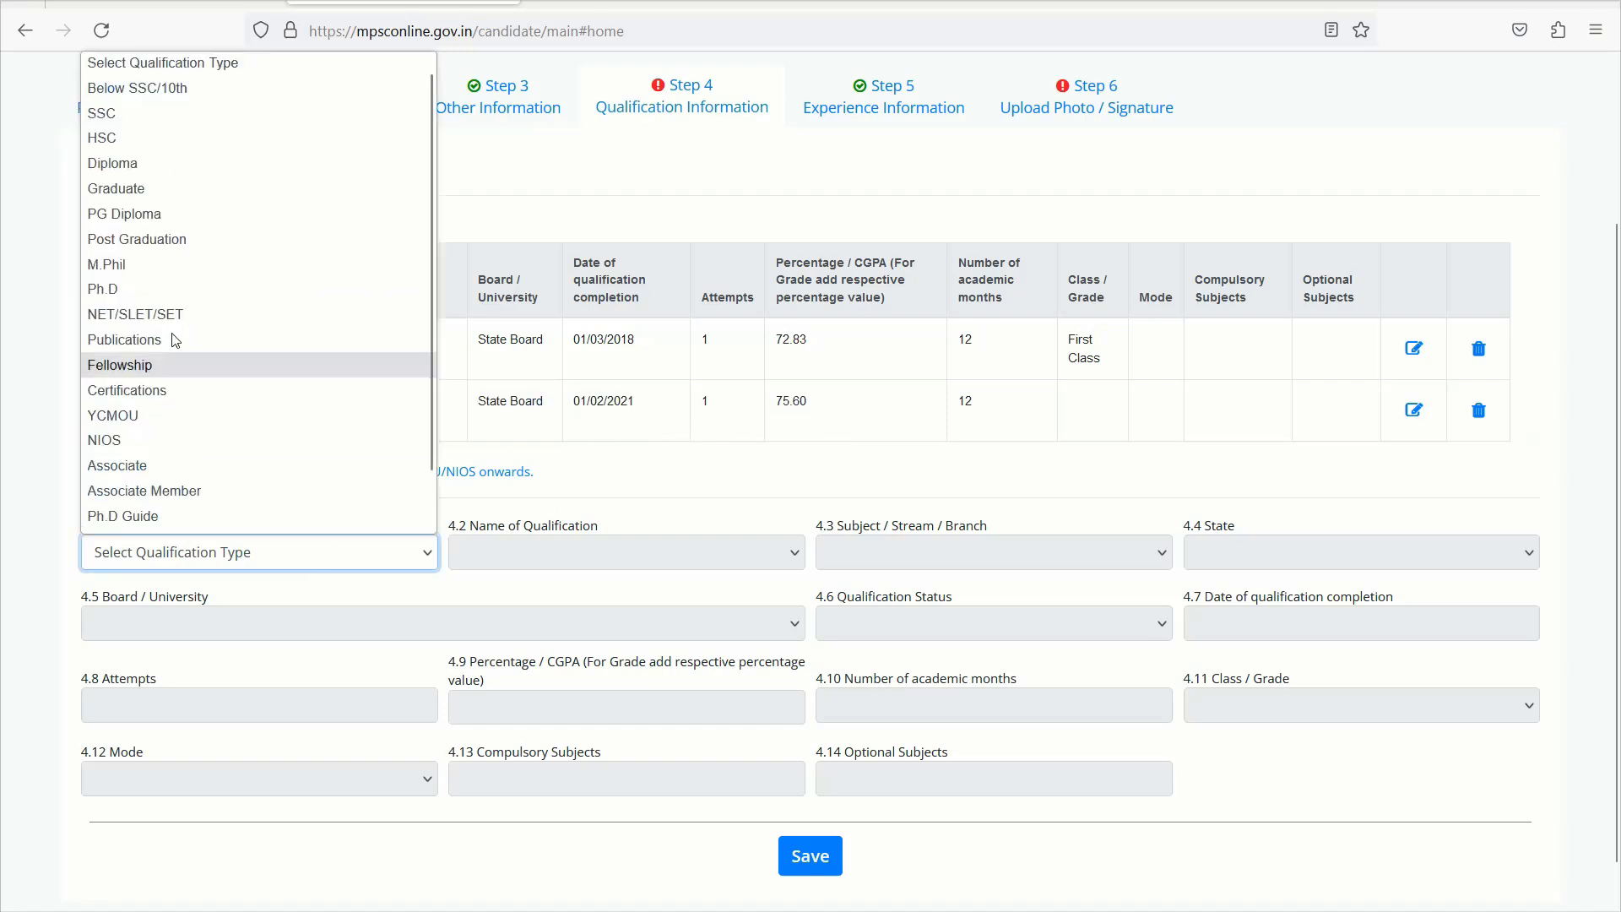
left_click(149, 190)
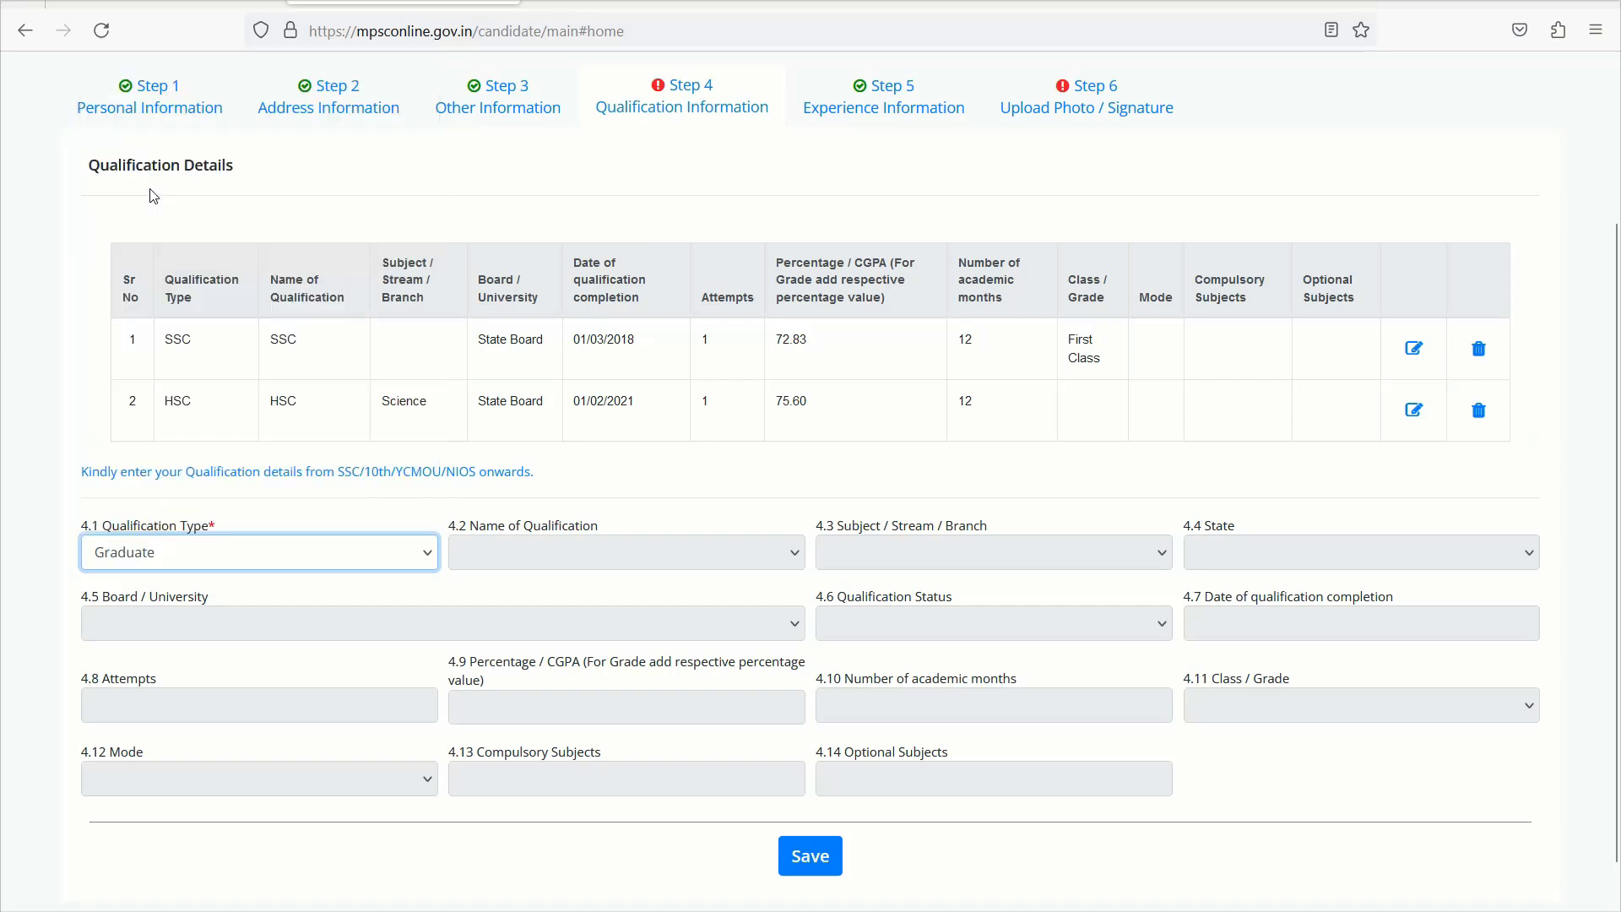
left_click(544, 561)
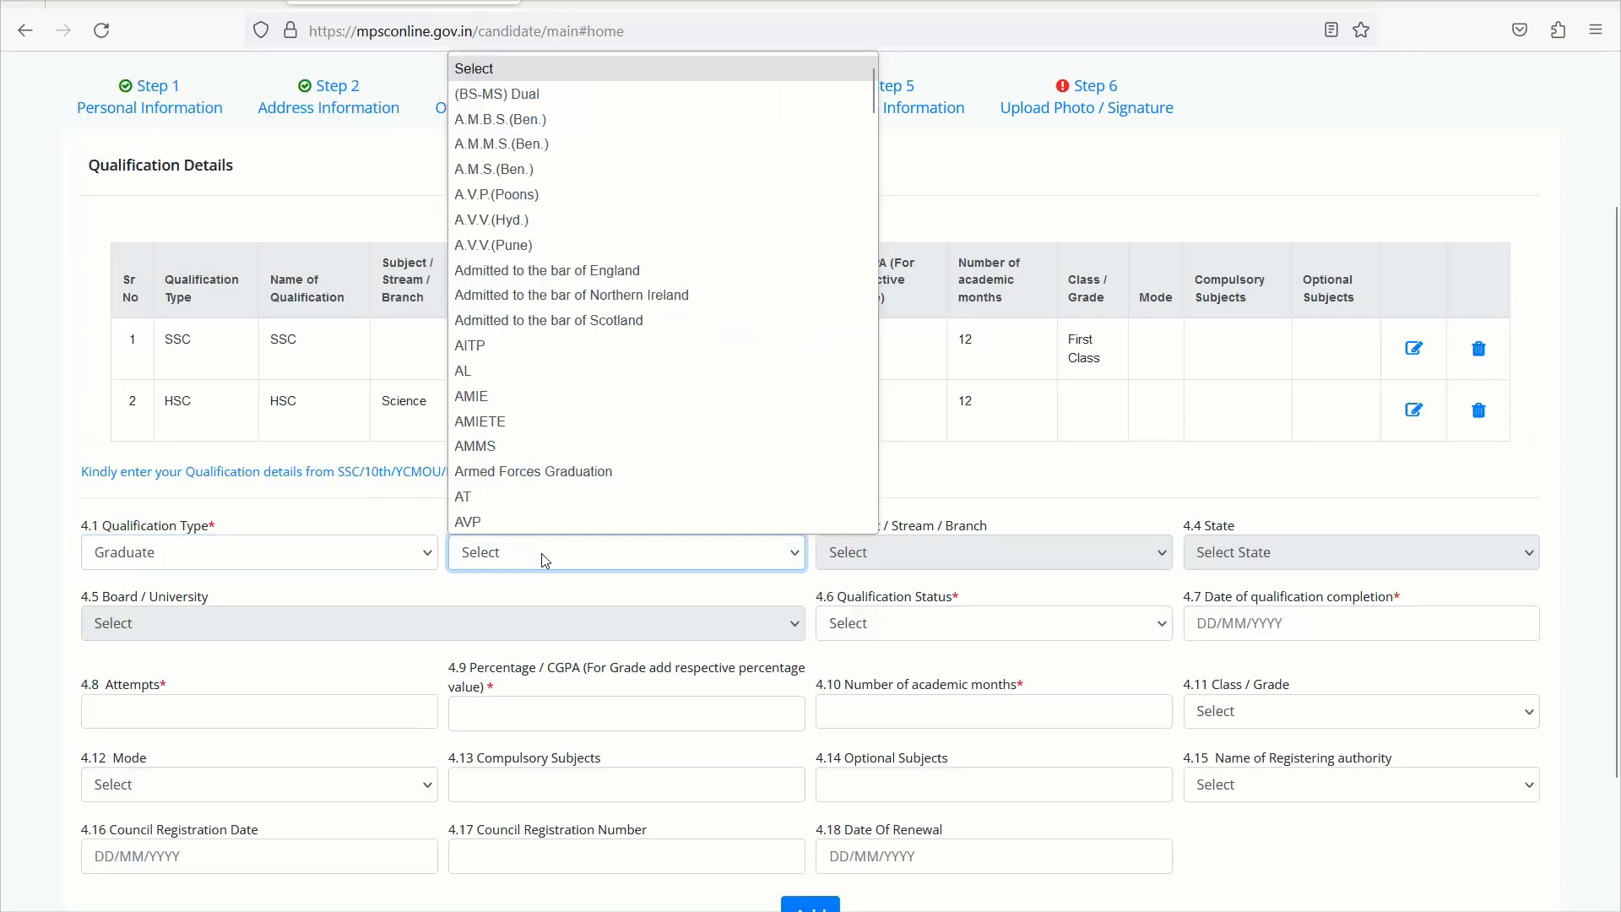
scroll(518, 467, "down", 1)
scroll(517, 475, "down", 4)
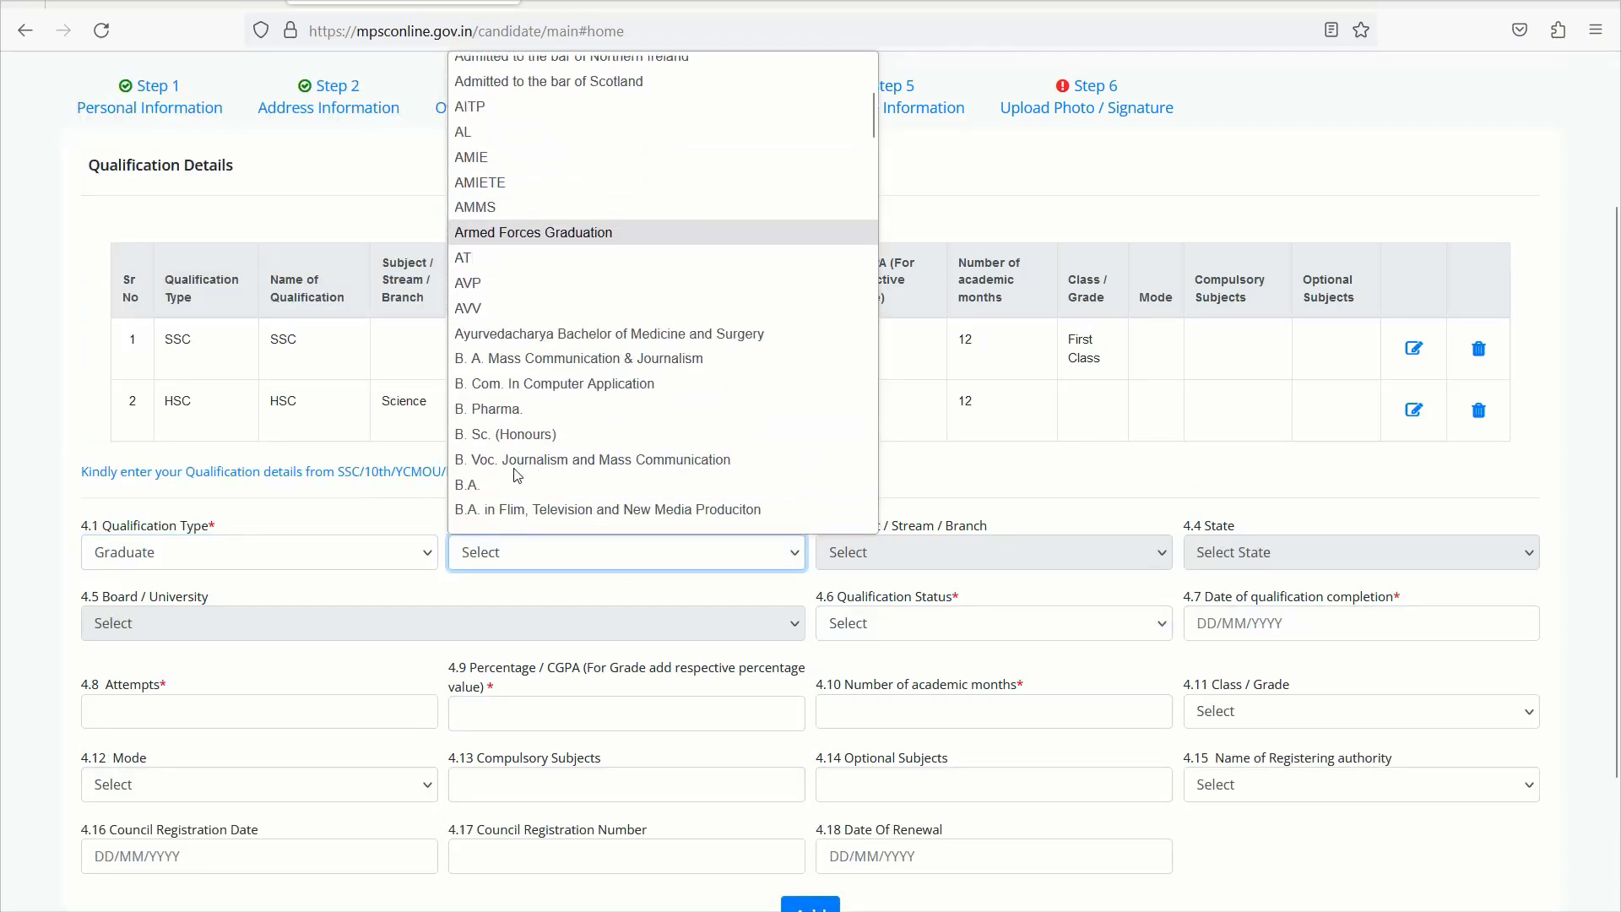
left_click(506, 540)
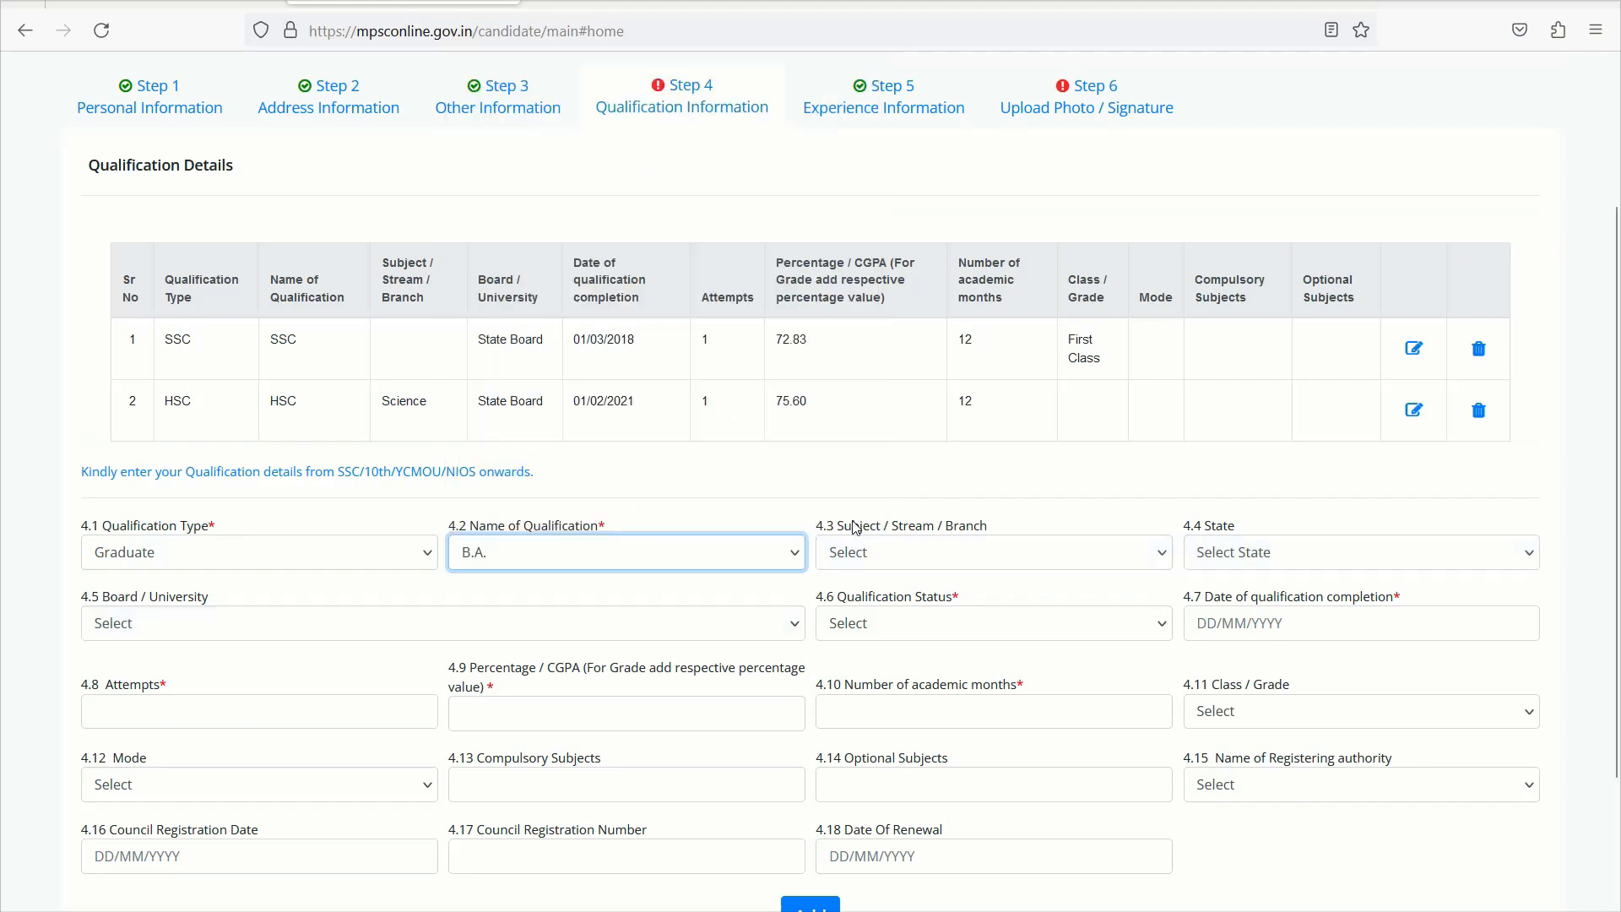
Set the B.A. qualification's subject or stream to Hindi.
left_click(952, 552)
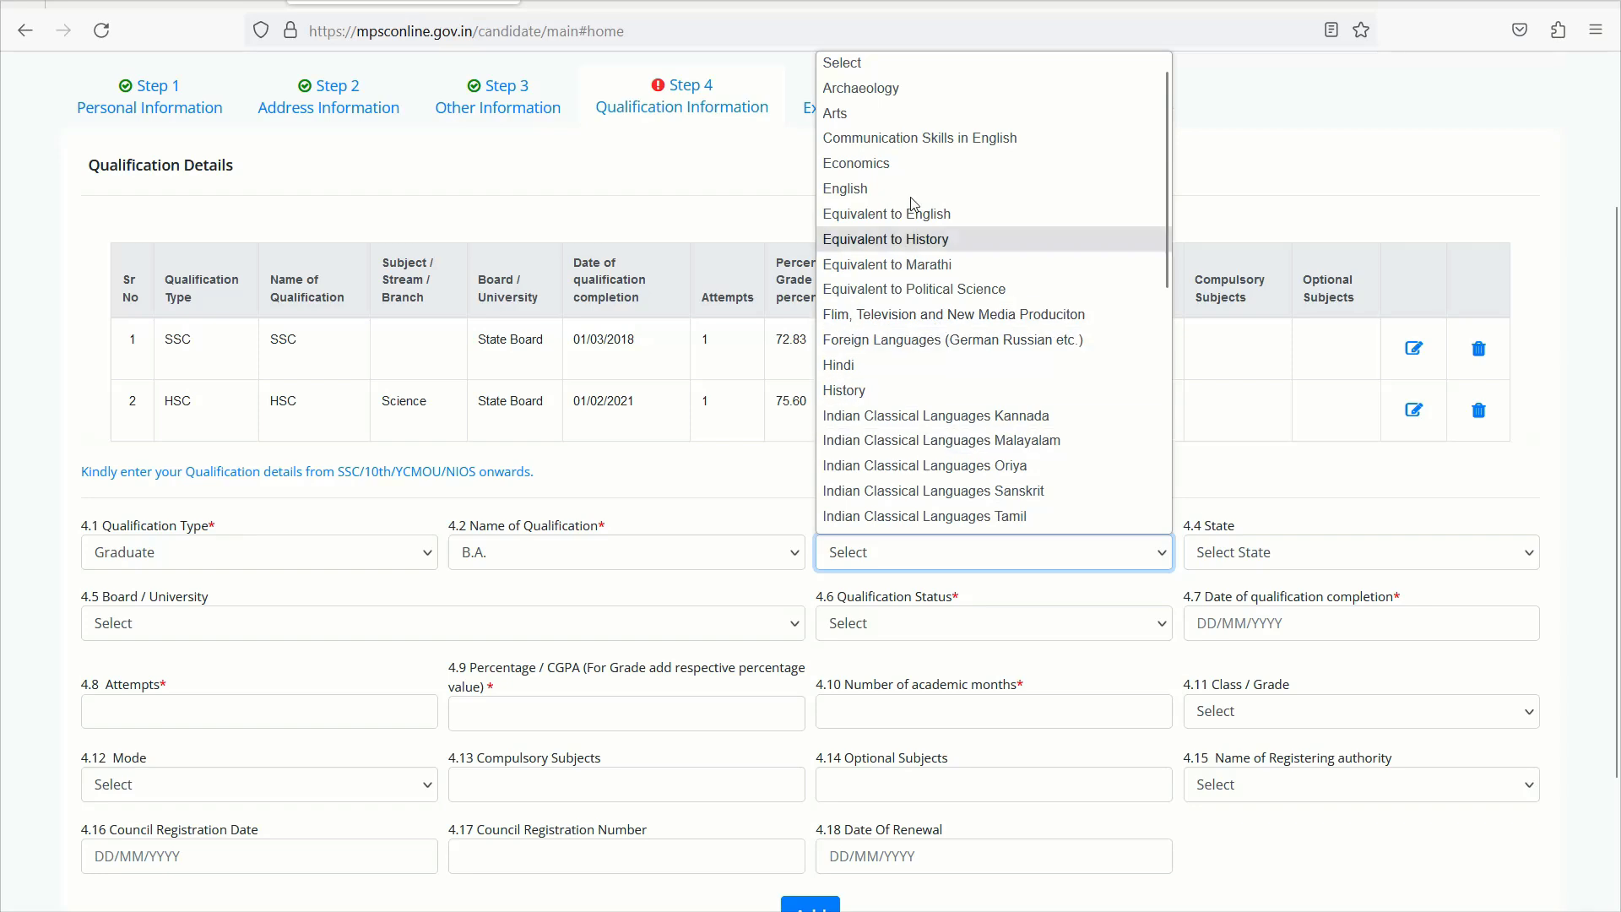
scroll(901, 377, "down", 2)
scroll(902, 371, "up", 2)
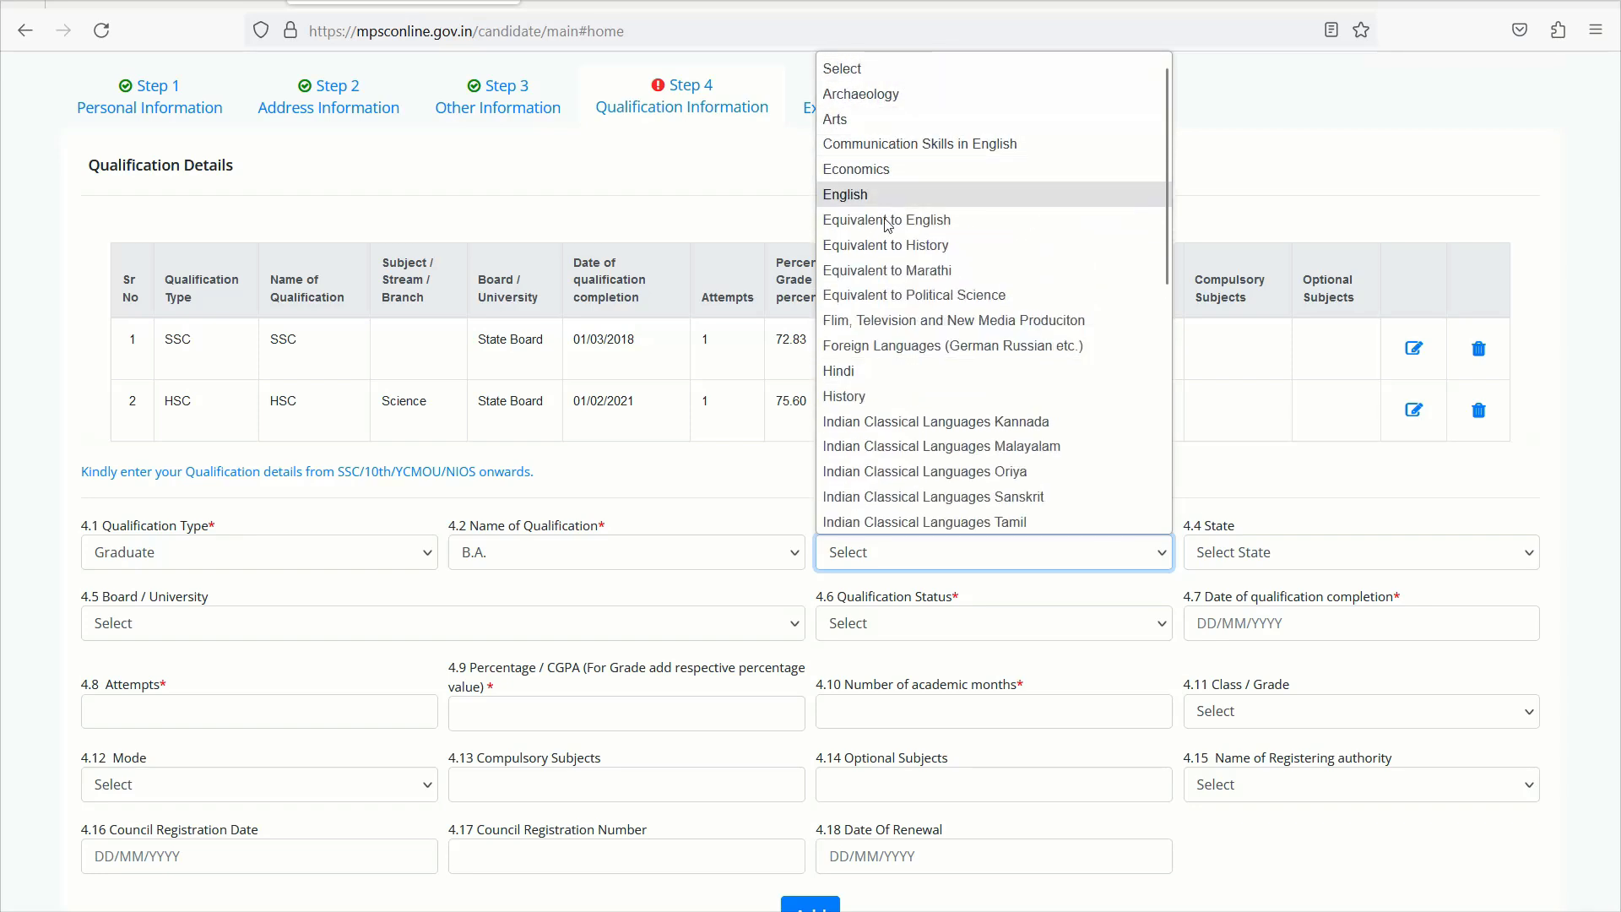
scroll(845, 342, "down", 1)
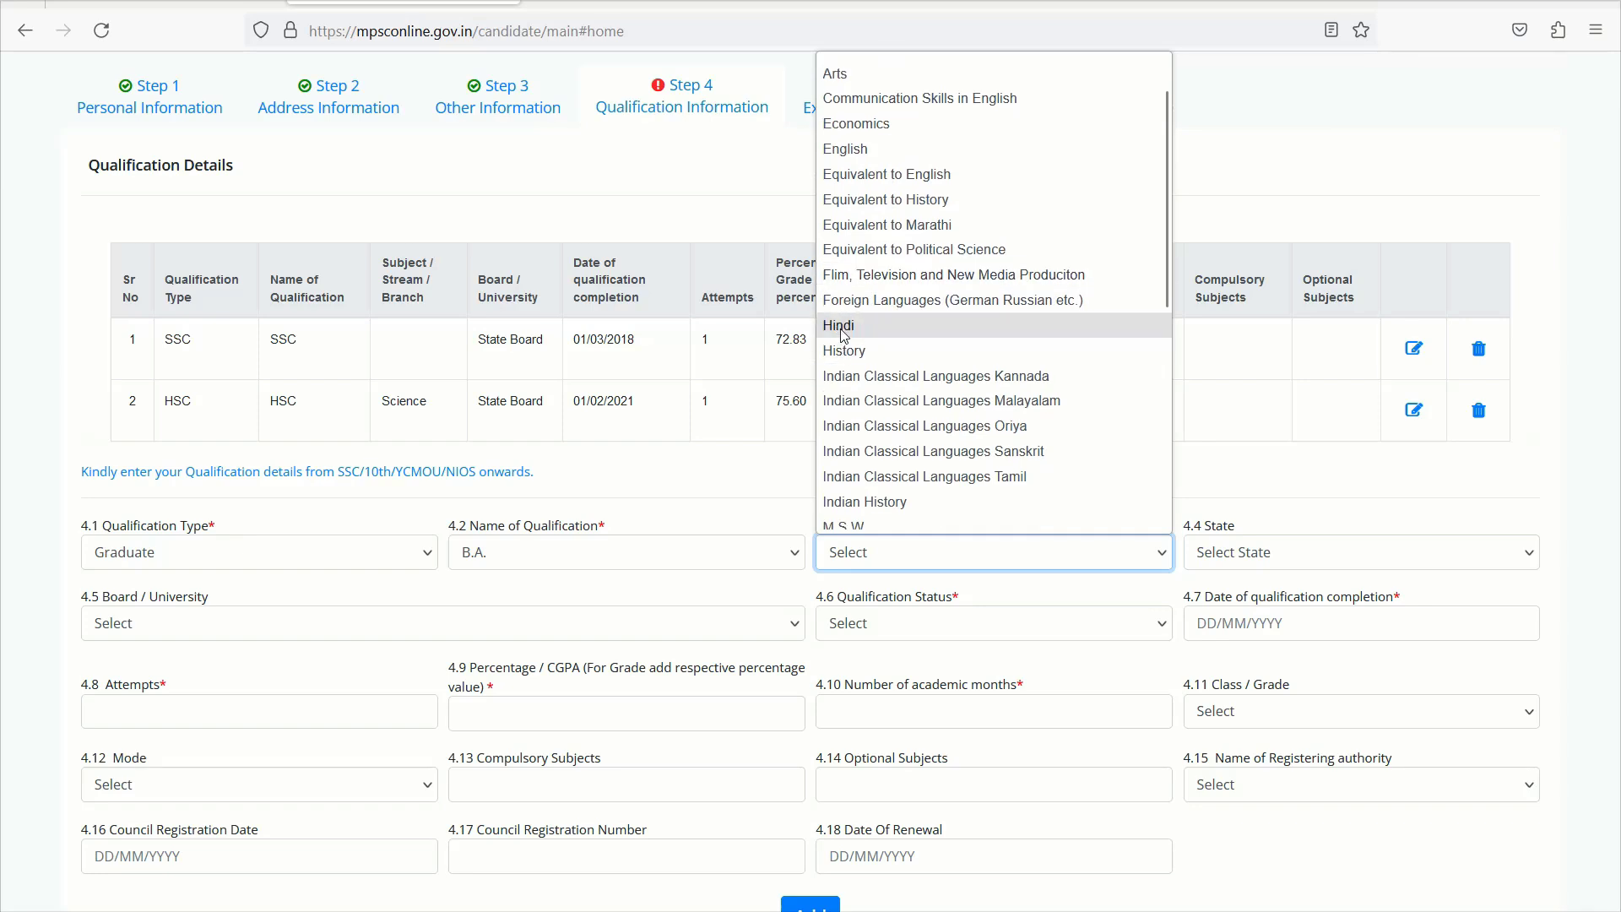
left_click(844, 327)
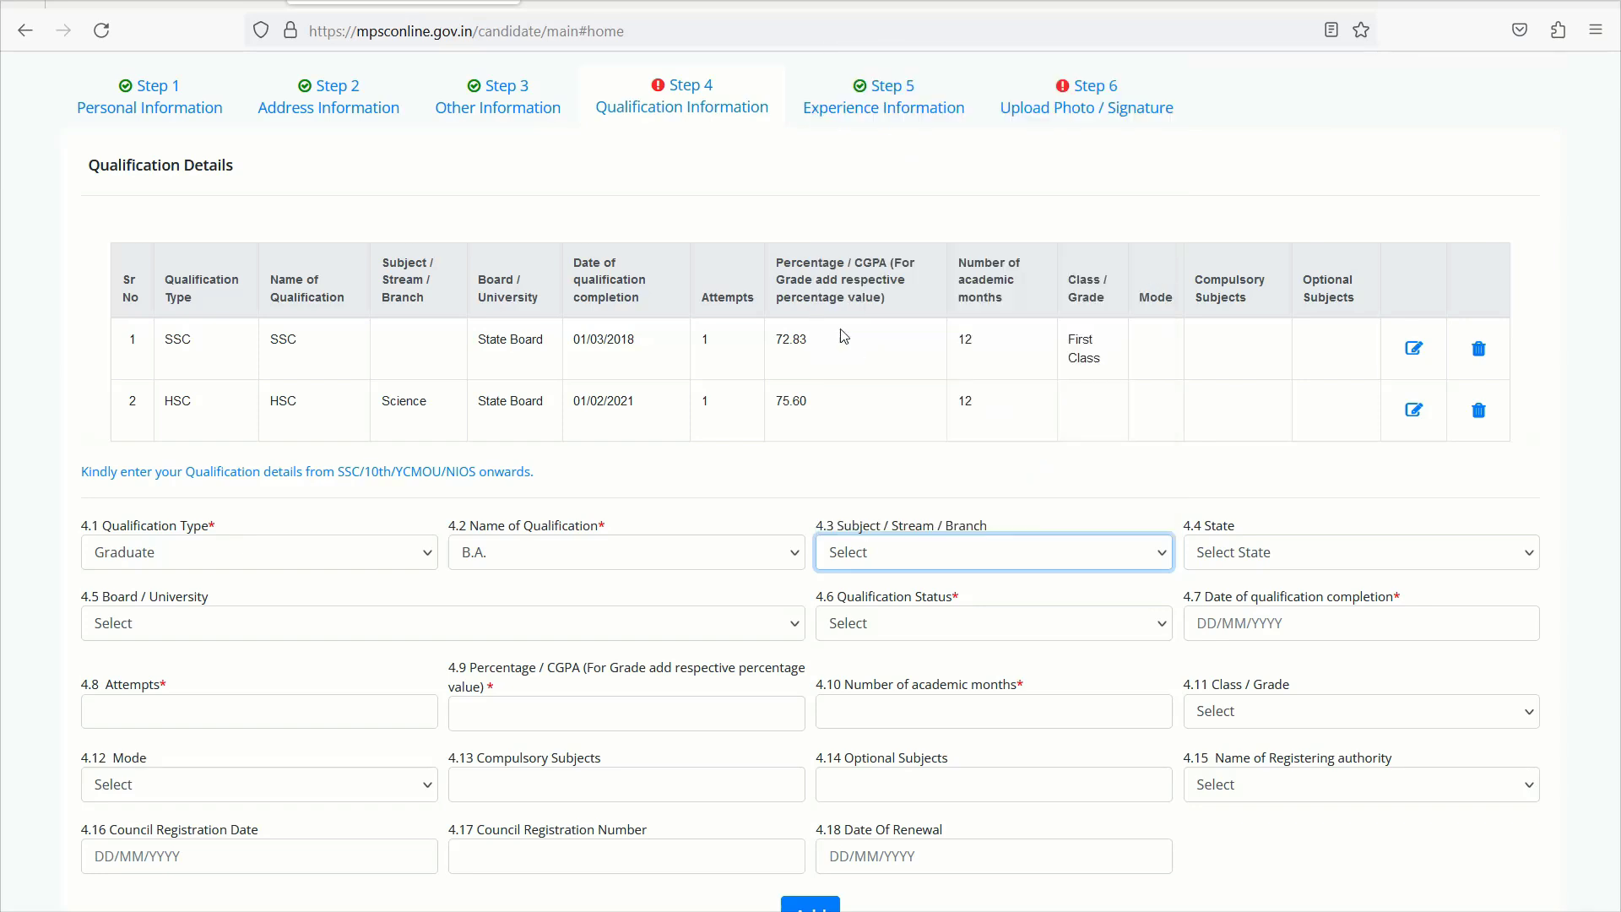
Set the B.A. qualification's state to MAHARASHTRA and its university to Yashwant Rao Chavan Maharashtra Open University, Dyangangotri,Nashik.
left_click(1266, 552)
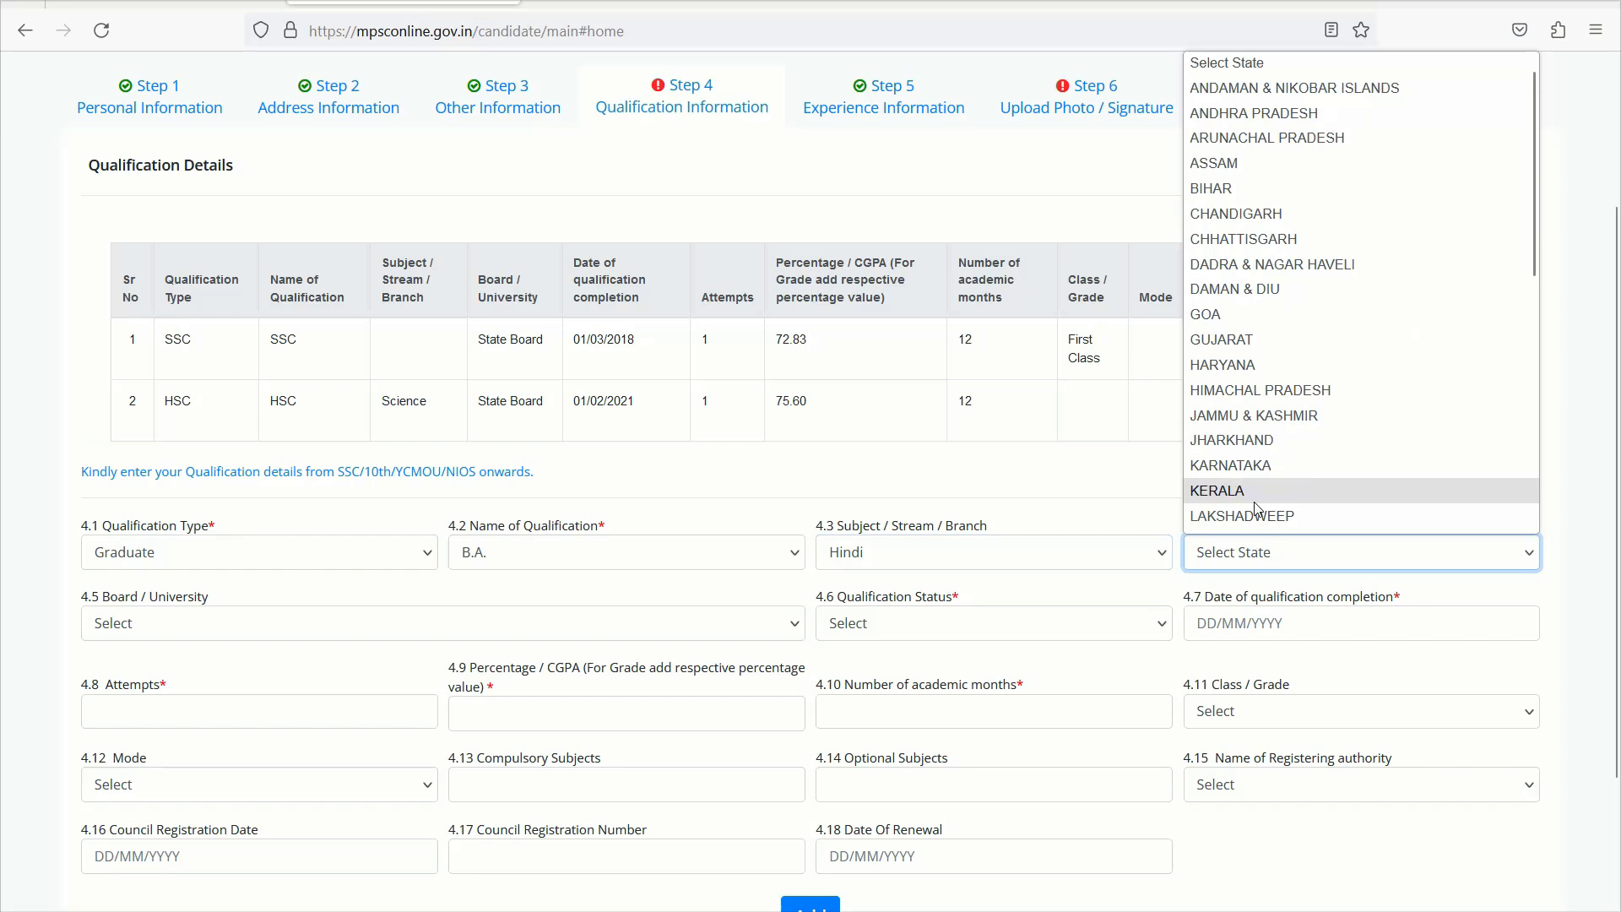
scroll(1257, 509, "down", 1)
scroll(1257, 509, "down", 1)
left_click(1253, 513)
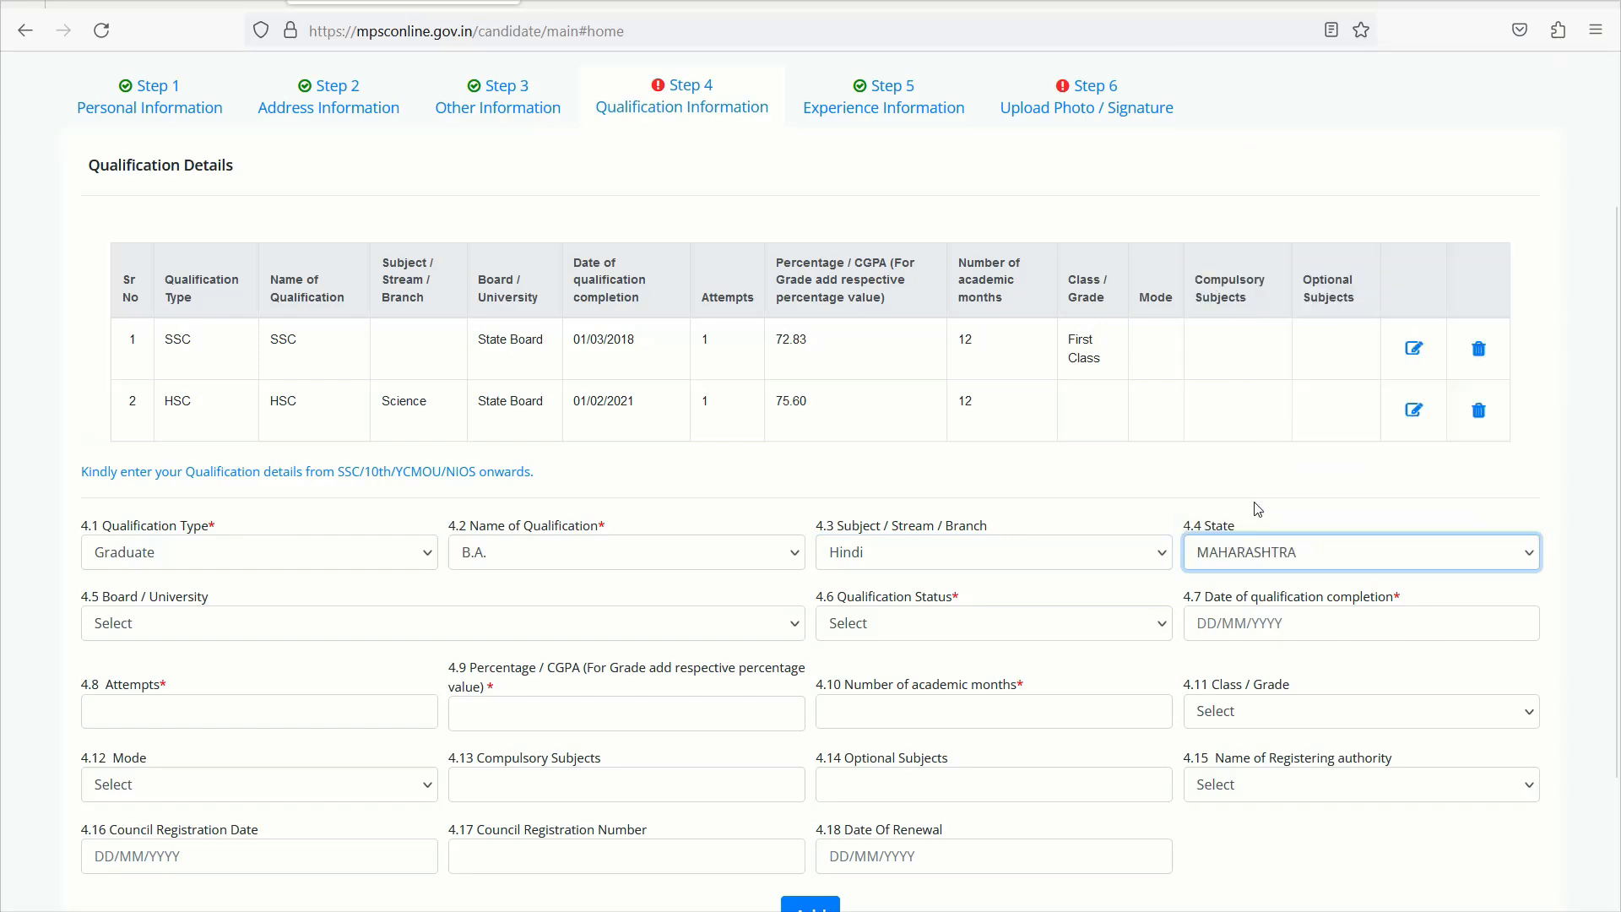
left_click(419, 624)
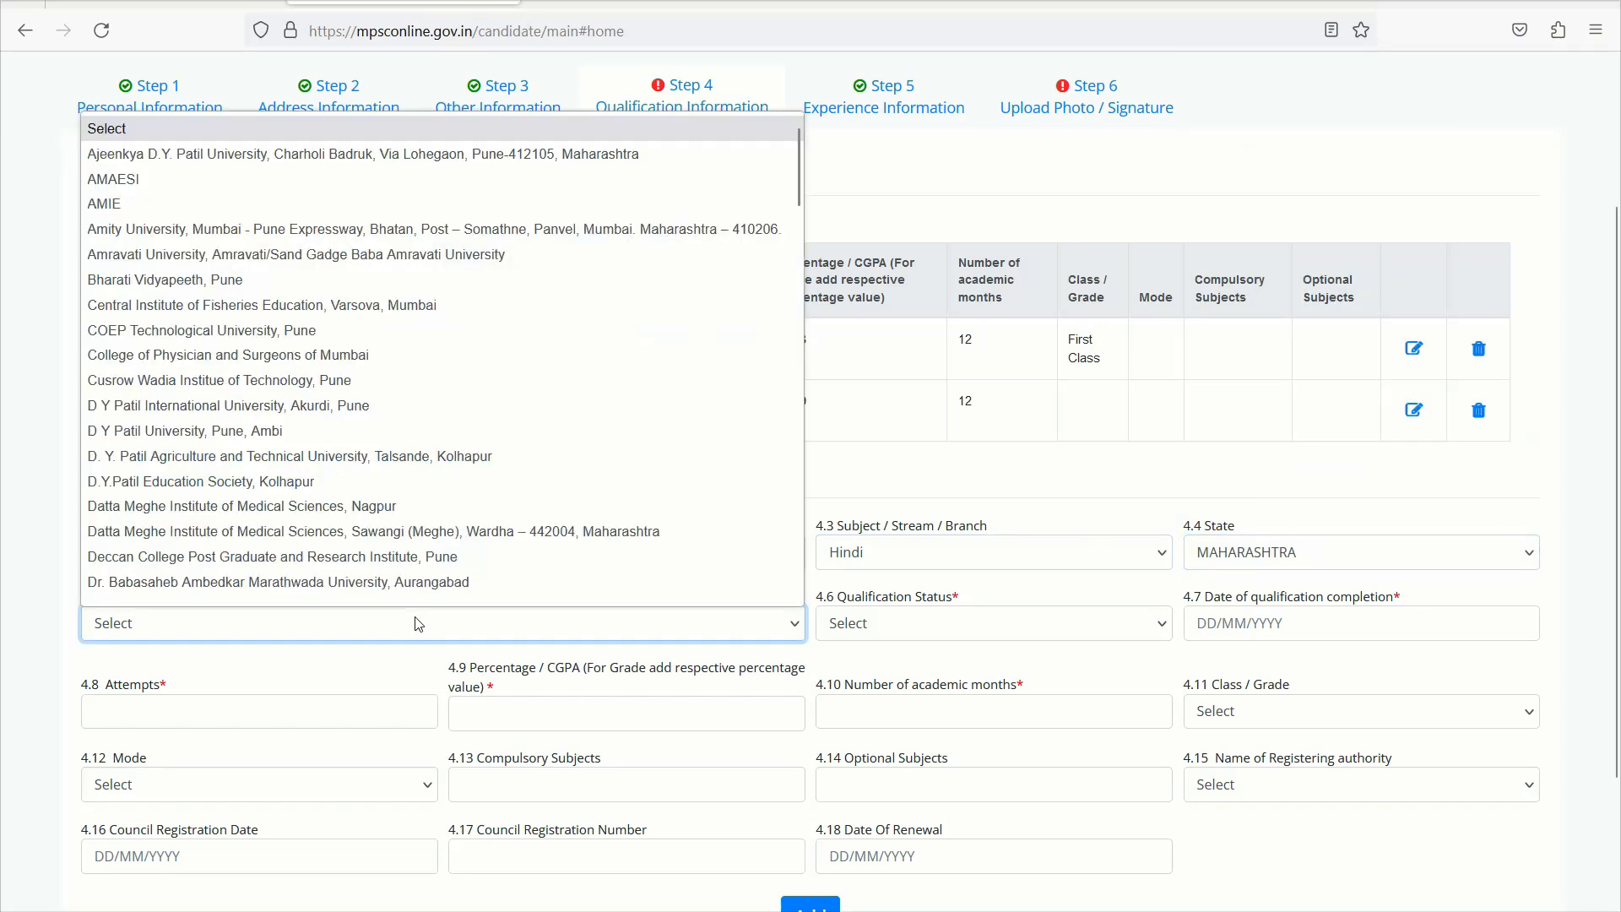
scroll(349, 590, "down", 1)
key("y")
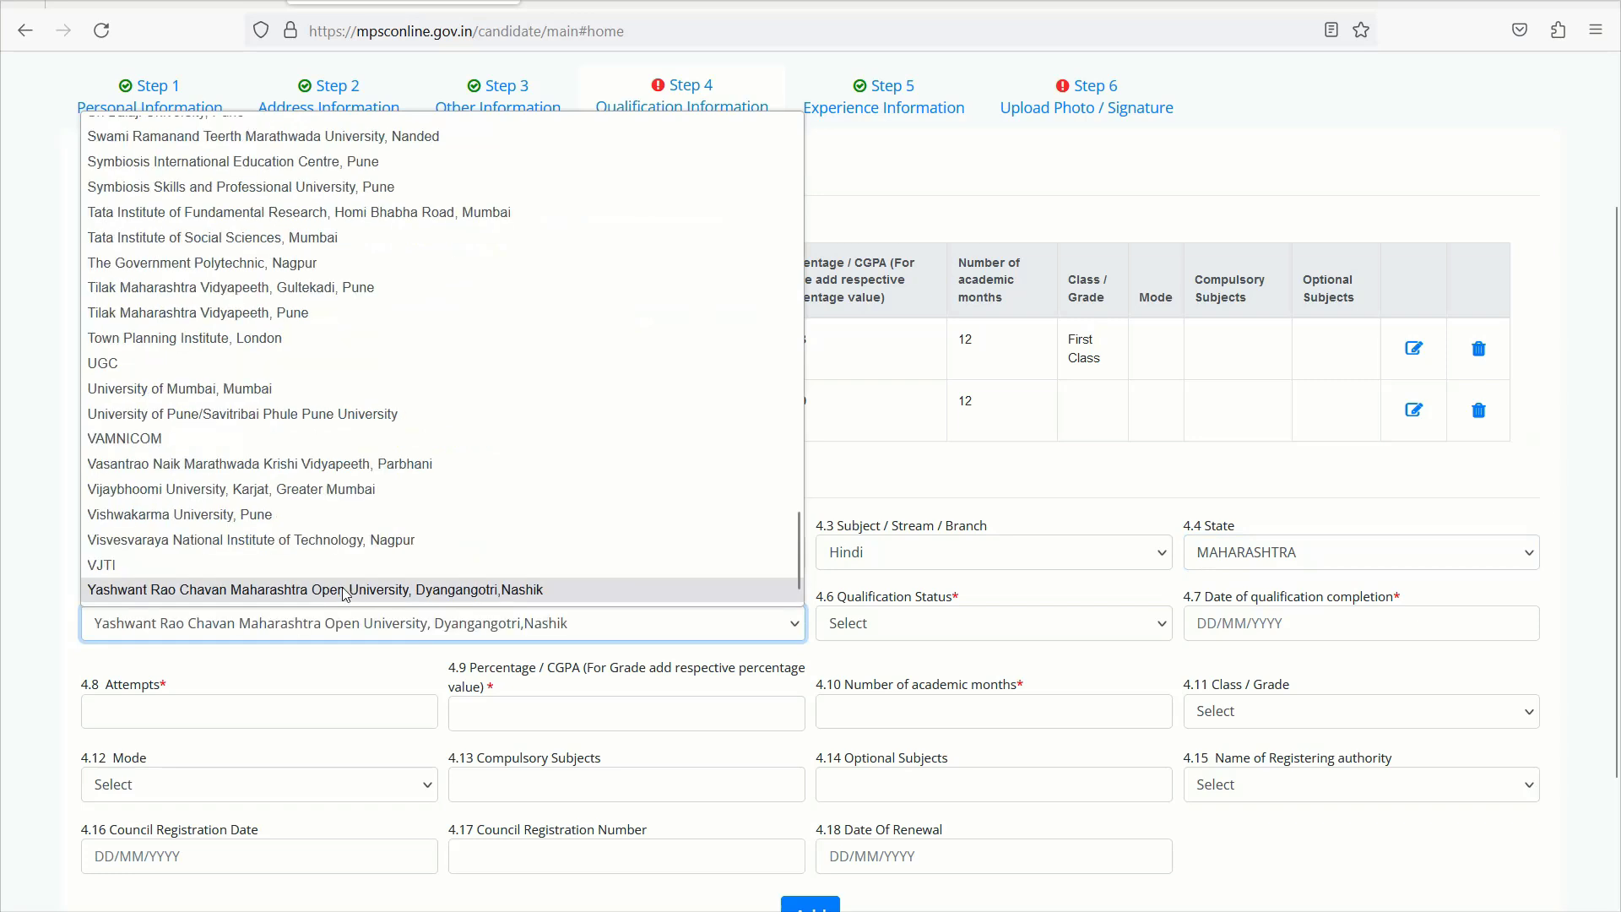
left_click(270, 590)
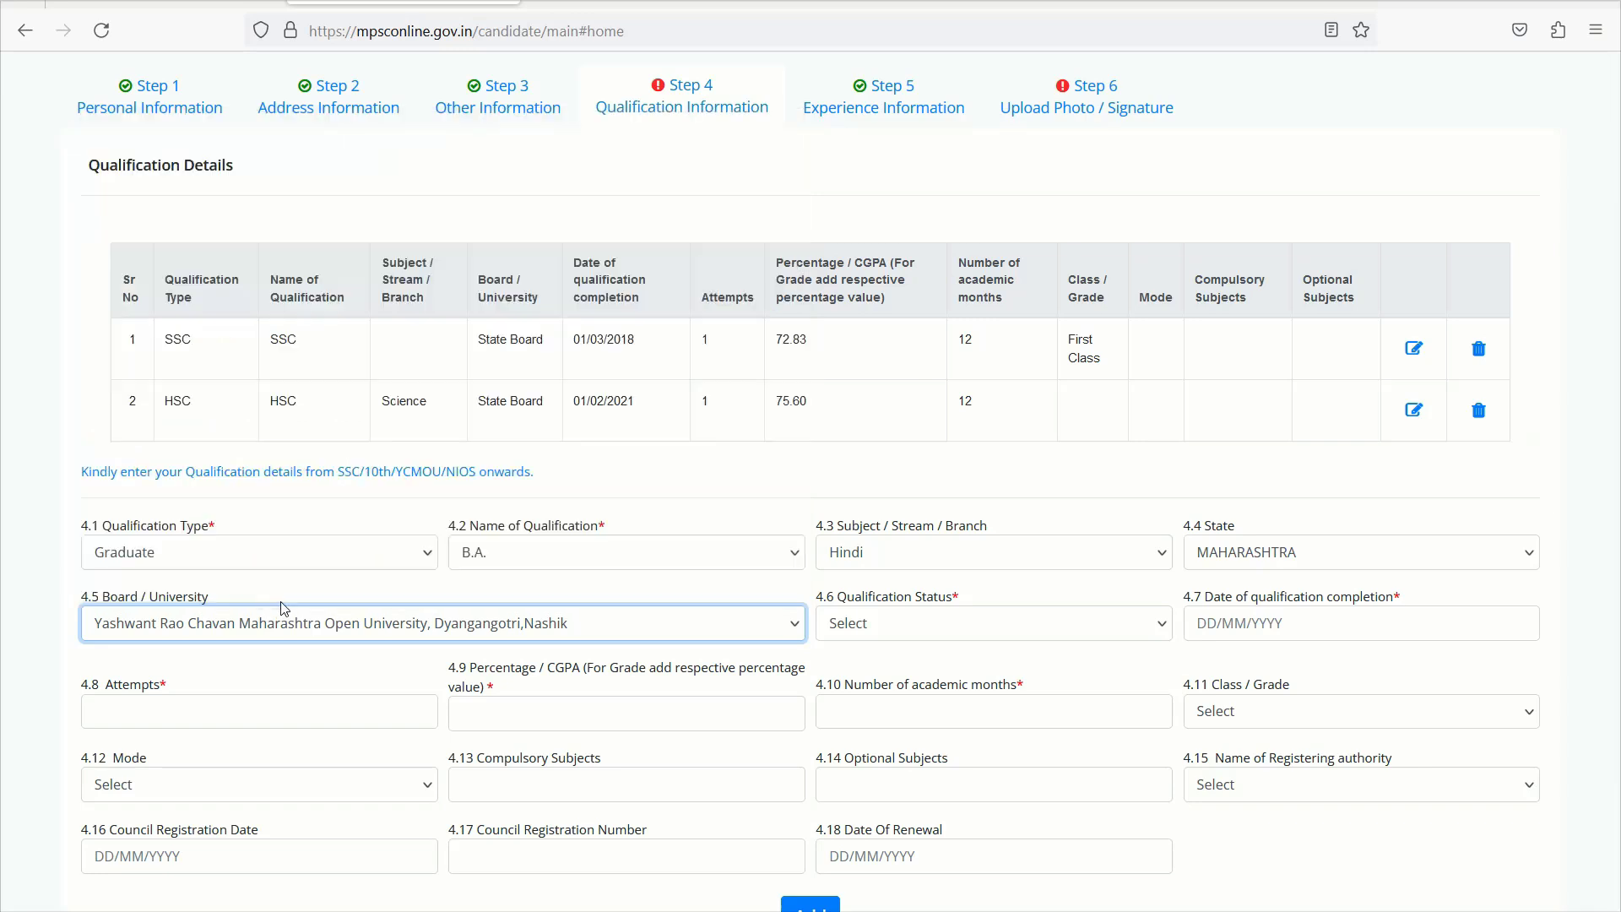
Set the B.A. qualification status to Passed and its date of completion to 05/06/2023.
left_click(956, 621)
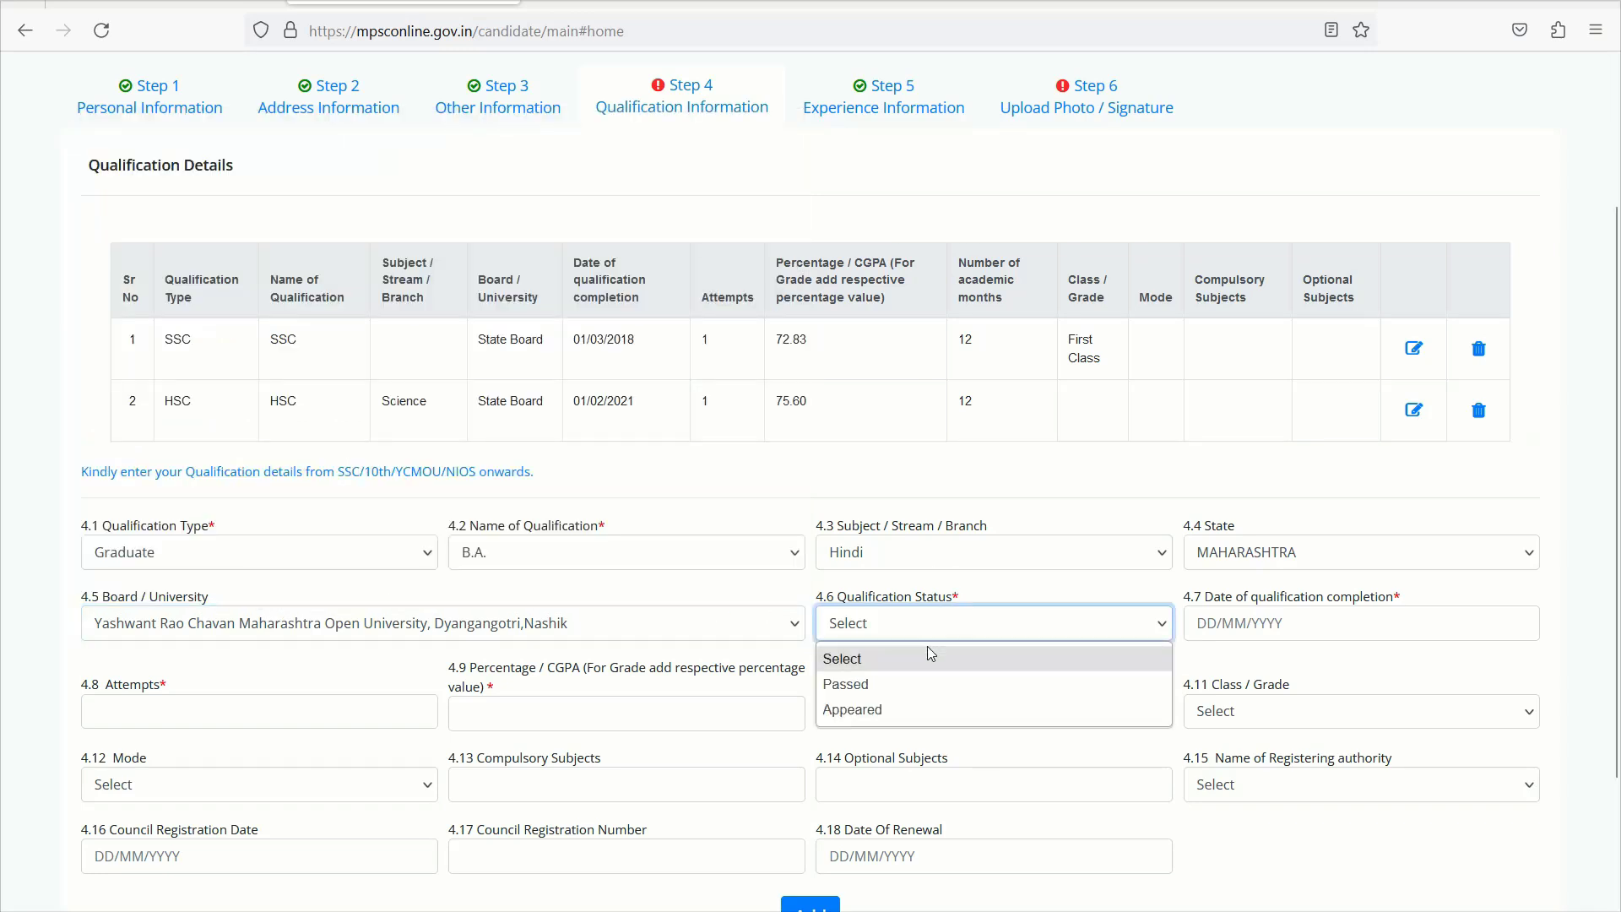
left_click(883, 684)
left_click(1313, 612)
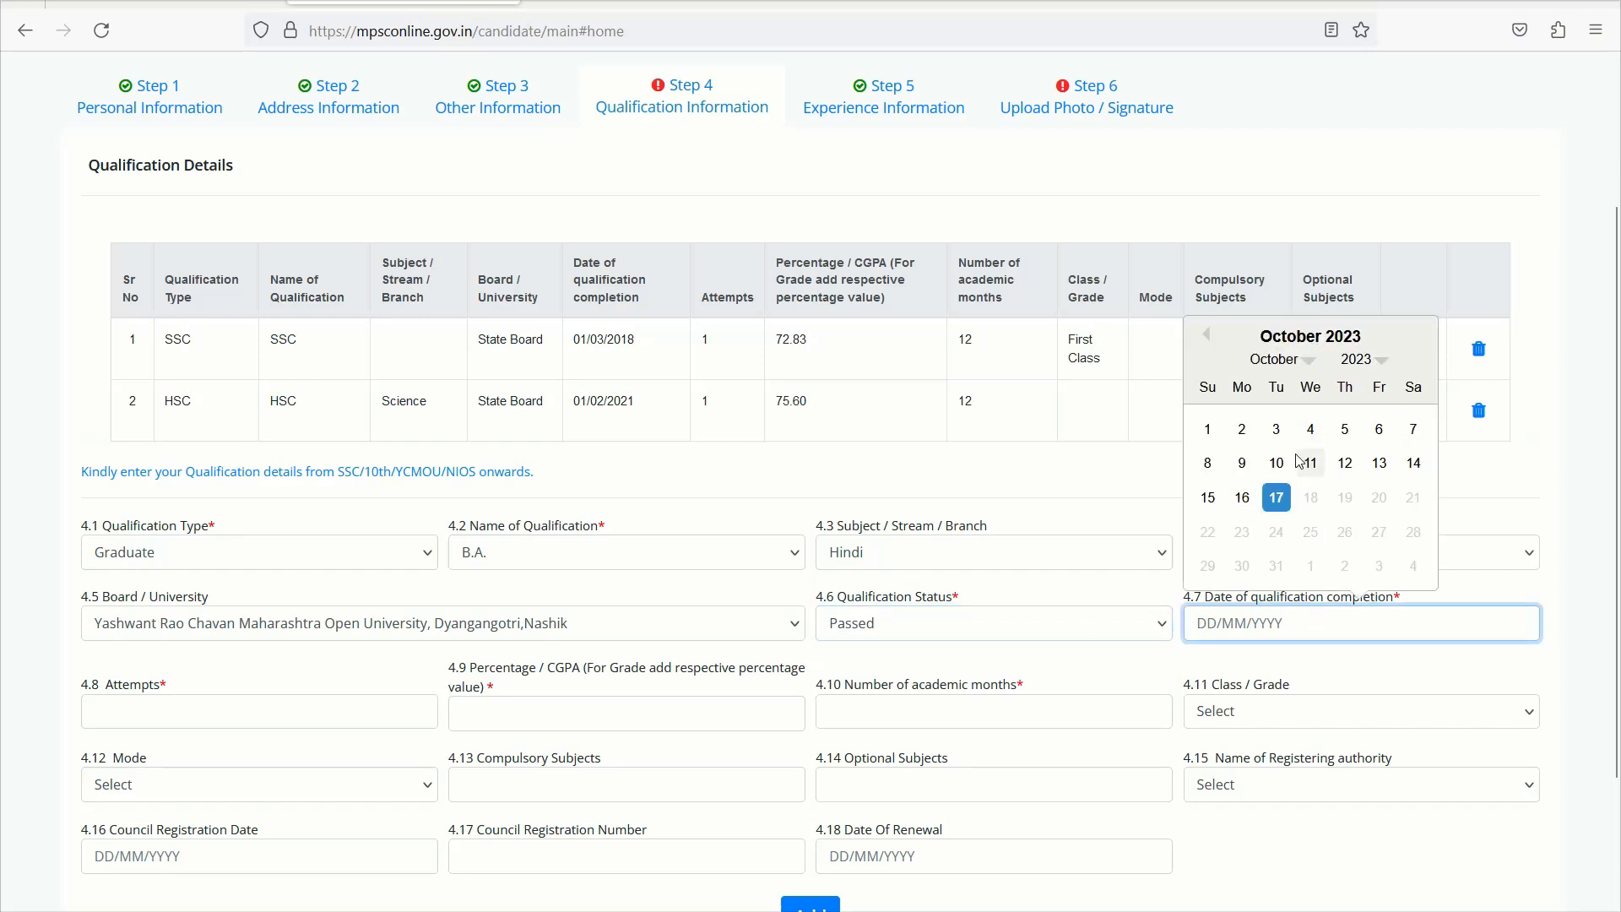
left_click(1285, 369)
left_click(1285, 369)
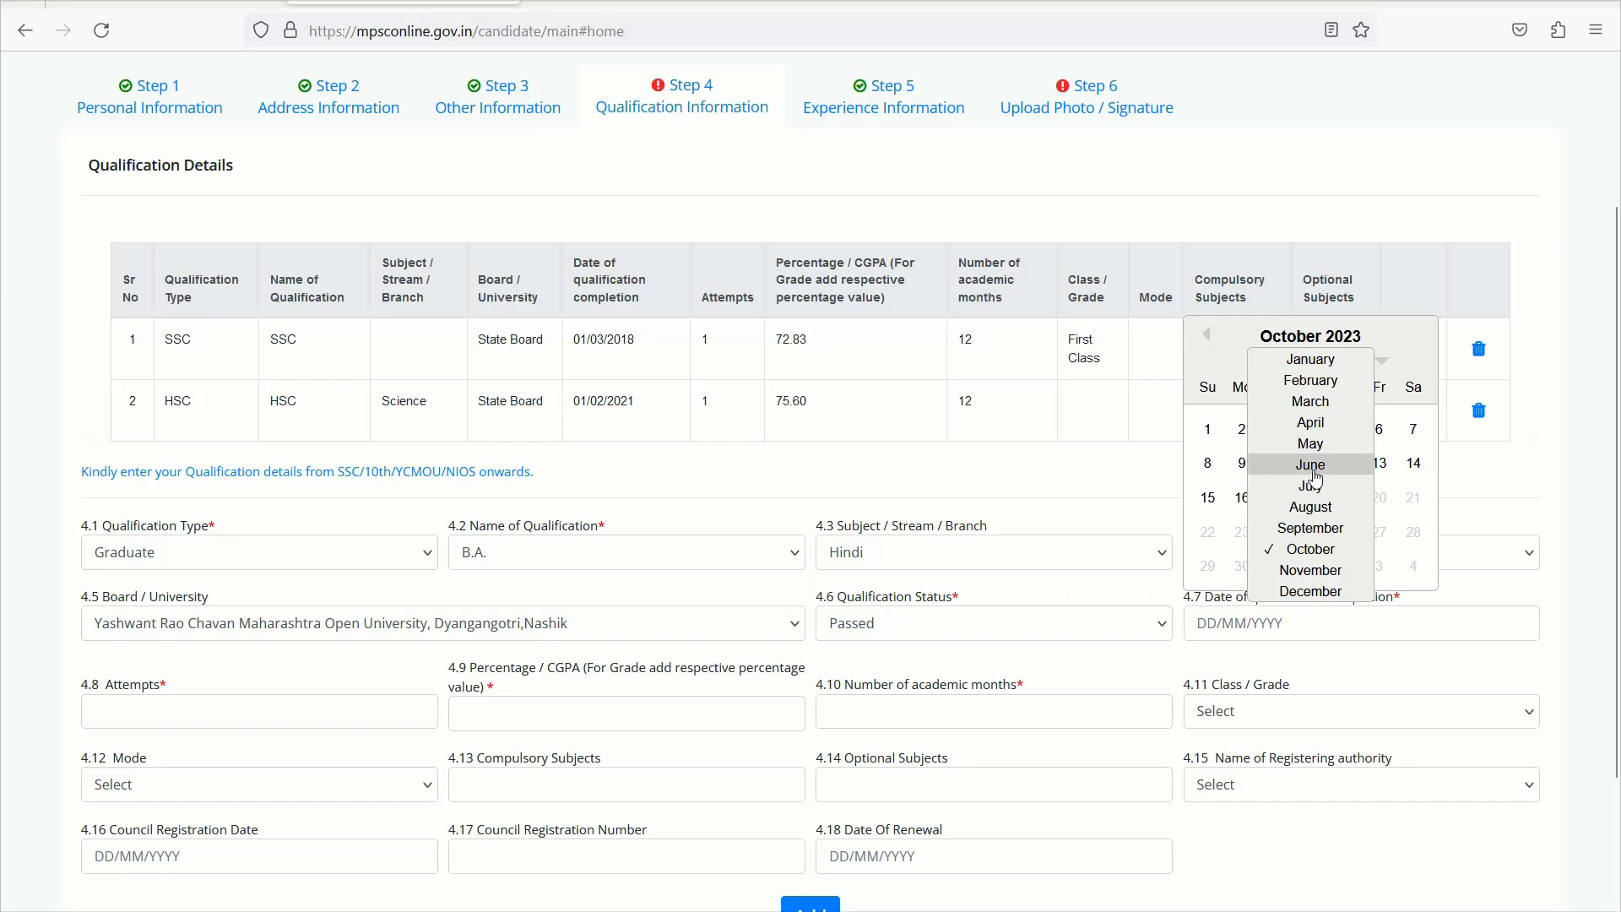
left_click(1306, 460)
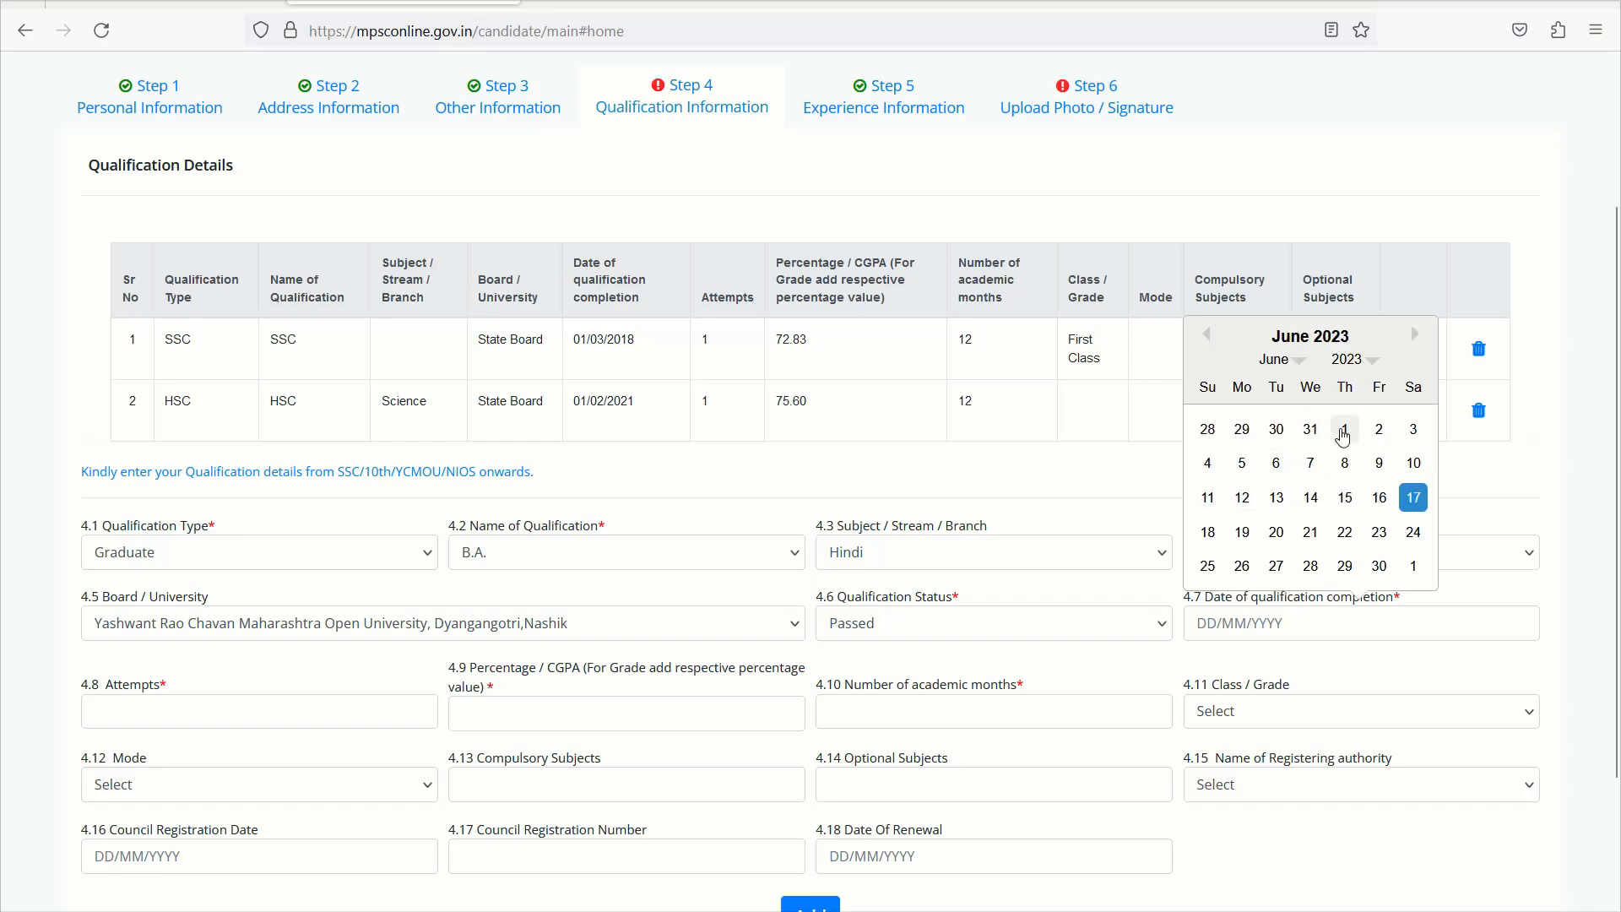
left_click(1246, 466)
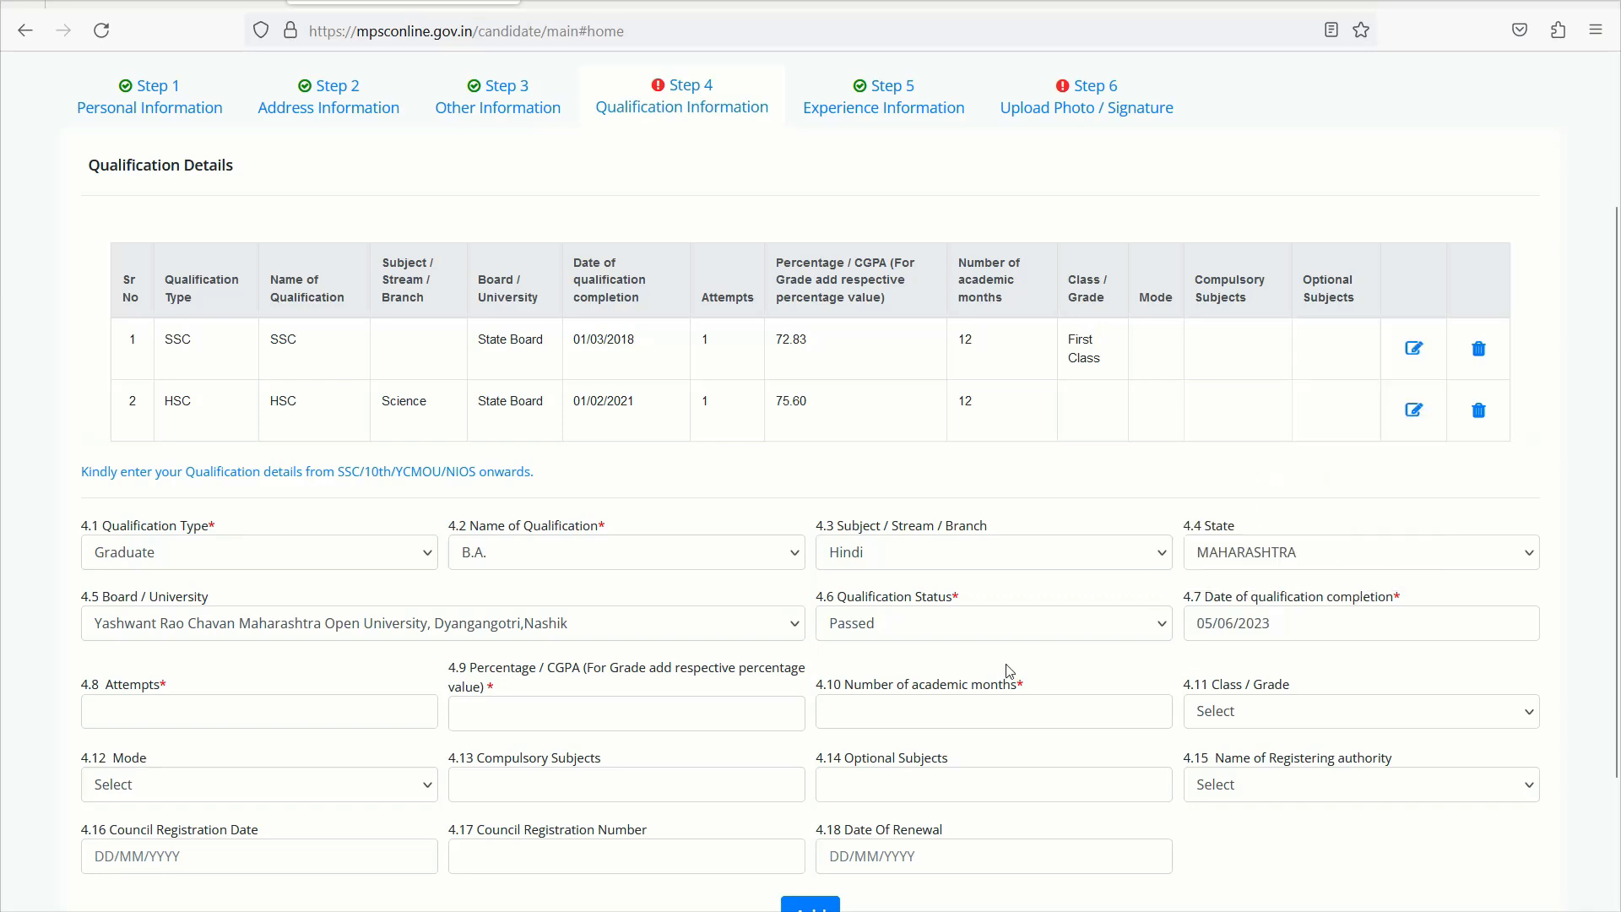
Enter 1 as the number of attempts and 72.83 as the percentage for the B.A. qualification.
left_click(165, 719)
type("1")
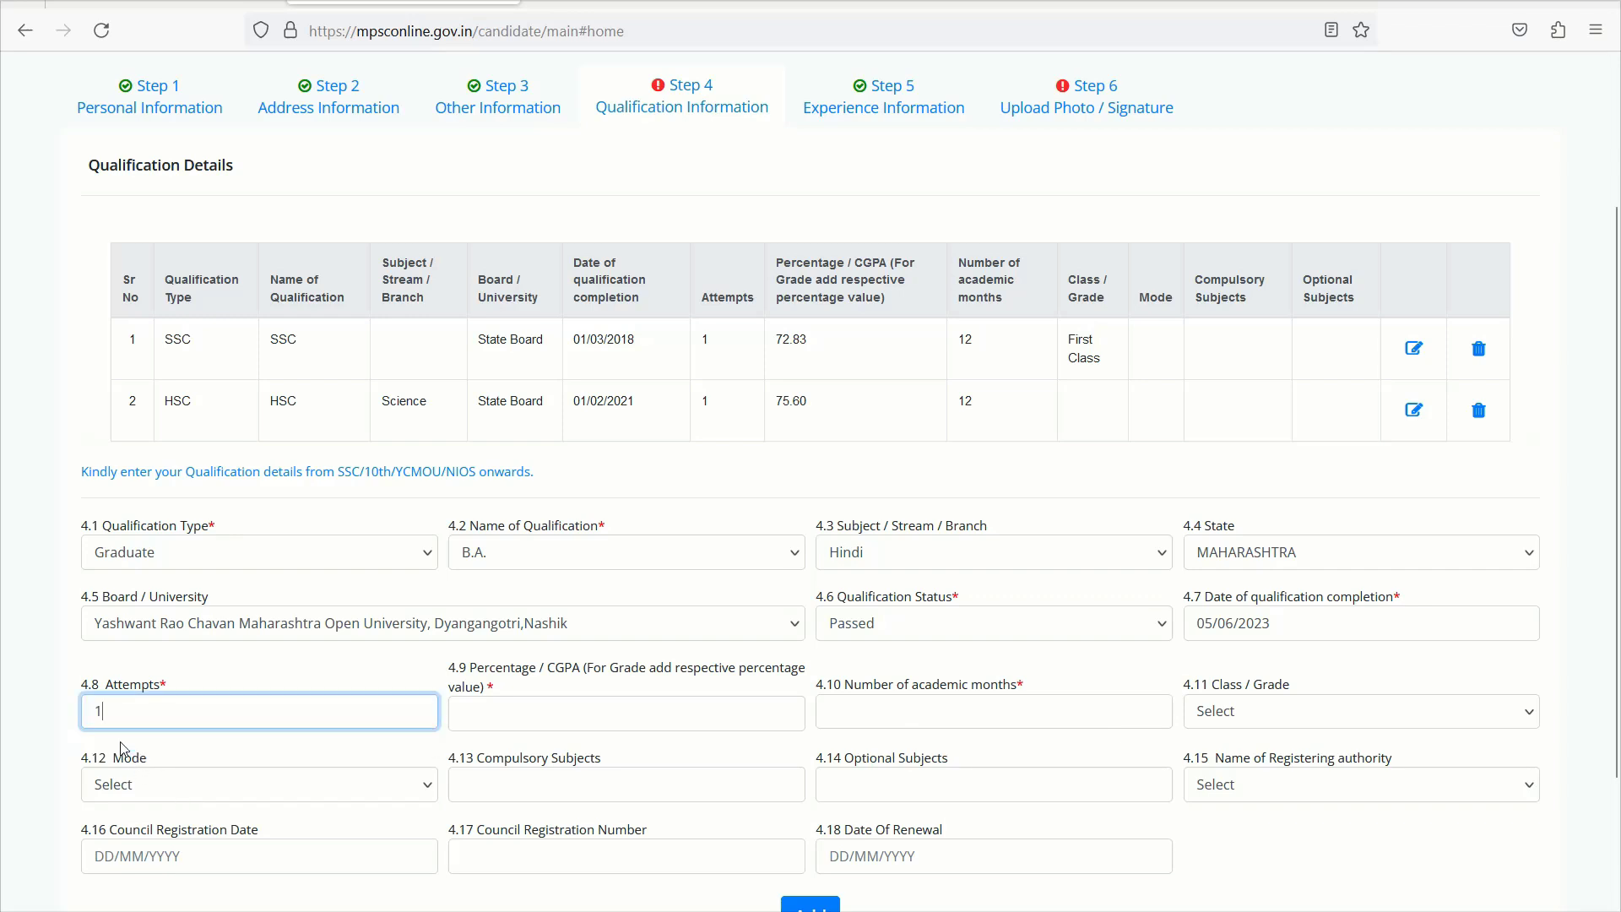
left_click(587, 720)
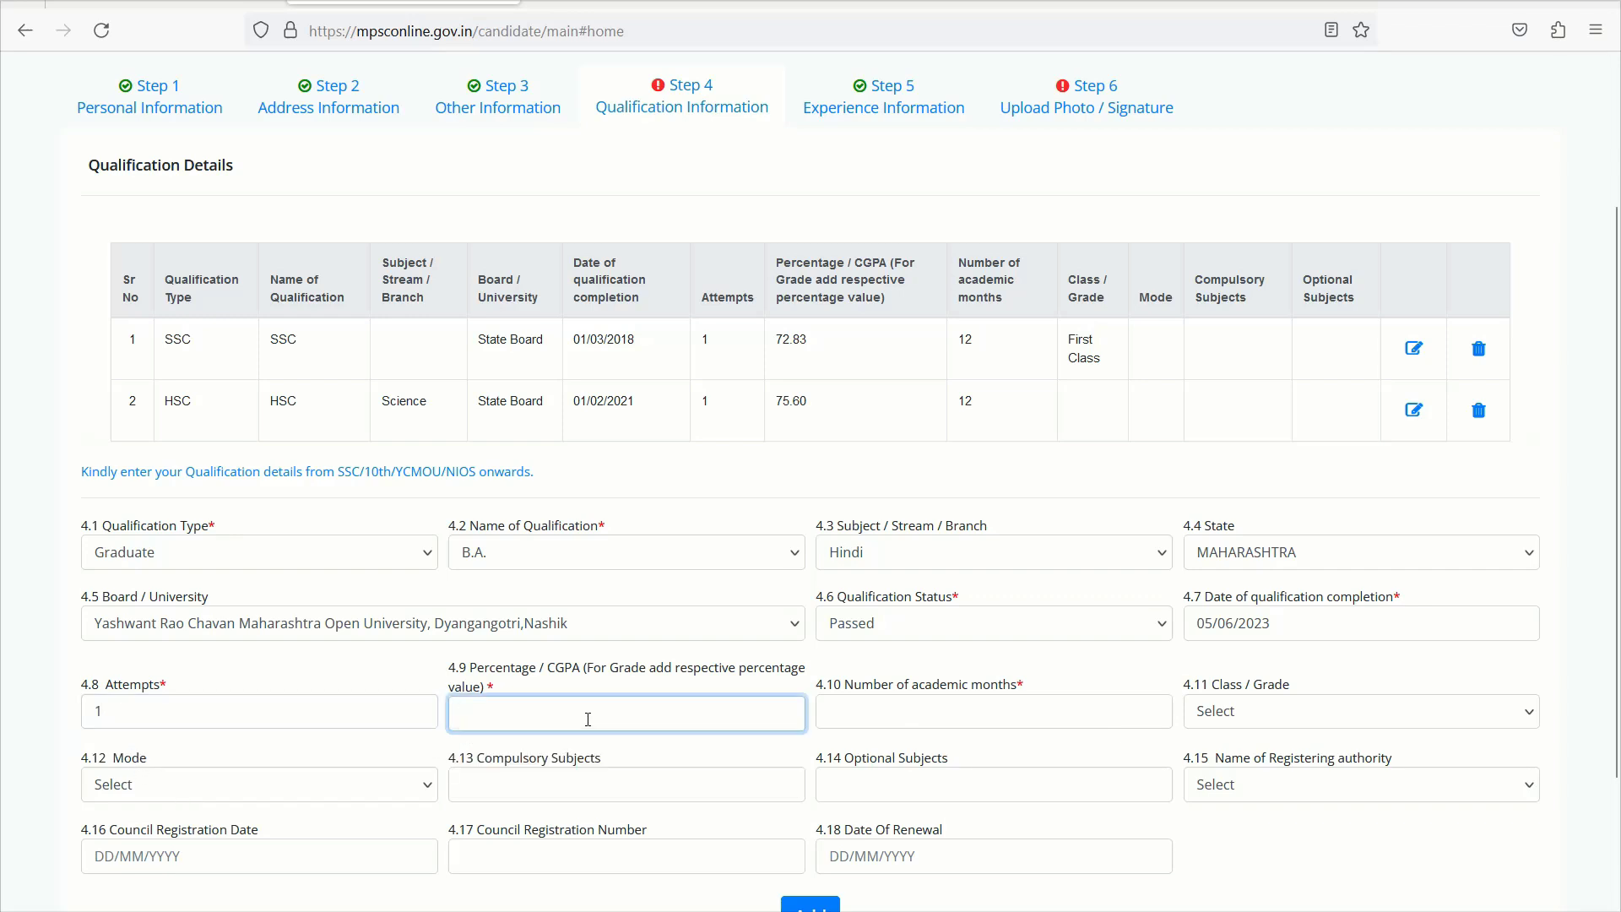
left_click(517, 744)
Set the B.A. qualification's number of academic months to 12 and its class or grade to First Class.
left_click(965, 708)
left_click(907, 712)
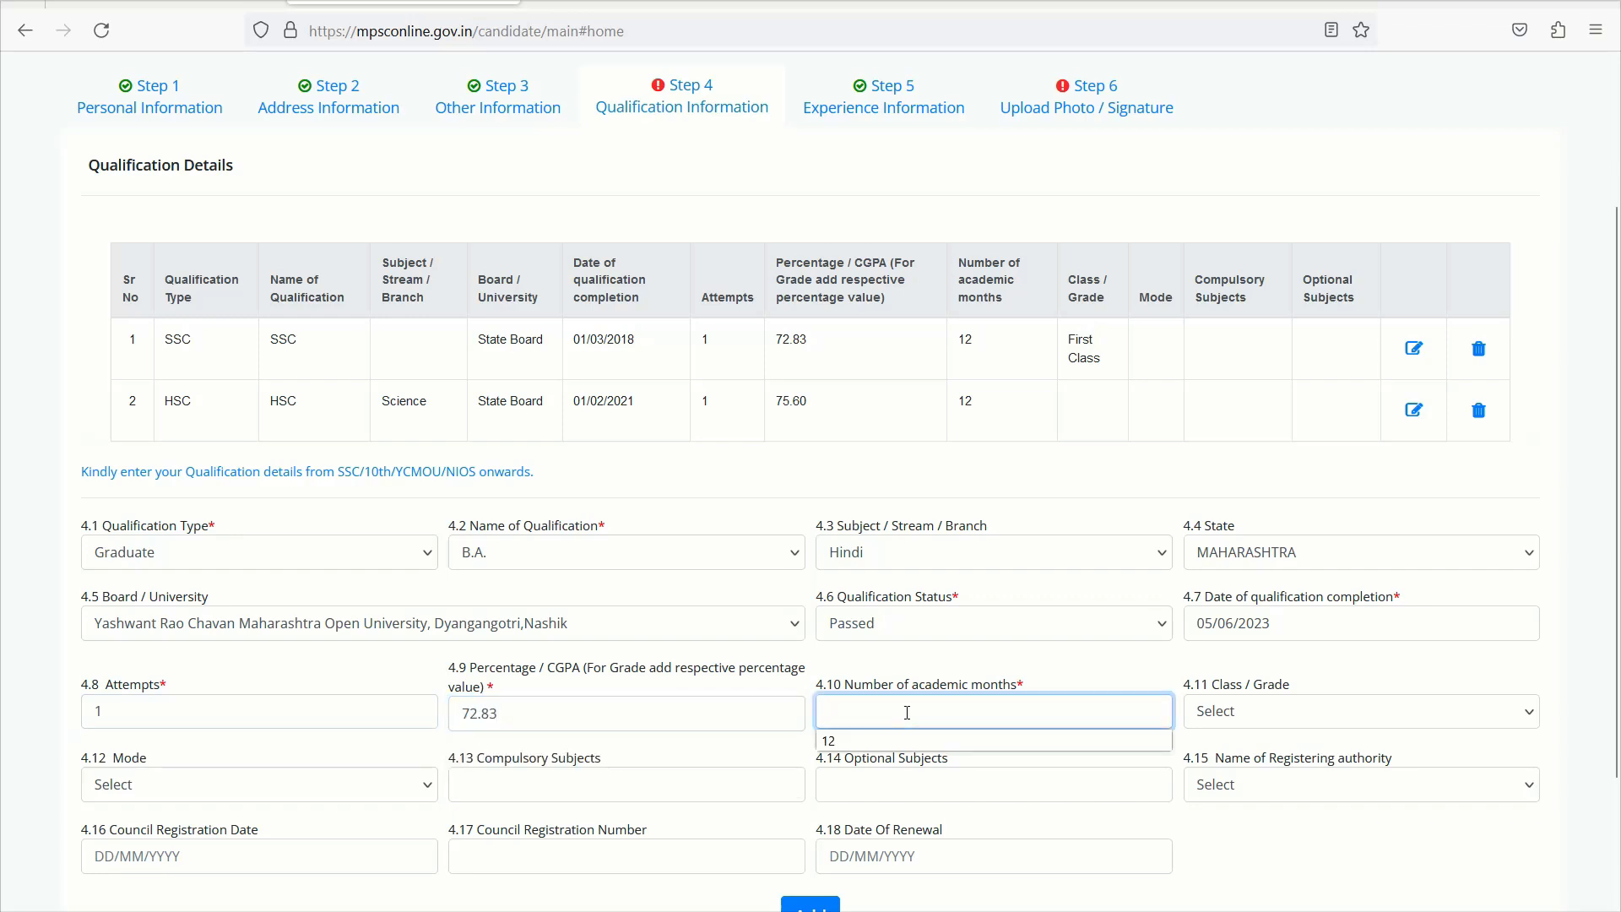
left_click(920, 740)
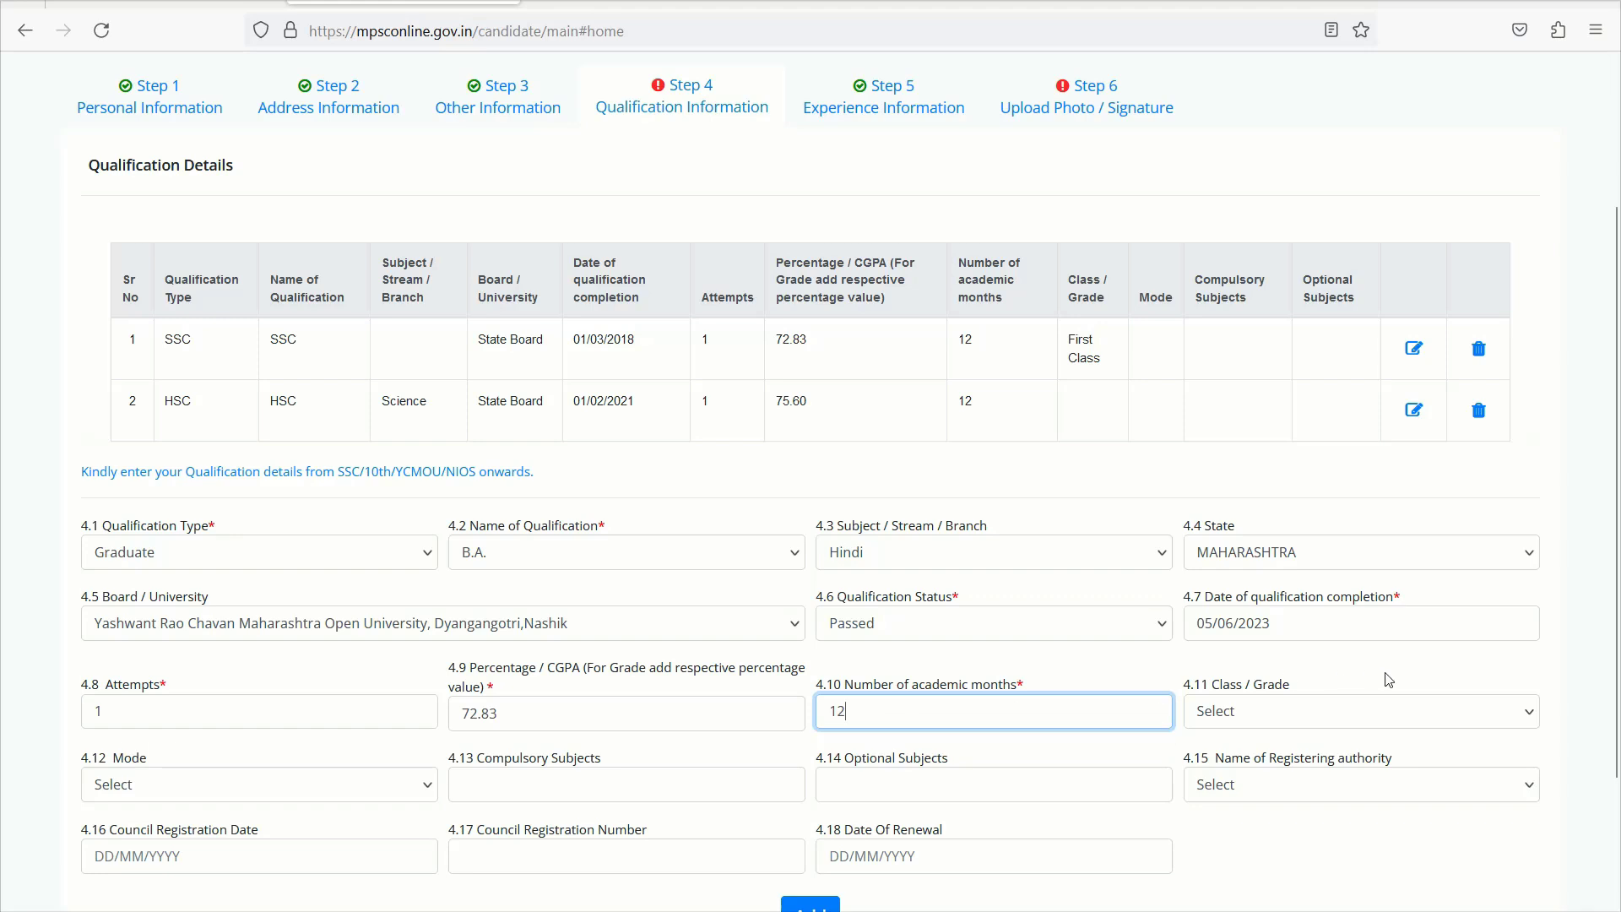
left_click(1332, 714)
left_click(1233, 775)
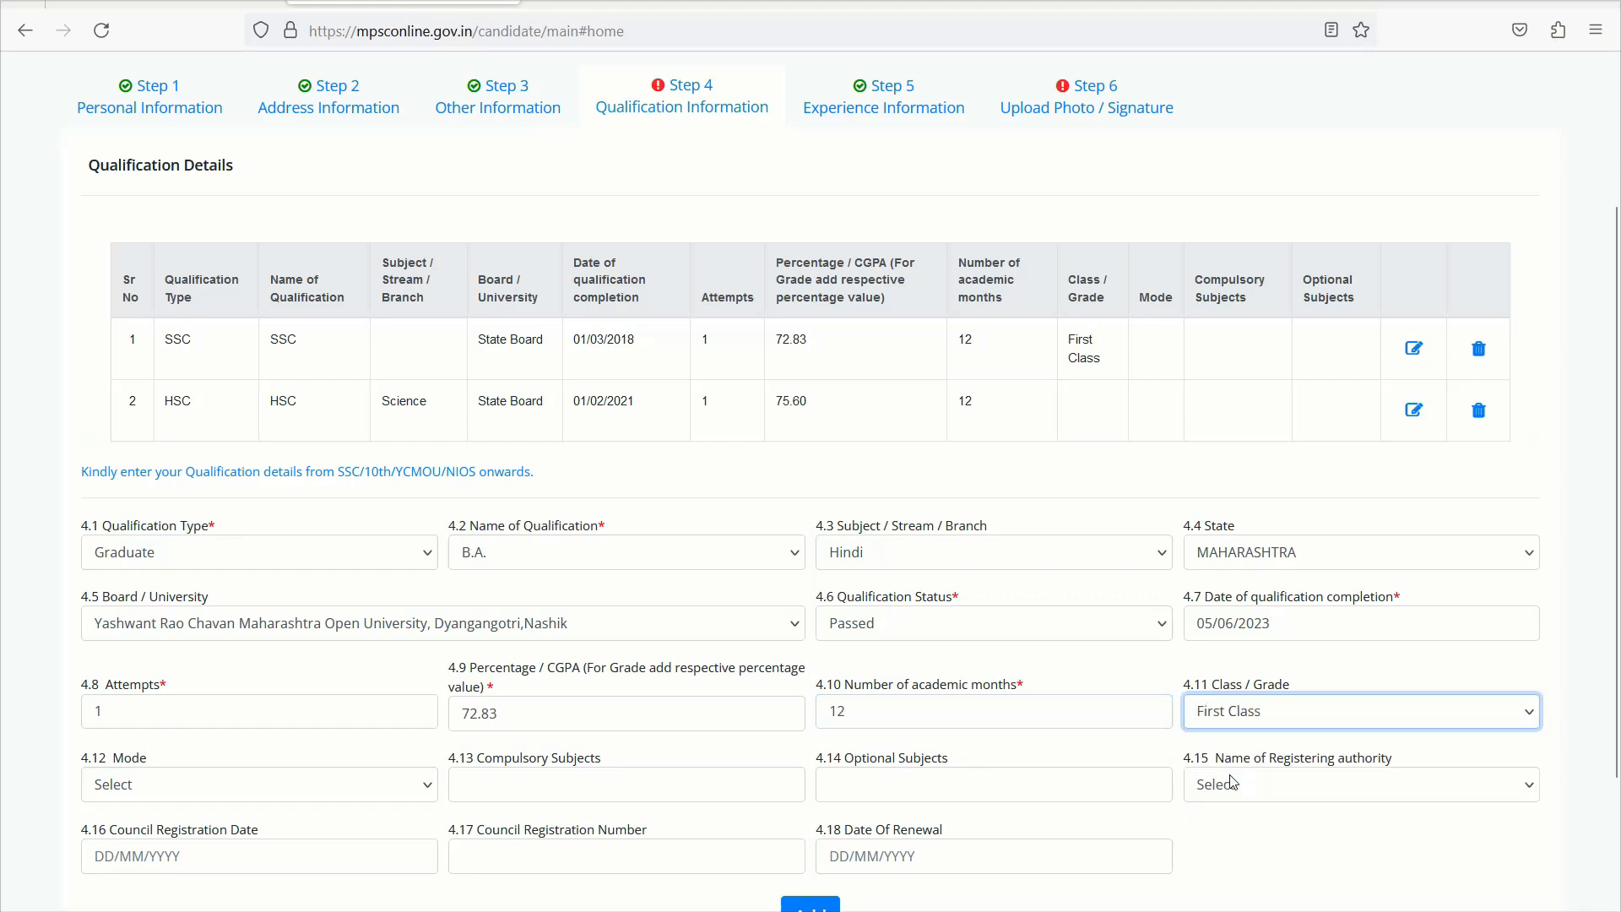
Add the completed B.A. graduate entry to the qualification list, leaving its mode unselected.
scroll(1116, 677, "down", 3)
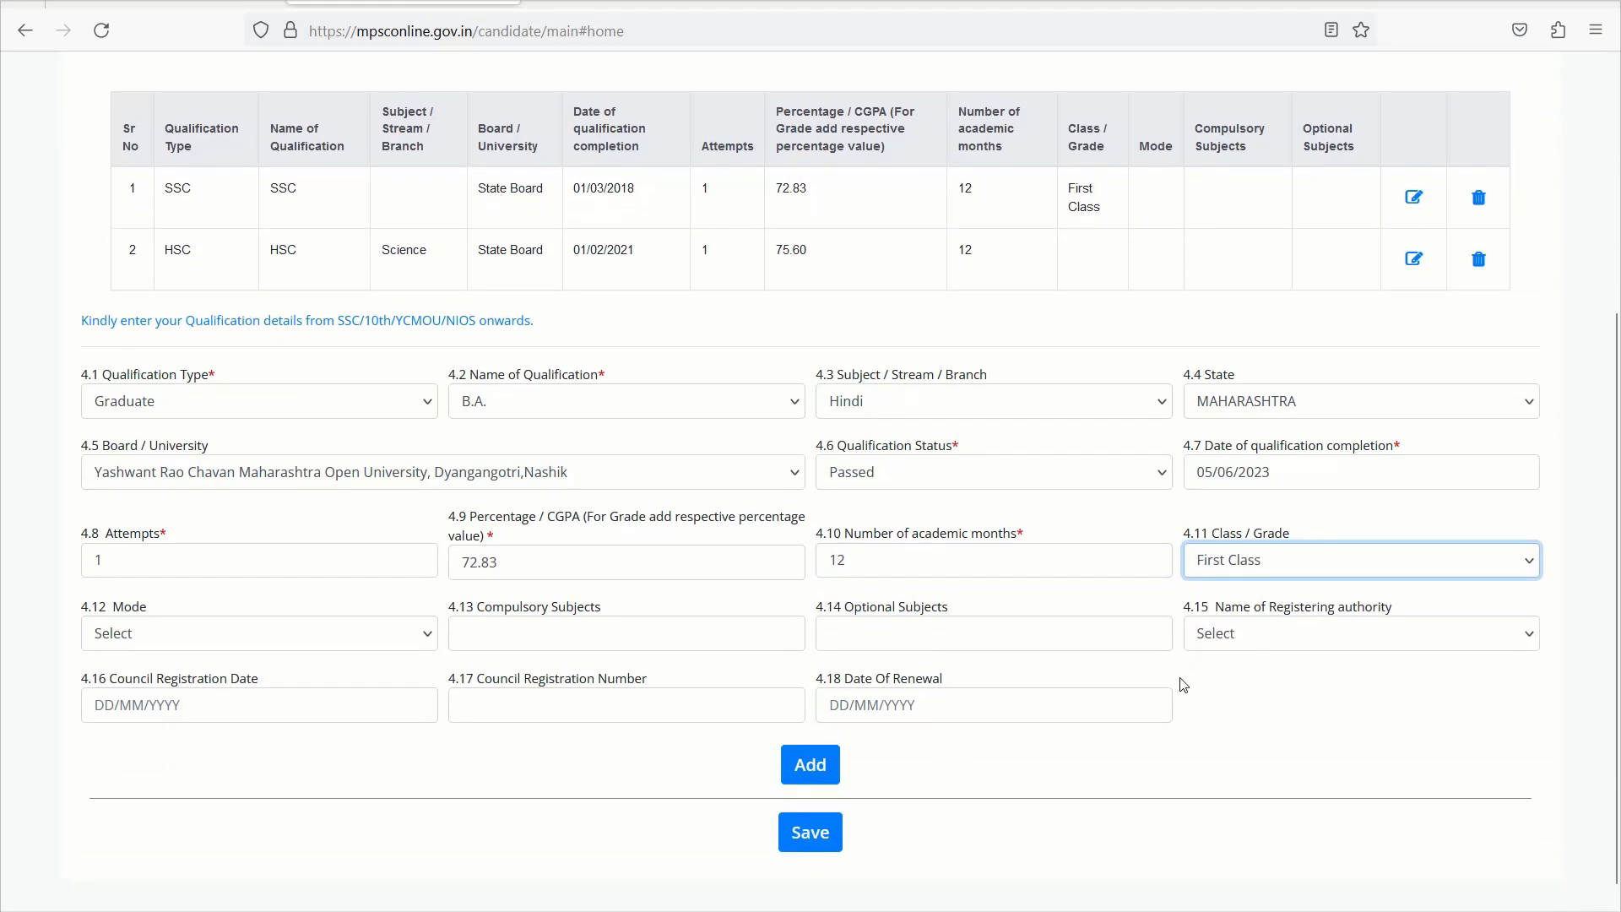
left_click(187, 640)
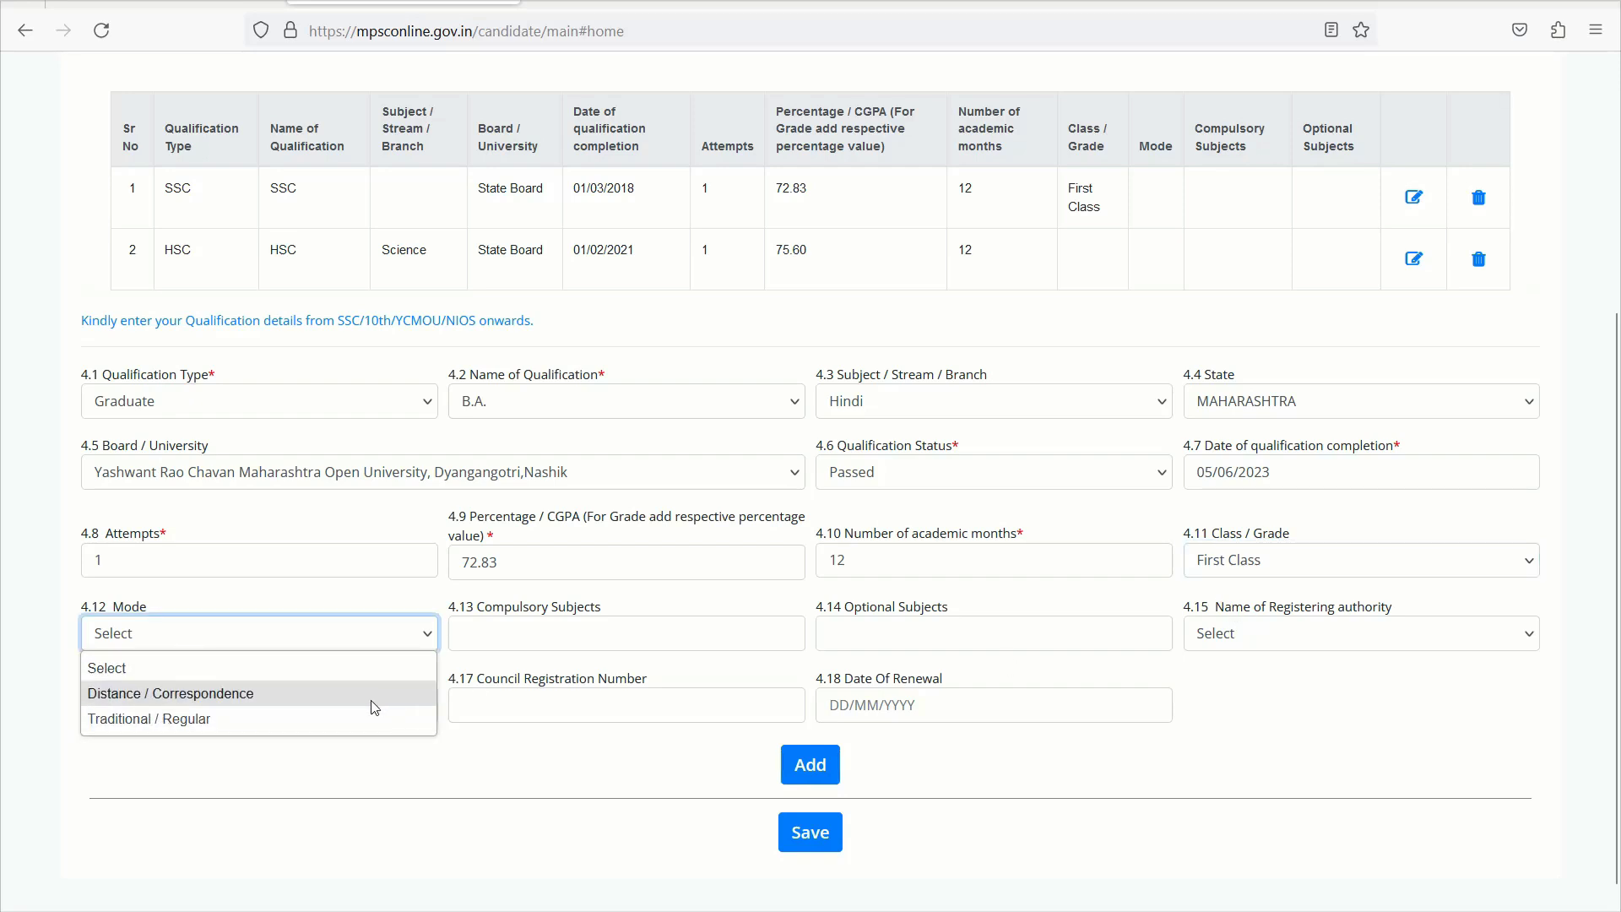
left_click(556, 792)
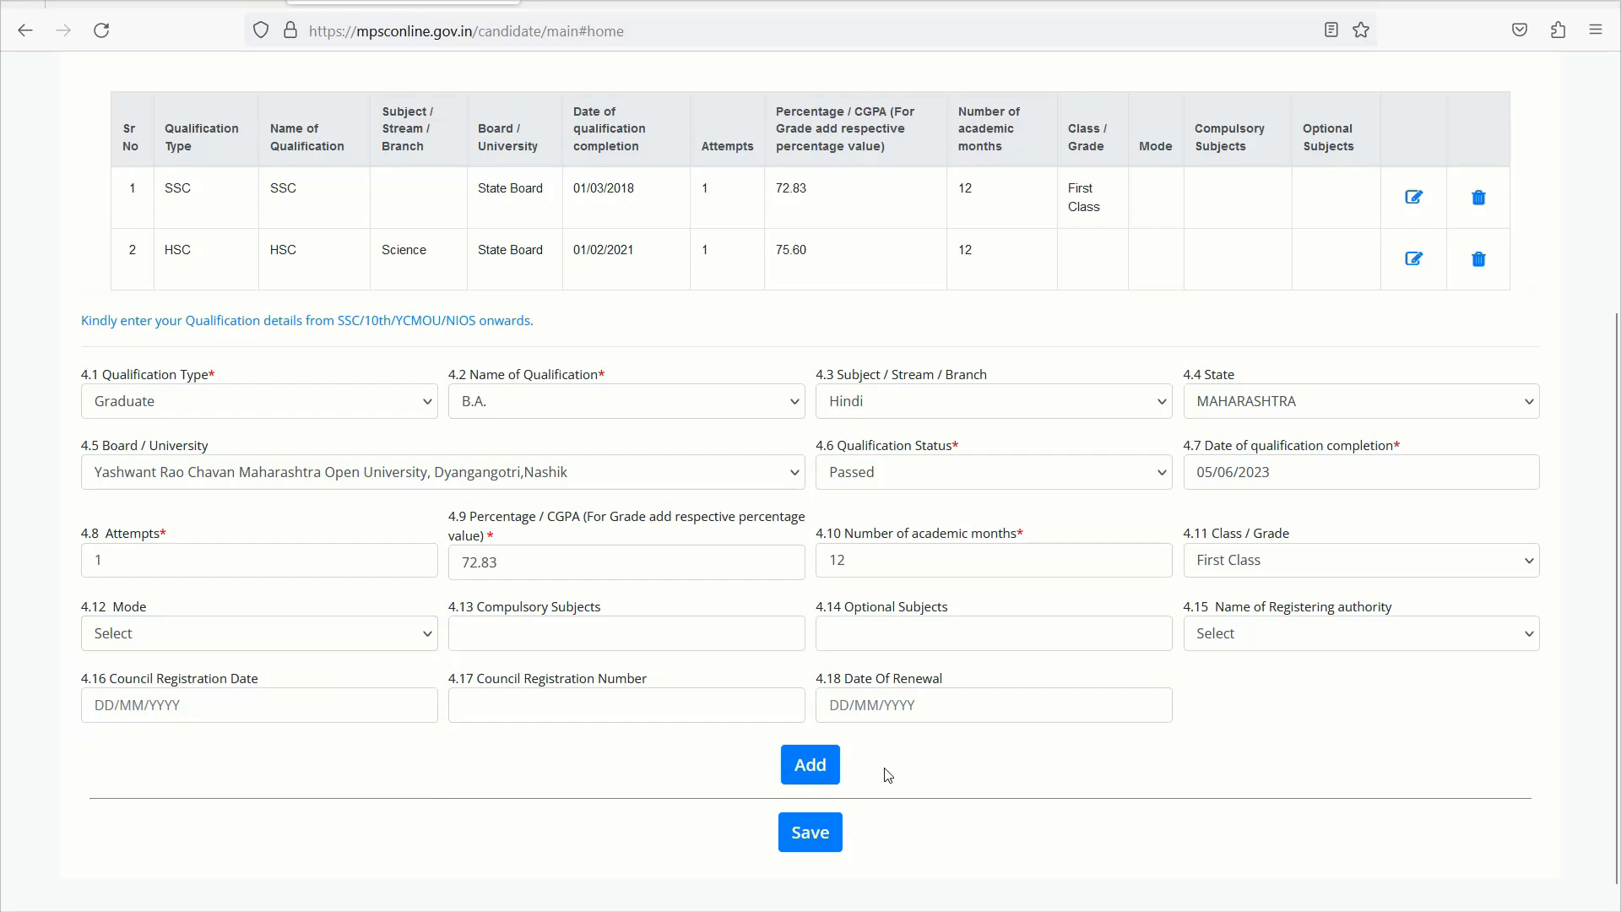
left_click(811, 765)
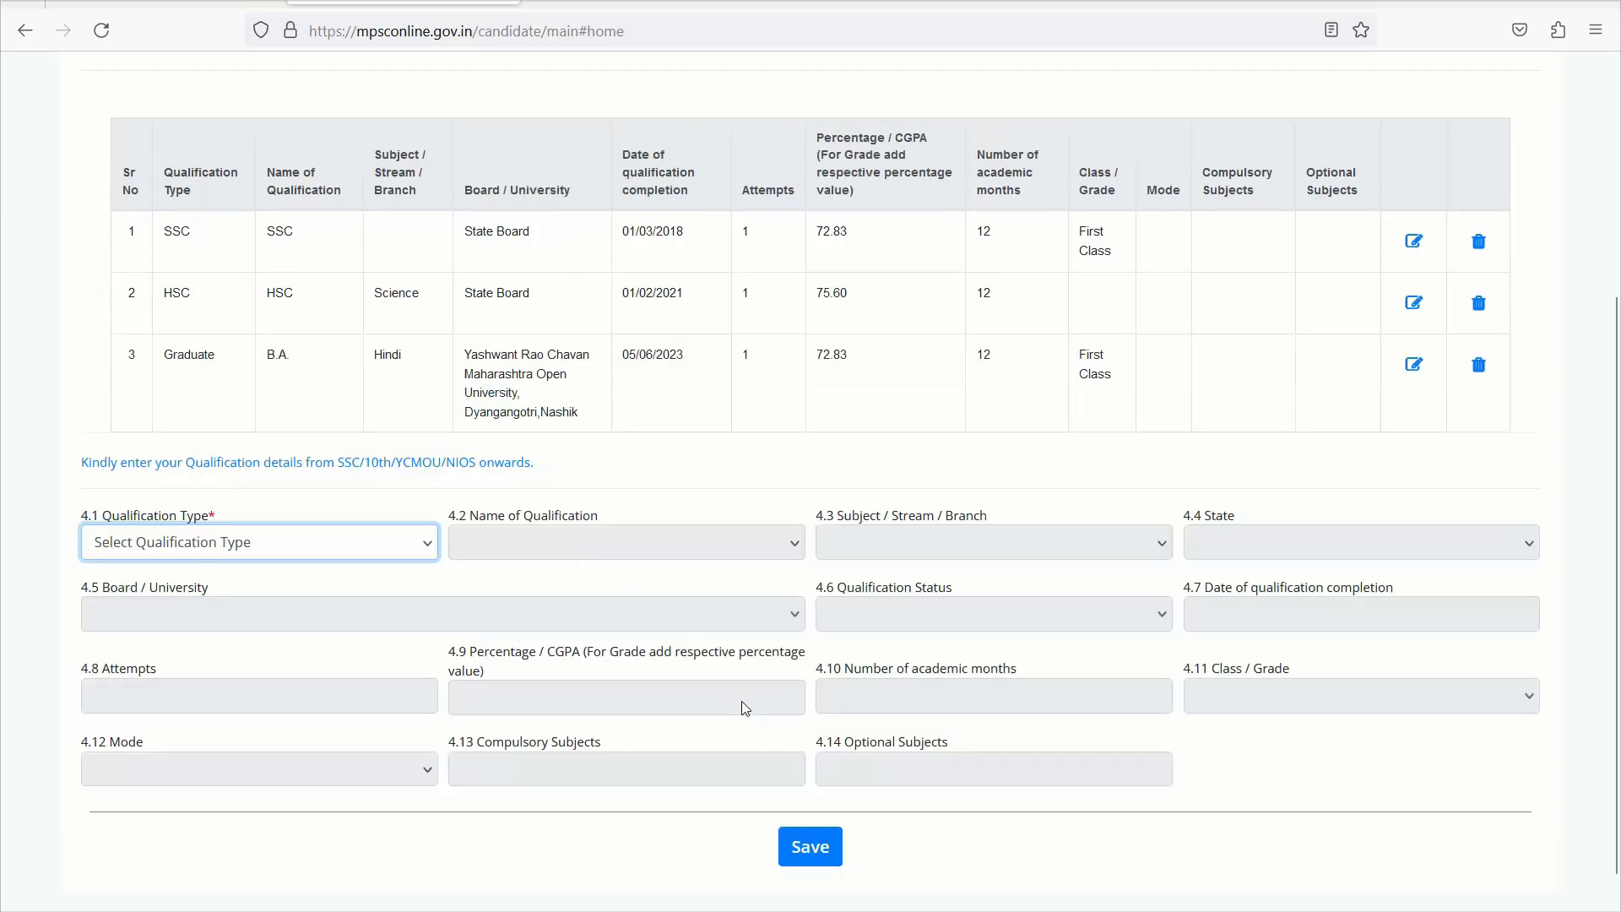
left_click_drag(153, 173, 1158, 435)
left_click(1112, 454)
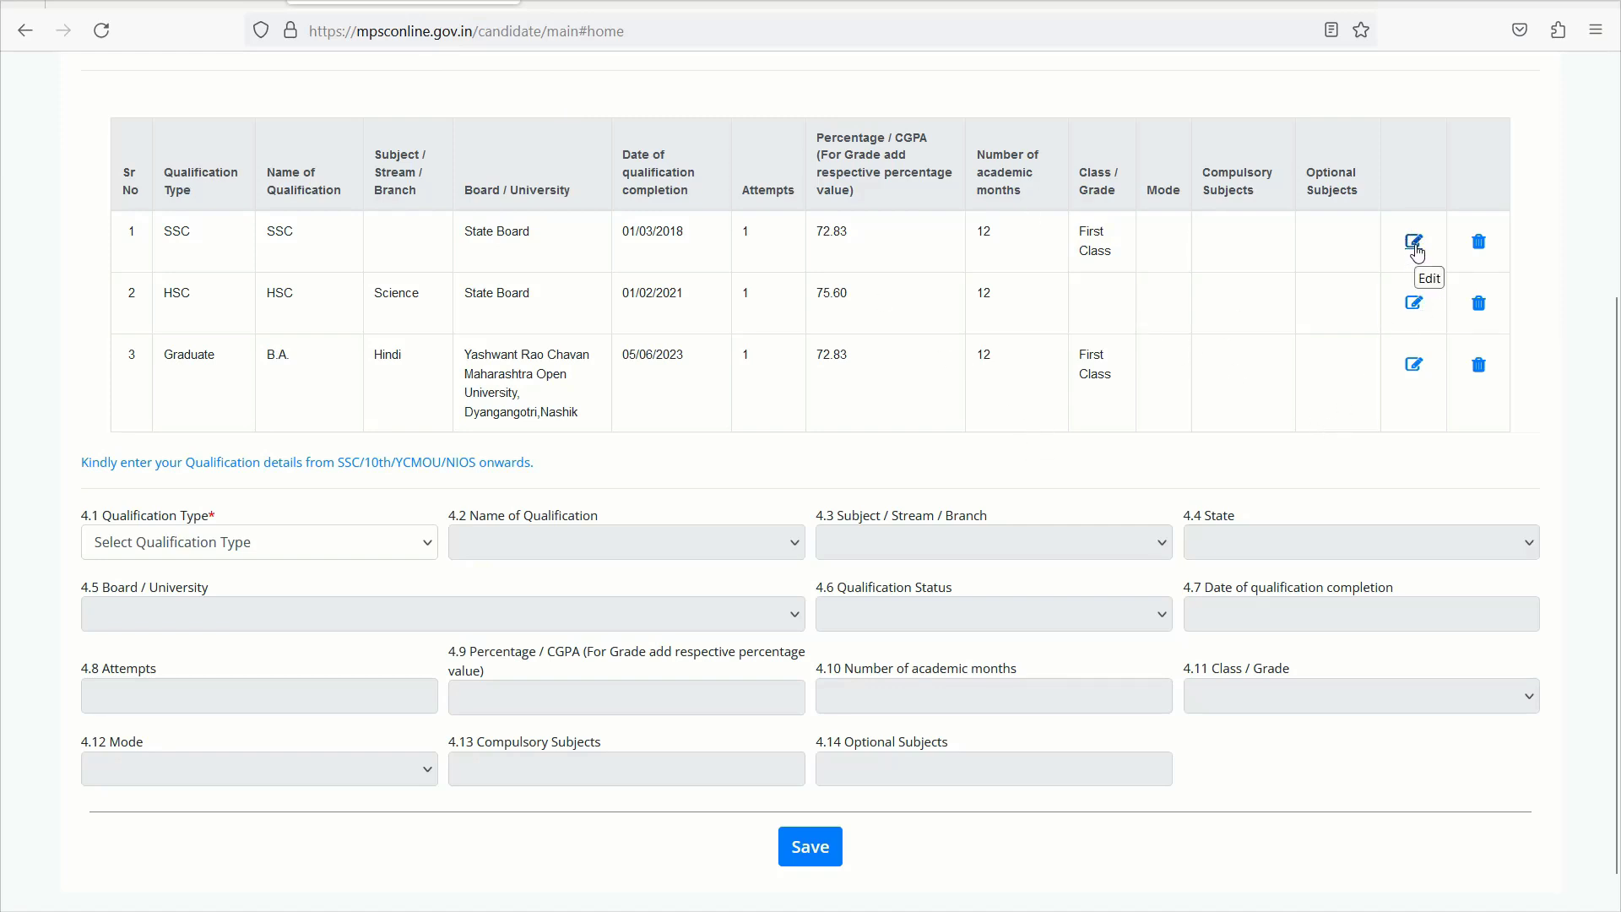
In the experience details, switch the experience answer to Yes, examine the employment fields it requires, and set the answer back to No.
scroll(1415, 251, "up", 4)
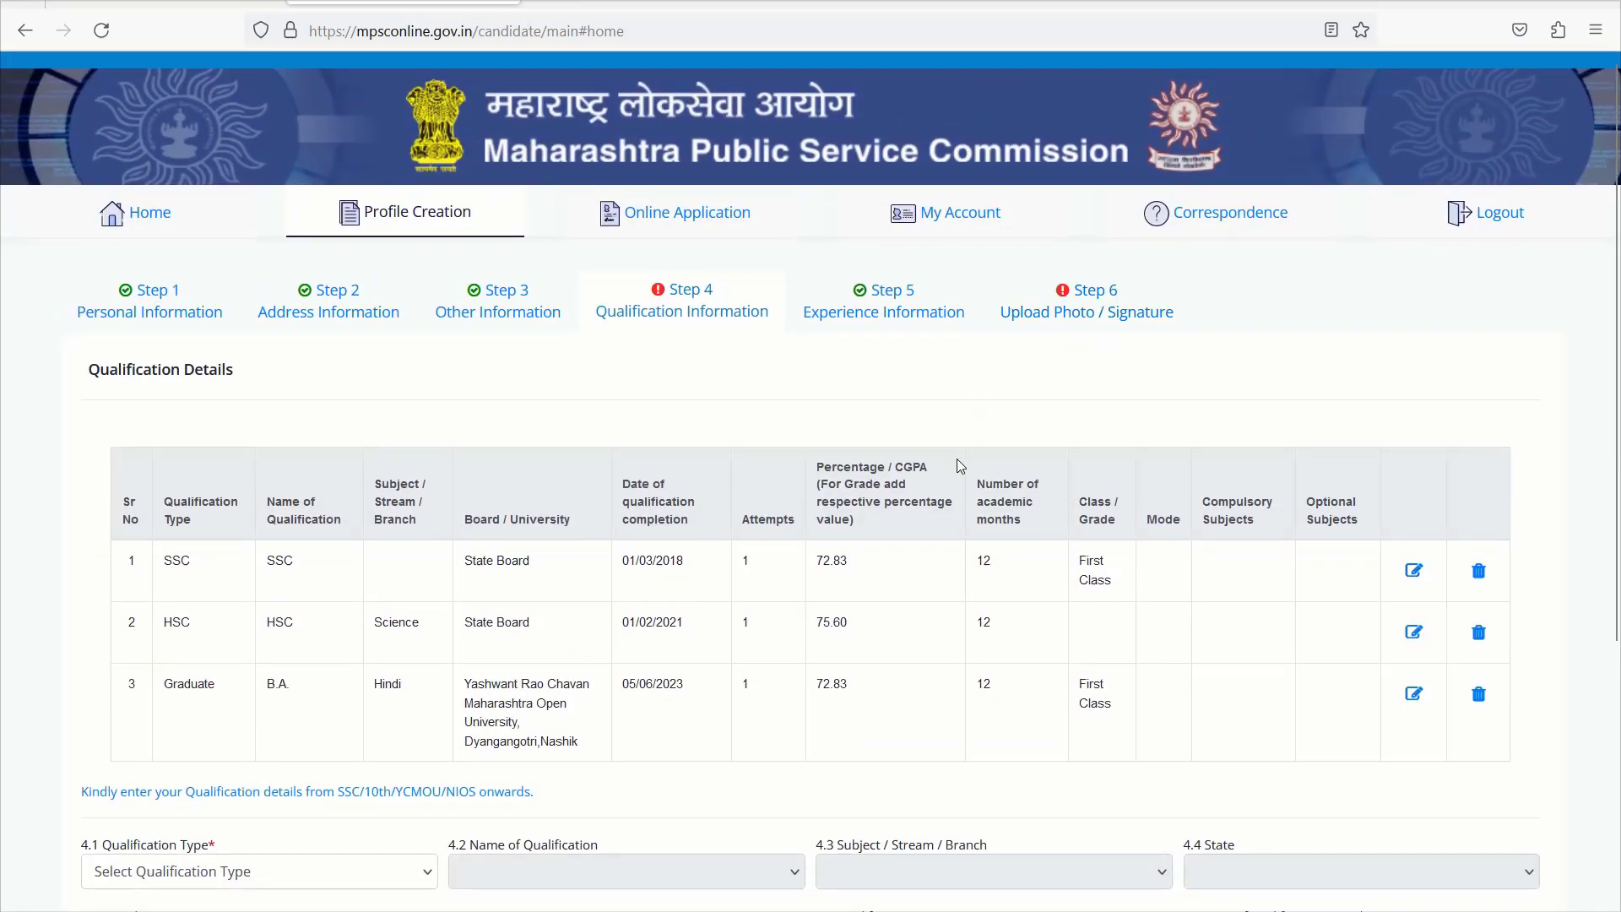
left_click(882, 297)
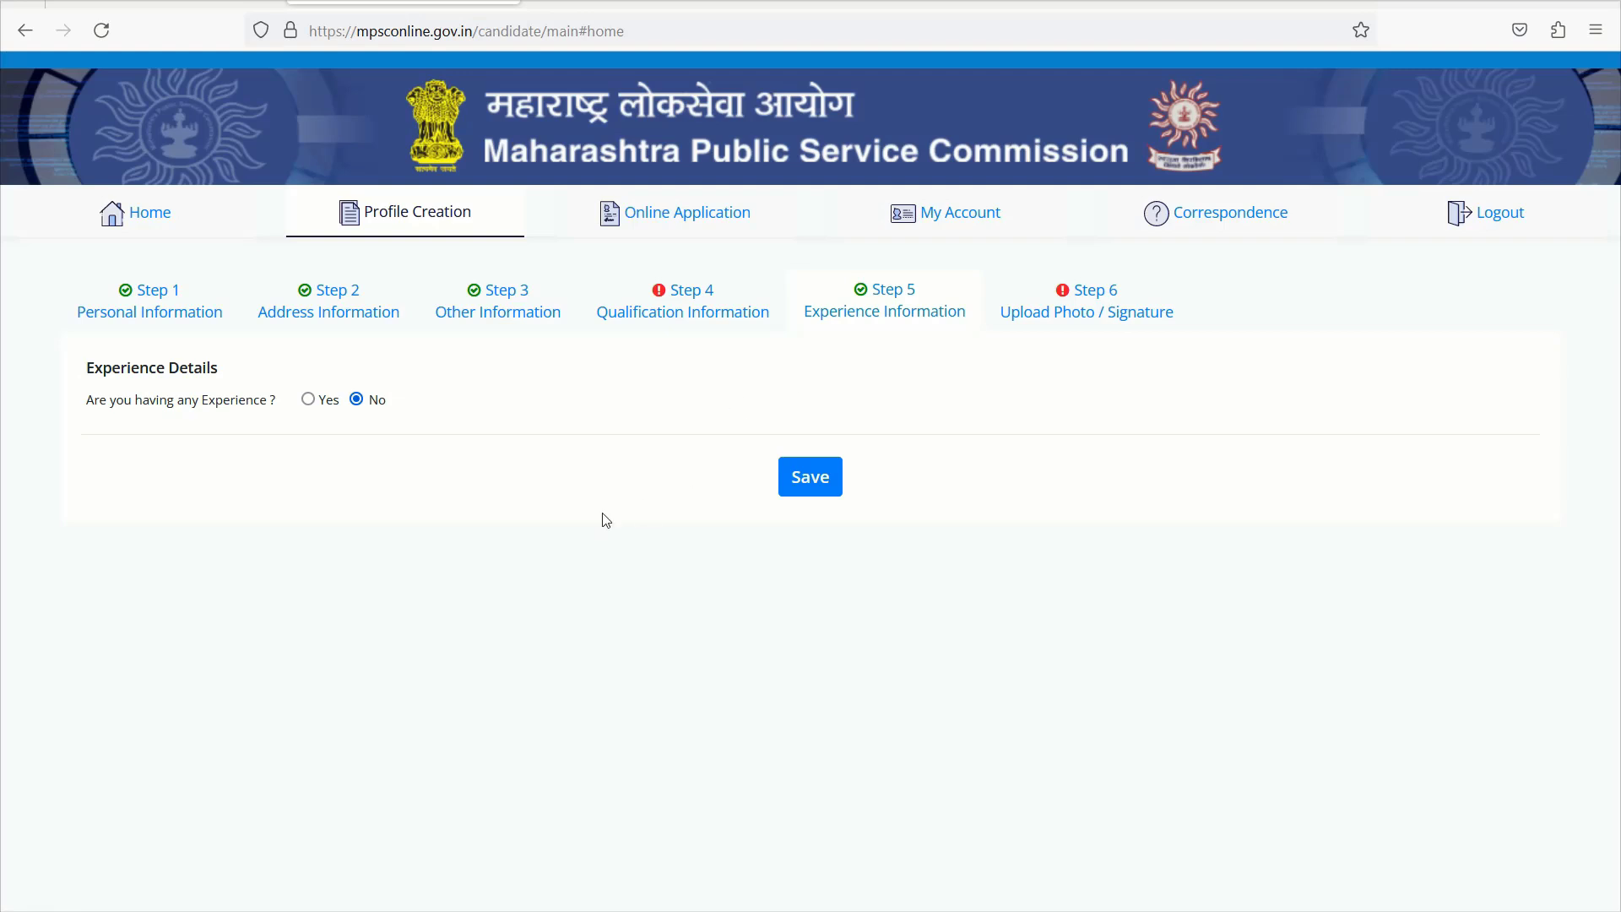
left_click(308, 400)
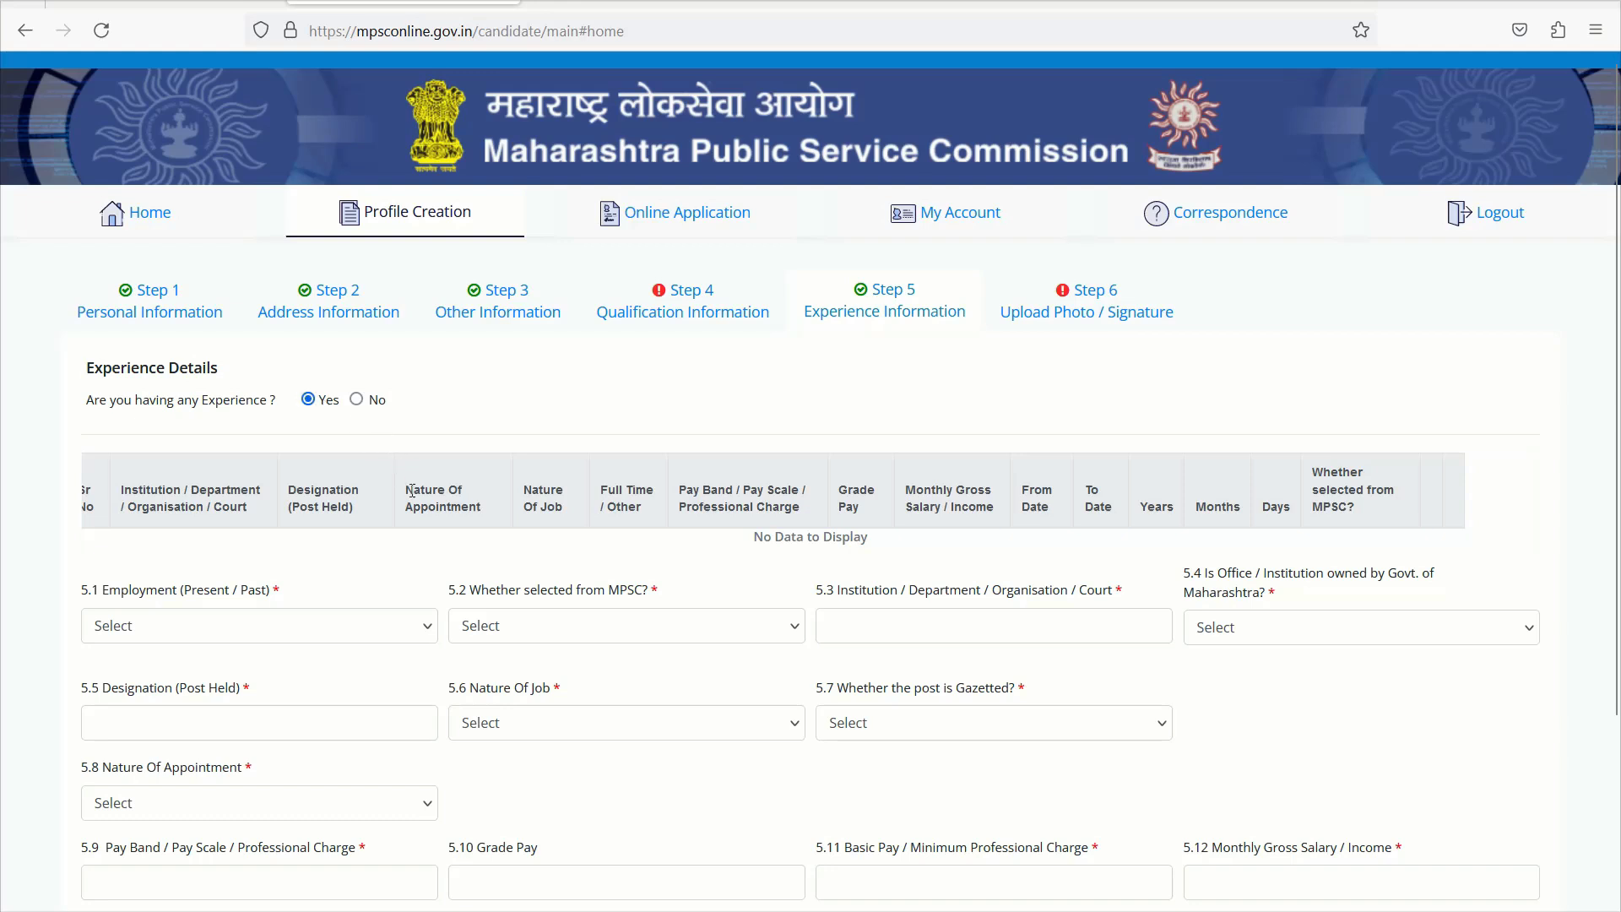
scroll(352, 673, "down", 3)
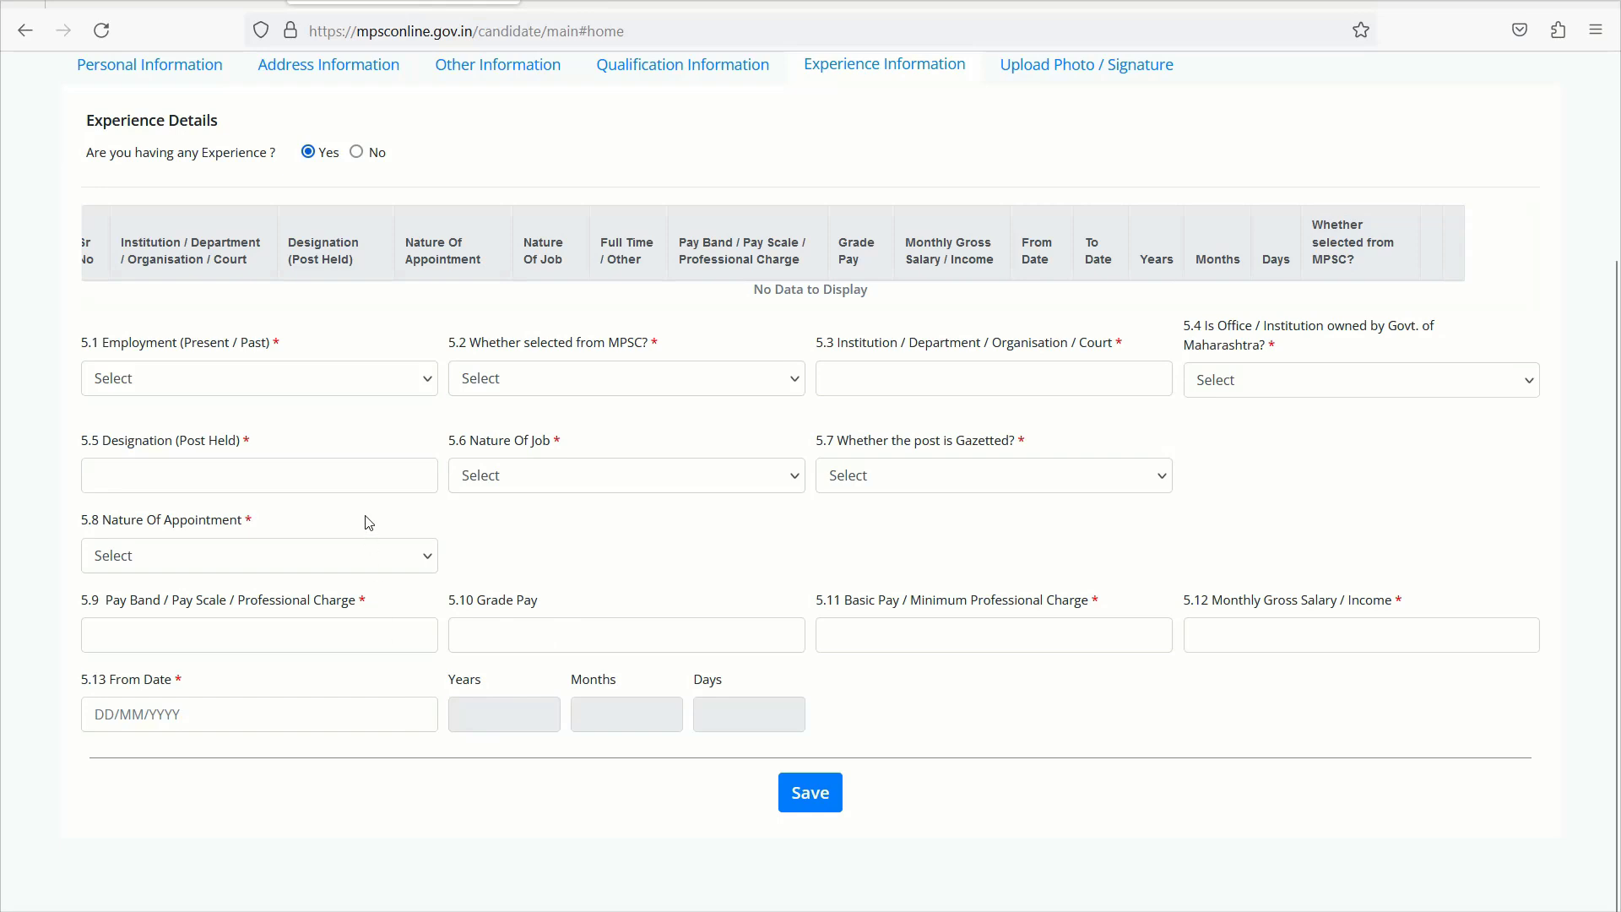
left_click(304, 390)
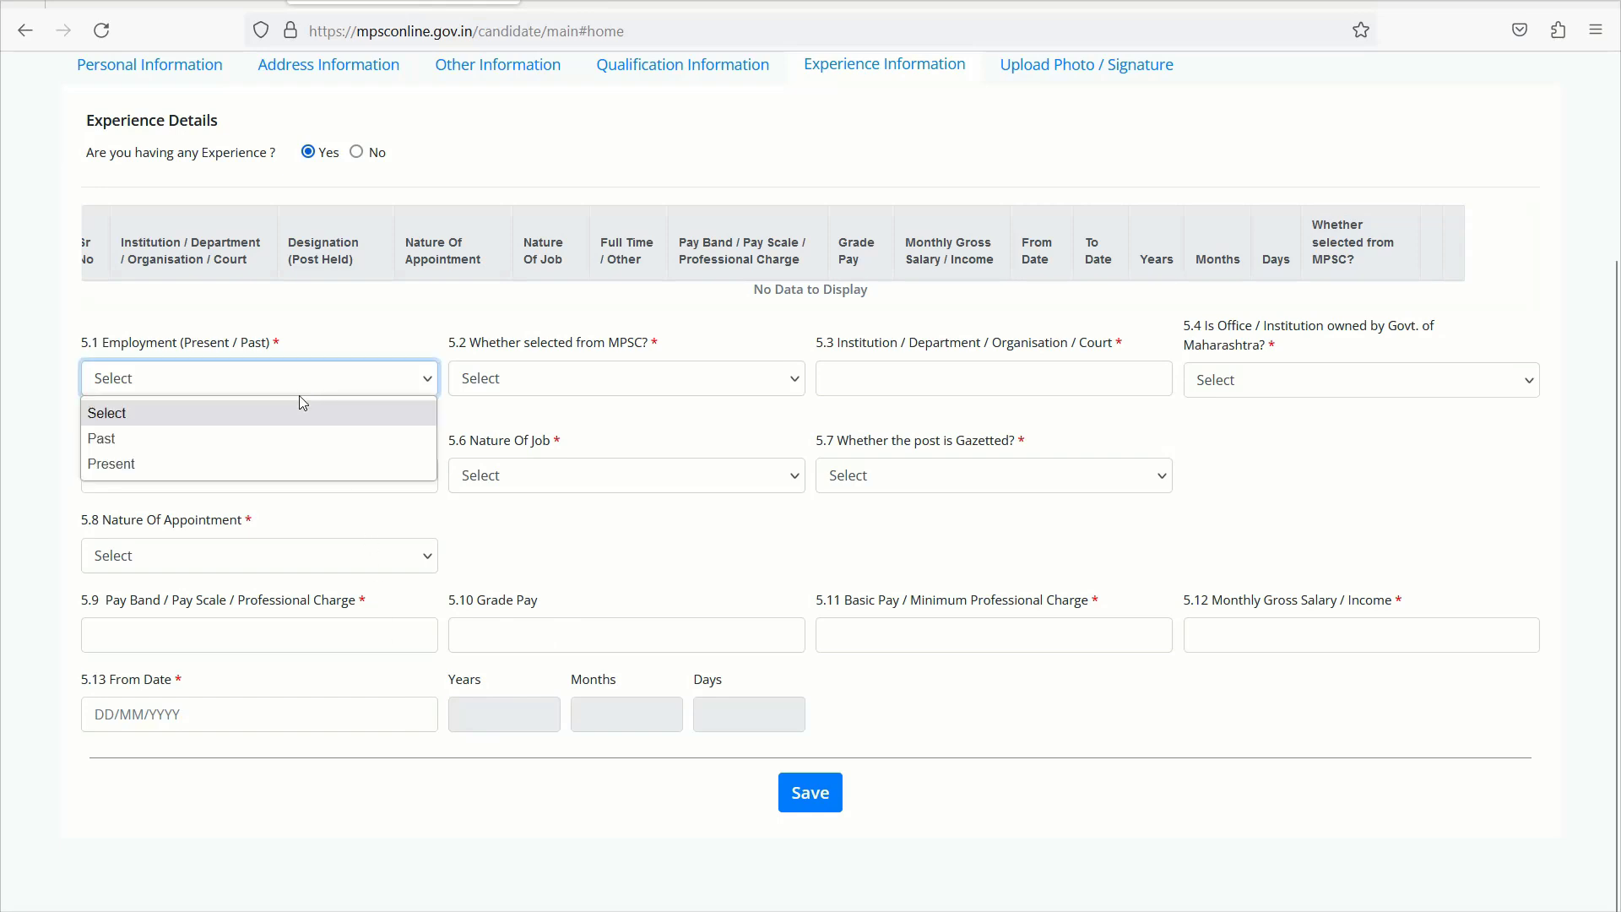
left_click(585, 386)
left_click(564, 526)
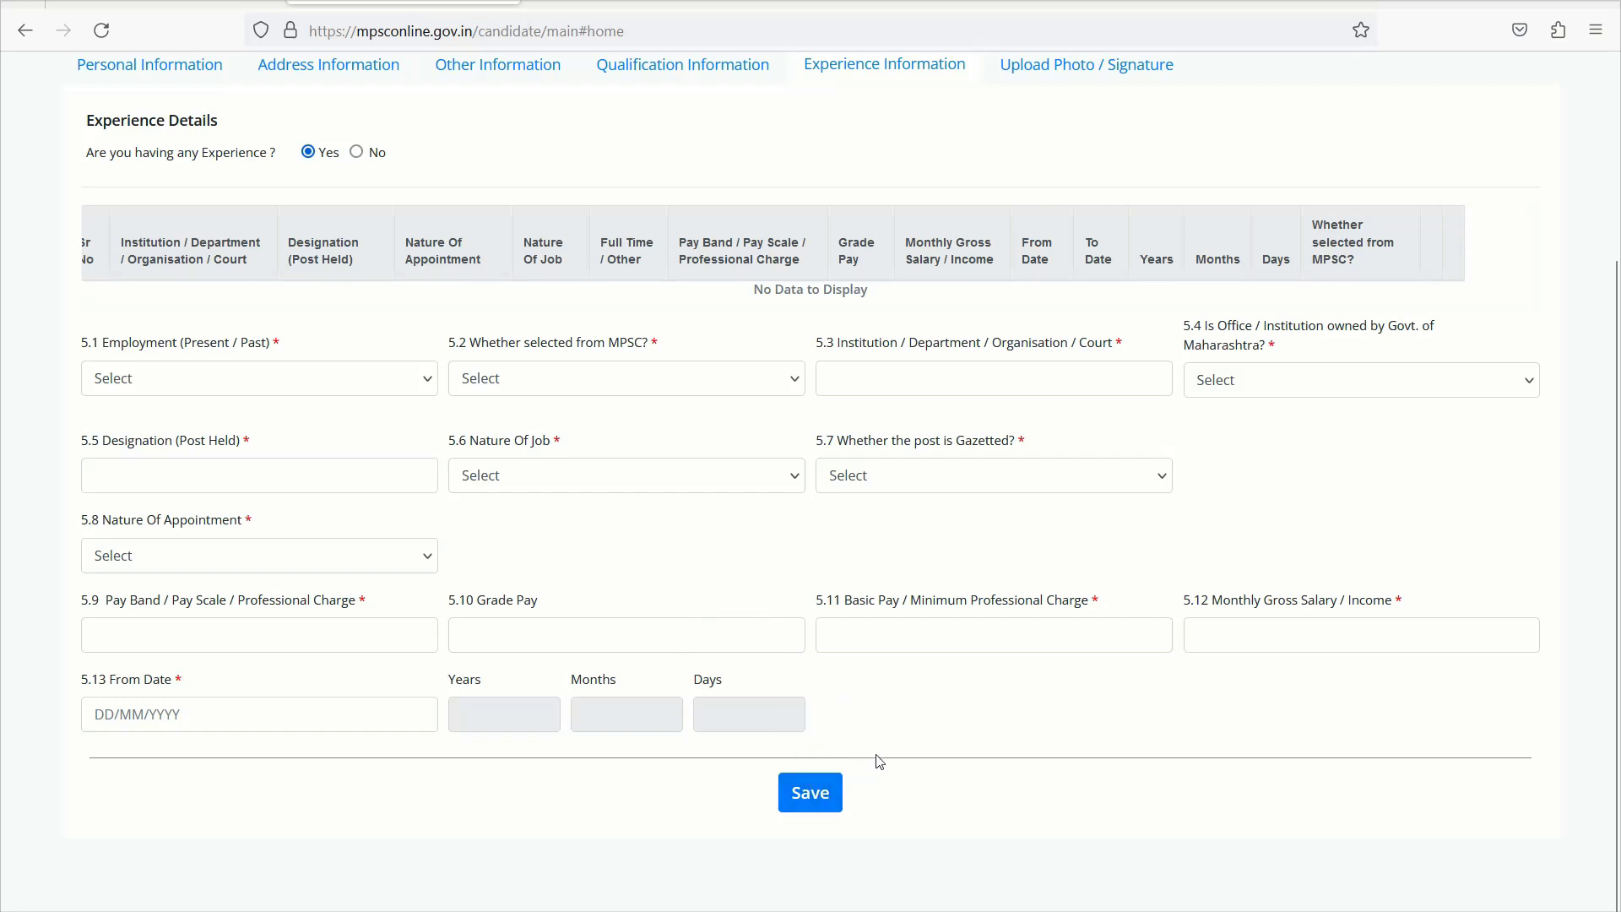
scroll(937, 773, "up", 3)
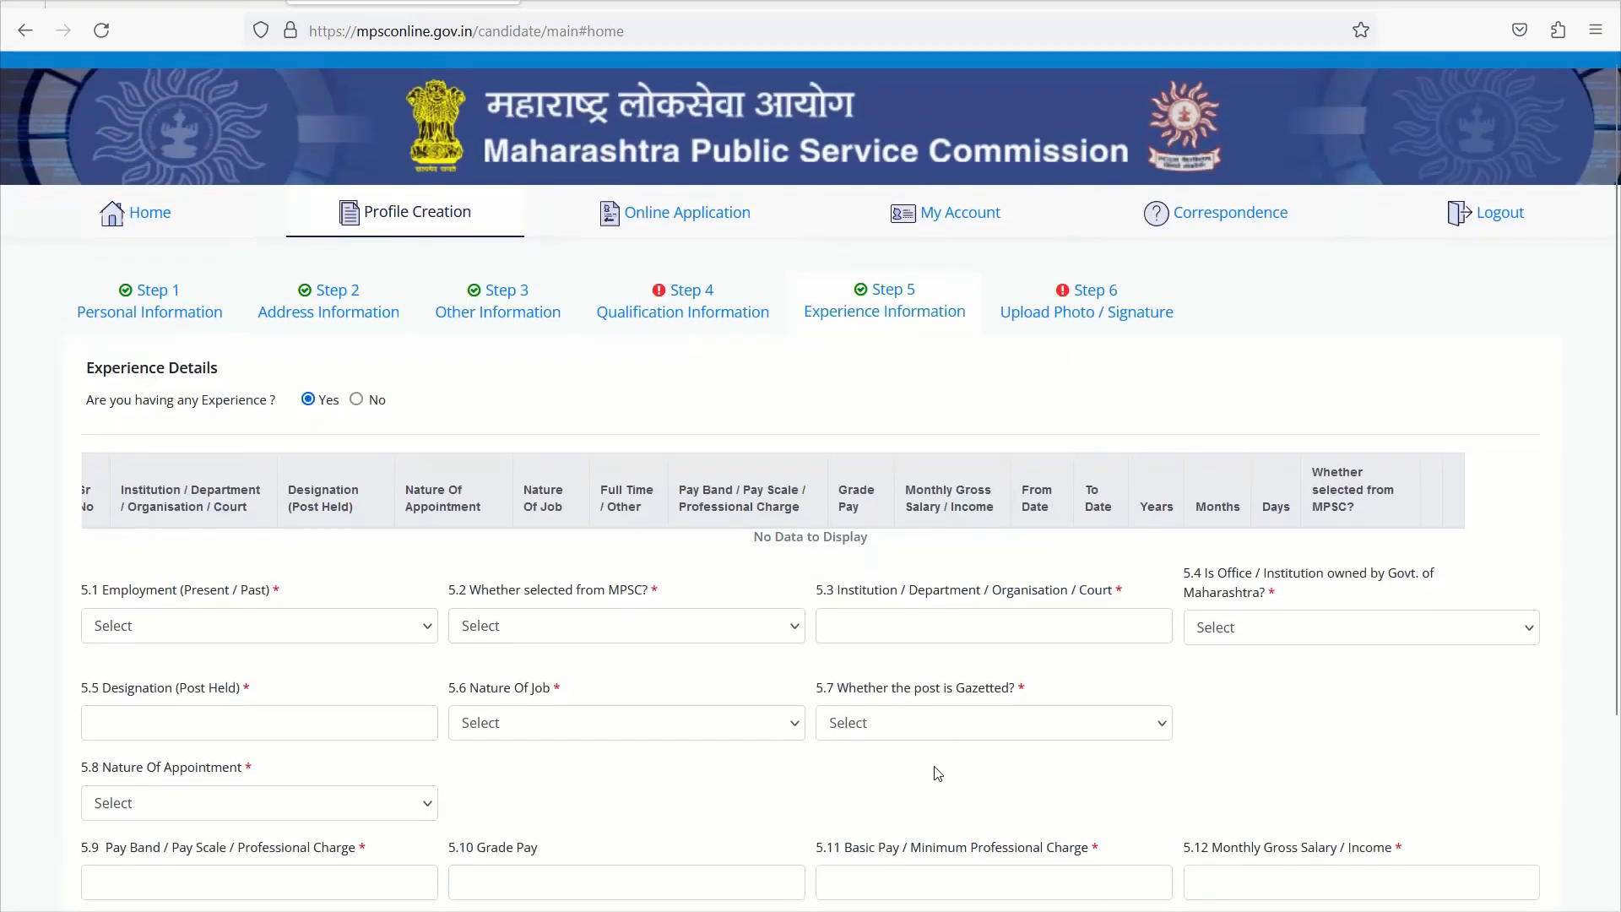
scroll(734, 722, "down", 3)
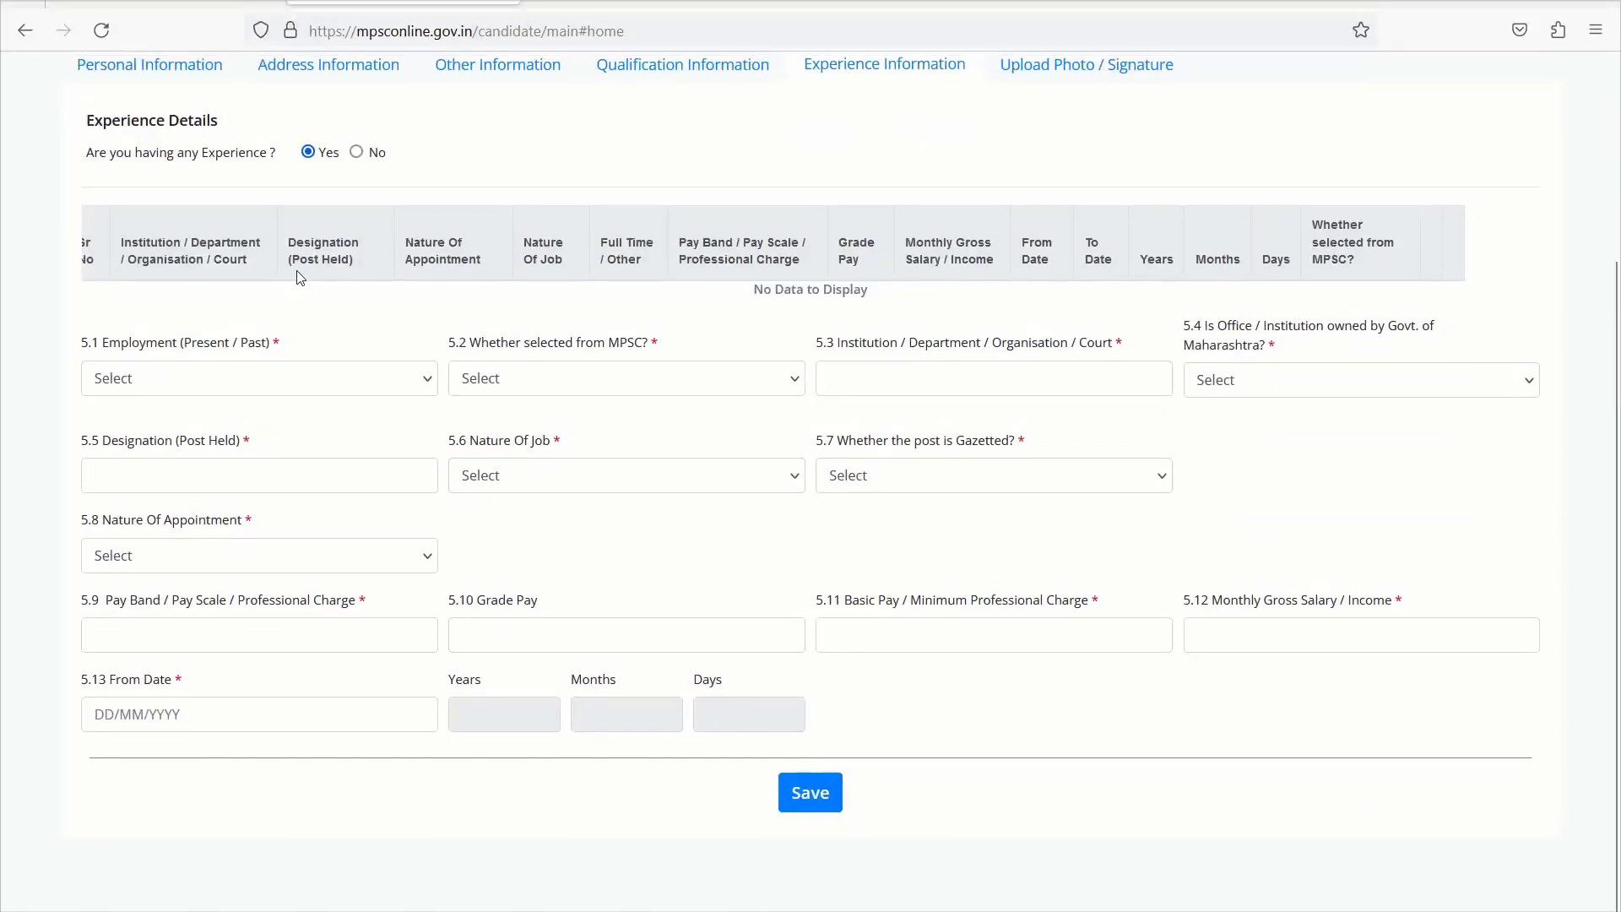
left_click(358, 154)
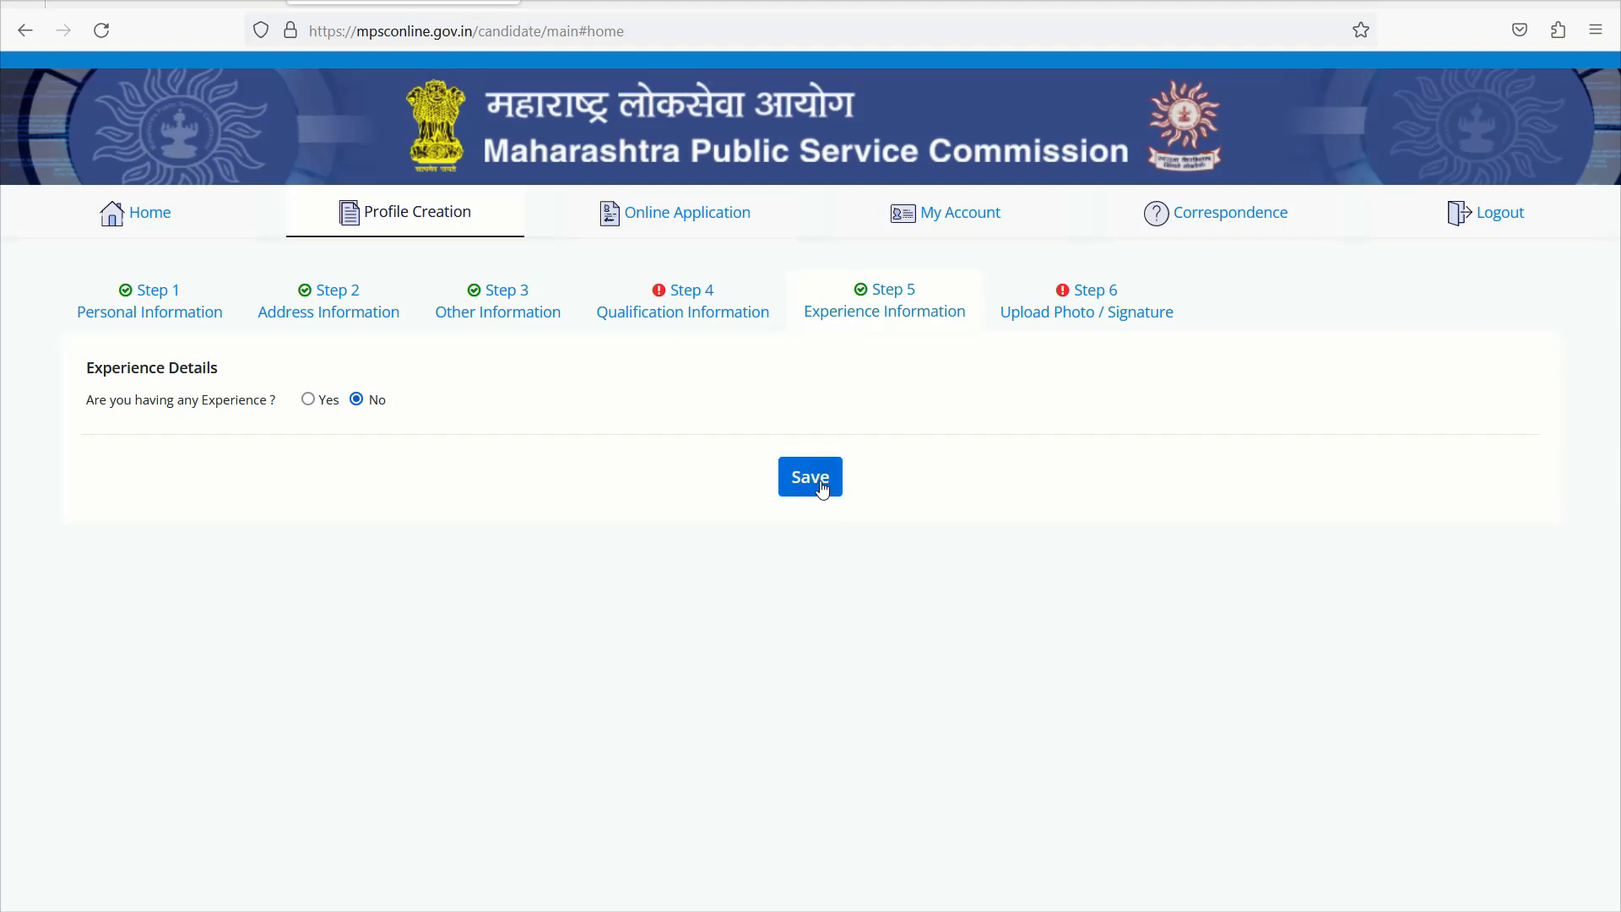
Return to the qualification information and save the SSC, HSC and B.A. entries, confirming the save.
left_click(705, 312)
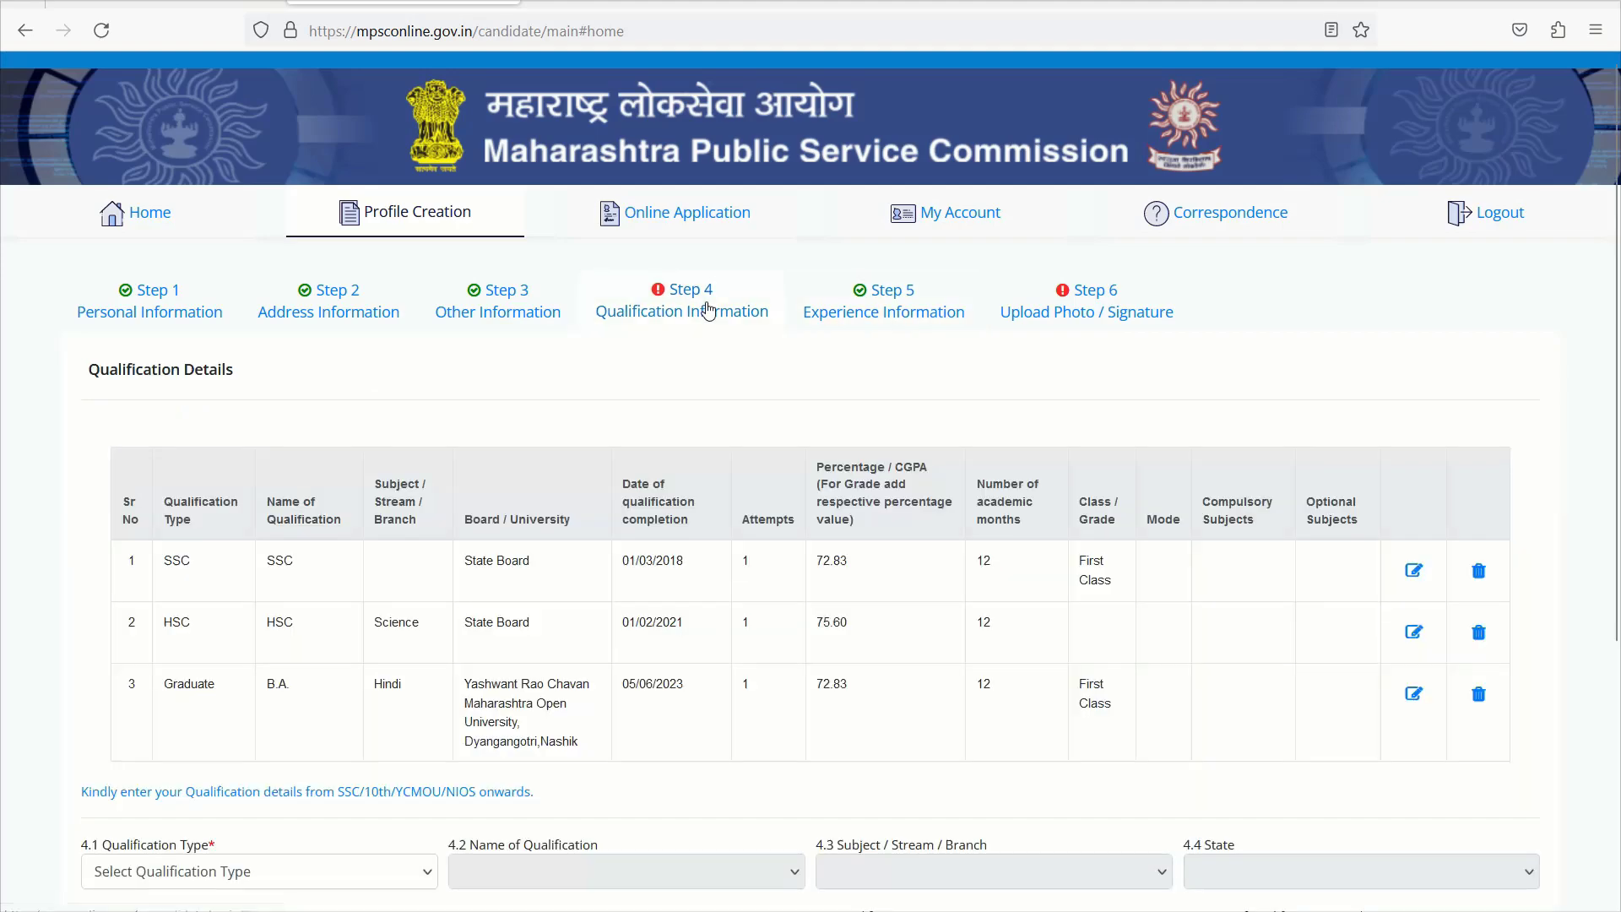
scroll(793, 688, "down", 5)
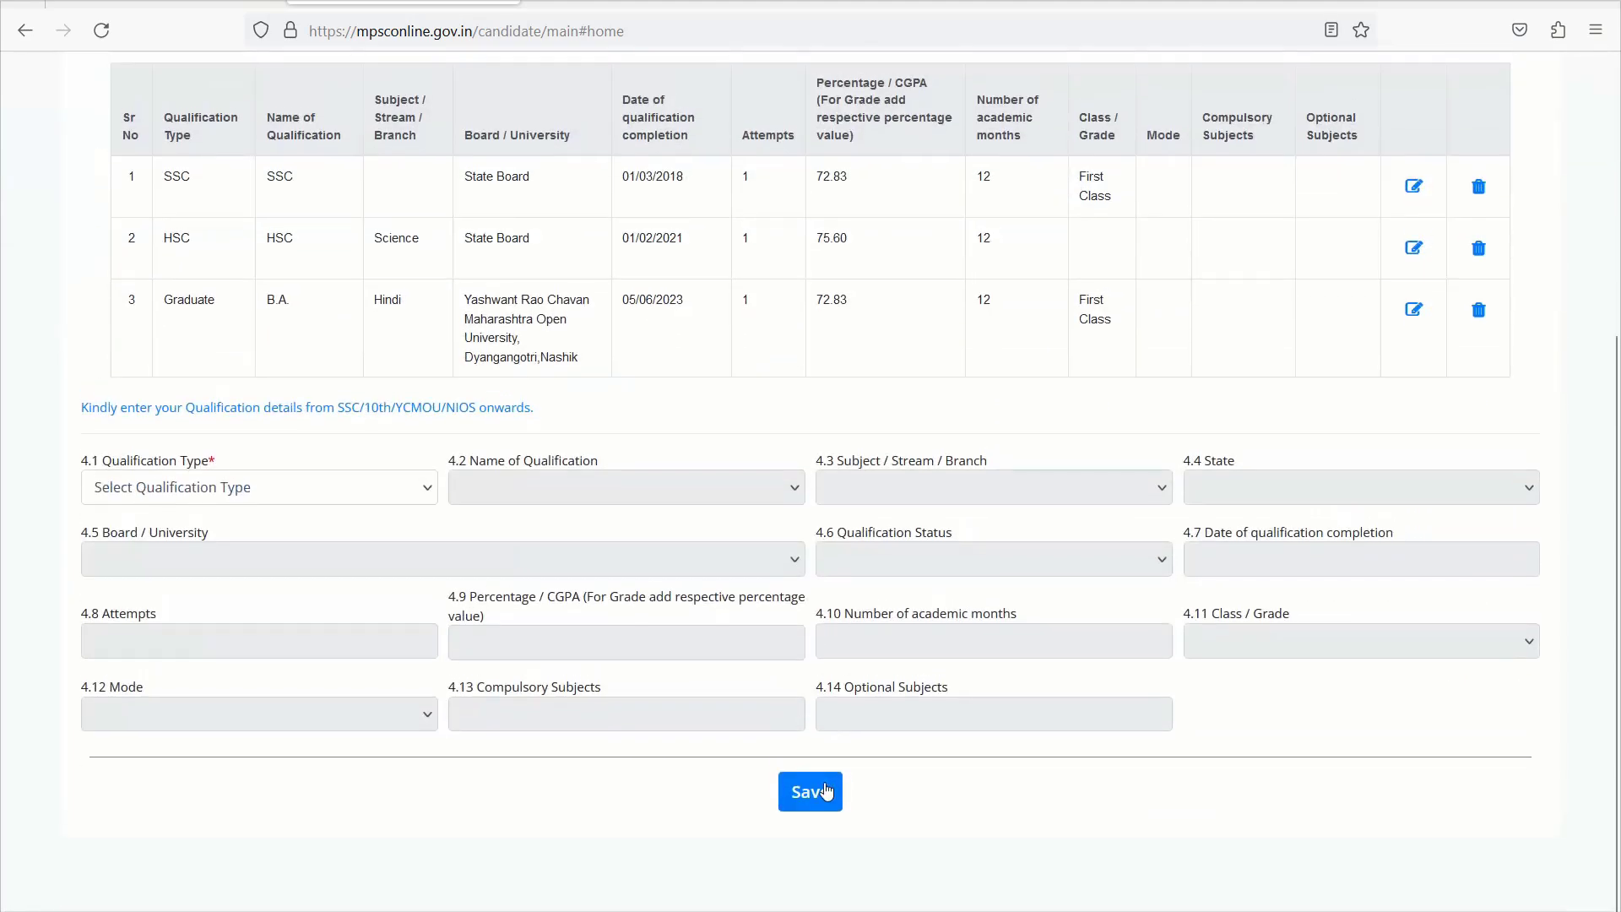
left_click(813, 794)
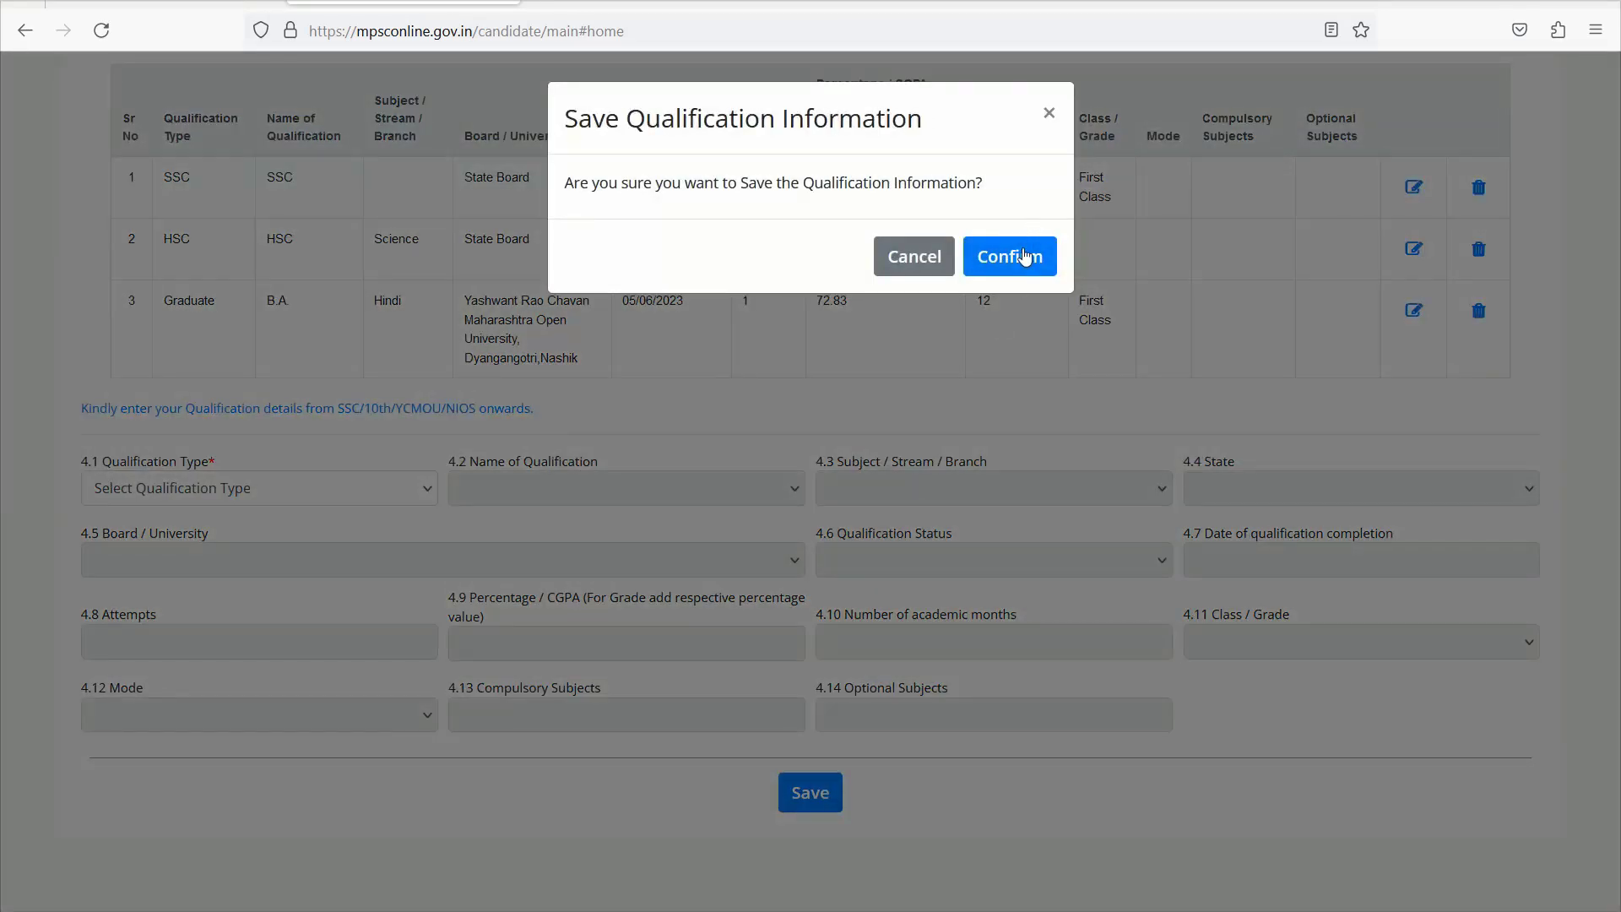
left_click(1023, 258)
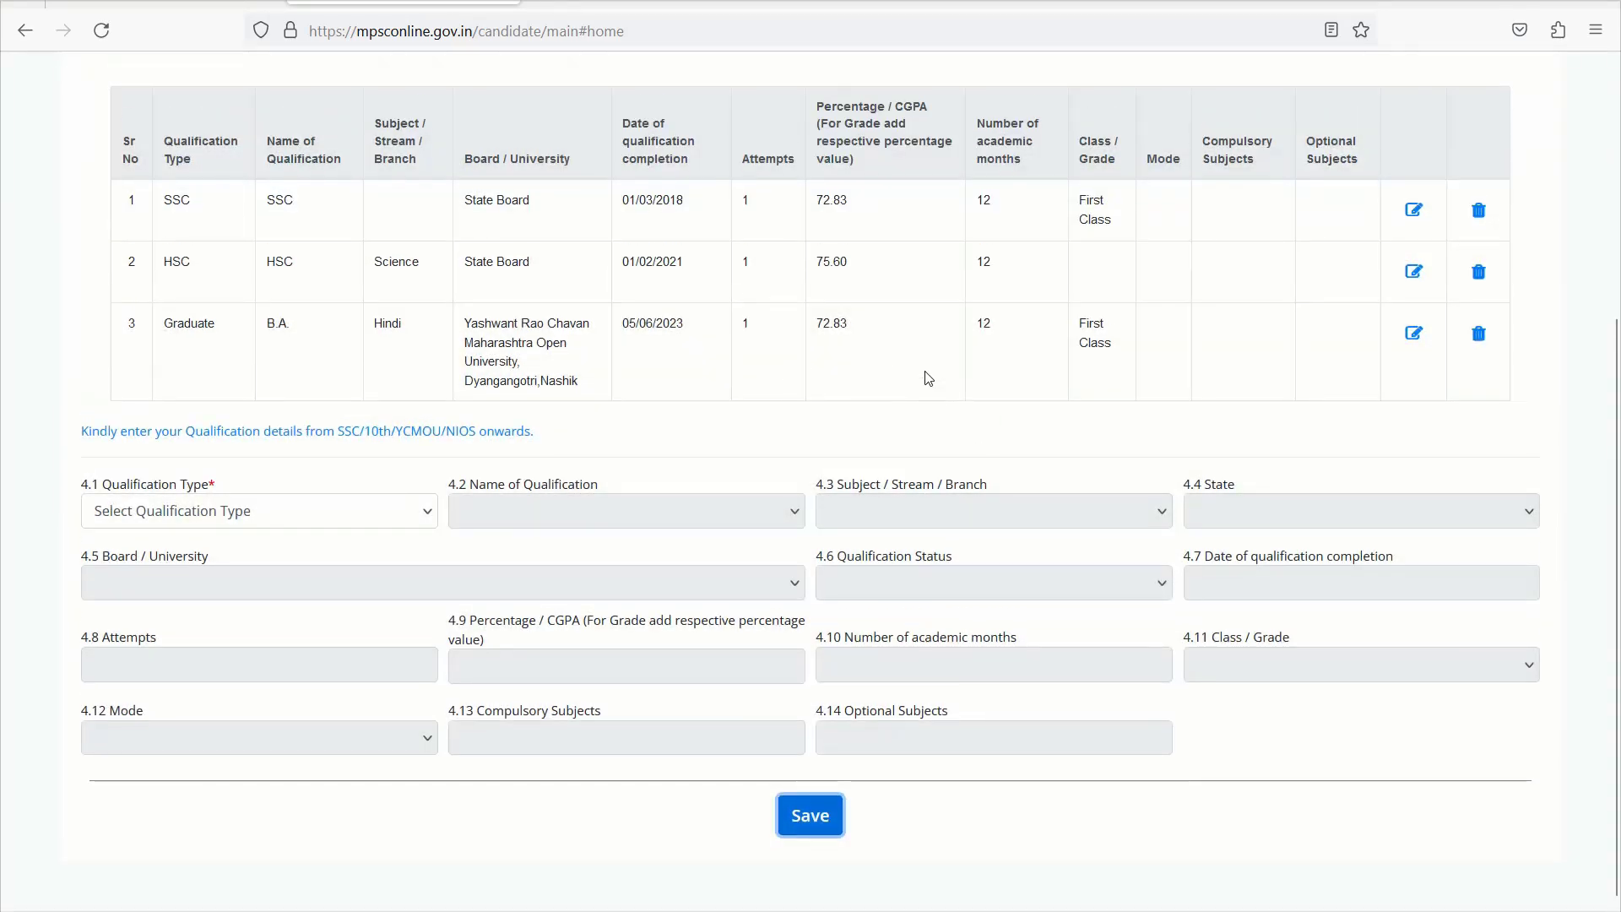
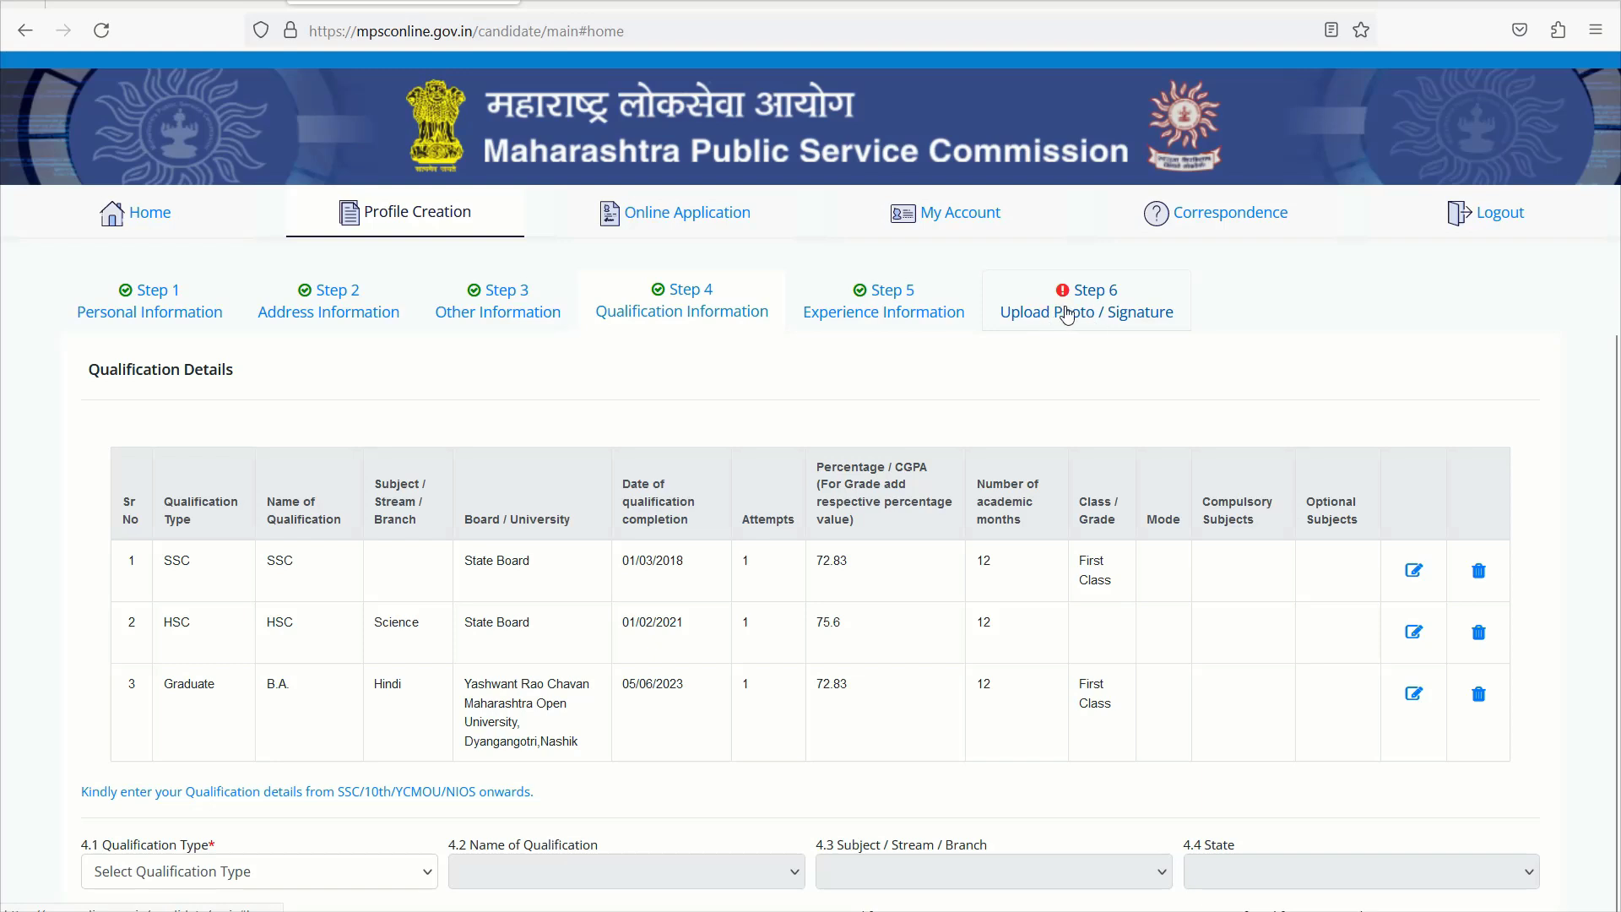
Upload and save the candidate's photo and signature, and accept the declaration that the application information is true and correct.
left_click(1068, 315)
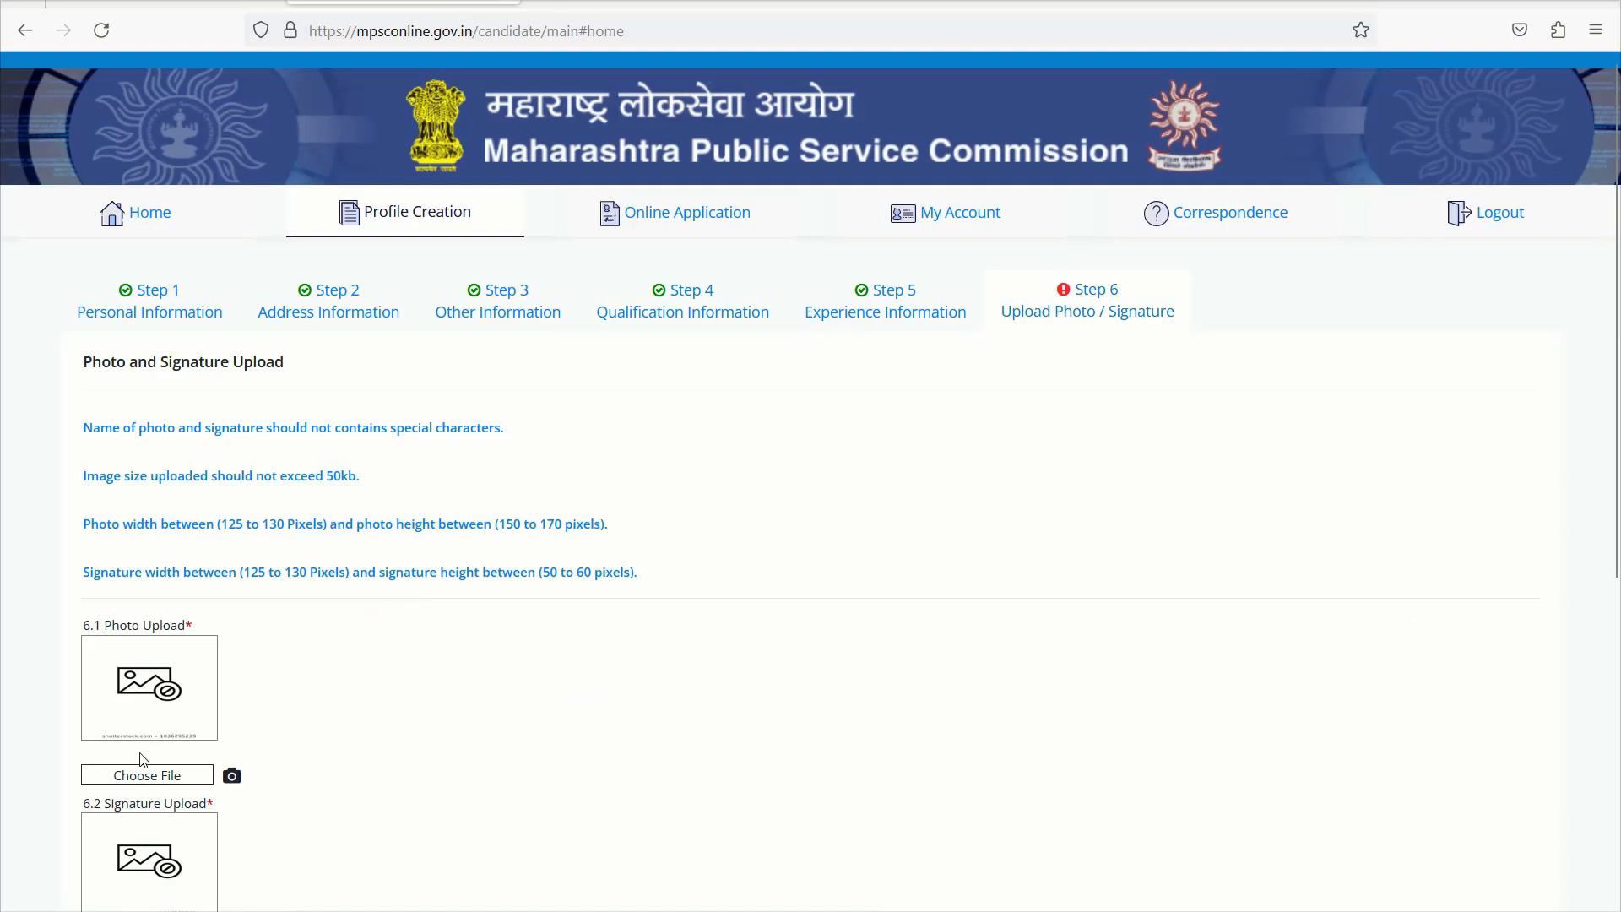
left_click(148, 776)
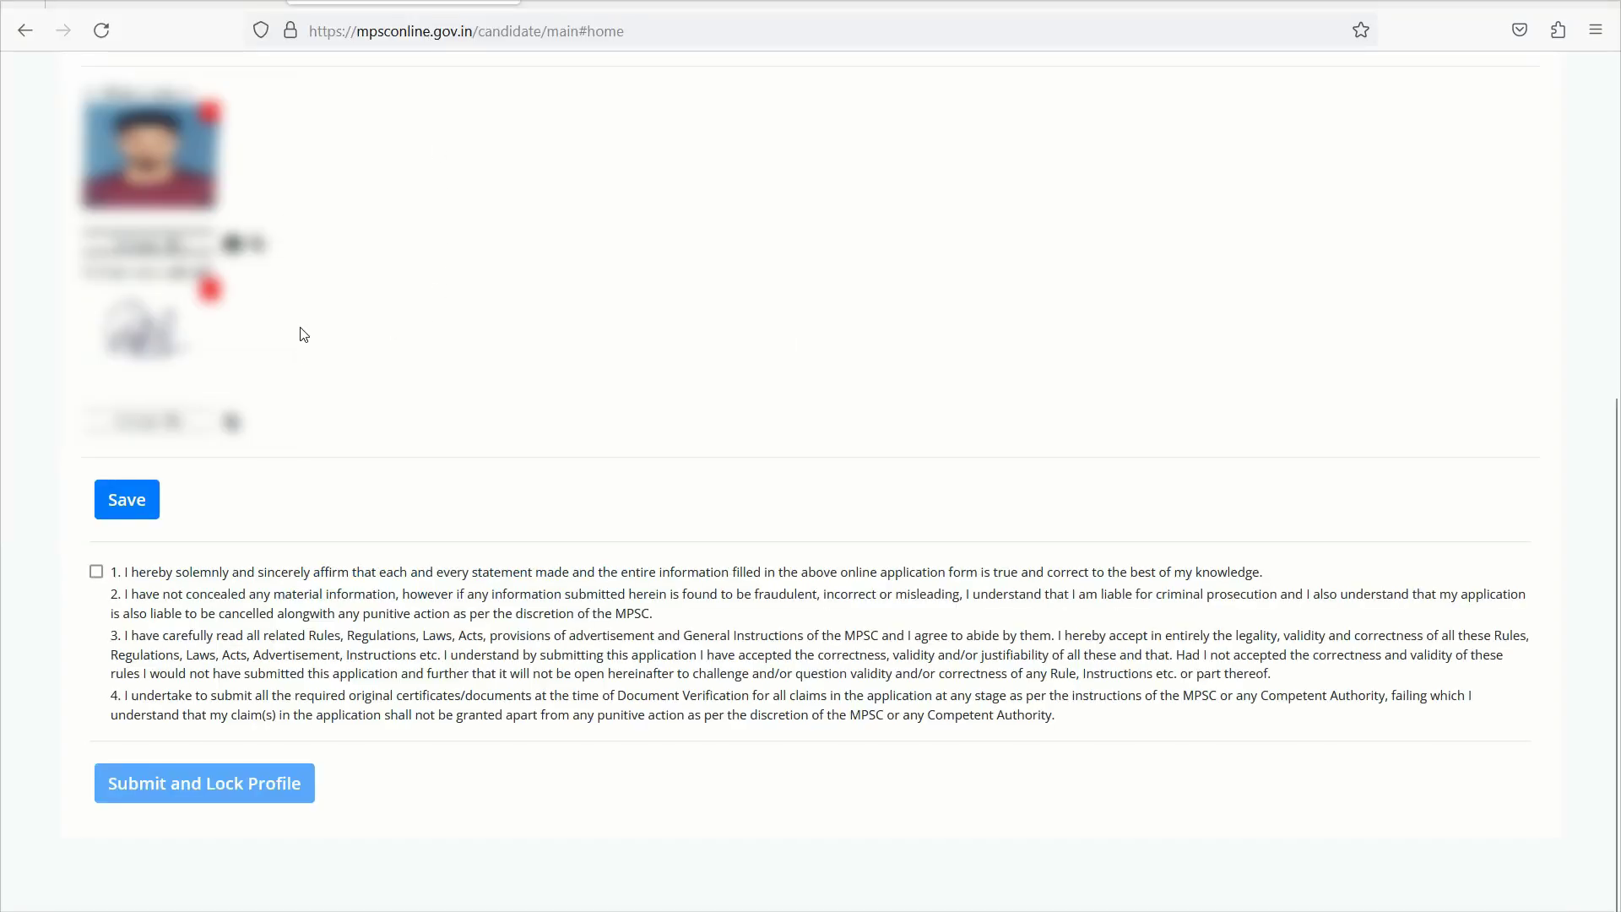
left_click(128, 500)
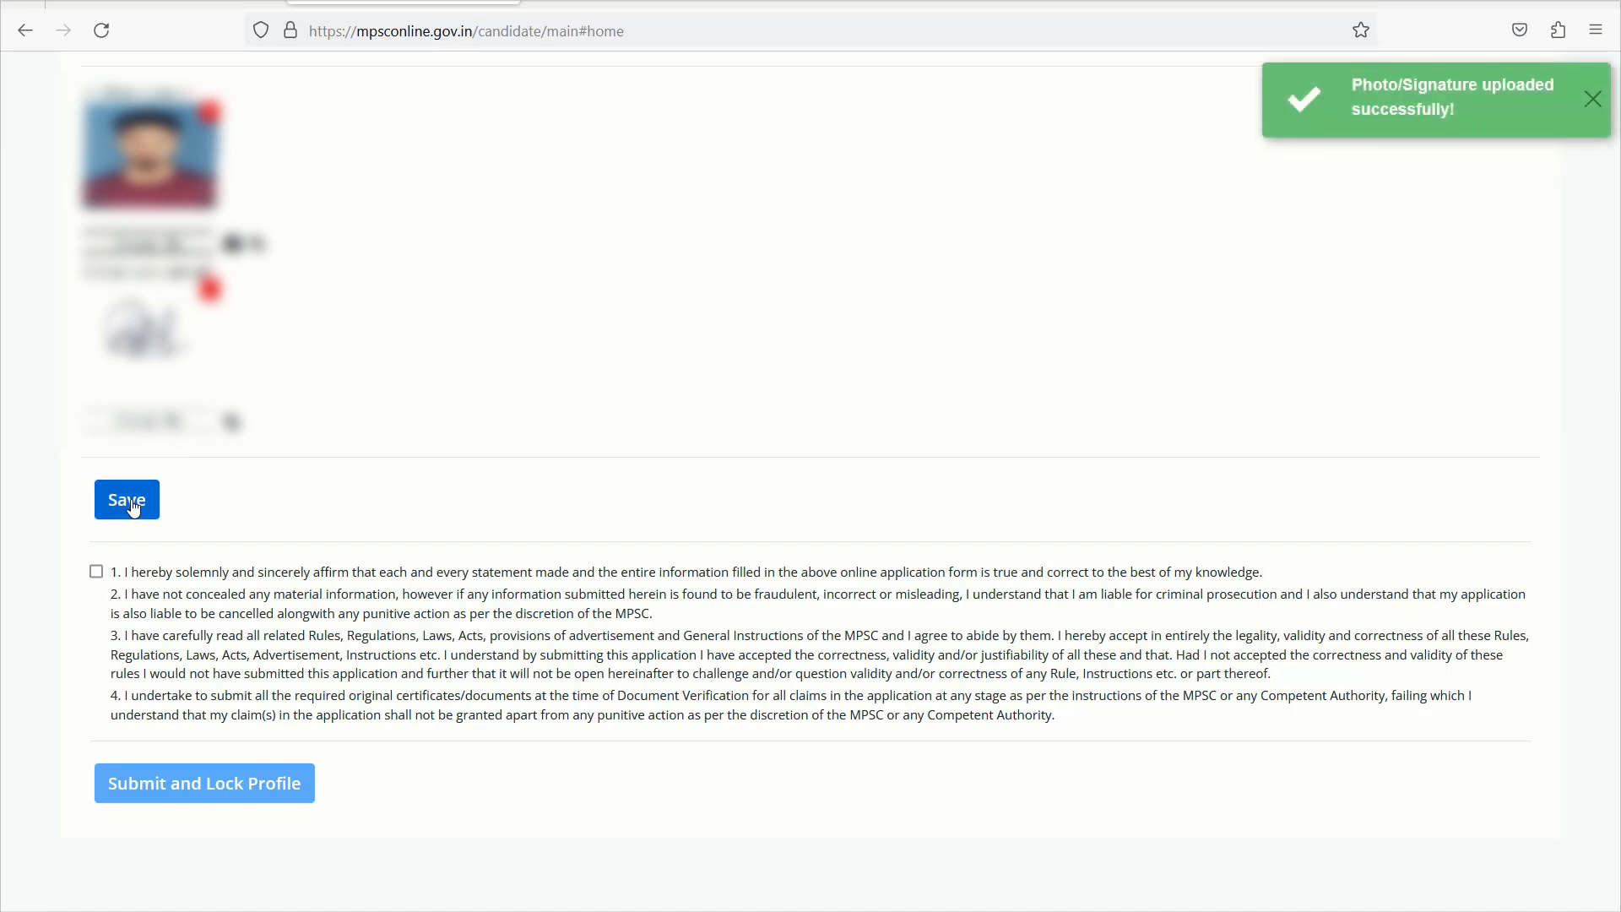
left_click(96, 573)
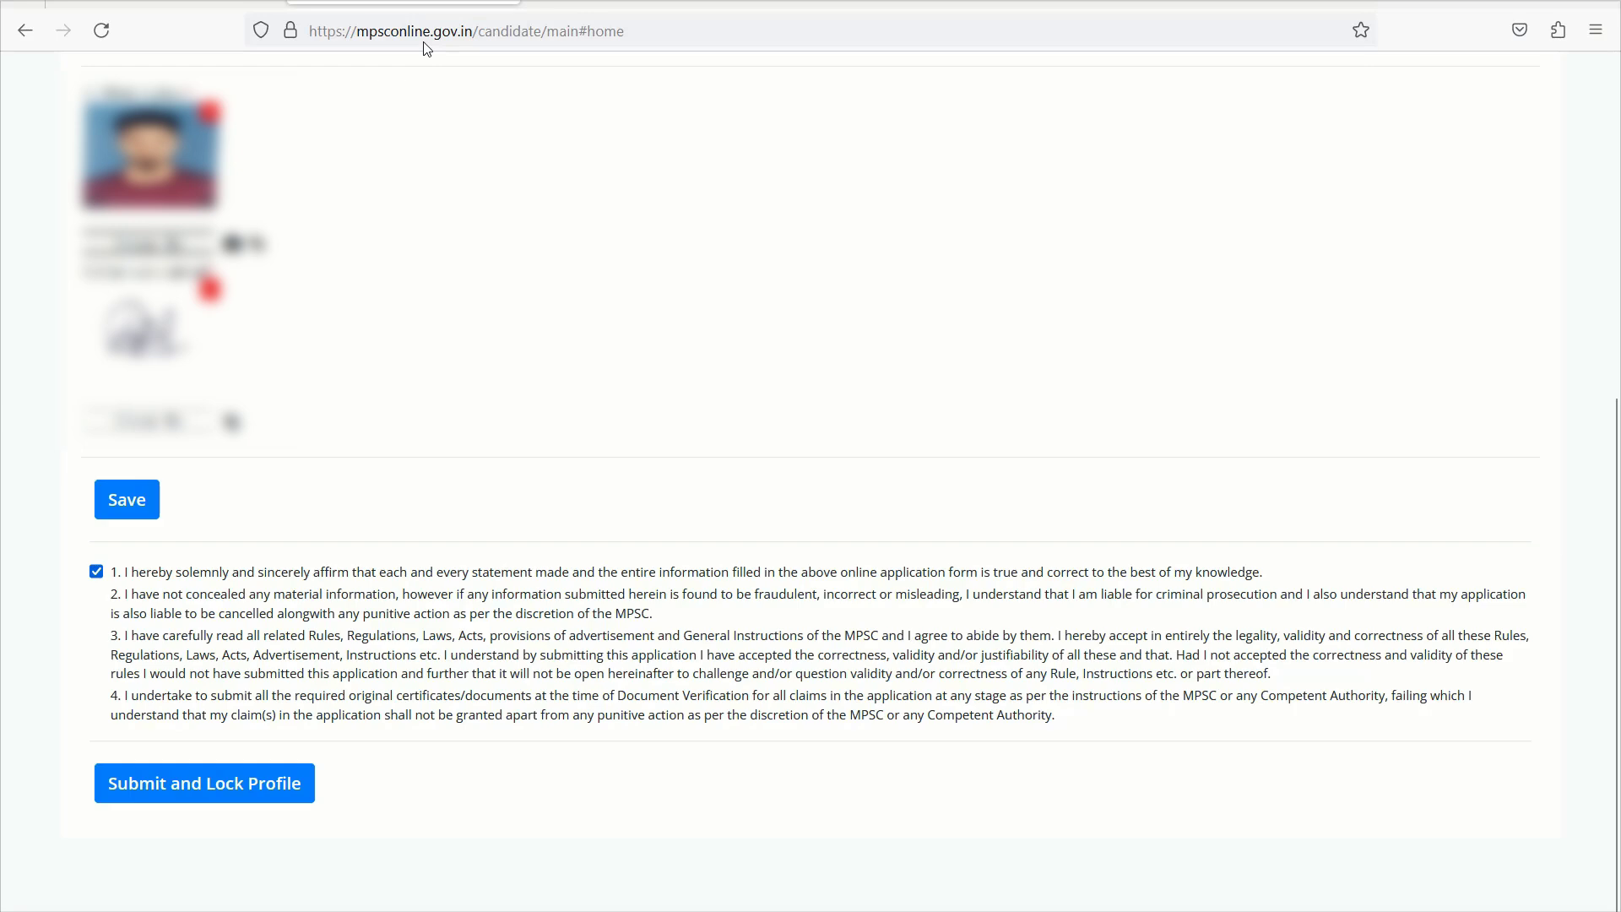
Check the completion status of all six profile steps and review the declaration and profile submission area.
scroll(433, 60, "up", 10)
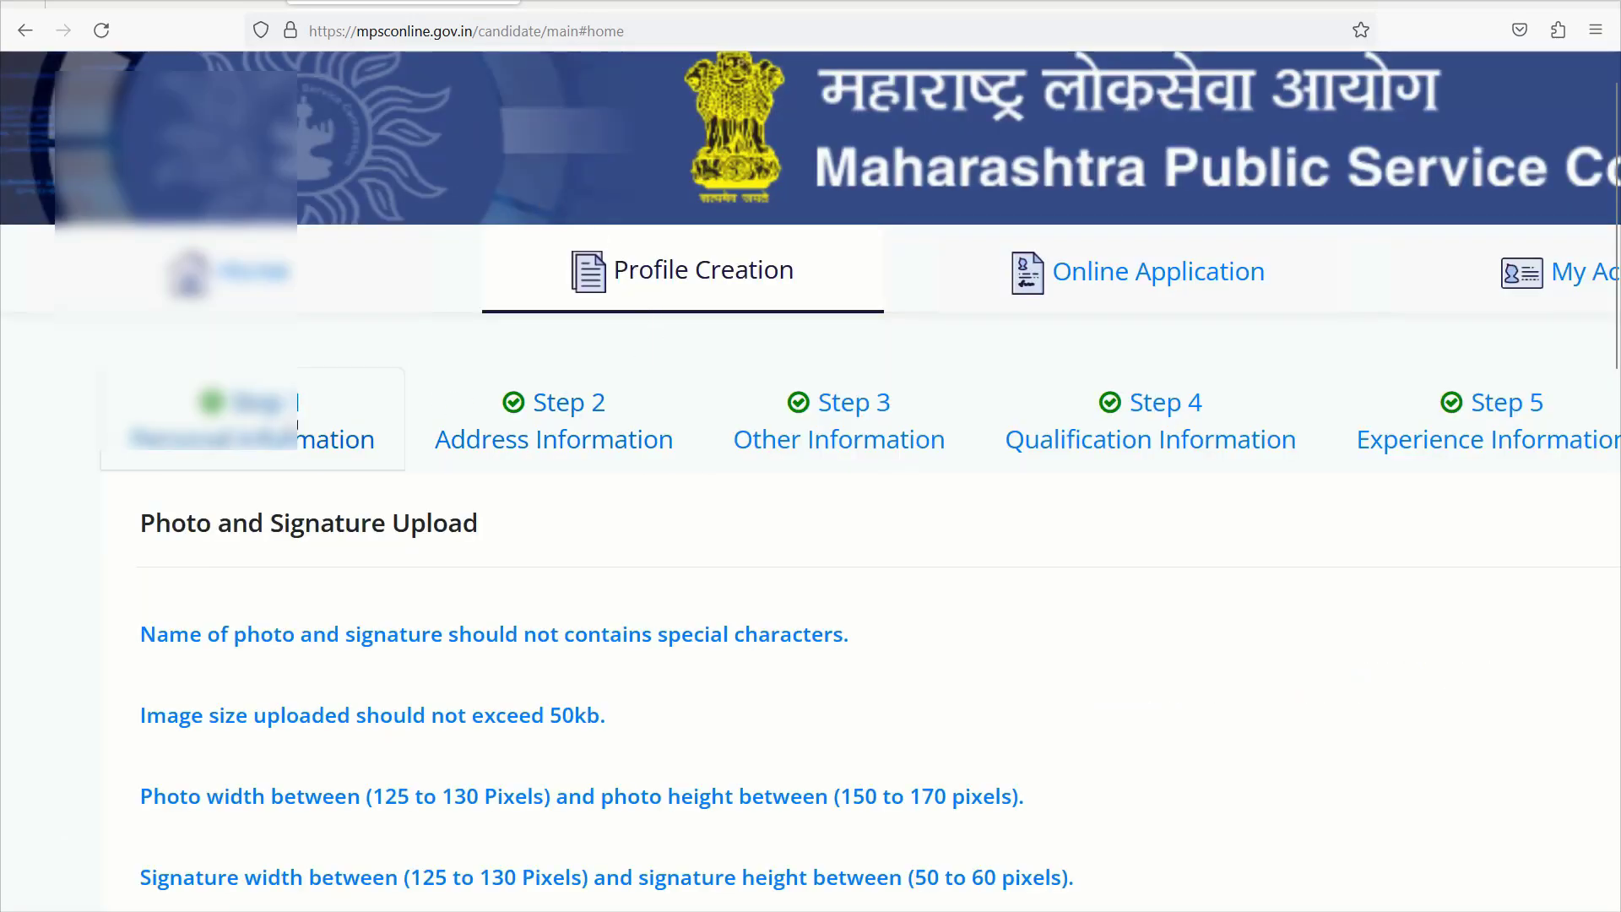
scroll(600, 419, "right", 5)
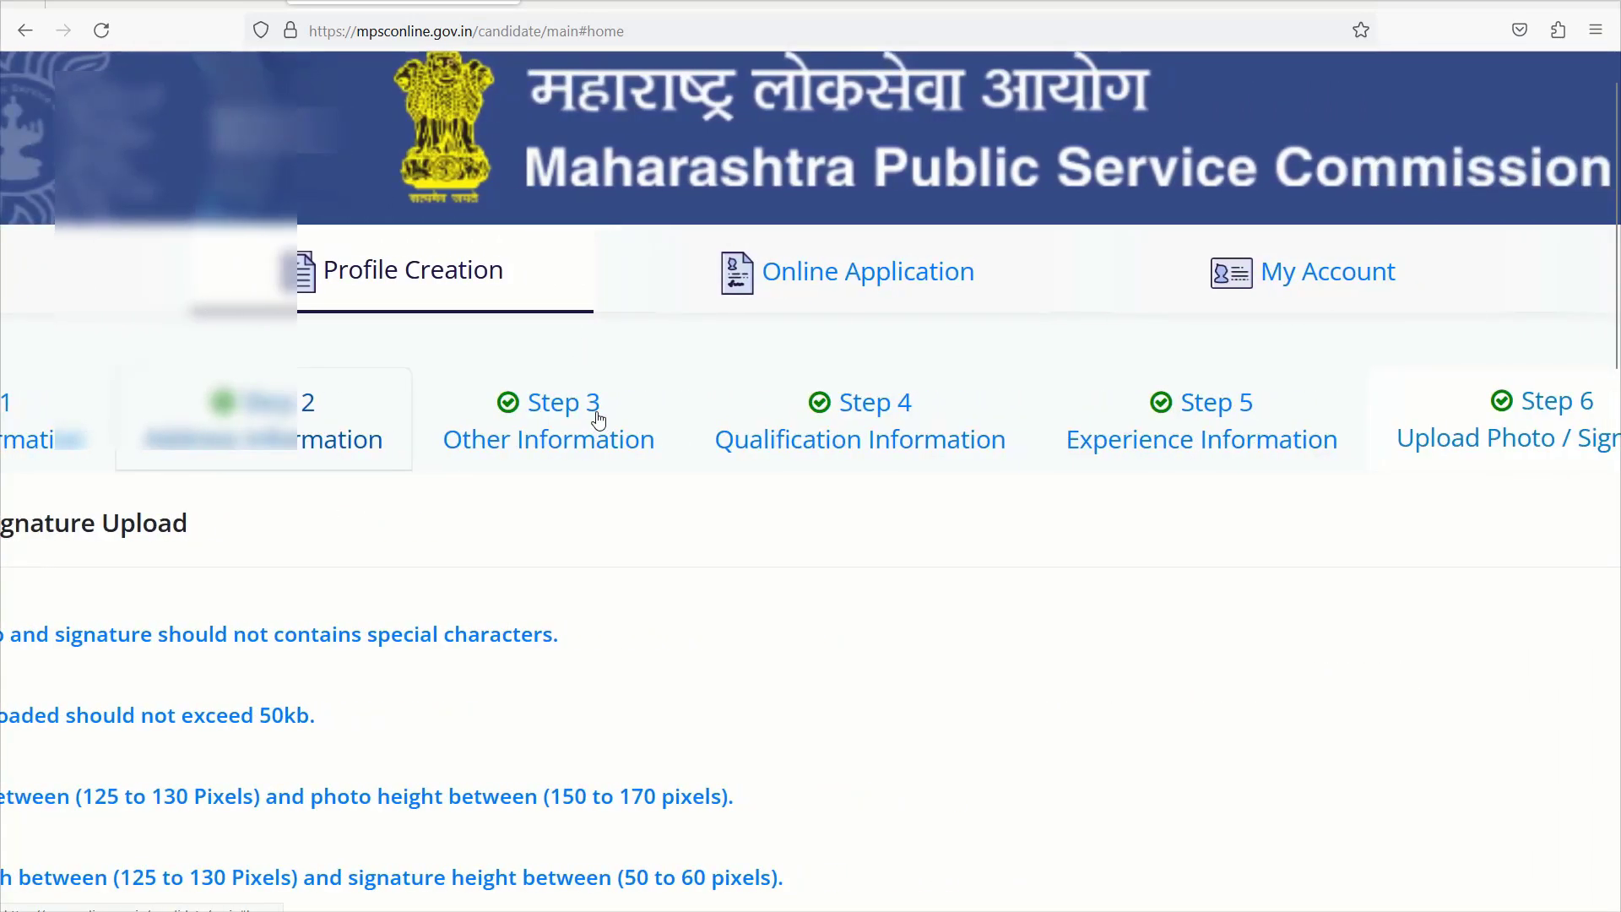
scroll(778, 419, "right", 5)
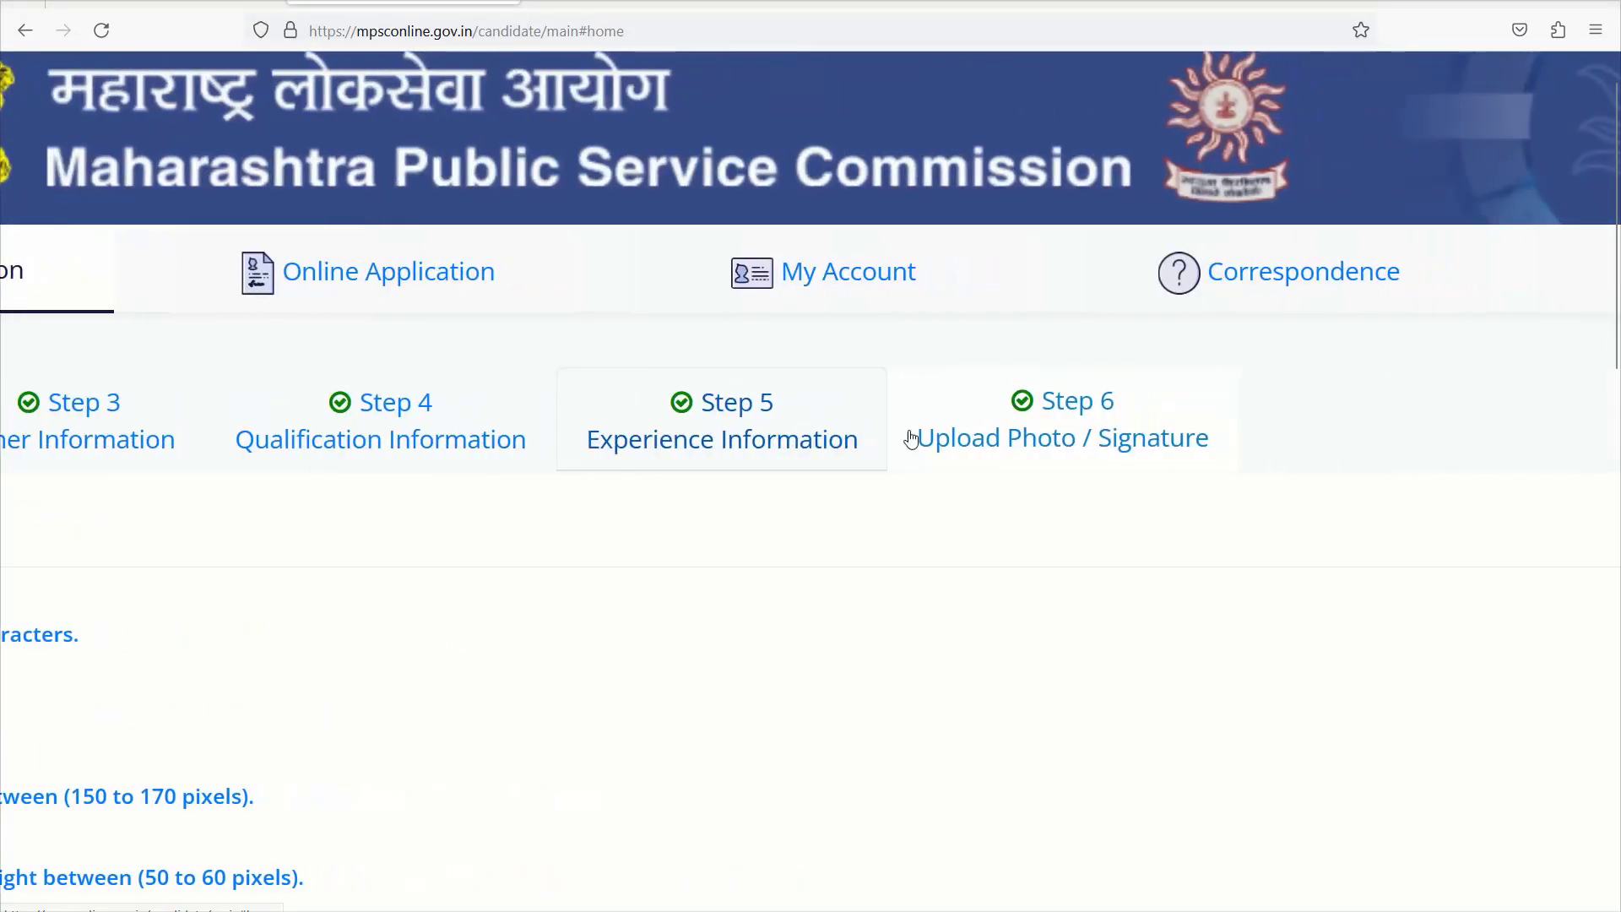
scroll(688, 566, "down", 1)
scroll(688, 566, "down", 1)
scroll(565, 567, "down", 10)
scroll(569, 573, "up", 5, "ctrl")
scroll(569, 572, "up", 1)
scroll(569, 572, "left", 10)
scroll(566, 567, "left", 5)
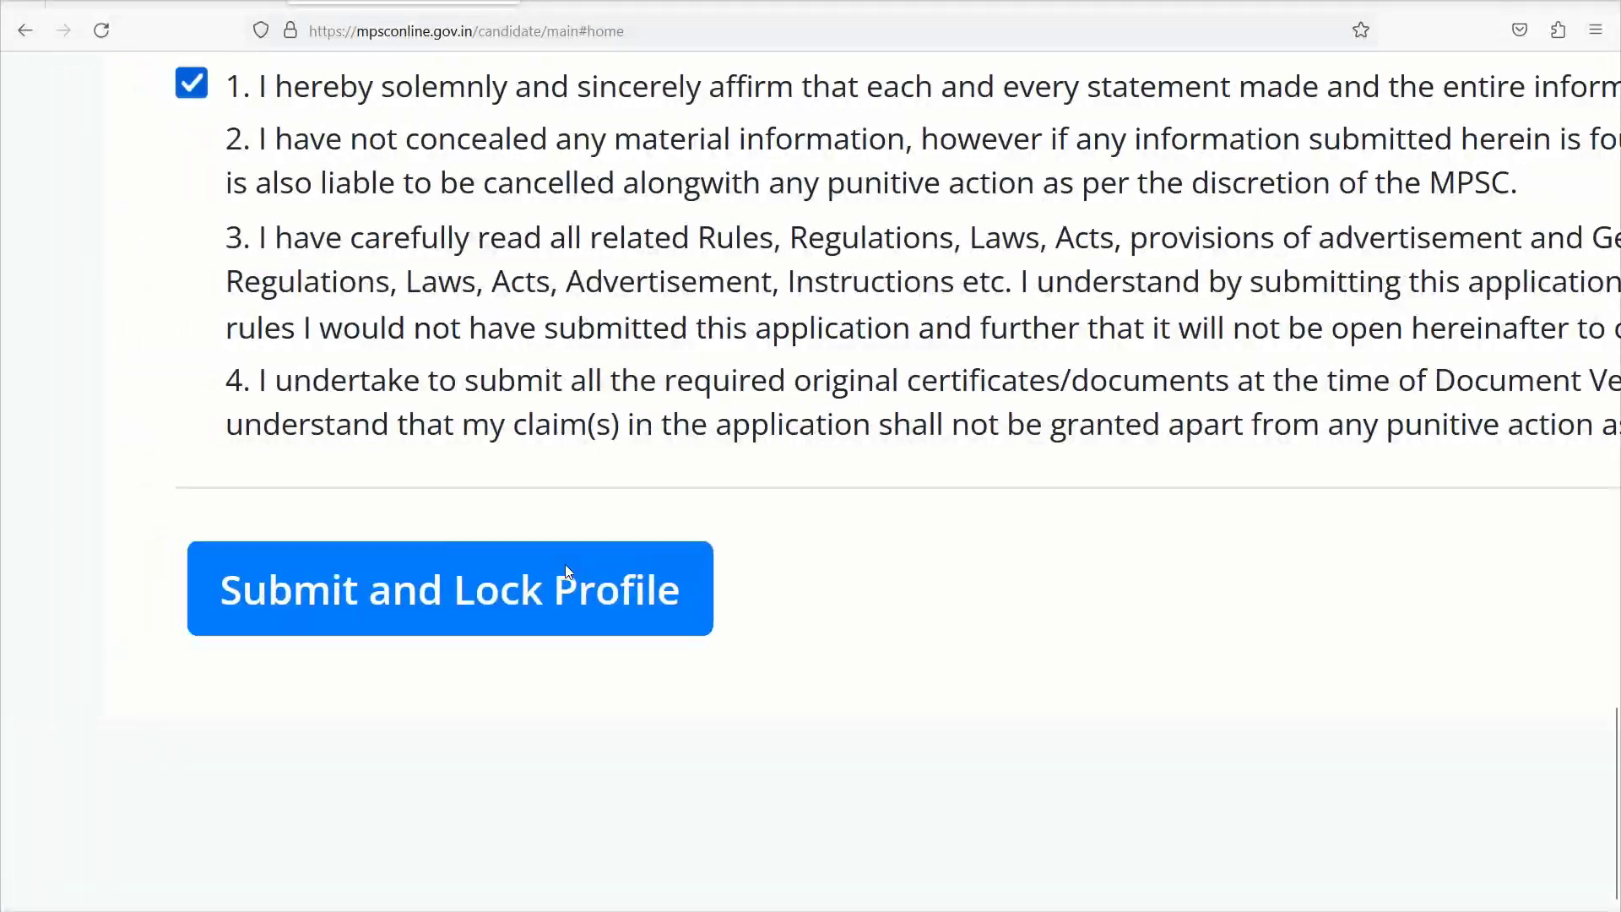
scroll(566, 565, "up", 1)
scroll(304, 460, "up", 3)
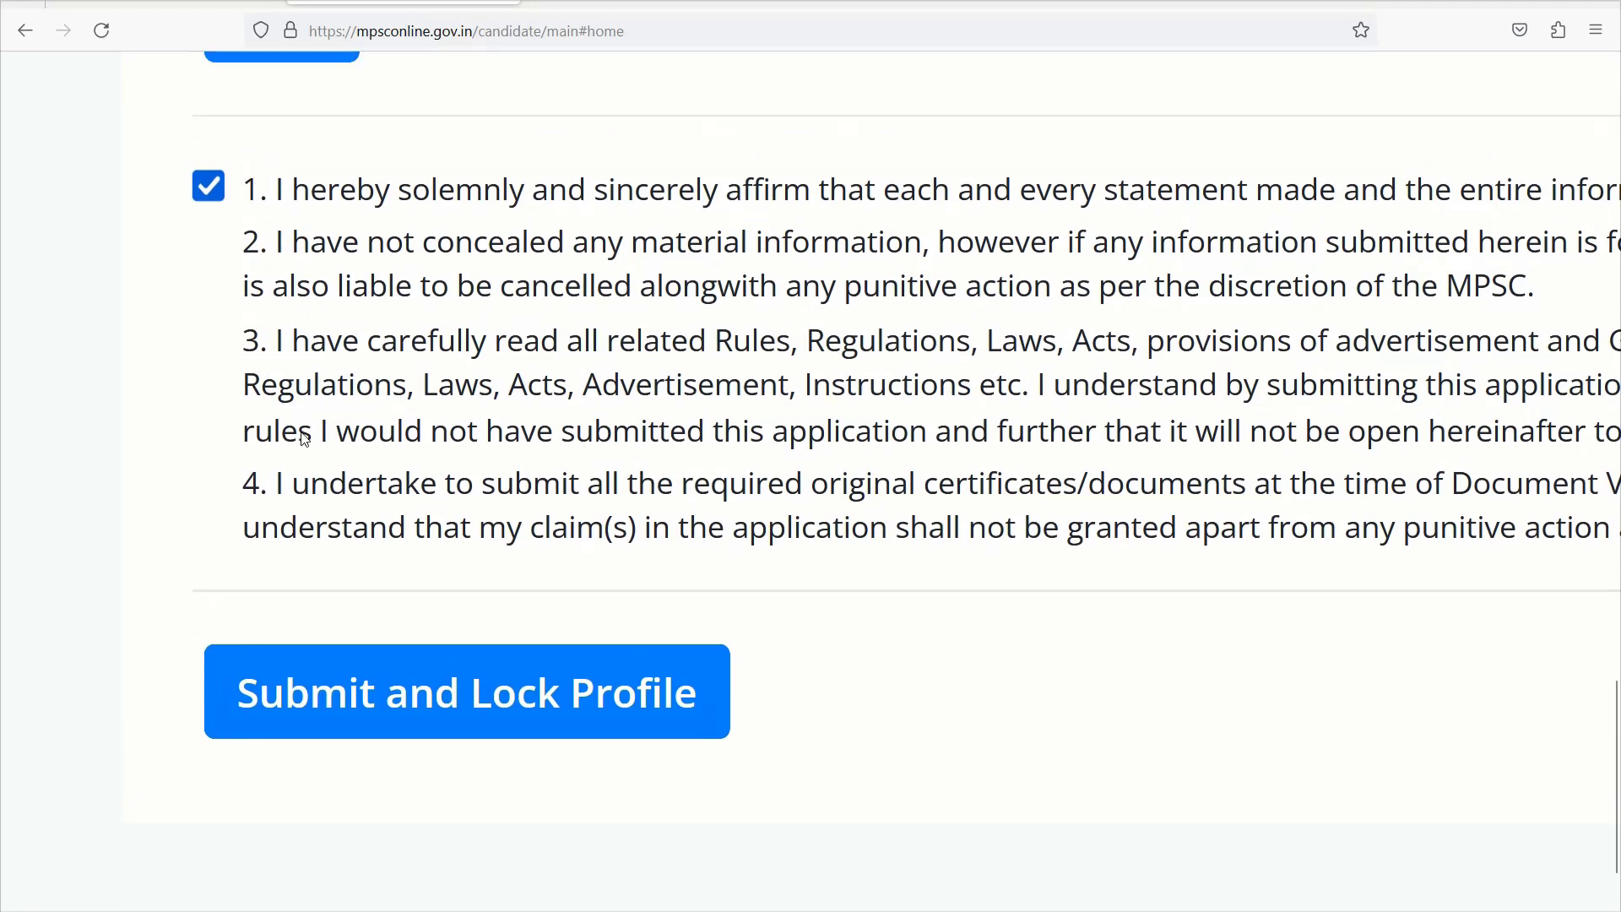
scroll(313, 437, "up", 3)
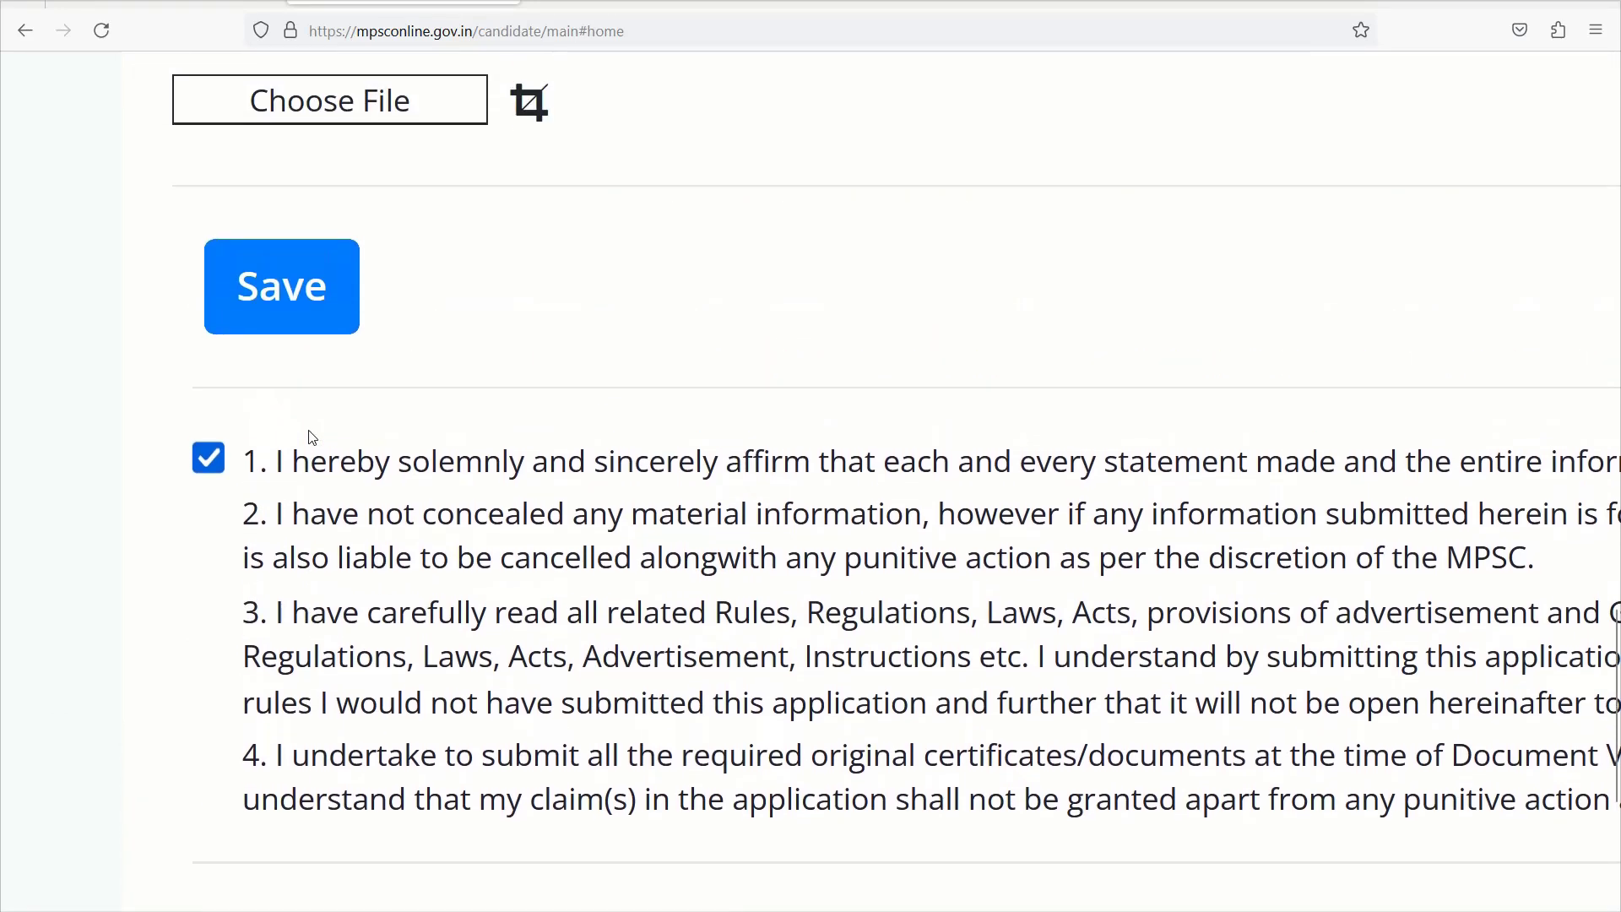
key("ctrl+minus")
key("ctrl+minus")
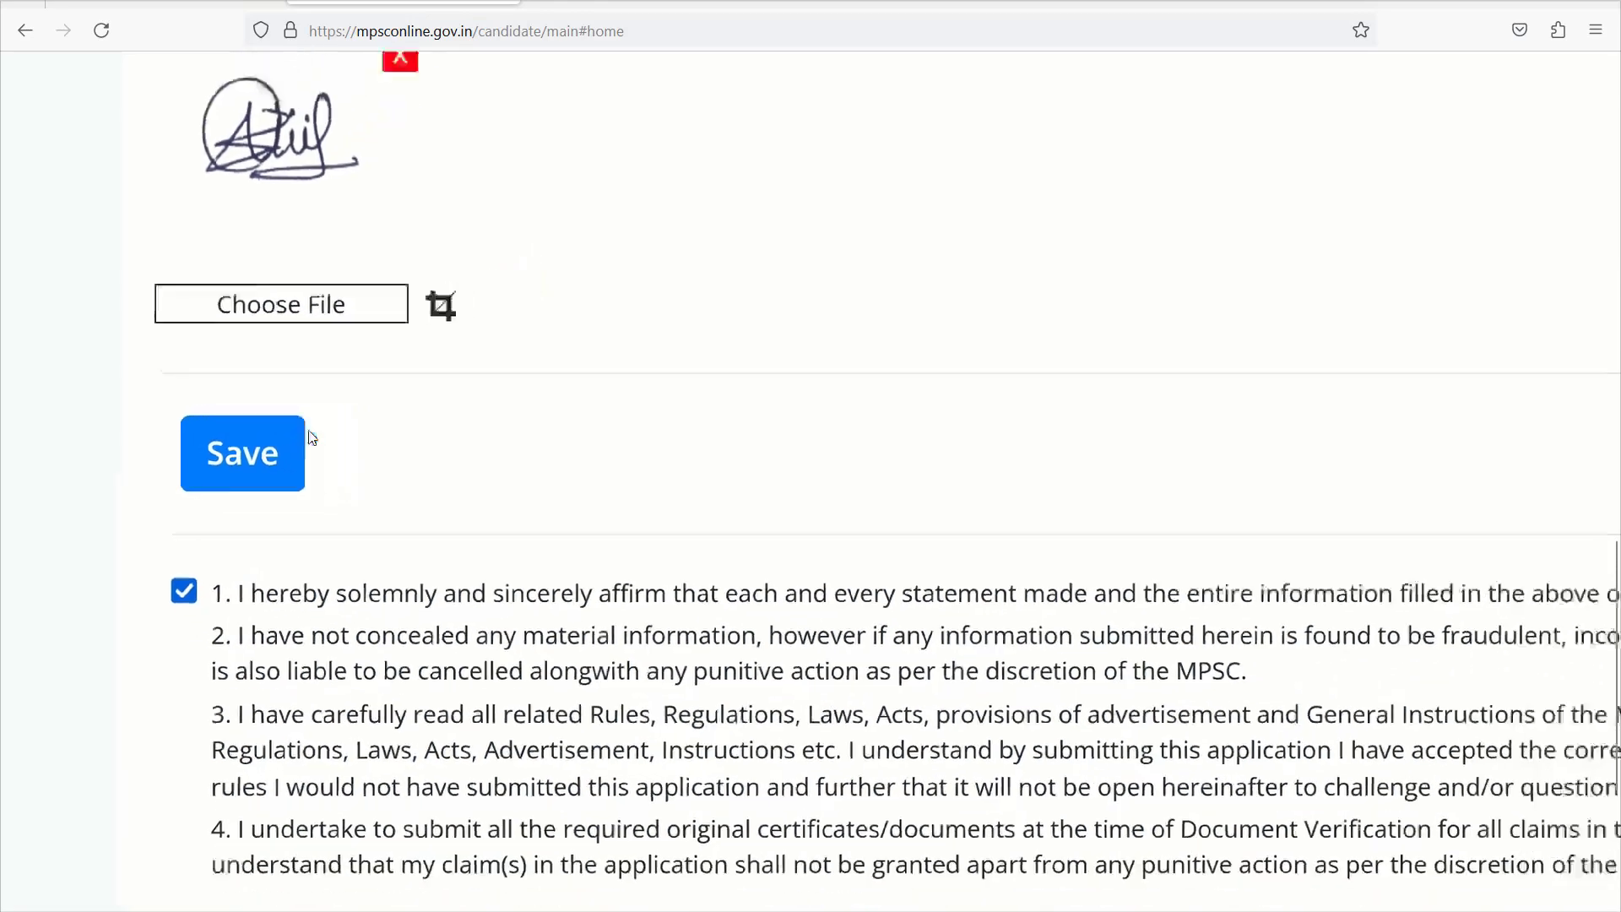
Submit and lock the completed candidate profile.
scroll(309, 436, "down", 3)
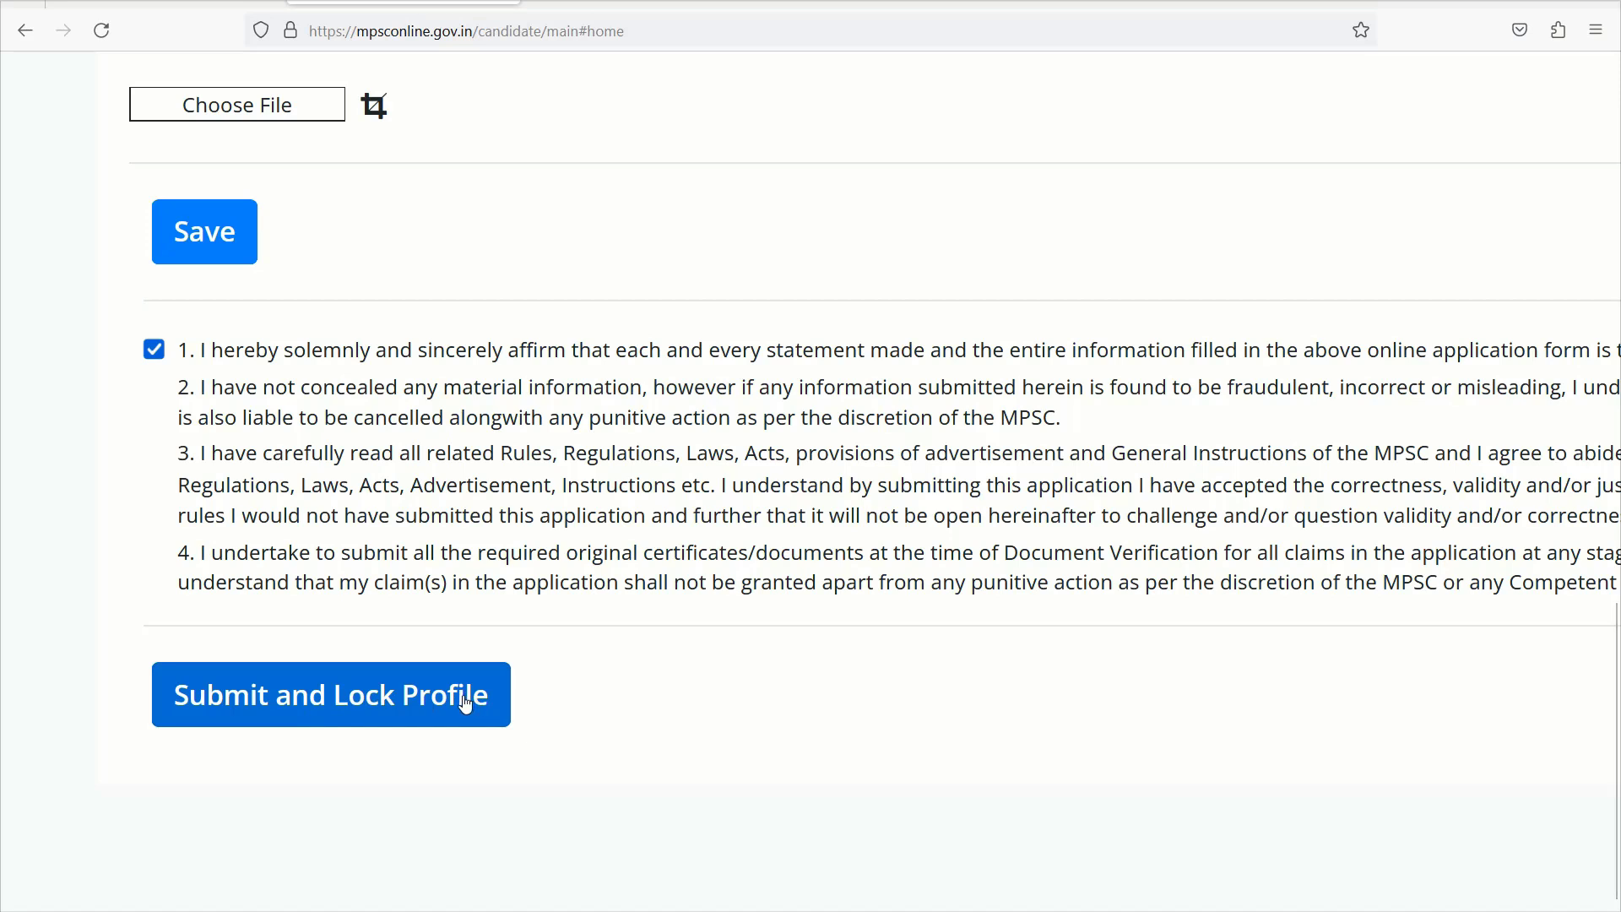
left_click(378, 711)
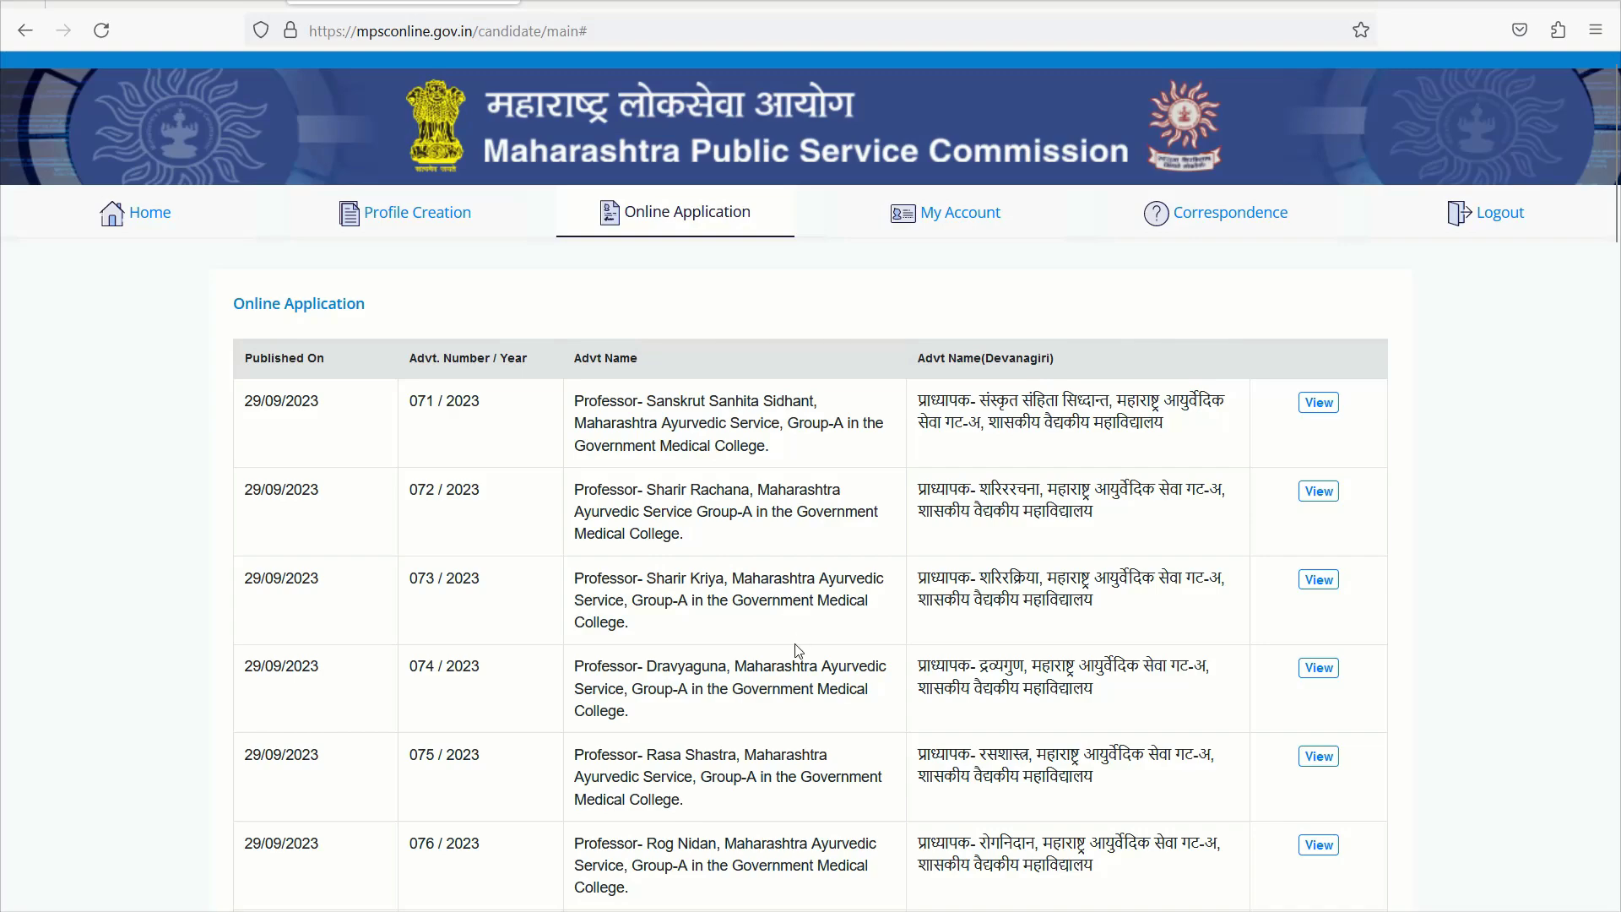
Examine the Online Application list of published advertisements, including their dates, numbers and names.
scroll(798, 649, "down", 5)
scroll(796, 644, "down", 3)
scroll(796, 644, "up", 8)
scroll(1313, 408, "down", 2)
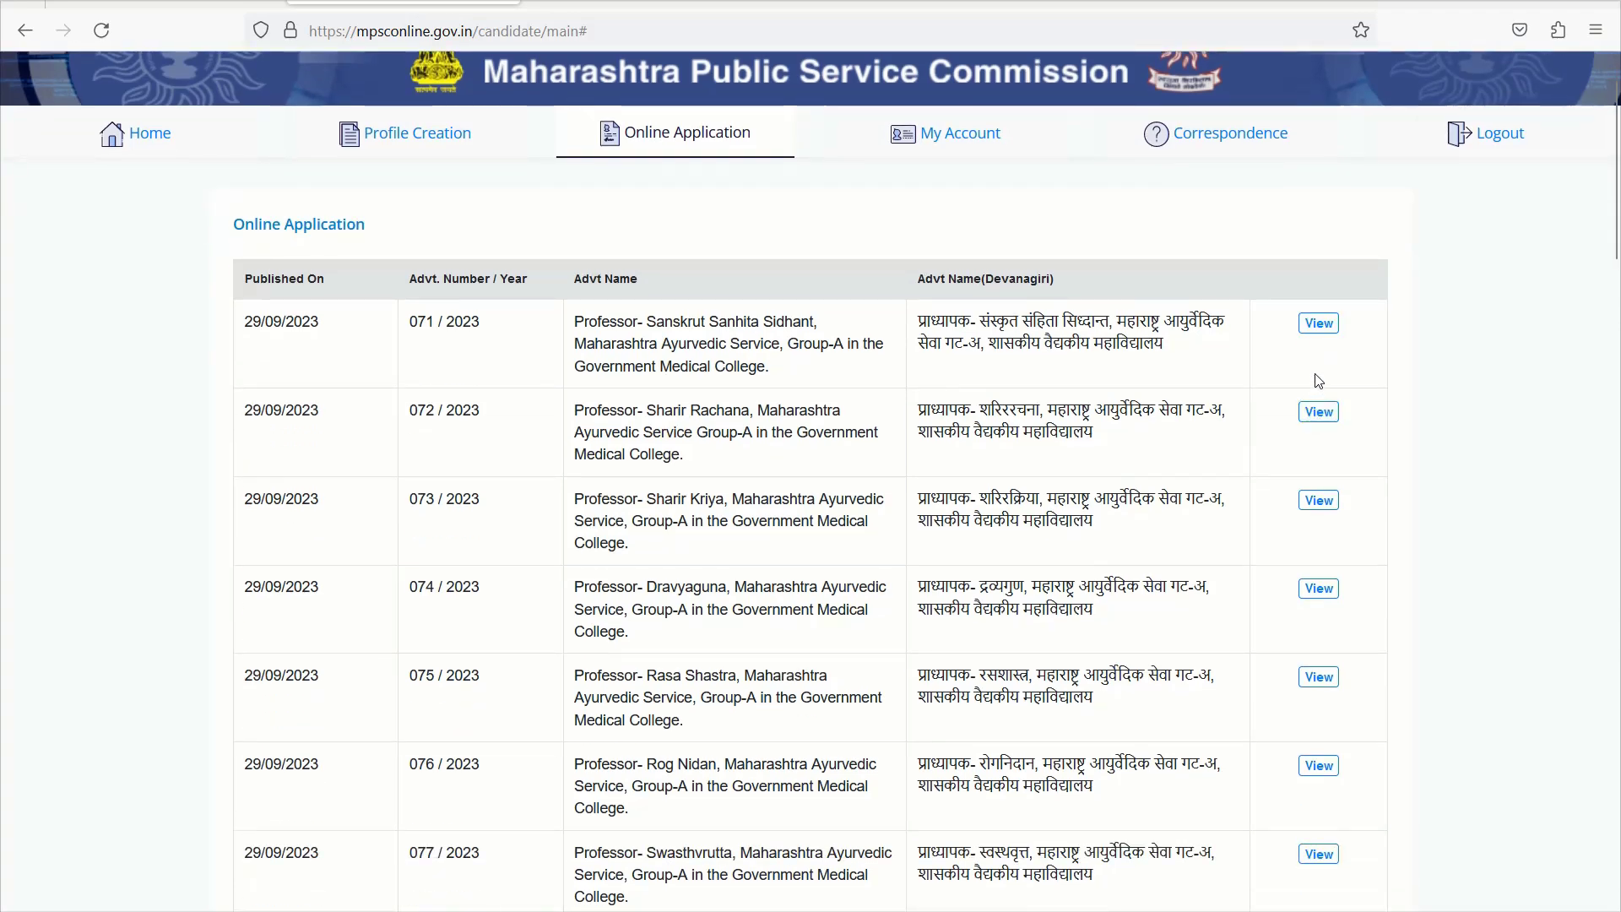
scroll(1317, 380, "down", 4)
scroll(1314, 377, "up", 6)
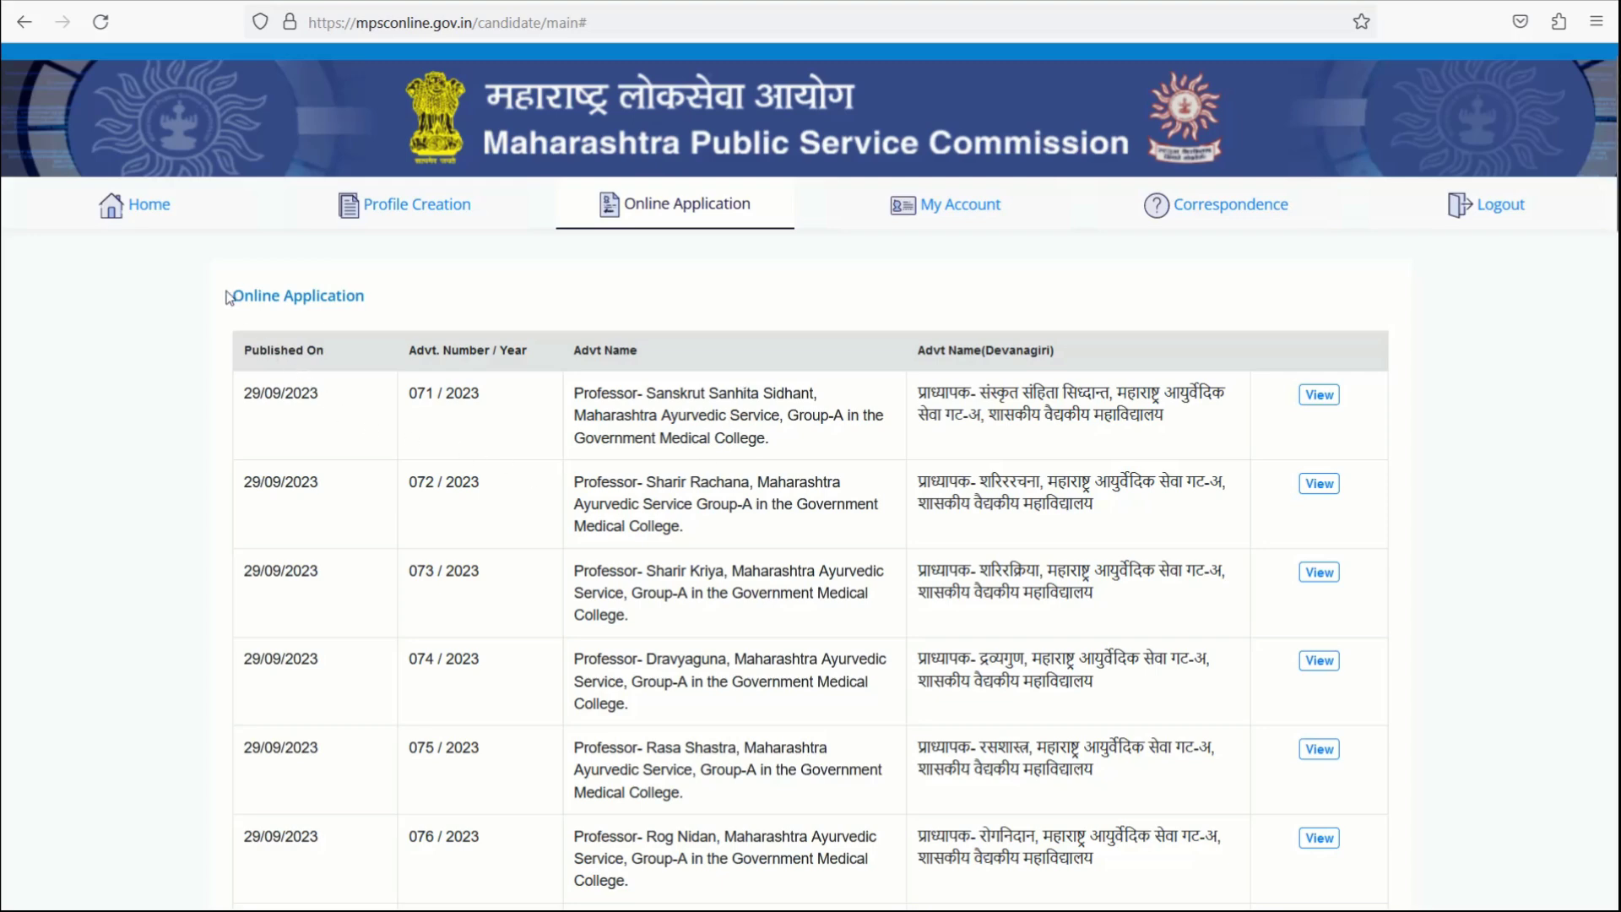
left_click_drag(231, 289, 517, 555)
left_click(601, 282)
scroll(926, 637, "down", 4)
scroll(946, 620, "up", 4)
scroll(919, 807, "down", 1)
Find advertisement 111/2023, Maharashtra Group-C Services Main Examination 2023, in the list and open its details.
scroll(919, 806, "down", 15)
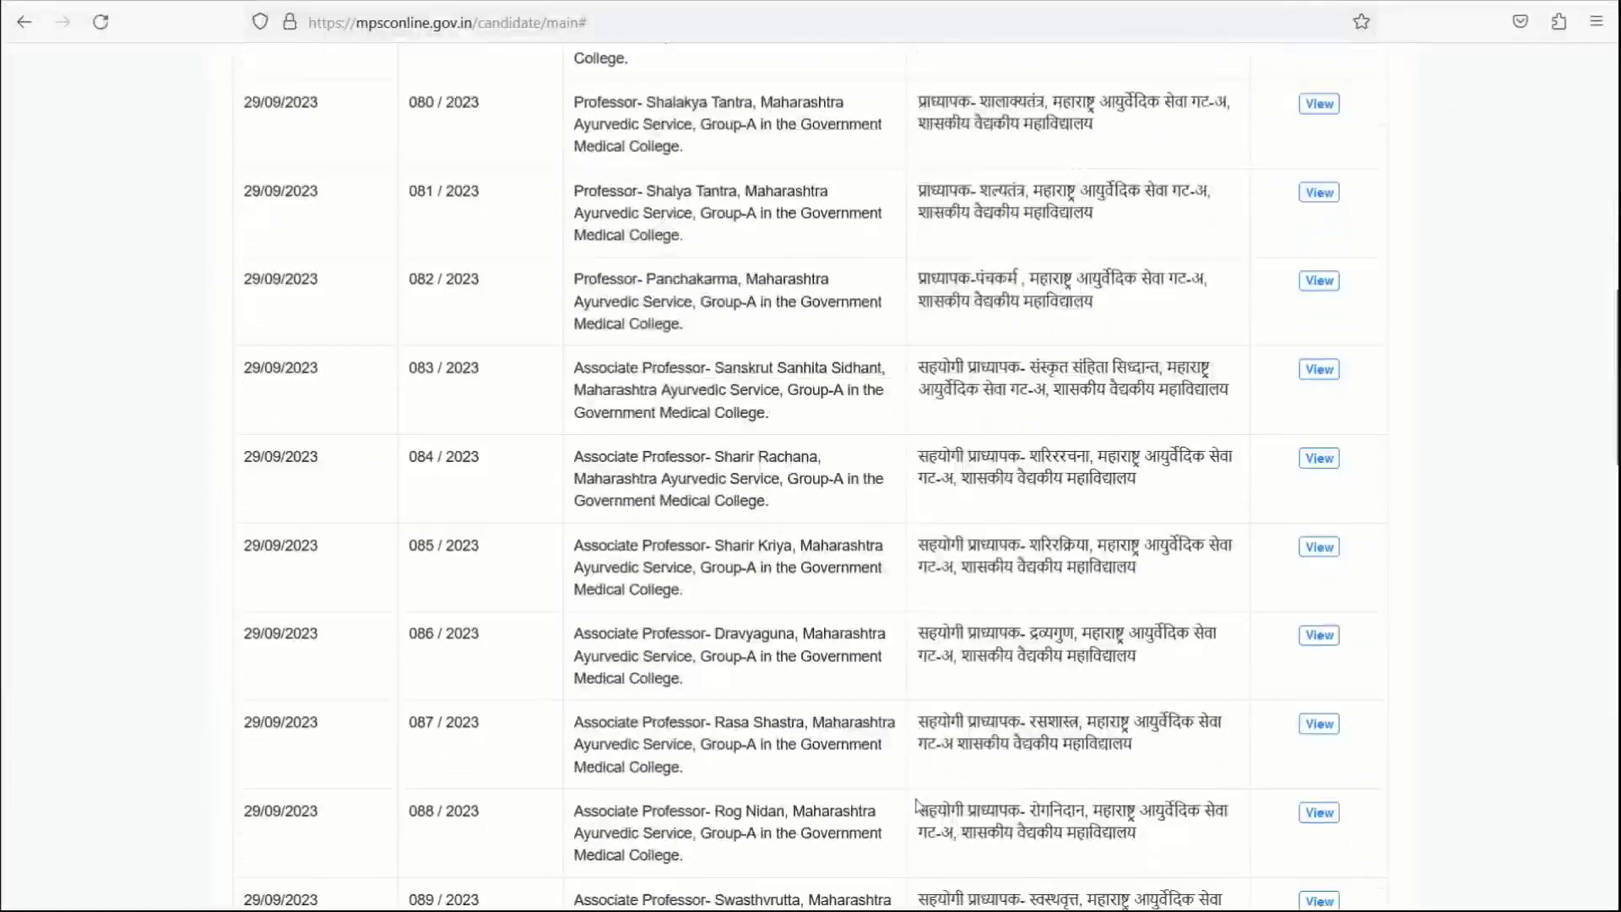
scroll(920, 806, "down", 14)
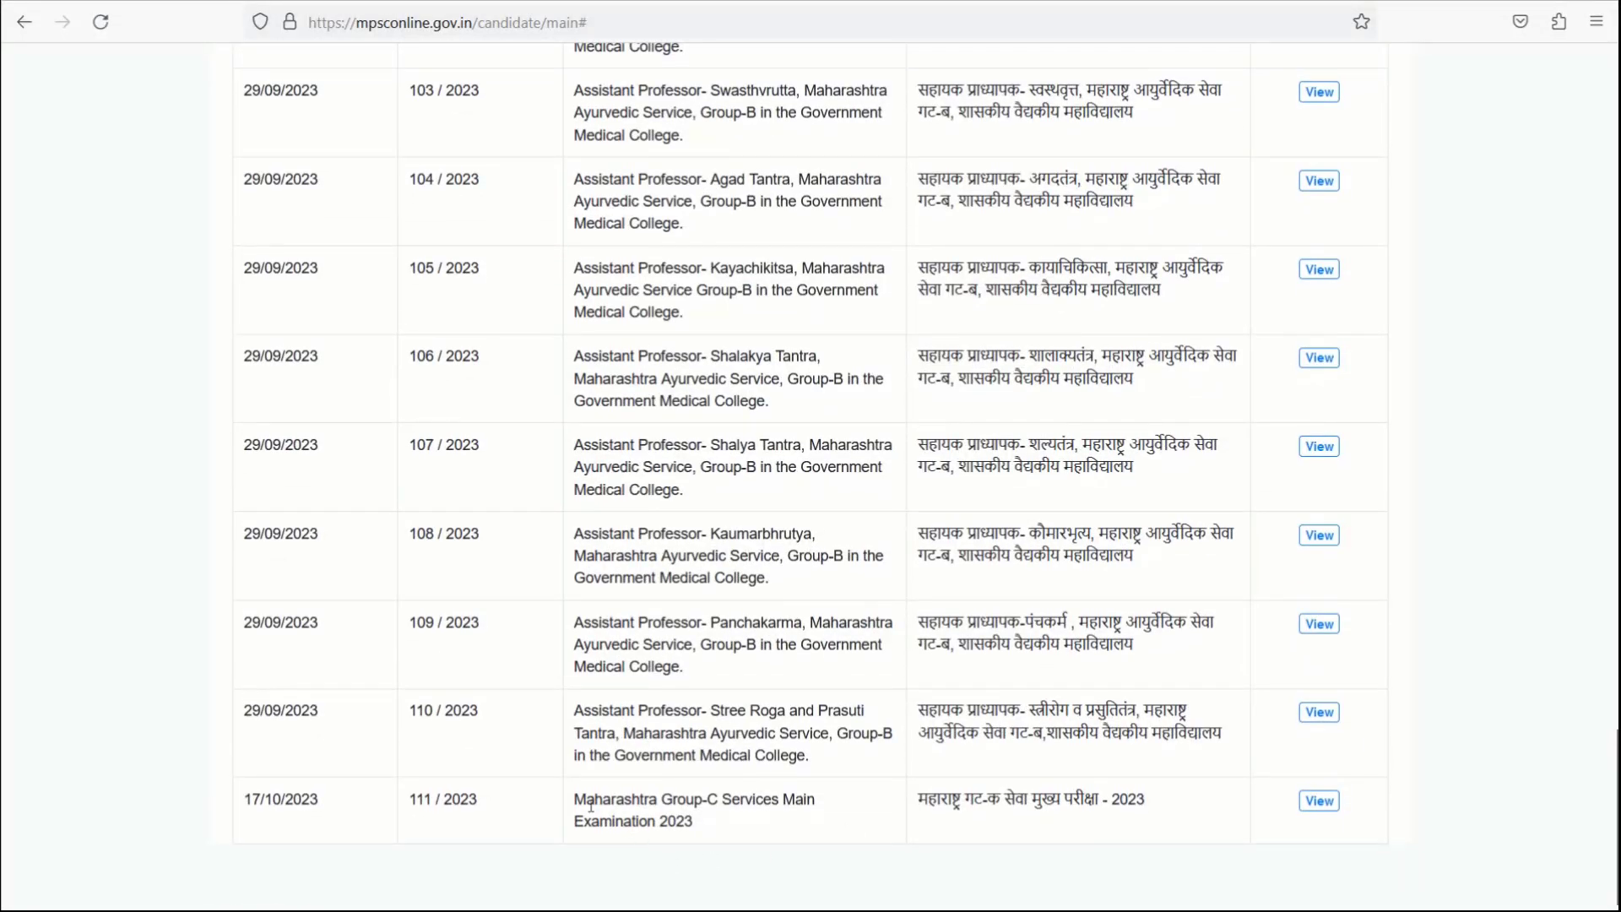
left_click_drag(574, 806, 712, 833)
left_click(711, 828)
triple_click(712, 830)
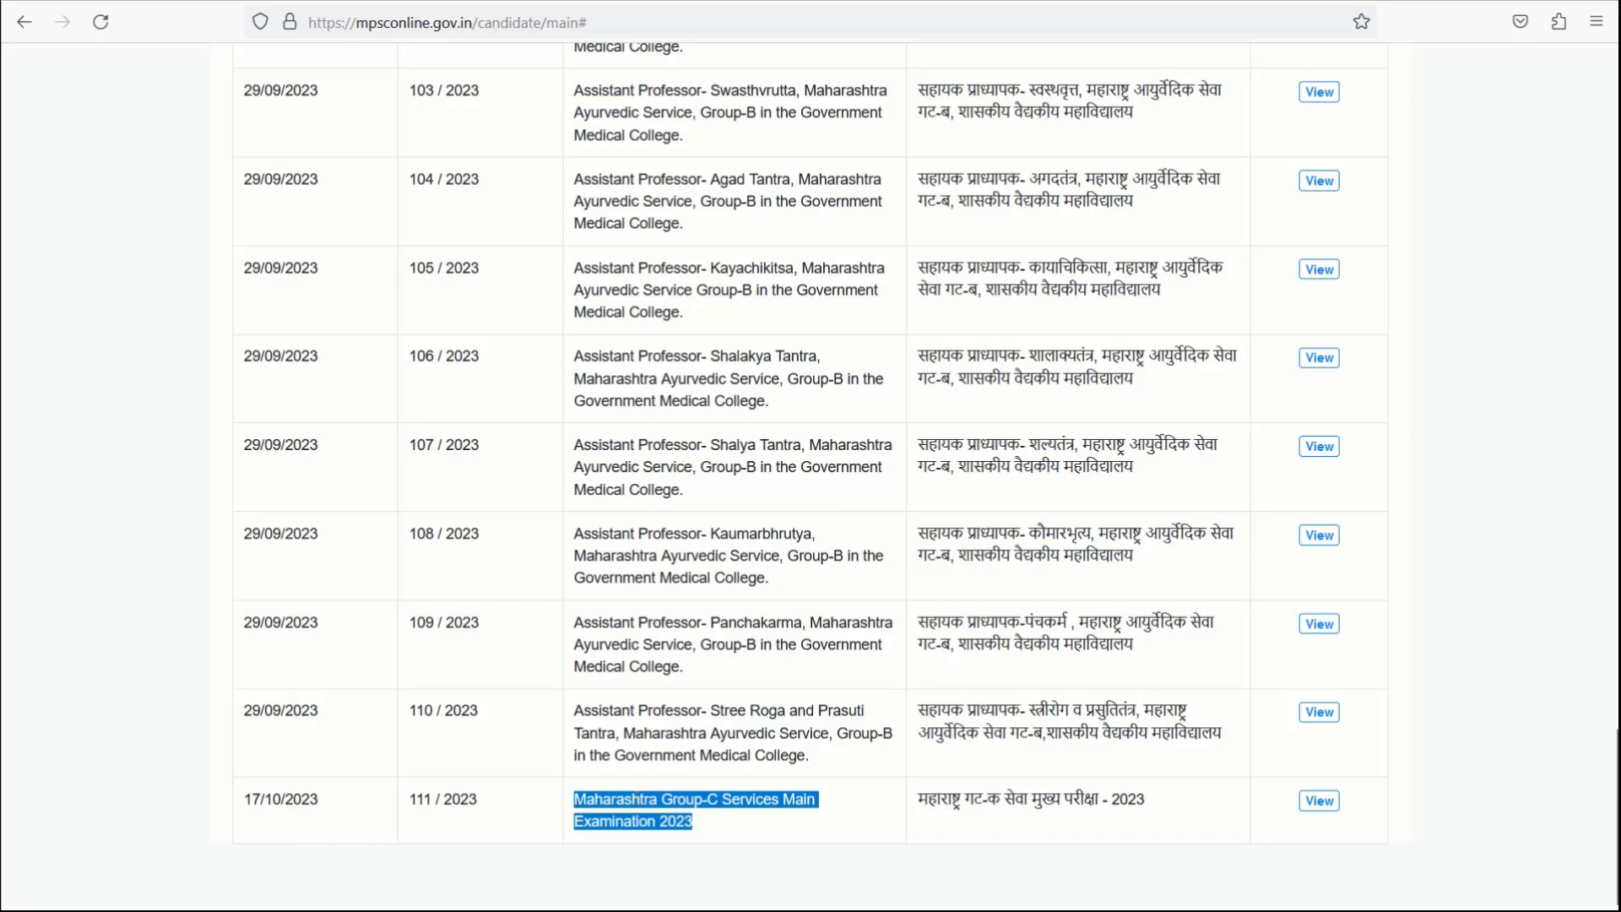
left_click(760, 825)
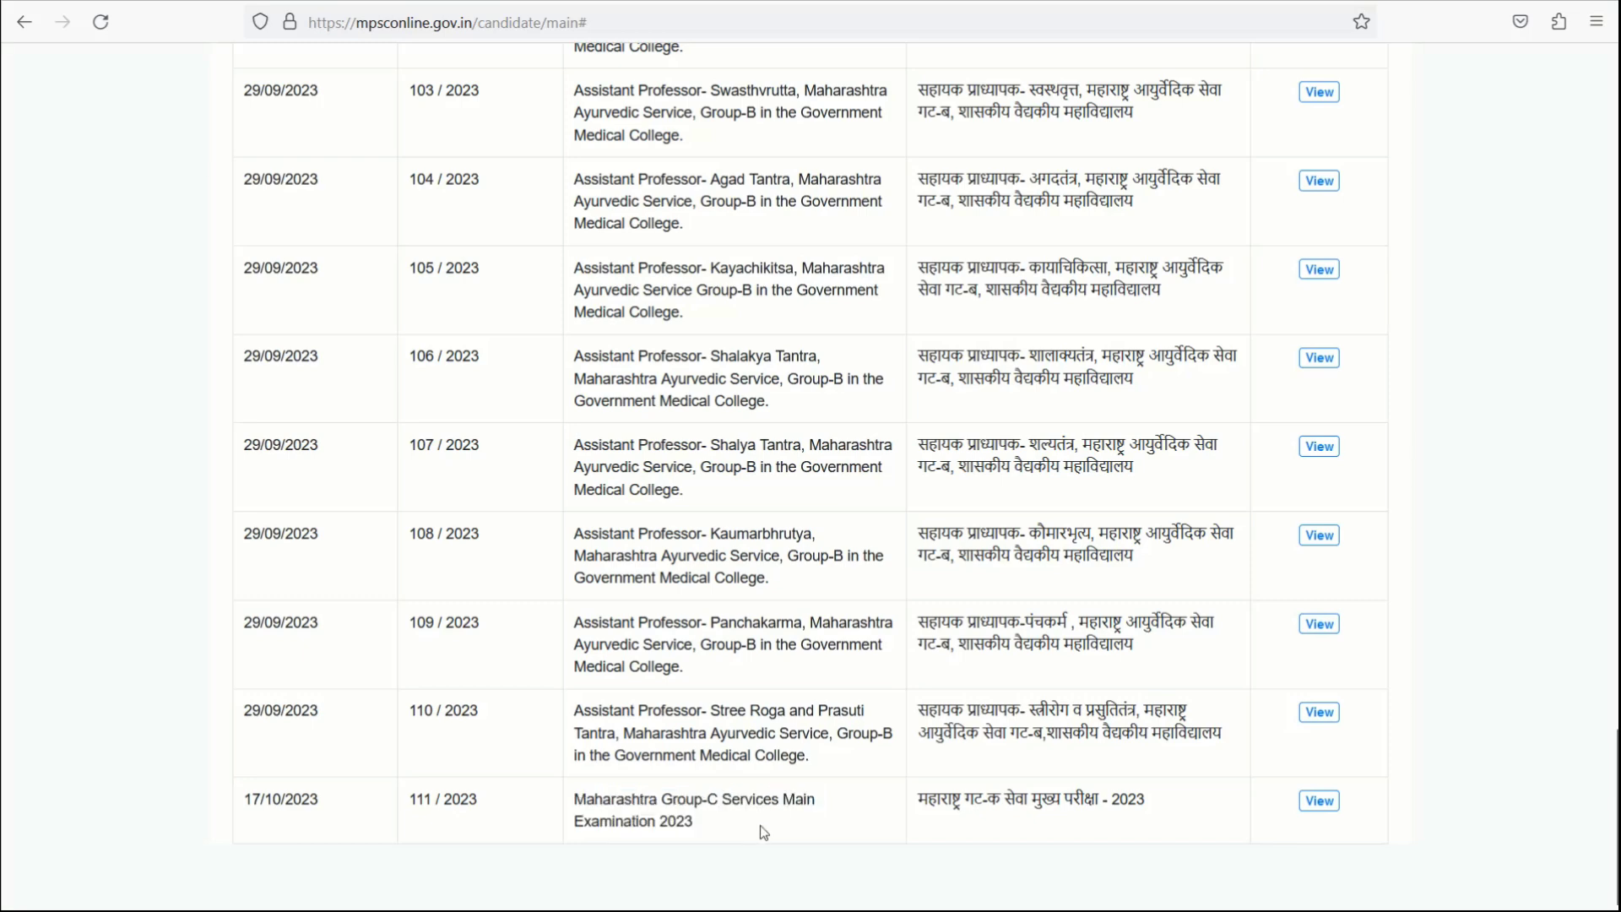
left_click(1318, 802)
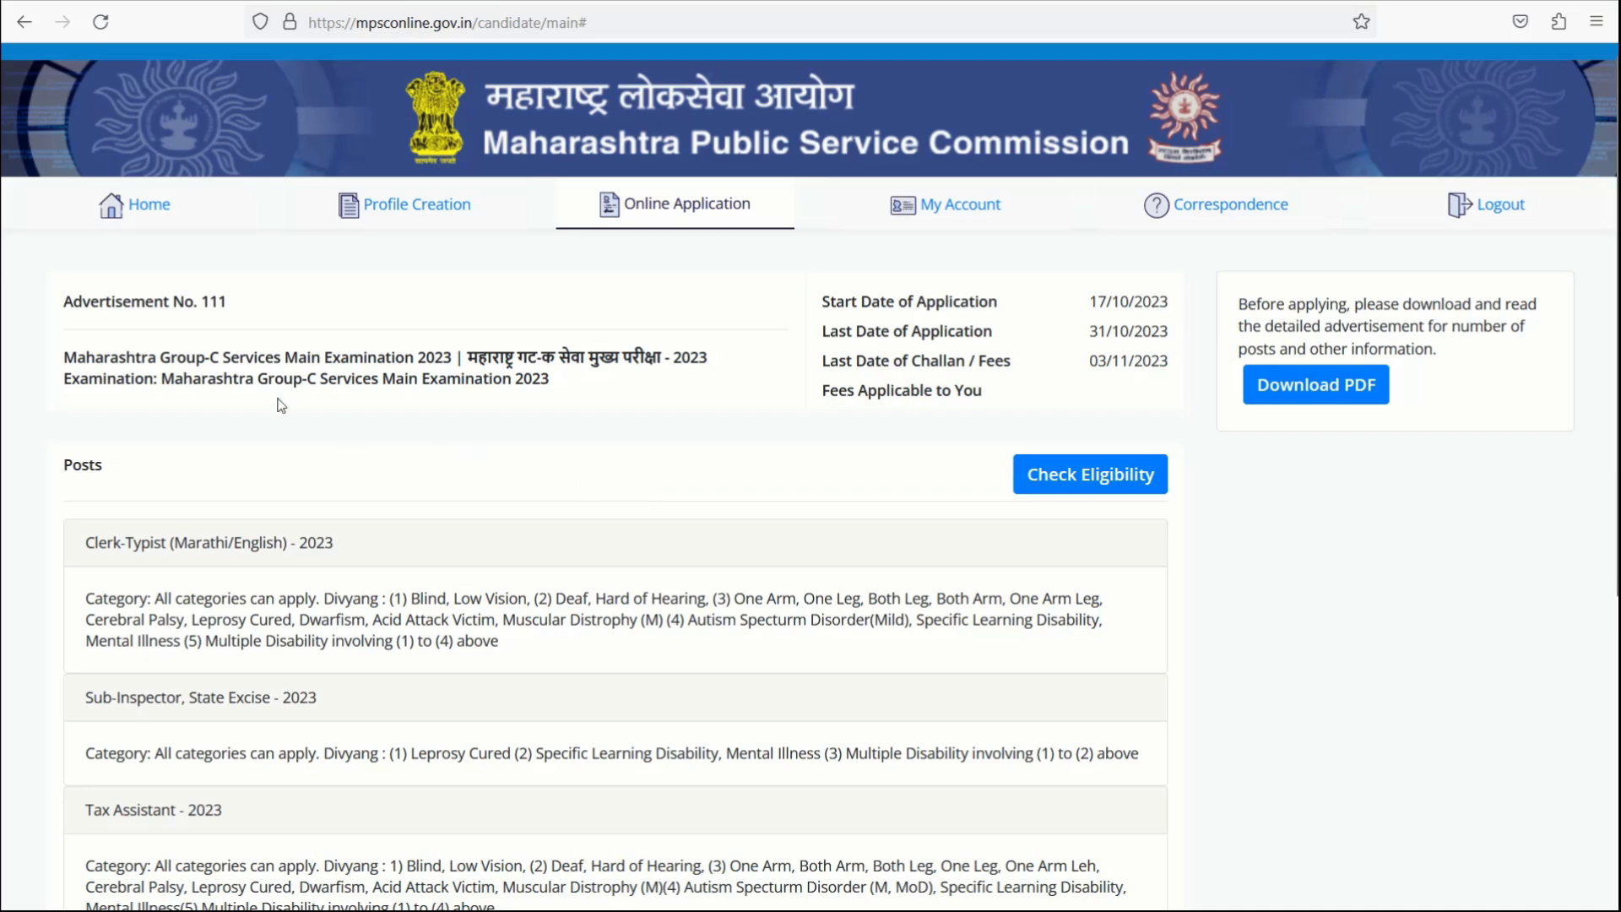
Review the advertisement's title, application dates and PDF download notice, and check eligibility for its posts.
left_click_drag(74, 358, 666, 385)
left_click(692, 388)
left_click_drag(822, 301, 1126, 357)
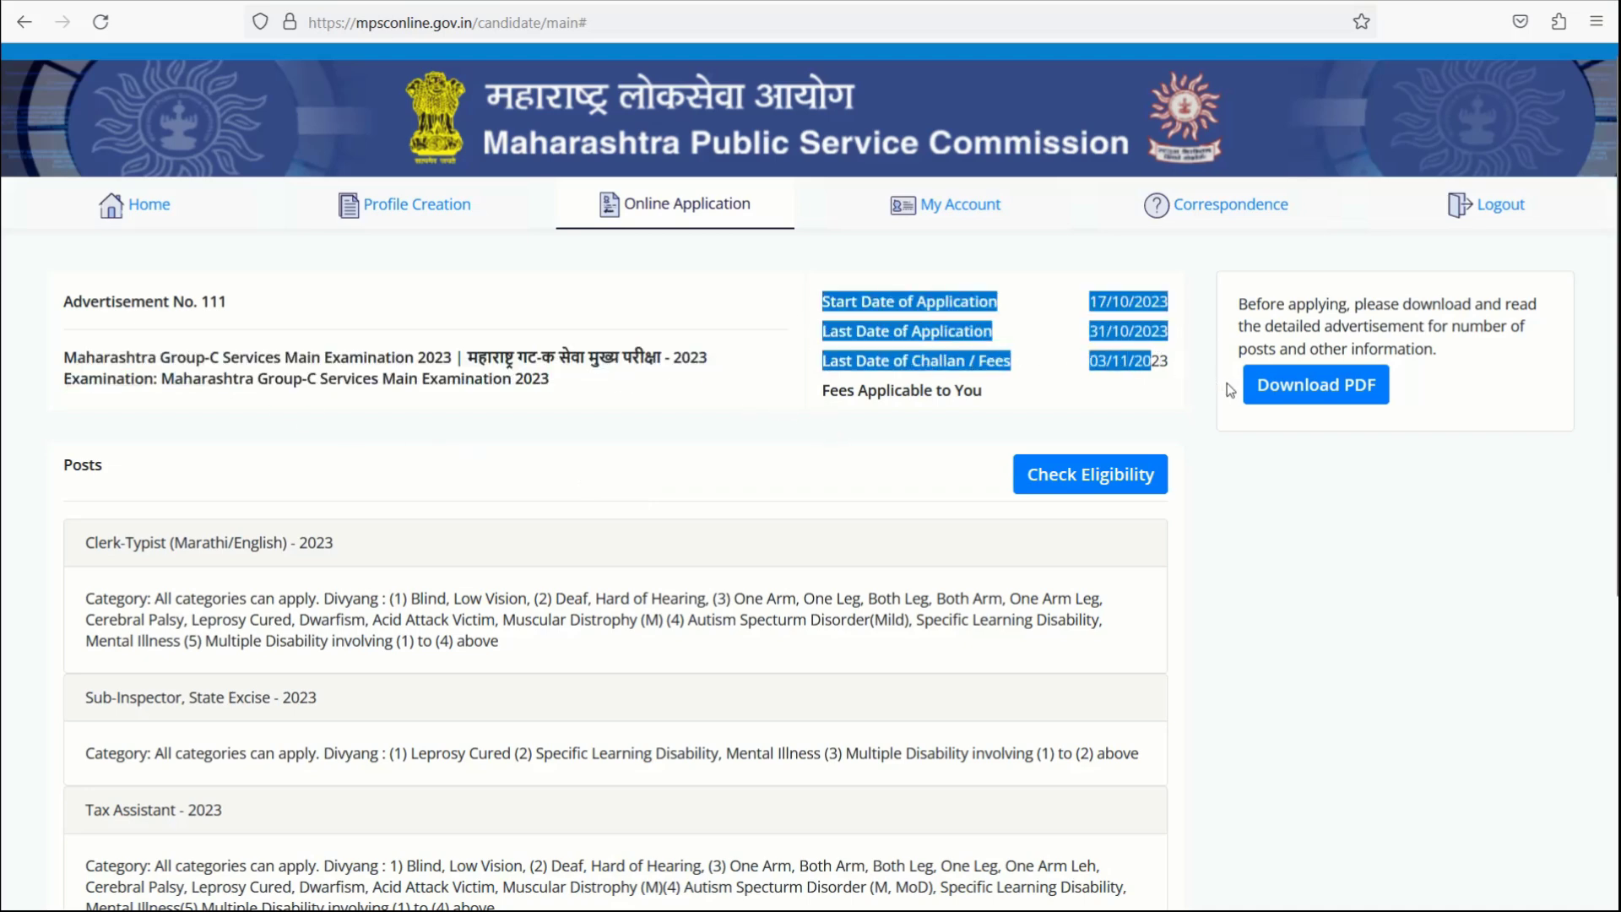
left_click(1359, 485)
left_click_drag(1235, 303, 1528, 388)
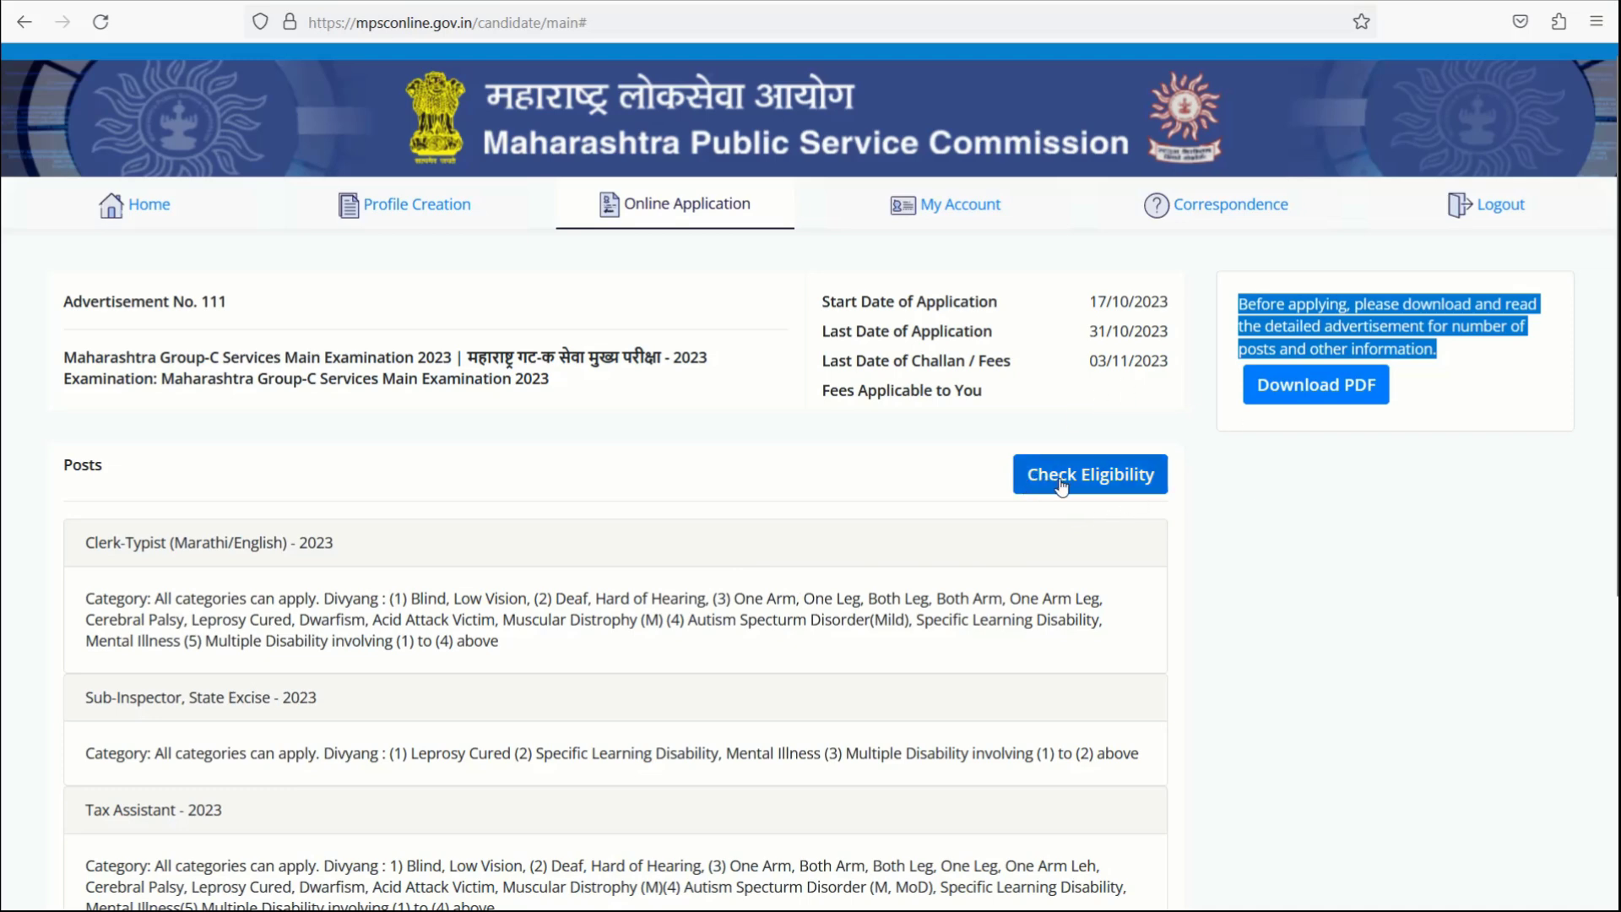
left_click(1026, 483)
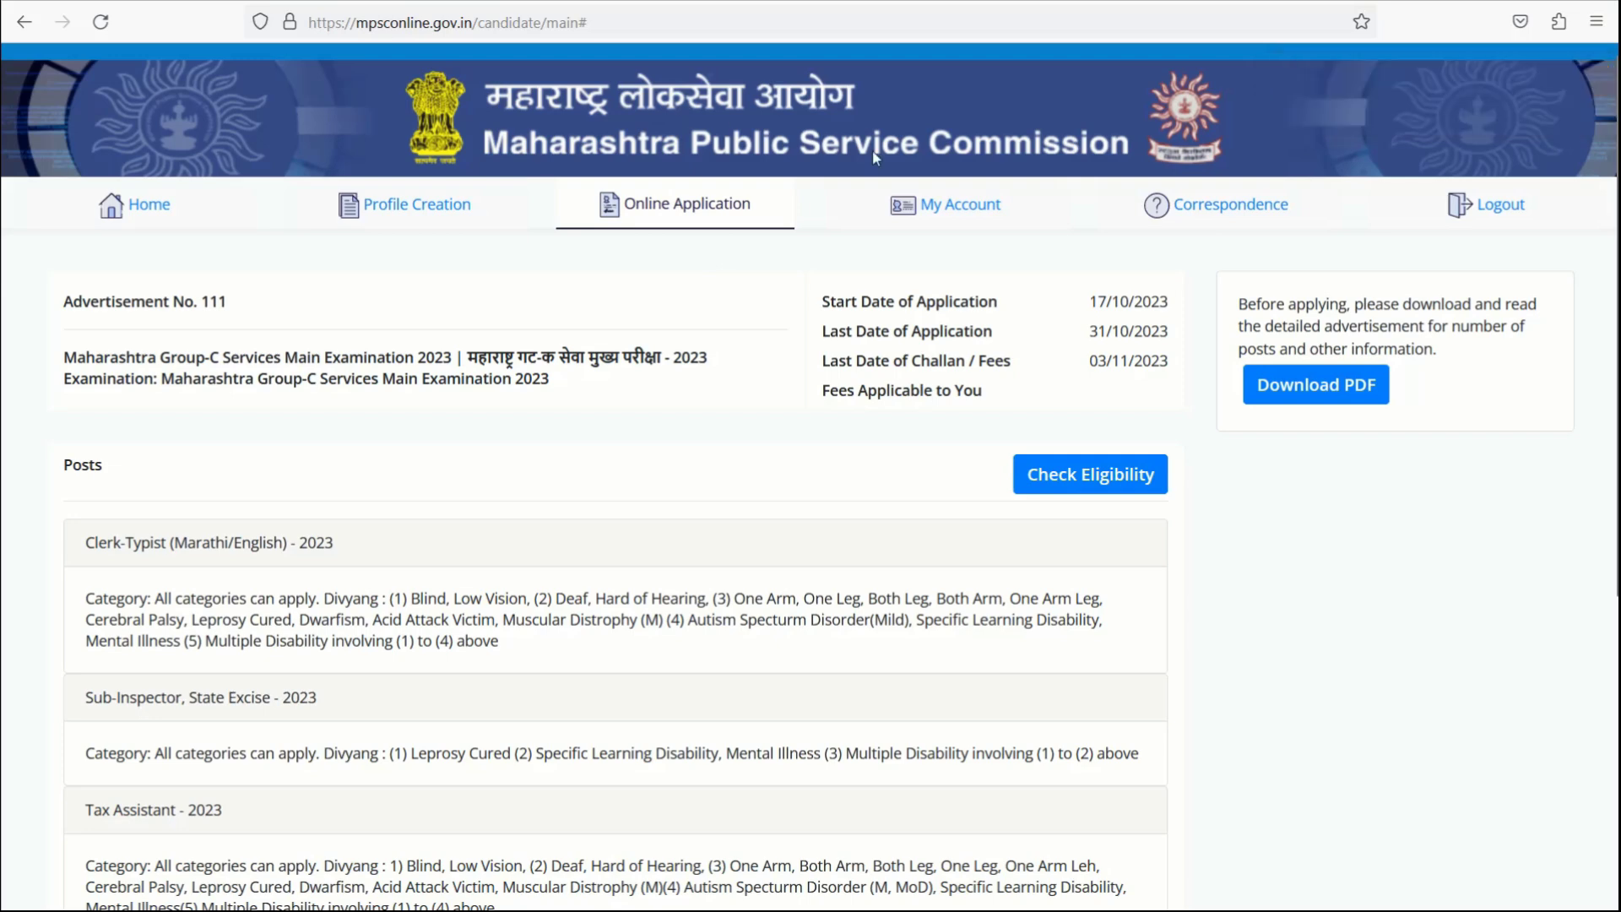
left_click(1076, 475)
Open advertisement 071/2023 for Professor, Sanskrut Sanhita Sidhant from the advertisement list and check eligibility for the post.
left_click(684, 211)
scroll(683, 496, "down", 4)
scroll(675, 606, "down", 5)
scroll(675, 597, "up", 9)
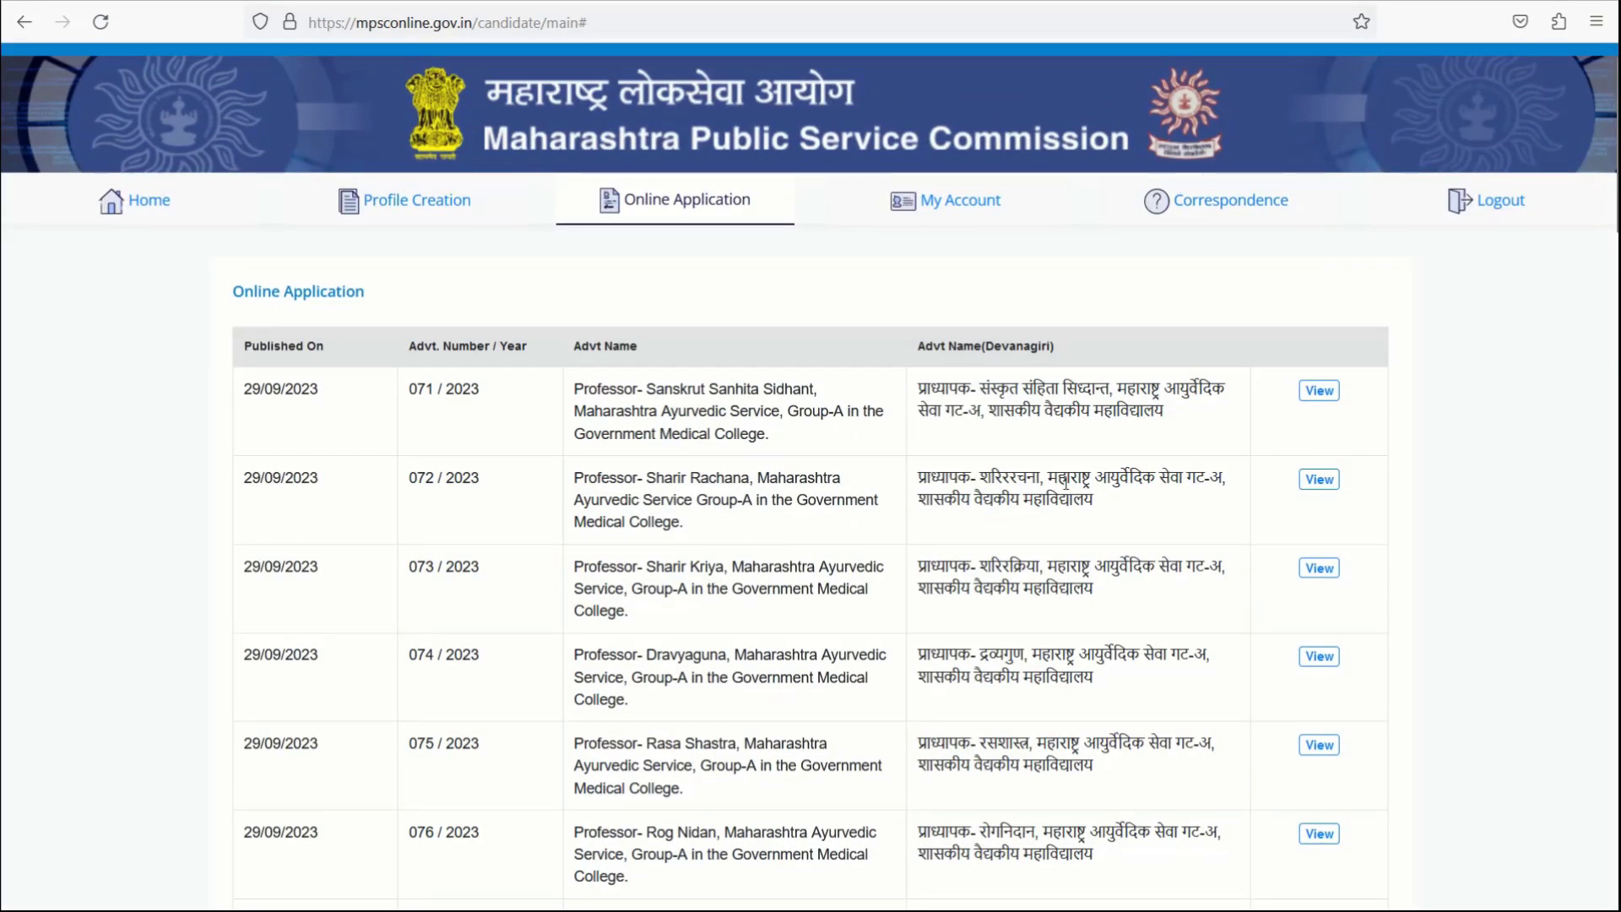
left_click(1319, 390)
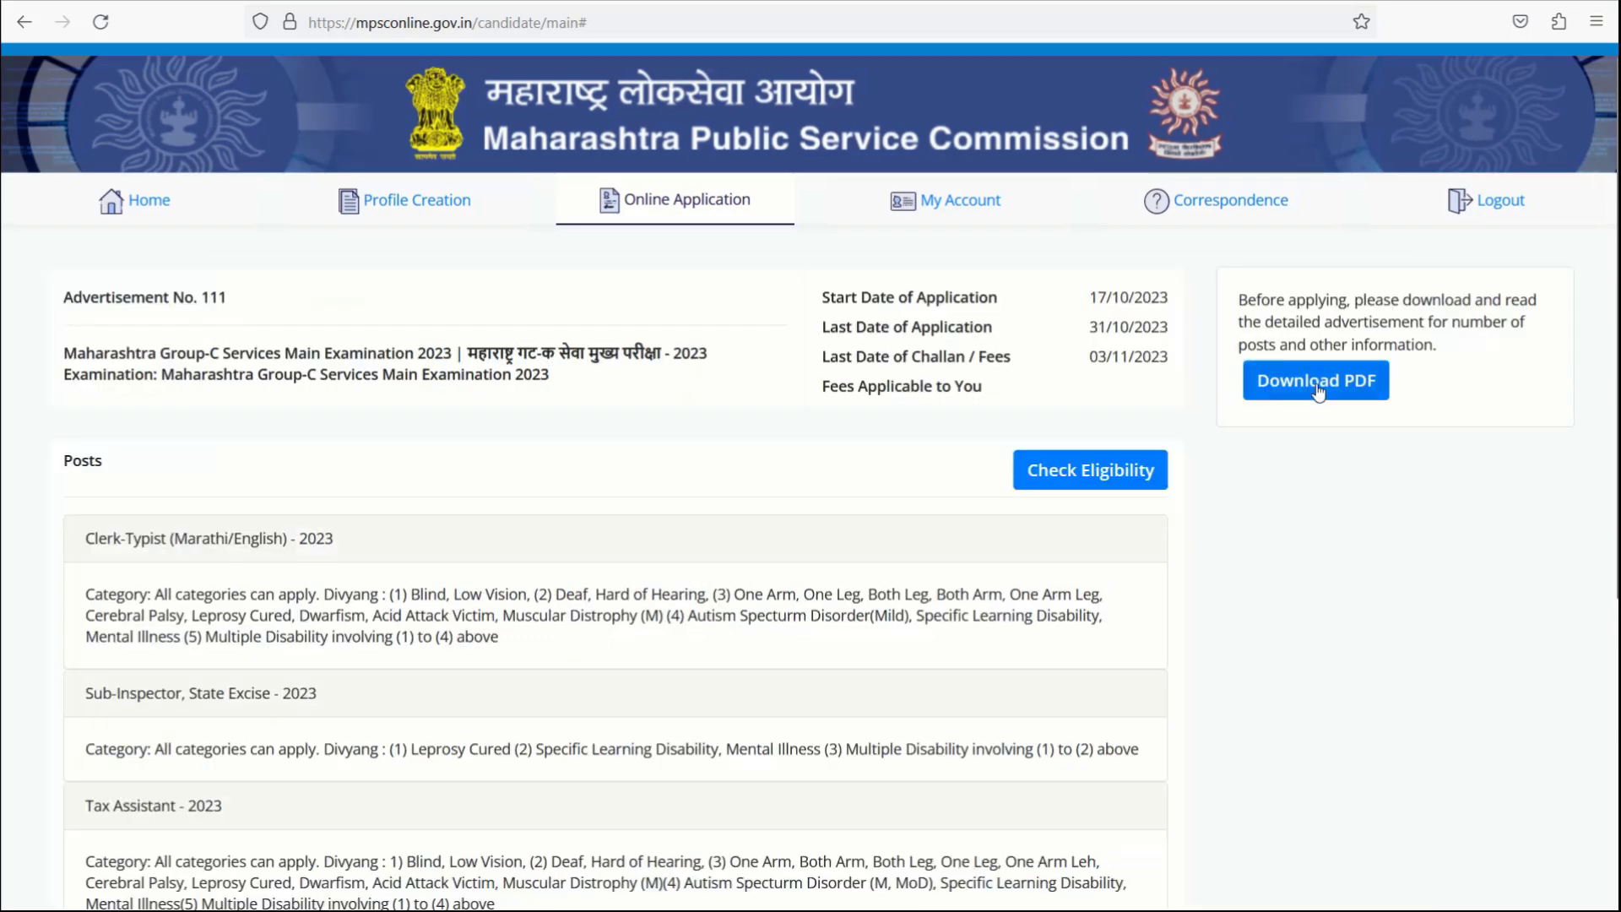
left_click(1089, 536)
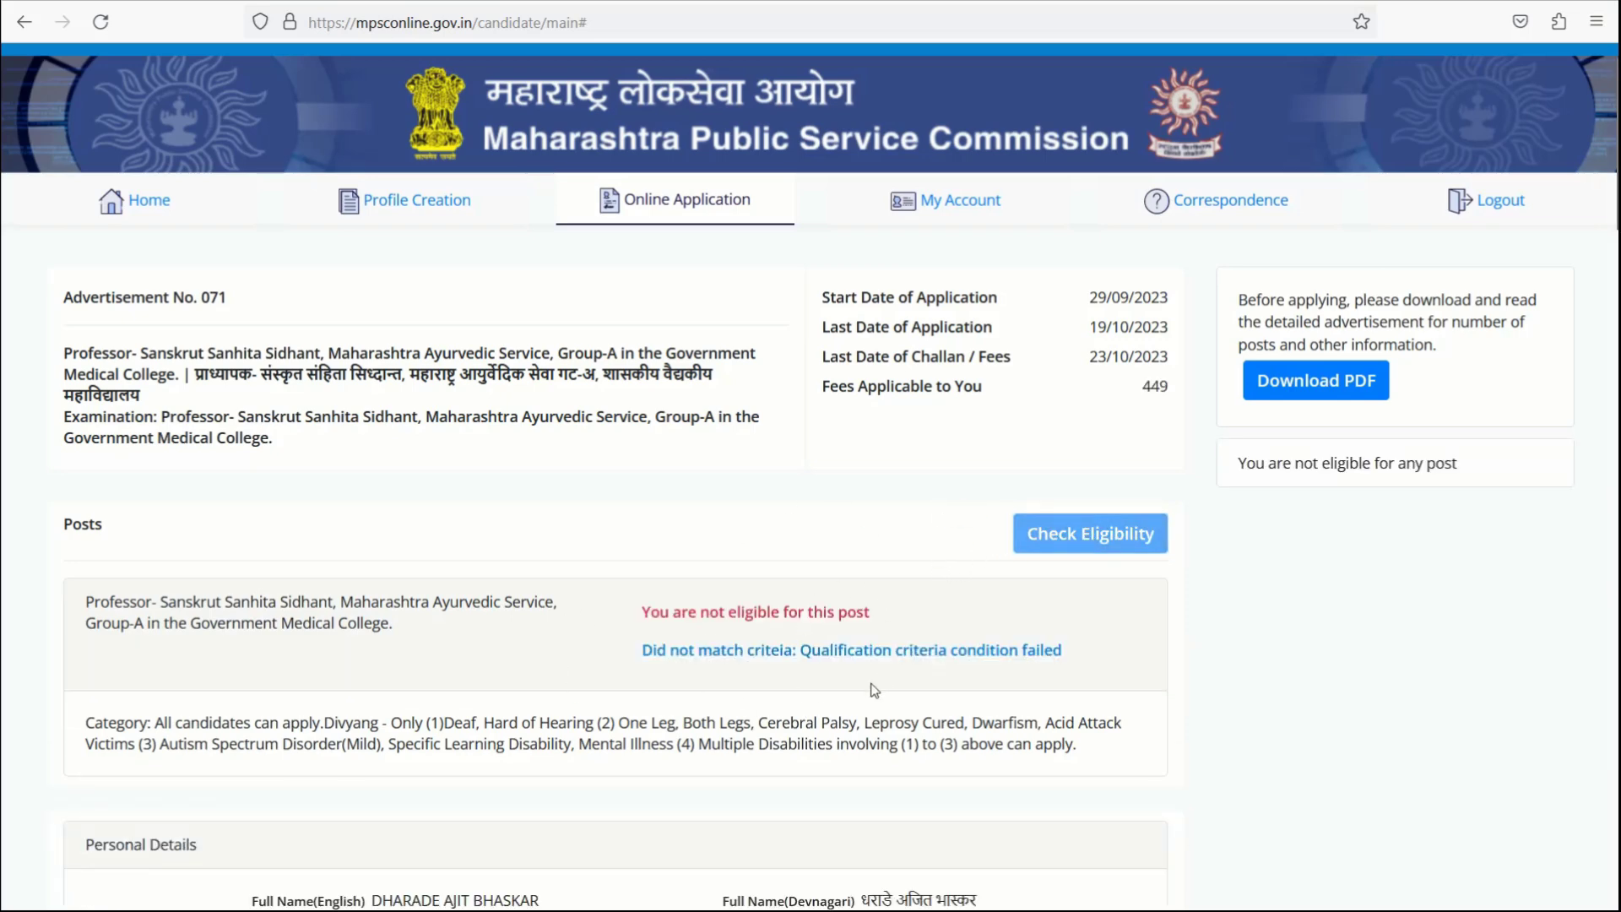
Read the eligibility result for the professor post and return to the list of advertisements.
scroll(875, 690, "down", 1)
scroll(875, 690, "up", 1)
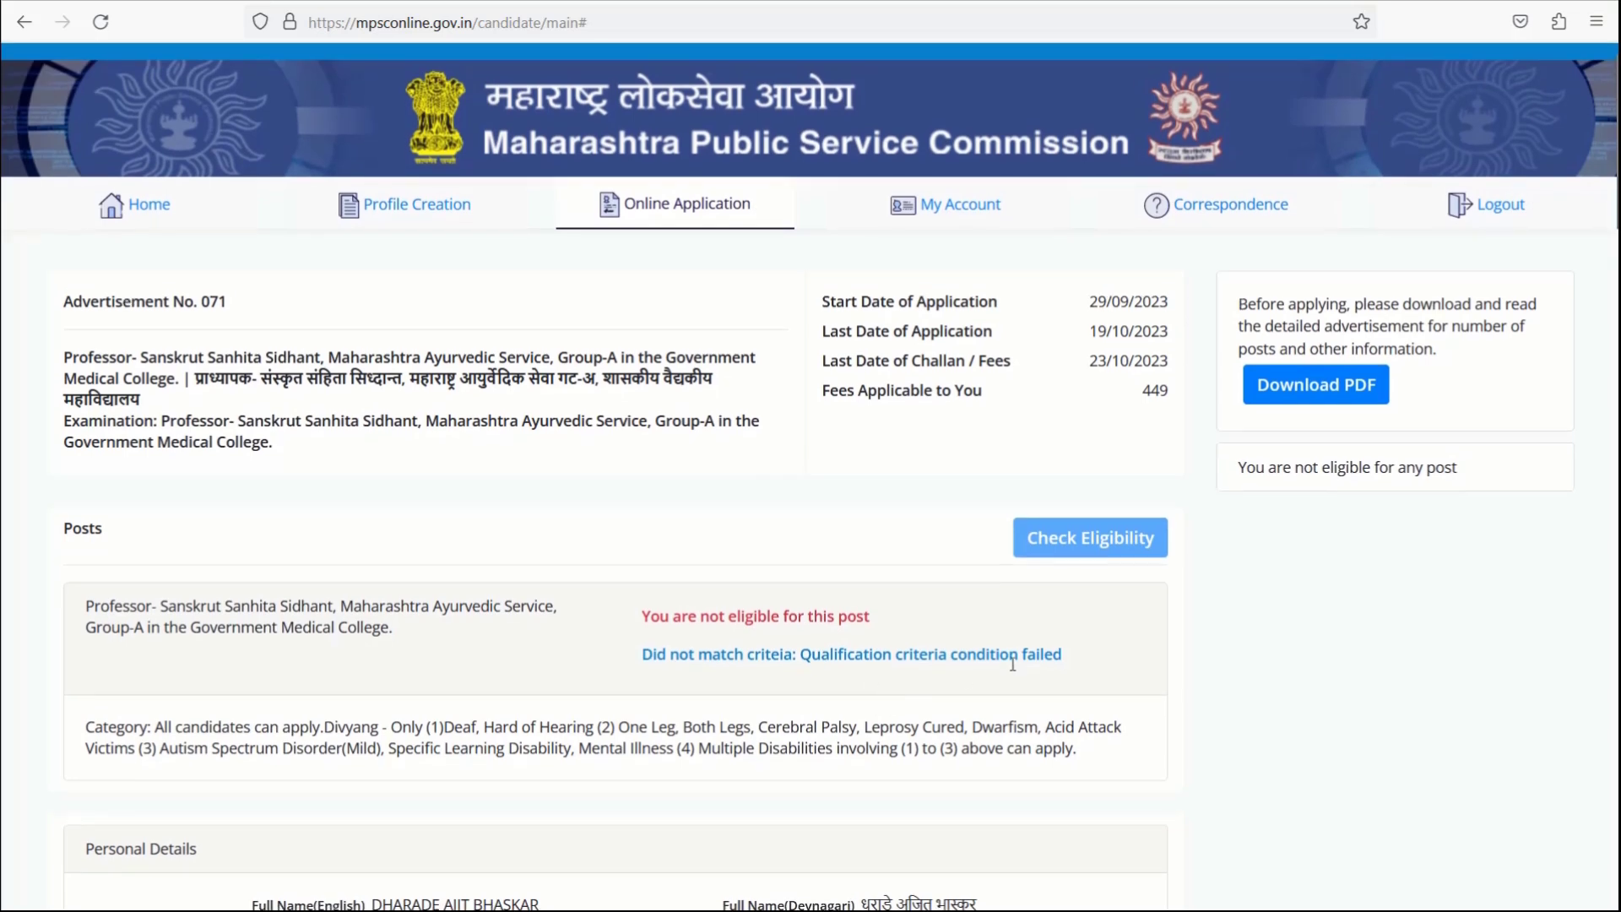
scroll(1046, 694, "down", 1)
scroll(1046, 694, "up", 1)
left_click(663, 211)
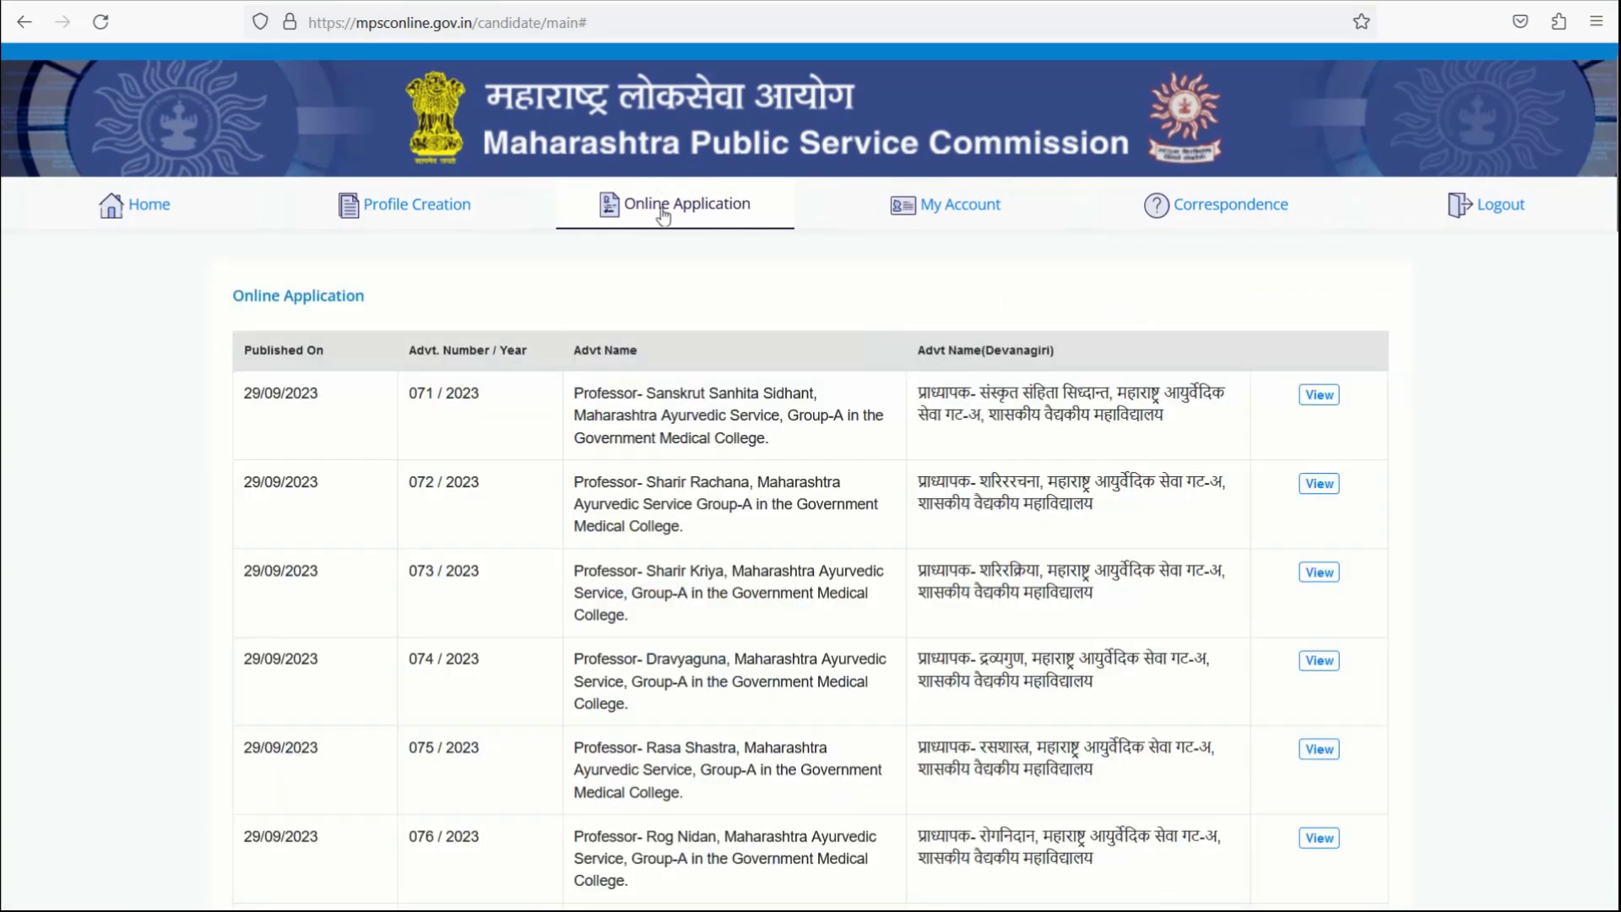